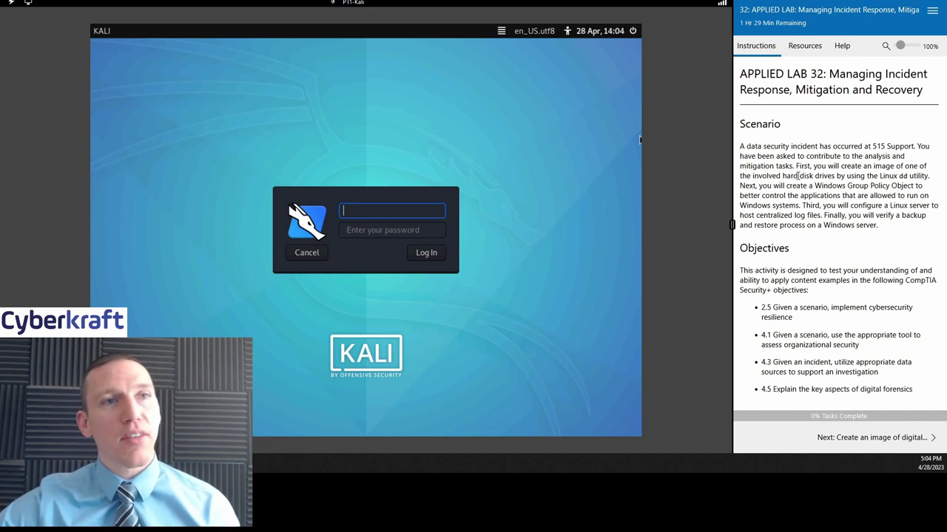
# Highlight the dd utility mention in the scenario text, then clear the highlight.
pyautogui.moveTo(897, 179); pyautogui.dragTo(933, 178)
pyautogui.click(897, 230)
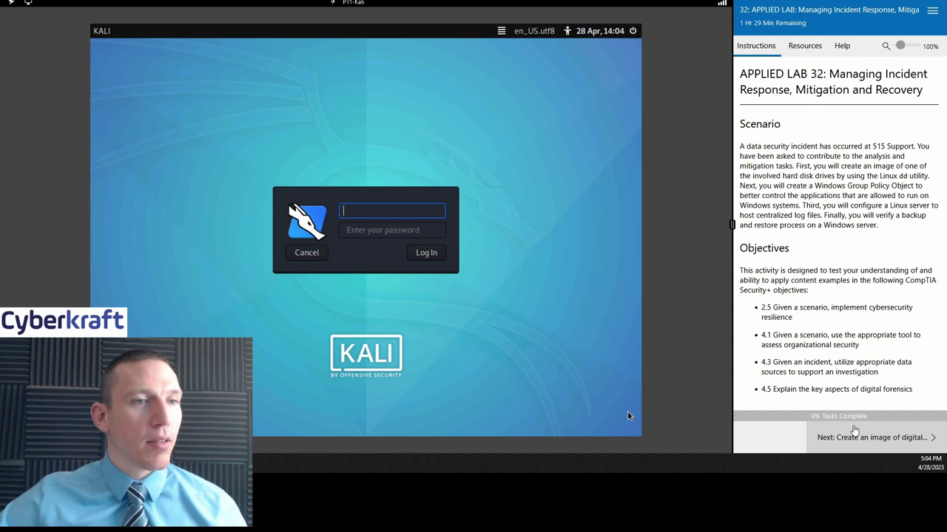
# Advance to the first task and sign in to Kali as root with the lab password.
pyautogui.click(862, 437)
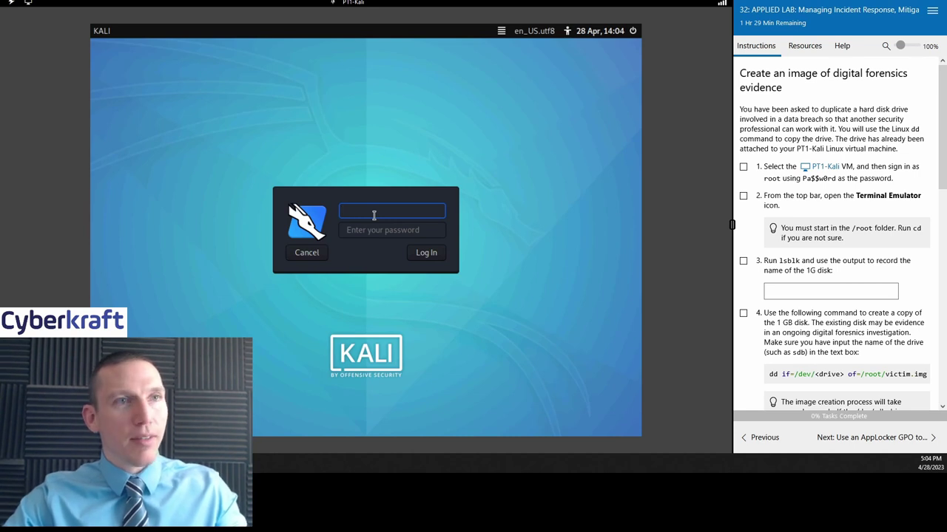
pyautogui.press('Tab')
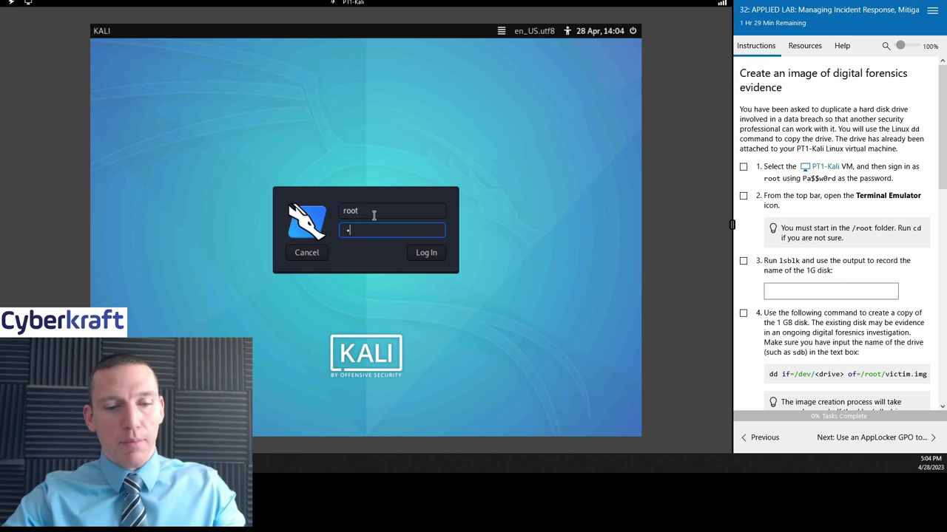
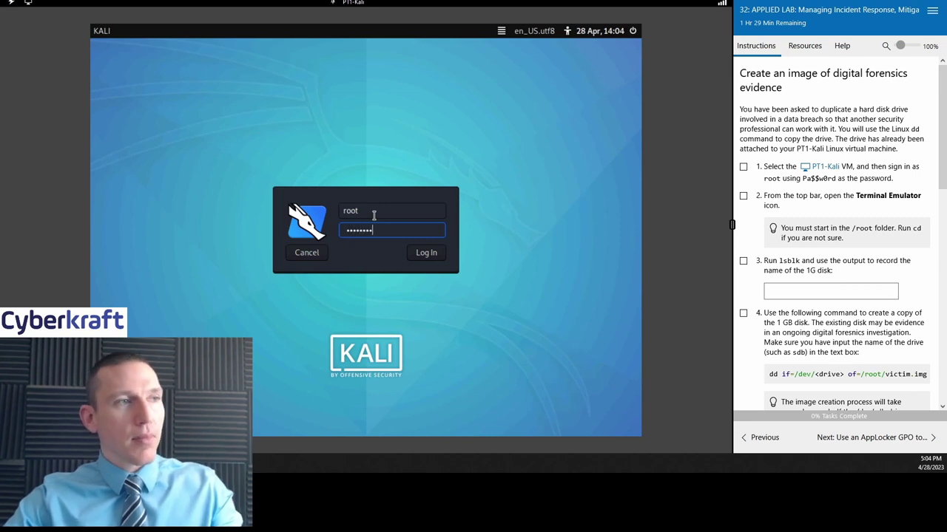
pyautogui.click(427, 257)
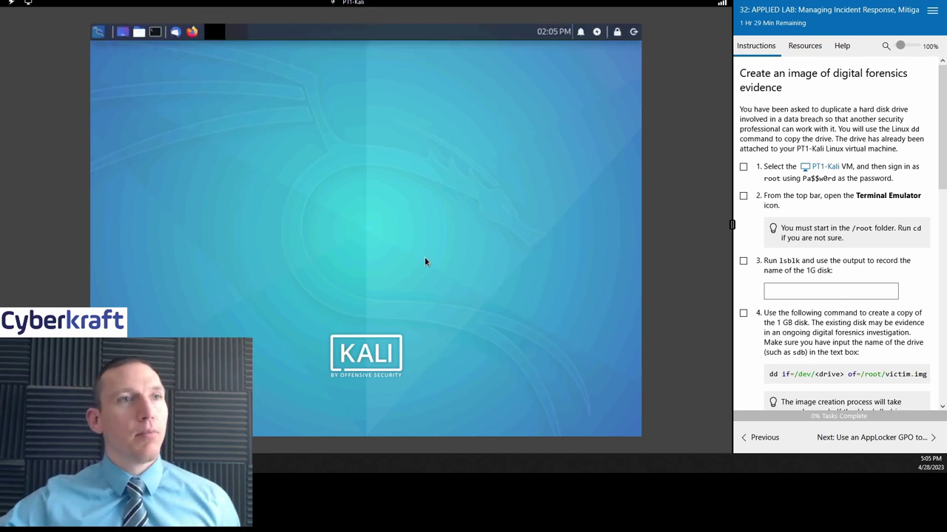
# Open a terminal window and tick steps 1 and 2 in the instructions.
pyautogui.click(157, 33)
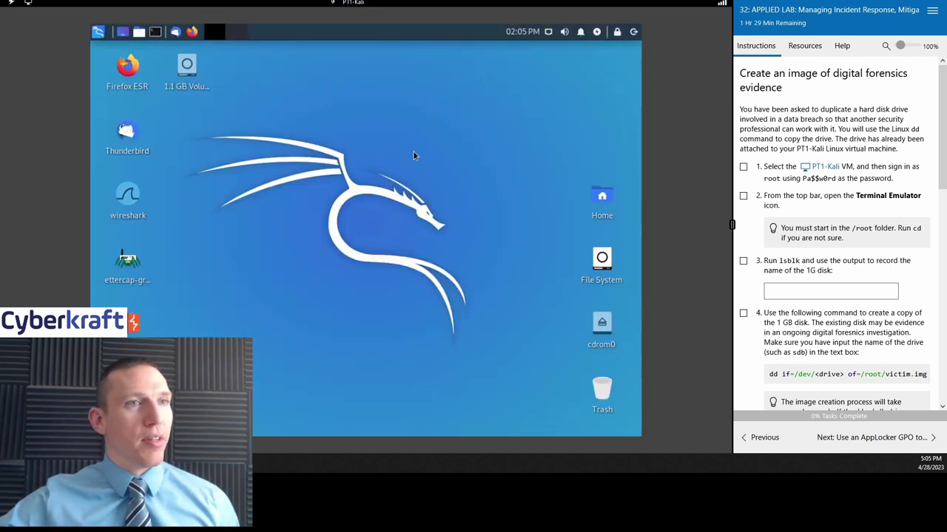
pyautogui.click(743, 167)
pyautogui.click(743, 195)
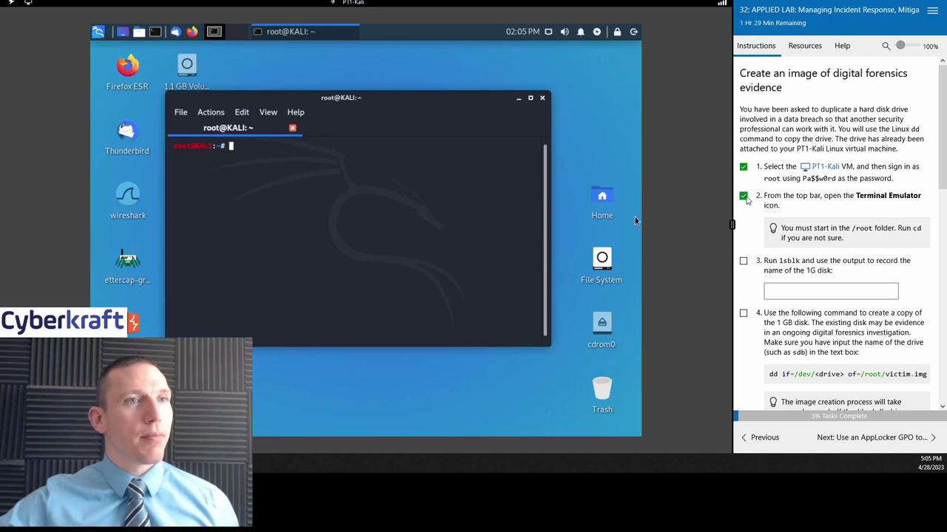
pyautogui.scroll(-2, 845, 246)
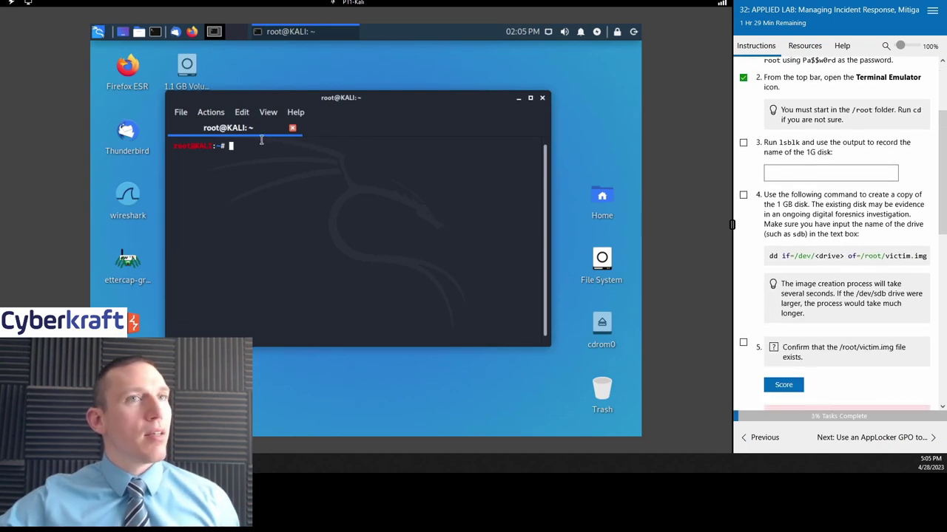
# Change into /root and run lsblk to list the disks, showing 1G disk sdb.
pyautogui.write('cd')
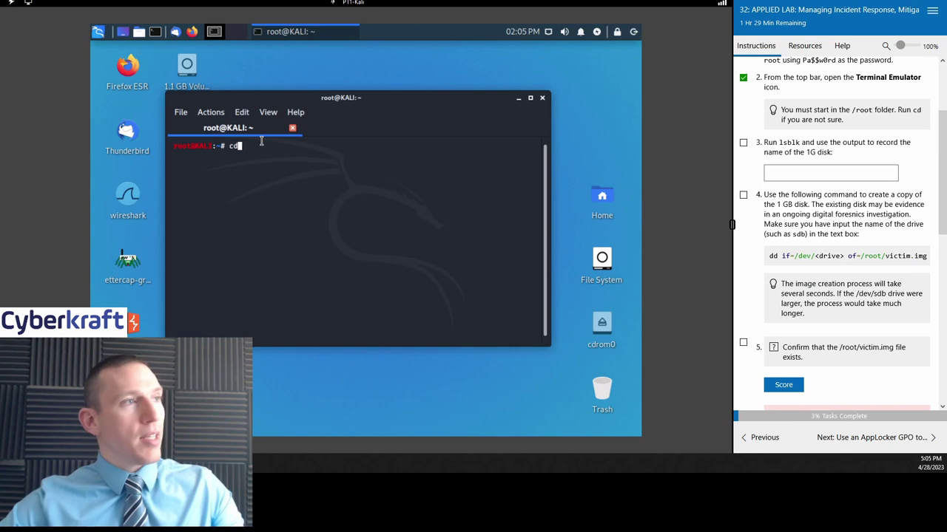
pyautogui.press('Return')
pyautogui.write('cd')
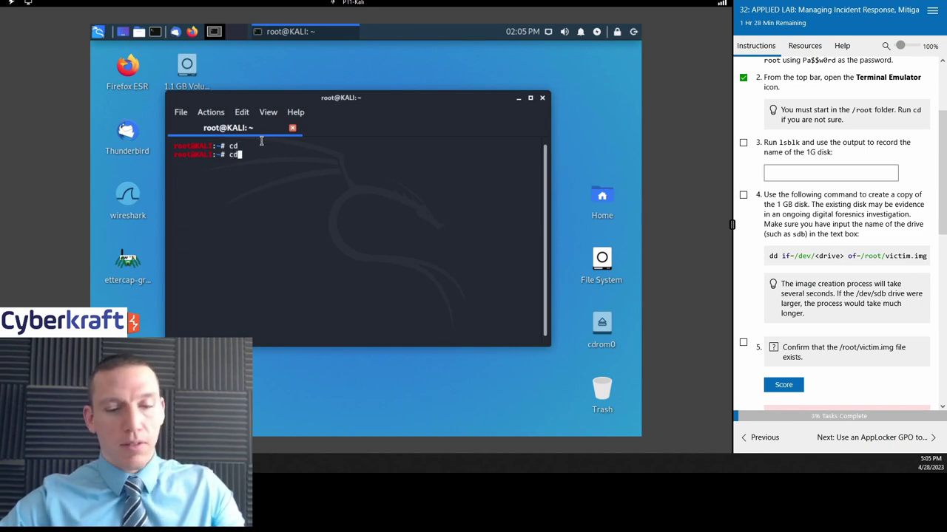
pyautogui.press('BackSpace')
pyautogui.press('BackSpace')
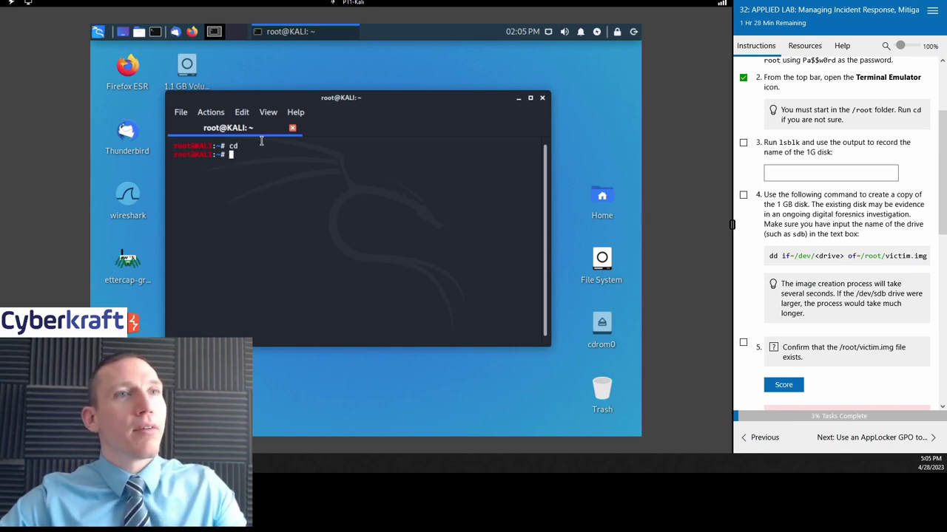
pyautogui.write('cd /')
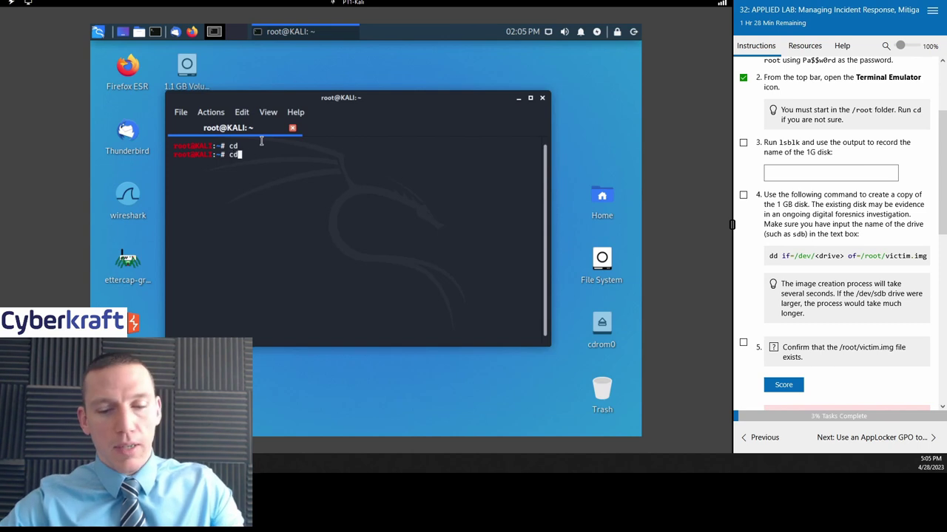
pyautogui.write('root')
pyautogui.press('Return')
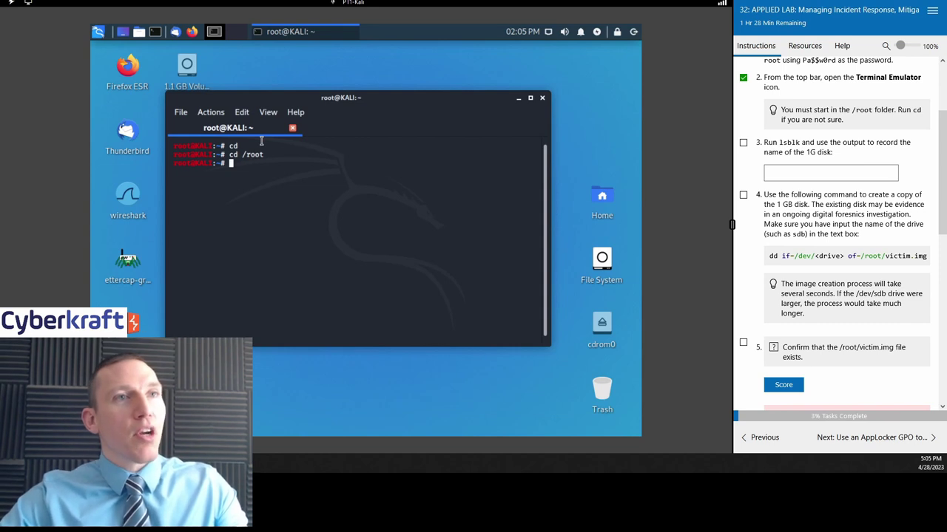
pyautogui.write('ls')
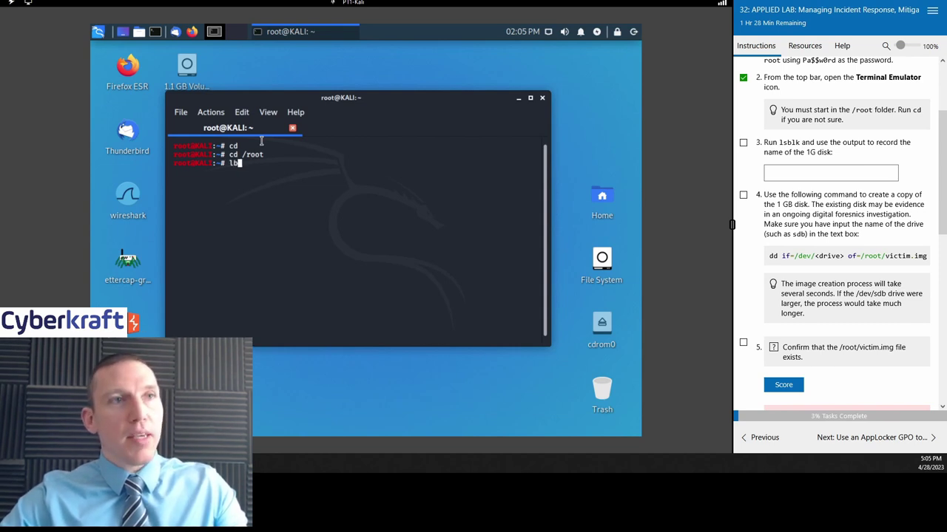
pyautogui.write('blk')
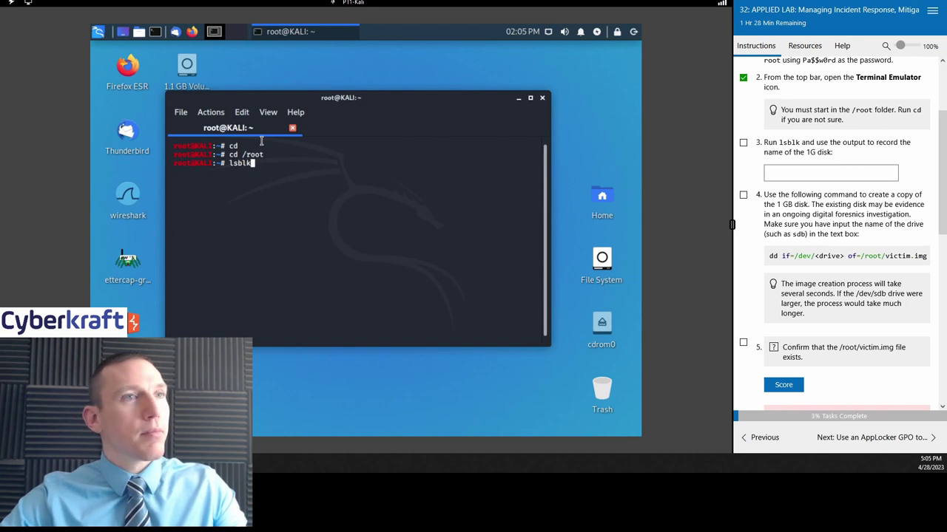
pyautogui.press('Return')
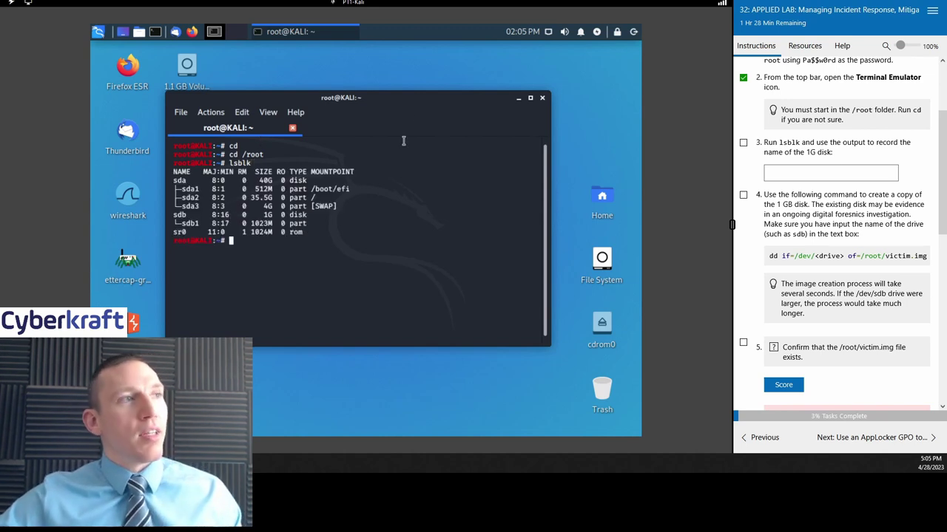
# Centre the terminal window and enter sdb as step 3's 1G disk answer.
pyautogui.moveTo(367, 97); pyautogui.dragTo(438, 82)
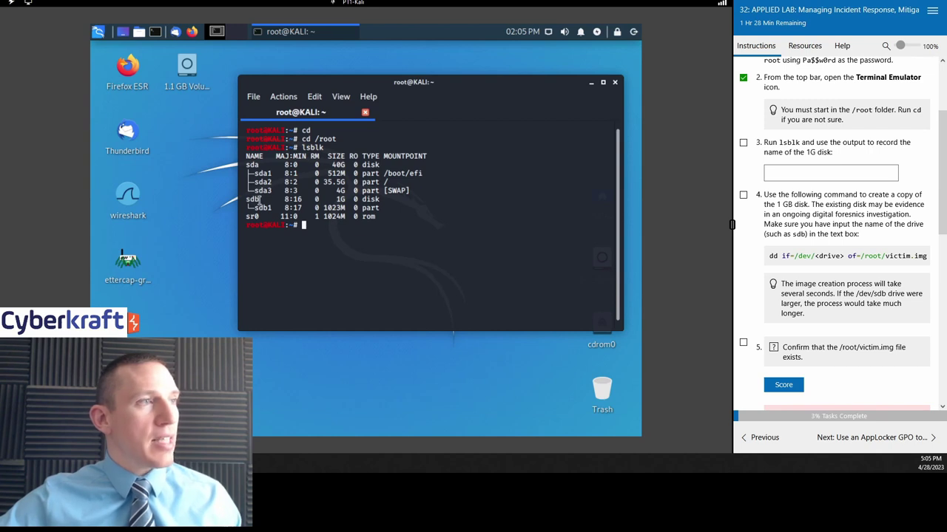
pyautogui.click(817, 174)
pyautogui.write('sdb')
pyautogui.click(838, 222)
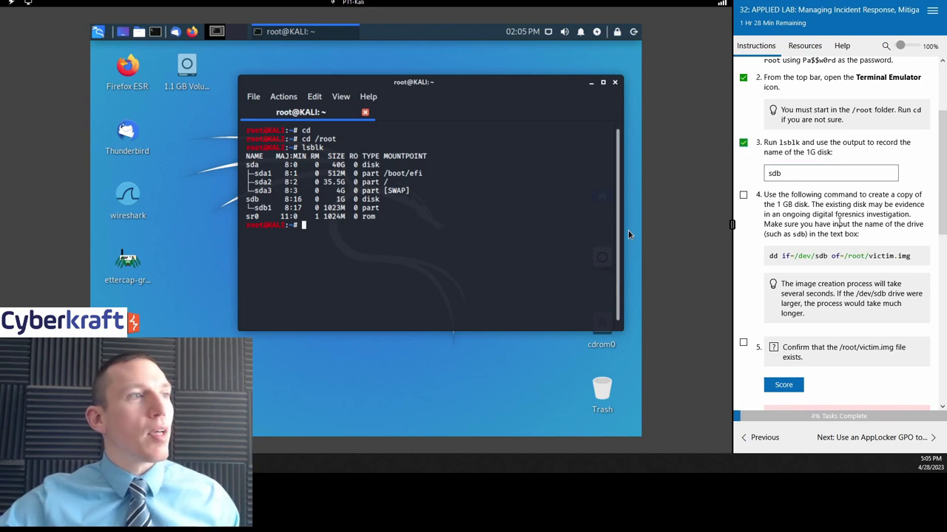
# Temporarily replace the step 3 answer with asdfasdf to see step 4's command update.
pyautogui.scroll(-1, 838, 222)
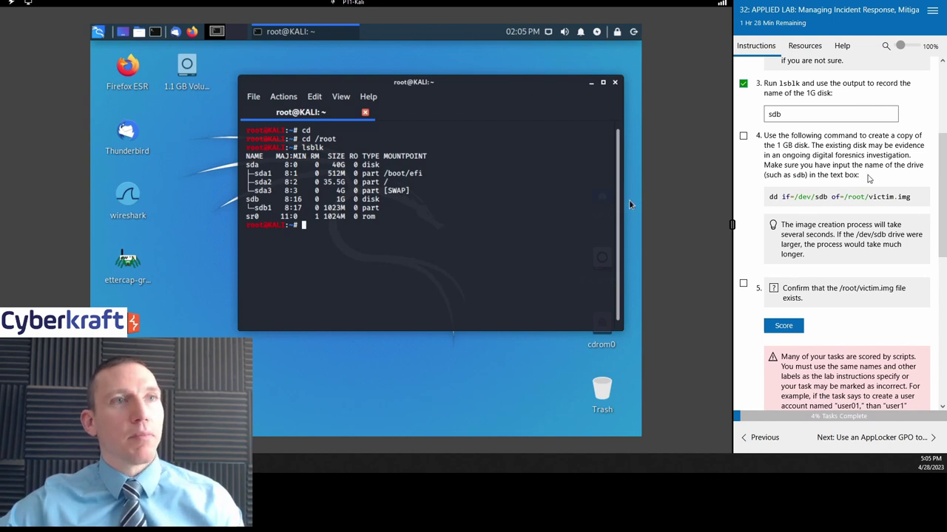
pyautogui.scroll(-2, 865, 174)
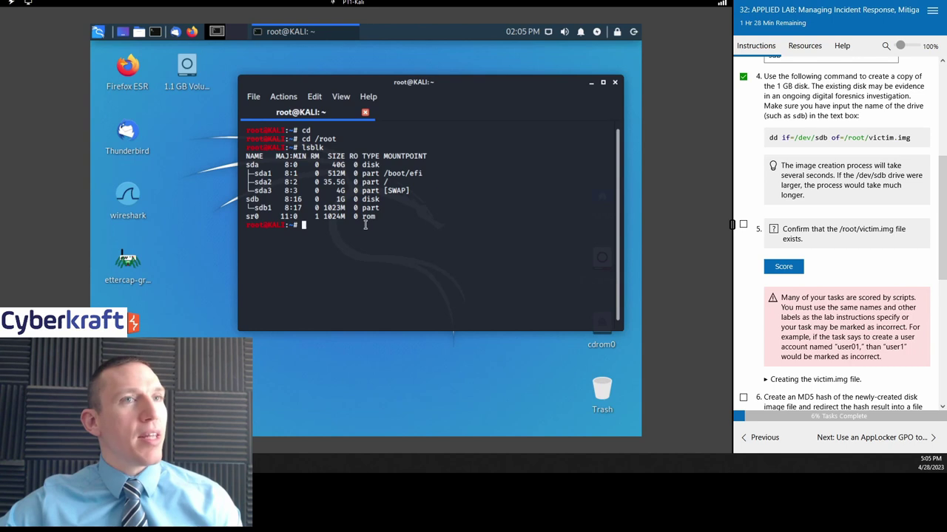
pyautogui.scroll(2, 830, 143)
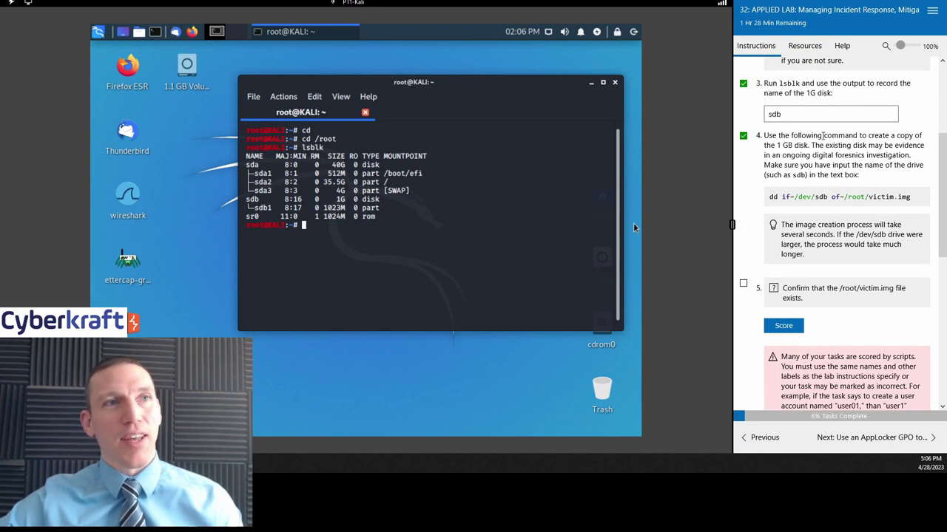
pyautogui.moveTo(810, 115); pyautogui.dragTo(748, 116)
pyautogui.write('asdfasdf')
pyautogui.click(811, 171)
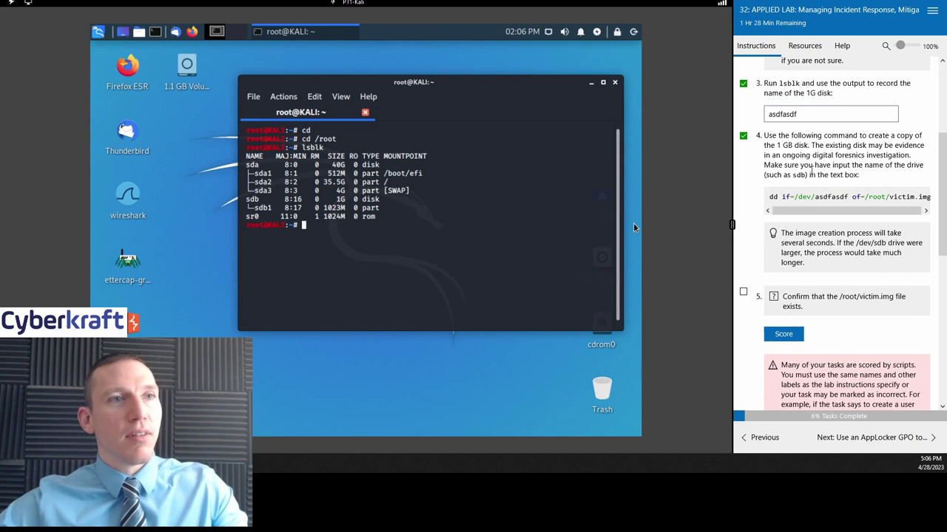
# Restore sdb as the step 3 answer and return focus to the terminal.
pyautogui.moveTo(816, 114); pyautogui.dragTo(727, 108)
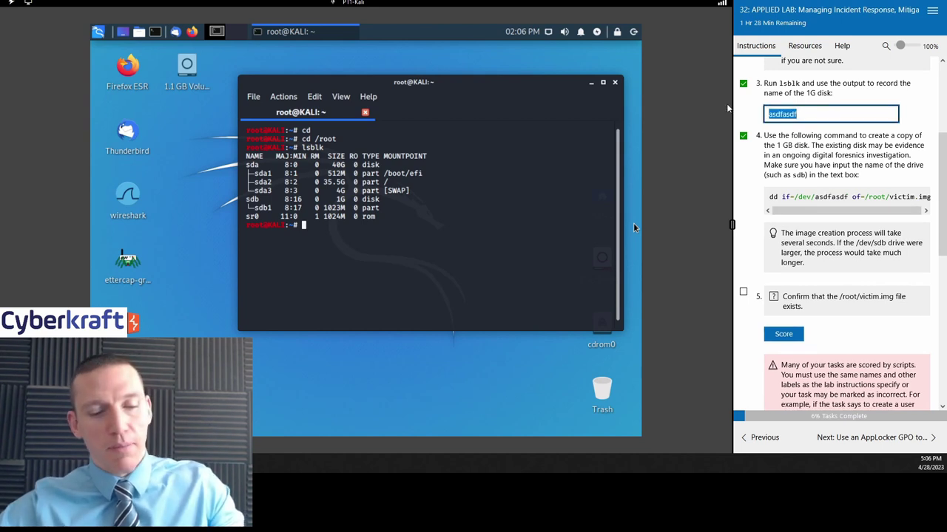
pyautogui.write('sdb')
pyautogui.click(851, 185)
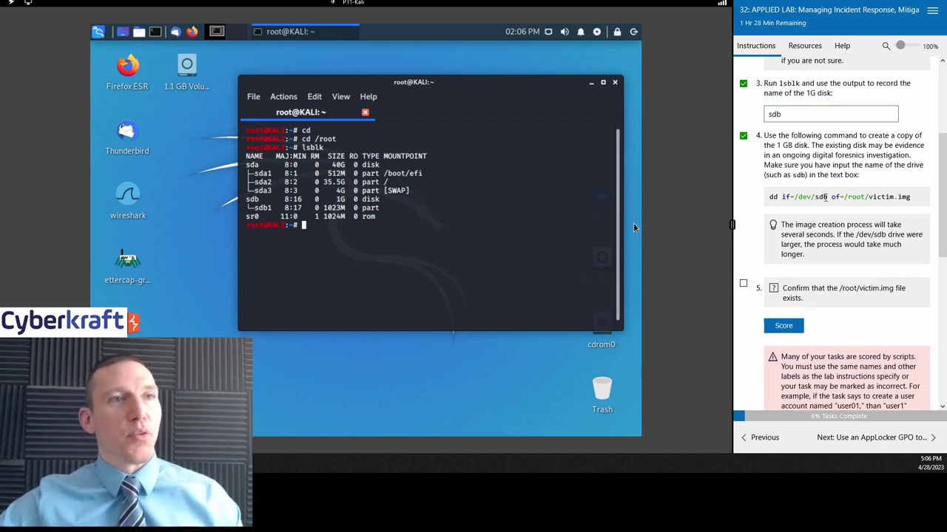
pyautogui.click(782, 113)
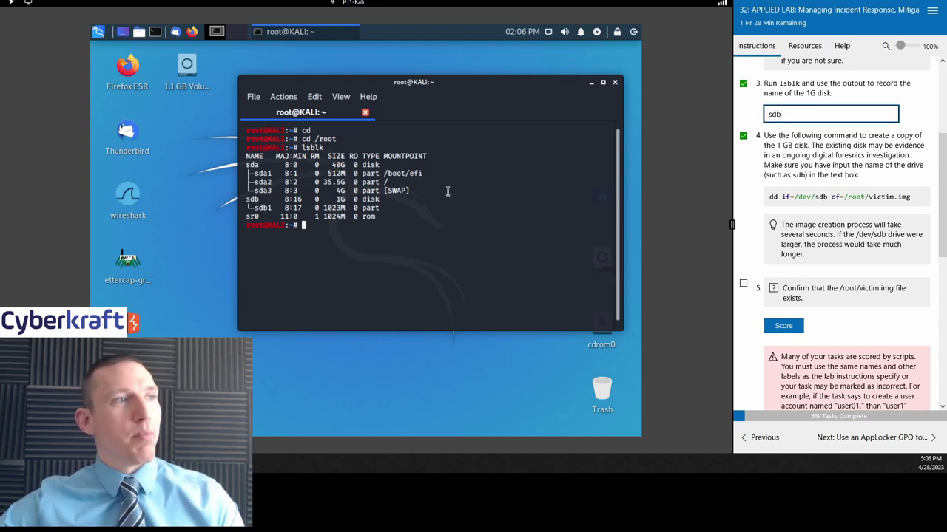
pyautogui.click(331, 224)
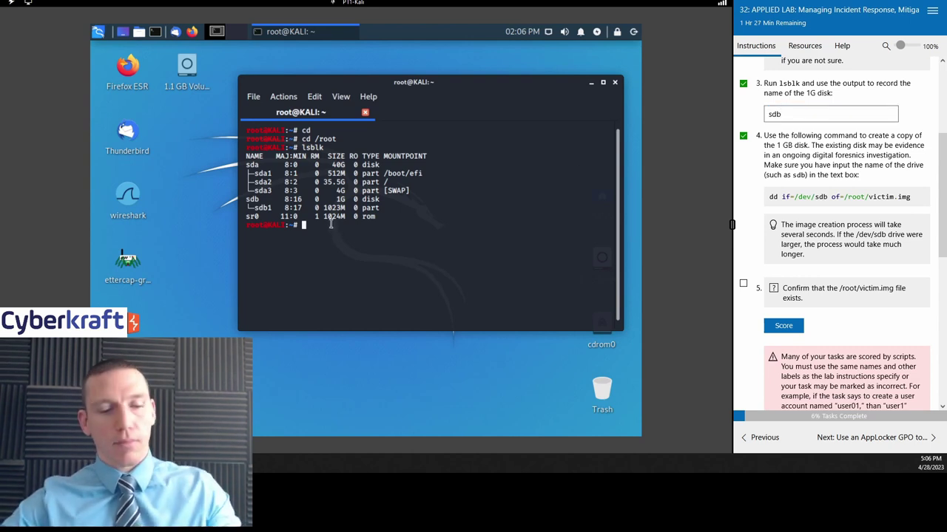
# Run dd if=/dev/sdb of=root/victim.img, which fails with 'No such file or directory'.
pyautogui.write('dd ')
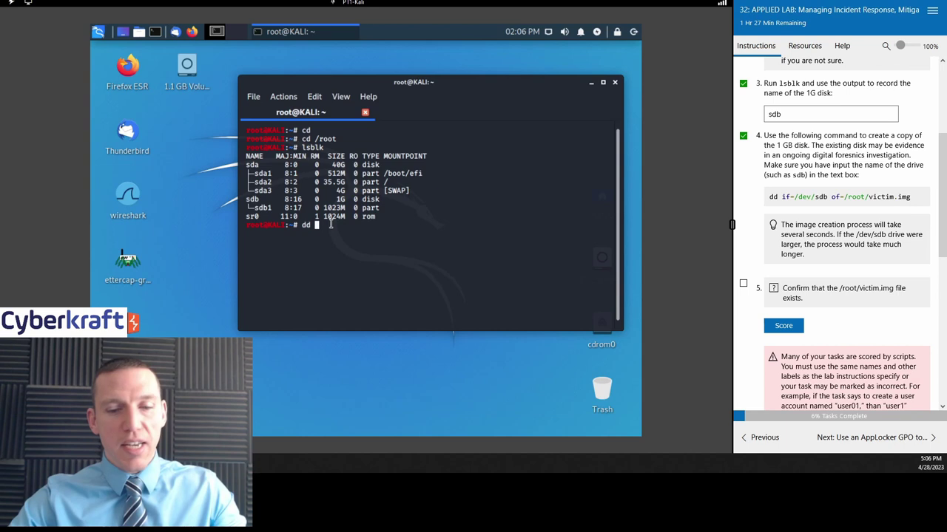
pyautogui.write('if')
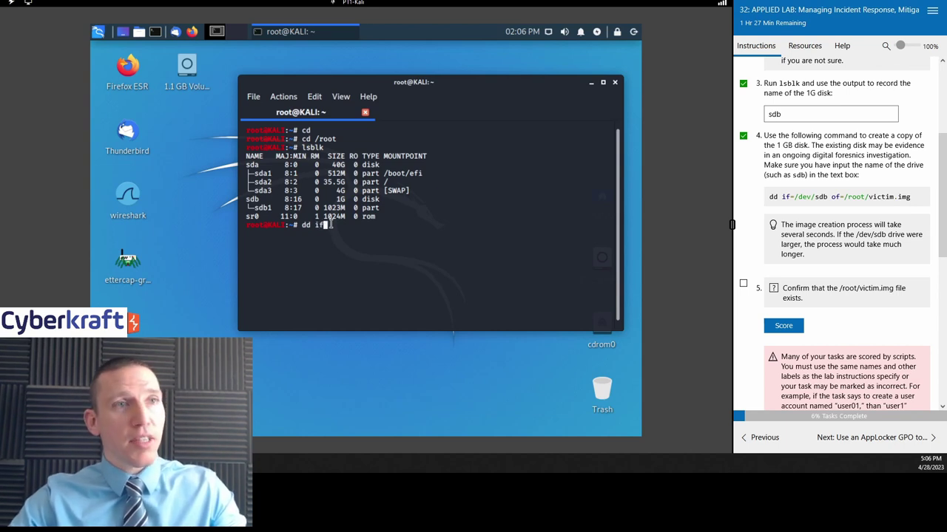
pyautogui.write('=/')
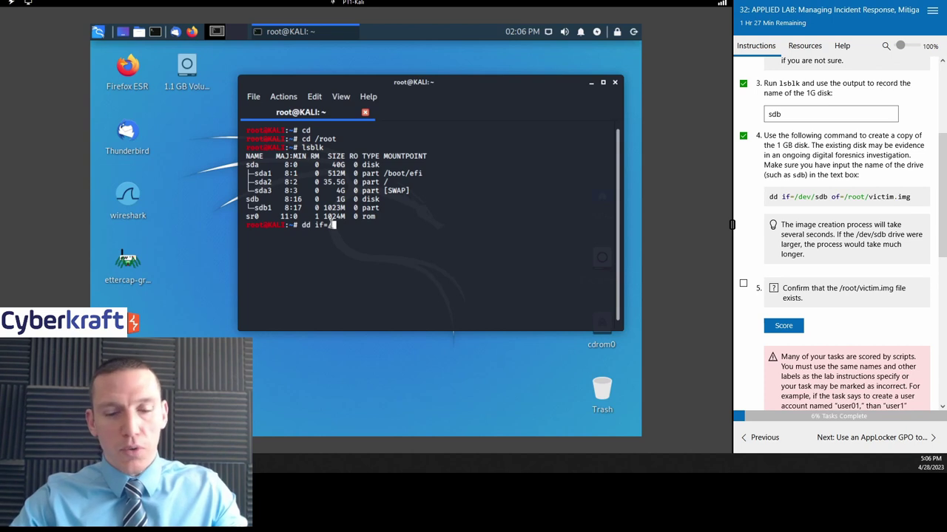
pyautogui.write('dev/sdb')
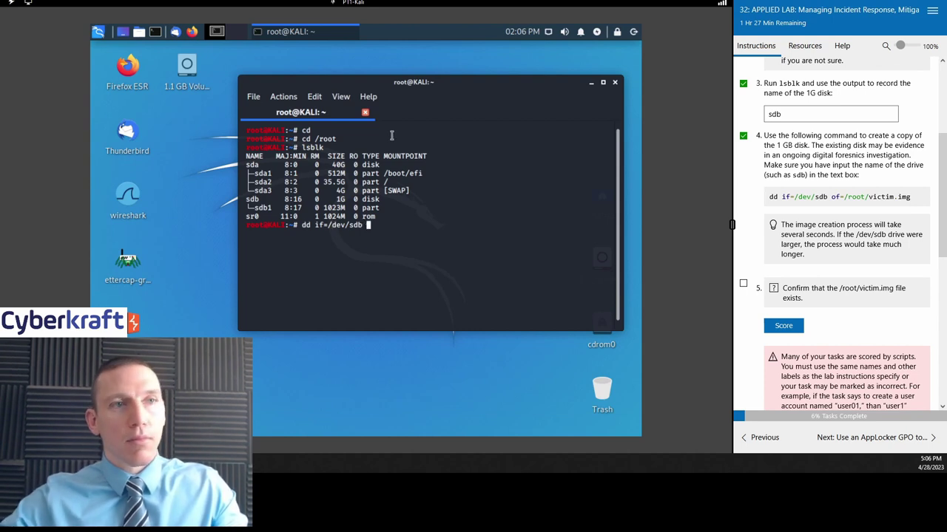
pyautogui.write(' of=root/victim.img')
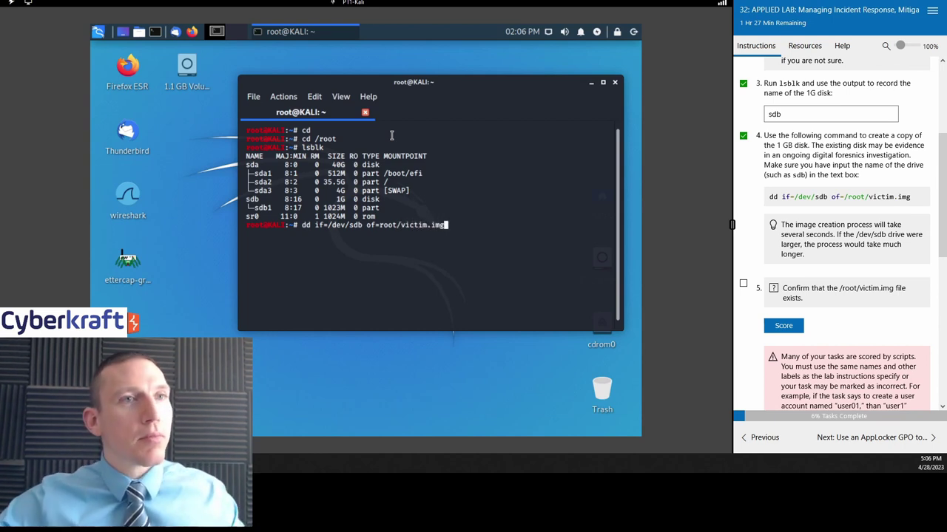
pyautogui.press('Return')
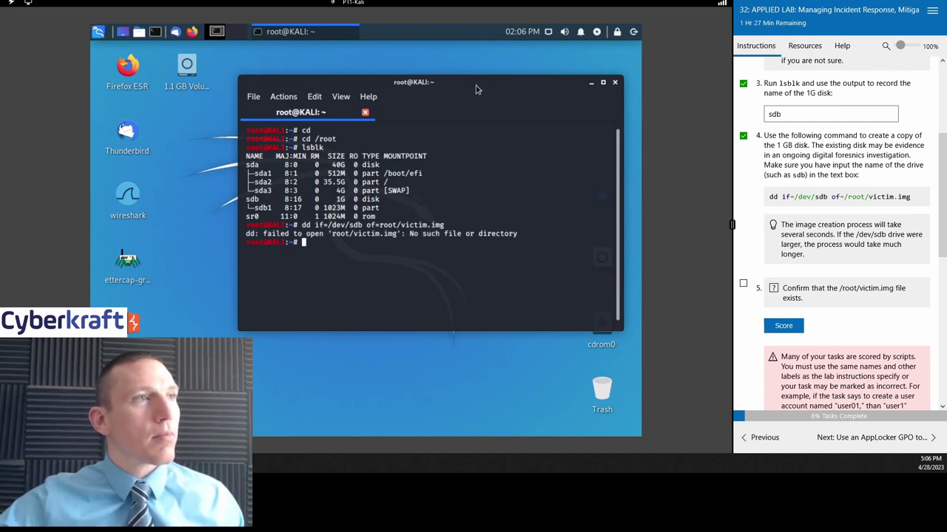
# Recall the dd command, fix the output path to /root/victim.img, and rerun it.
pyautogui.moveTo(477, 87); pyautogui.dragTo(484, 82)
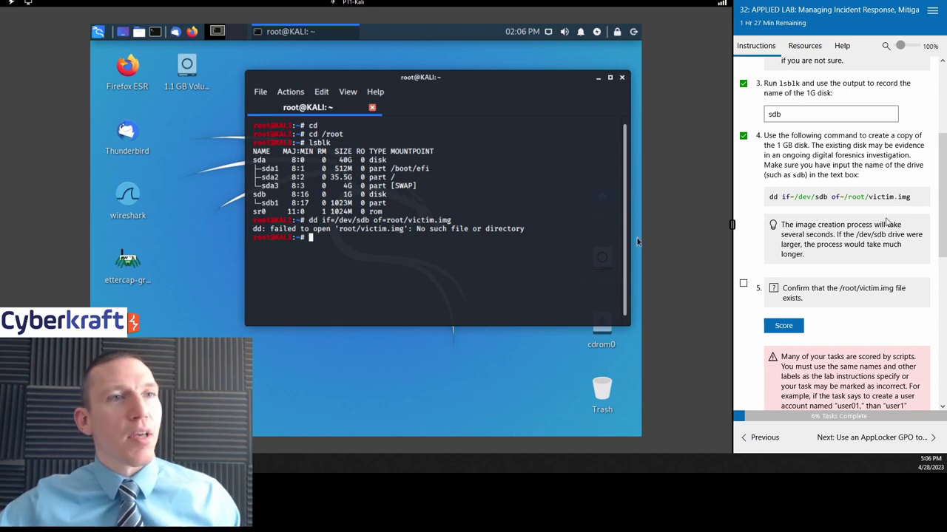
pyautogui.scroll(-1, 887, 148)
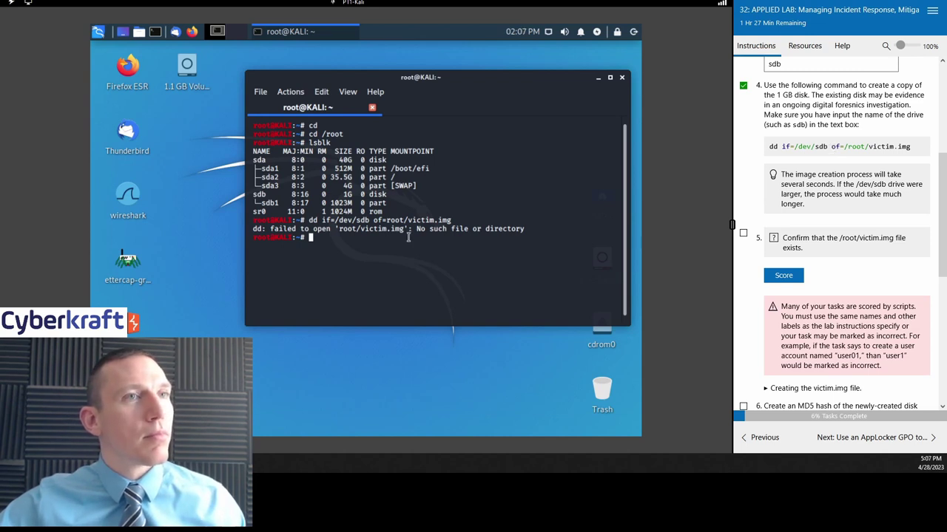
pyautogui.press('Up')
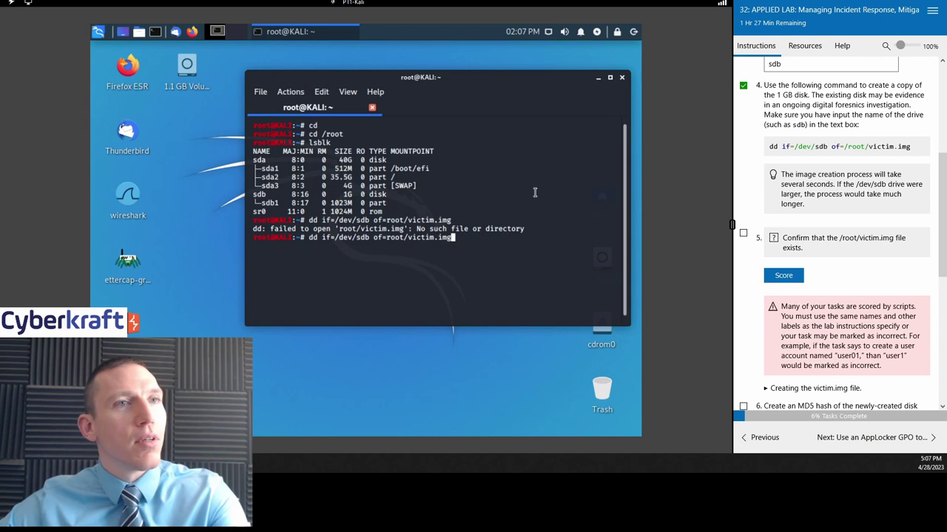
pyautogui.press('Left')
pyautogui.press('Left')
pyautogui.press('Left')
pyautogui.press('Left')
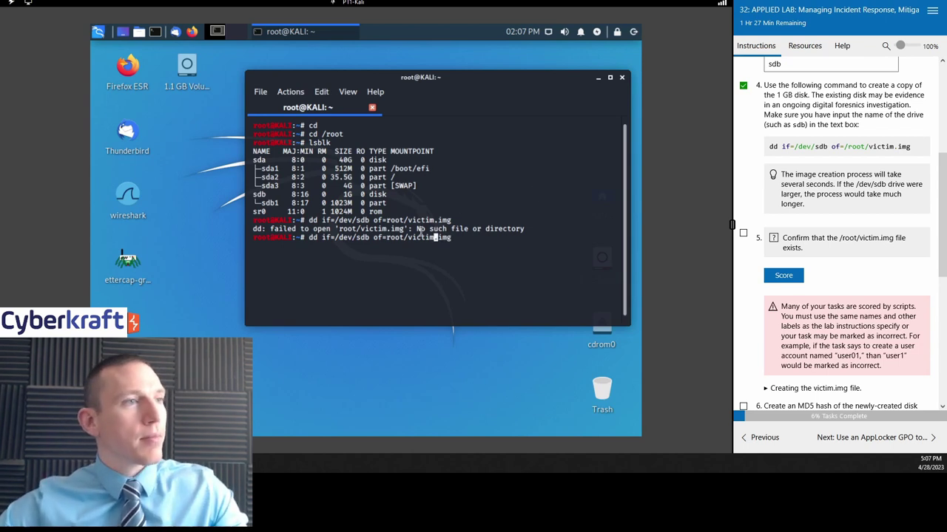
pyautogui.press('Left')
pyautogui.press('Left')
pyautogui.press('Left')
pyautogui.press('Left')
pyautogui.press('Left')
pyautogui.press('Left')
pyautogui.press('Left')
pyautogui.press('Left')
pyautogui.press('Left')
pyautogui.press('Left')
pyautogui.press('Left')
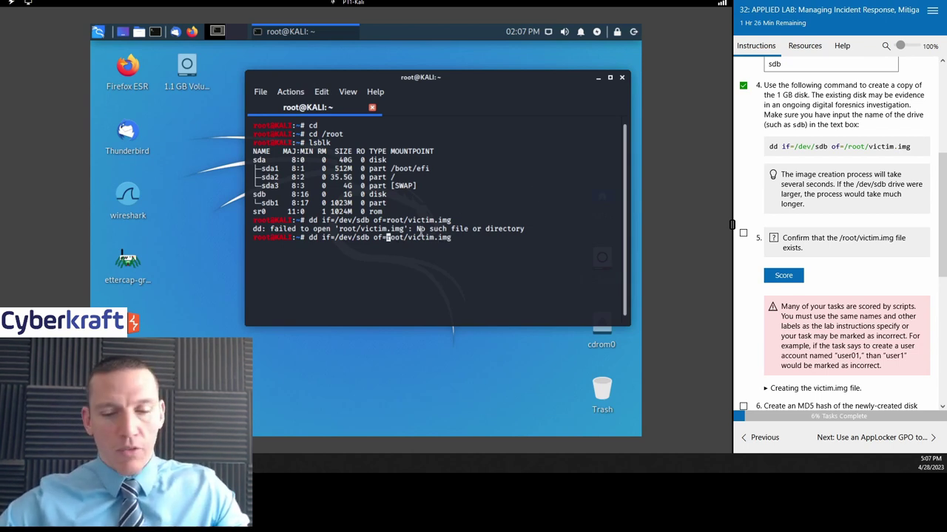
pyautogui.write('/')
pyautogui.press('Right')
pyautogui.press('Right')
pyautogui.press('Right')
pyautogui.press('Right')
pyautogui.press('Right')
pyautogui.press('Right')
pyautogui.press('Right')
pyautogui.press('Right')
pyautogui.press('Right')
pyautogui.press('Right')
pyautogui.press('Right')
pyautogui.press('Right')
pyautogui.press('Right')
pyautogui.press('Right')
pyautogui.press('Right')
pyautogui.press('Return')
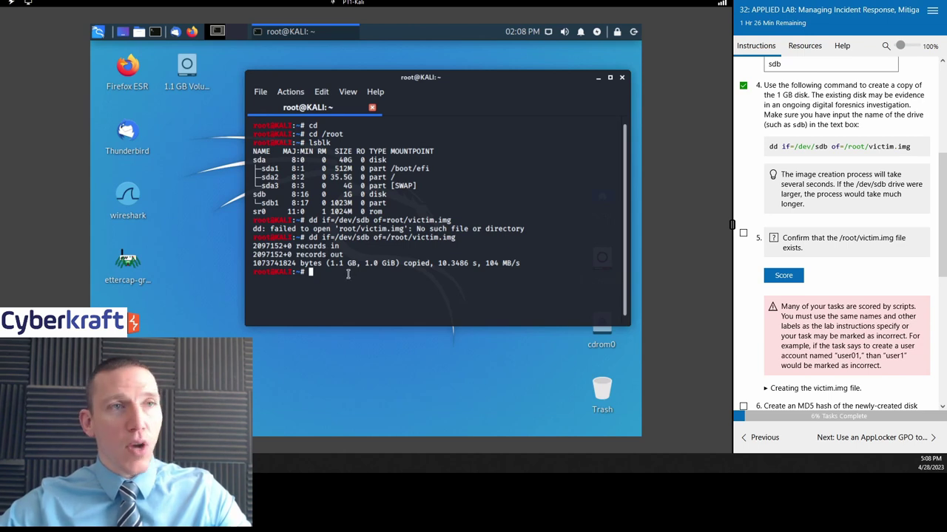
# Tick step 5 confirming /root/victim.img exists, then scroll to steps 6–10.
pyautogui.scroll(-3, 833, 194)
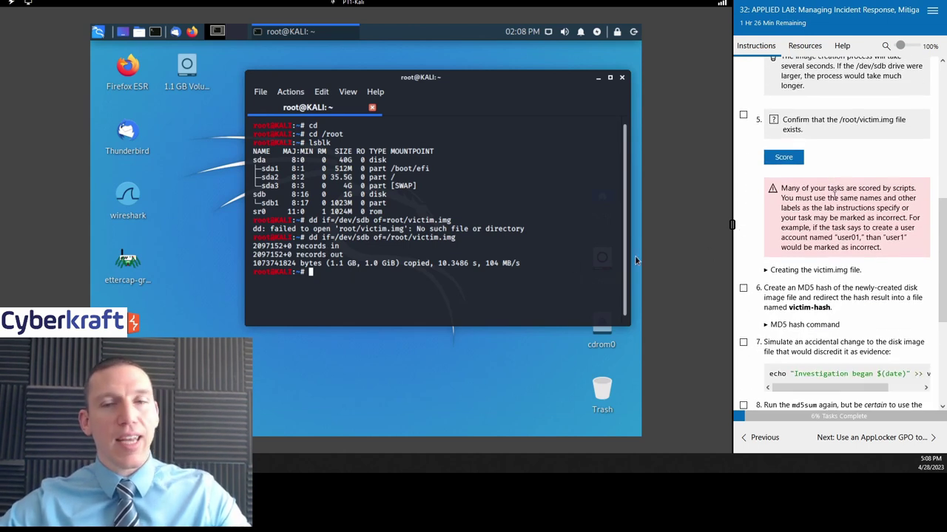
pyautogui.click(743, 117)
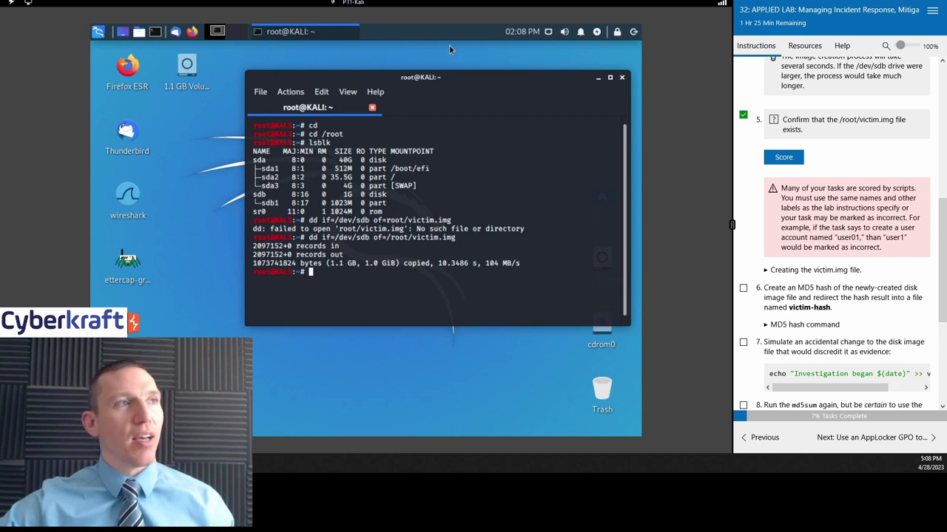
pyautogui.moveTo(453, 77); pyautogui.dragTo(451, 69)
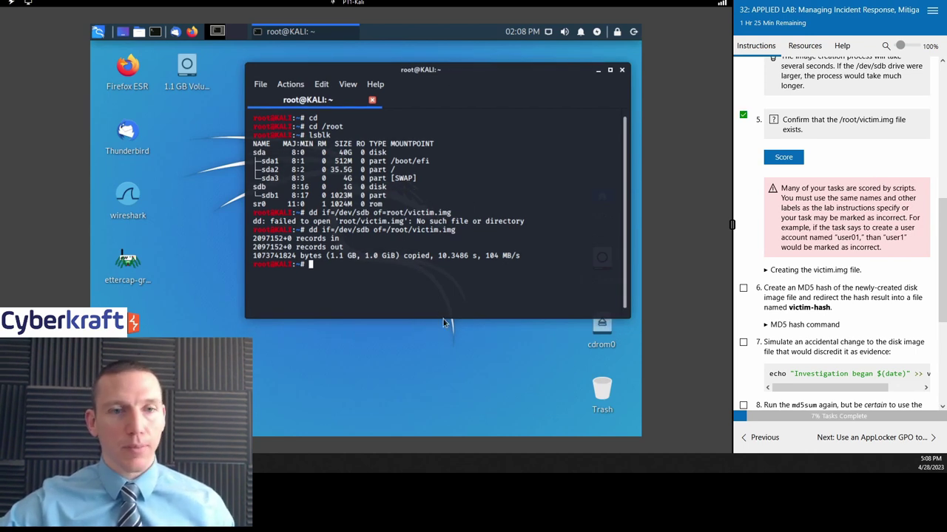
pyautogui.scroll(-2, 896, 198)
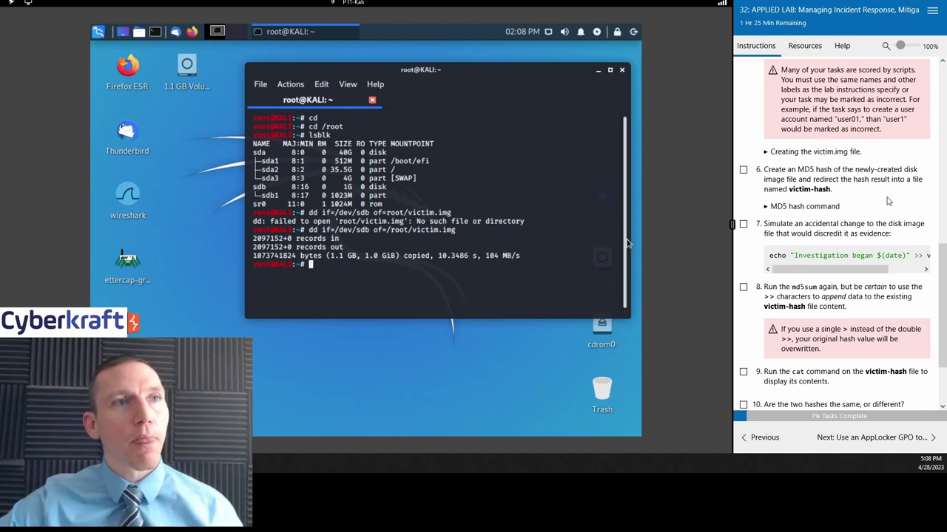
# Tick step 6, reveal the MD5 command, and run md5sum victim.img > victim-hash.
pyautogui.click(743, 170)
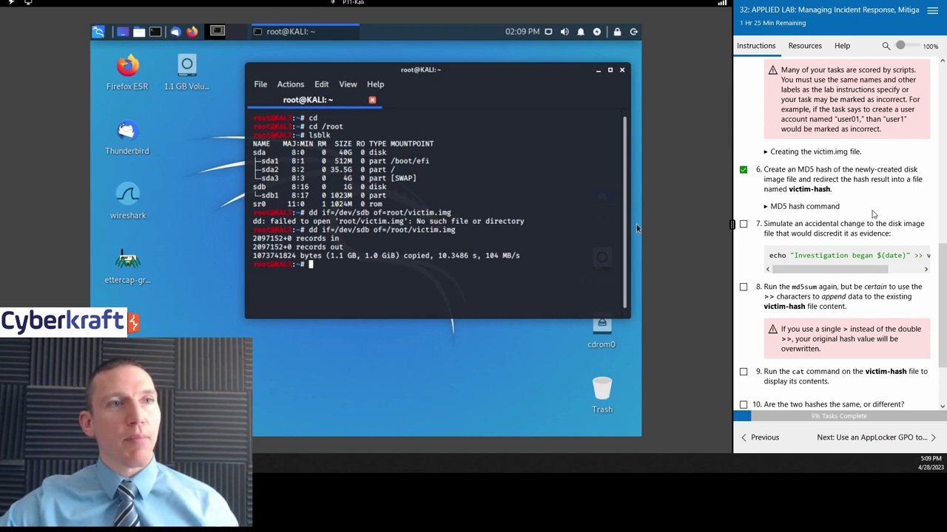
pyautogui.click(814, 206)
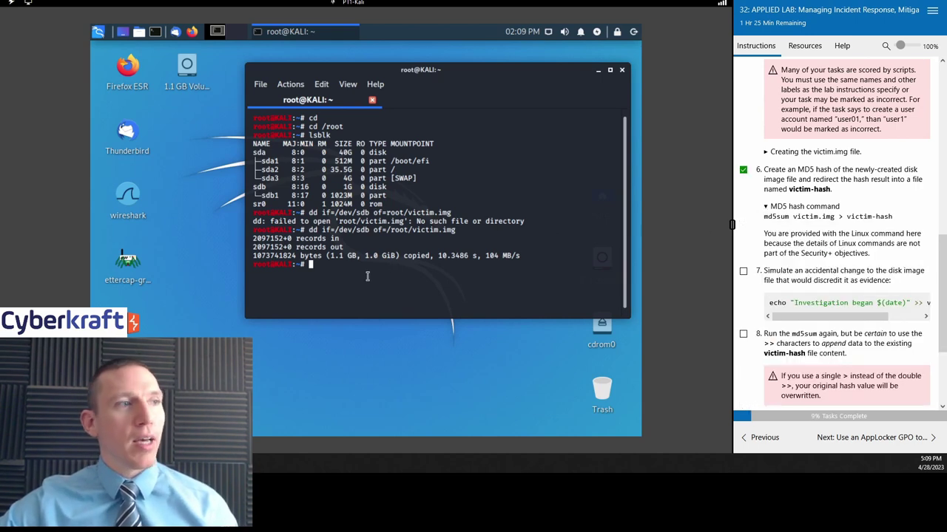
pyautogui.click(352, 266)
pyautogui.write('md5sum ')
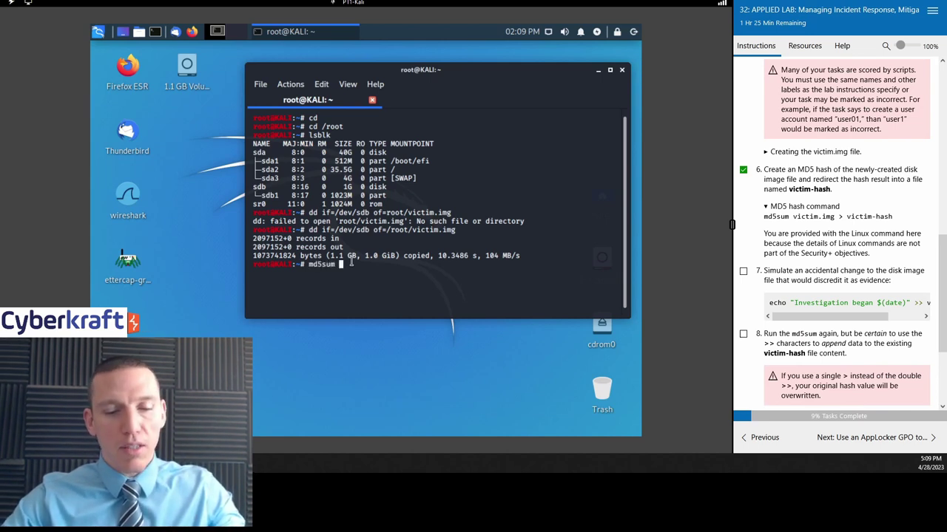
pyautogui.write('victim.img ')
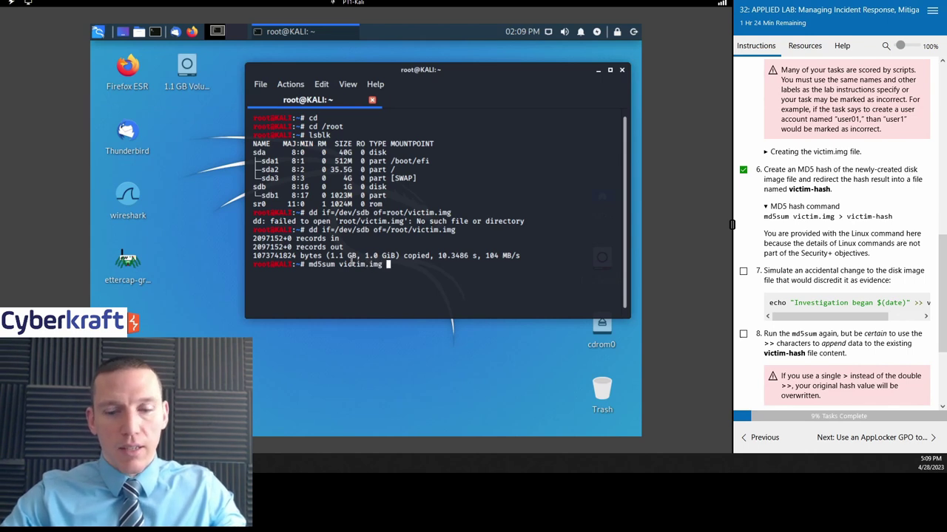
pyautogui.write('> ')
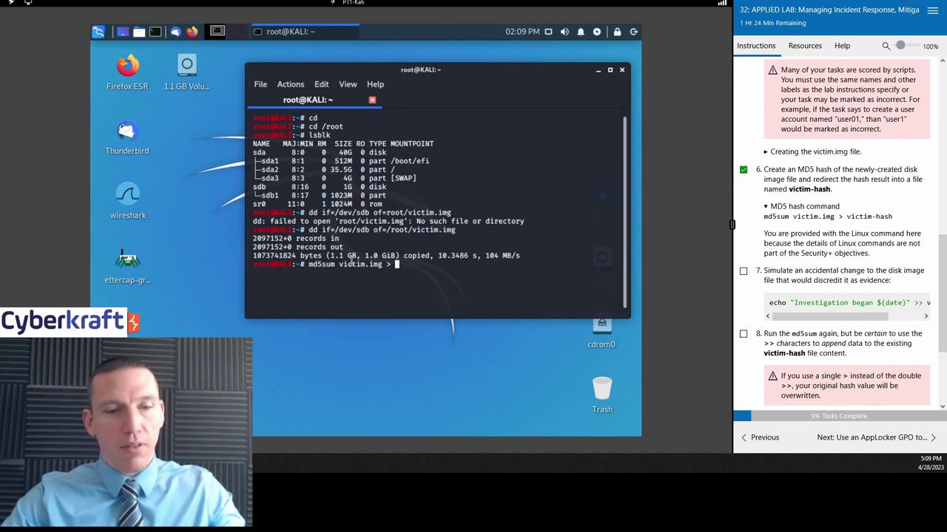
pyautogui.write('victim')
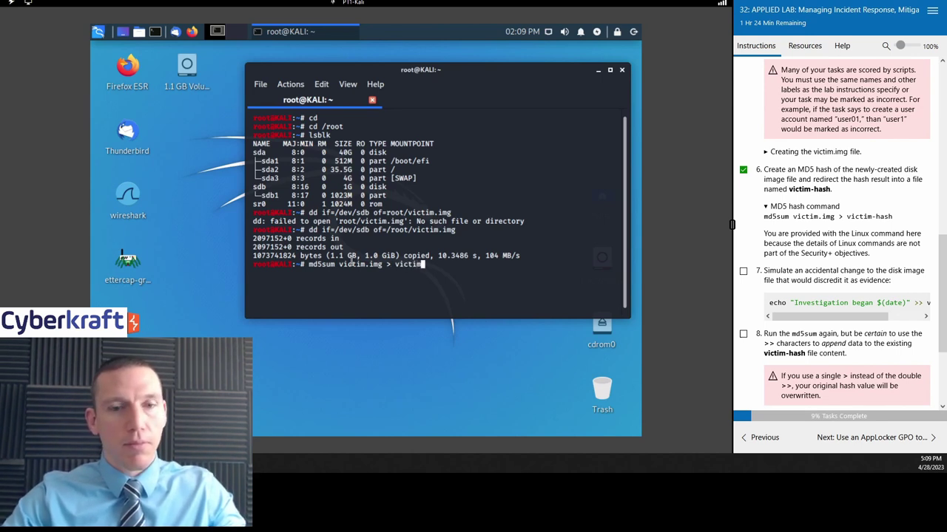
pyautogui.write('-hash')
pyautogui.press('Return')
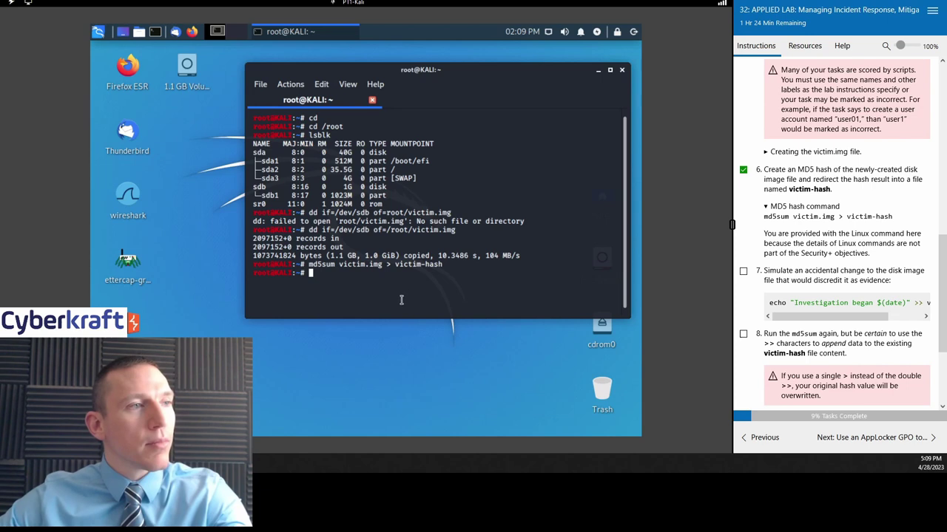
# Tick step 7 and scroll the echo code block to read the full command.
pyautogui.scroll(-3, 858, 210)
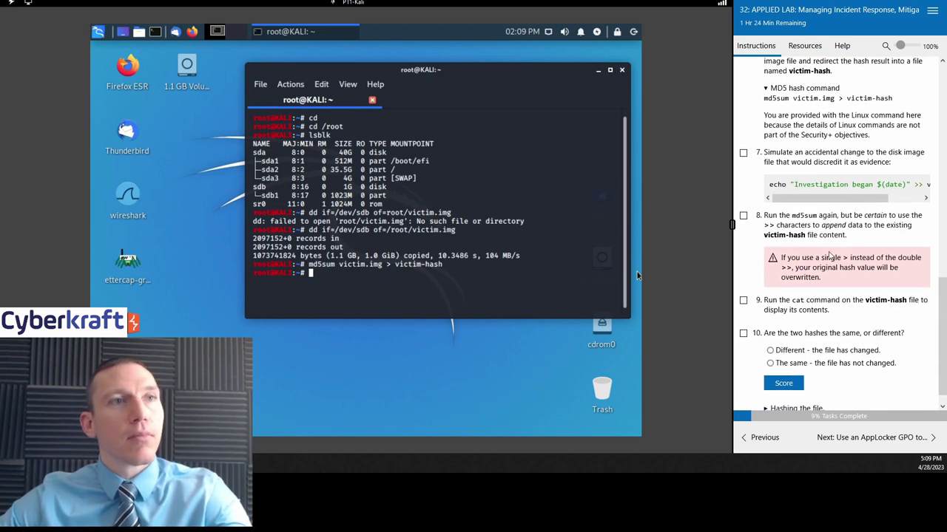
pyautogui.scroll(2, 834, 220)
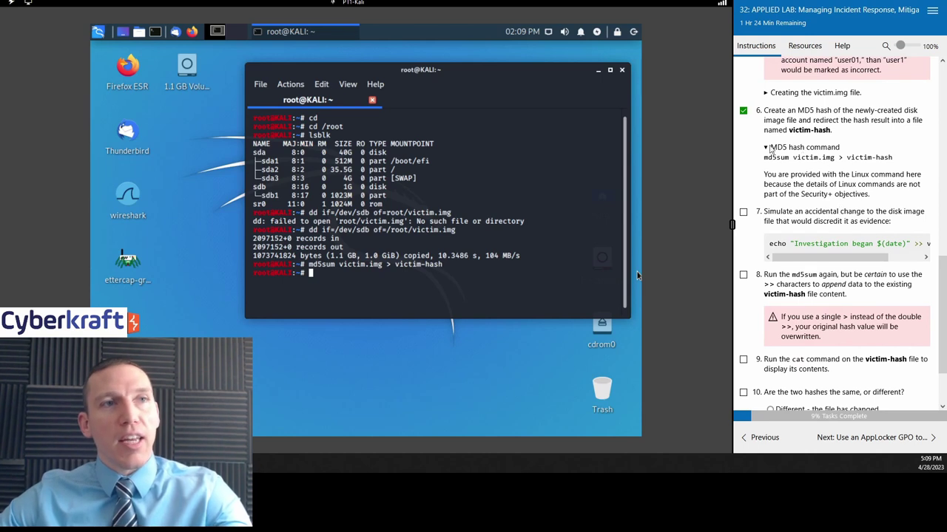
pyautogui.scroll(-2, 876, 187)
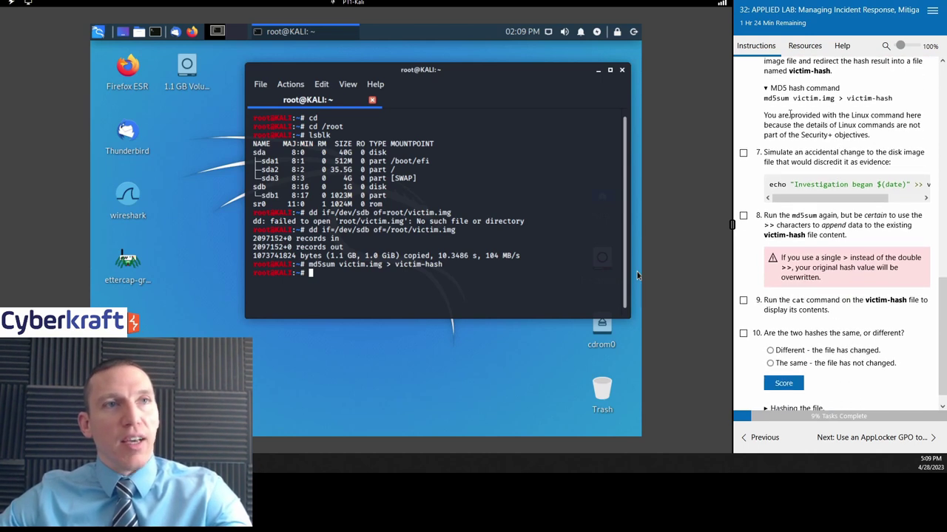
pyautogui.scroll(-1, 878, 158)
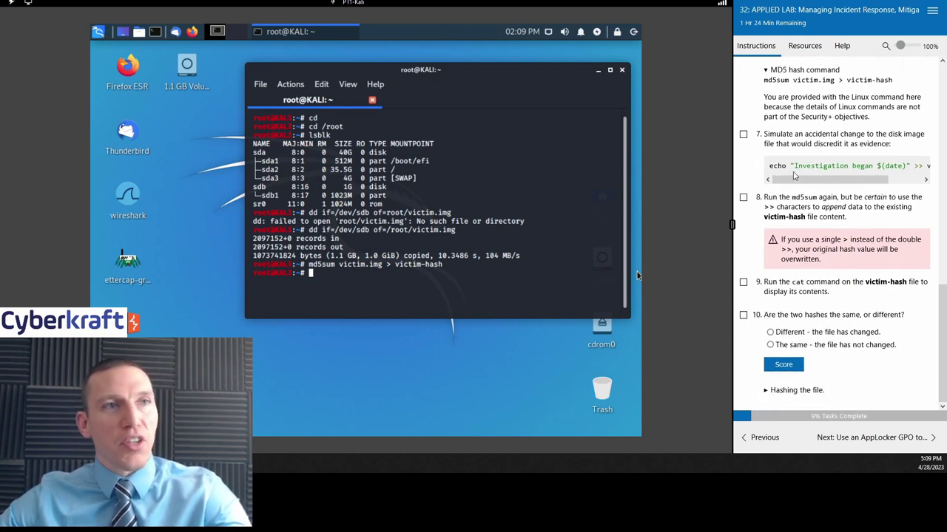
pyautogui.click(744, 136)
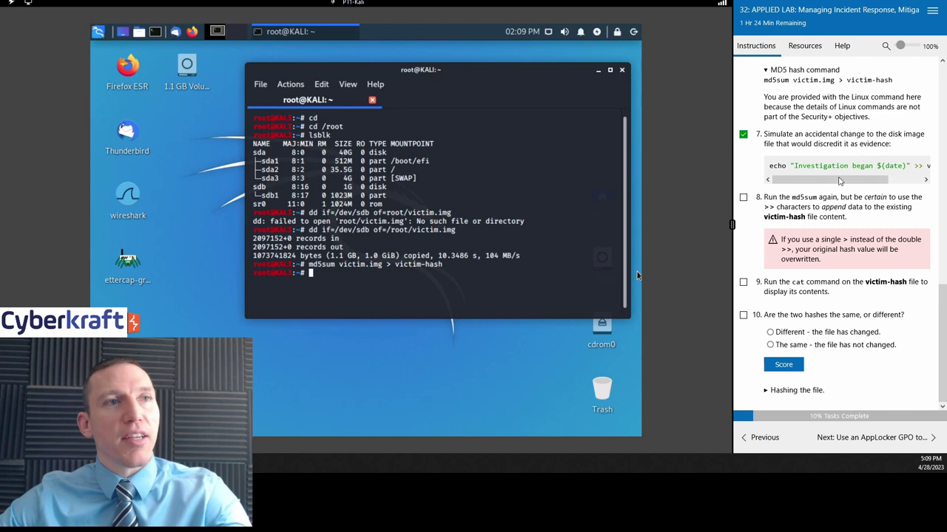
pyautogui.moveTo(845, 181); pyautogui.dragTo(817, 186)
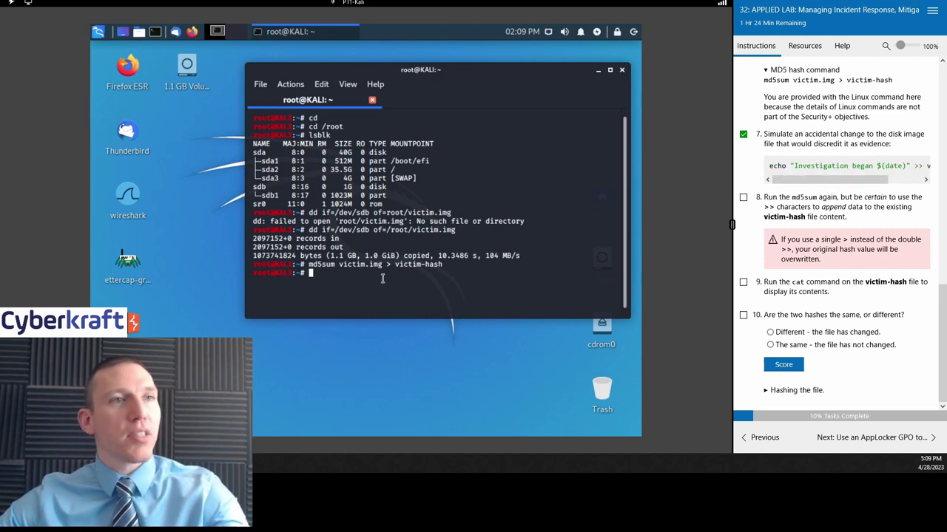
# Run echo "Investigation began $(date)" >> victim.img to append a dated line to the image.
pyautogui.write('echo ')
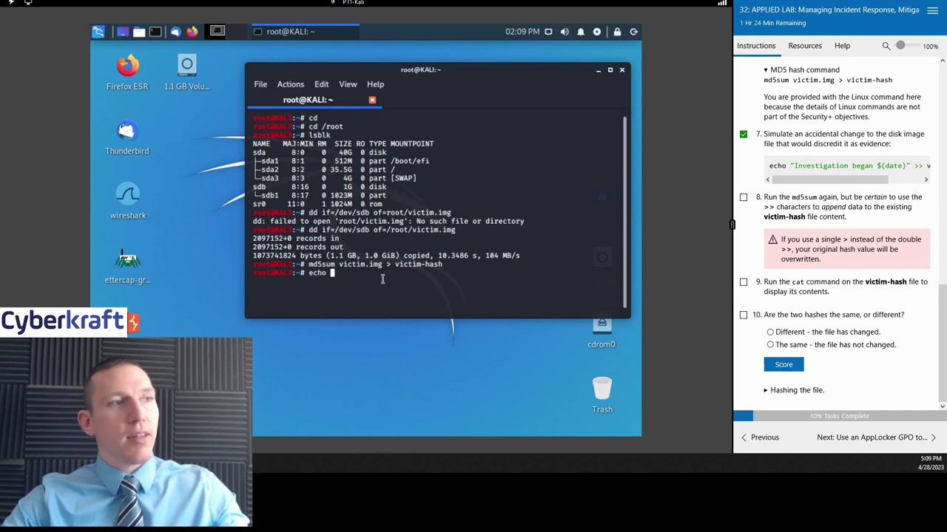
pyautogui.write('"')
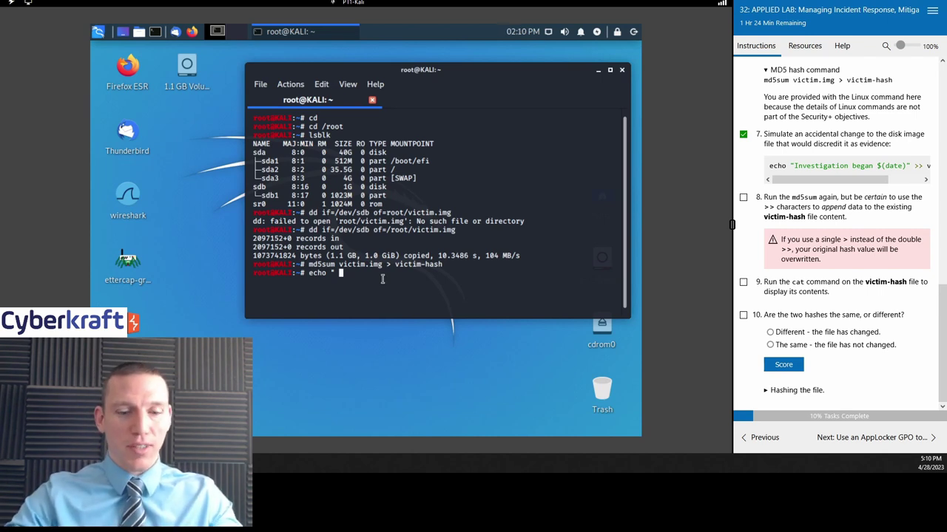
pyautogui.press('BackSpace')
pyautogui.write('I')
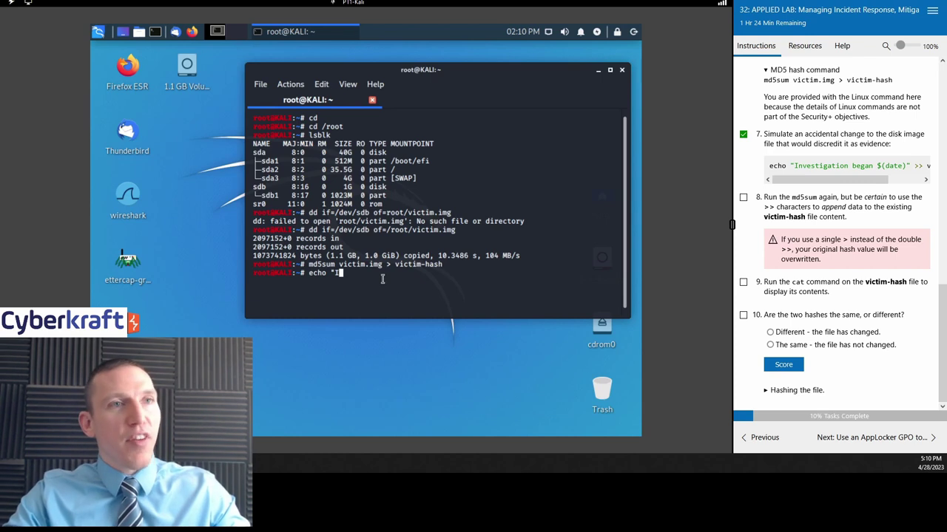
pyautogui.write('nvestigat')
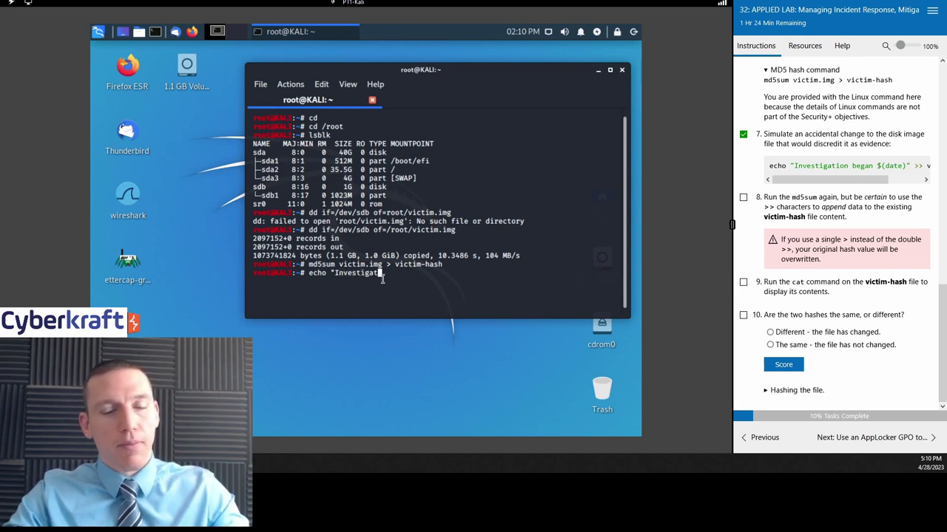
pyautogui.write('ion began ')
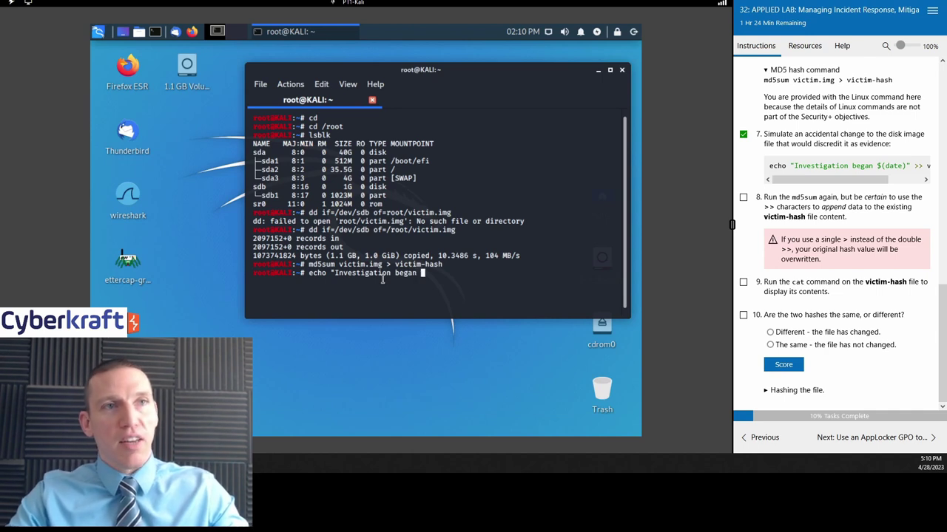
pyautogui.write('$(')
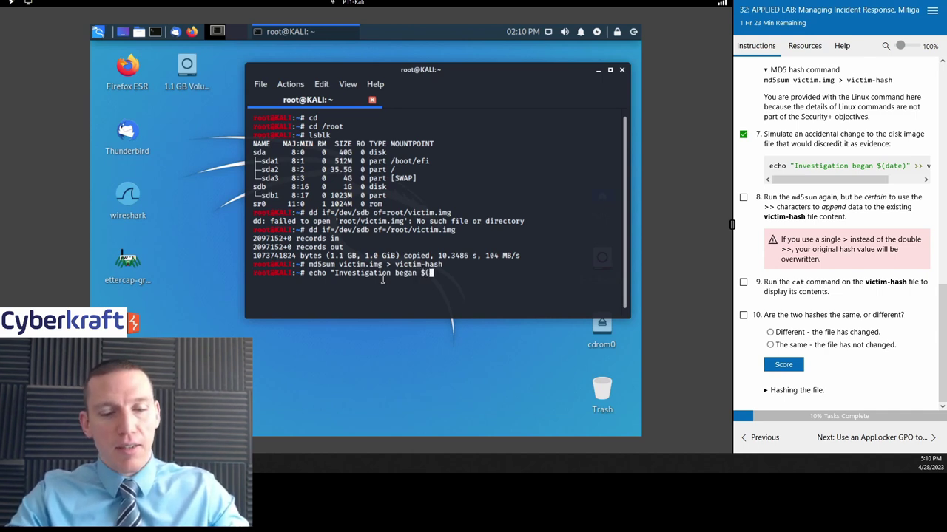
pyautogui.write('date)')
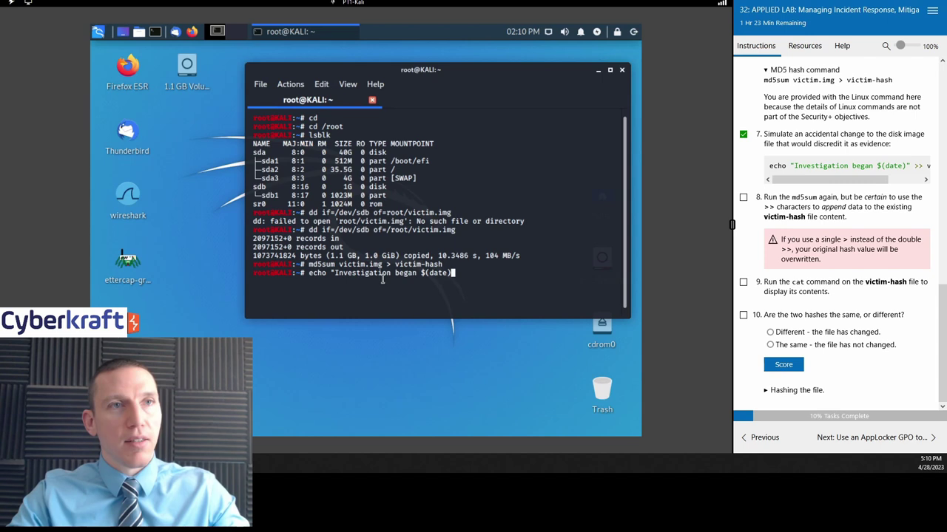
pyautogui.write('"')
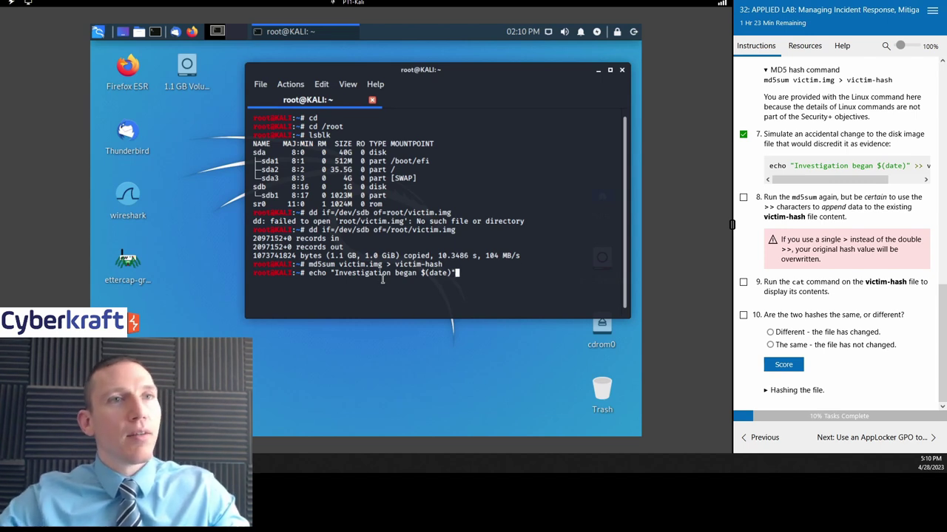
pyautogui.moveTo(828, 179); pyautogui.dragTo(864, 179)
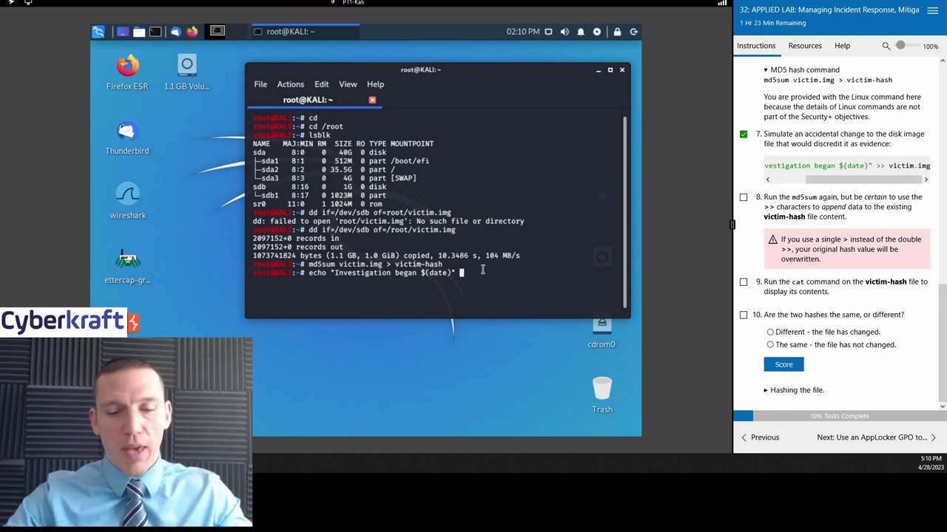
pyautogui.write('>> v')
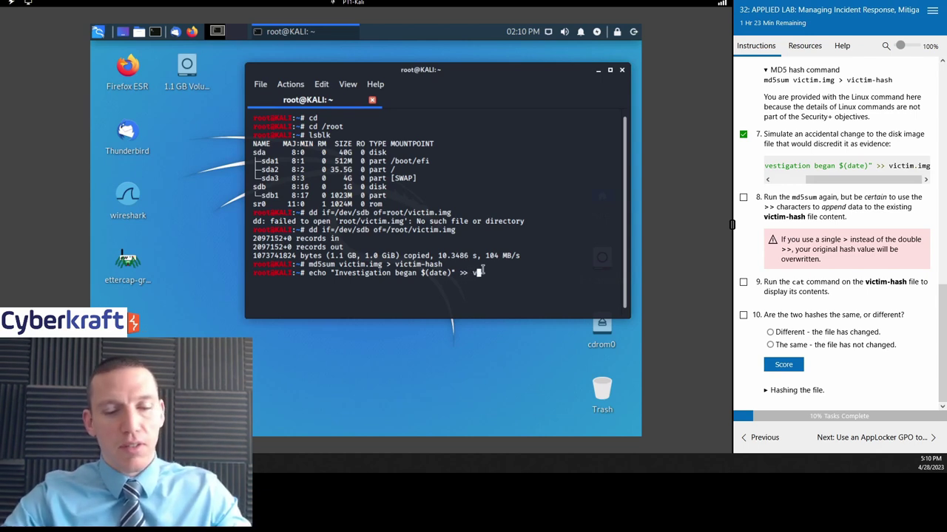
pyautogui.write('ictim')
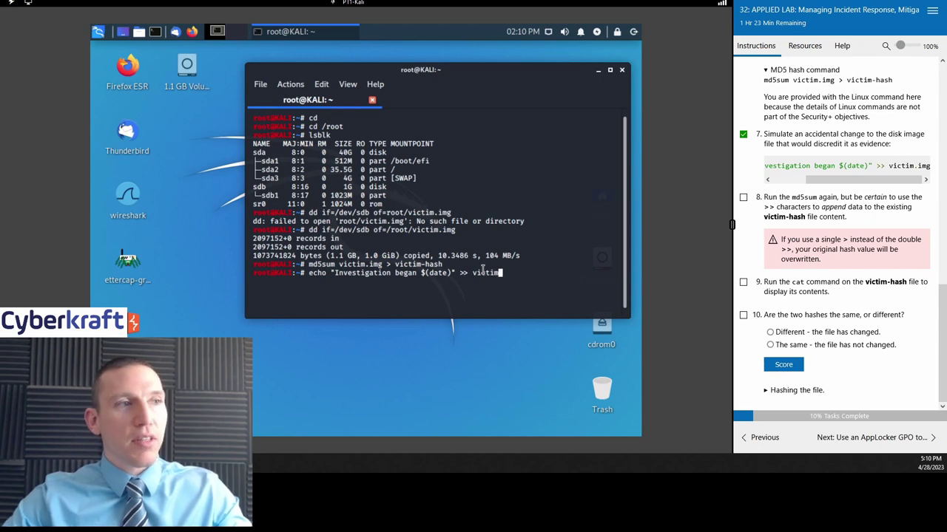
pyautogui.write('.img')
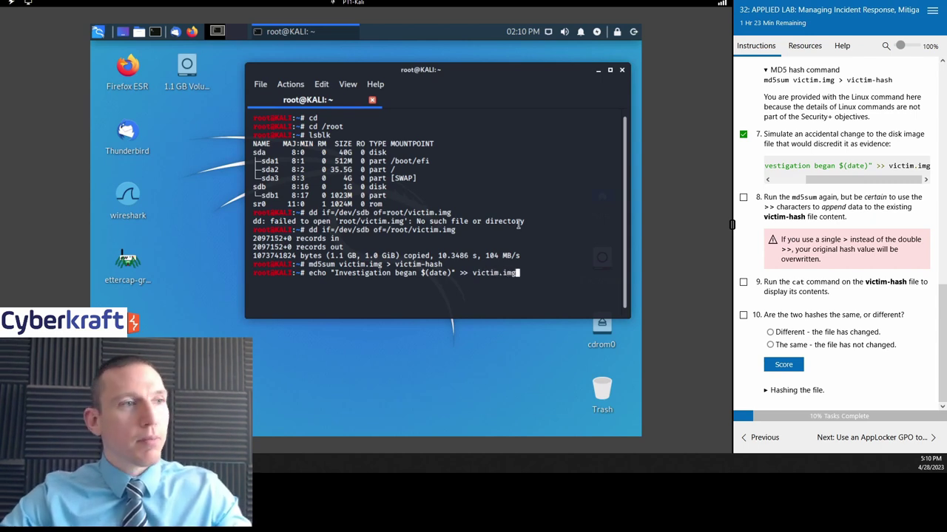
pyautogui.press('Return')
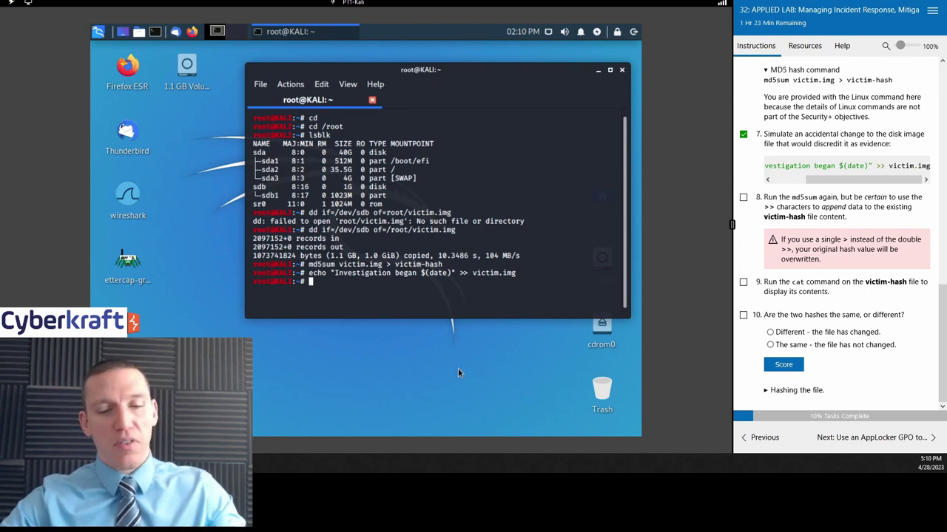
# Partly type 'md5sum victim.img > victim-ha' at the Kali prompt to re-hash the altered image.
pyautogui.write('md5sum')
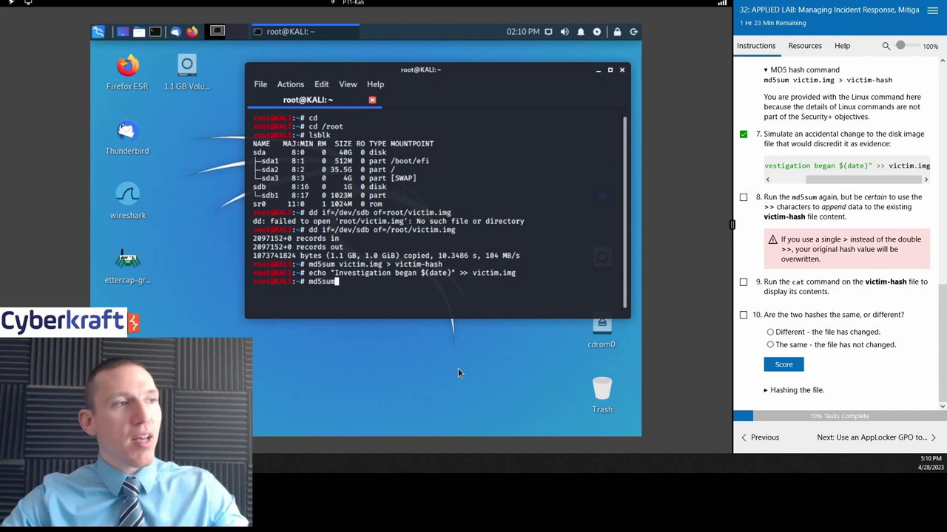
pyautogui.write('ic')
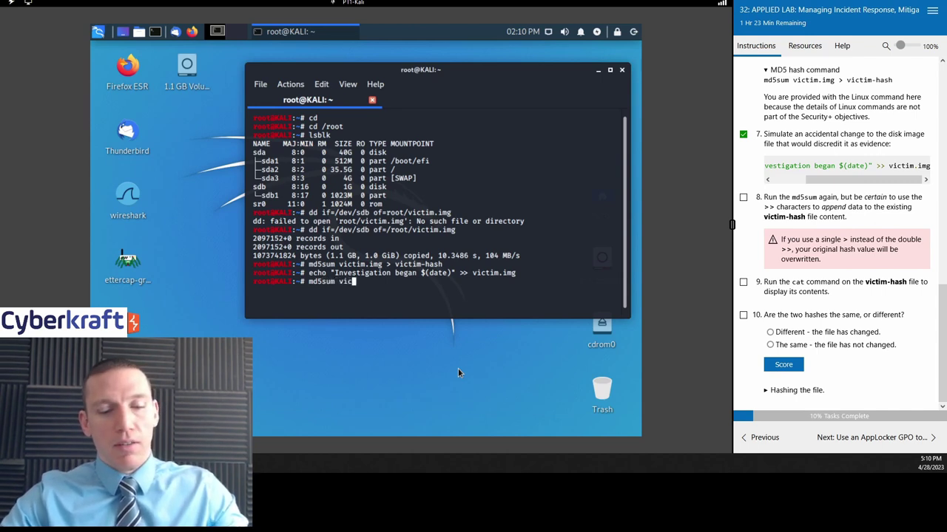
pyautogui.write('tim.img')
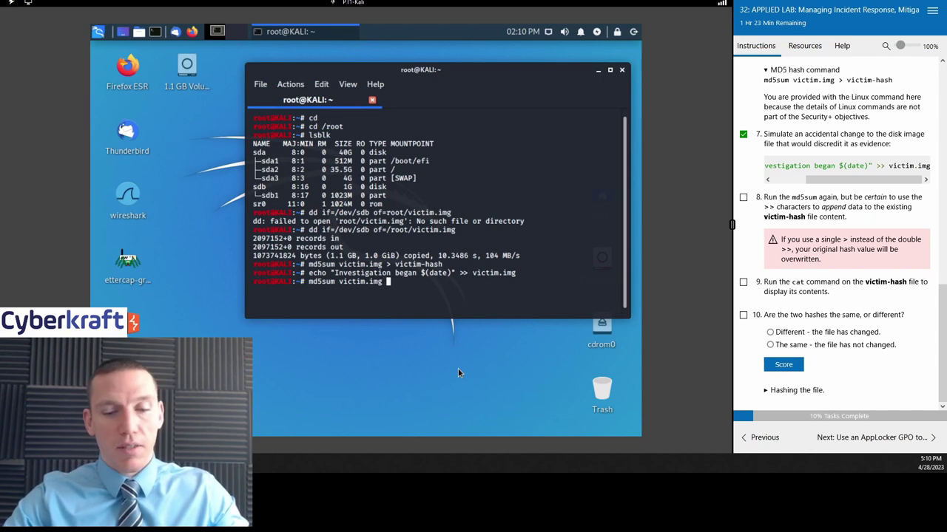
pyautogui.write(' > victim')
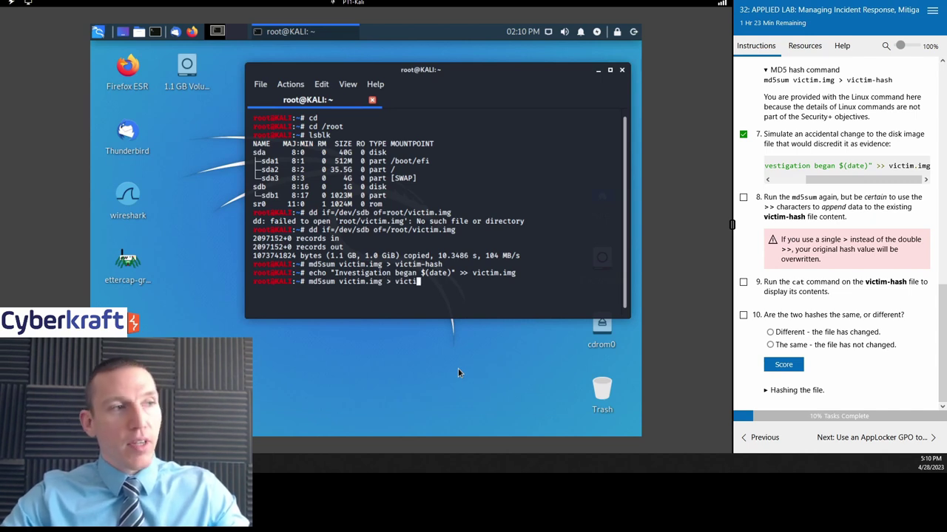
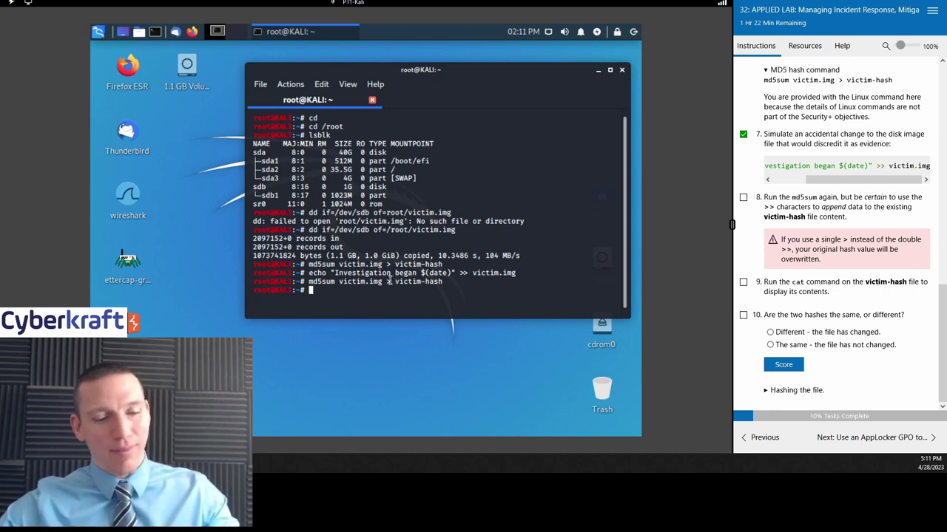
# Append the line "Investigation started $(date)" to victim.img.
pyautogui.write('echo "')
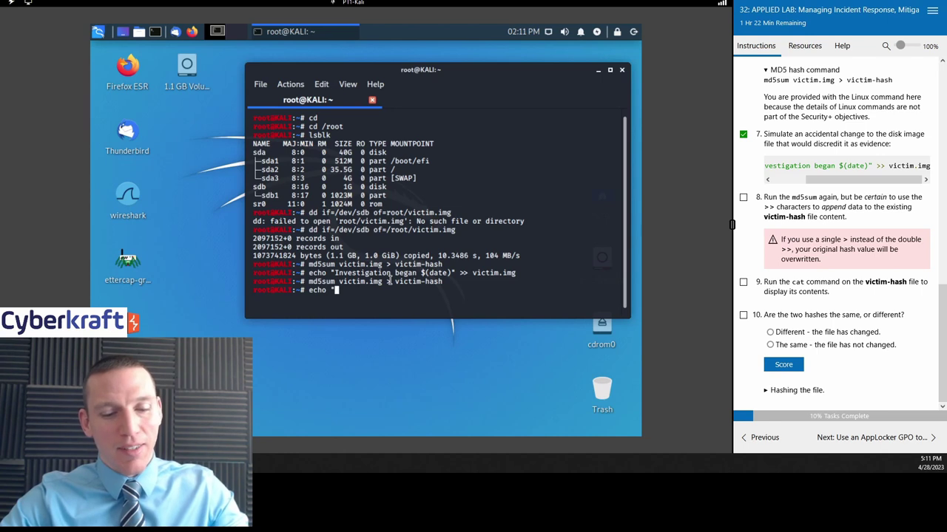
pyautogui.write('Investiga')
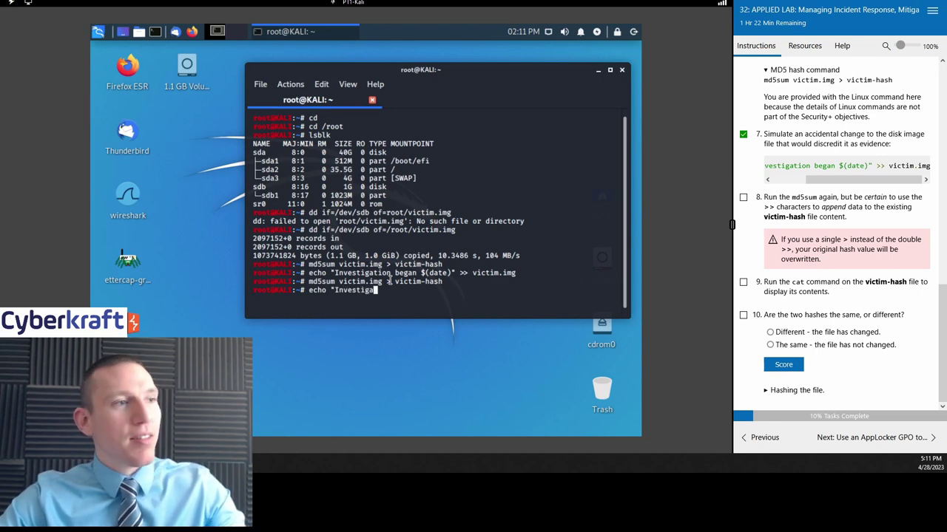
pyautogui.write('tion')
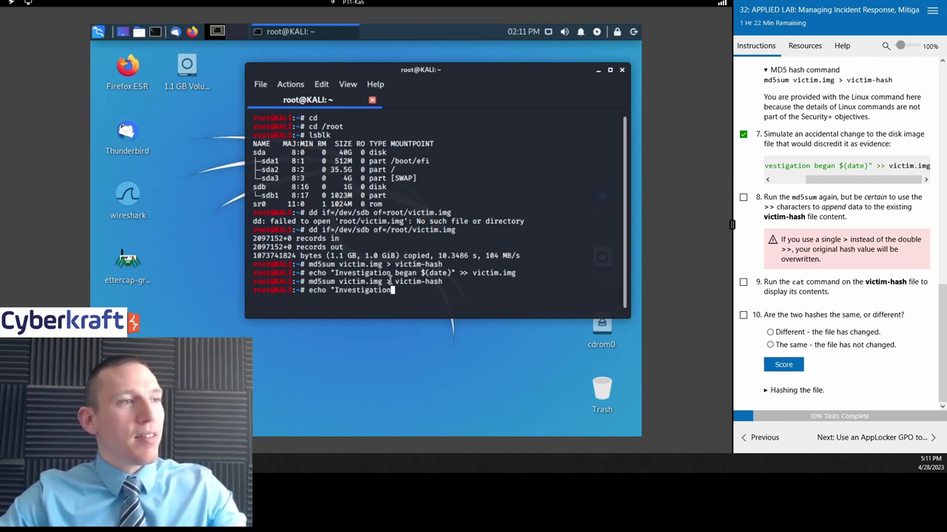
pyautogui.write(' started')
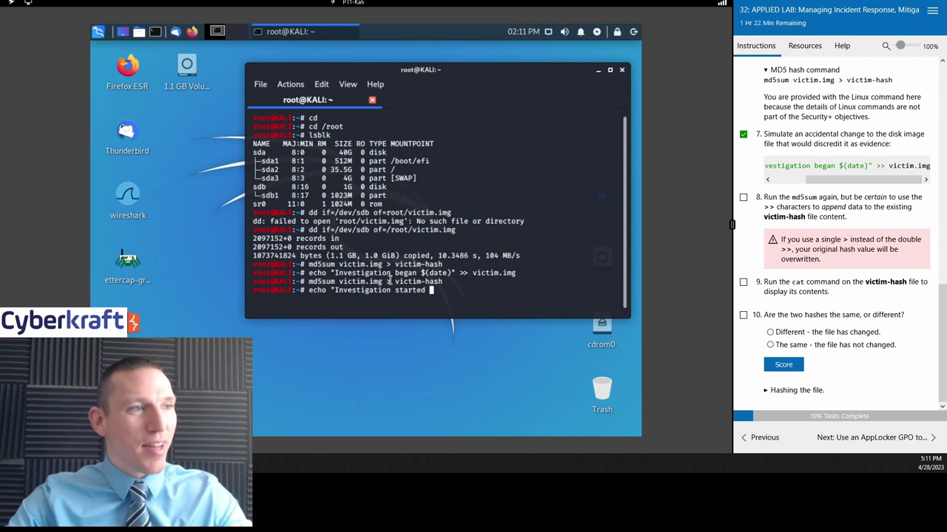
pyautogui.write('$')
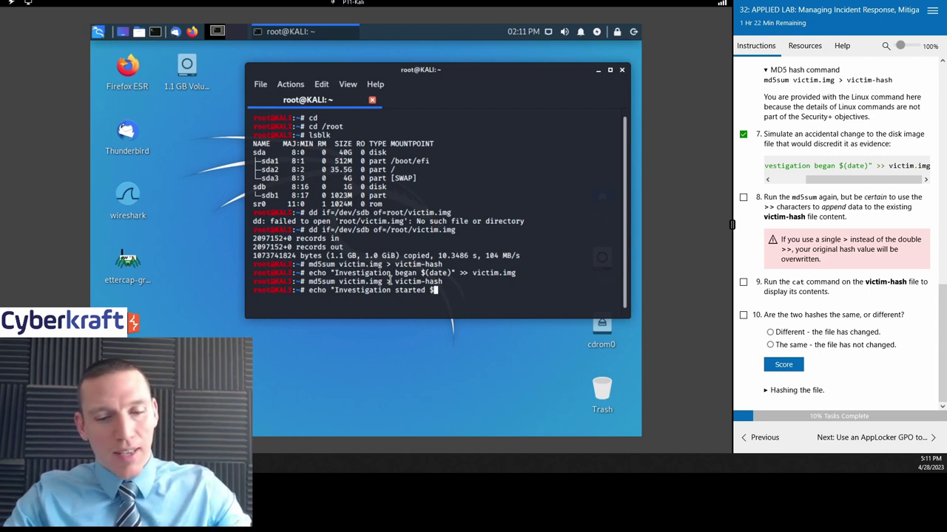
pyautogui.write('(')
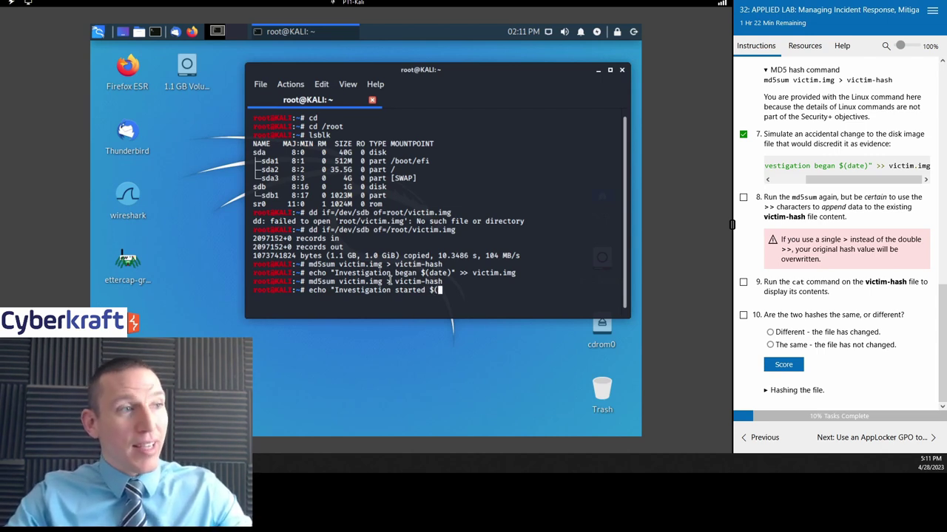
pyautogui.write('dat')
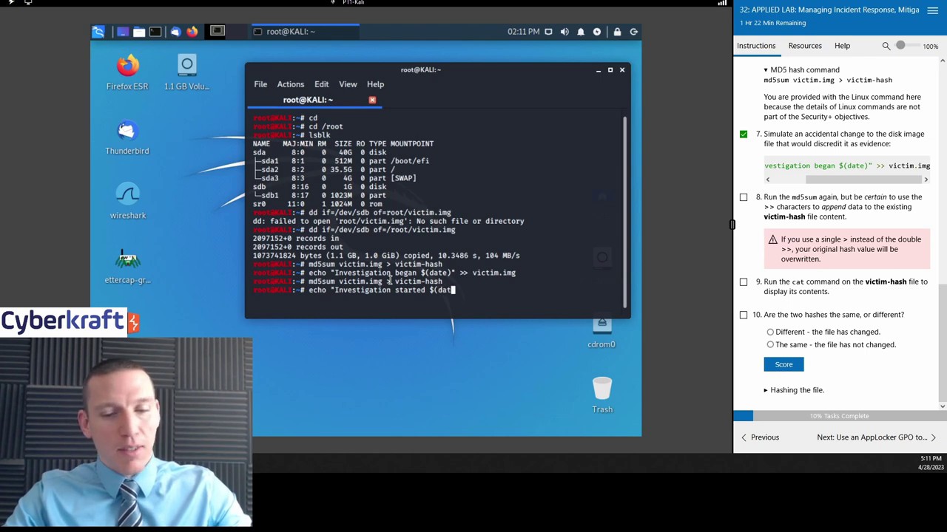
pyautogui.write('e)" ')
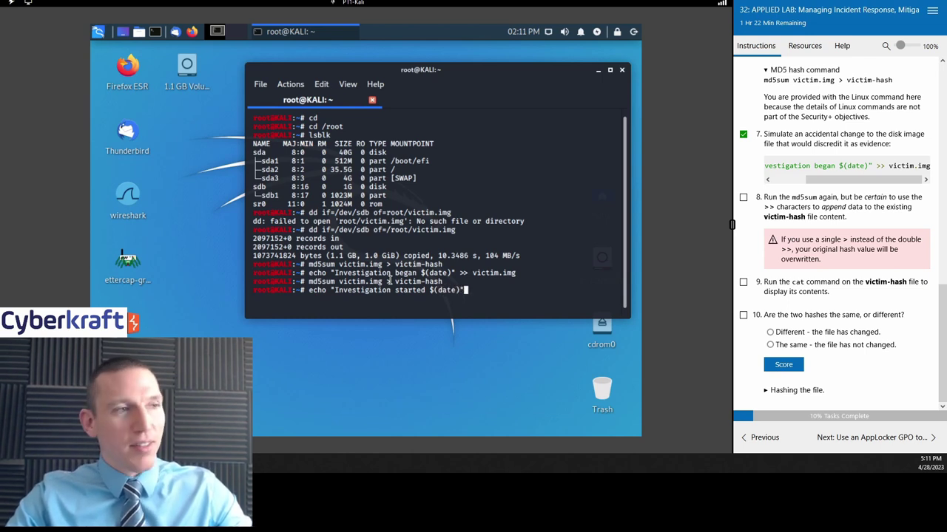
pyautogui.write('>>')
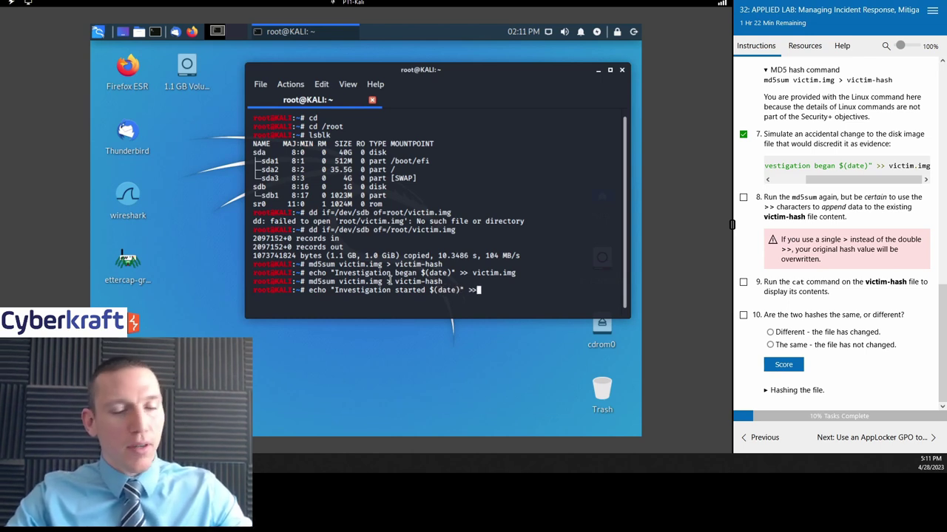
pyautogui.write(' victim.img')
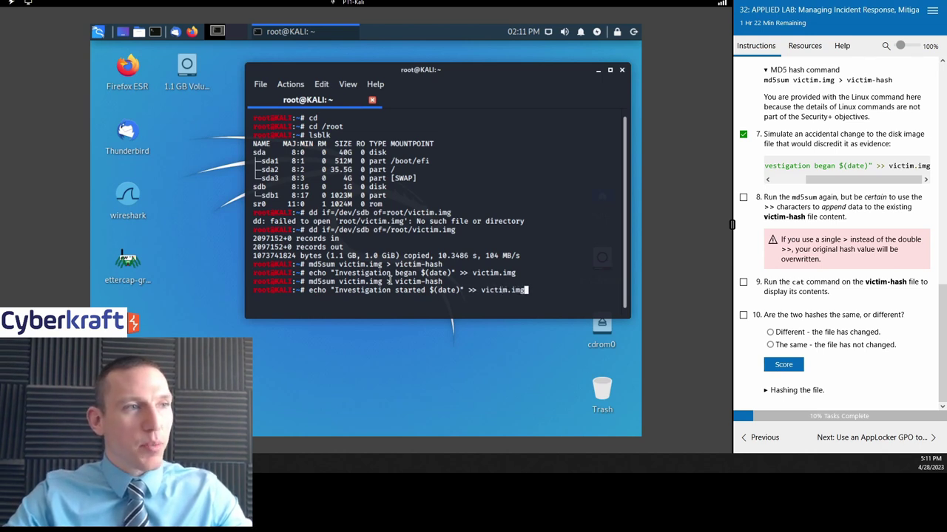
pyautogui.press('Return')
# Rerun the earlier md5sum command with >> so the new hash appends to victim-hash.
pyautogui.write('md')
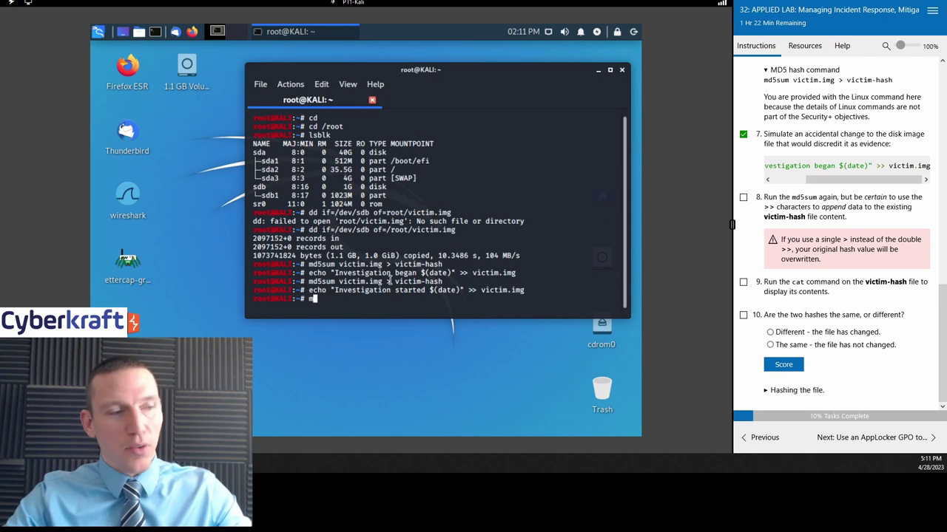
pyautogui.press('BackSpace')
pyautogui.press('BackSpace')
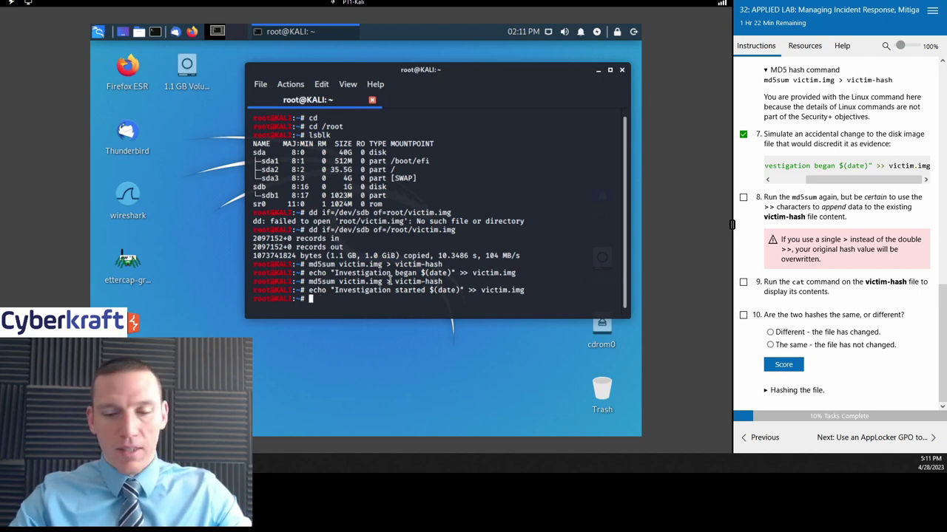
pyautogui.press('Up')
pyautogui.press('Up')
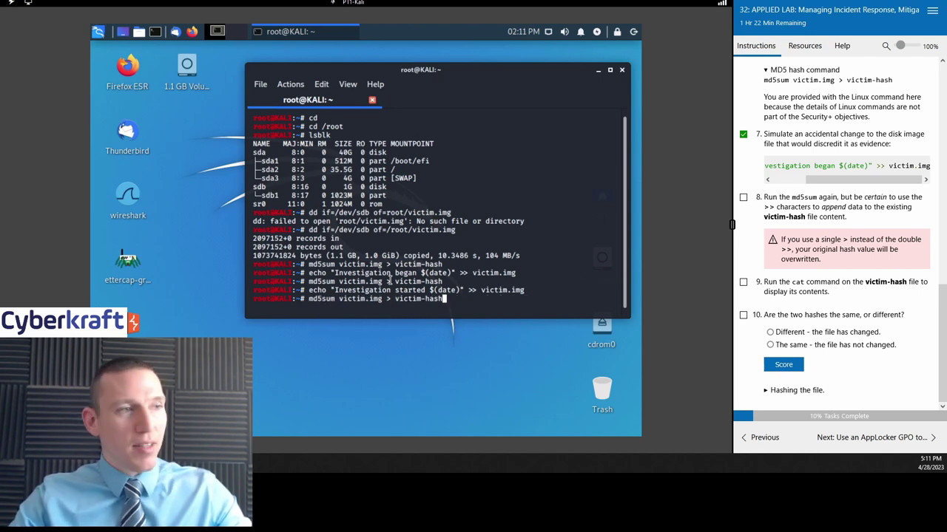
pyautogui.press('Left')
pyautogui.press('Left')
pyautogui.press('Left')
pyautogui.press('Left')
pyautogui.press('Left')
pyautogui.press('Left')
pyautogui.press('Left')
pyautogui.press('Left')
pyautogui.press('Left')
pyautogui.press('Left')
pyautogui.press('Left')
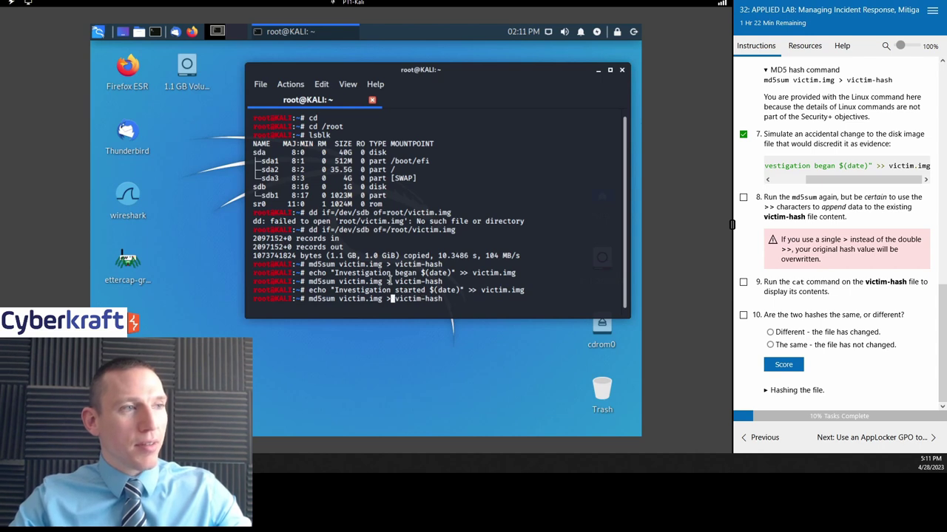
pyautogui.write('>')
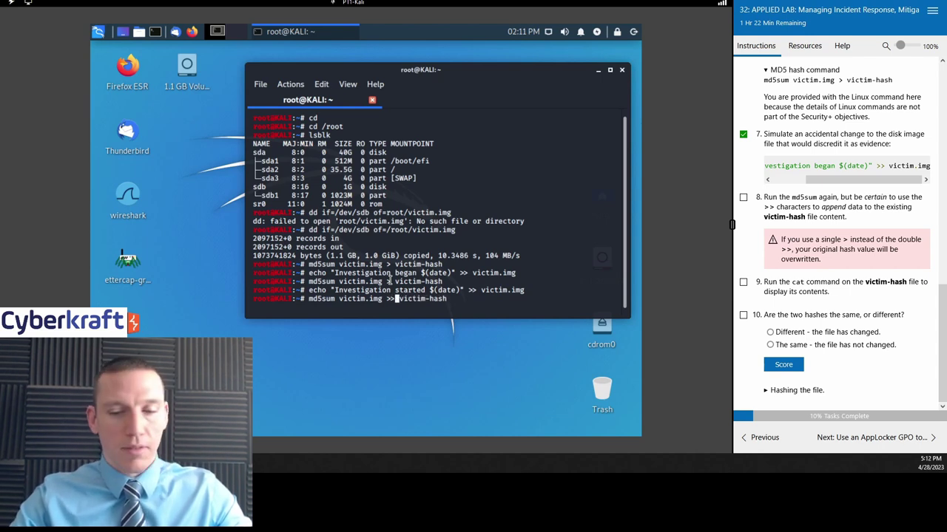
pyautogui.press('Return')
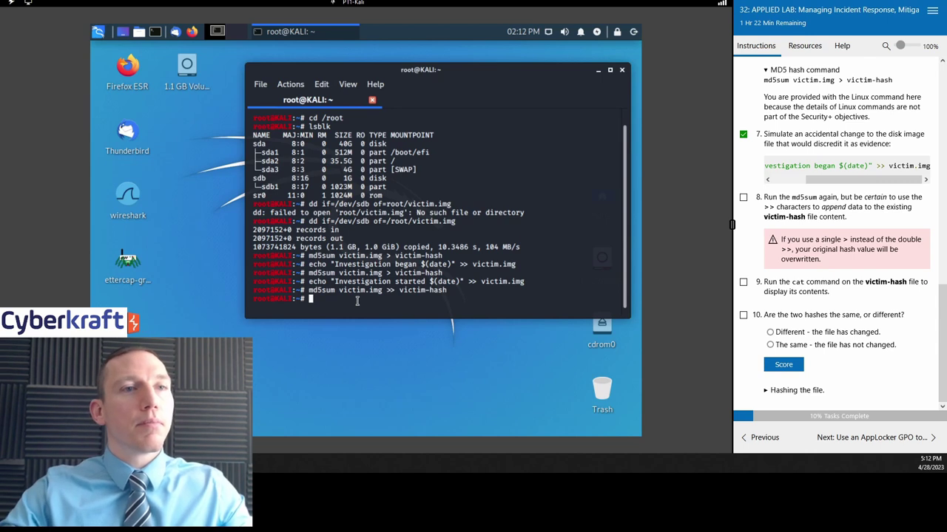
# Display victim-hash with cat, tick steps 8 and 9, and score 'Different - the file has changed'.
pyautogui.write('cat v')
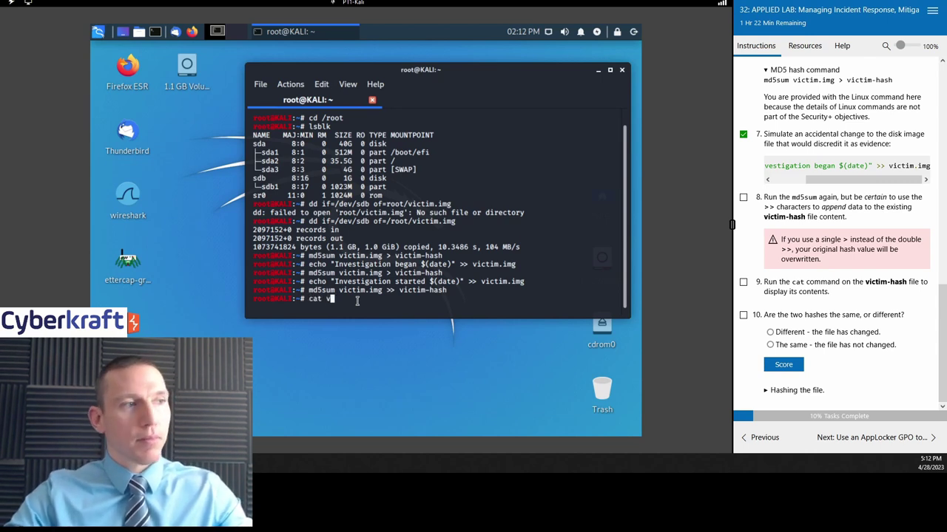
pyautogui.write('ictim-')
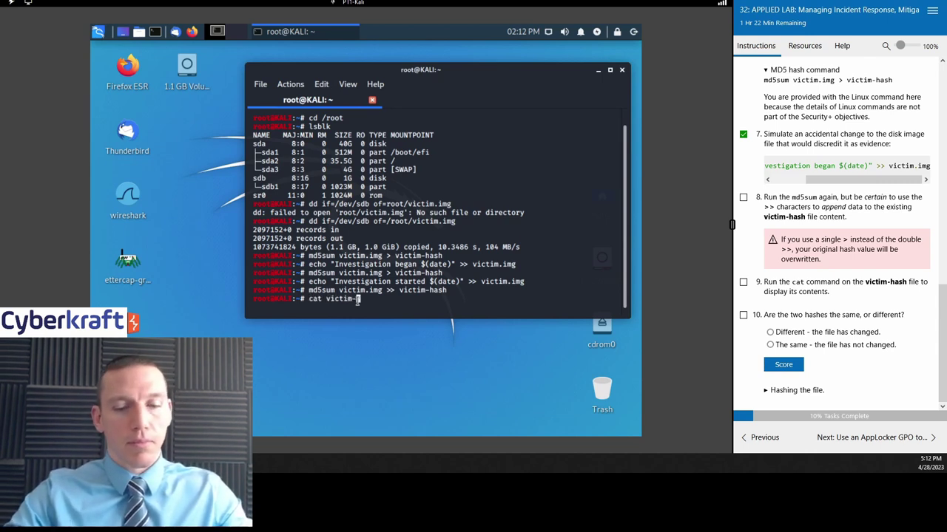
pyautogui.write('hash')
pyautogui.press('Return')
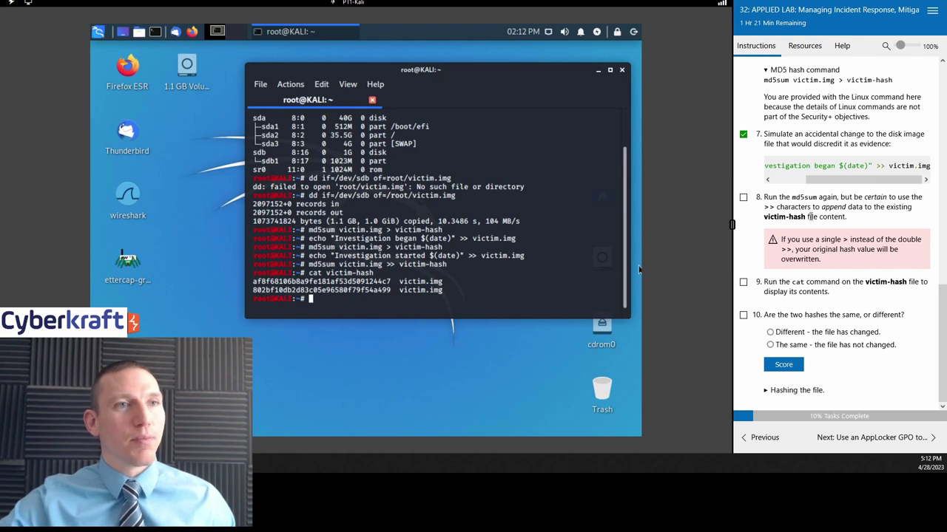
pyautogui.click(742, 197)
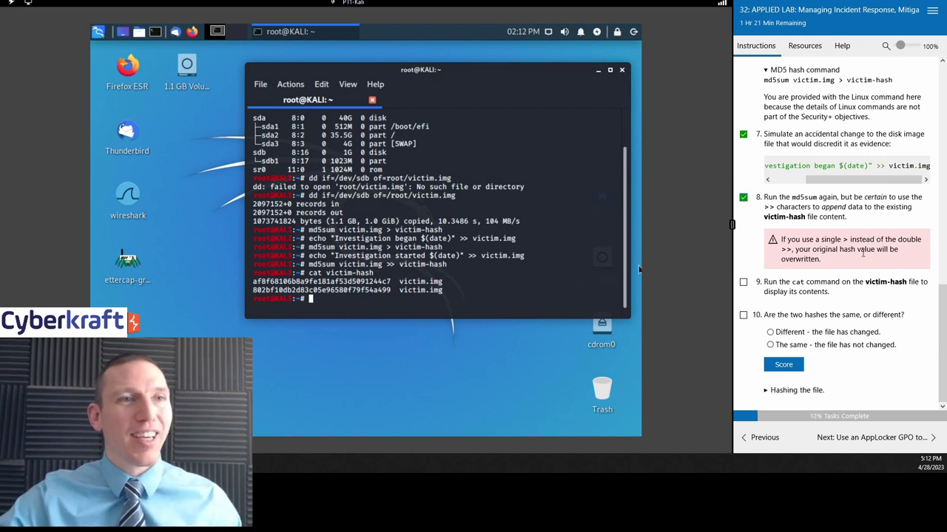
pyautogui.click(742, 282)
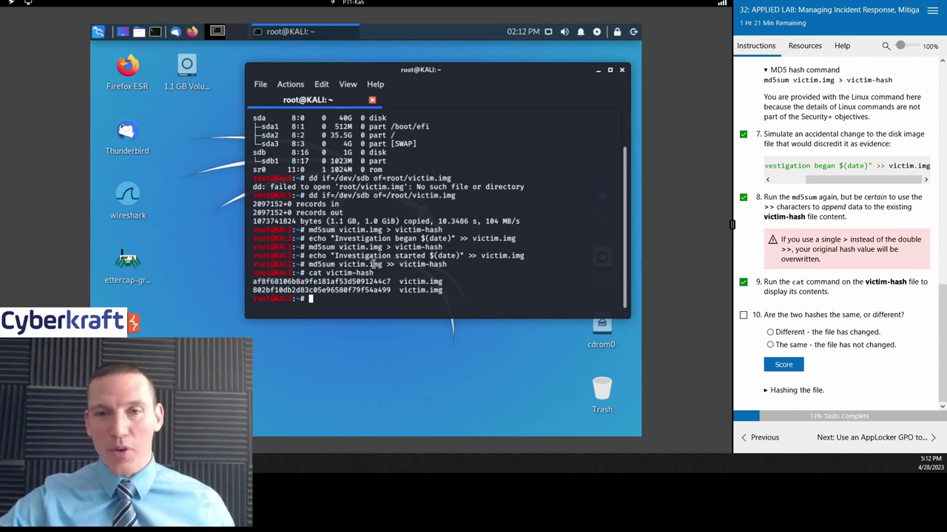
pyautogui.click(786, 334)
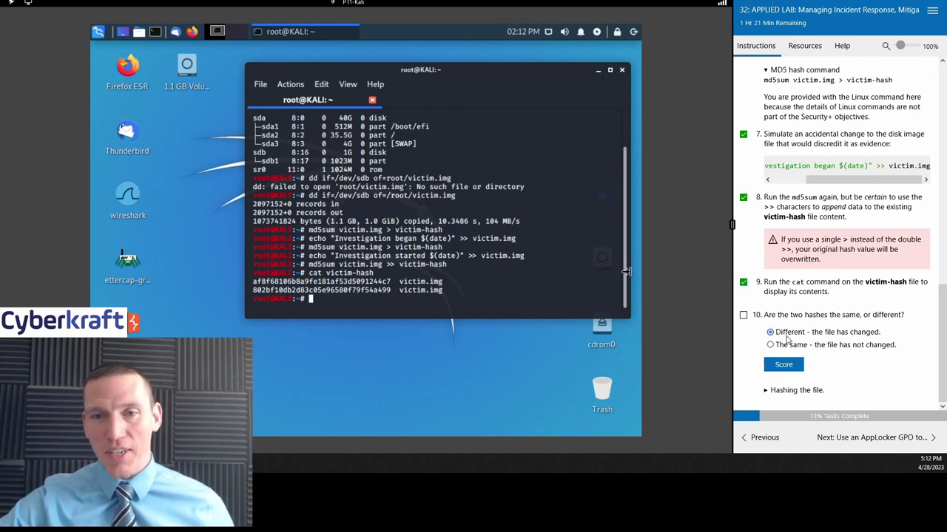
pyautogui.click(782, 363)
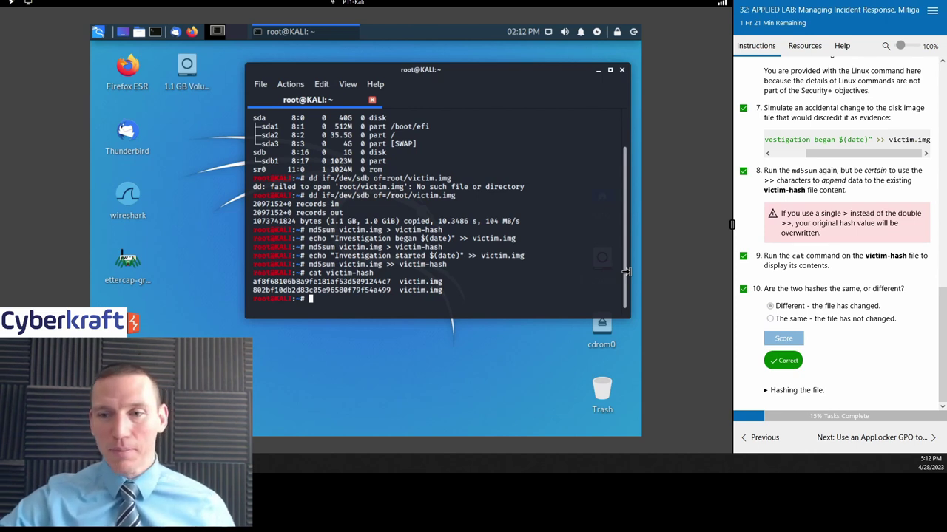
# Move to the AppLocker lab section, switch to the DC1 VM, and mark step 1 done.
pyautogui.click(891, 439)
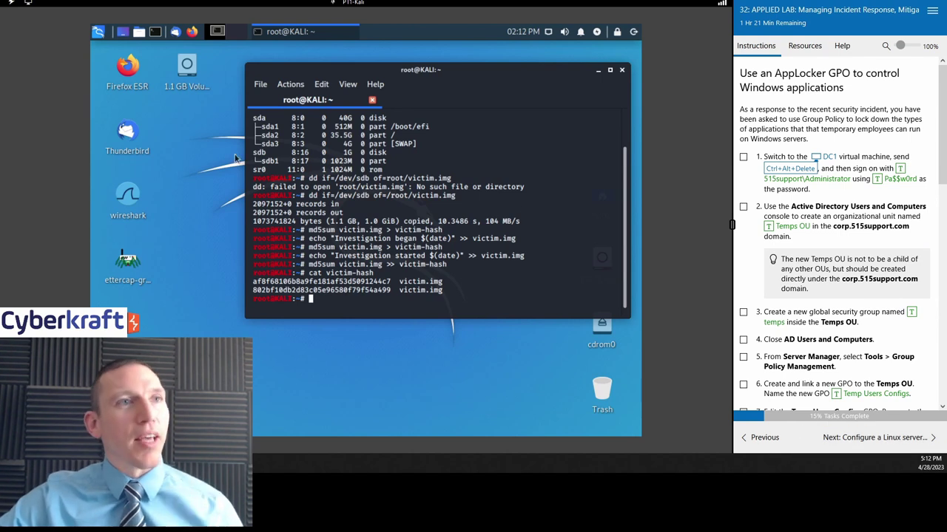
pyautogui.scroll(-2, 868, 144)
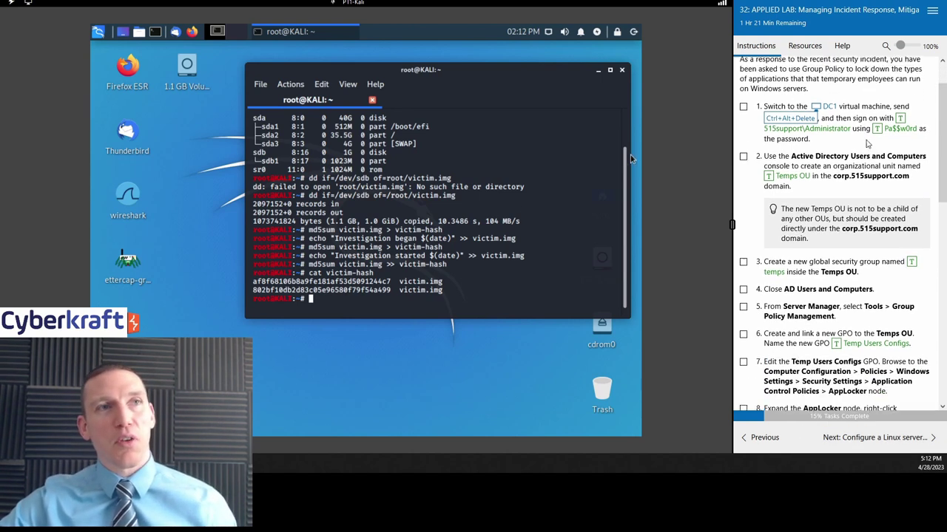
pyautogui.scroll(2, 868, 144)
pyautogui.scroll(-1, 944, 126)
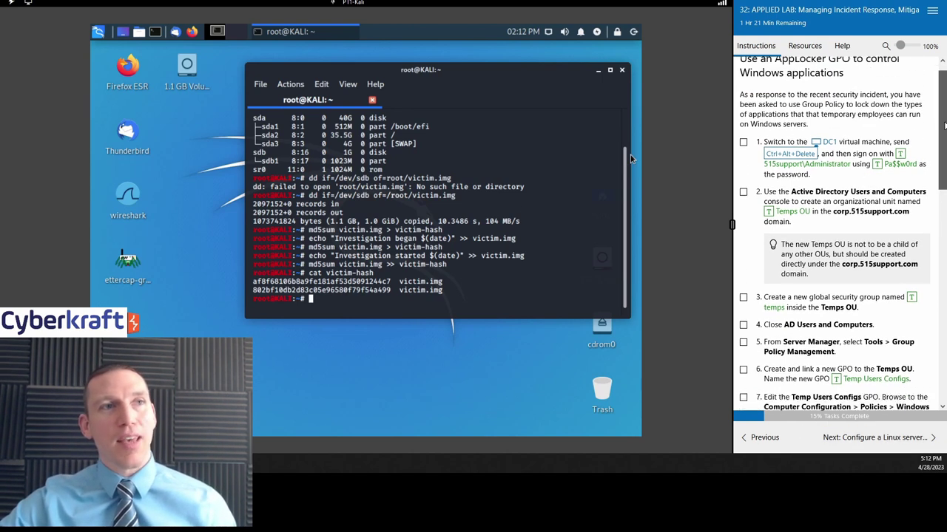
pyautogui.scroll(-1, 945, 126)
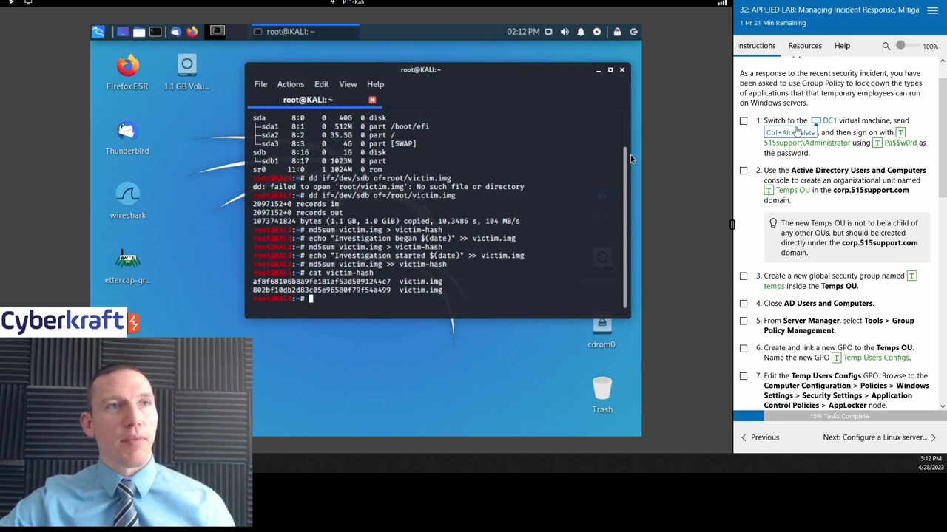
pyautogui.click(828, 120)
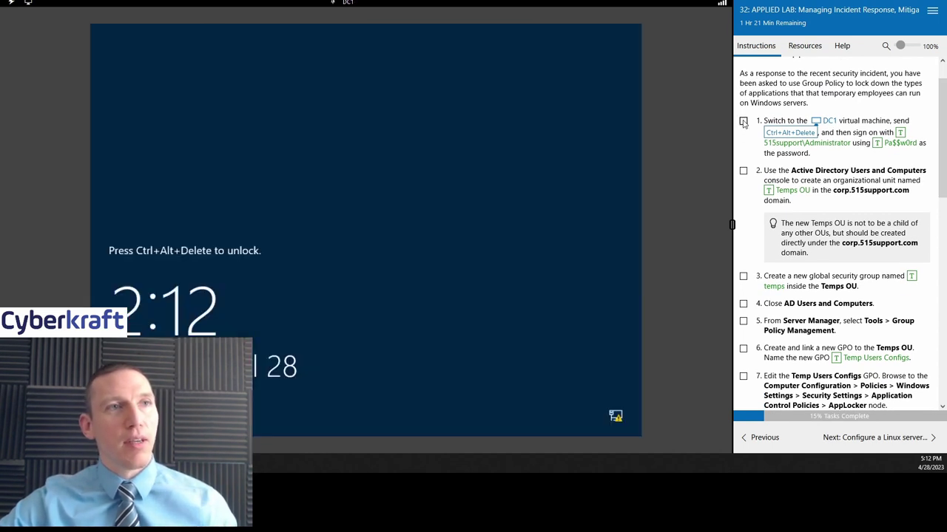
pyautogui.click(744, 122)
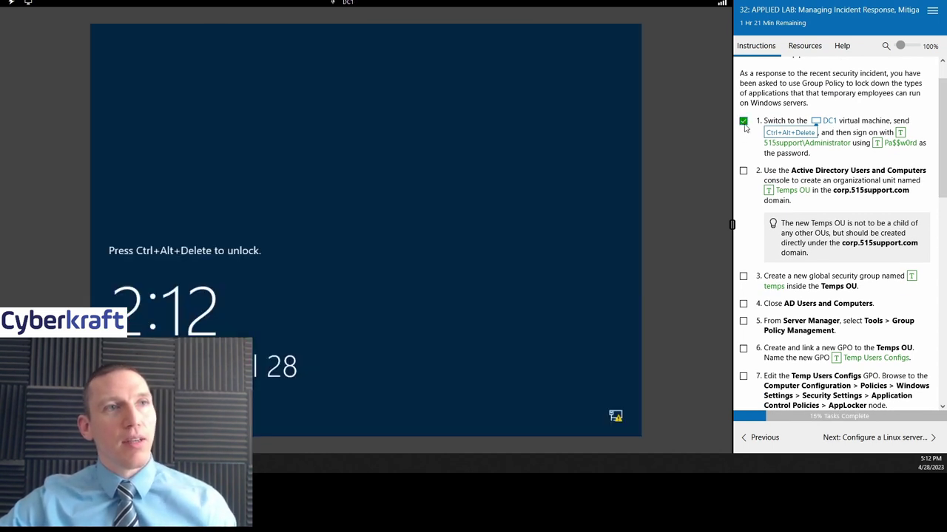
# Sign in to DC1 with the administrator password and return to the previous lab page.
pyautogui.click(799, 137)
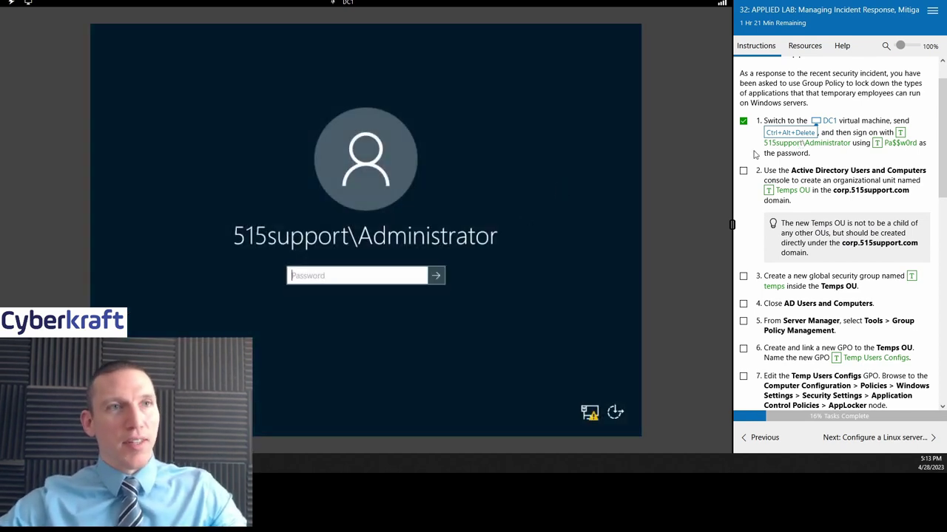
pyautogui.click(881, 143)
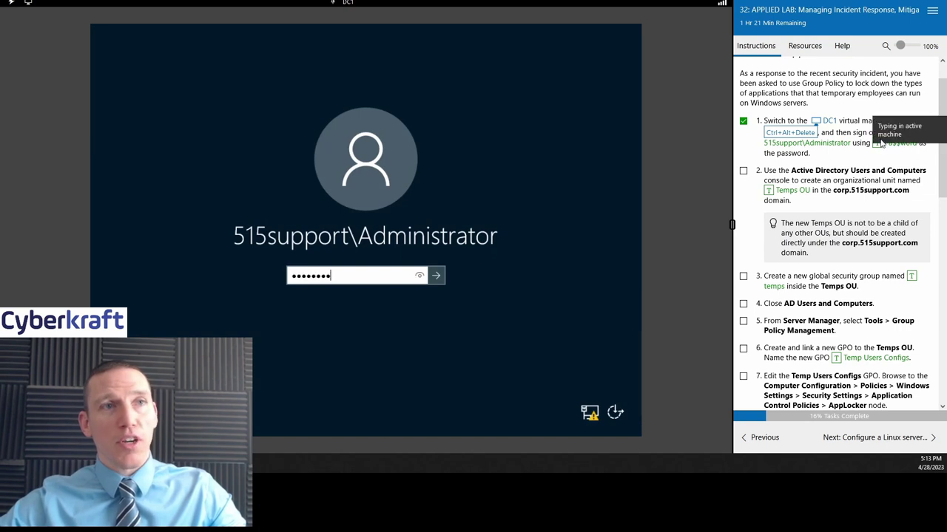
pyautogui.click(437, 276)
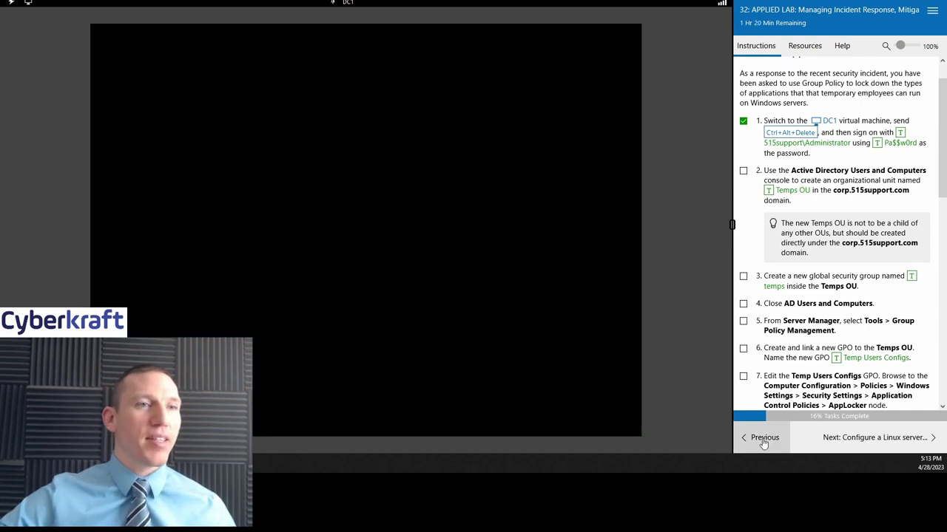
pyautogui.click(764, 440)
# Highlight and deselect the dd disk-copy command on the forensics-image lab page.
pyautogui.scroll(-10, 828, 222)
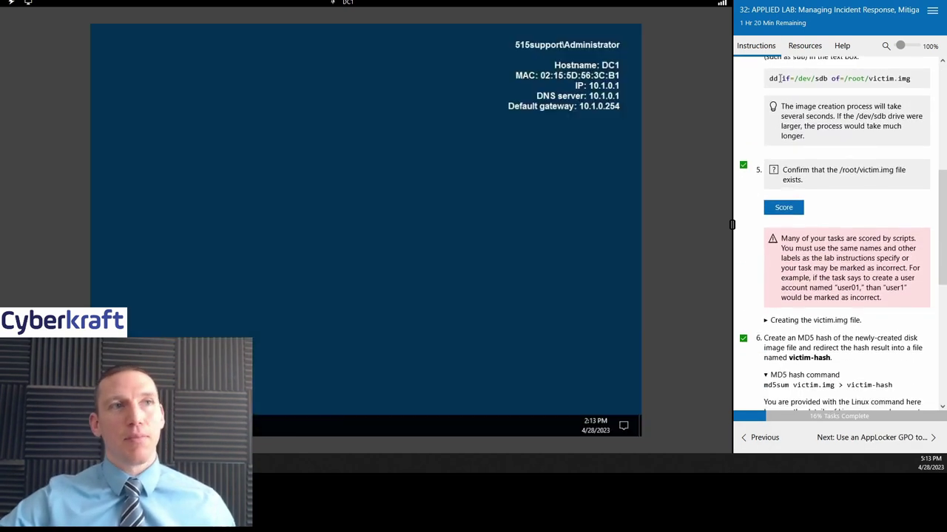
pyautogui.doubleClick(772, 78)
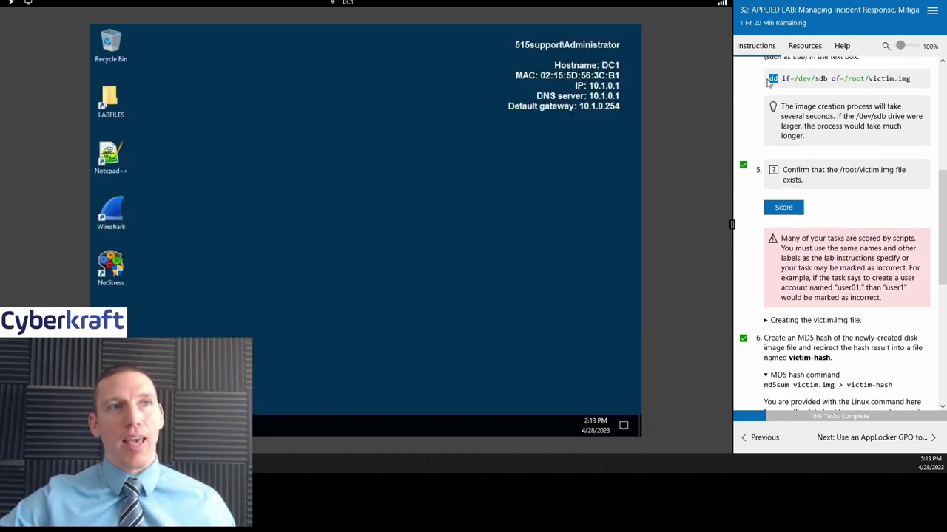
pyautogui.click(782, 83)
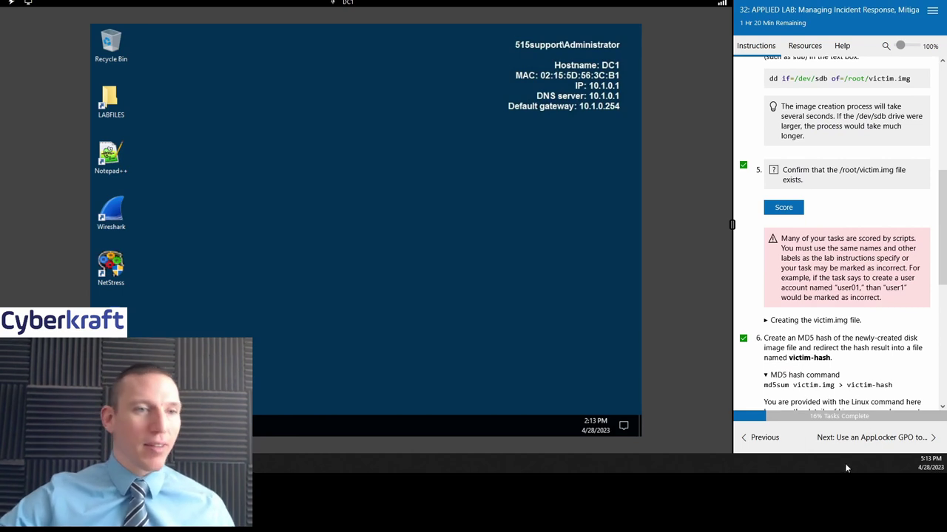
pyautogui.scroll(2, 829, 179)
pyautogui.moveTo(772, 138); pyautogui.dragTo(915, 141)
pyautogui.click(794, 137)
pyautogui.doubleClick(774, 138)
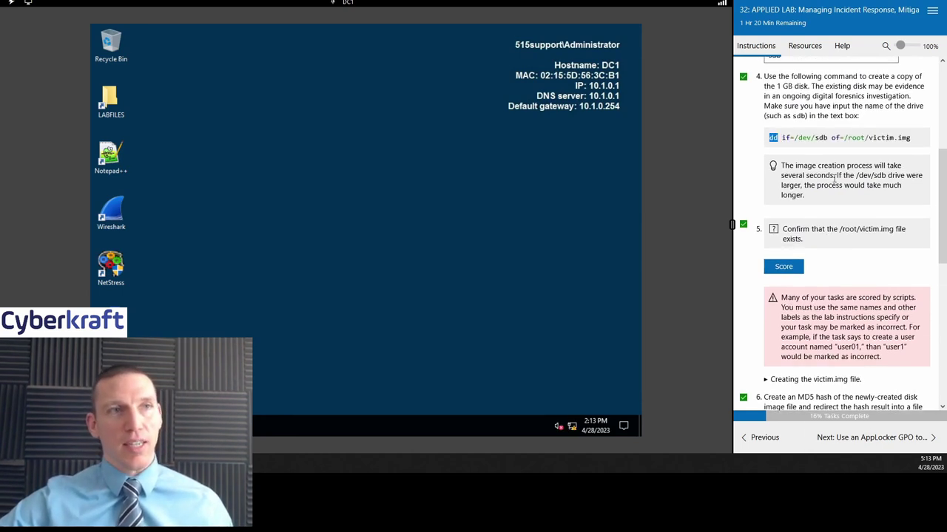
pyautogui.click(778, 137)
# Go to the AppLocker GPO page, mark task 2 complete, and launch Active Directory Users and Computers.
pyautogui.click(869, 441)
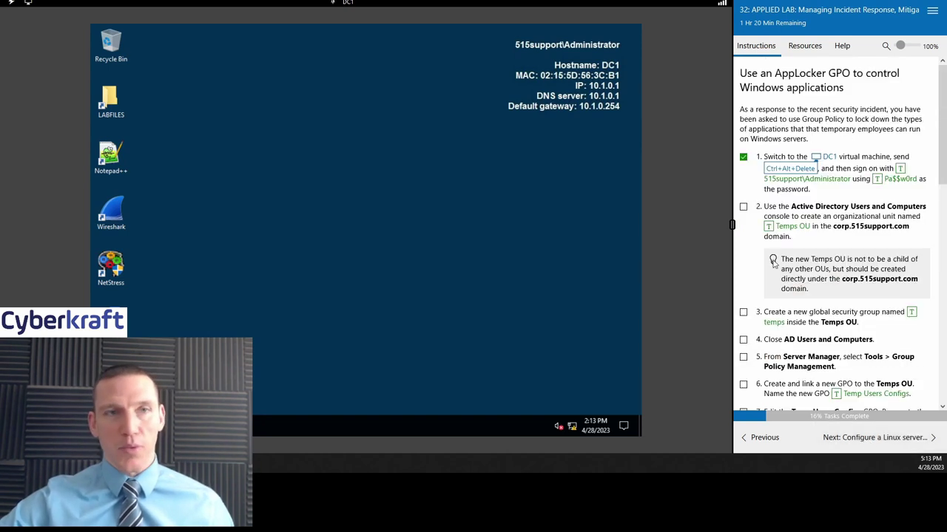
pyautogui.scroll(-2, 839, 211)
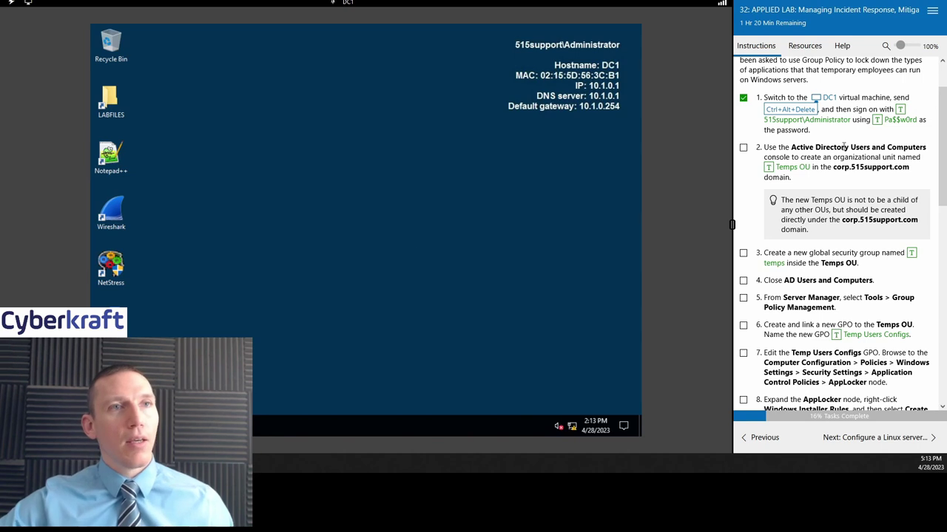
pyautogui.click(743, 147)
pyautogui.scroll(-2, 838, 199)
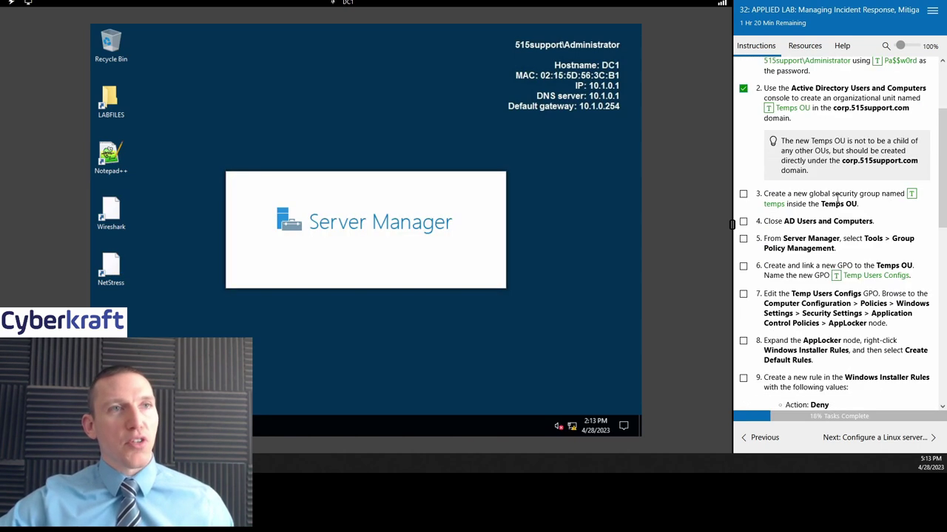
pyautogui.scroll(-2, 838, 198)
pyautogui.scroll(2, 838, 198)
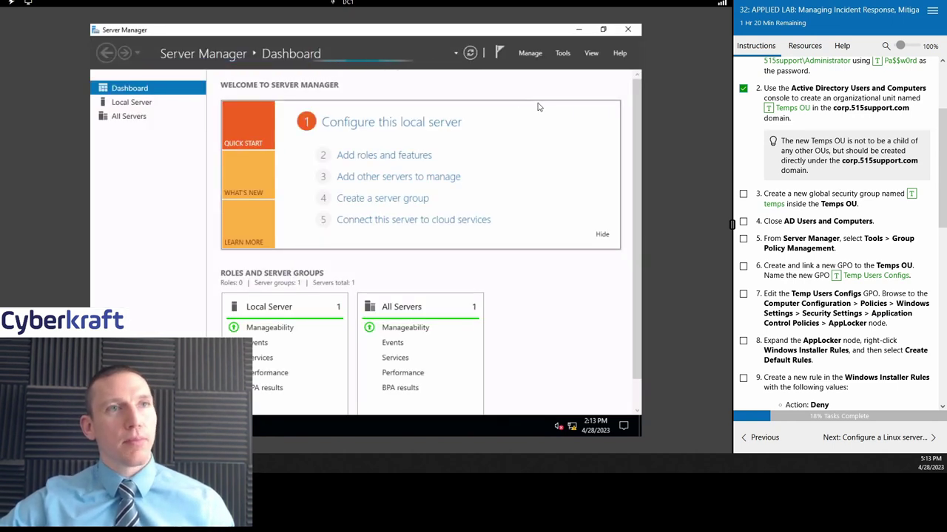
pyautogui.click(564, 53)
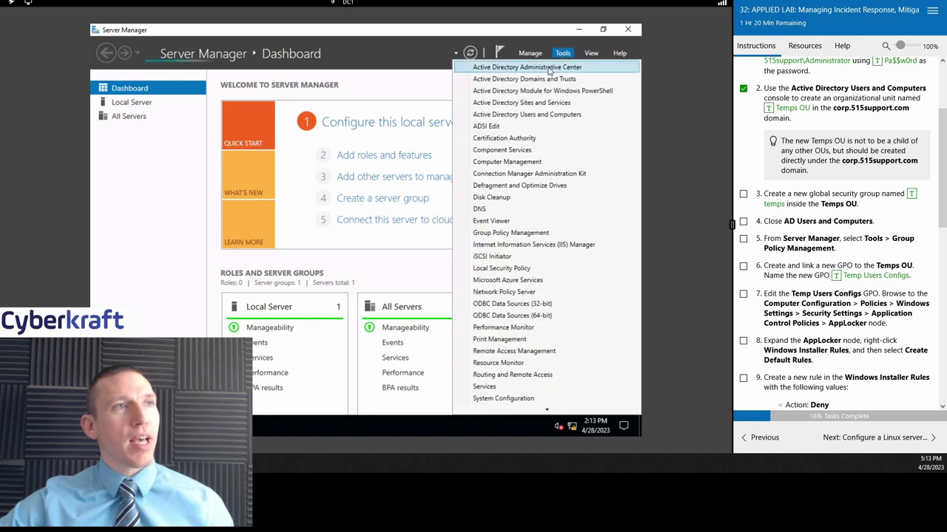
pyautogui.click(548, 114)
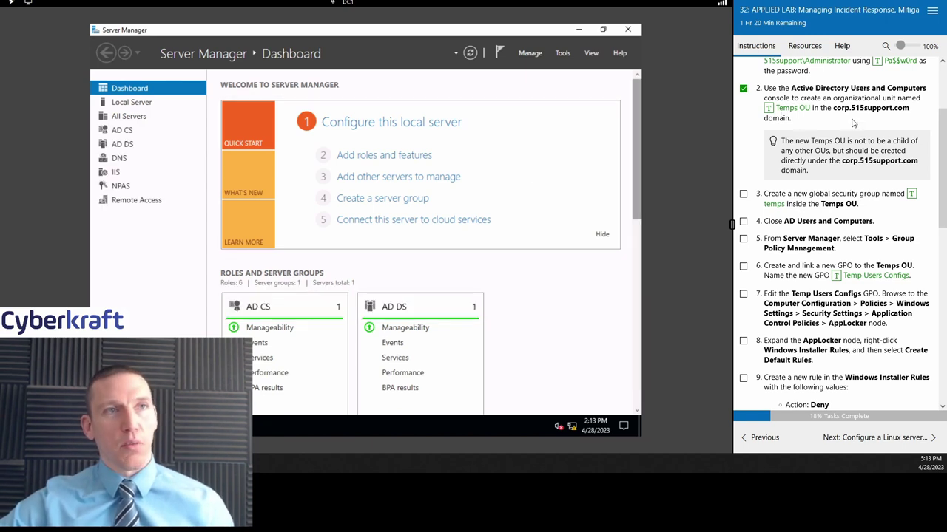
# Tick task 3, creating the temps security group, in the instructions panel.
pyautogui.scroll(1, 833, 157)
pyautogui.scroll(1, 833, 157)
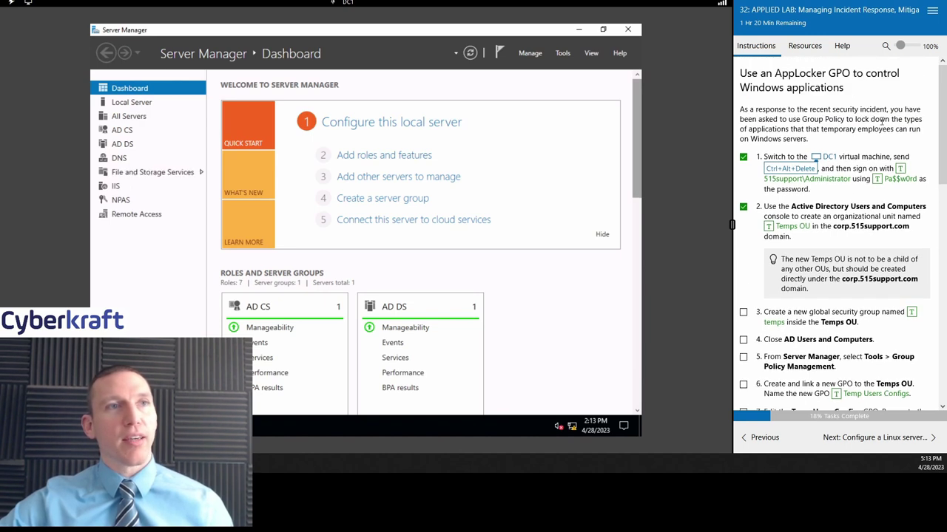
pyautogui.moveTo(818, 129); pyautogui.dragTo(895, 129)
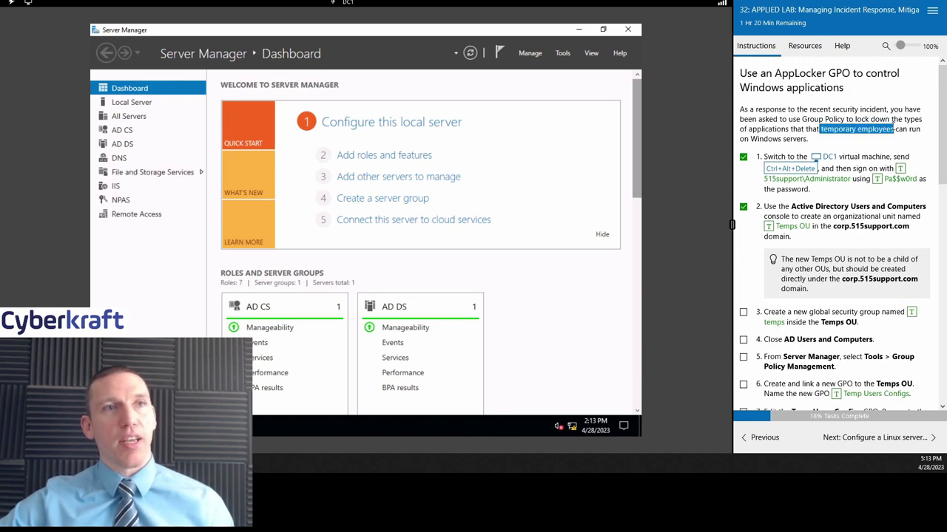
pyautogui.scroll(-2, 940, 135)
pyautogui.scroll(-3, 940, 135)
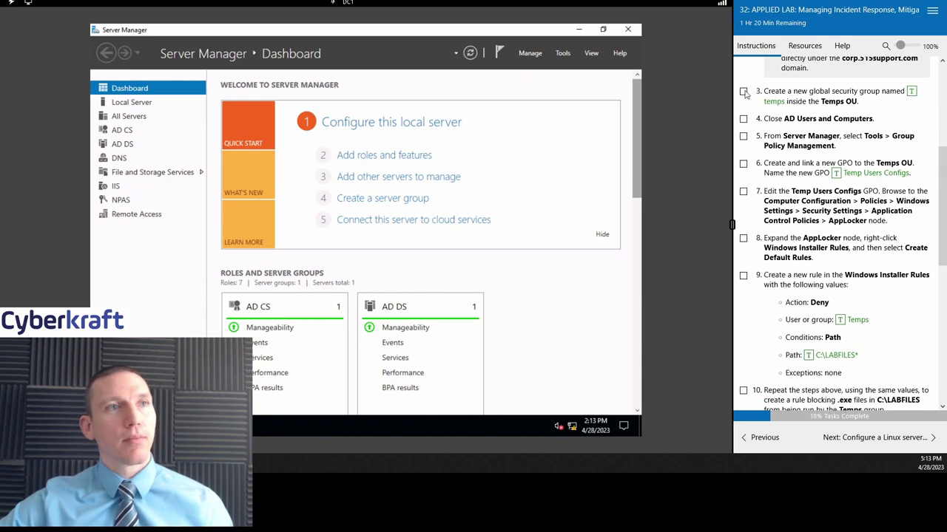
pyautogui.click(743, 91)
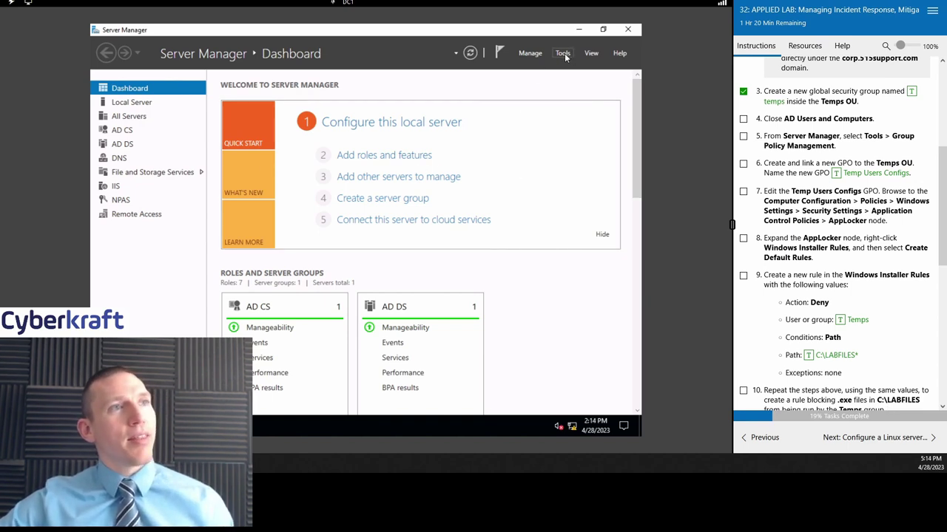
# Launch Active Directory Users and Computers from Server Manager Tools and reposition its window.
pyautogui.click(565, 57)
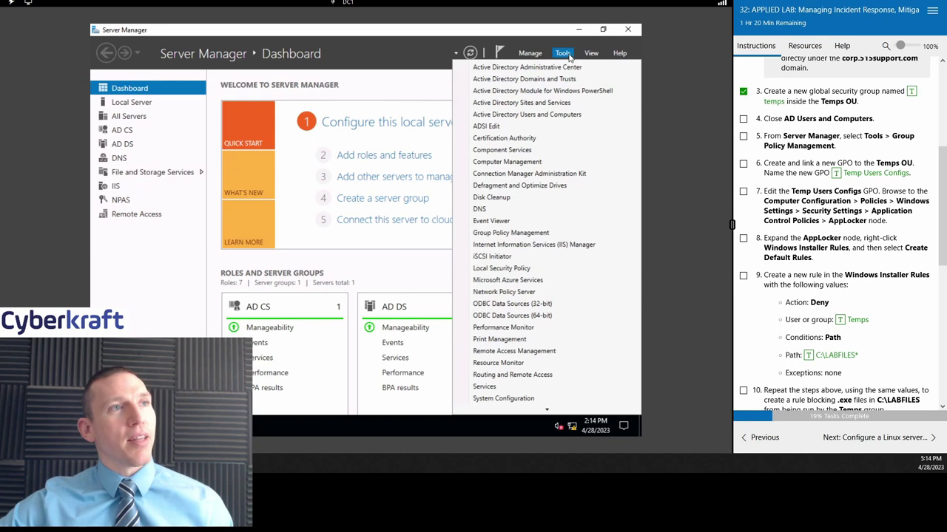
pyautogui.click(559, 117)
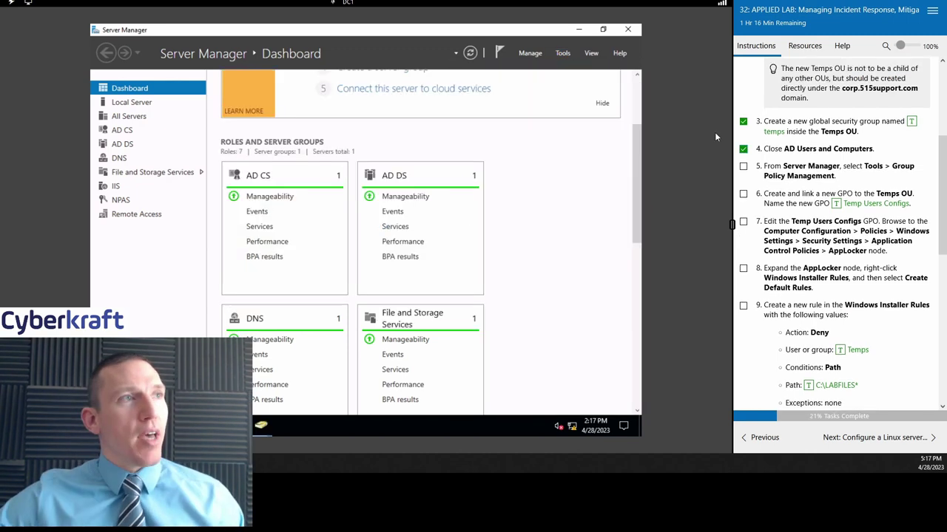
pyautogui.click(558, 54)
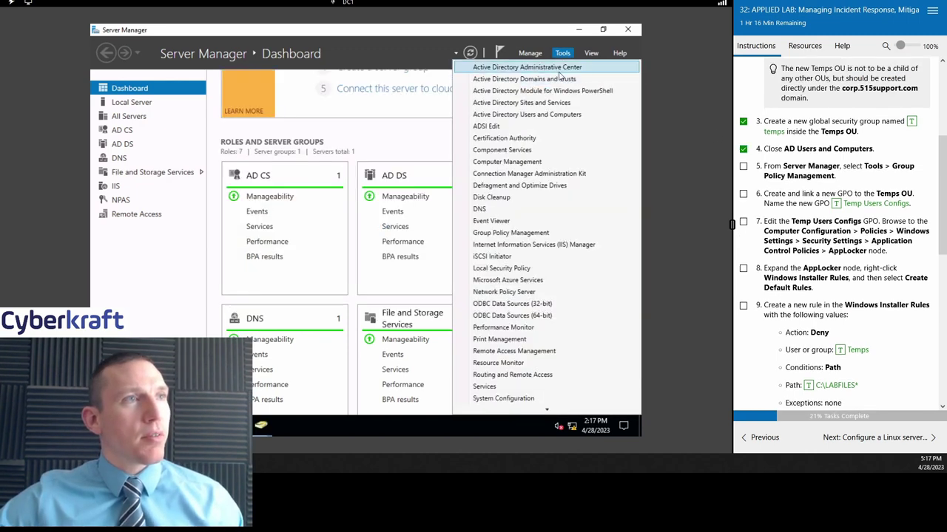
pyautogui.click(554, 116)
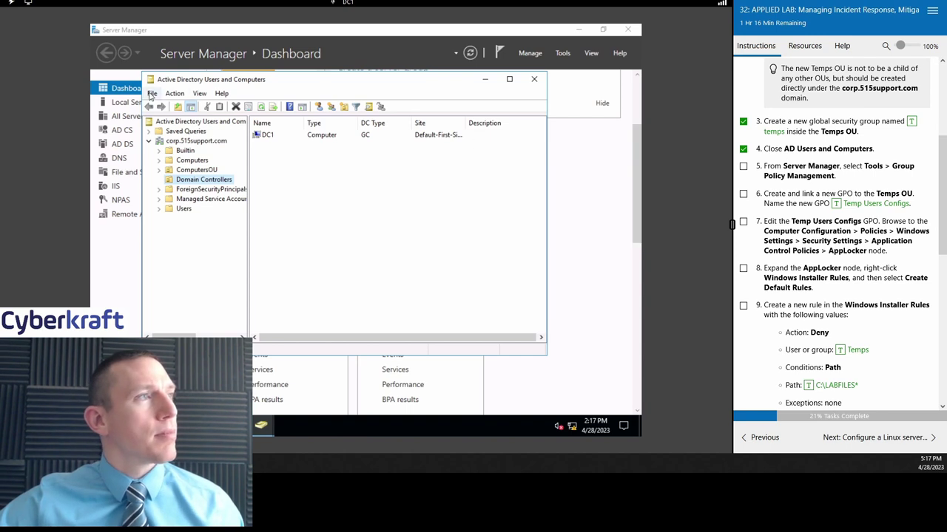
pyautogui.moveTo(300, 82); pyautogui.dragTo(300, 82)
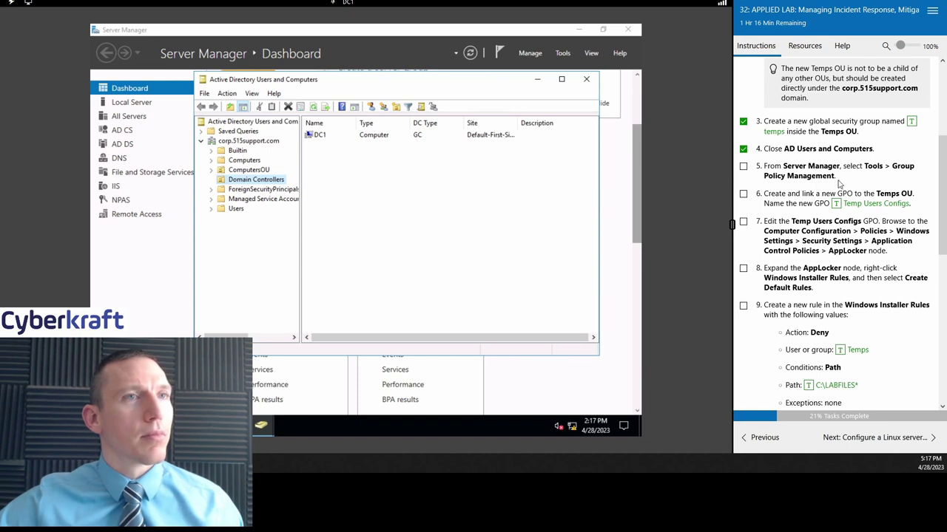
# Browse the Users container, widen the Type column, then view MS1, PC1 and PC2 in ComputersOU.
pyautogui.scroll(2, 850, 187)
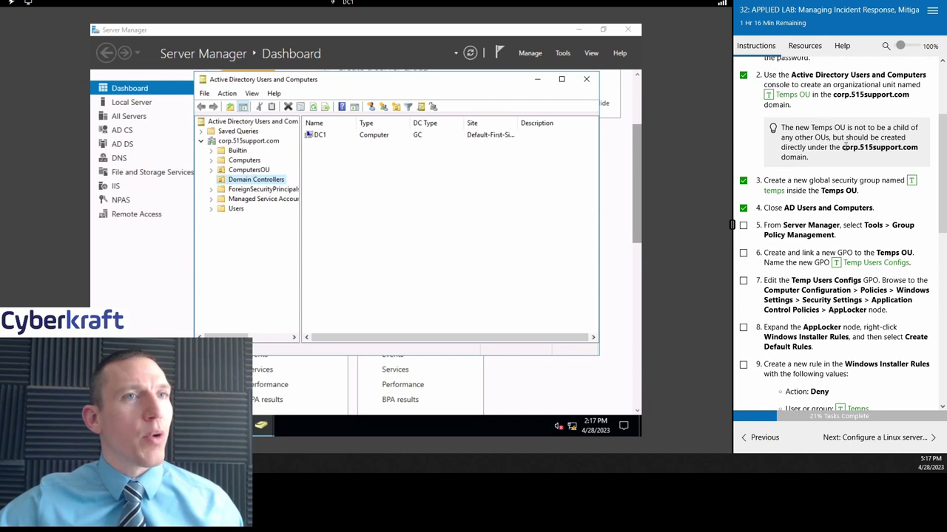
pyautogui.scroll(-2, 795, 132)
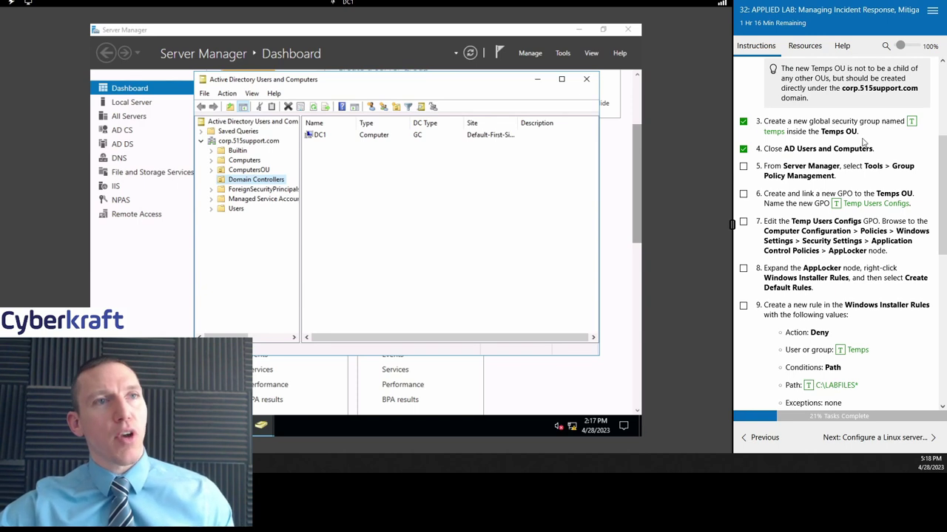
pyautogui.scroll(2, 922, 173)
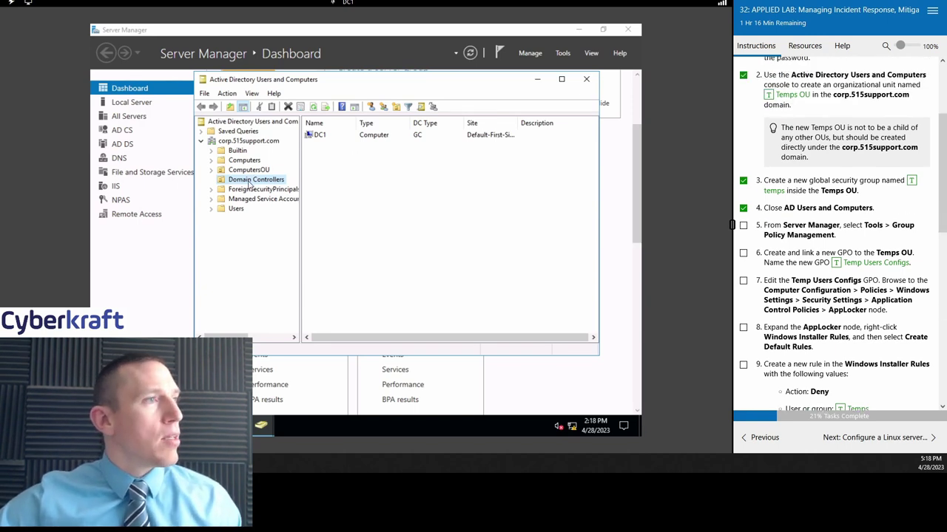
pyautogui.click(235, 210)
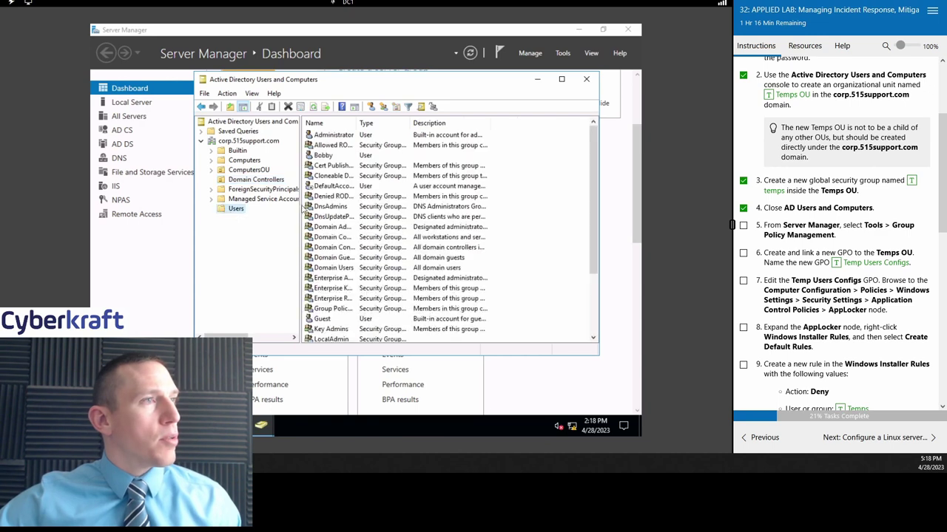
pyautogui.click(345, 145)
pyautogui.click(234, 209)
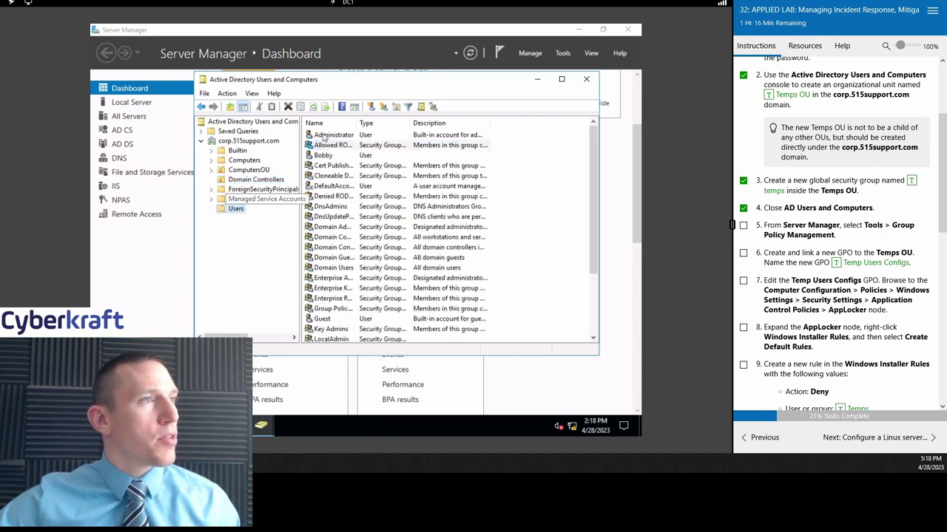
pyautogui.scroll(-3, 374, 191)
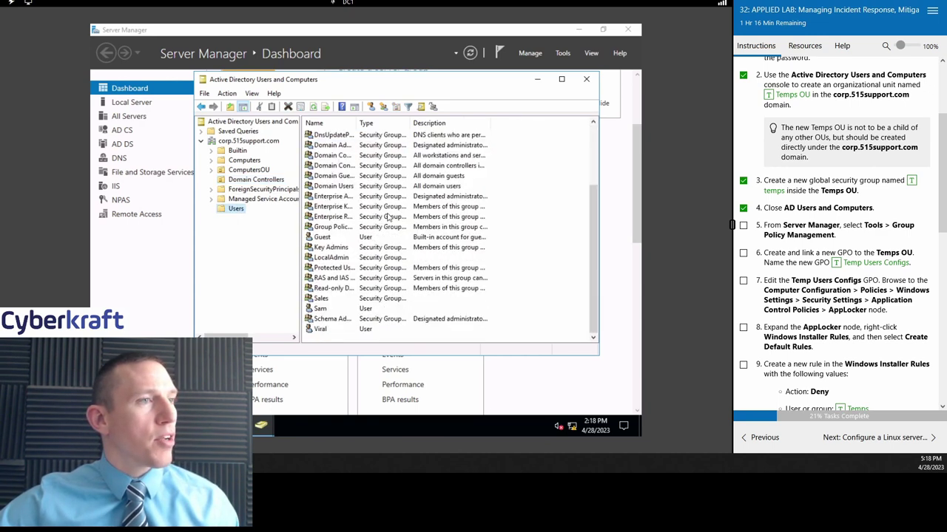
pyautogui.scroll(3, 396, 226)
pyautogui.moveTo(409, 123); pyautogui.dragTo(423, 123)
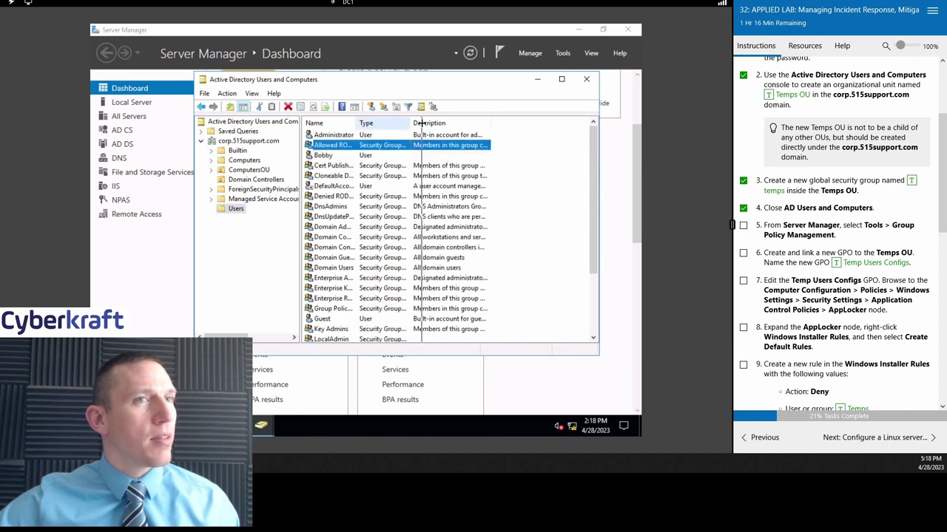
pyautogui.click(246, 171)
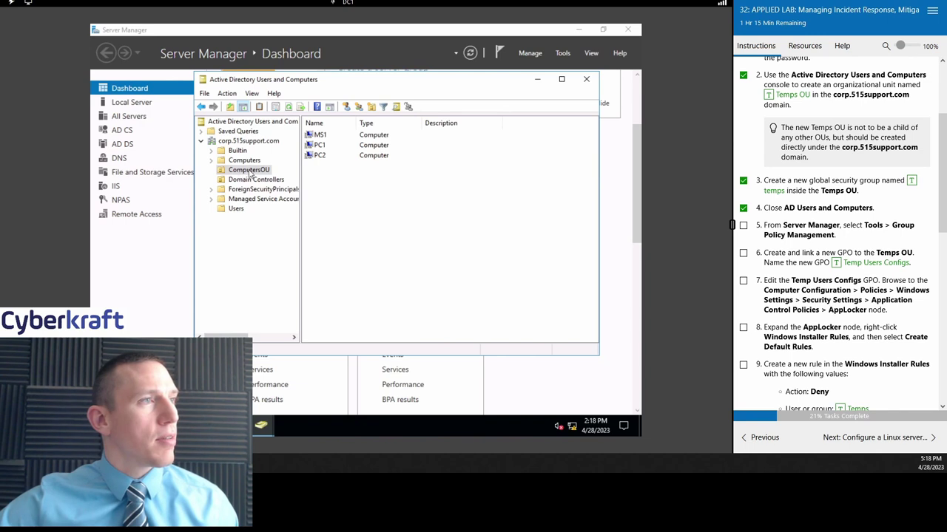
# Start a new organizational unit in ComputersOU, initially naming it temps.
pyautogui.rightClick(347, 181)
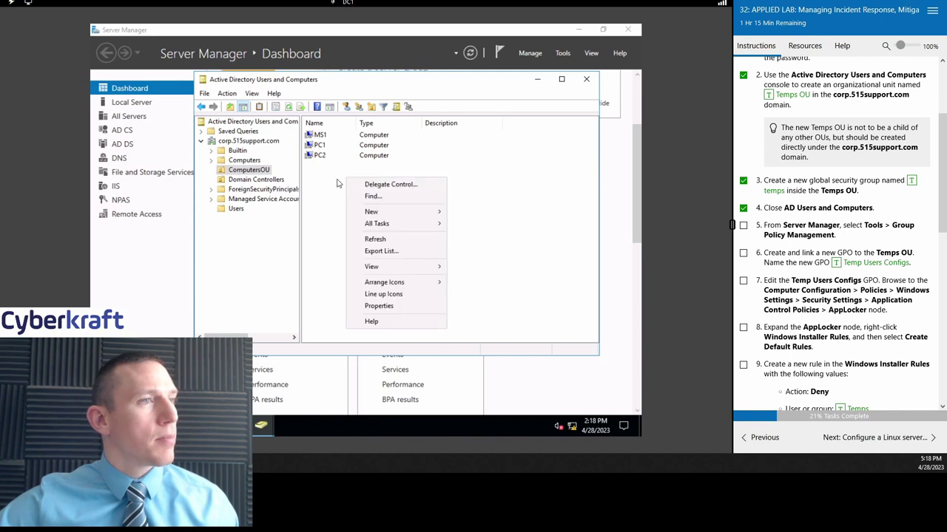
pyautogui.moveTo(390, 218)
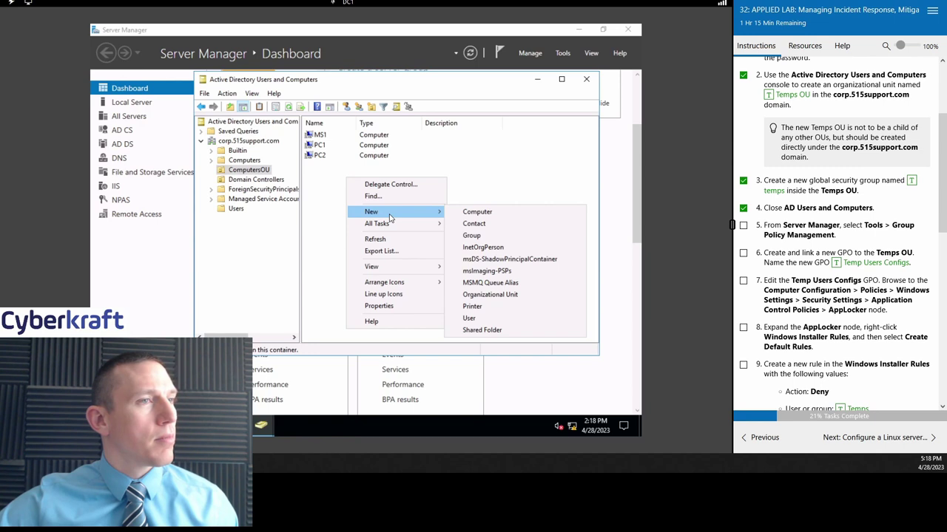
pyautogui.click(499, 296)
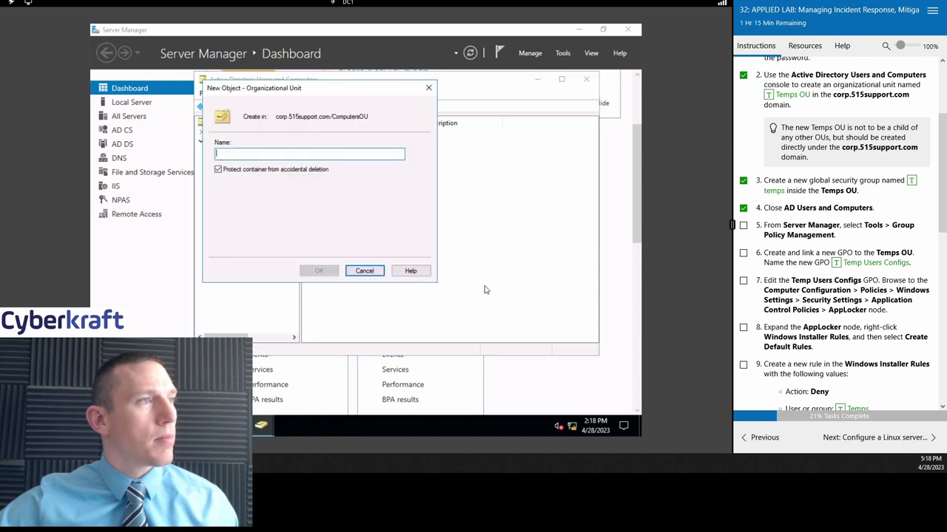
pyautogui.click(773, 192)
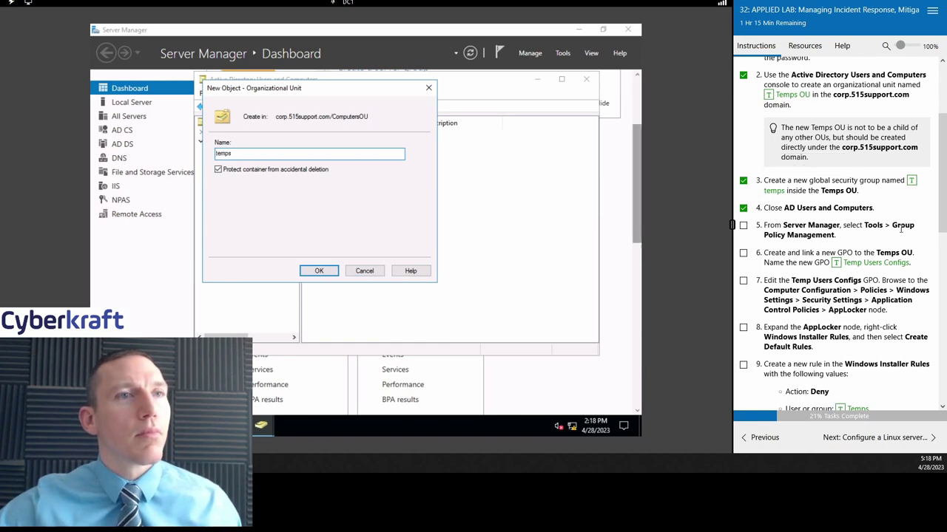
pyautogui.scroll(2, 902, 229)
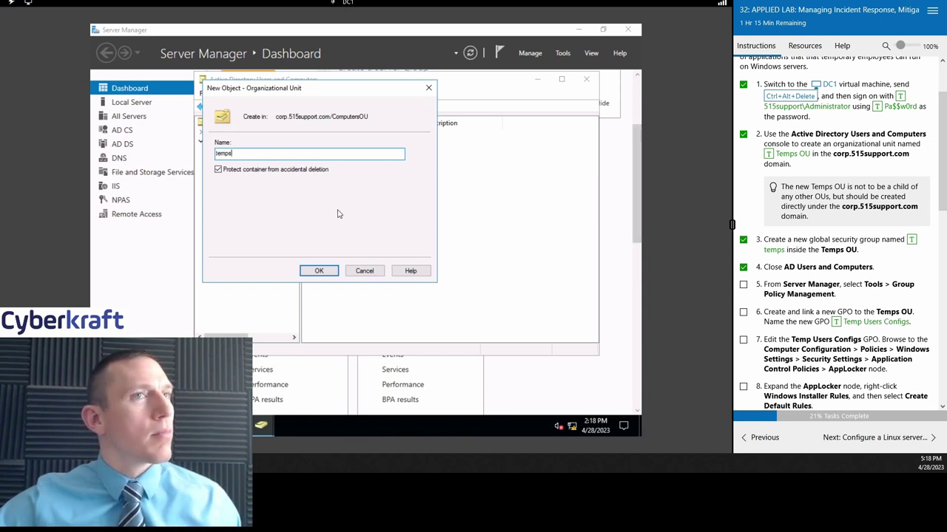
# Correct the name to 'Temps OU', create it, and drag it onto corp.515support.com.
pyautogui.click(790, 154)
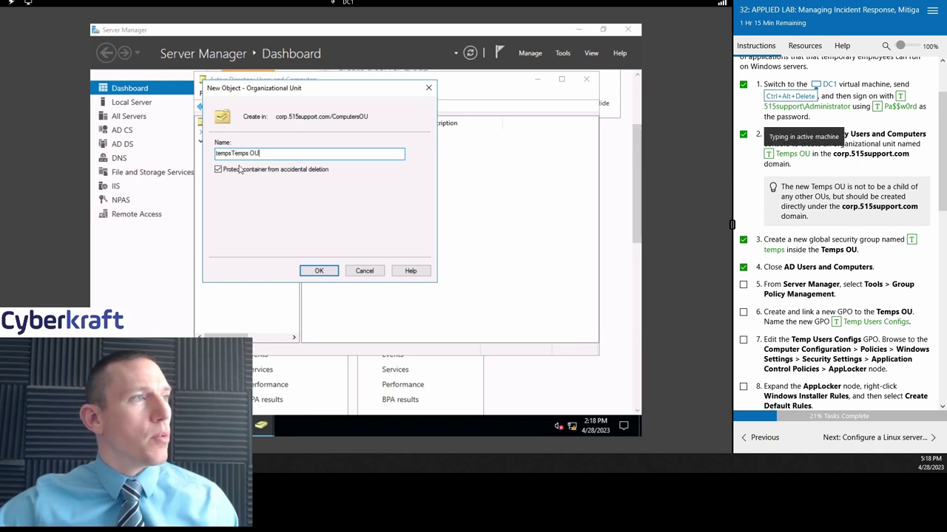
pyautogui.moveTo(278, 152); pyautogui.dragTo(215, 153)
pyautogui.press('BackSpace')
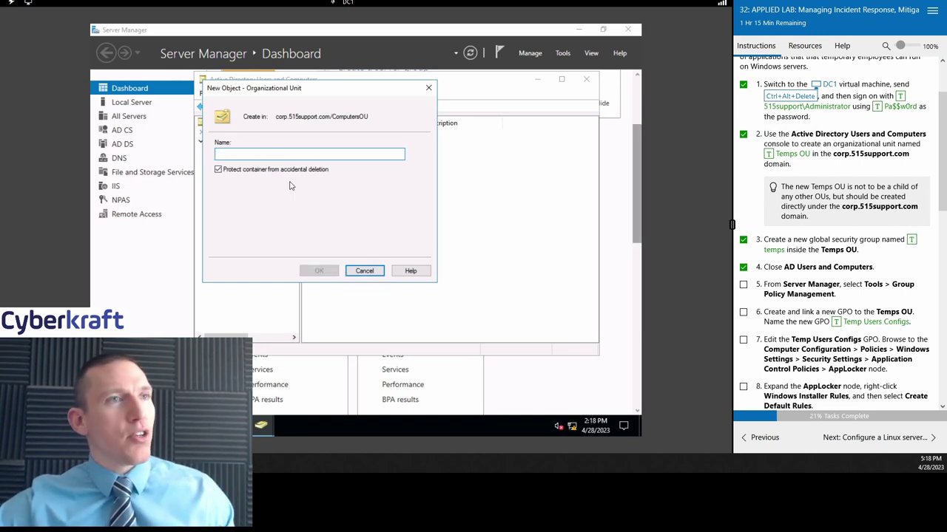
pyautogui.click(792, 154)
pyautogui.click(319, 271)
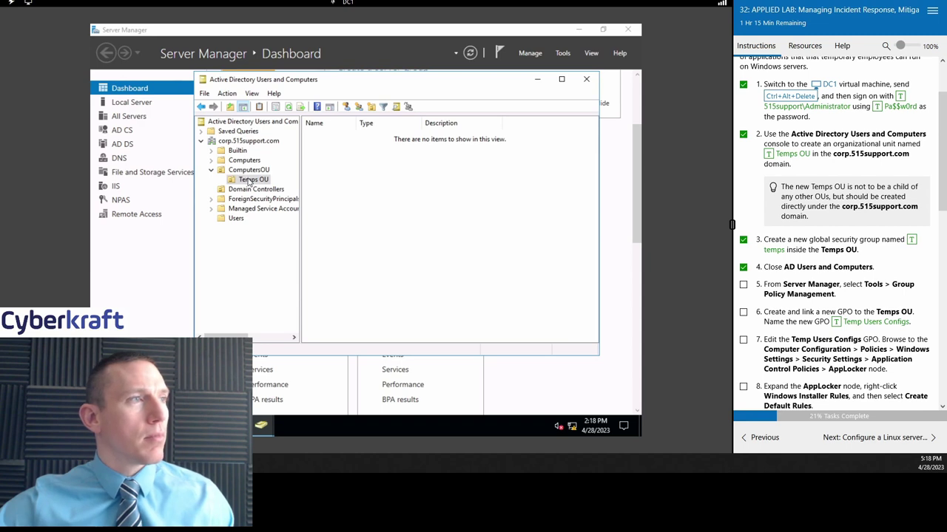
pyautogui.moveTo(250, 182); pyautogui.dragTo(230, 146)
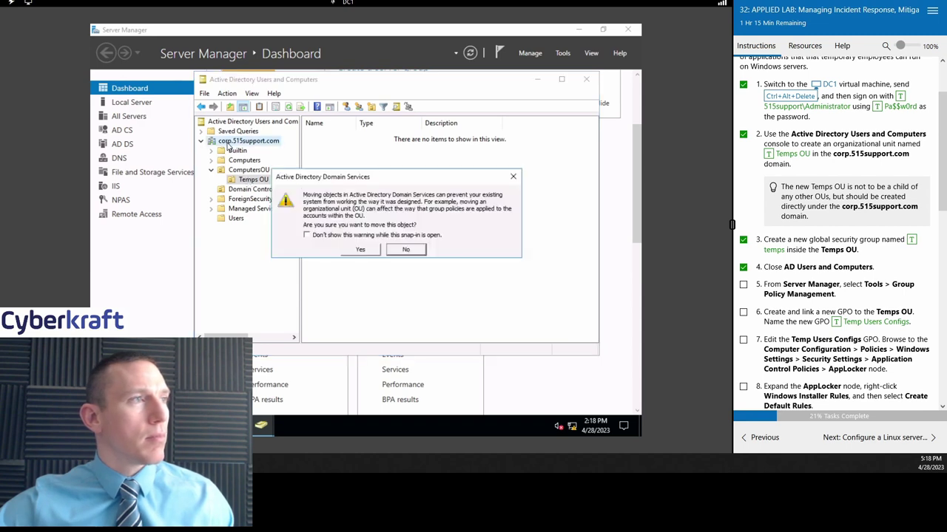
# Try moving, then deleting, the nested Temps OU; dismiss both access-denied errors.
pyautogui.click(360, 251)
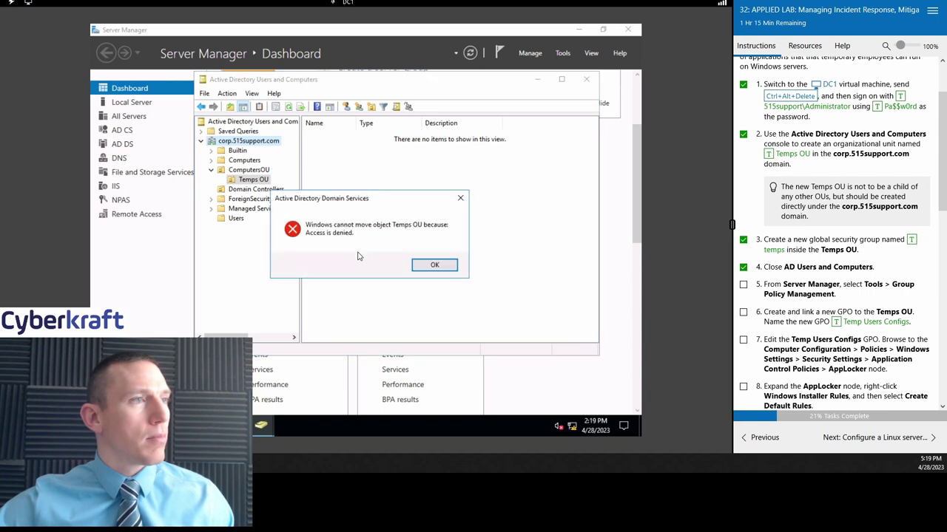
pyautogui.click(434, 265)
pyautogui.rightClick(256, 183)
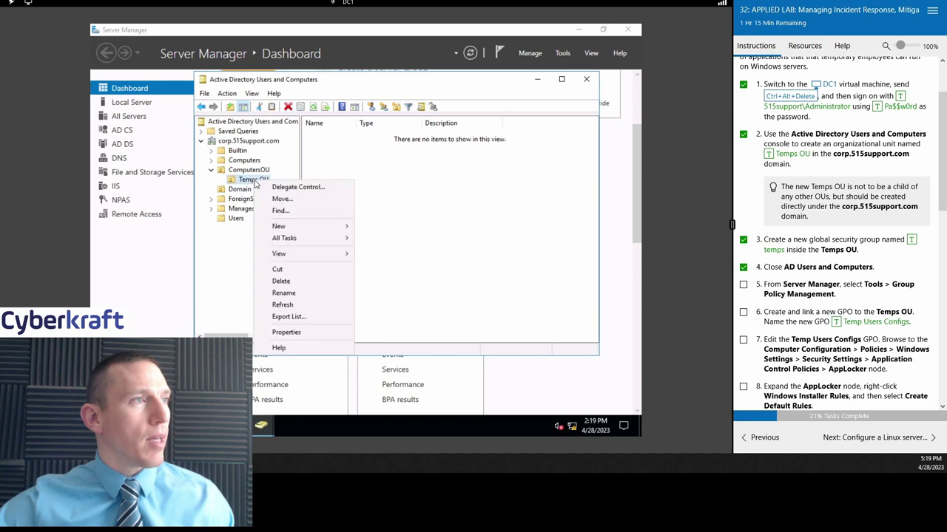
pyautogui.click(292, 281)
pyautogui.click(429, 265)
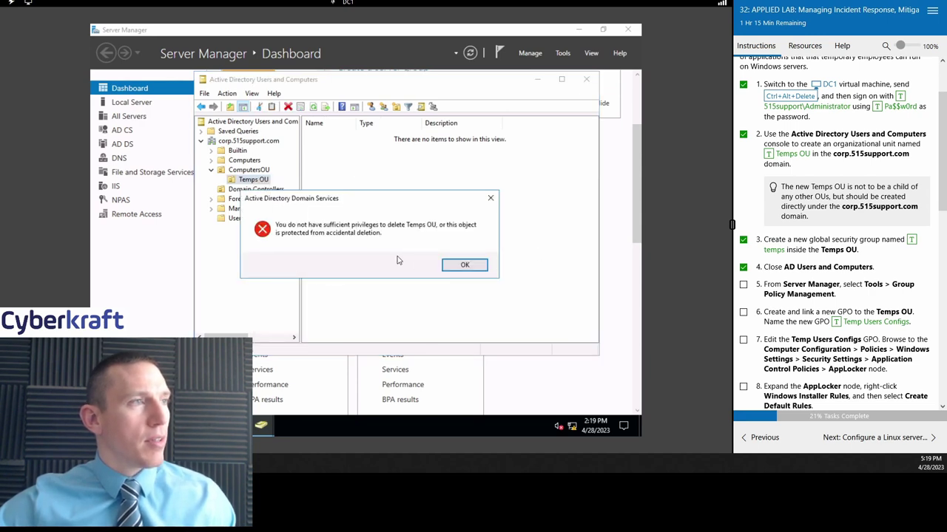
pyautogui.click(463, 267)
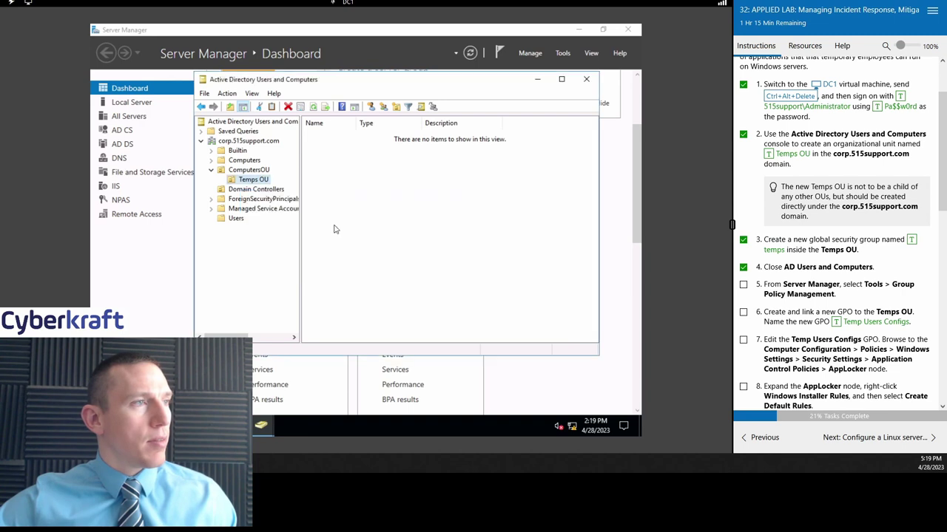
pyautogui.click(211, 171)
# Create a new organizational unit 'Temps OU' directly under corp.515support.com.
pyautogui.click(244, 142)
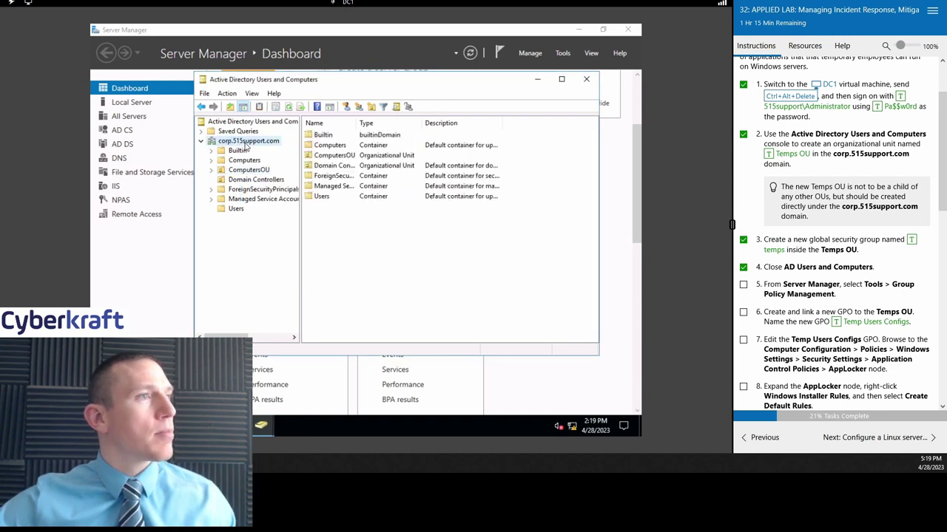
pyautogui.rightClick(246, 145)
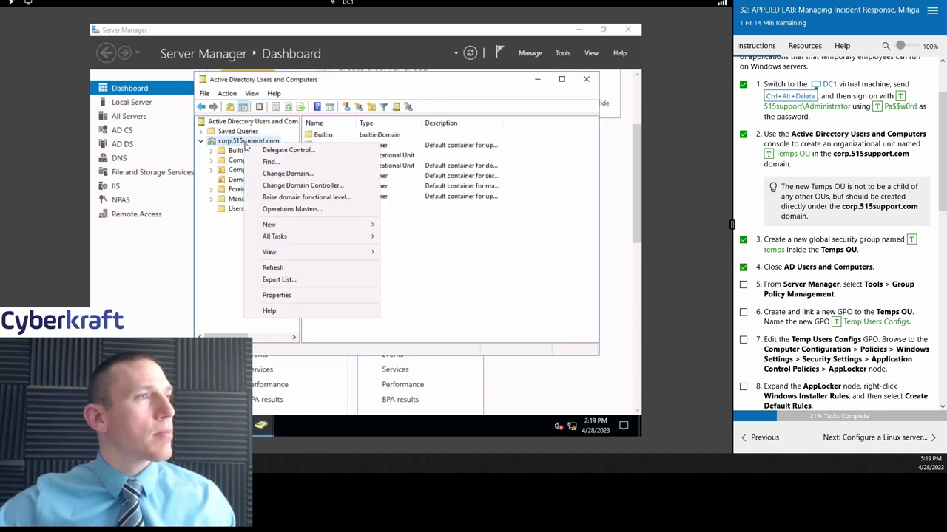
pyautogui.moveTo(302, 227)
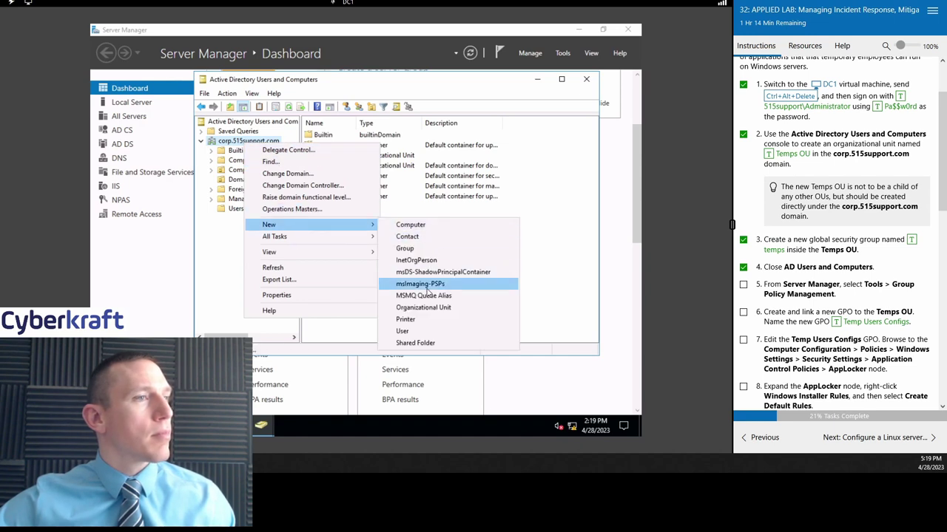
pyautogui.click(436, 307)
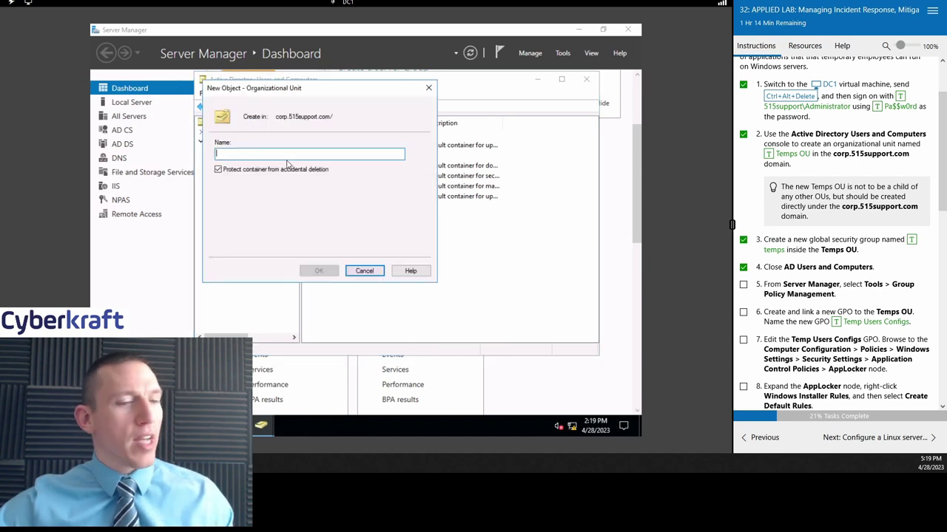
pyautogui.click(769, 154)
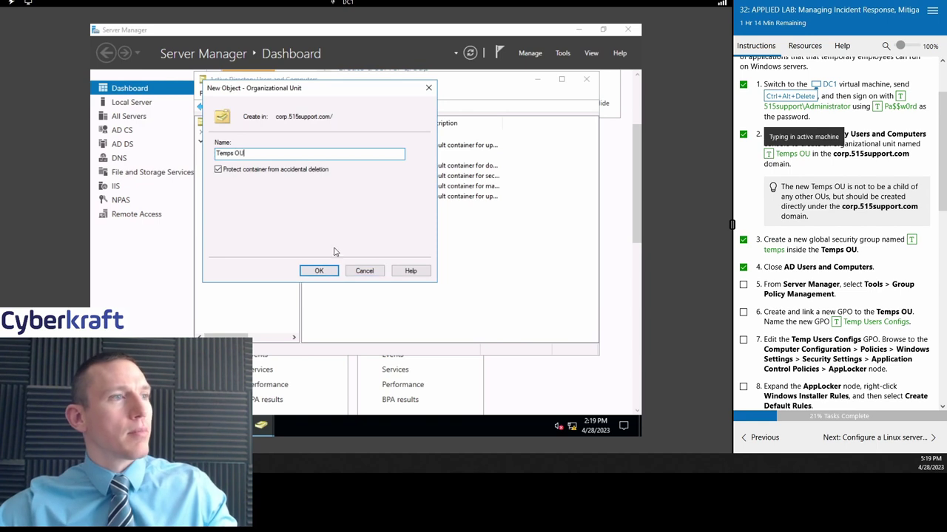
pyautogui.click(318, 271)
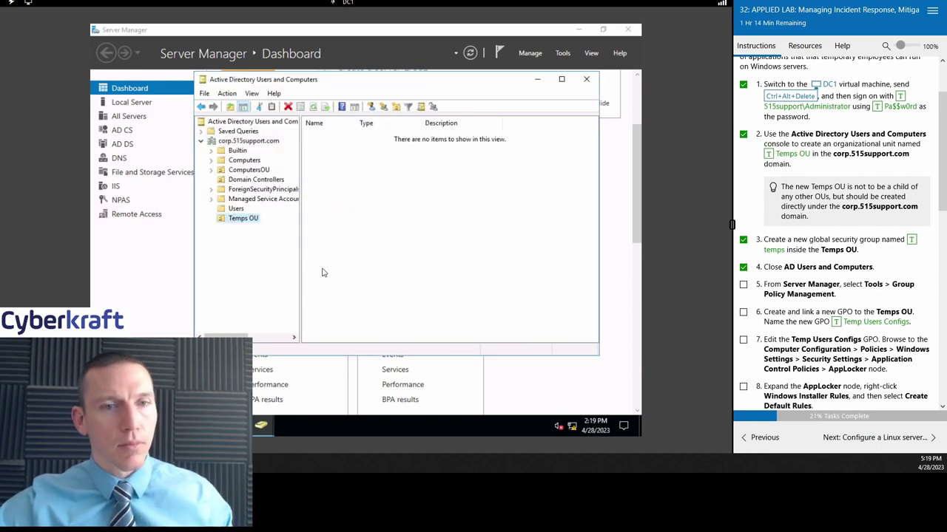
pyautogui.click(248, 219)
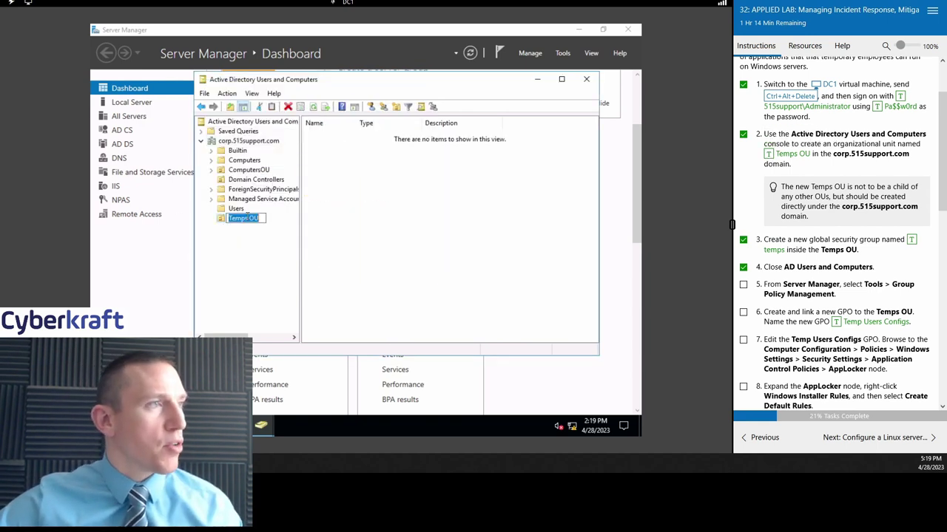
pyautogui.click(266, 253)
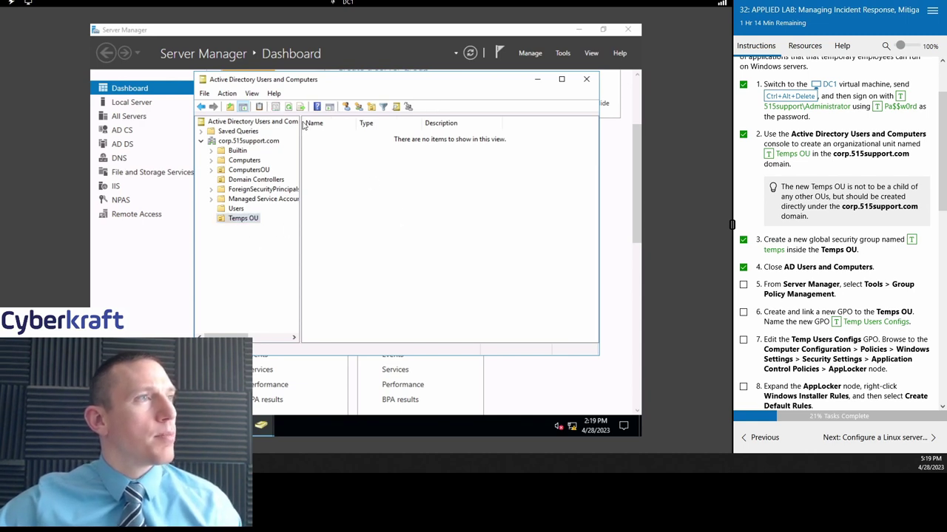
# Create a group named temps in Temps OU with Global scope and Security type.
pyautogui.click(204, 94)
pyautogui.moveTo(221, 93)
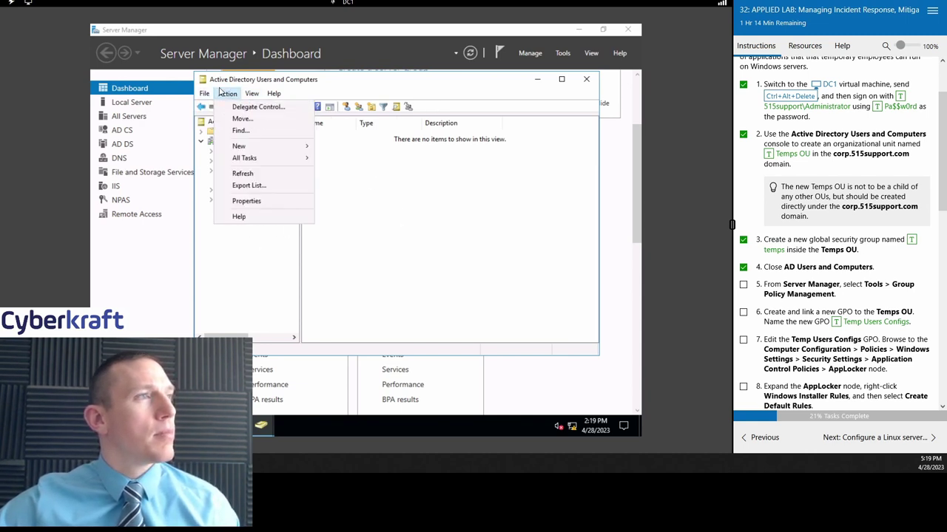
pyautogui.moveTo(258, 148)
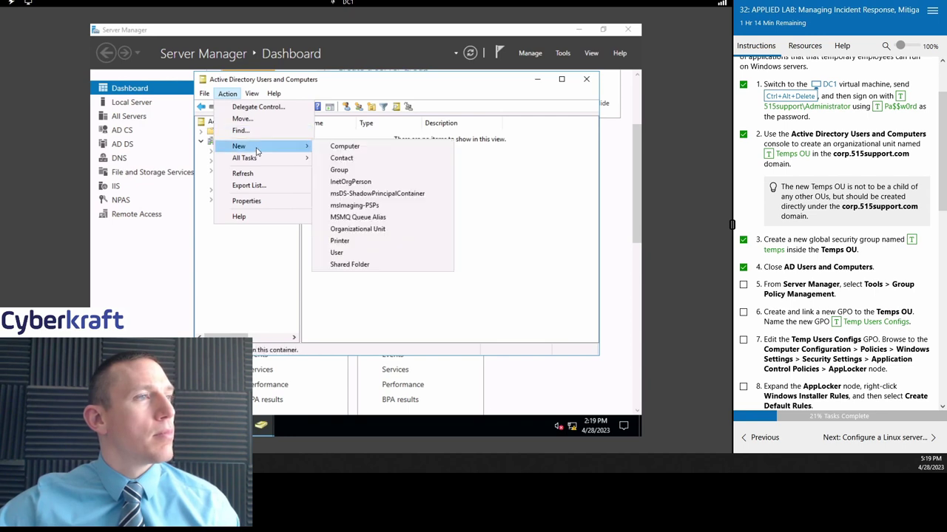
pyautogui.click(372, 170)
pyautogui.scroll(-2, 871, 179)
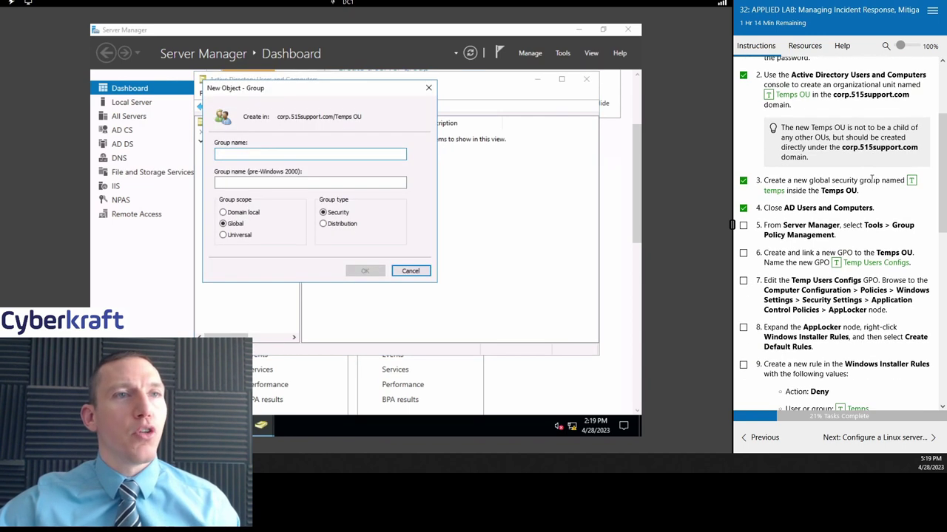
pyautogui.click(911, 181)
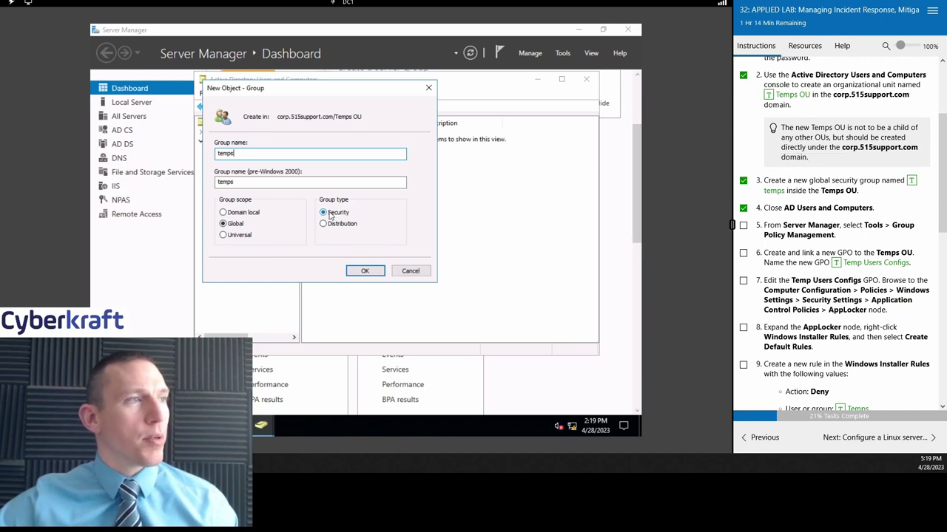
pyautogui.click(363, 271)
pyautogui.click(245, 221)
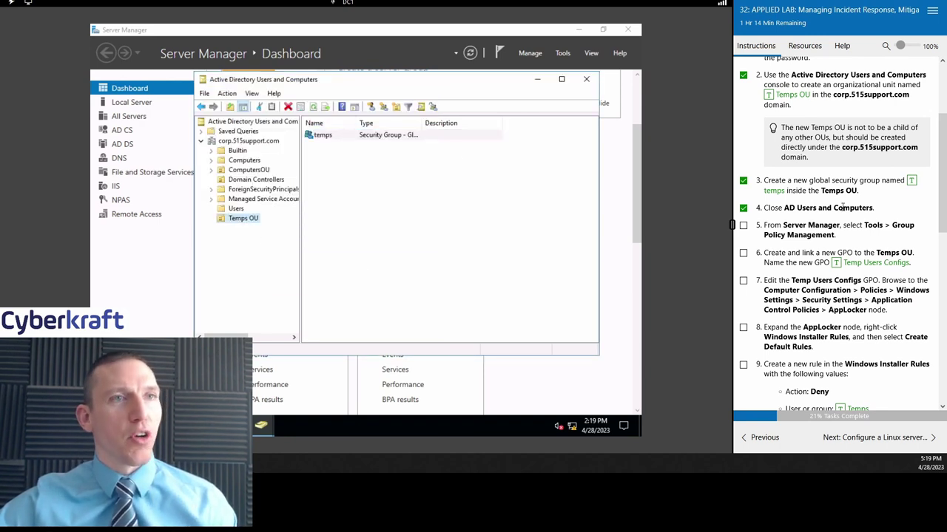
# Expand ComputersOU and rename its nested Temps OU to 'I Messed Up'.
pyautogui.scroll(-3, 843, 207)
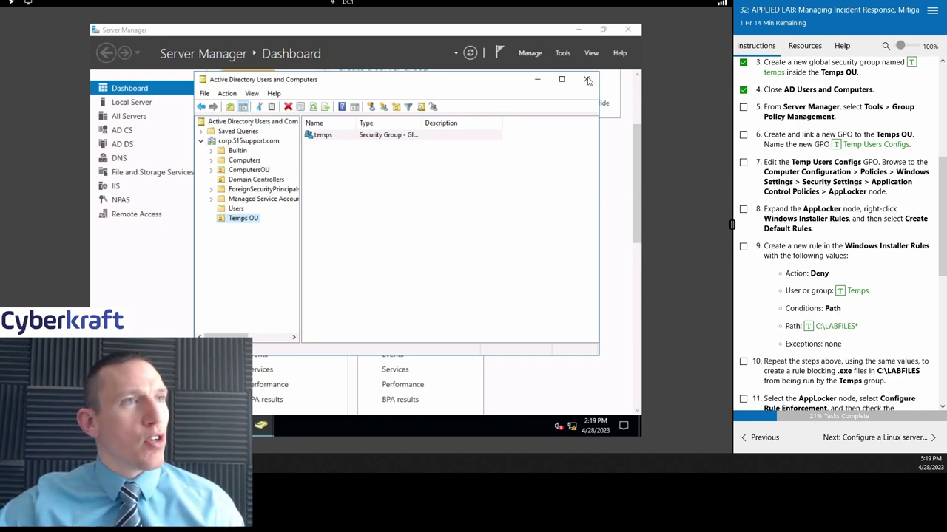
pyautogui.click(210, 170)
pyautogui.click(254, 182)
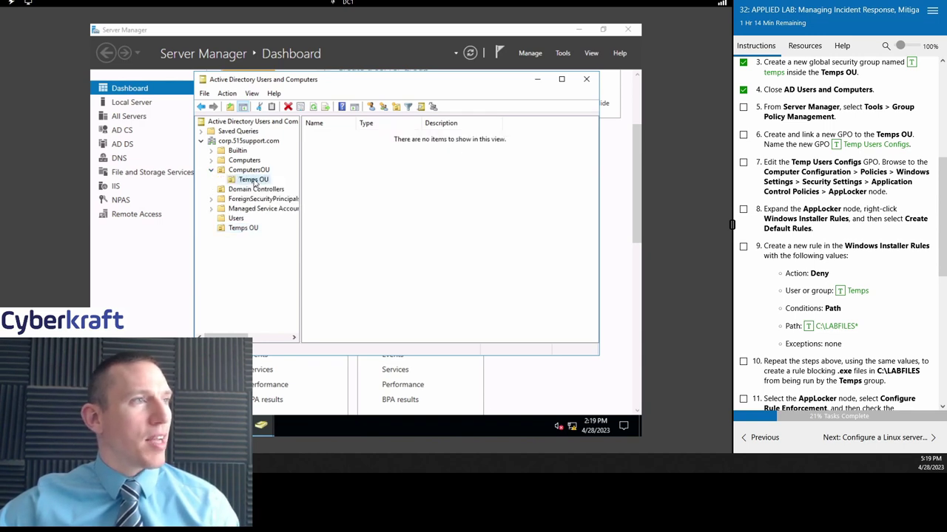
pyautogui.rightClick(254, 182)
pyautogui.click(288, 295)
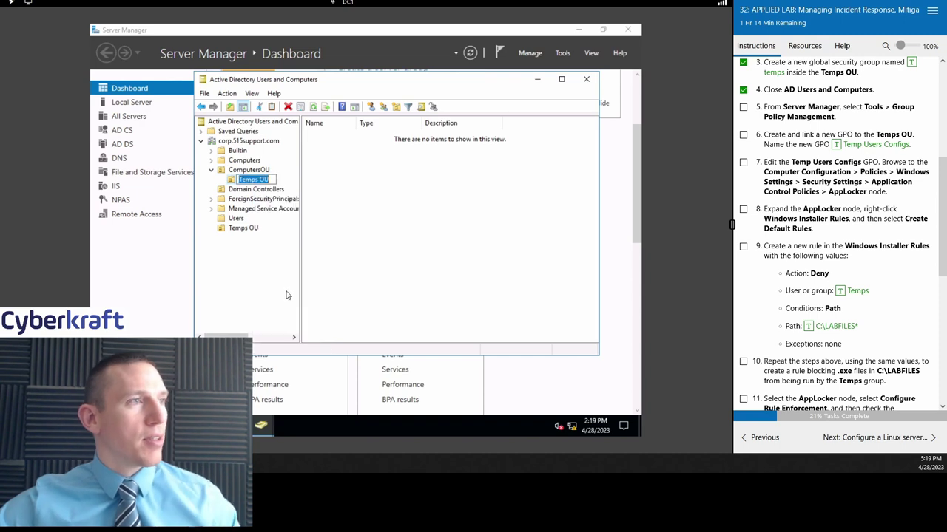
pyautogui.write('I Mes')
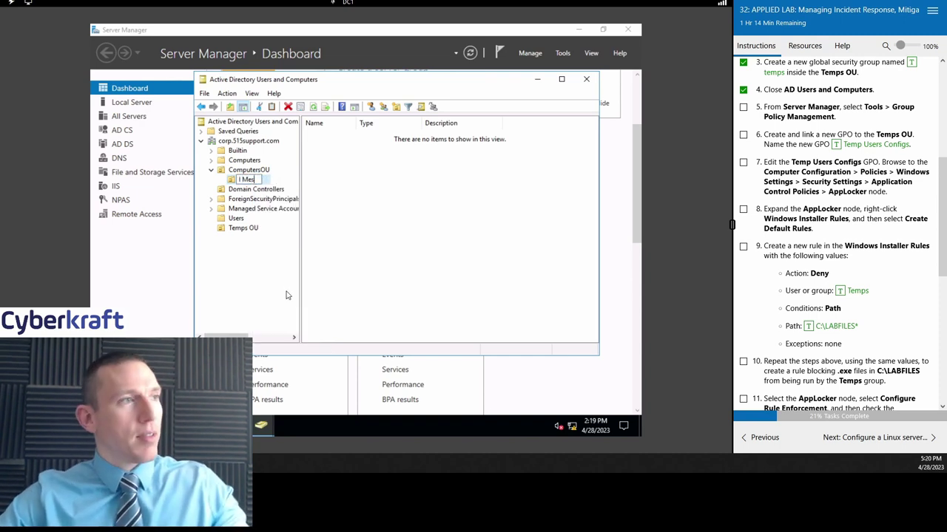
pyautogui.write('sed Up')
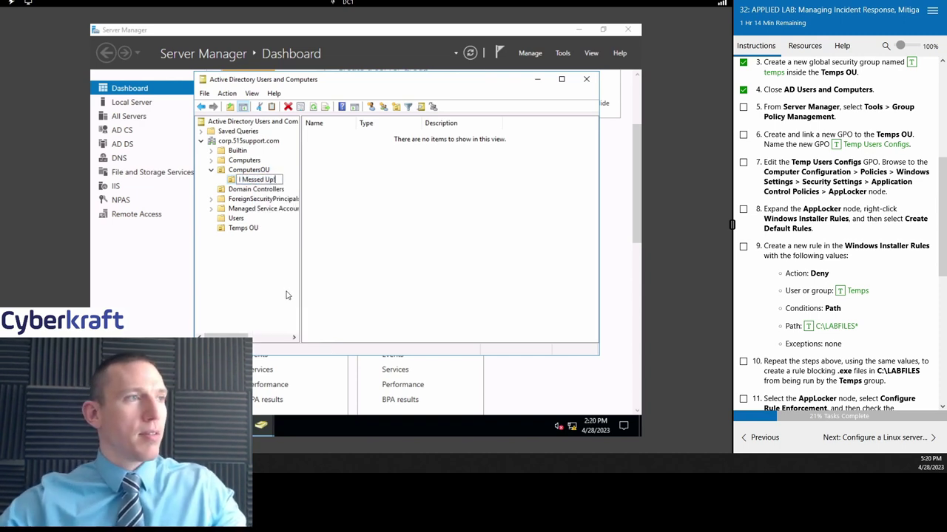
pyautogui.press('Return')
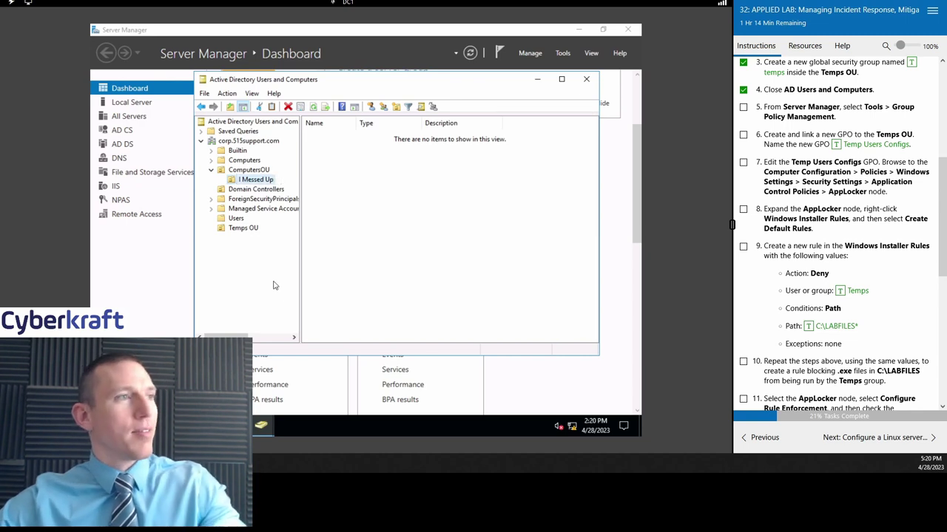
pyautogui.click(211, 170)
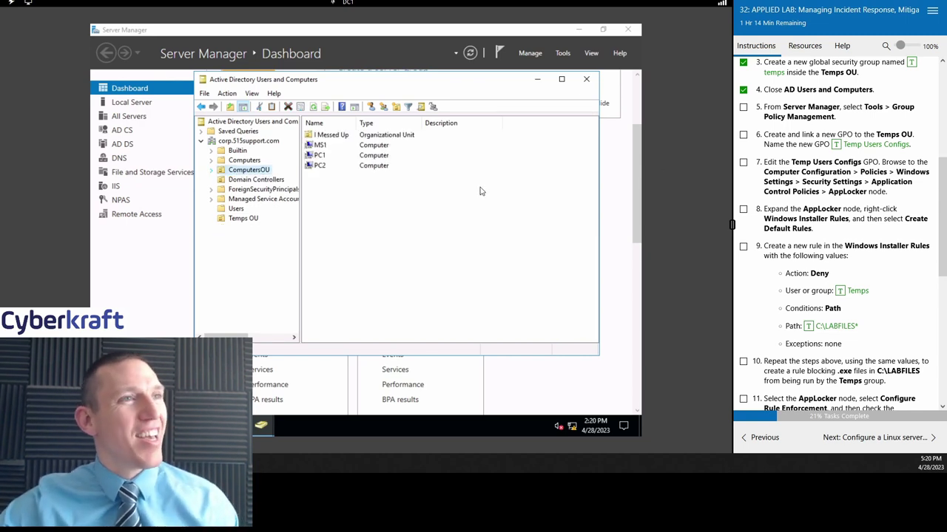
# Close Active Directory Users and Computers, tick step 5, and launch Group Policy Management.
pyautogui.click(586, 78)
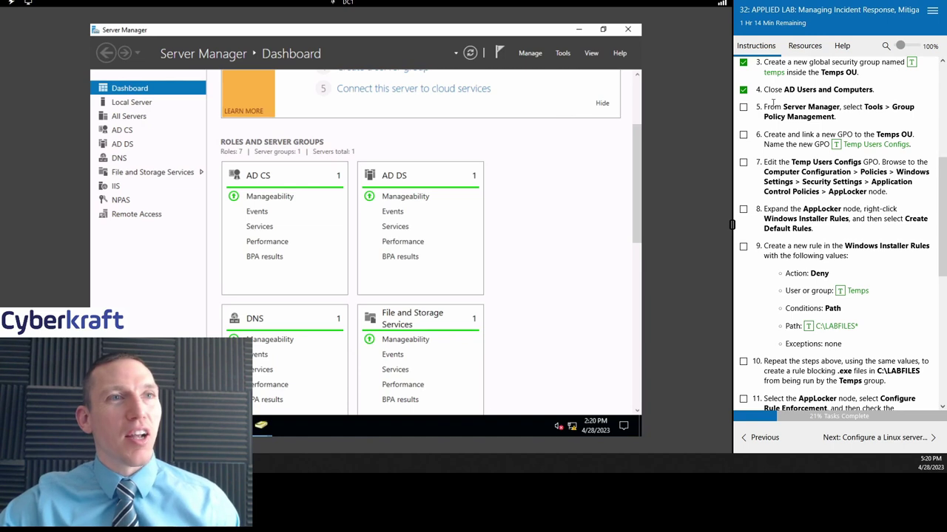
pyautogui.click(743, 107)
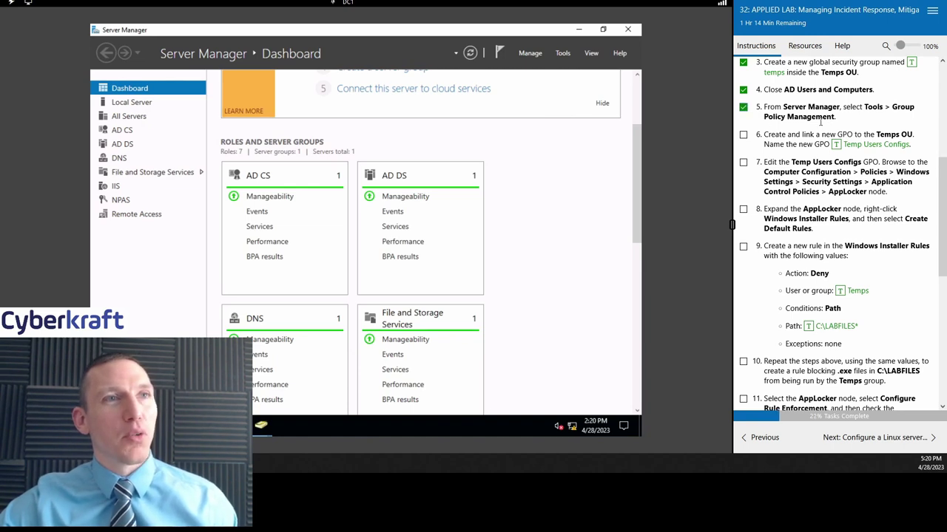
pyautogui.click(563, 52)
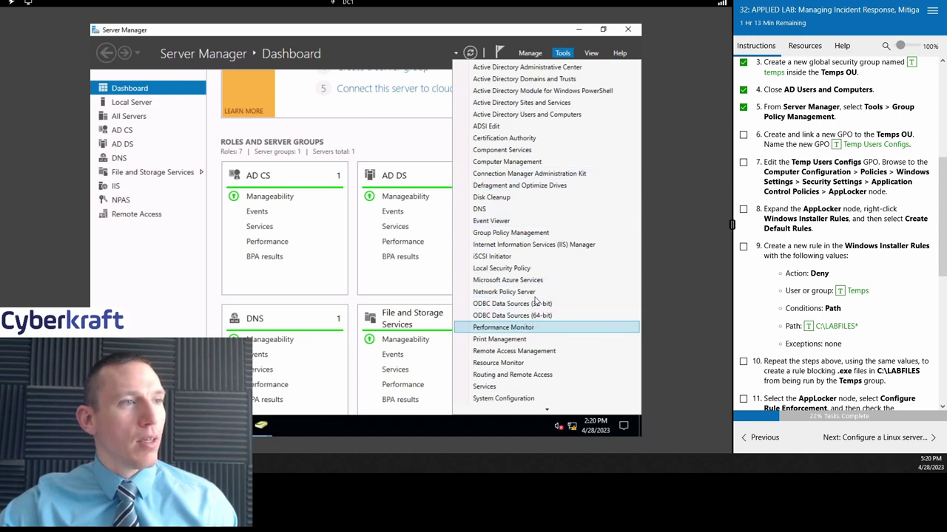
pyautogui.click(529, 234)
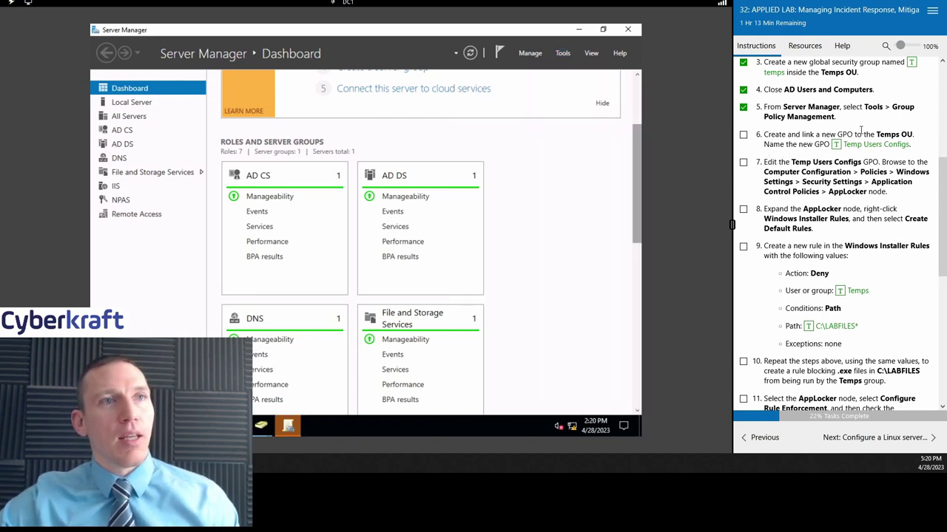
# Minimize Server Manager to reveal the Group Policy Management console.
pyautogui.moveTo(827, 134); pyautogui.dragTo(871, 135)
pyautogui.click(887, 170)
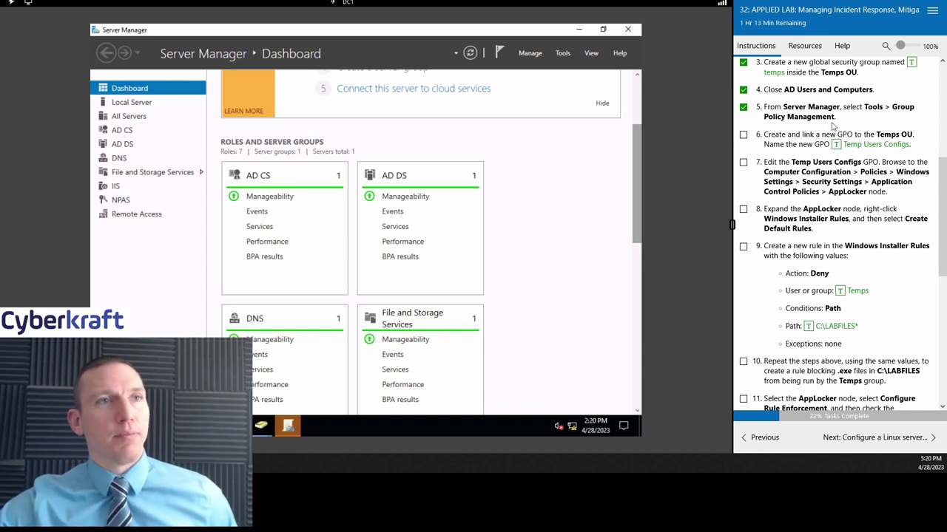
pyautogui.scroll(-1, 886, 157)
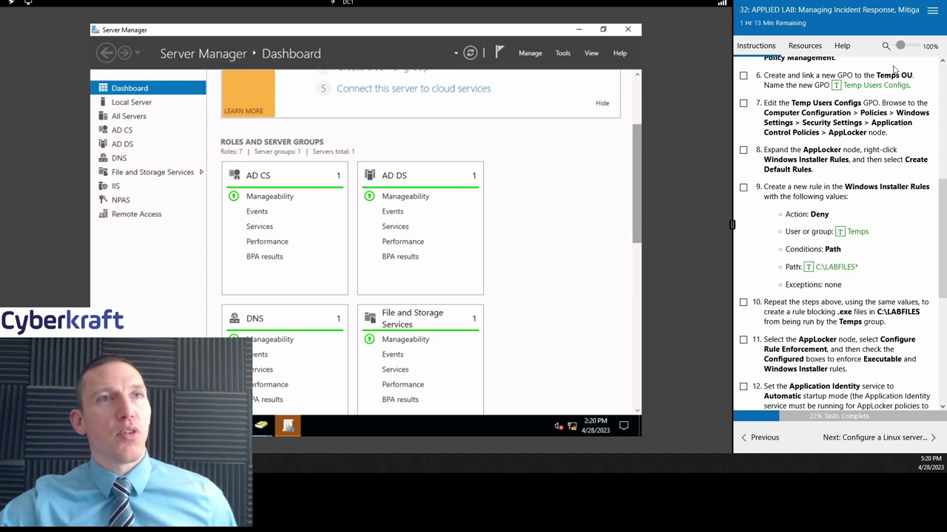
pyautogui.scroll(1, 893, 70)
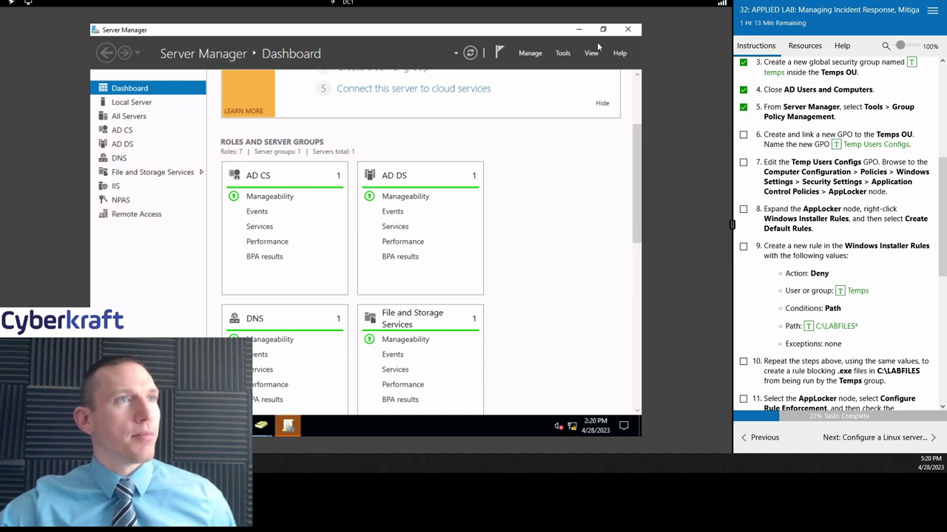
pyautogui.click(578, 30)
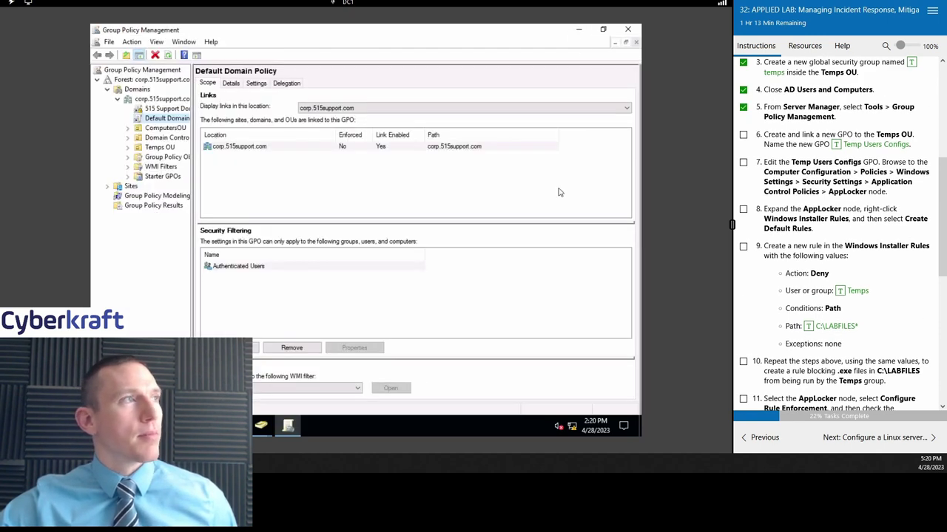
# Restore and reposition the console, select the Temps OU, and tick step 6.
pyautogui.doubleClick(484, 33)
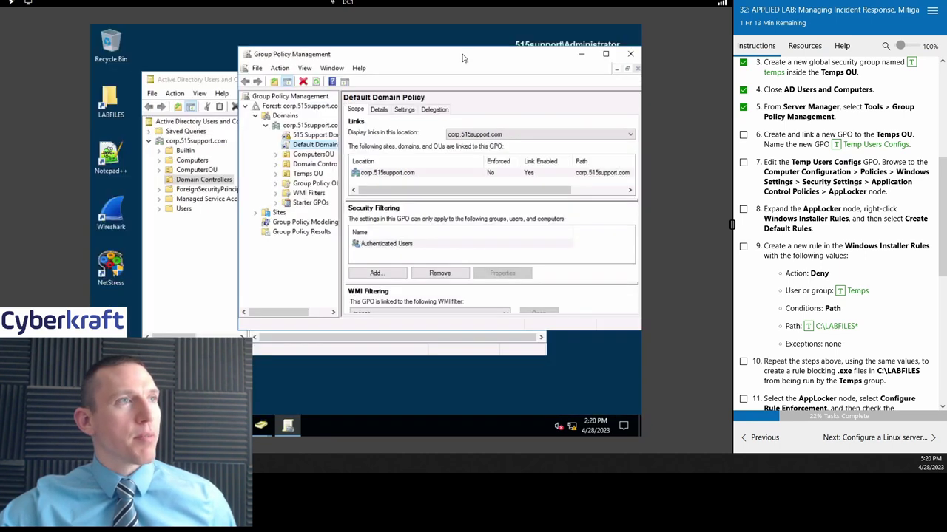
pyautogui.moveTo(464, 58); pyautogui.dragTo(428, 65)
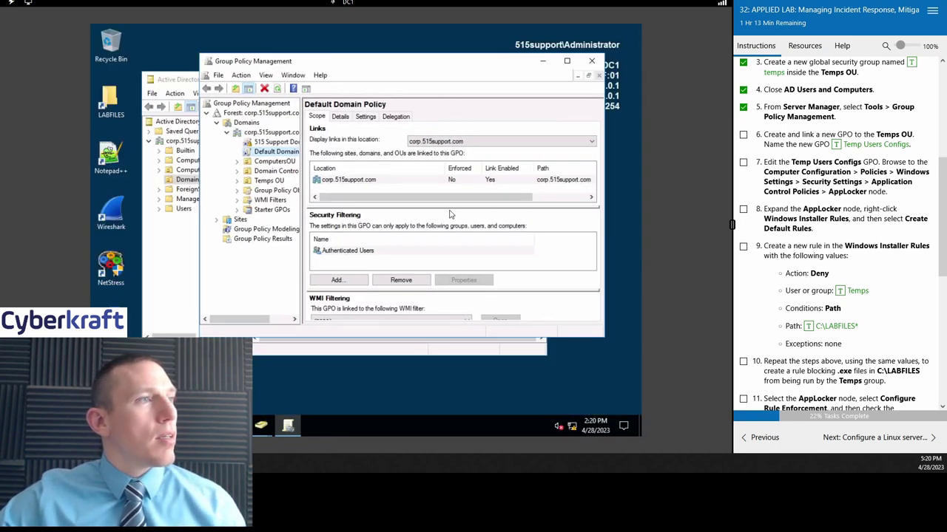
pyautogui.click(269, 182)
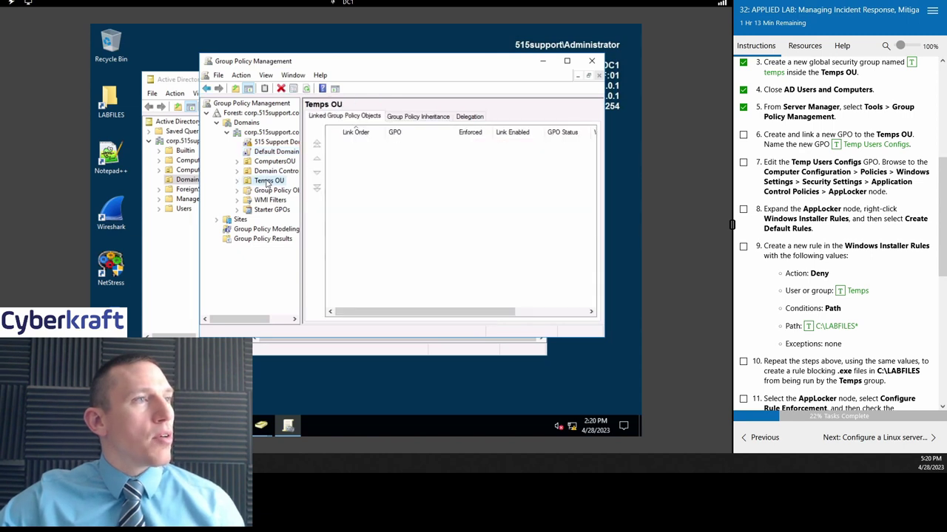
pyautogui.rightClick(266, 183)
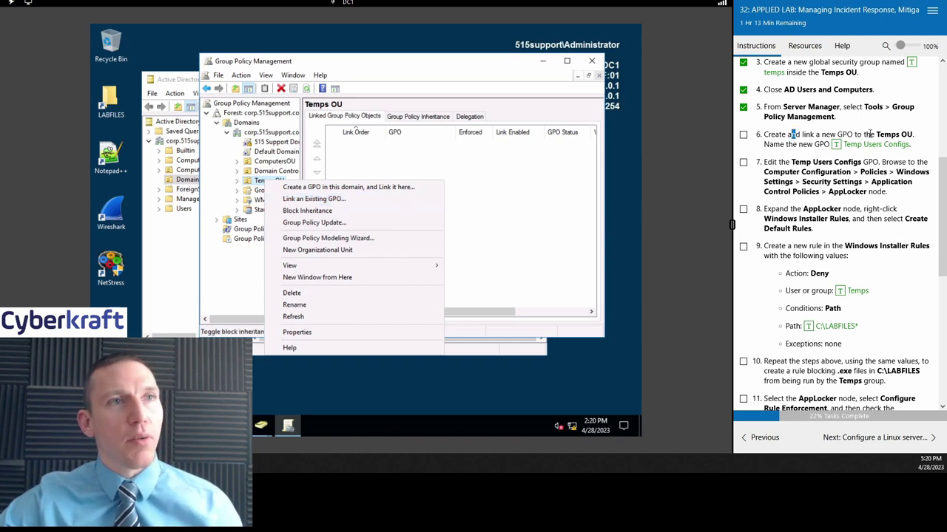
pyautogui.click(273, 187)
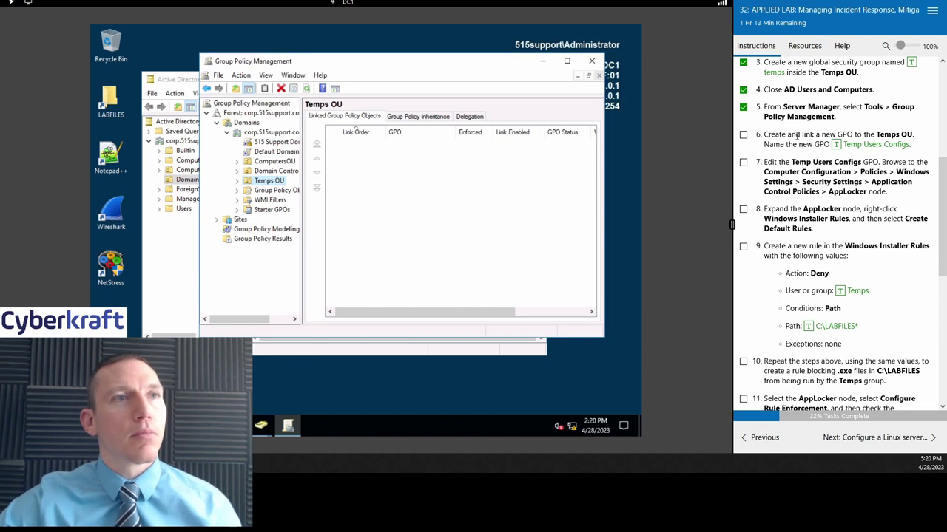
pyautogui.click(743, 136)
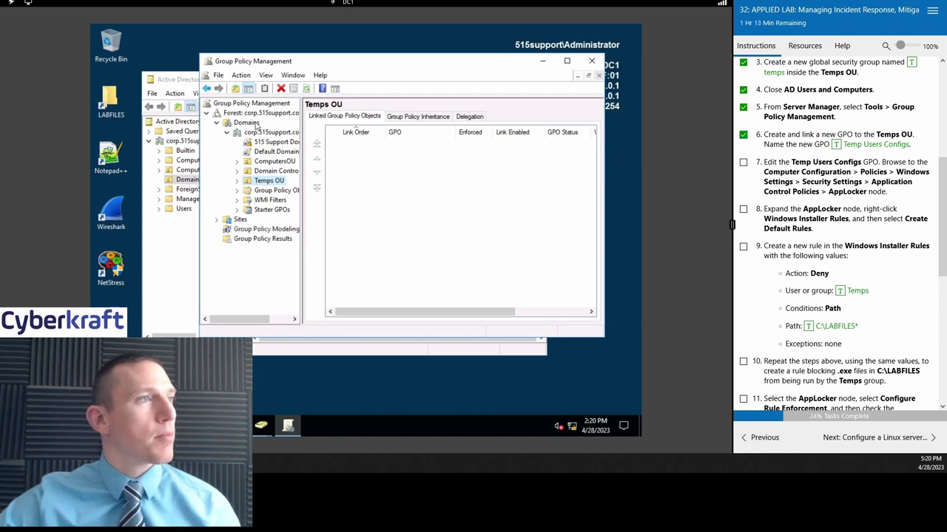
# Reselect the Temps OU under corp.515support.com and open its Action menu.
pyautogui.click(261, 135)
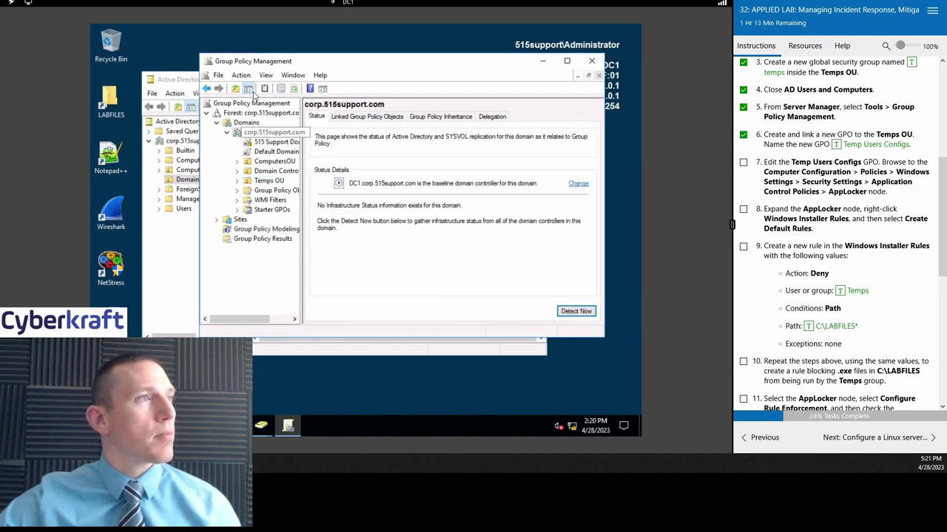
pyautogui.click(237, 77)
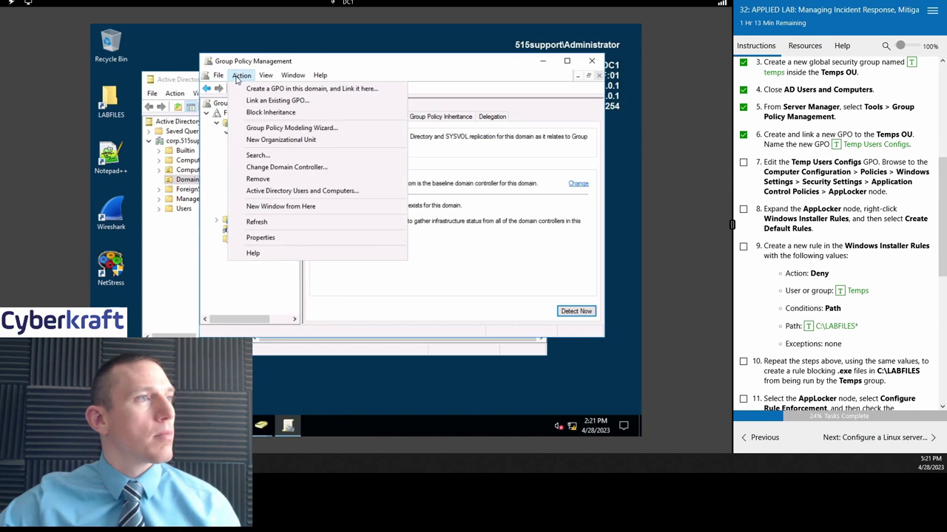
pyautogui.click(219, 180)
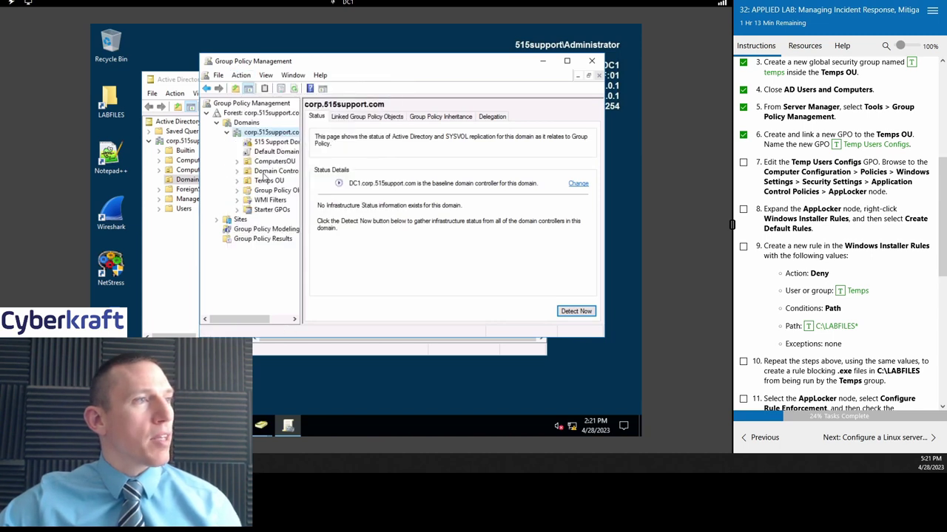
pyautogui.click(259, 180)
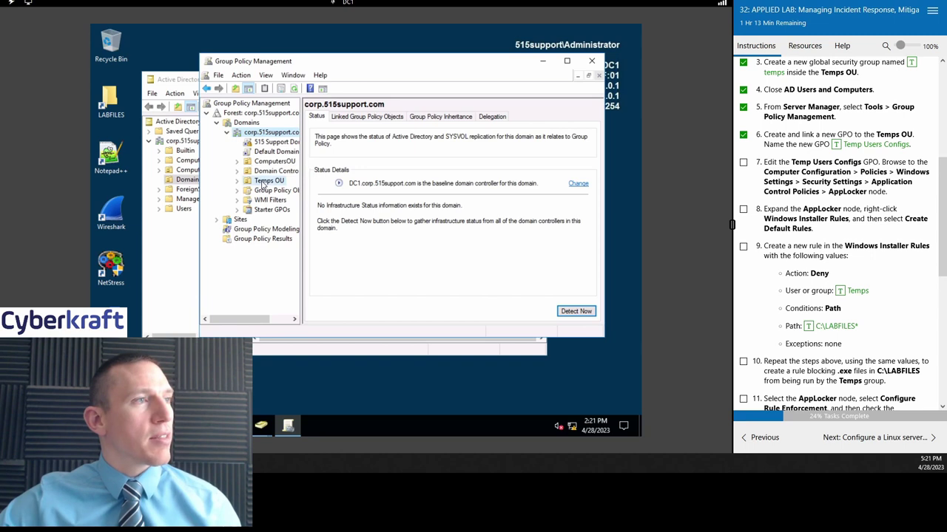
pyautogui.click(241, 75)
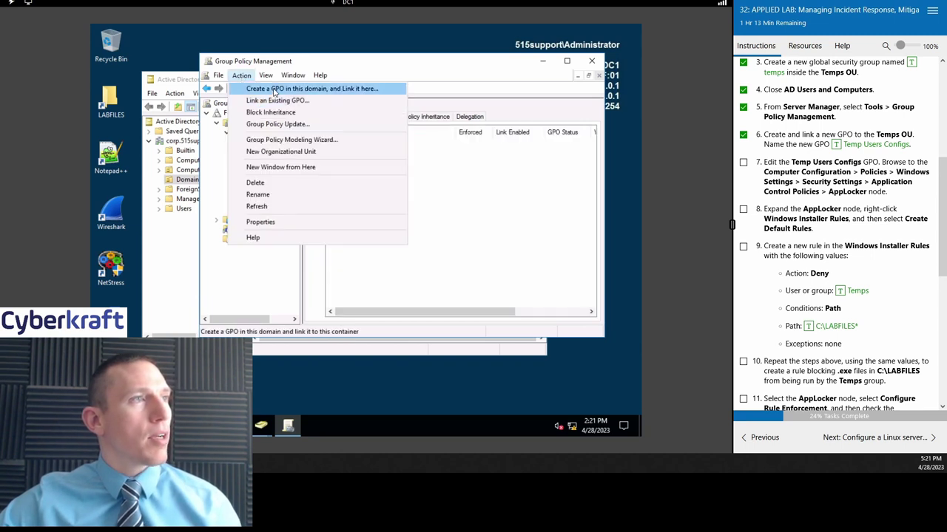
# Create a GPO named 'Temp Users Configs' linked to Temps and bring up its link options.
pyautogui.click(274, 89)
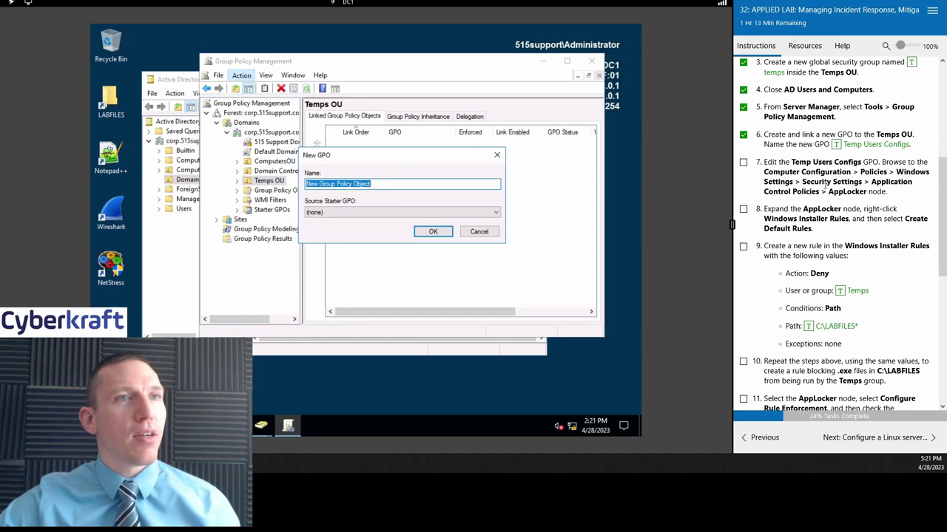
pyautogui.click(876, 146)
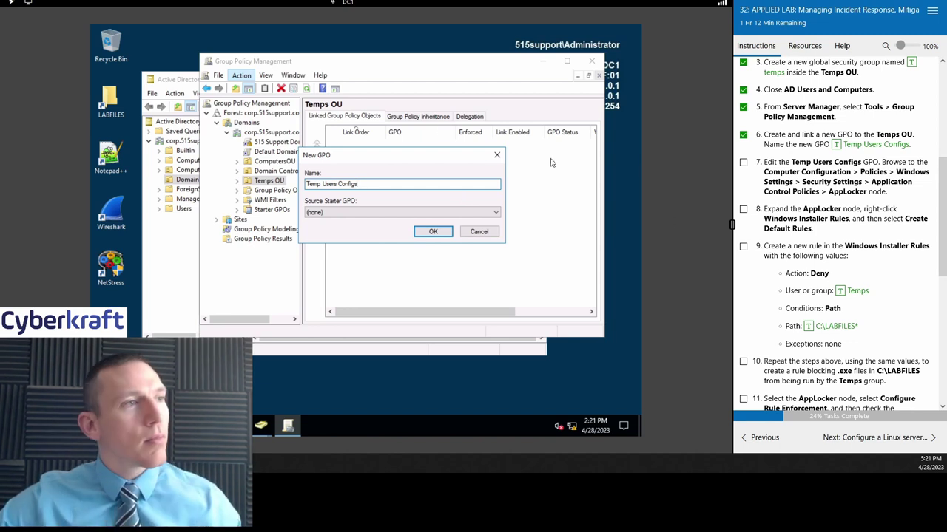
pyautogui.moveTo(404, 158); pyautogui.dragTo(416, 154)
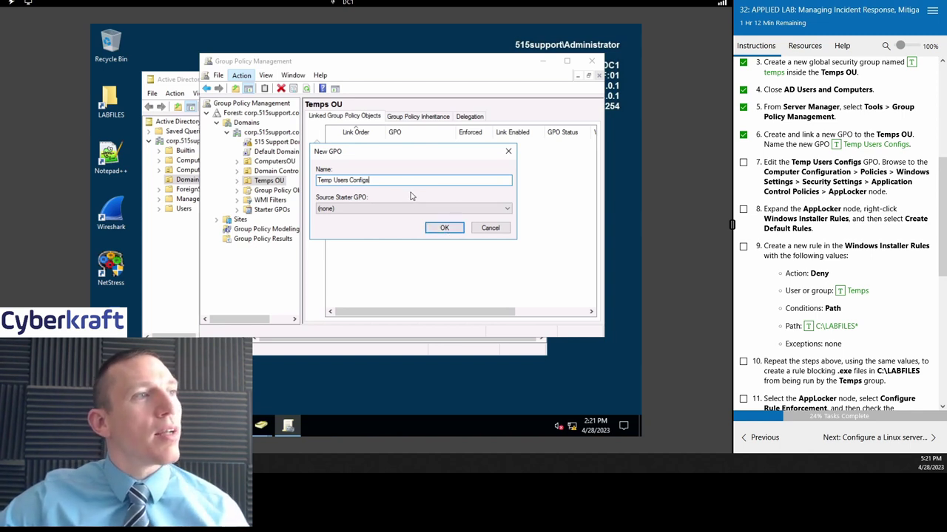
pyautogui.scroll(-1, 765, 151)
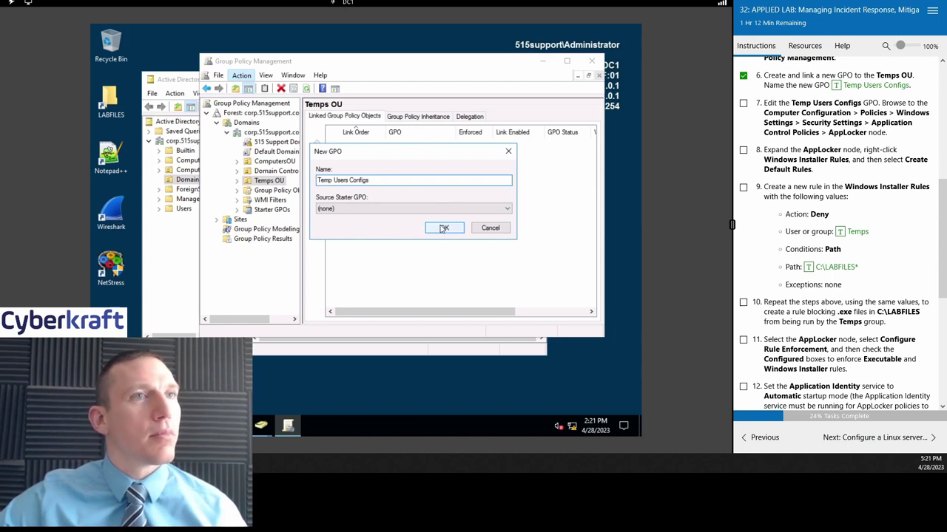
pyautogui.click(444, 228)
pyautogui.click(424, 144)
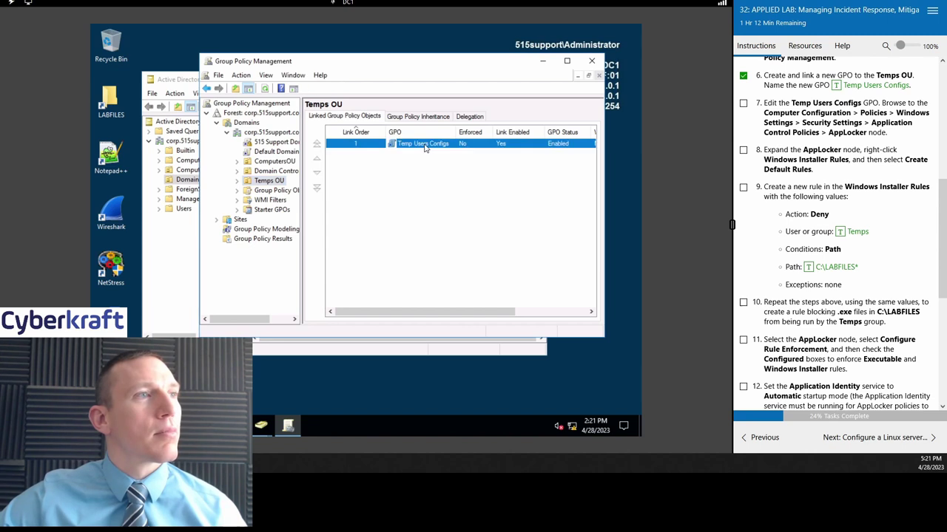
pyautogui.rightClick(425, 144)
# Open Temp Users Configs in the policy editor, tick step 7, and position the editor window.
pyautogui.click(446, 151)
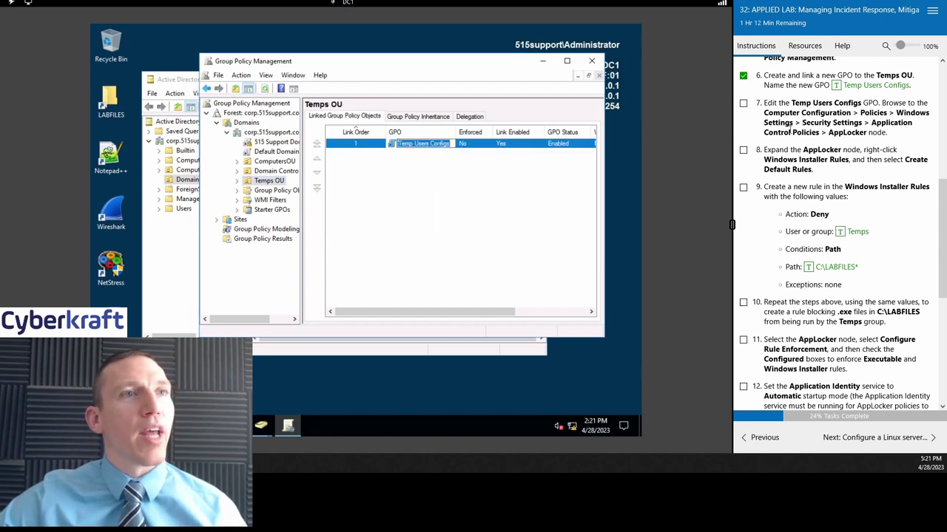
pyautogui.click(743, 103)
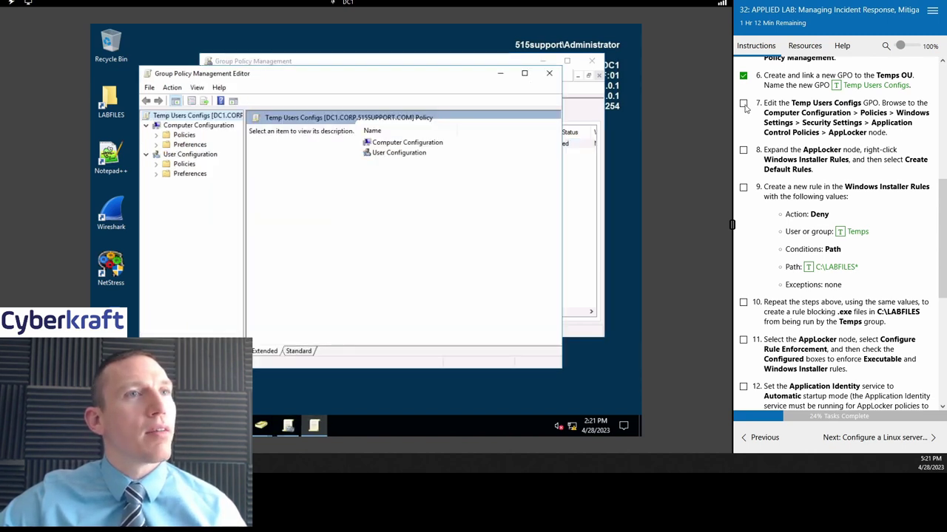
pyautogui.click(373, 82)
pyautogui.moveTo(374, 82); pyautogui.dragTo(414, 84)
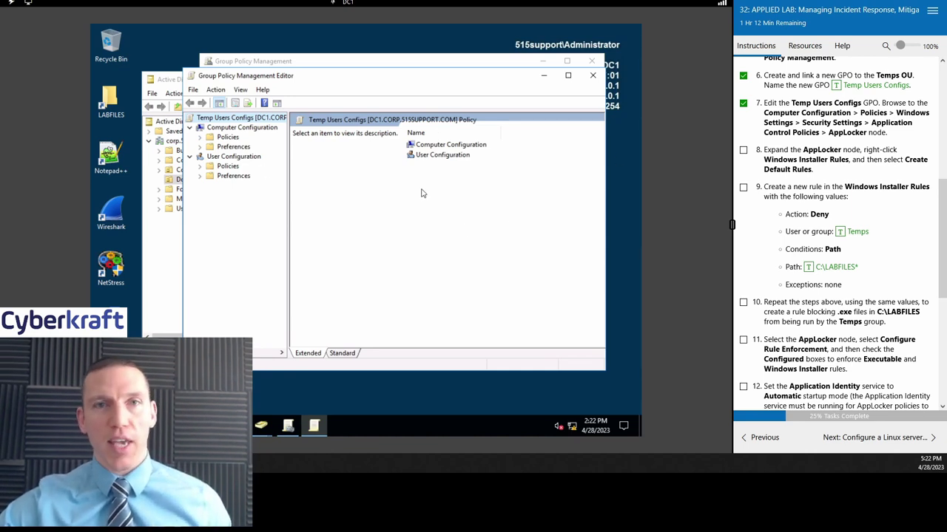
pyautogui.click(199, 137)
pyautogui.click(199, 137)
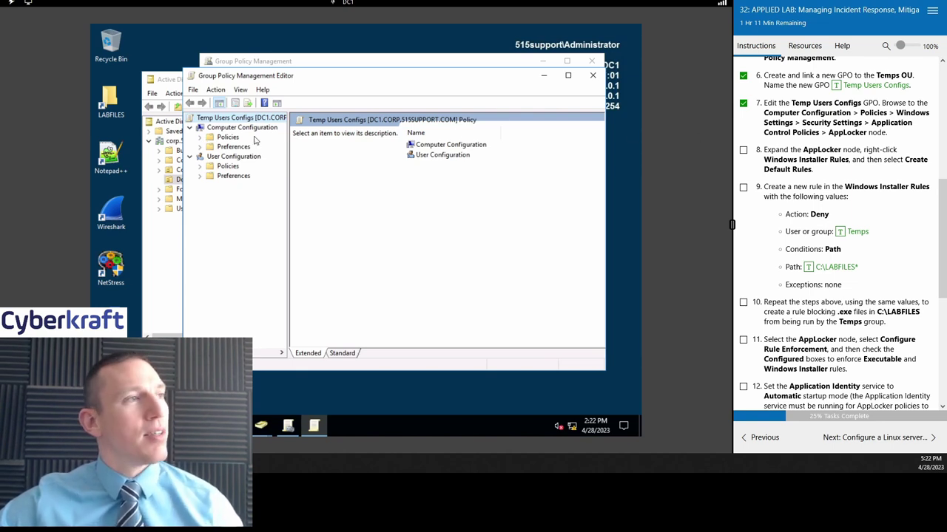
pyautogui.click(200, 147)
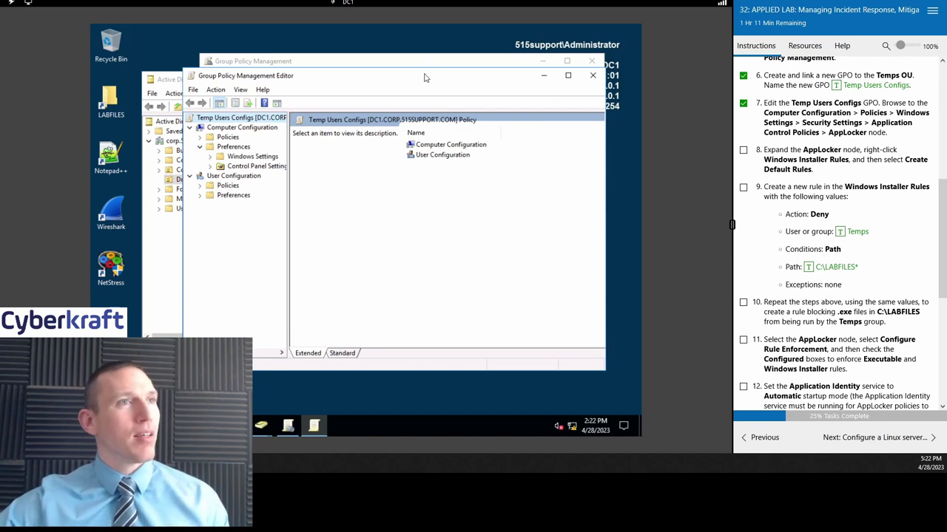
pyautogui.moveTo(425, 77); pyautogui.dragTo(448, 52)
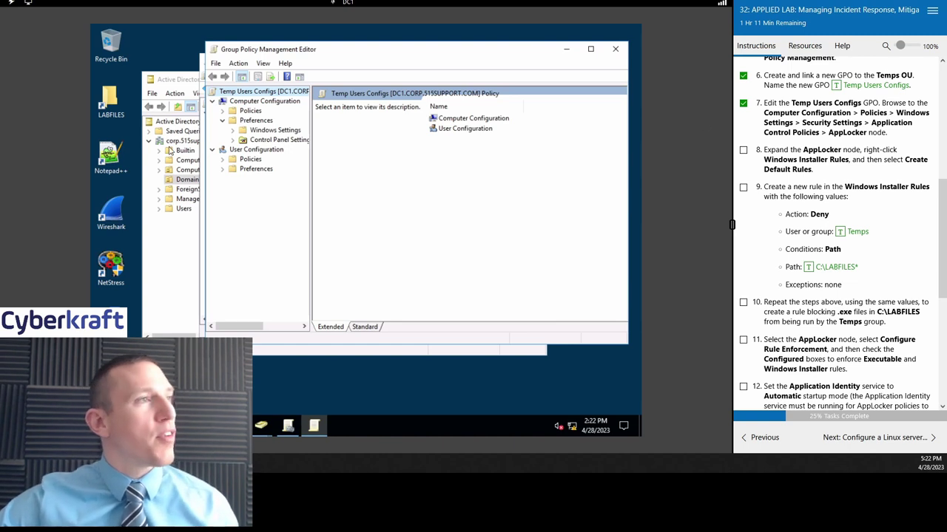
# Navigate Computer Configuration > Policies > Windows Settings > Security Settings > Application Control Policies > AppLocker.
pyautogui.click(223, 111)
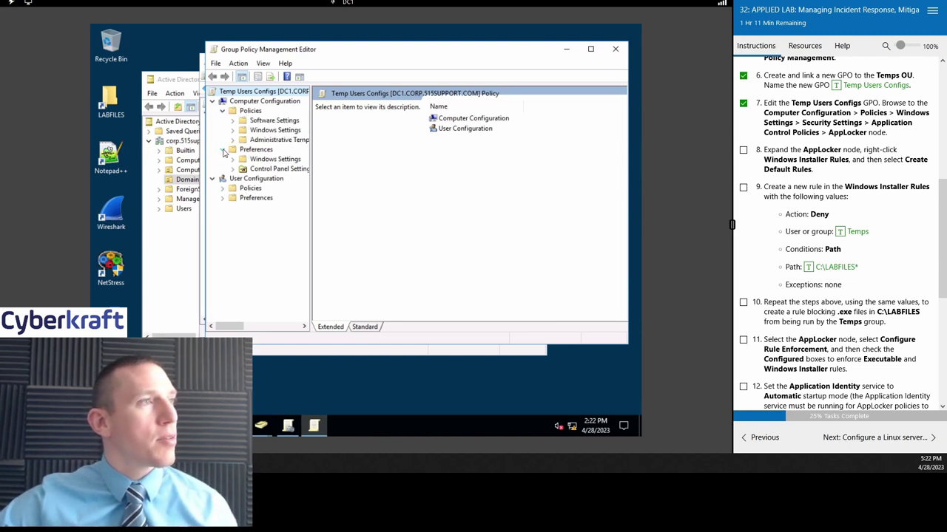
pyautogui.click(223, 150)
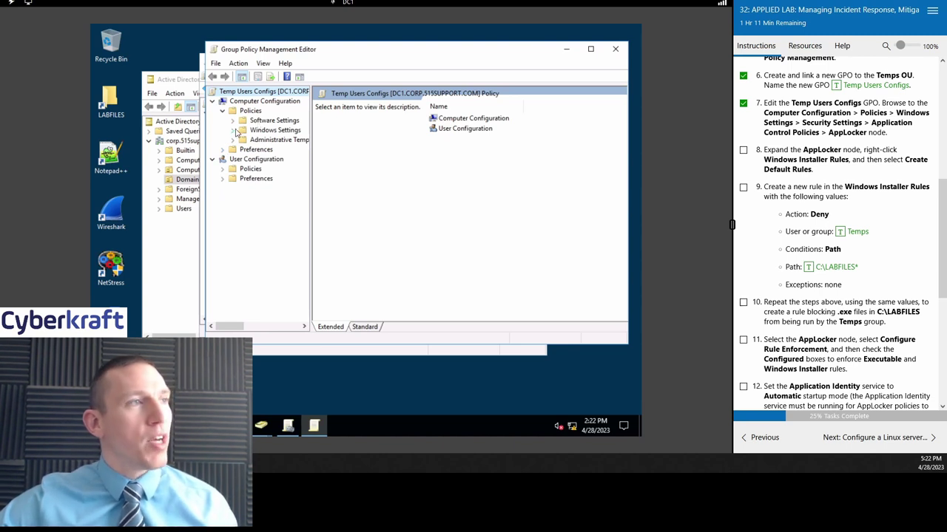
pyautogui.click(269, 131)
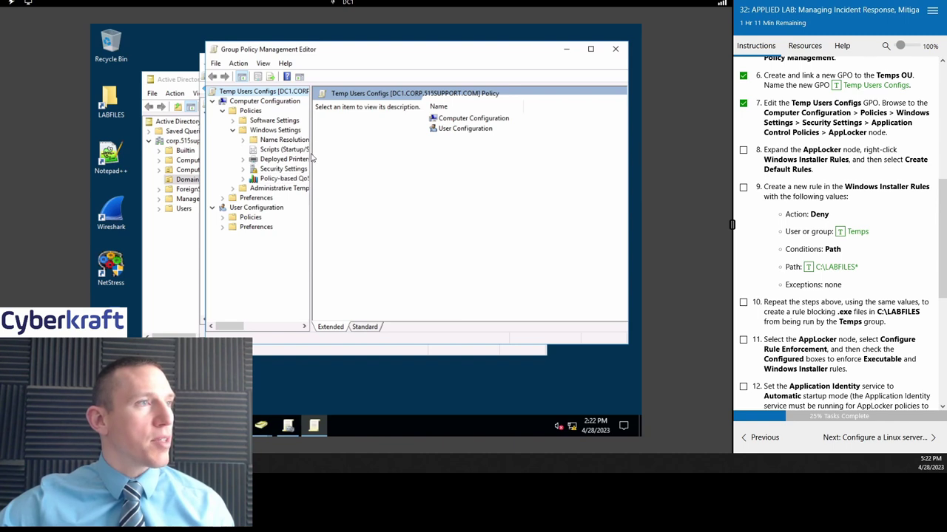
pyautogui.moveTo(311, 158); pyautogui.dragTo(341, 159)
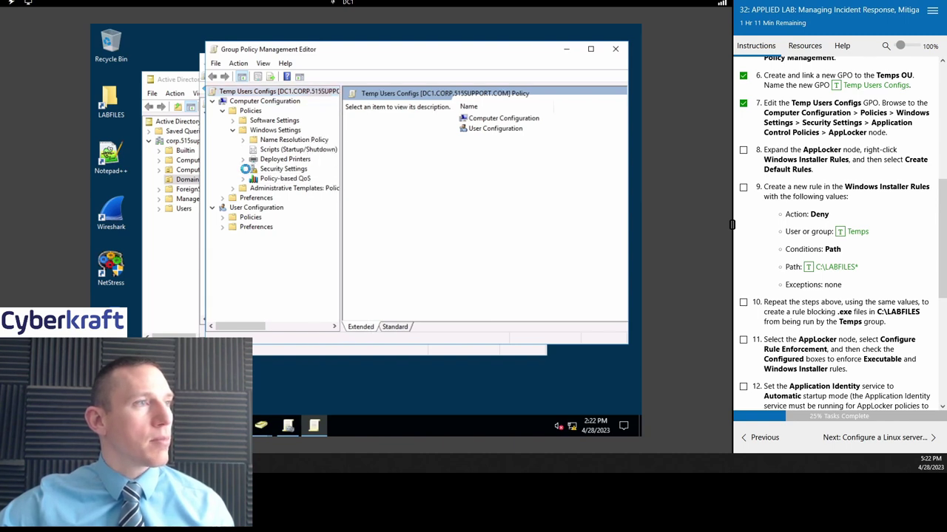
pyautogui.click(245, 169)
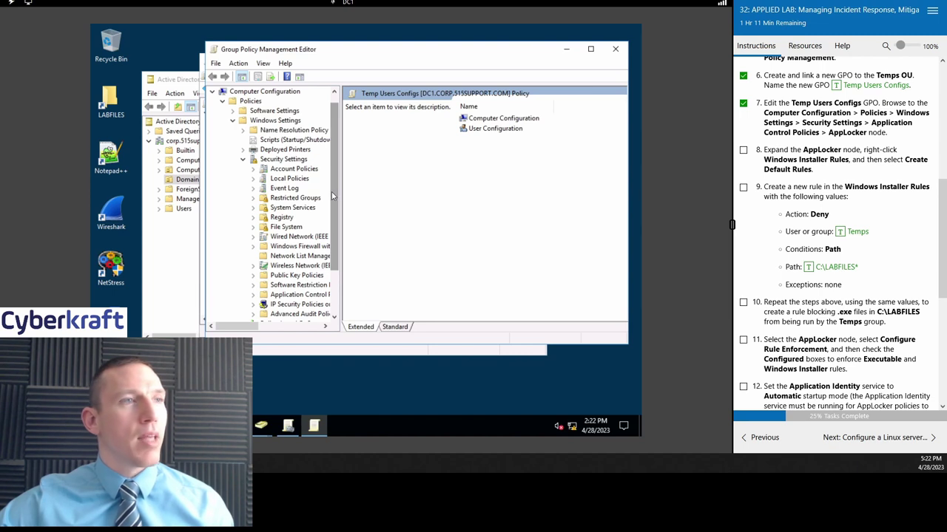
pyautogui.moveTo(331, 192); pyautogui.dragTo(332, 225)
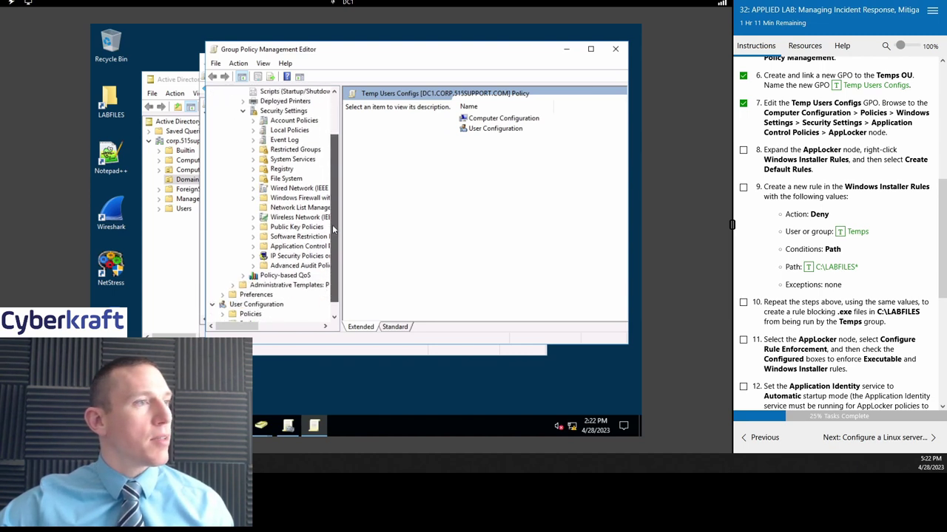
pyautogui.doubleClick(296, 248)
pyautogui.click(297, 256)
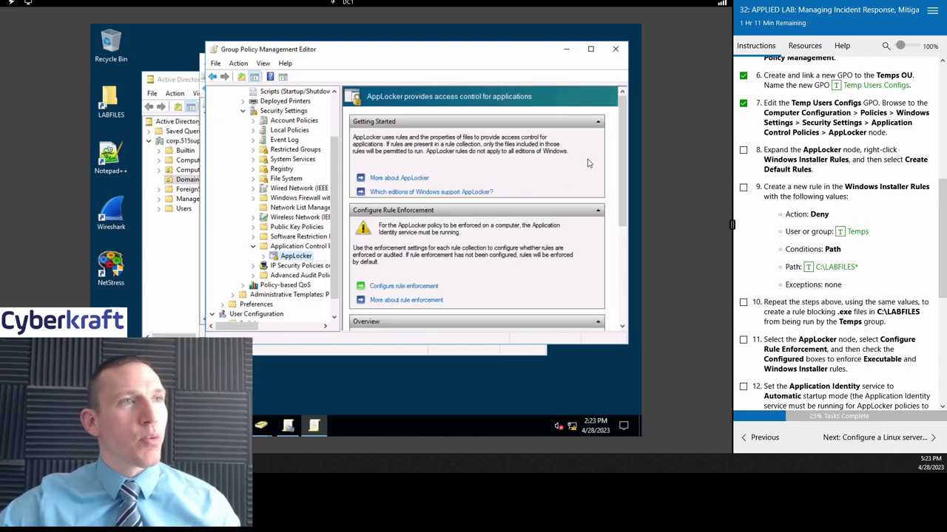
# Tick step 8 and scroll through the lab instructions.
pyautogui.click(743, 150)
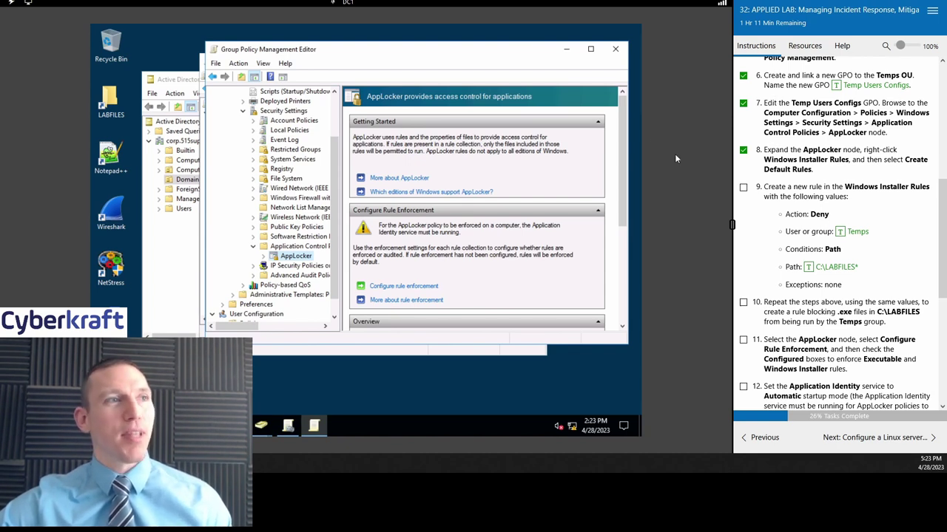
pyautogui.scroll(-1, 587, 150)
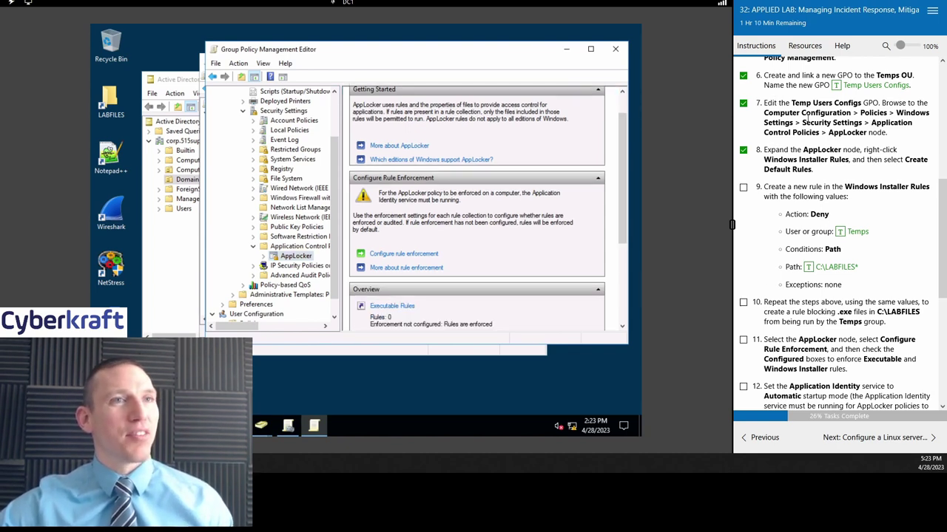
pyautogui.moveTo(626, 133); pyautogui.dragTo(623, 101)
pyautogui.scroll(-1, 852, 171)
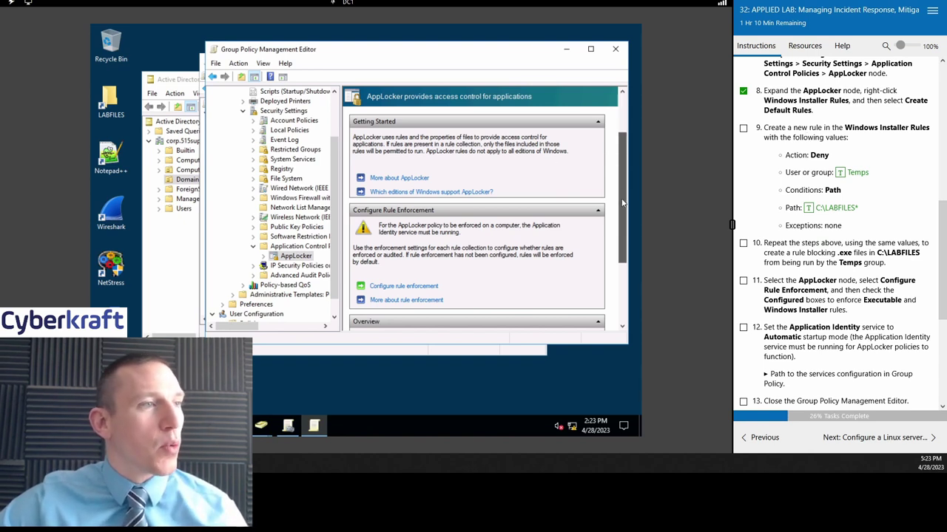
pyautogui.scroll(-3, 599, 214)
pyautogui.scroll(-3, 597, 217)
pyautogui.scroll(6, 598, 218)
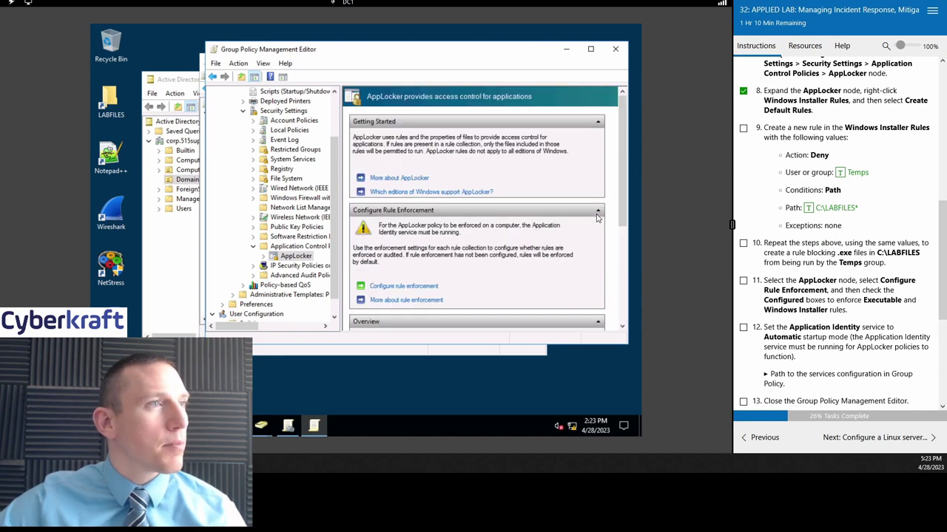
# View AppLocker rule enforcement settings unchanged, then expand AppLocker to show its four rule collections.
pyautogui.rightClick(294, 259)
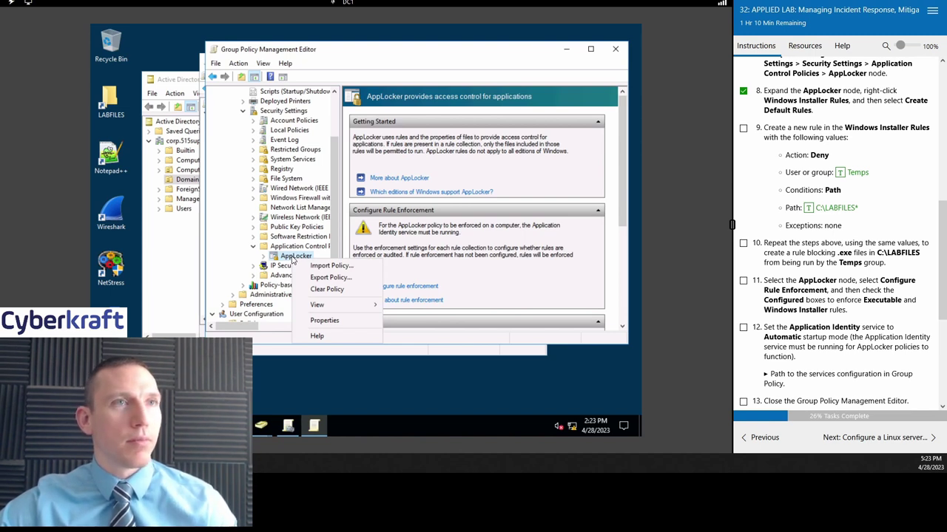
pyautogui.press('Escape')
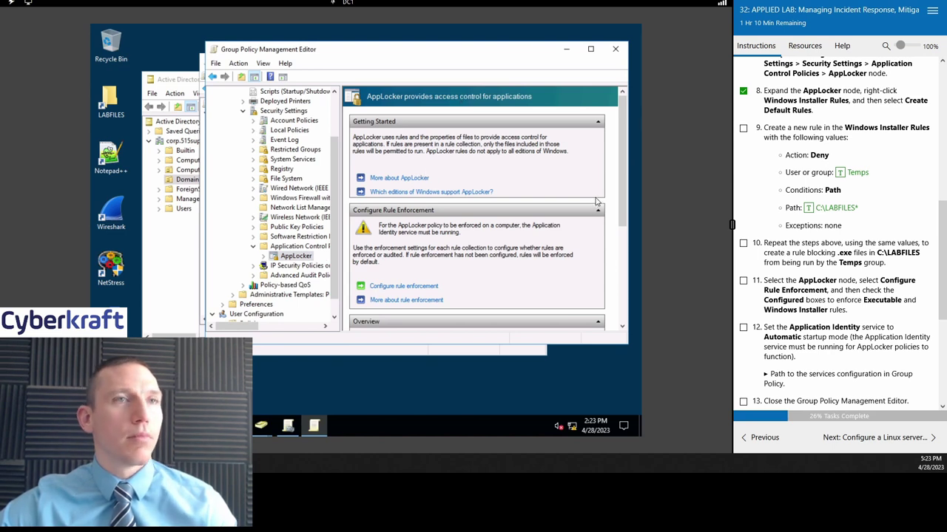
pyautogui.click(402, 290)
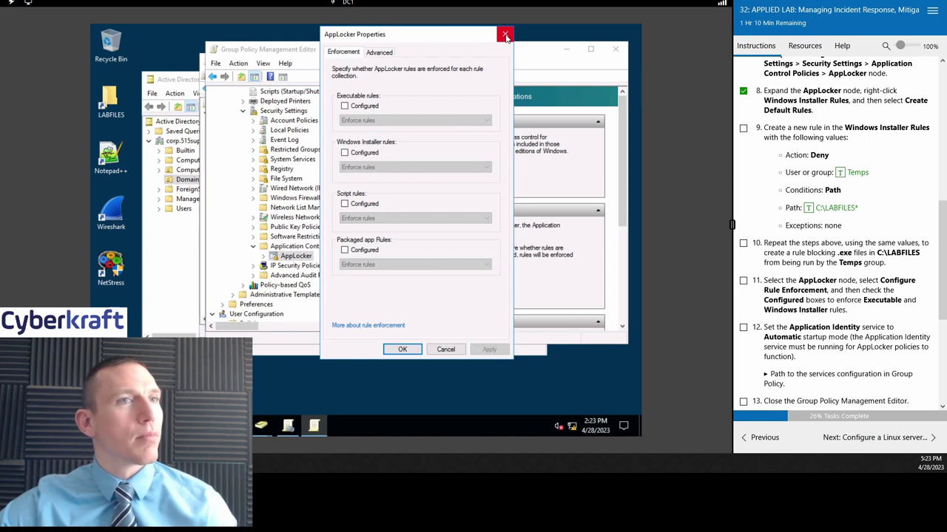
pyautogui.click(506, 35)
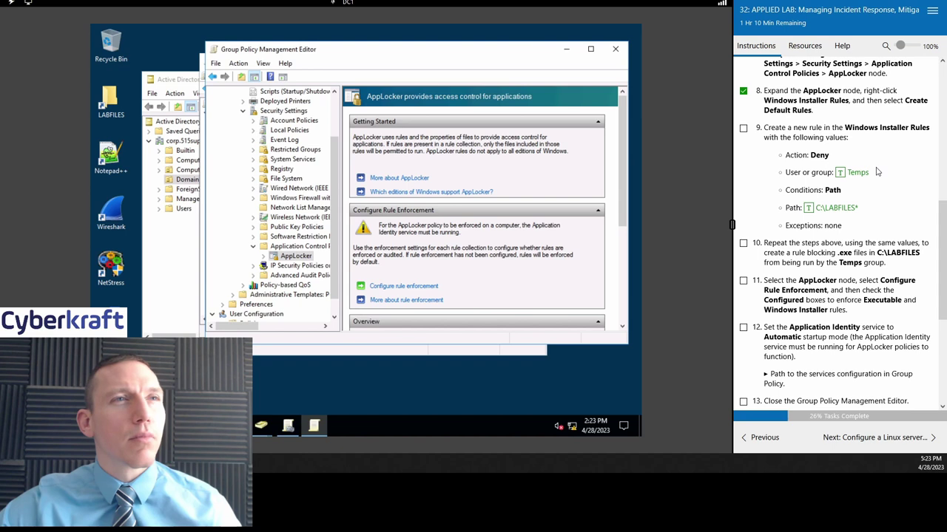
pyautogui.doubleClick(301, 257)
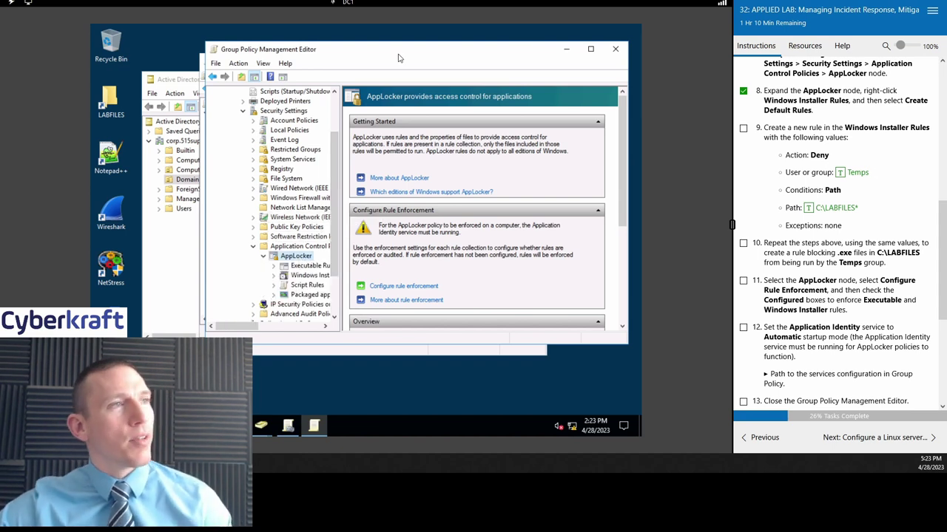
# Widen the policy tree and select Windows Installer Rules, abandoning a new-rule wizard.
pyautogui.moveTo(342, 252); pyautogui.dragTo(378, 248)
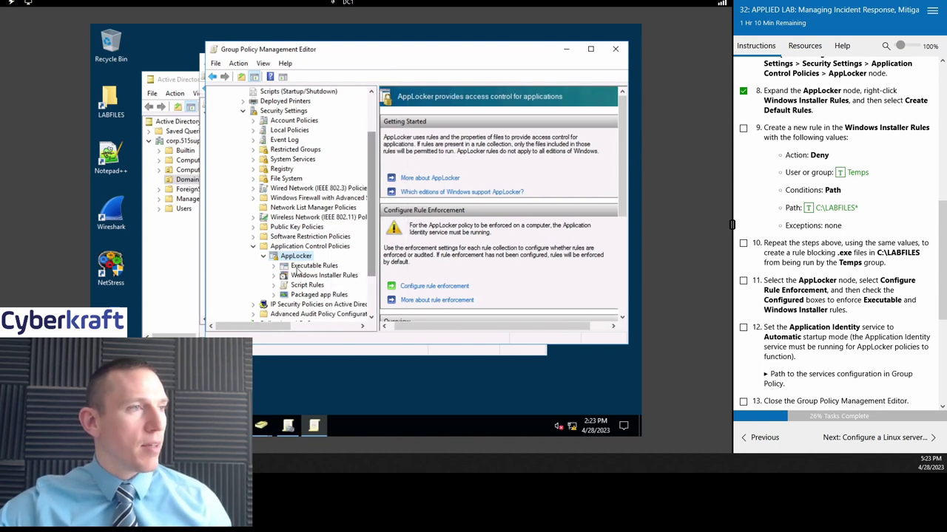
pyautogui.click(265, 256)
pyautogui.click(264, 257)
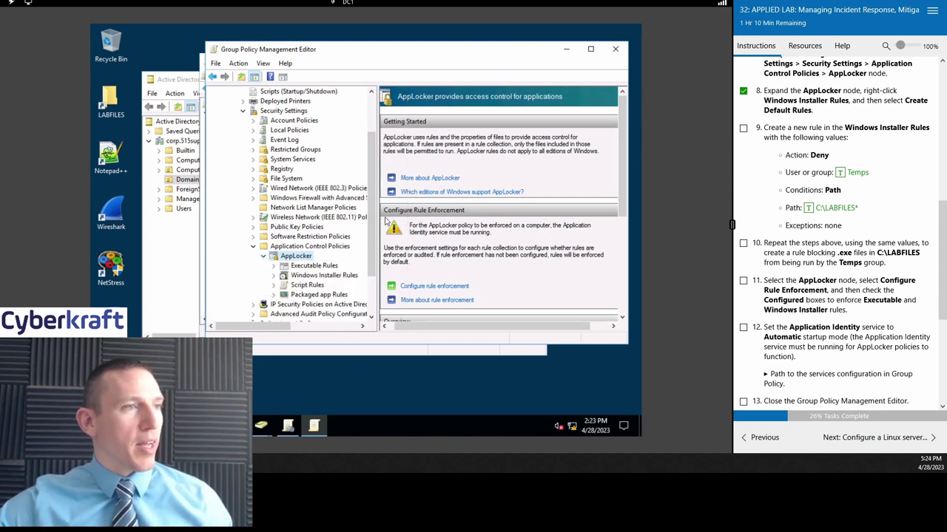
pyautogui.scroll(-2, 374, 231)
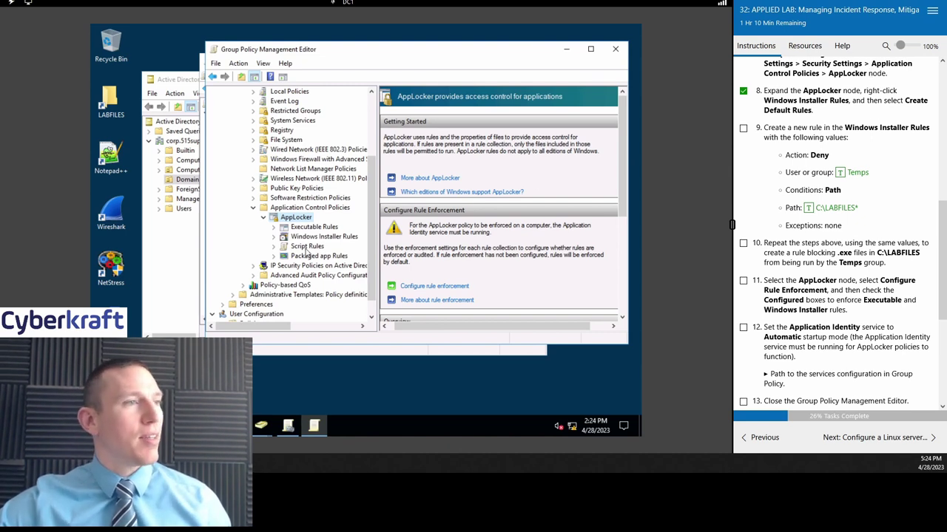
pyautogui.click(318, 237)
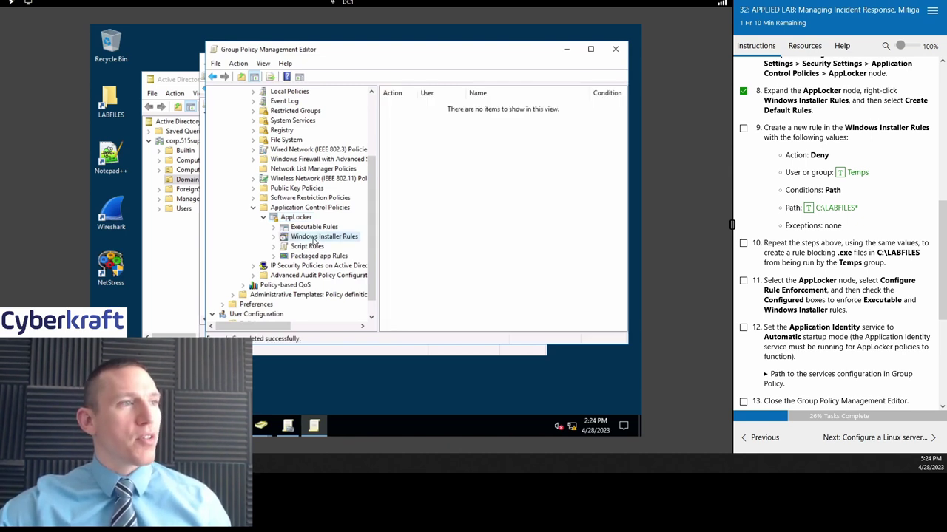
pyautogui.rightClick(314, 240)
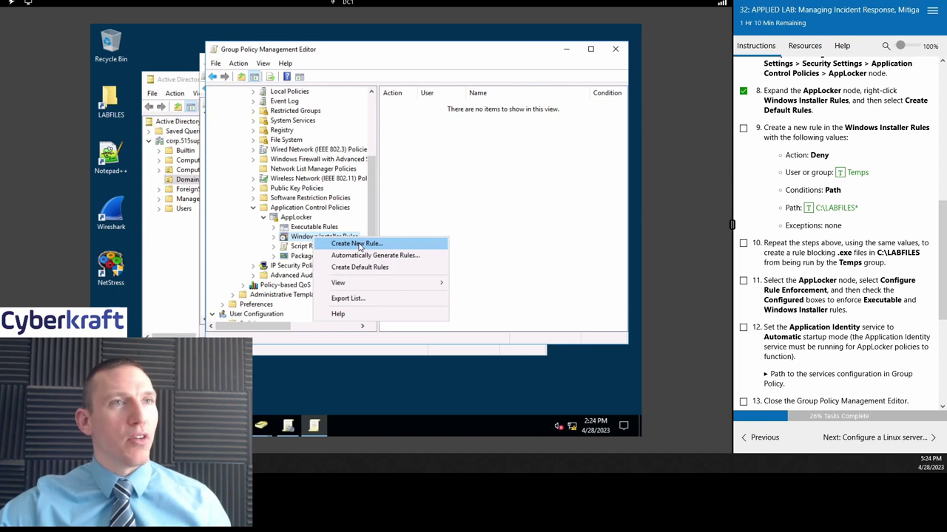
pyautogui.click(362, 244)
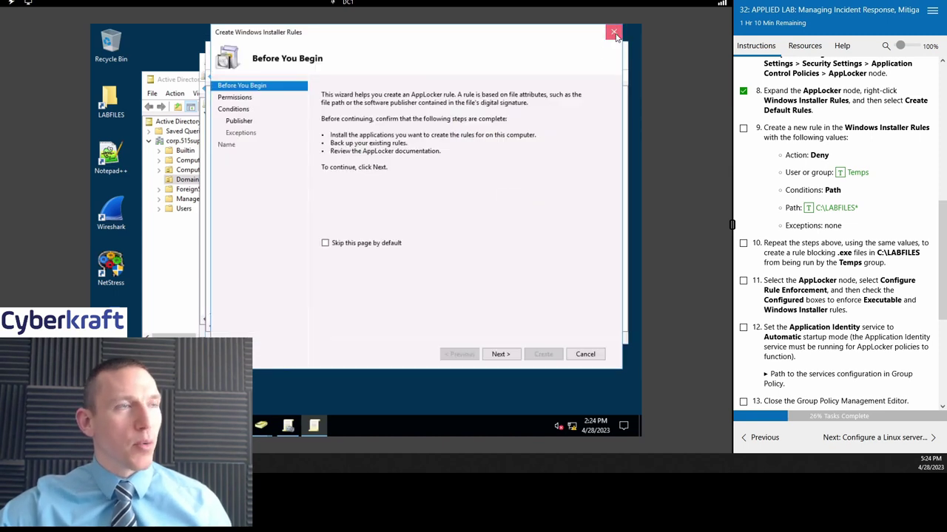
pyautogui.click(619, 32)
# Generate the three default Windows Installer Allow rules and tick step 9.
pyautogui.rightClick(323, 237)
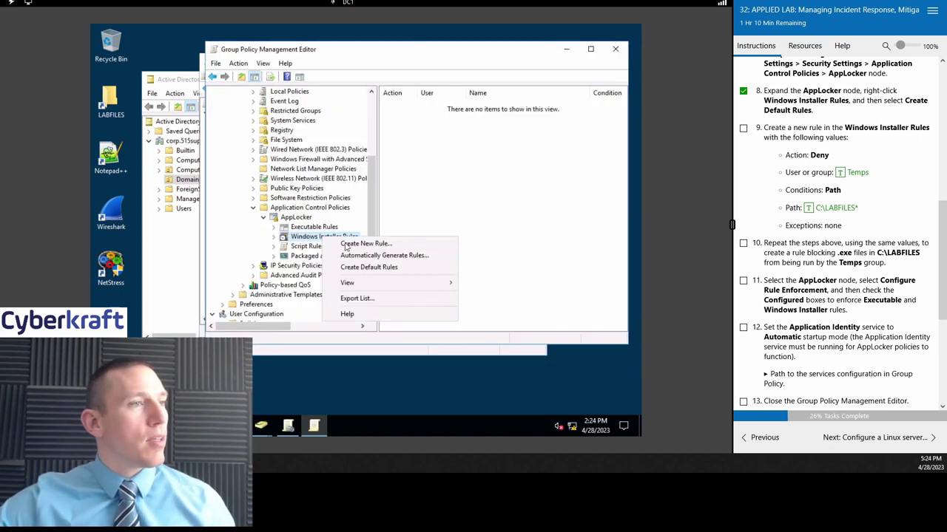
pyautogui.click(377, 273)
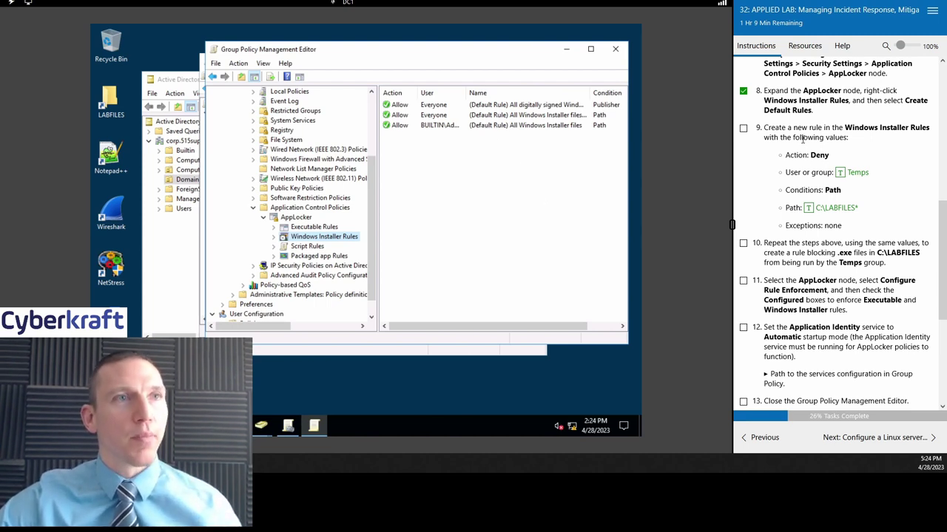
pyautogui.click(743, 130)
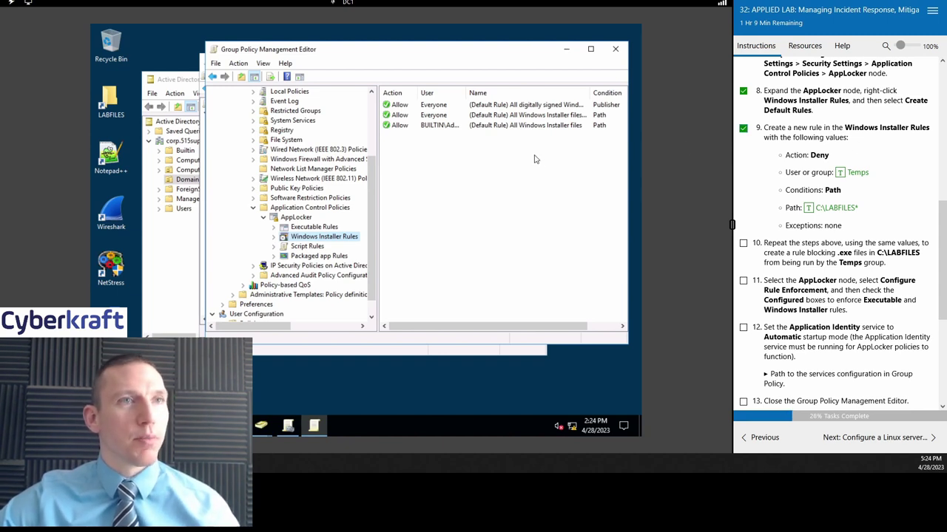
pyautogui.rightClick(323, 236)
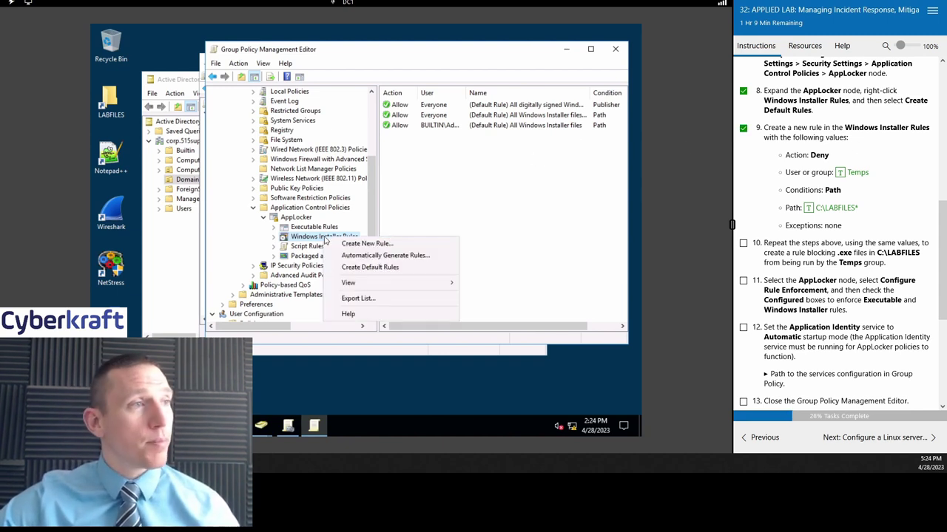
# Start a new Windows Installer rule set to Deny and enter the temps group.
pyautogui.click(373, 247)
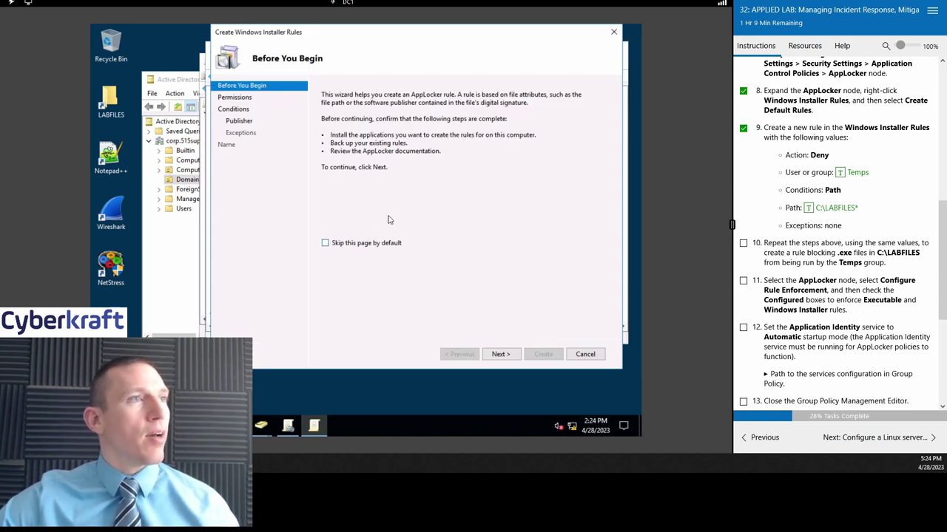
pyautogui.click(501, 355)
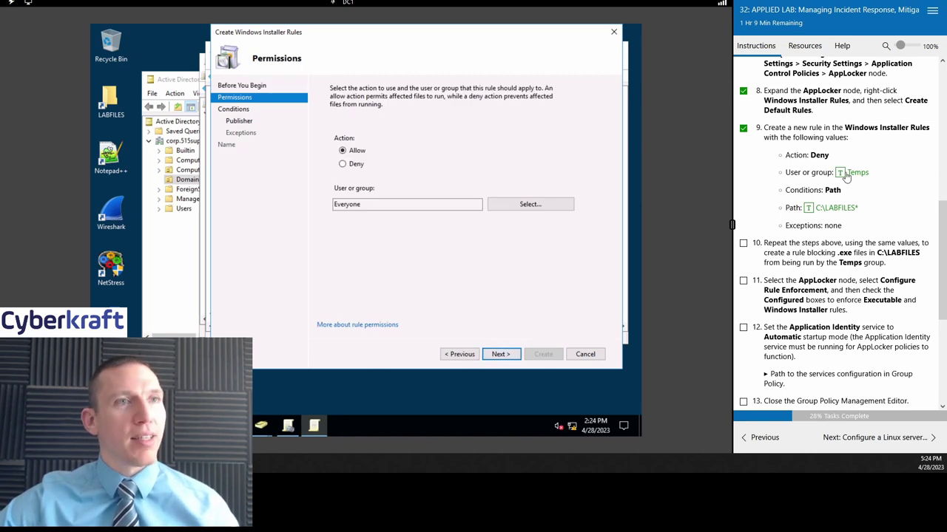
pyautogui.click(341, 164)
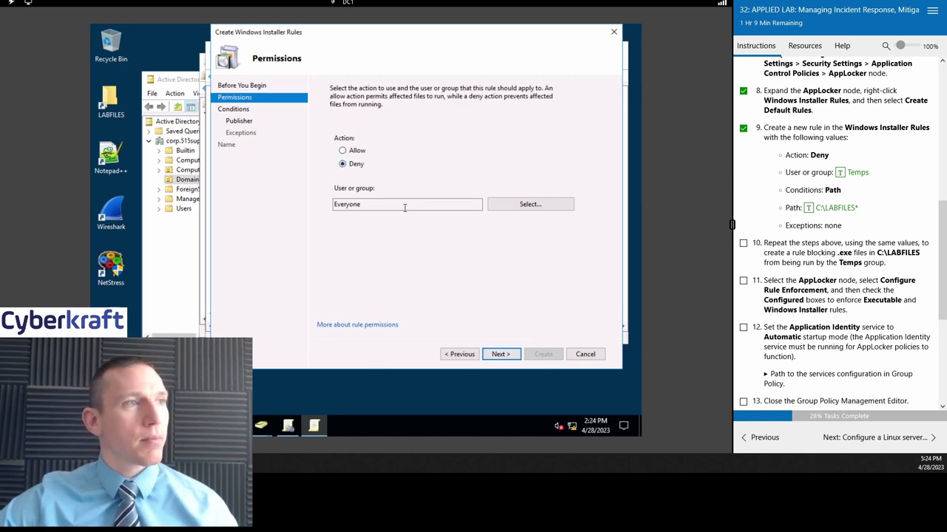
pyautogui.click(551, 208)
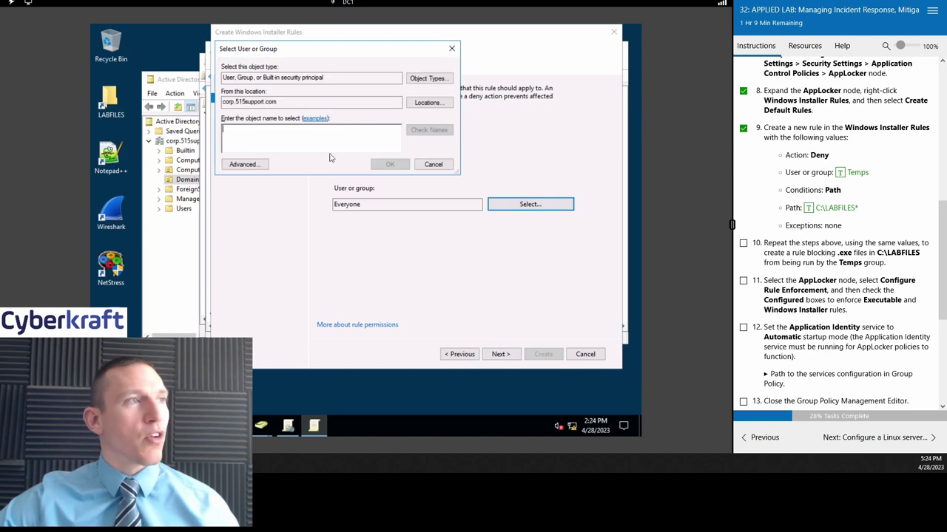
pyautogui.write('temps')
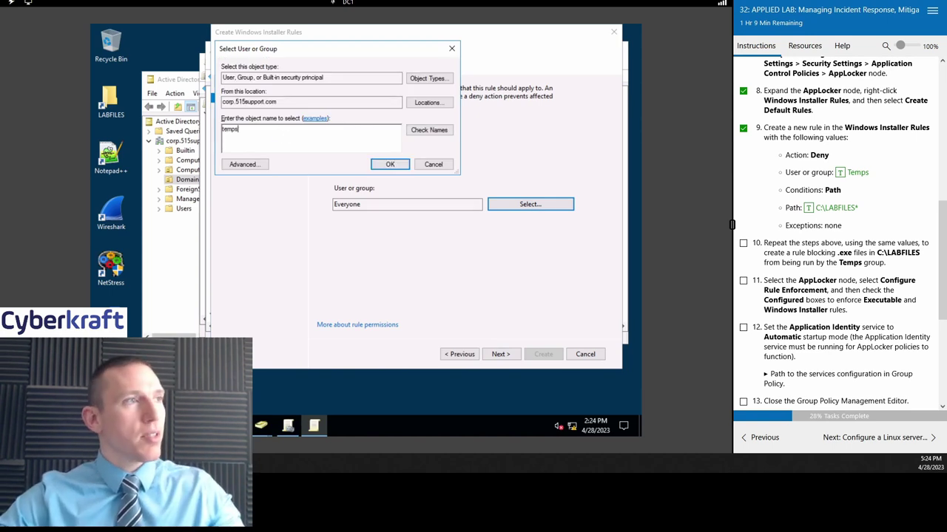
pyautogui.press('Return')
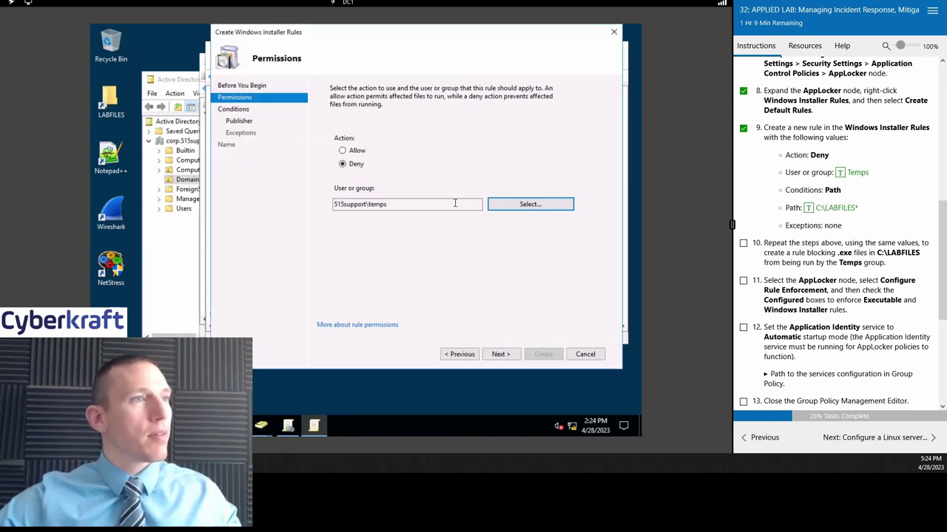
# Confirm 515support\temps as the rule's group and continue to Conditions.
pyautogui.click(534, 210)
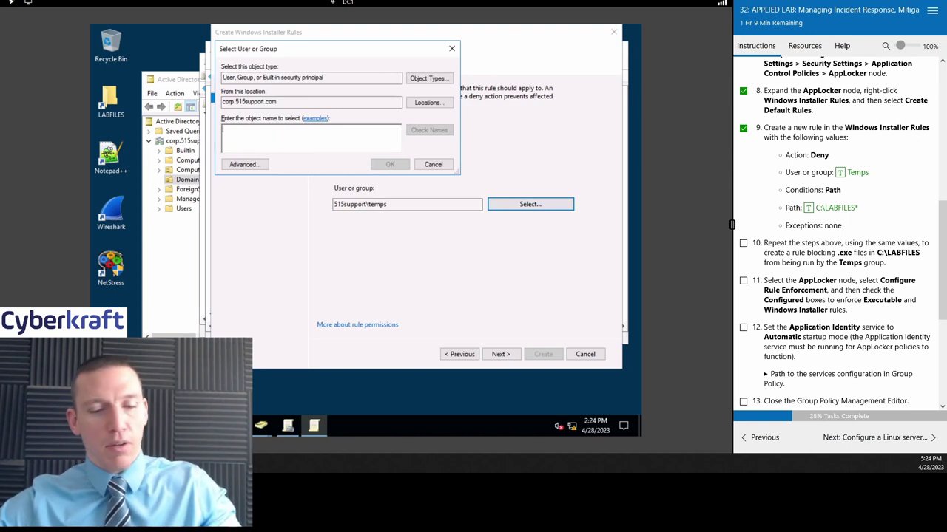
pyautogui.write('temps')
pyautogui.click(429, 129)
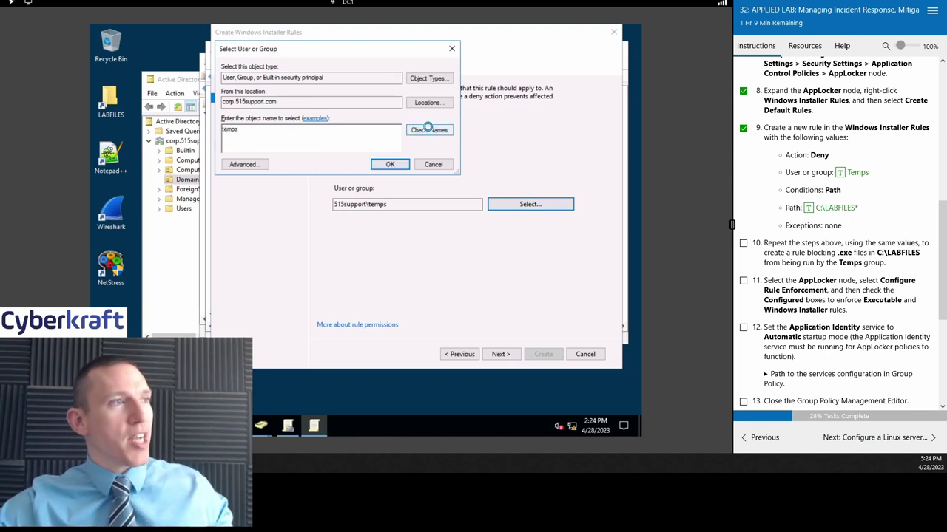
pyautogui.doubleClick(224, 140)
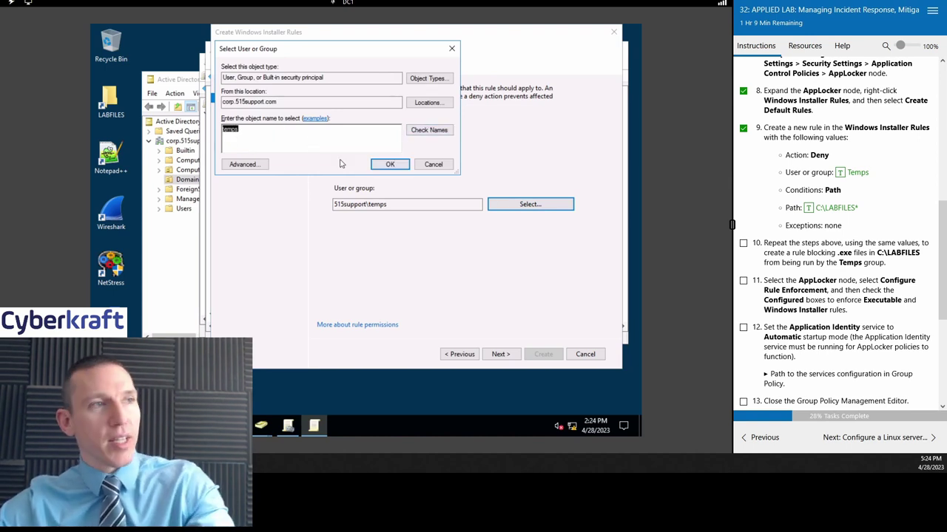
pyautogui.click(433, 165)
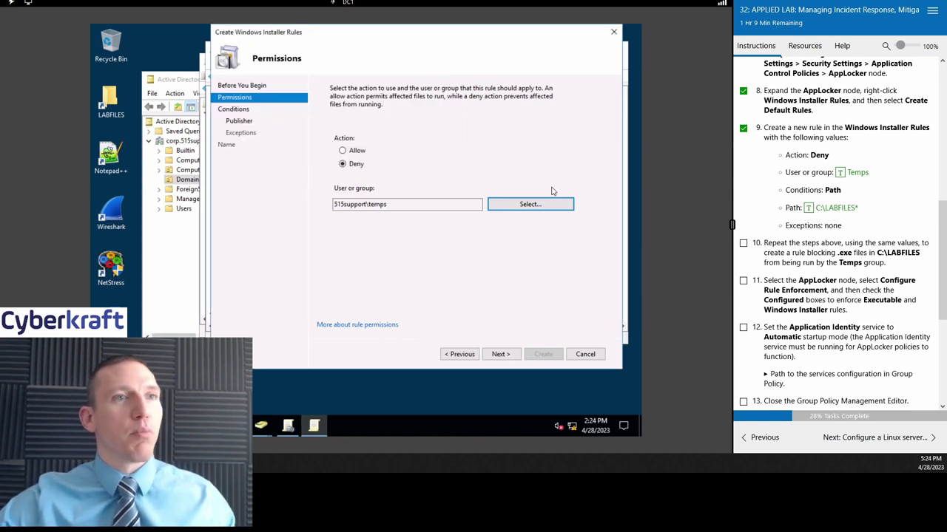
pyautogui.click(500, 354)
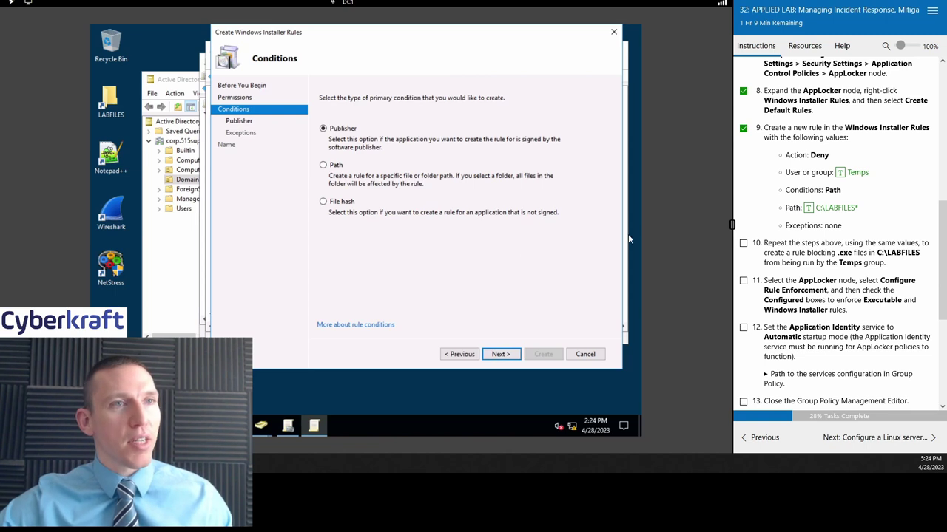
# Choose a Path condition of C:\LABFILES* and check the LABFILES folder's contents.
pyautogui.click(324, 166)
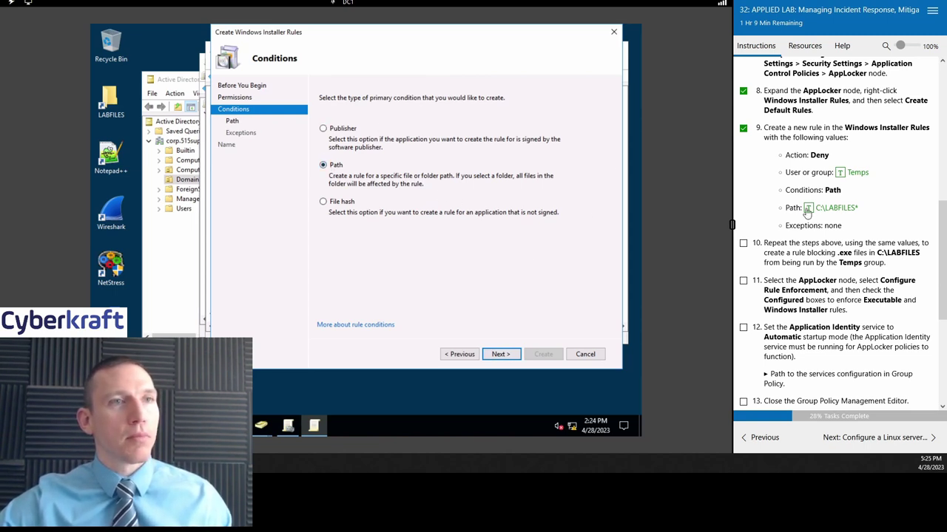
pyautogui.click(500, 354)
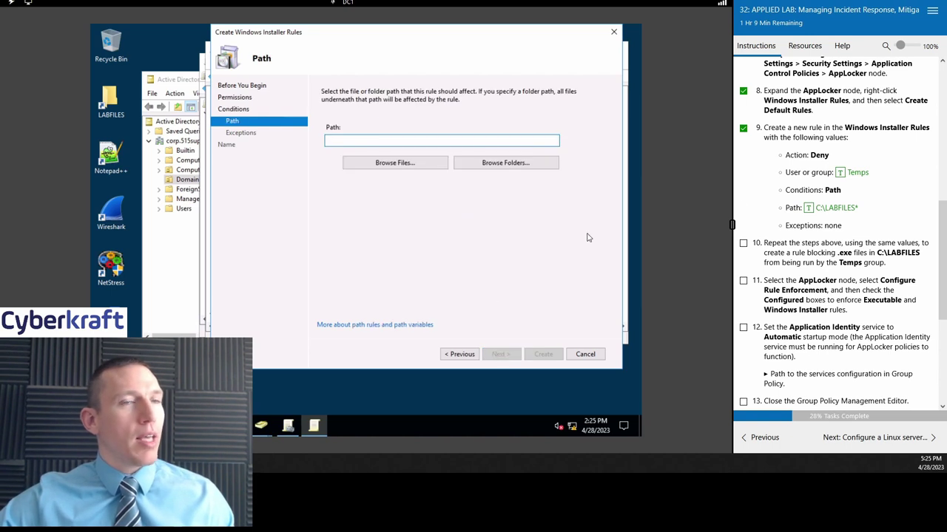
pyautogui.click(832, 209)
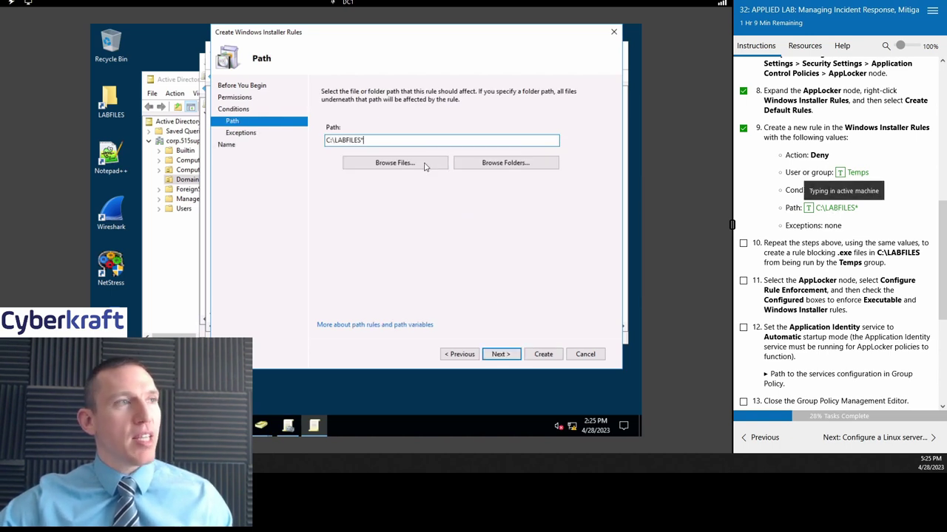
pyautogui.click(113, 106)
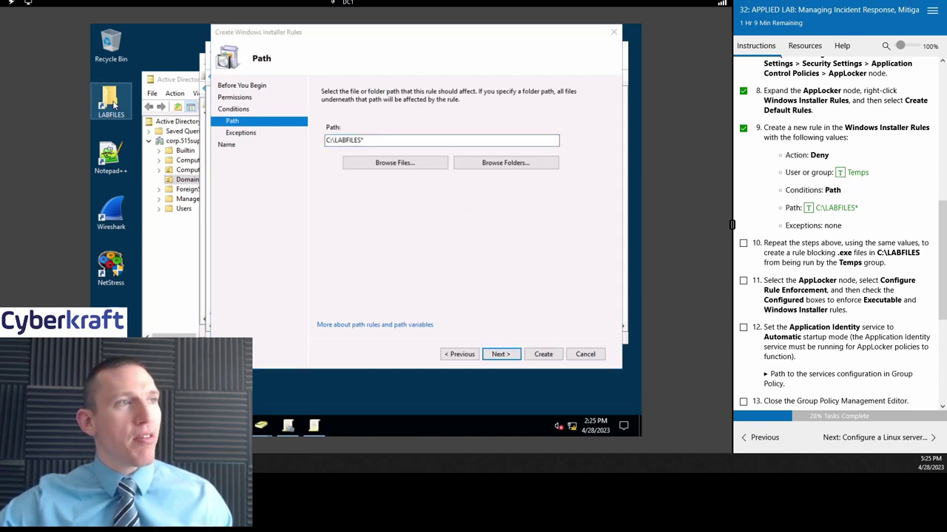
pyautogui.doubleClick(113, 105)
pyautogui.scroll(-6, 355, 232)
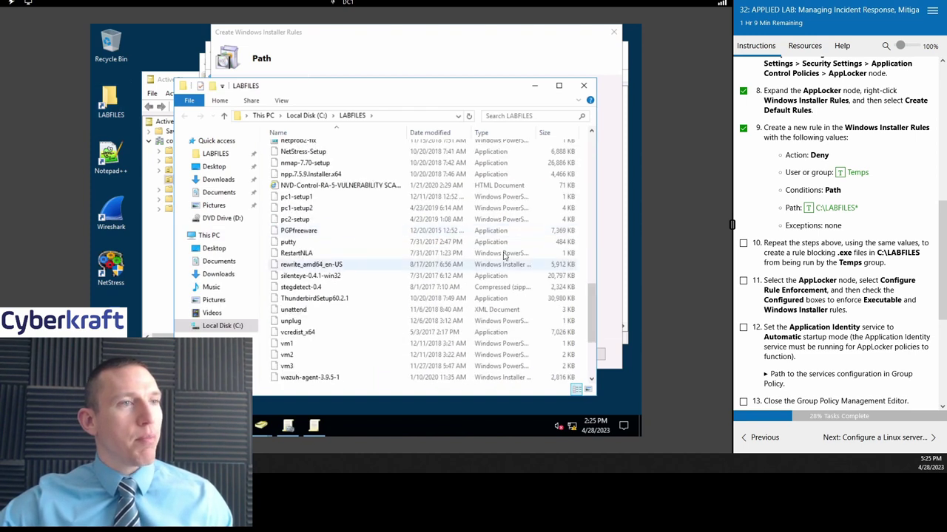
pyautogui.moveTo(590, 314); pyautogui.dragTo(590, 261)
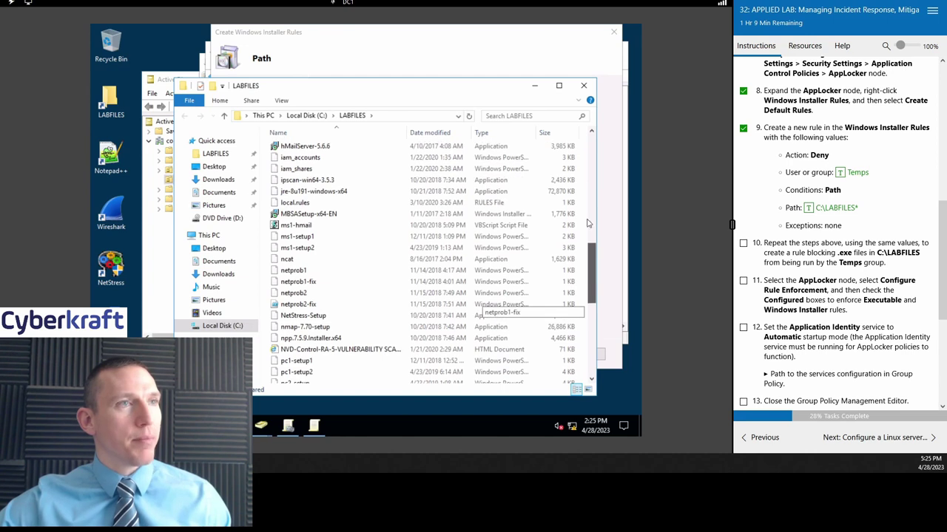
pyautogui.click(583, 85)
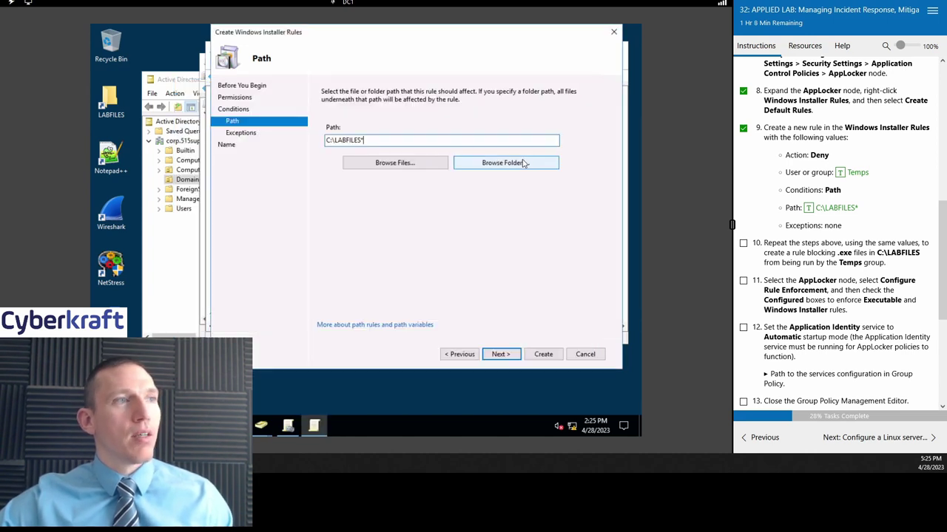
# Skip exceptions to reach the naming page and tick step 10.
pyautogui.click(501, 354)
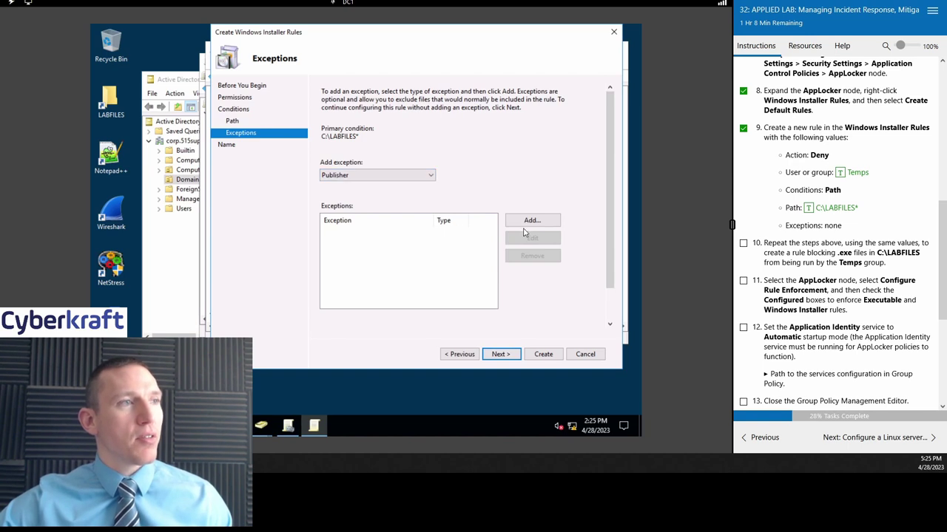
pyautogui.click(501, 354)
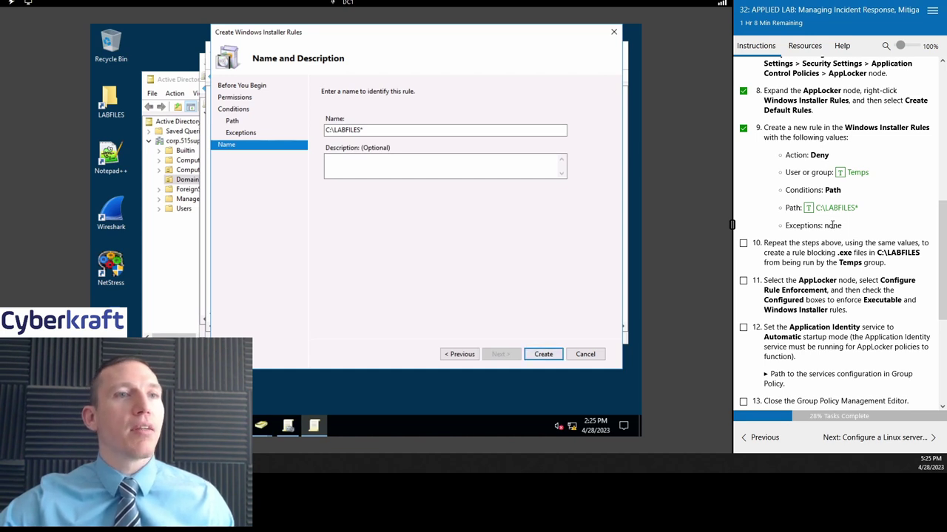
pyautogui.click(743, 244)
pyautogui.scroll(-1, 808, 244)
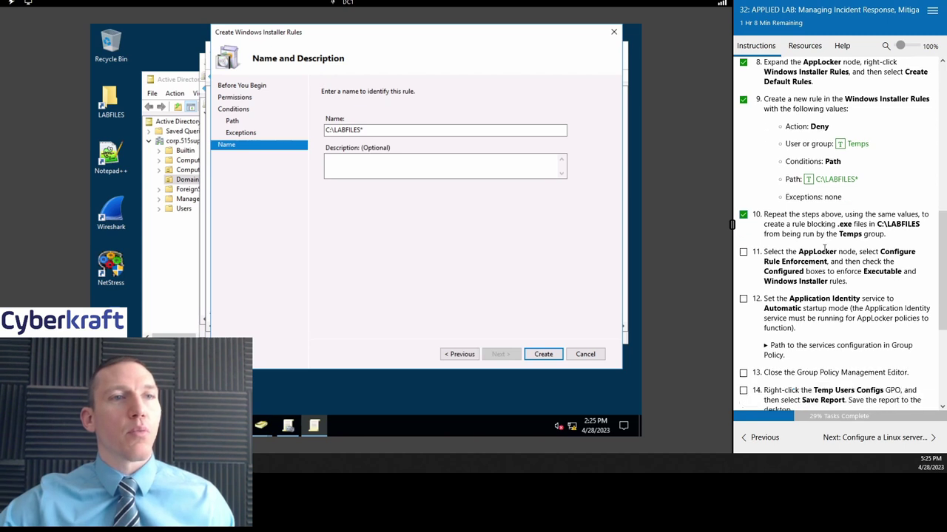
# Create the C:\LABFILES* Deny rule, then start a second Windows Installer rule set to Deny.
pyautogui.click(543, 355)
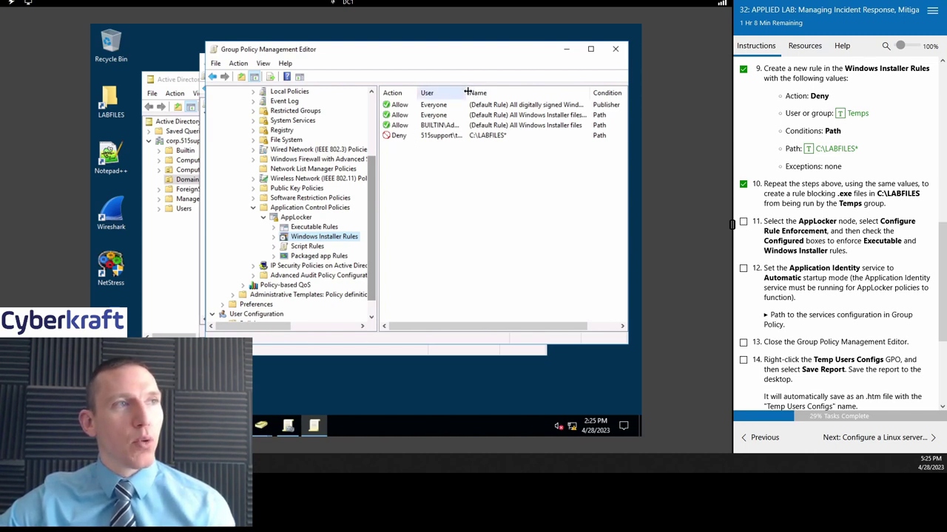
pyautogui.moveTo(467, 93); pyautogui.dragTo(482, 92)
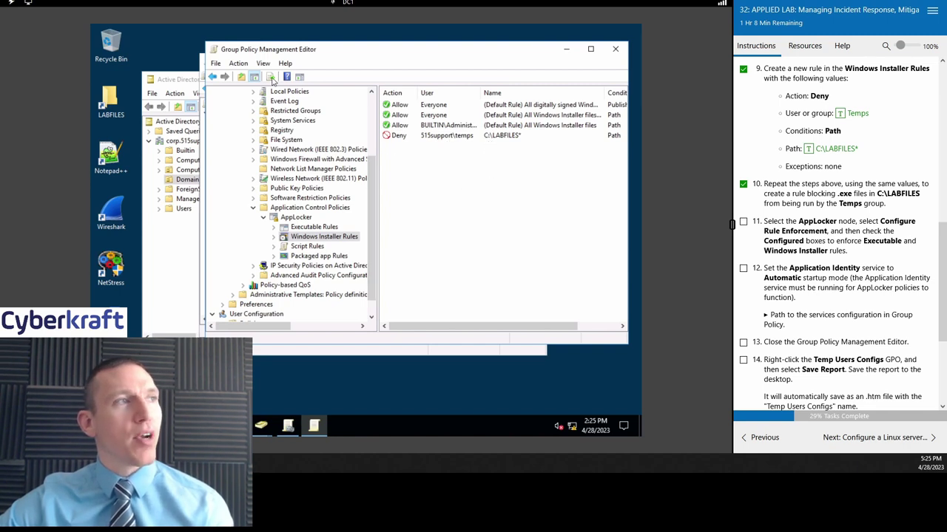
pyautogui.rightClick(334, 240)
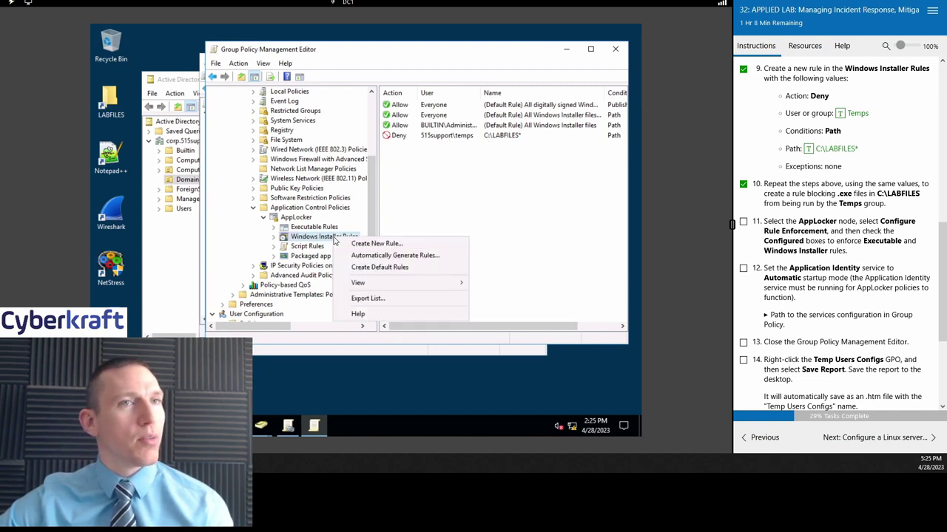
pyautogui.click(384, 245)
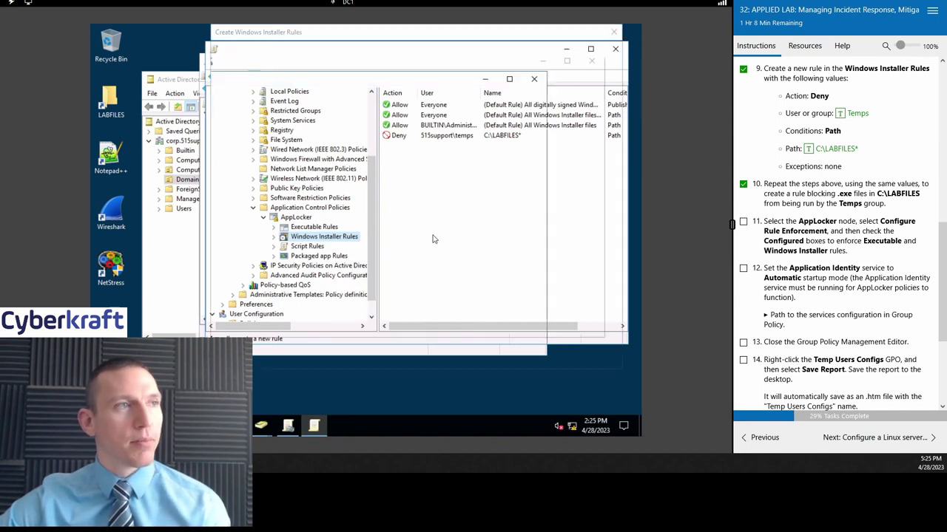
pyautogui.click(502, 354)
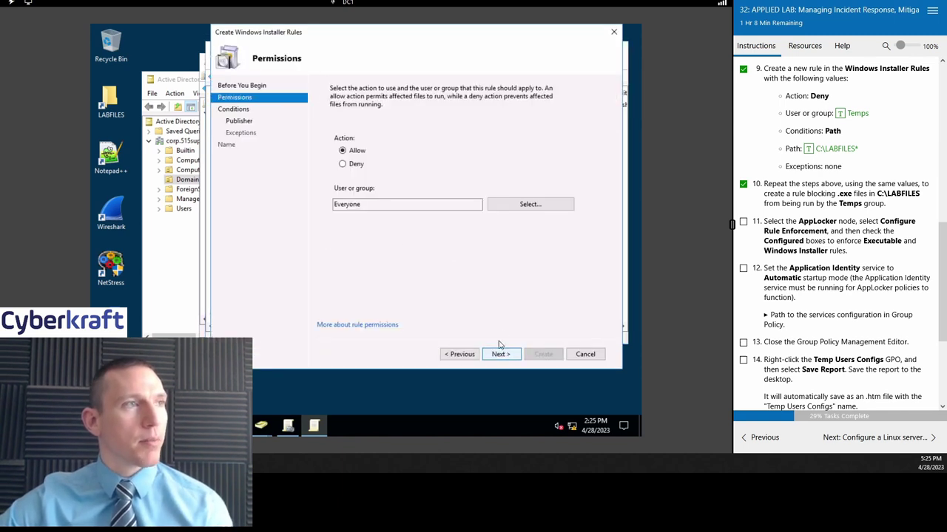
pyautogui.click(356, 164)
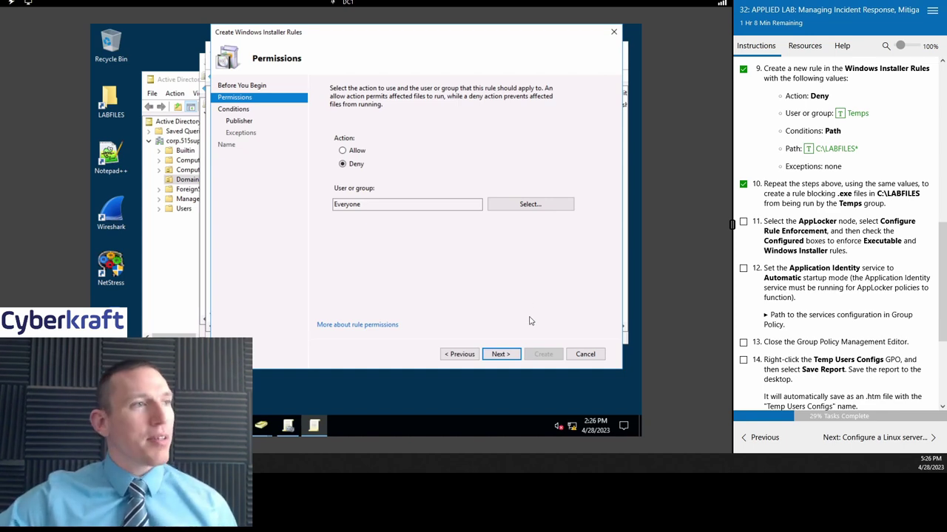
# Advance the second Deny rule to its Conditions page and review the lab instructions.
pyautogui.click(500, 354)
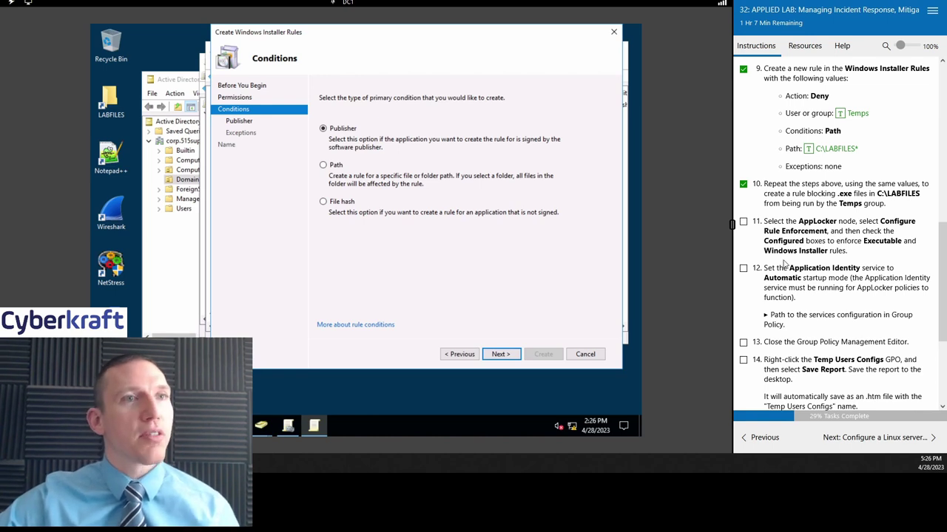
pyautogui.scroll(-2, 859, 227)
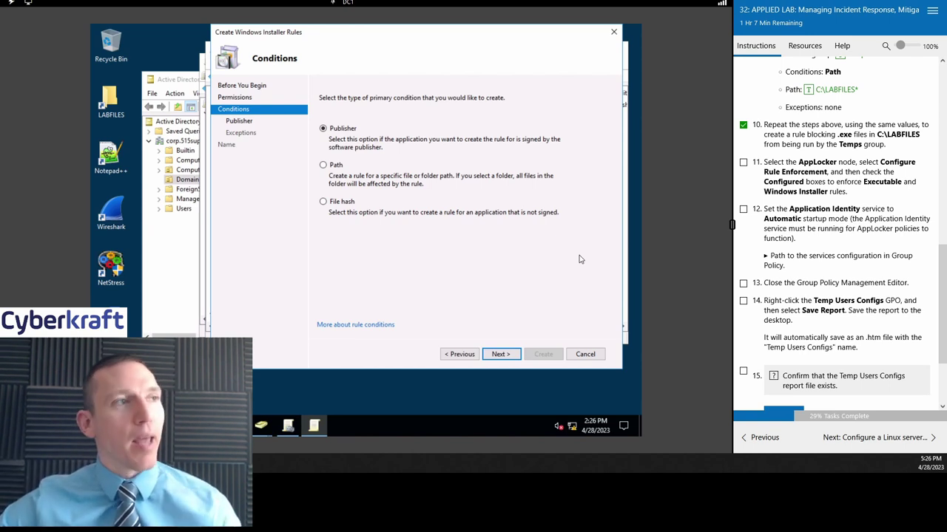
pyautogui.scroll(2, 876, 194)
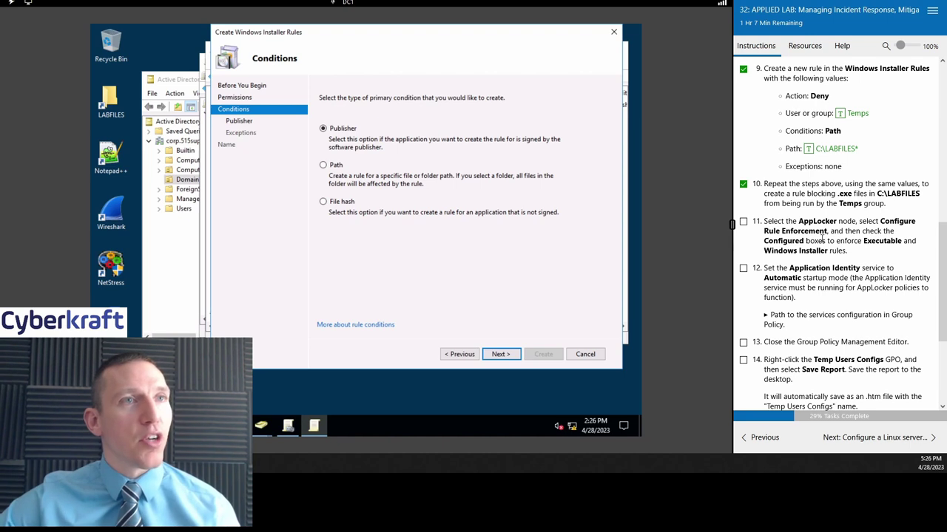
pyautogui.scroll(3, 869, 233)
pyautogui.scroll(-3, 870, 233)
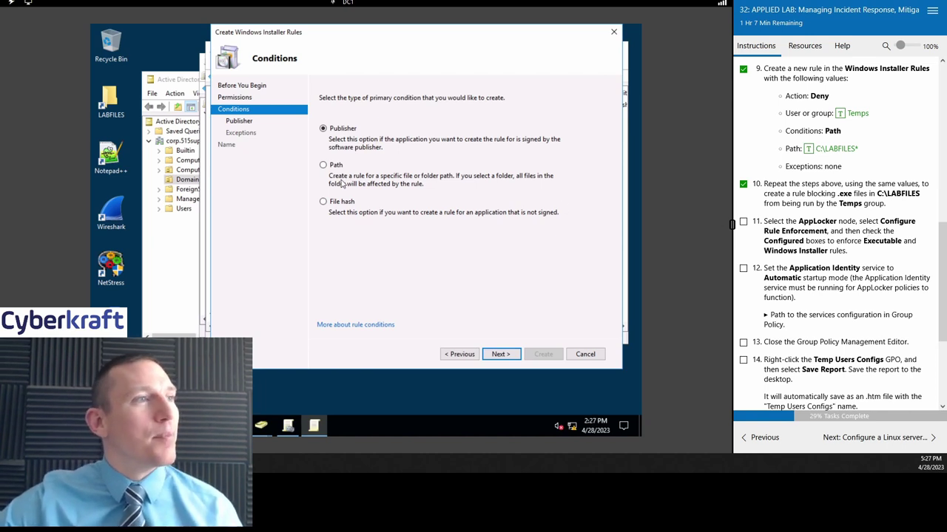
# Base the Windows Installer Deny rule on a Path condition set to C:\LABFILES*.
pyautogui.click(323, 165)
pyautogui.click(499, 354)
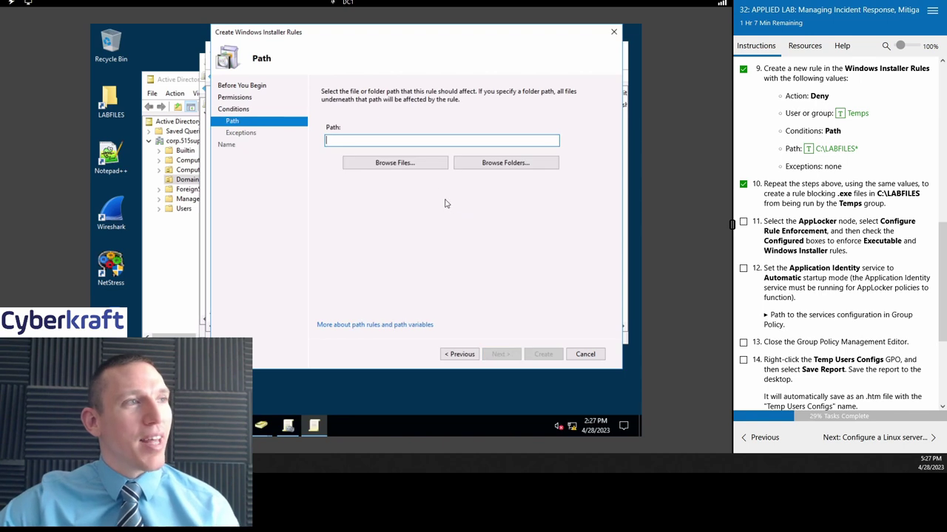
pyautogui.click(834, 149)
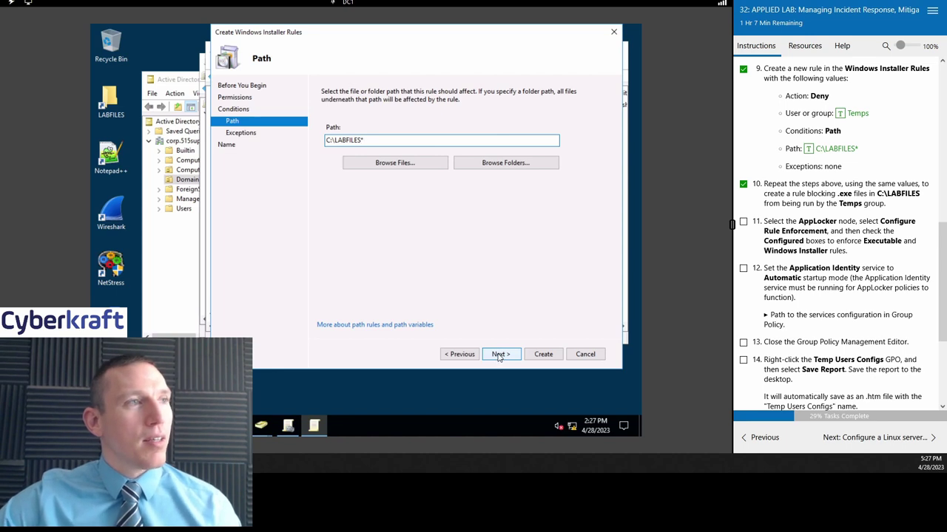
pyautogui.click(500, 354)
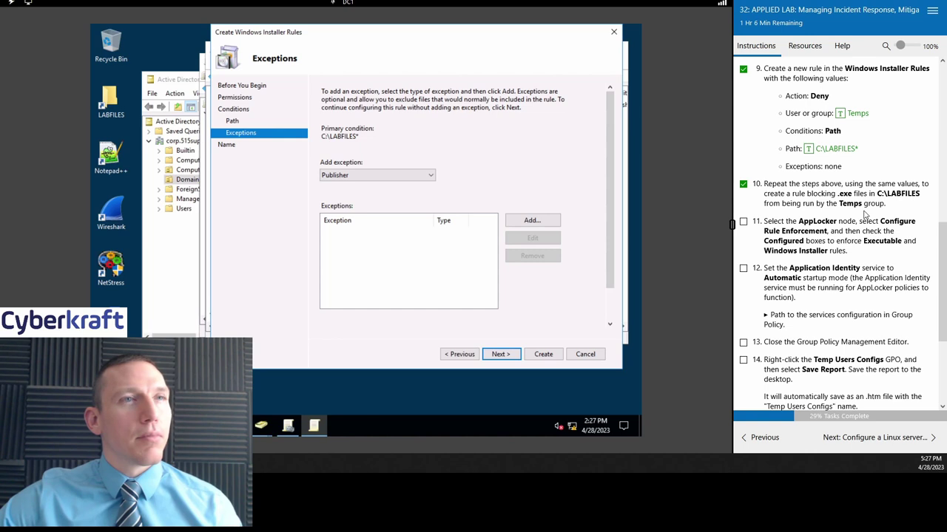
# Review the exception types without adding any, then step back to the Conditions page.
pyautogui.click(459, 354)
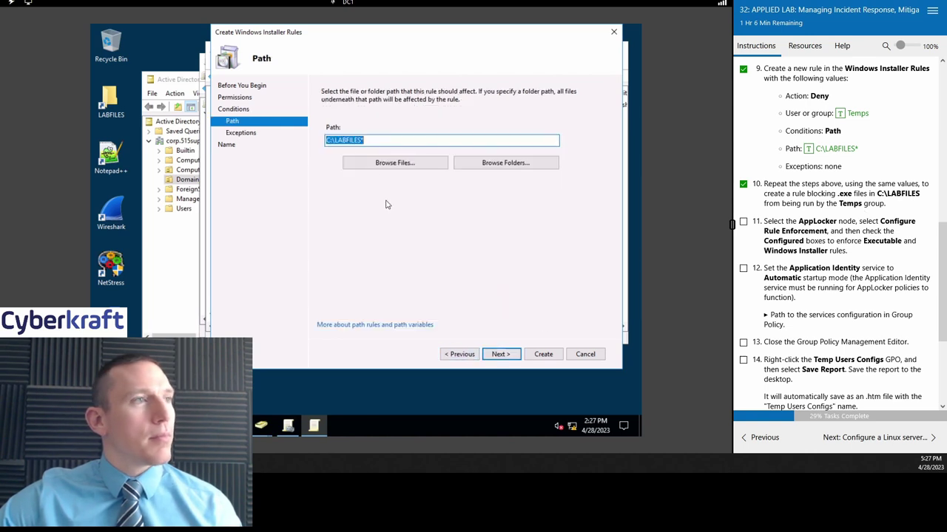
pyautogui.click(468, 357)
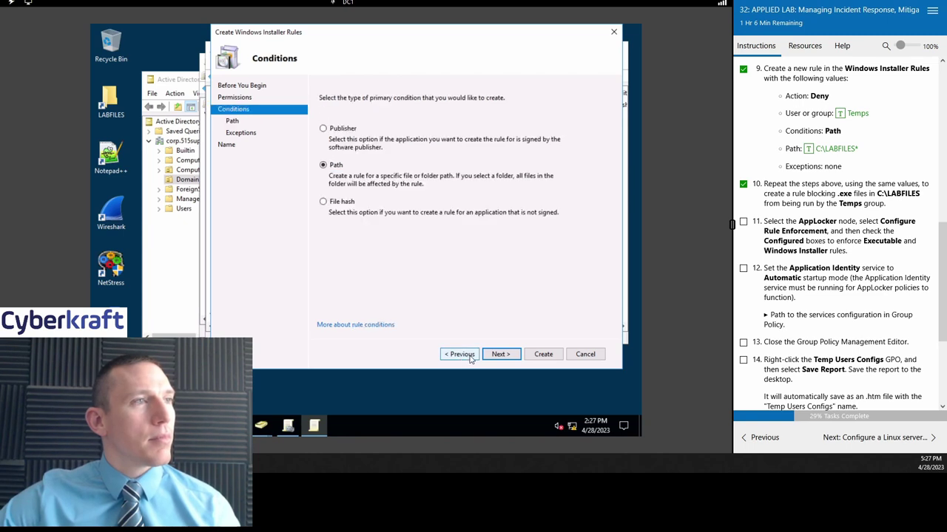
pyautogui.click(507, 356)
pyautogui.click(507, 356)
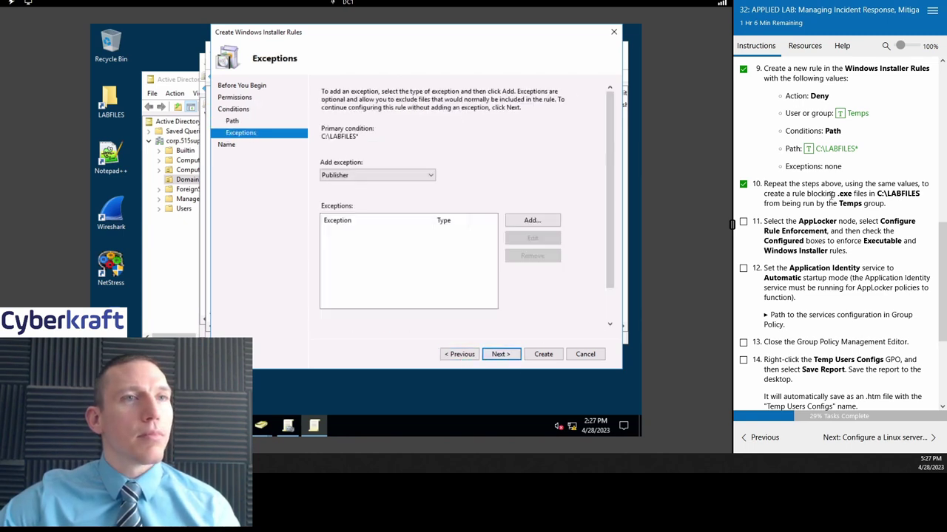
pyautogui.click(394, 178)
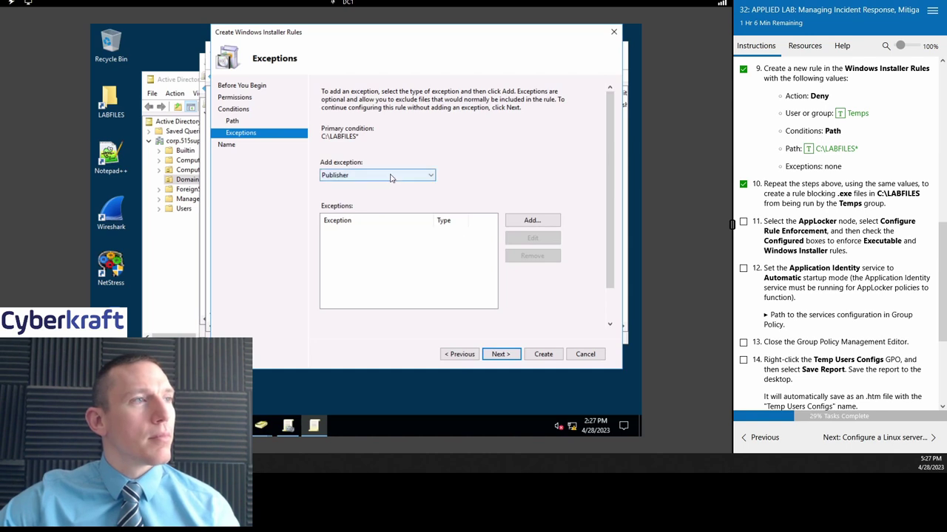
pyautogui.click(497, 179)
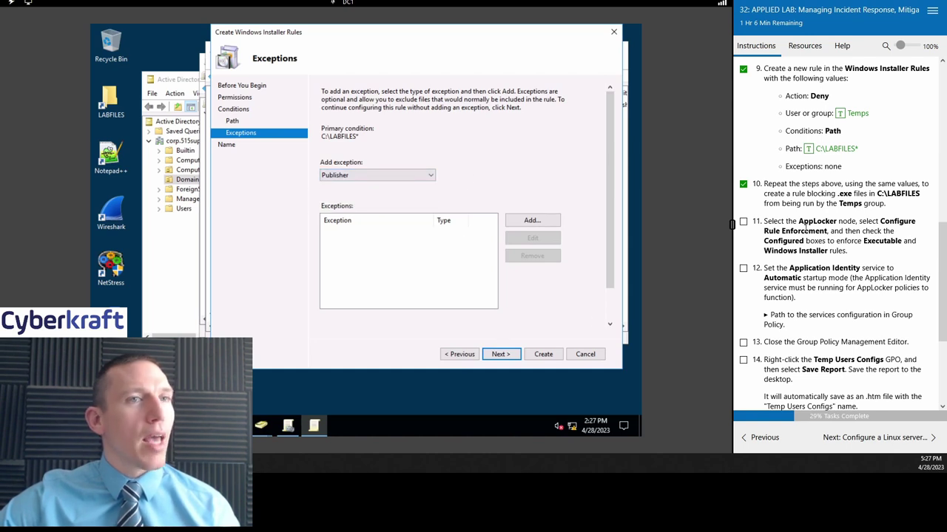
pyautogui.scroll(1, 839, 126)
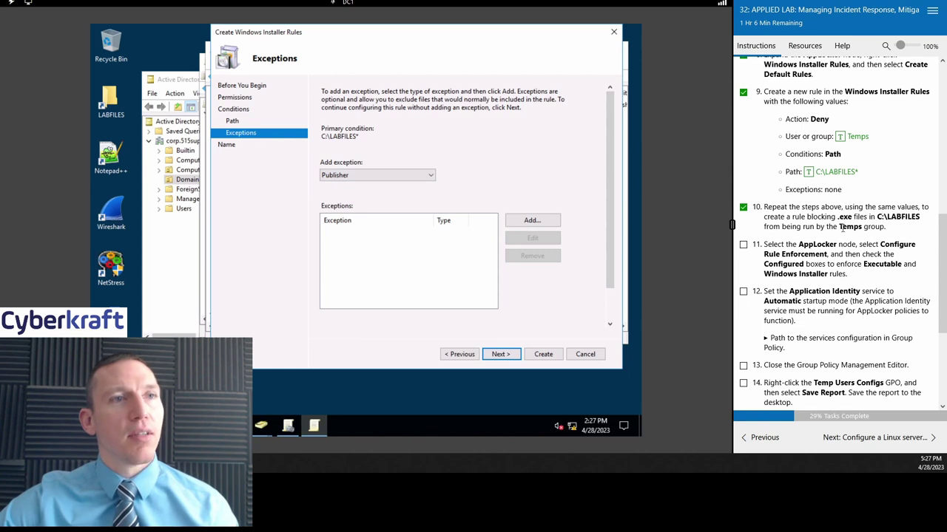
pyautogui.click(458, 355)
# Replace Everyone with the 515support\temps group in the rule's permissions and advance to Conditions.
pyautogui.click(459, 356)
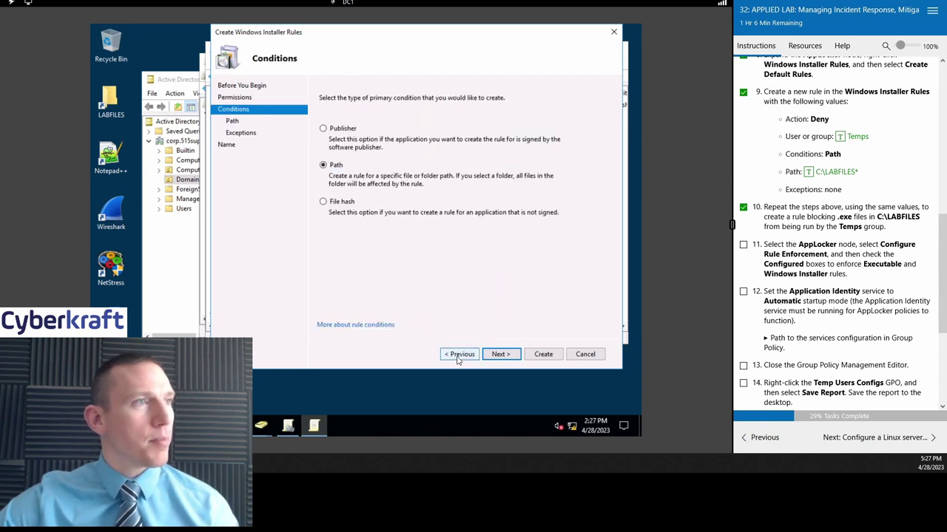
pyautogui.click(458, 356)
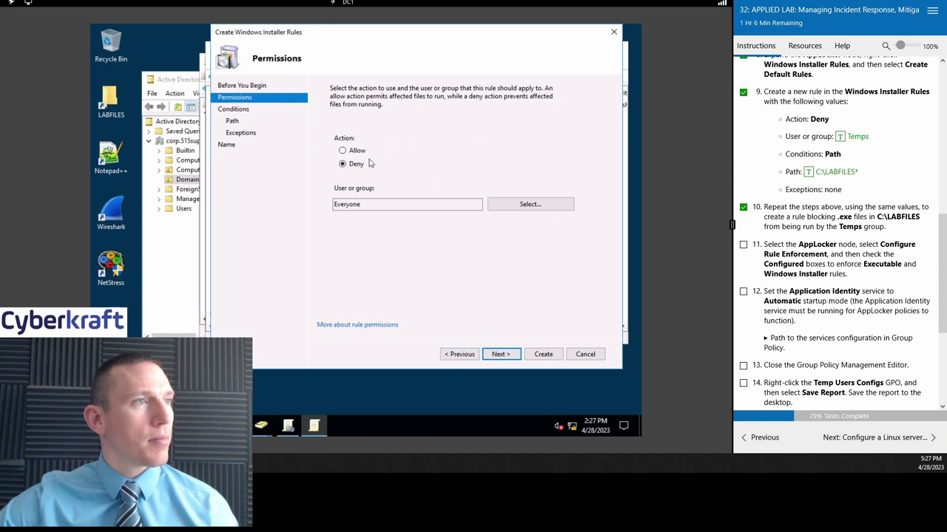
pyautogui.click(562, 211)
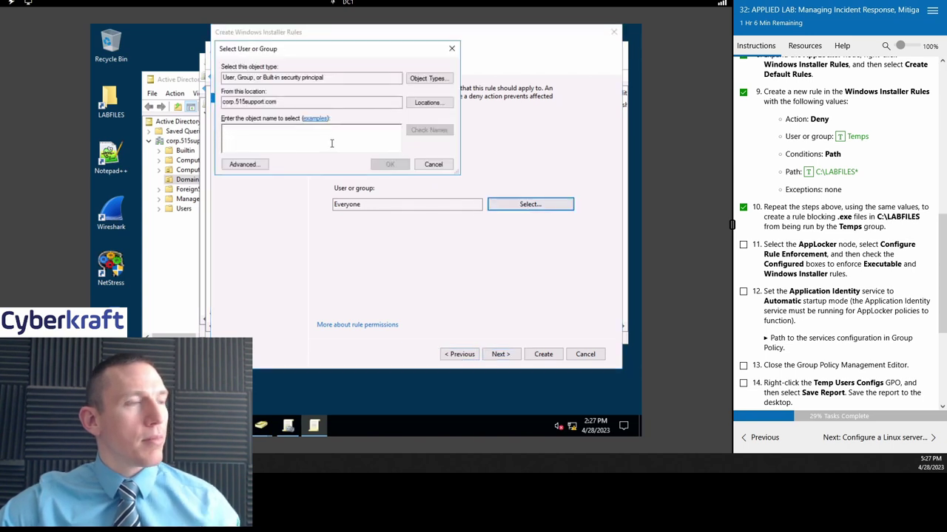
pyautogui.write('temps')
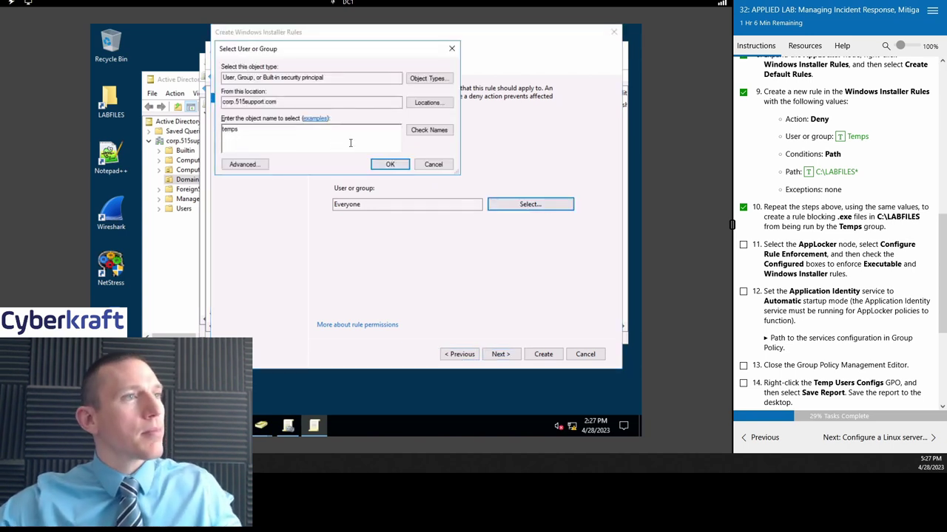
pyautogui.click(386, 165)
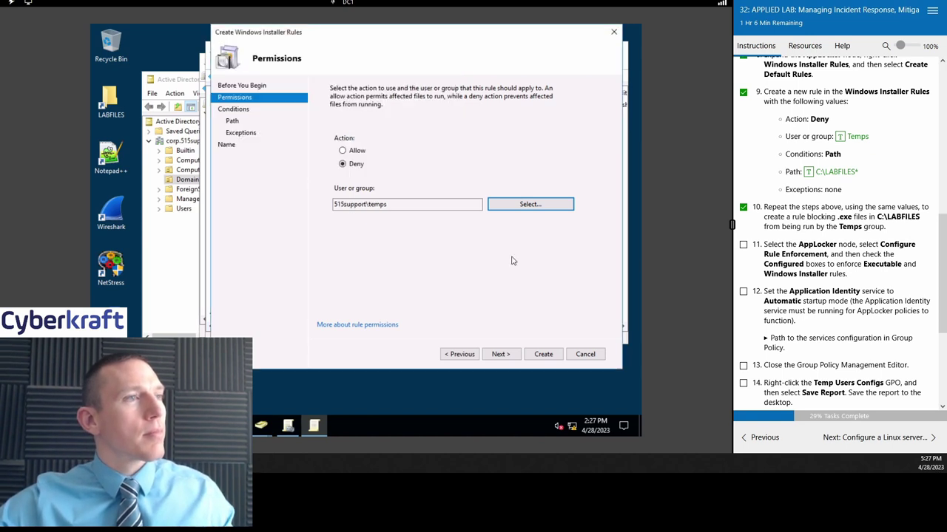
pyautogui.click(501, 354)
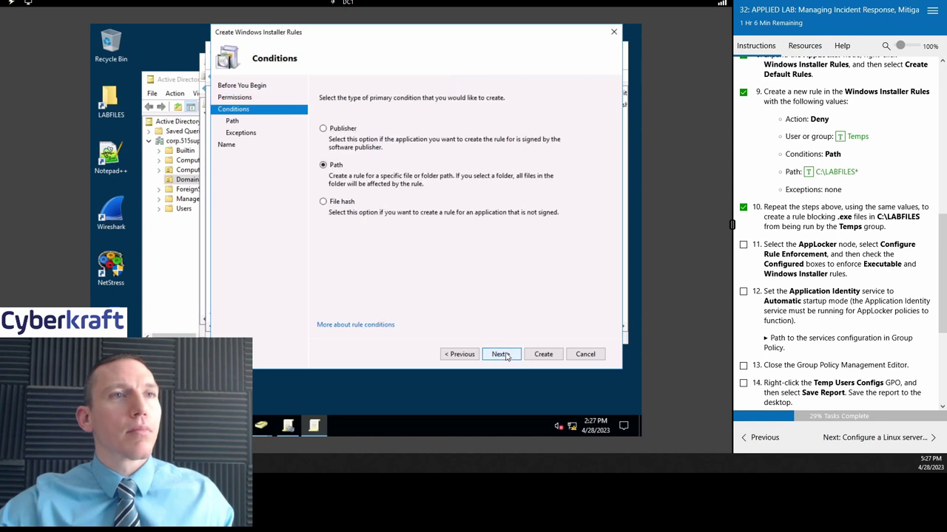
# Keep the C:\LABFILES* path, looking through Browse Files without selecting anything.
pyautogui.click(501, 354)
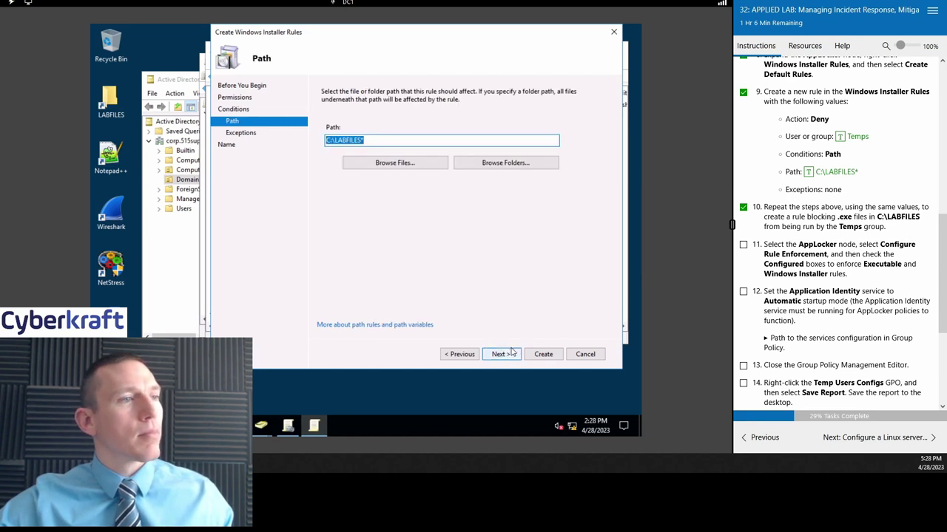
pyautogui.click(411, 164)
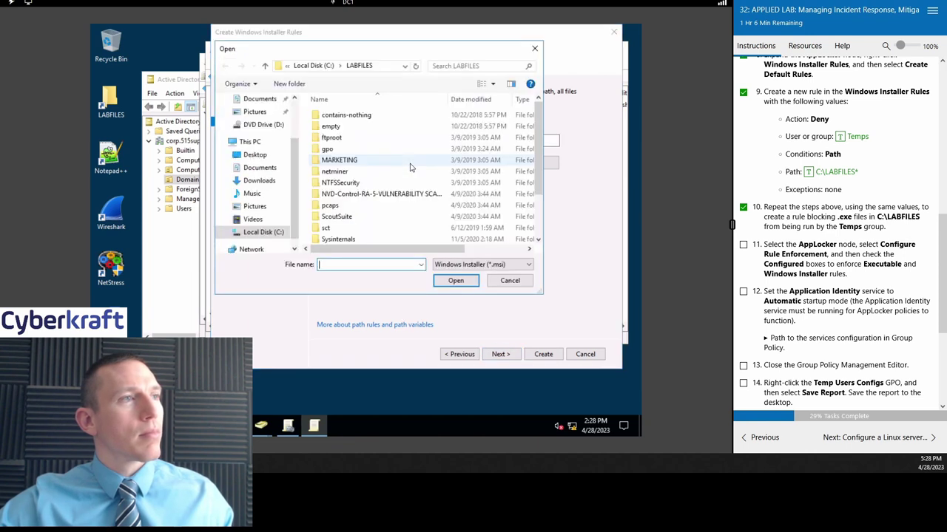
pyautogui.click(533, 47)
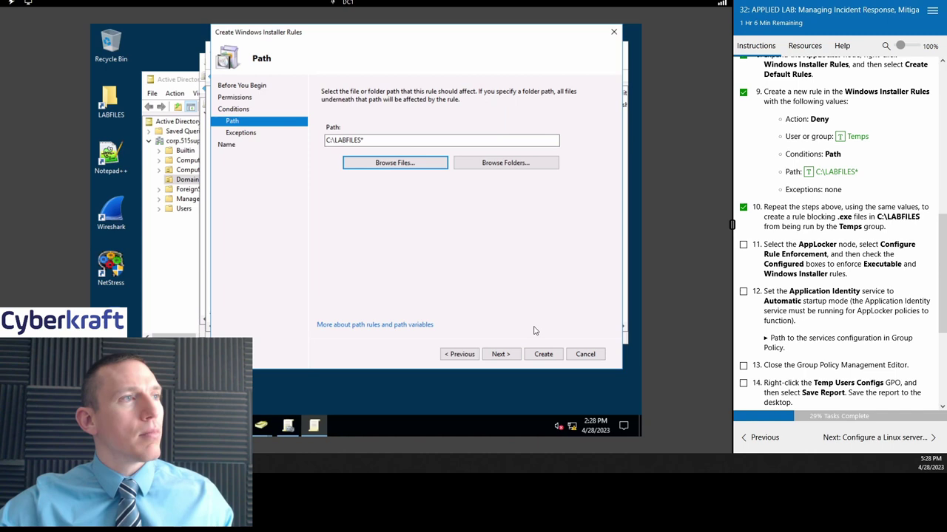
# Skip exceptions, accept the rule name, and create the Deny rule.
pyautogui.click(509, 355)
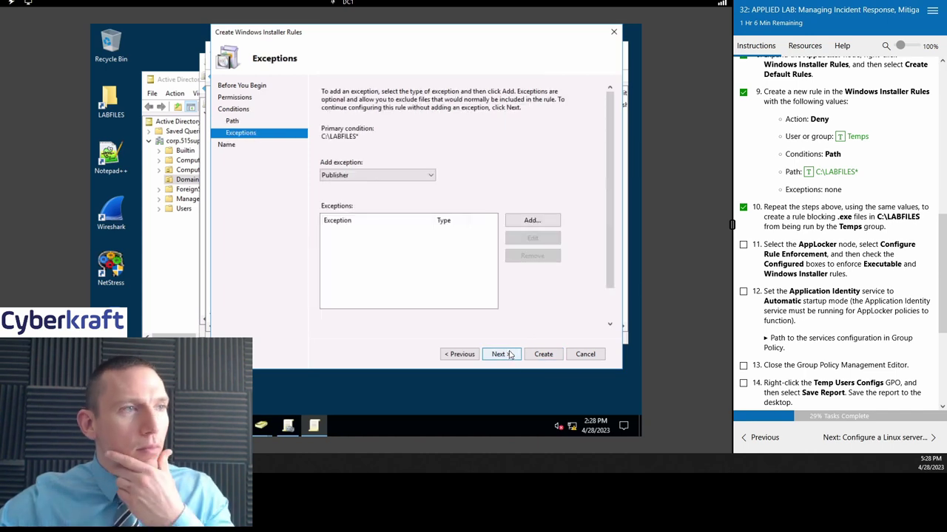
pyautogui.click(401, 176)
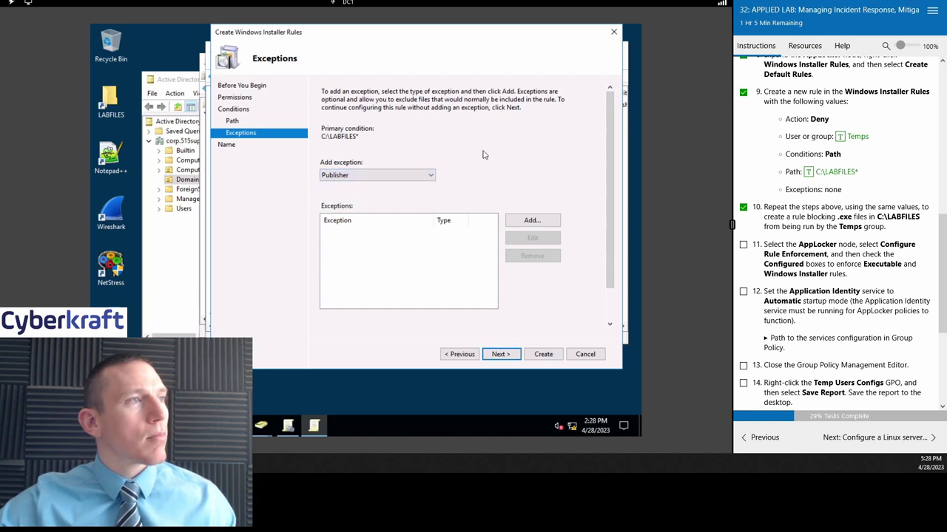
pyautogui.click(485, 154)
pyautogui.click(499, 355)
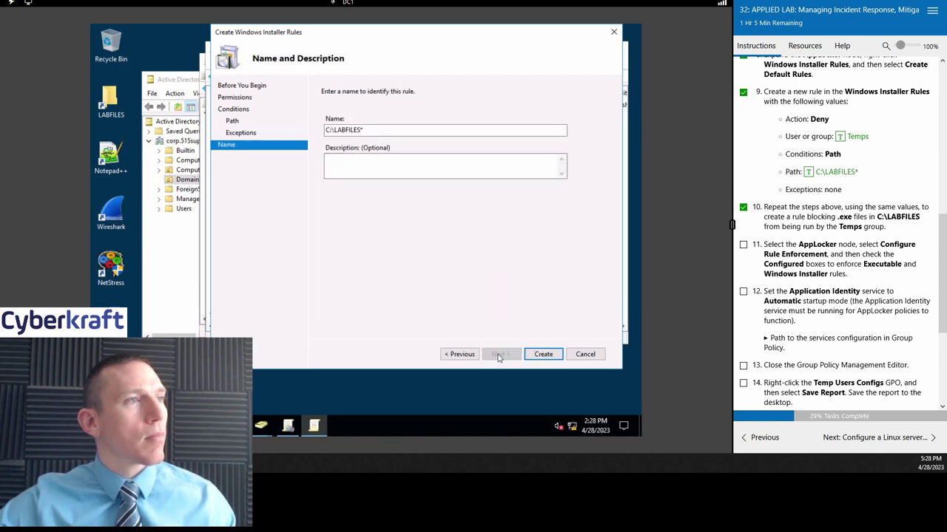
pyautogui.click(397, 161)
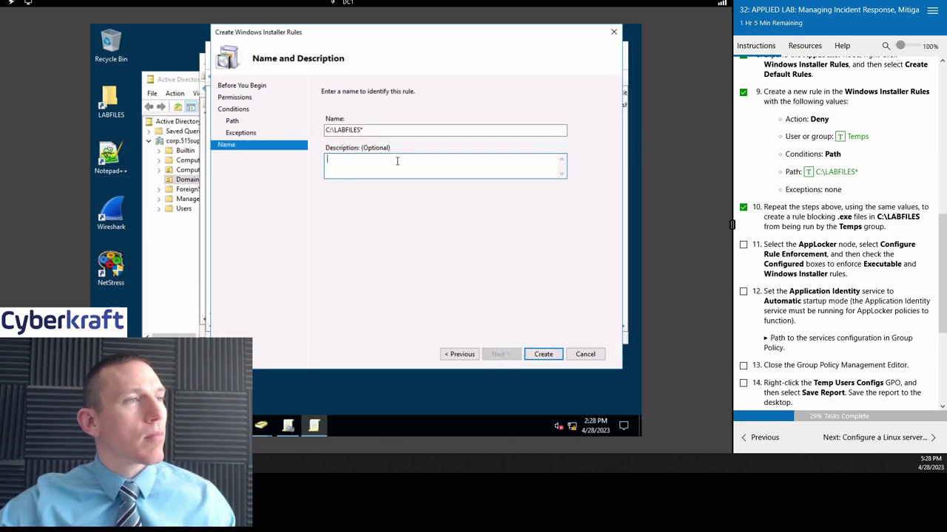
pyautogui.click(542, 355)
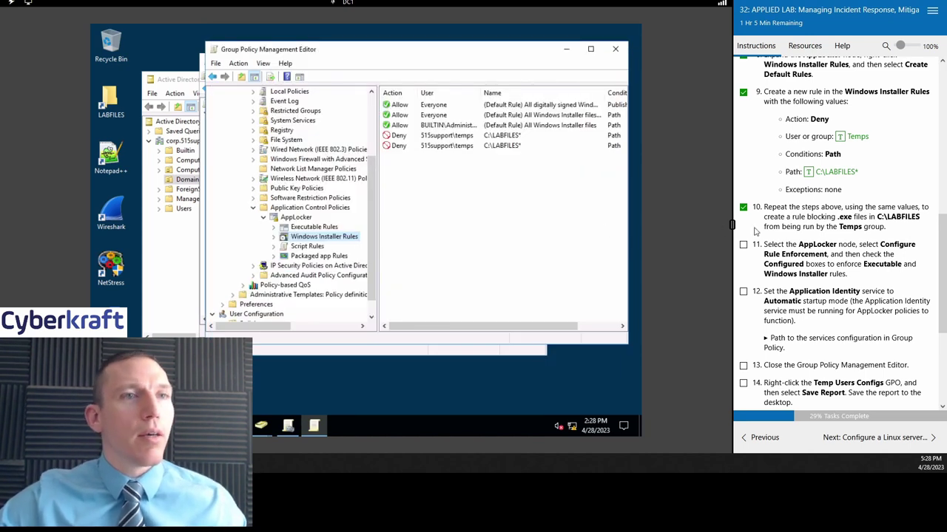
# Reposition and widen the policy editor so the Condition column fits, then tick step 11.
pyautogui.scroll(-1, 871, 224)
pyautogui.scroll(-1, 871, 224)
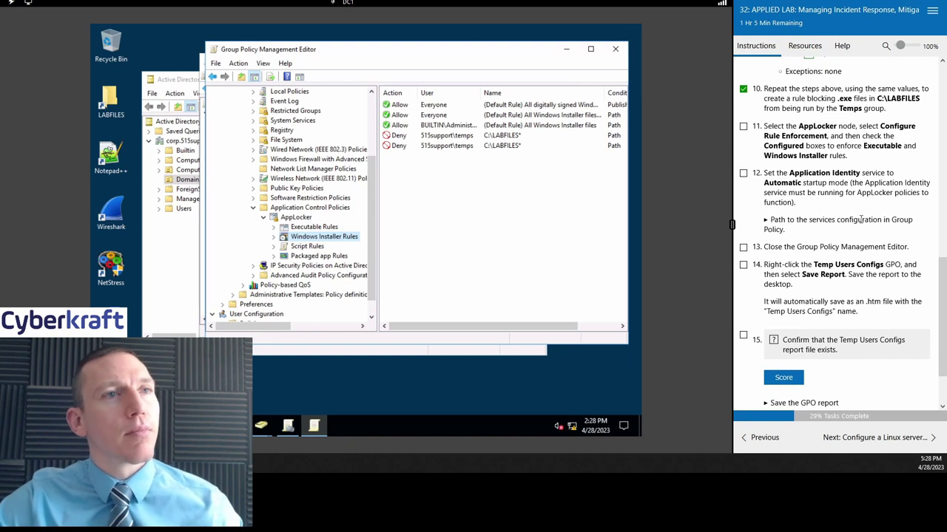
pyautogui.moveTo(530, 52); pyautogui.dragTo(508, 57)
pyautogui.moveTo(612, 154); pyautogui.dragTo(625, 154)
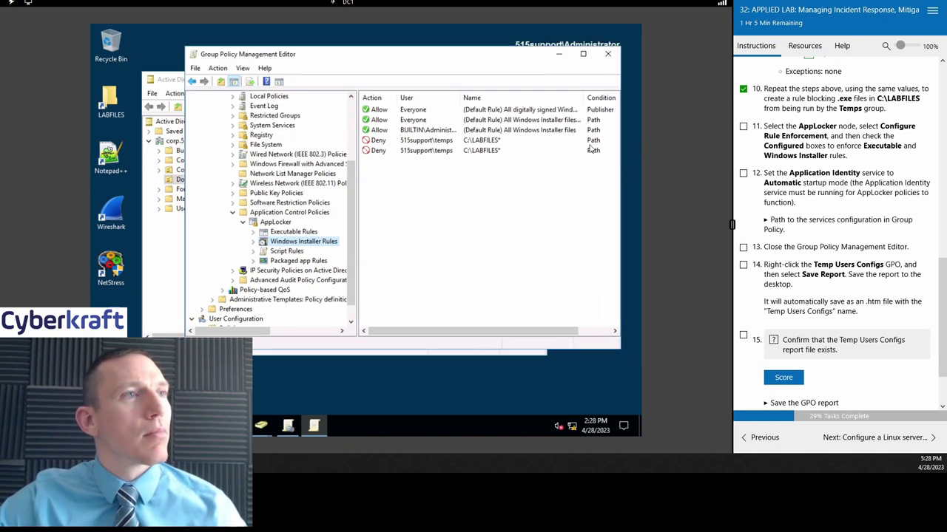
pyautogui.click(743, 126)
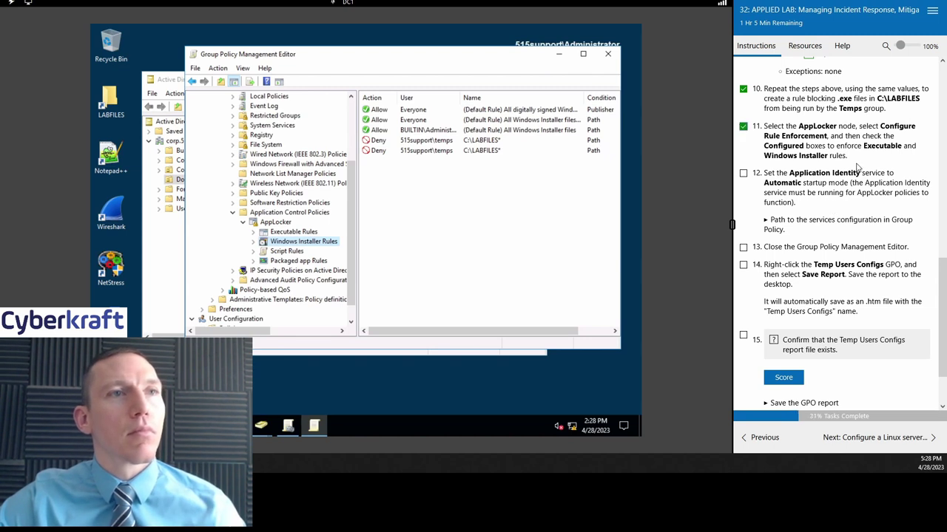
# Dismiss the first Deny rule's context menu and show the AppLocker overview.
pyautogui.rightClick(421, 142)
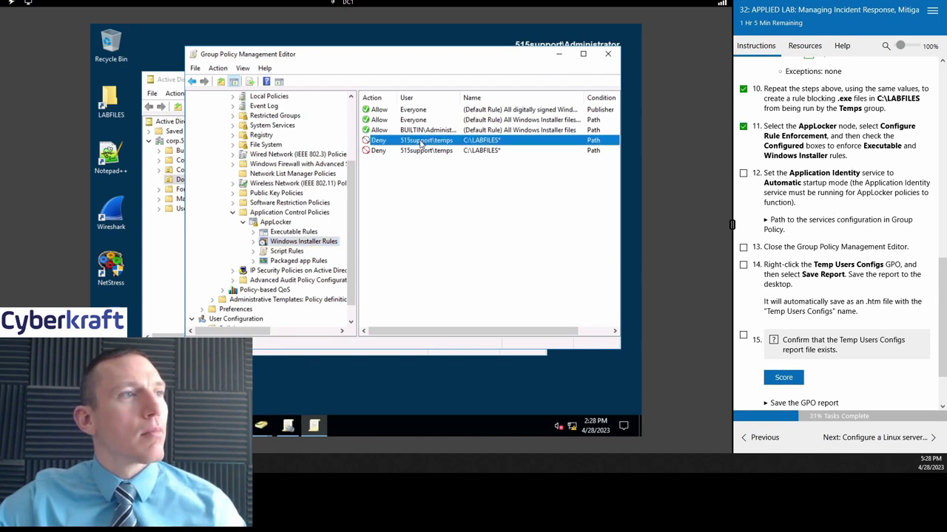
pyautogui.click(412, 210)
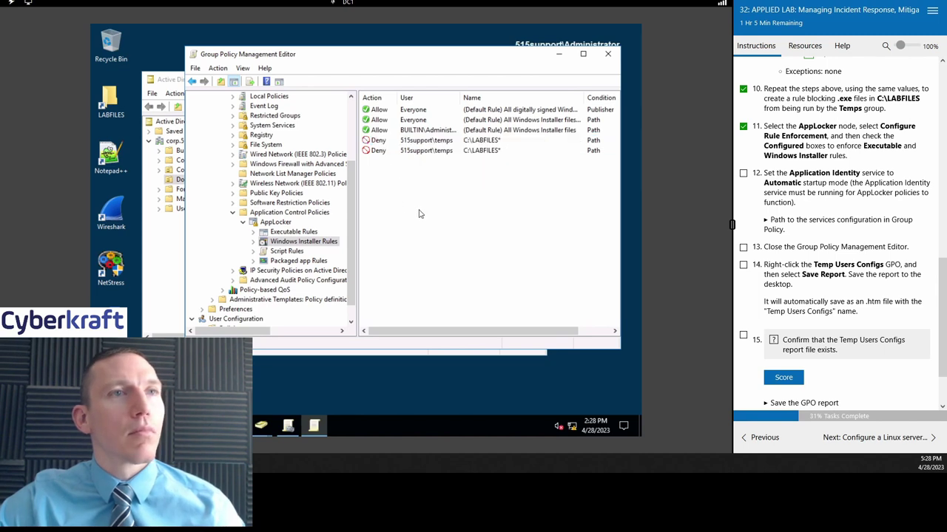
pyautogui.click(275, 222)
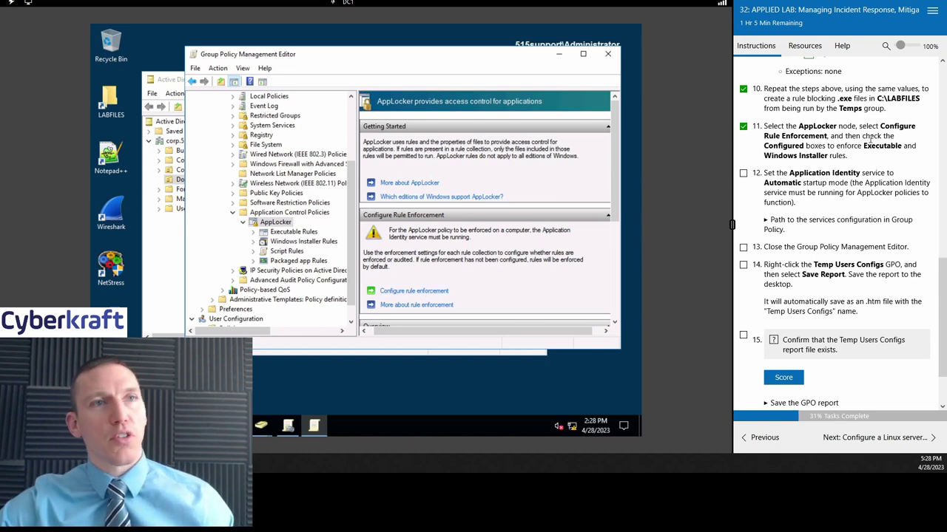
# Configure AppLocker enforcement to Enforce rules for Executable and Windows Installer rules, and apply.
pyautogui.click(409, 292)
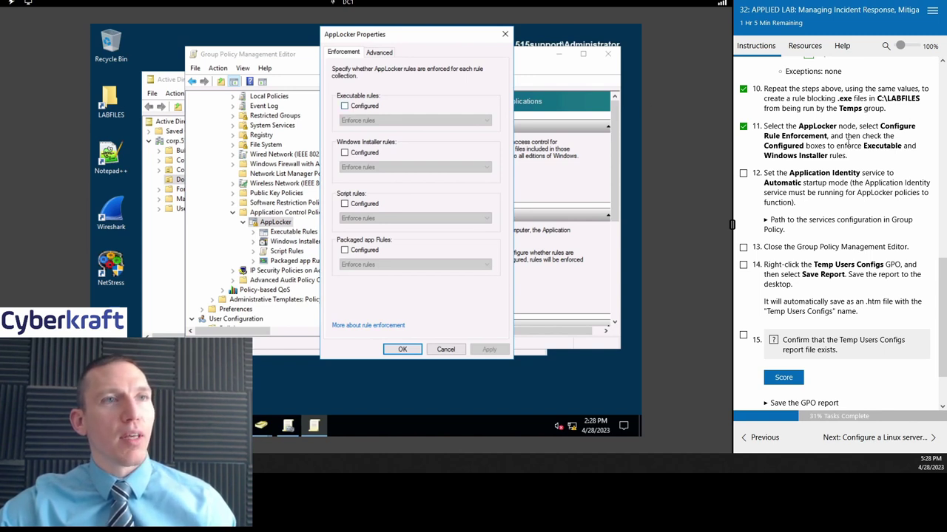
pyautogui.click(362, 107)
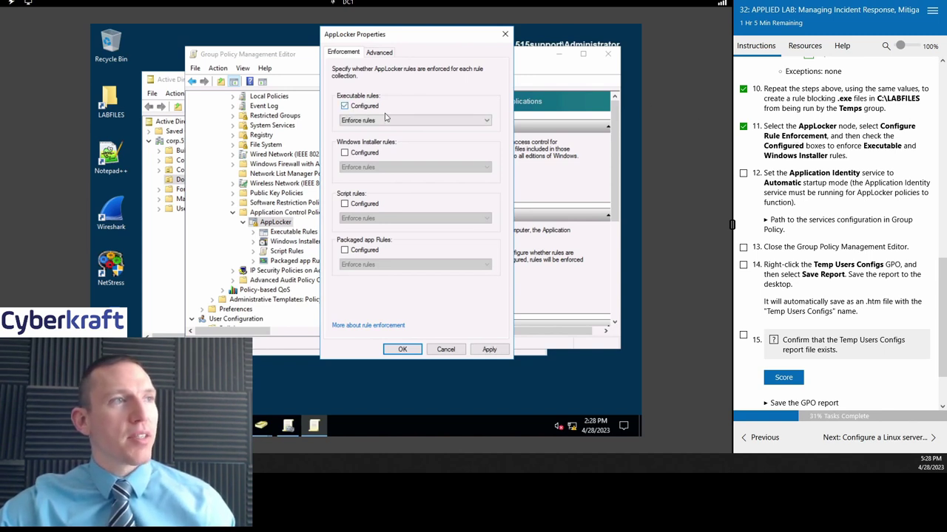
pyautogui.click(390, 121)
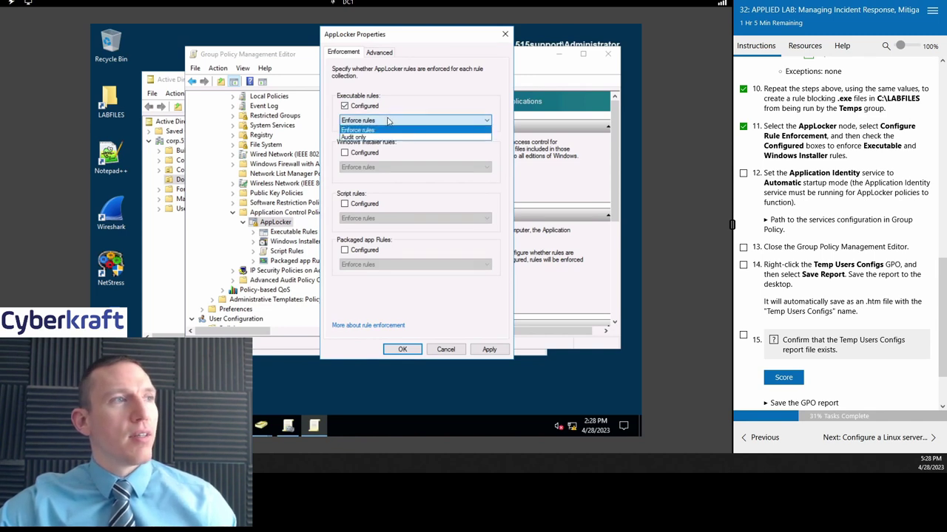
pyautogui.click(508, 103)
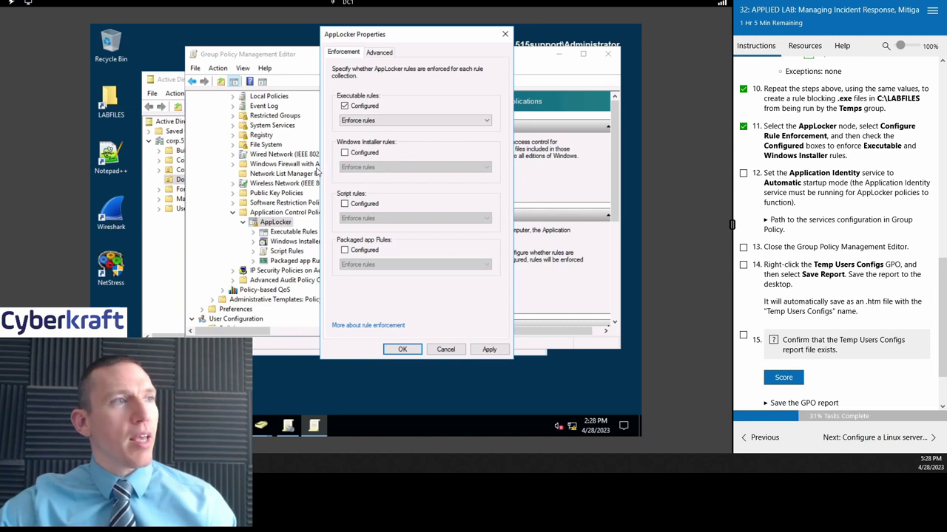
pyautogui.click(345, 153)
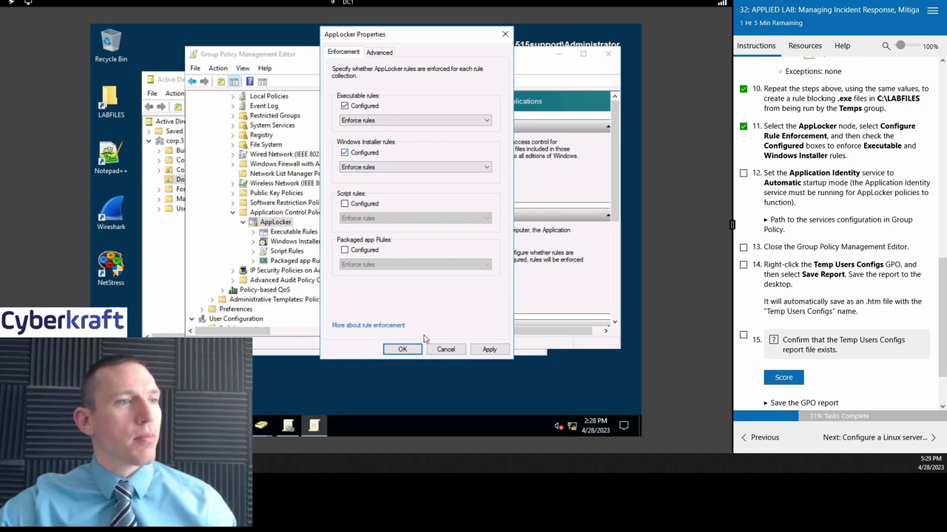
pyautogui.click(486, 350)
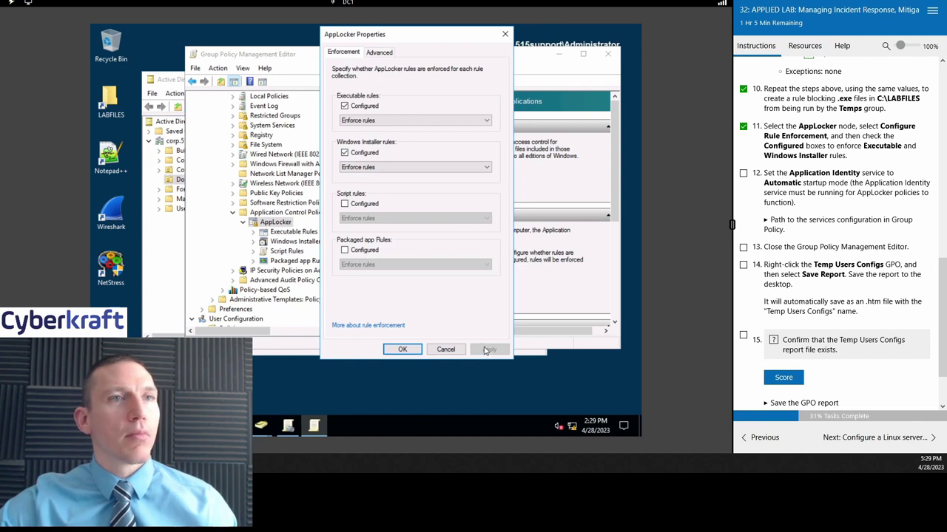
pyautogui.click(403, 350)
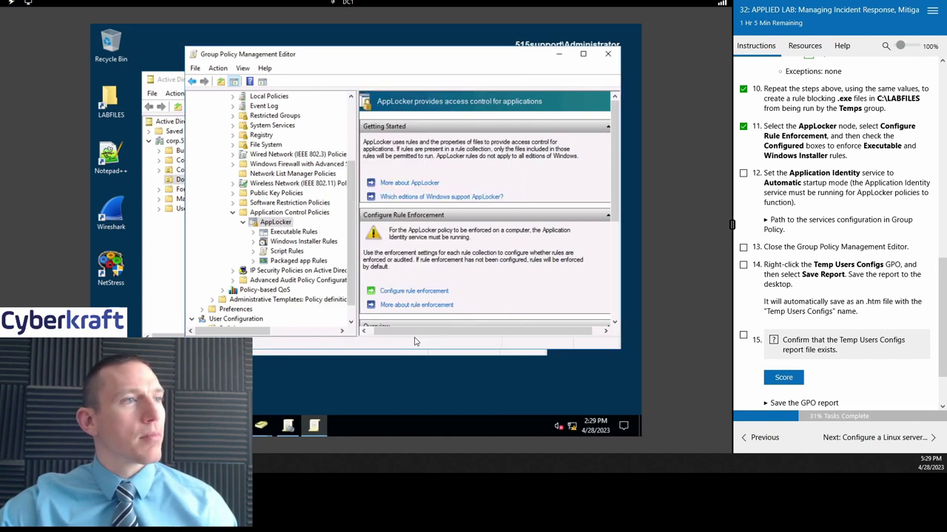
# Inspect the second Temps deny rule under Windows Installer Rules, then select Executable Rules.
pyautogui.click(293, 233)
pyautogui.click(292, 242)
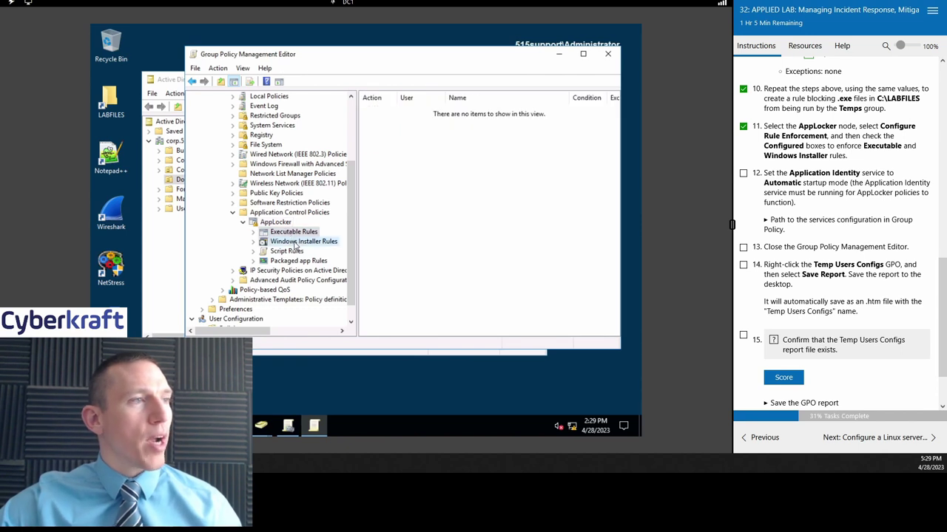
pyautogui.click(424, 153)
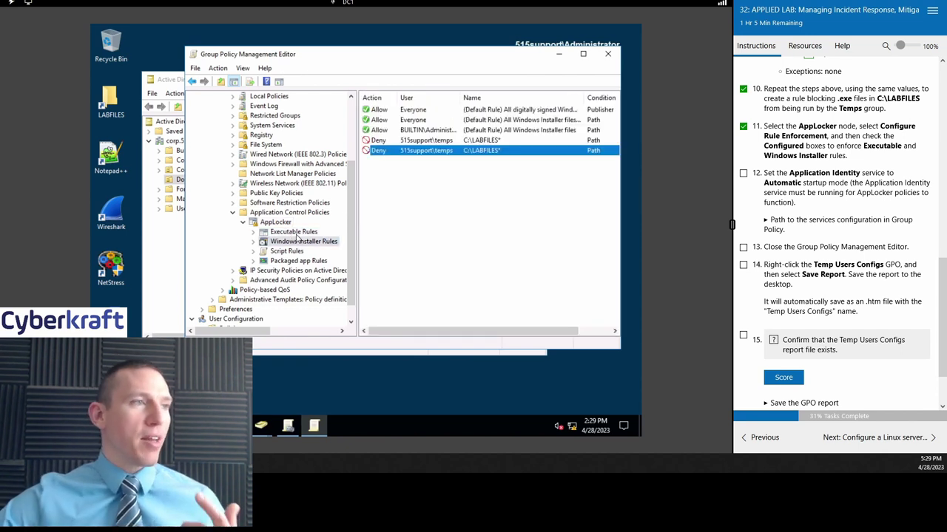
pyautogui.click(297, 234)
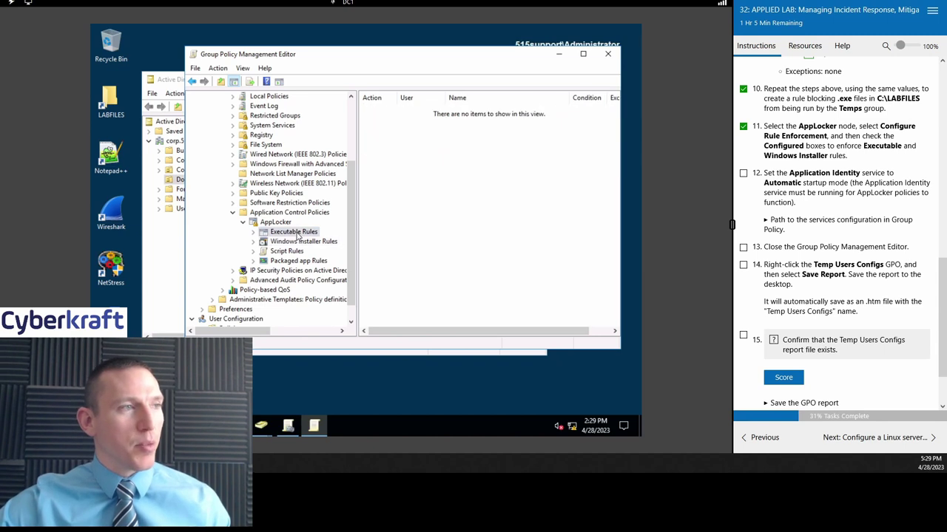
# Start a new Deny executable rule applying to the 515support\temps group.
pyautogui.rightClick(298, 235)
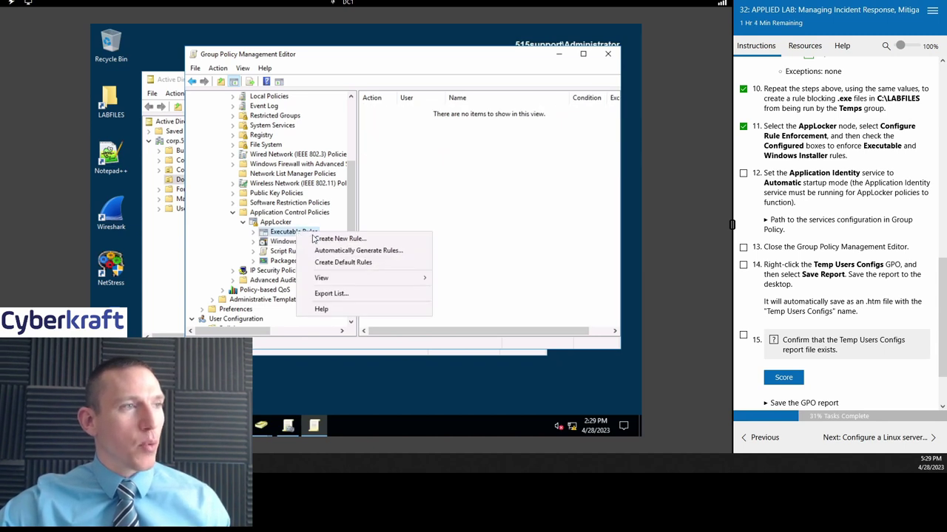
pyautogui.click(359, 240)
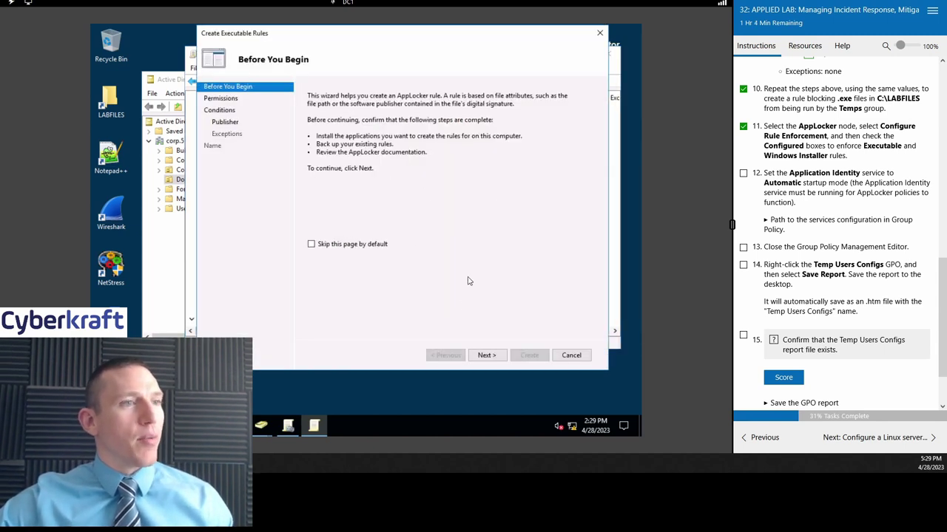
pyautogui.click(485, 355)
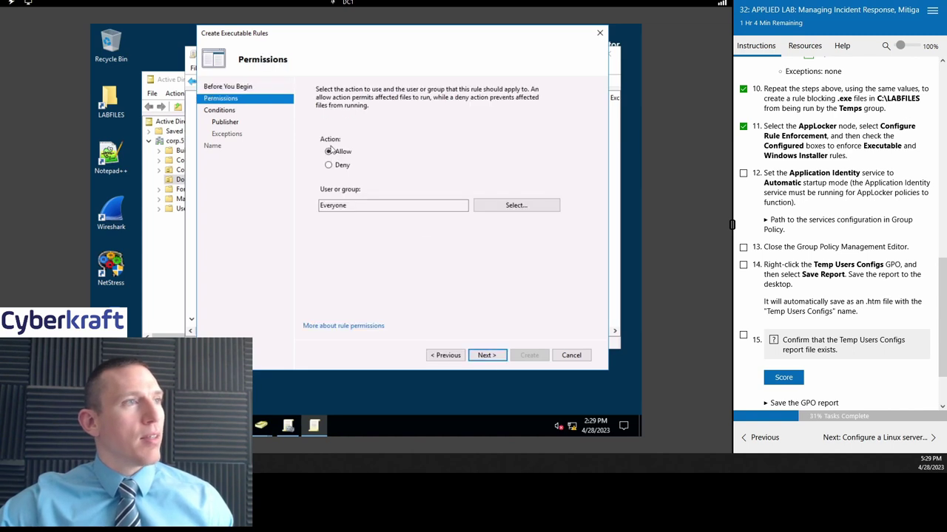
pyautogui.click(481, 208)
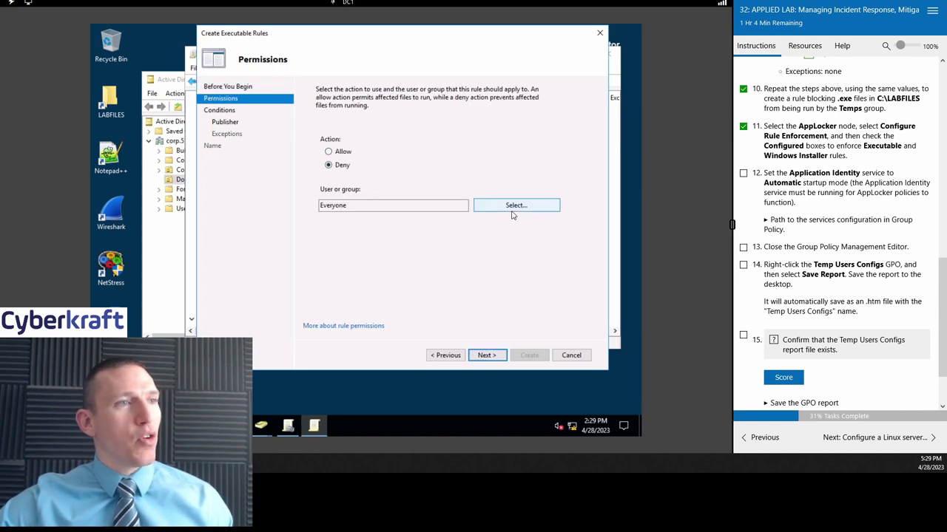
pyautogui.write('temp')
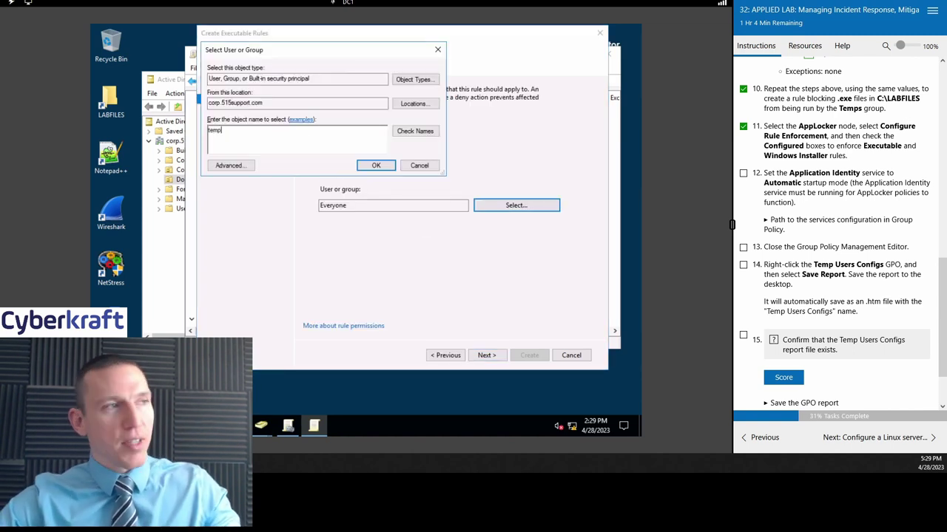
pyautogui.write('s')
pyautogui.click(415, 131)
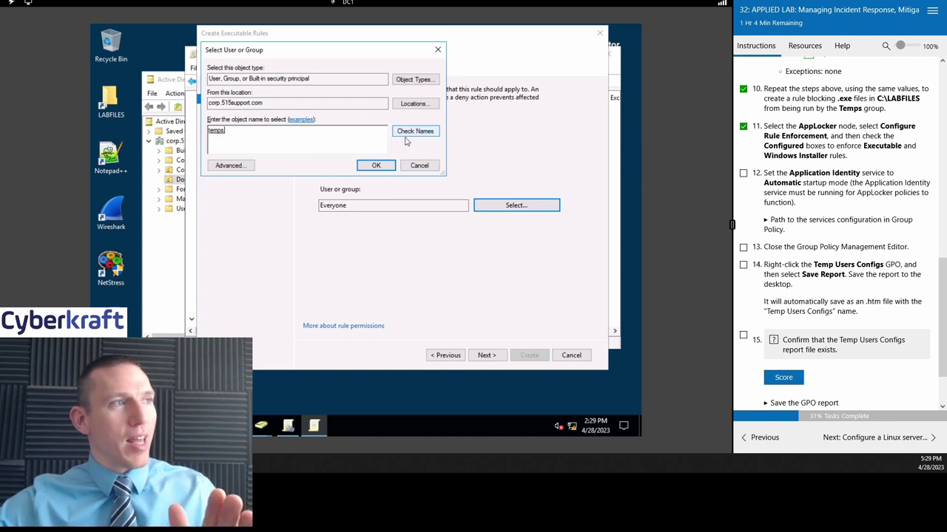
pyautogui.click(376, 165)
pyautogui.click(485, 355)
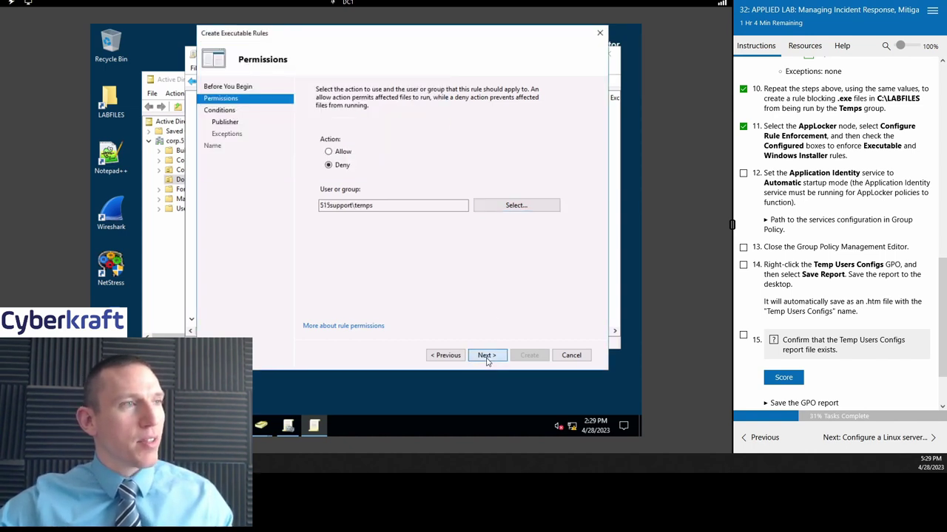
# Give it a C:\LABFILES* Path condition, create it without exceptions, and decline default rules.
pyautogui.click(309, 167)
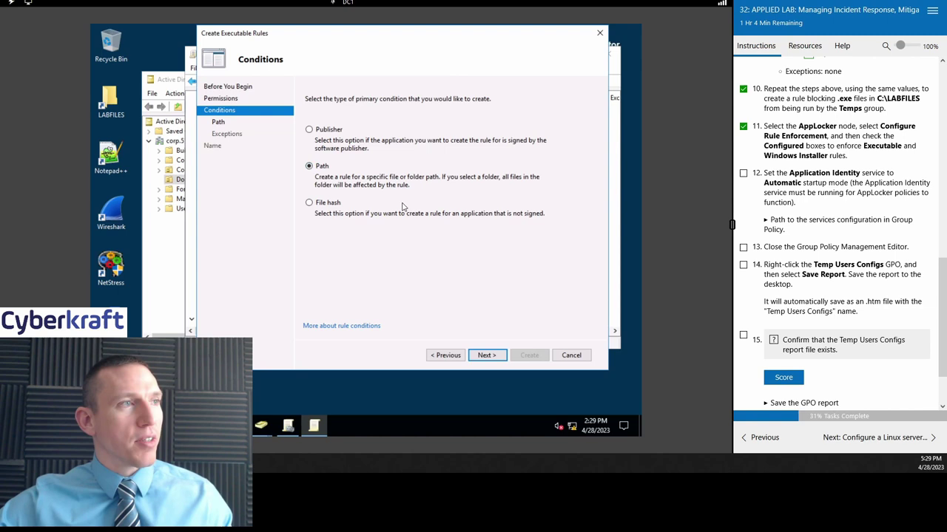
pyautogui.click(485, 355)
pyautogui.scroll(3, 858, 154)
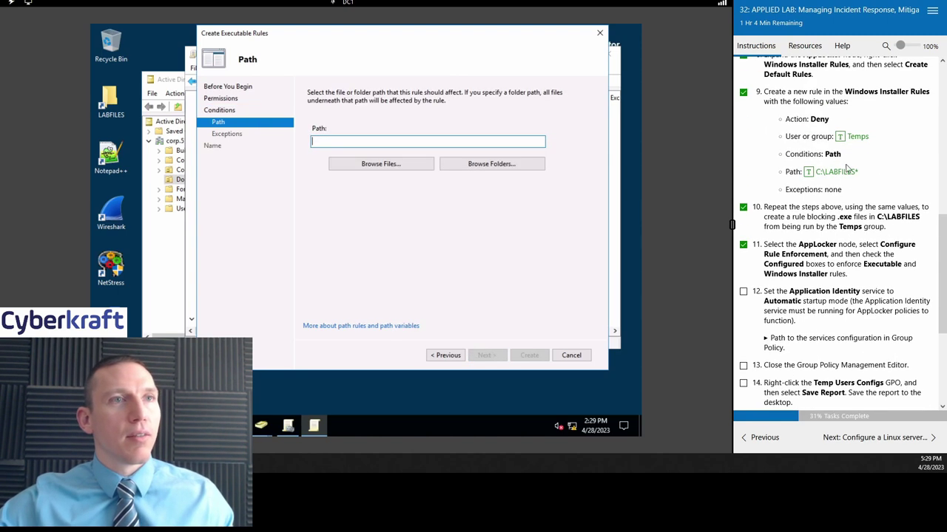
pyautogui.click(835, 172)
pyautogui.click(482, 353)
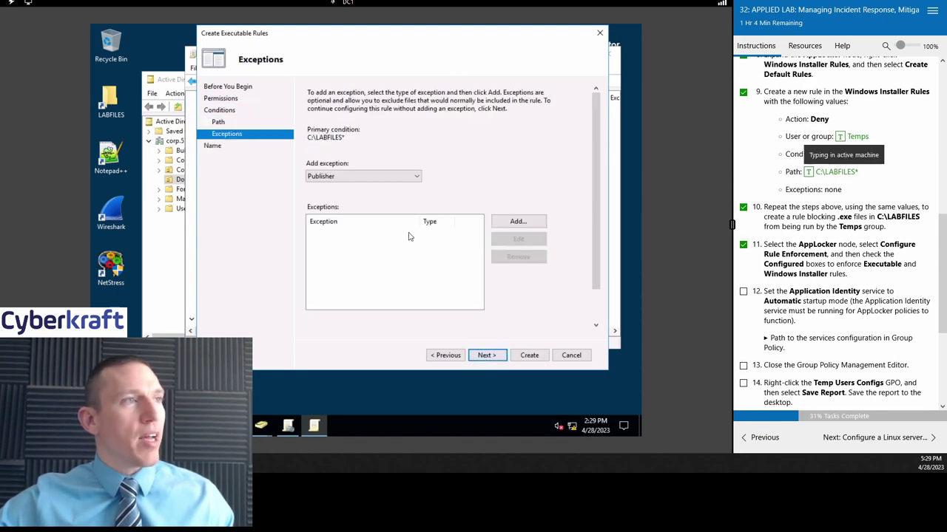
pyautogui.click(488, 355)
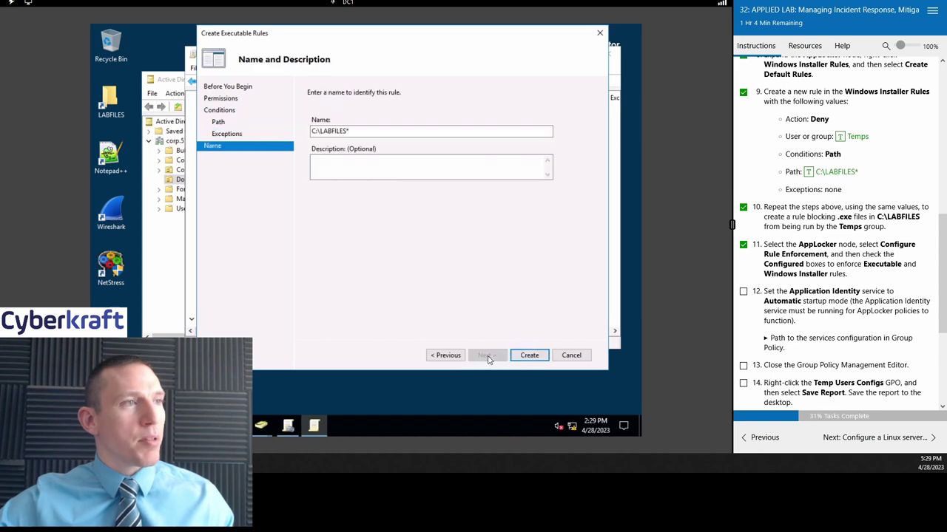
pyautogui.click(528, 355)
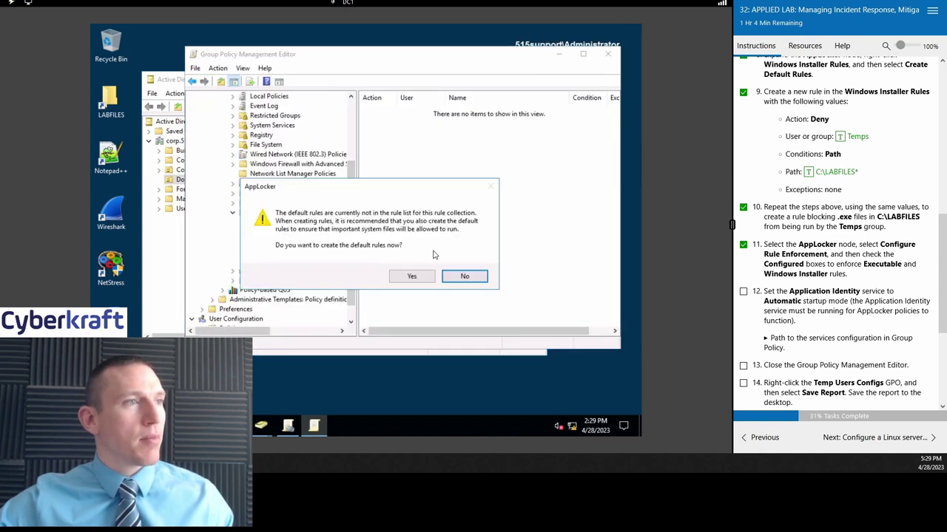
pyautogui.click(466, 277)
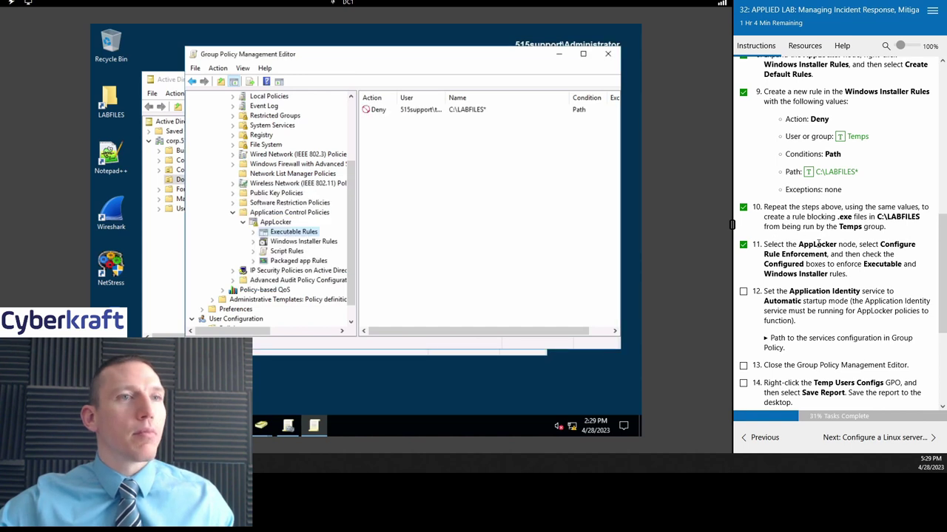
# Create the three default executable Allow rules and widen the User column to read group names.
pyautogui.rightClick(293, 234)
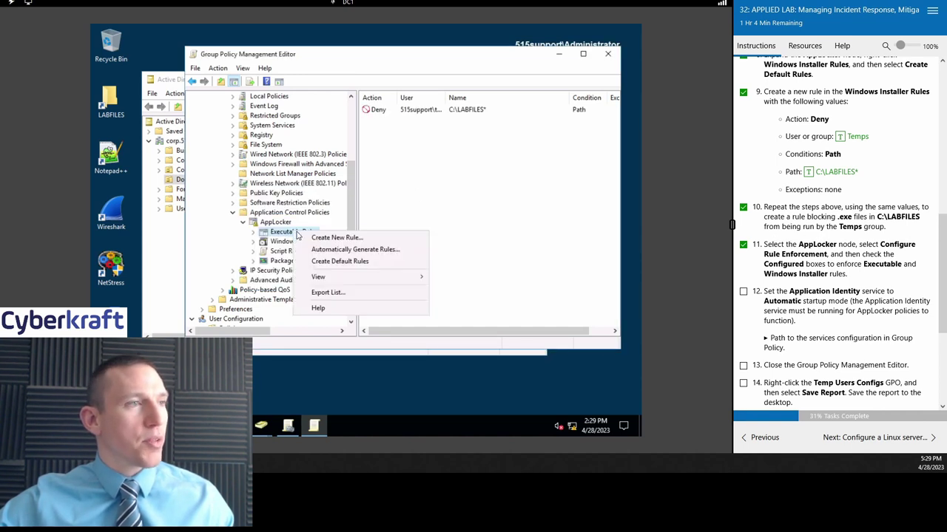
pyautogui.click(346, 262)
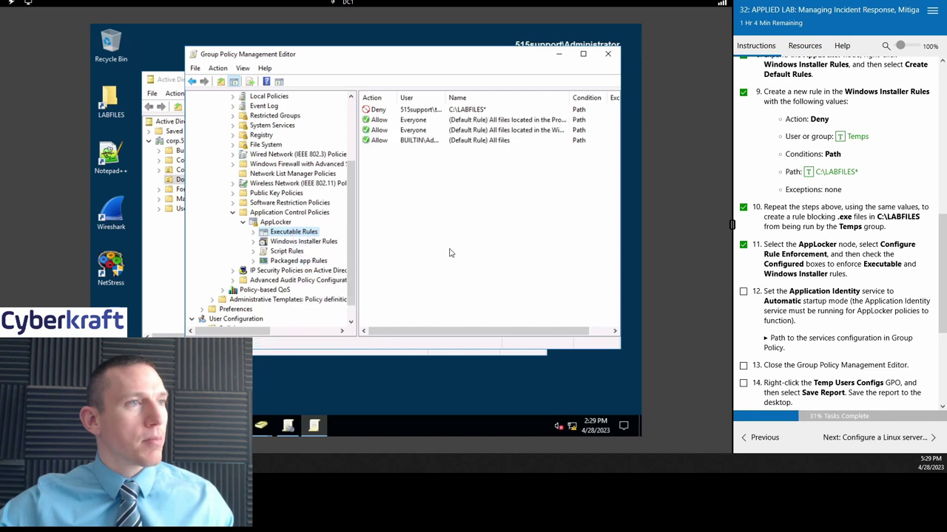
pyautogui.click(453, 111)
pyautogui.moveTo(447, 97); pyautogui.dragTo(460, 97)
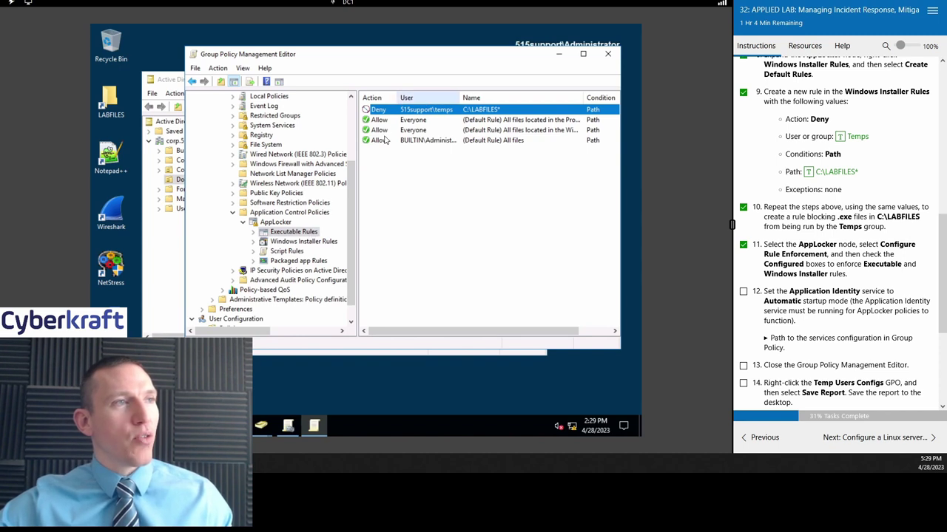
# Check the Windows Installer rules, return to Executable Rules, then show the AppLocker overview.
pyautogui.click(296, 242)
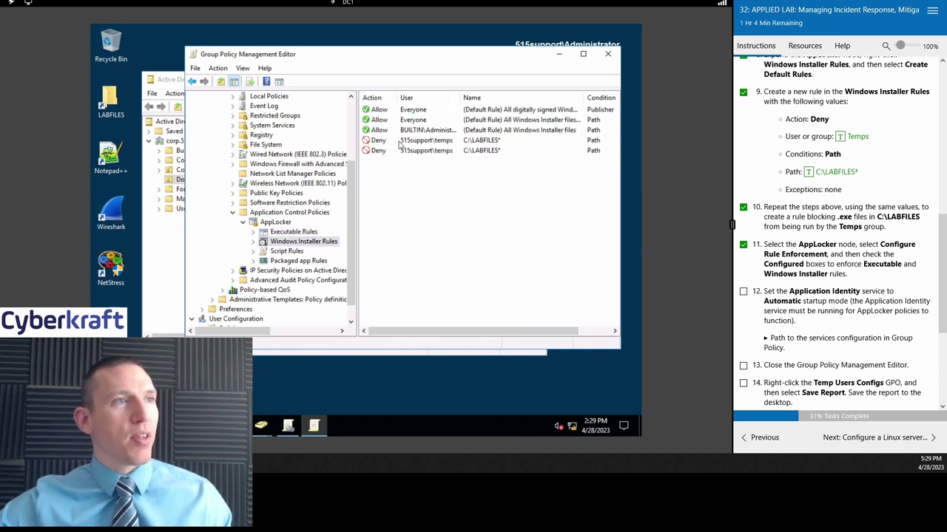
pyautogui.click(293, 232)
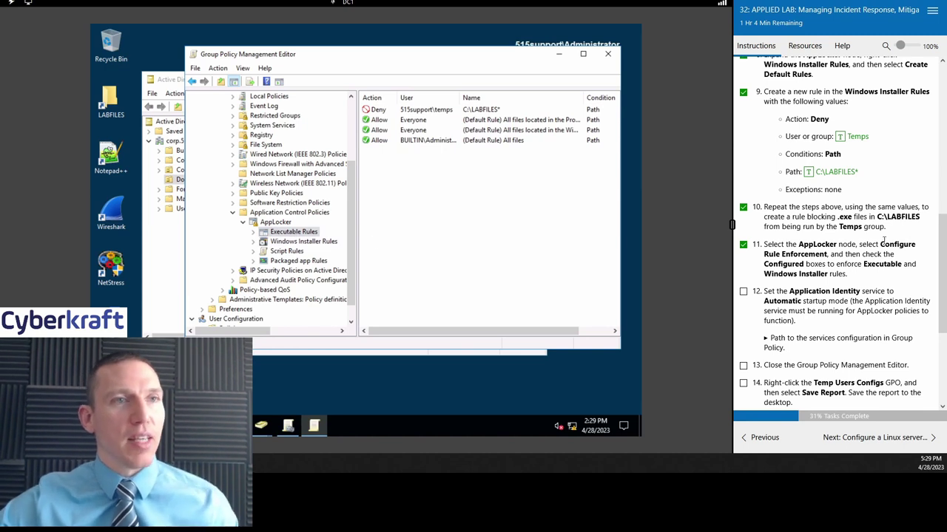
pyautogui.scroll(-3, 884, 240)
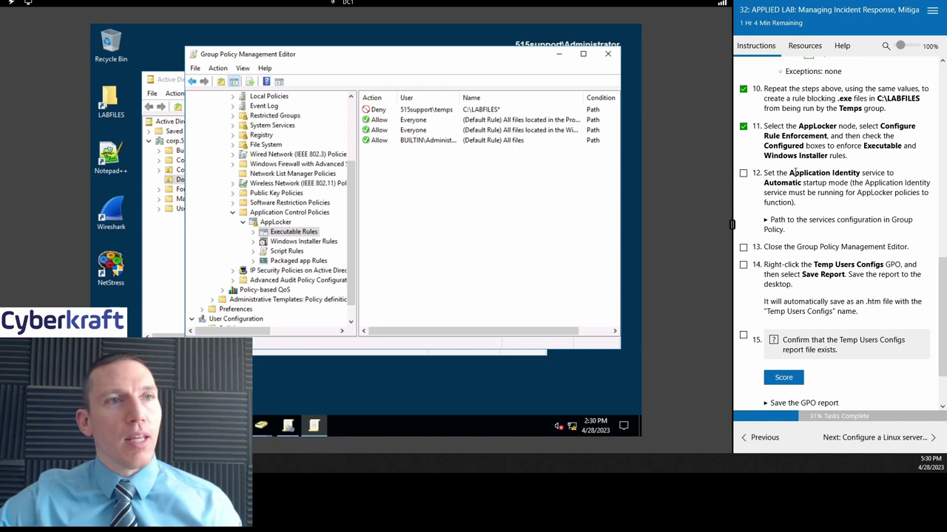
pyautogui.click(275, 222)
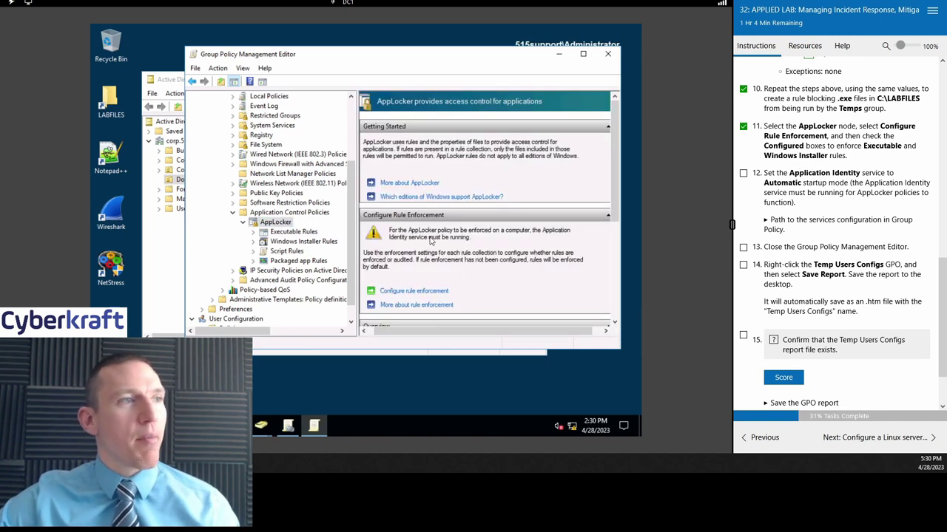
pyautogui.click(414, 291)
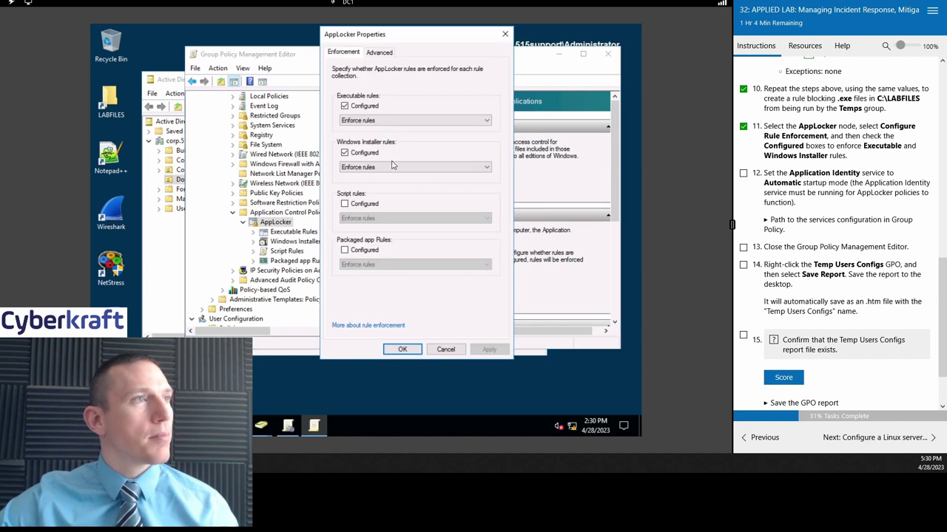
pyautogui.click(378, 52)
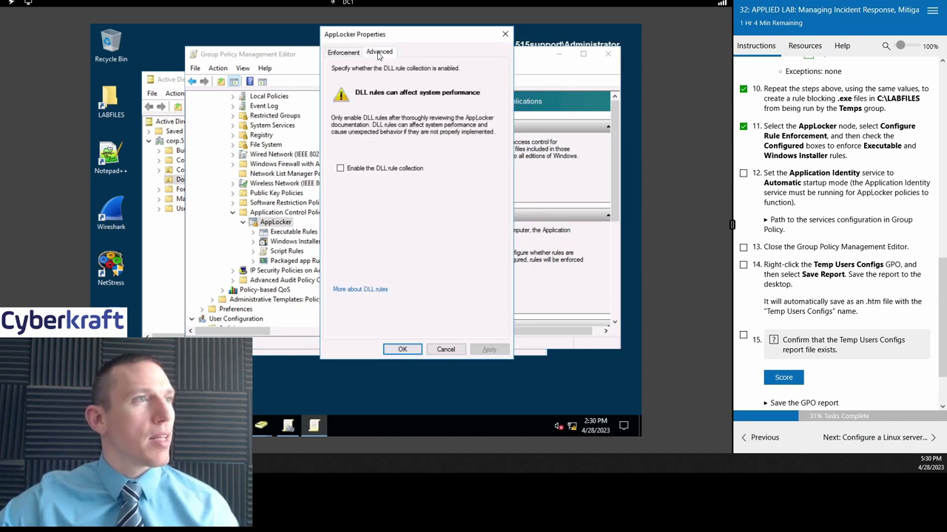
pyautogui.click(346, 52)
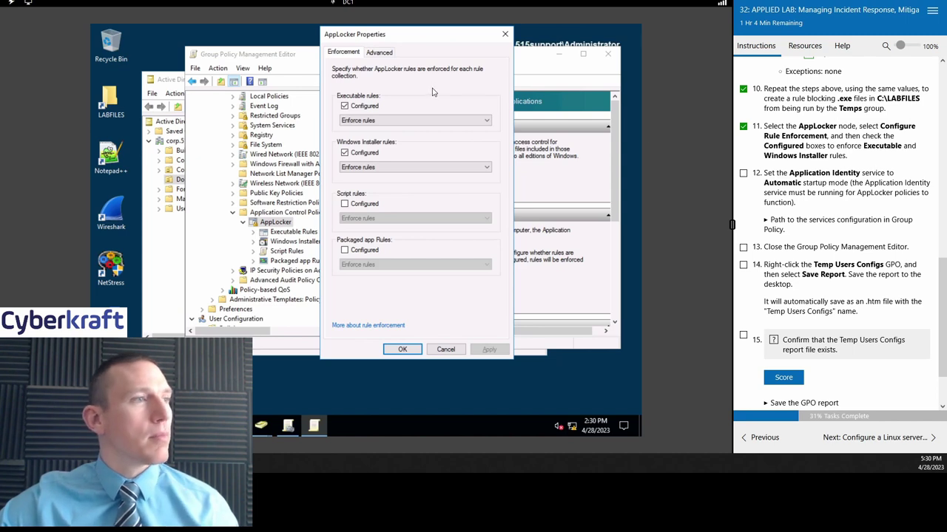
pyautogui.click(505, 34)
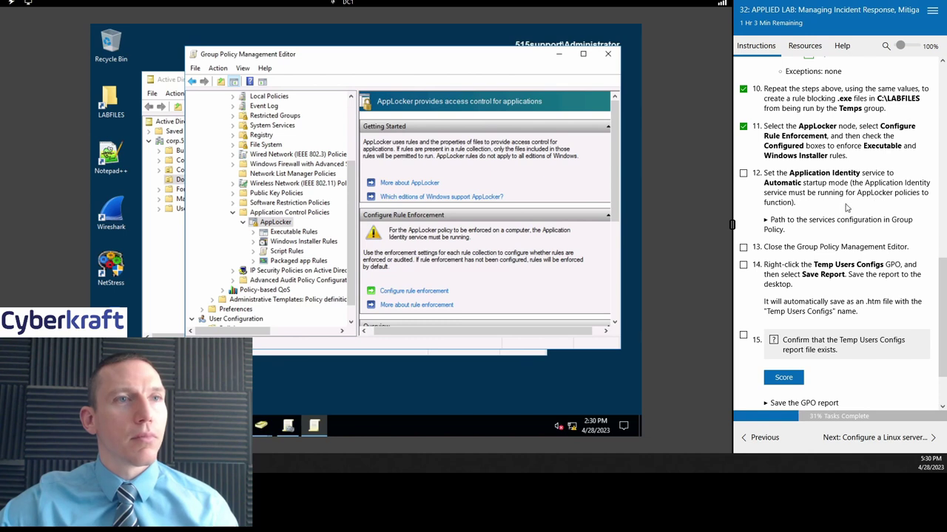
# Reveal the services path hint, then select Computer Configuration > Policies > Windows Settings > Security Settings.
pyautogui.click(765, 220)
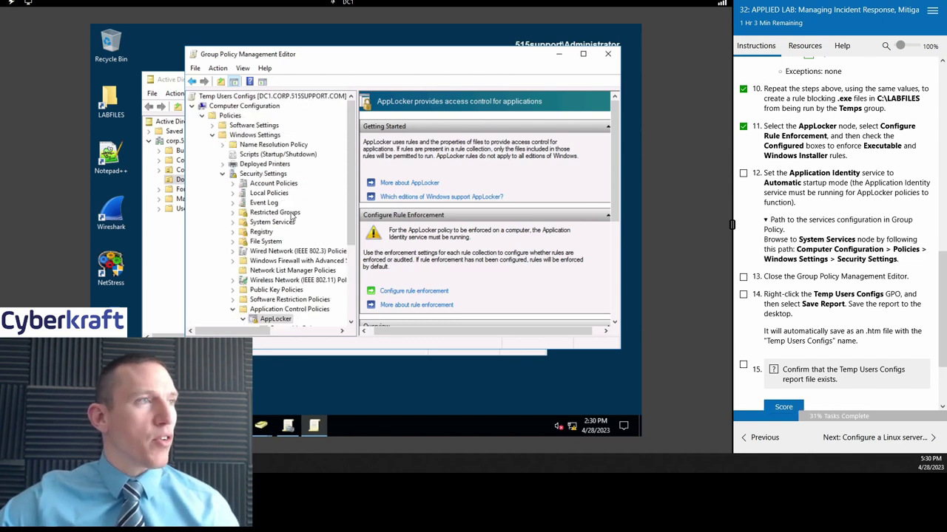
pyautogui.scroll(4, 293, 180)
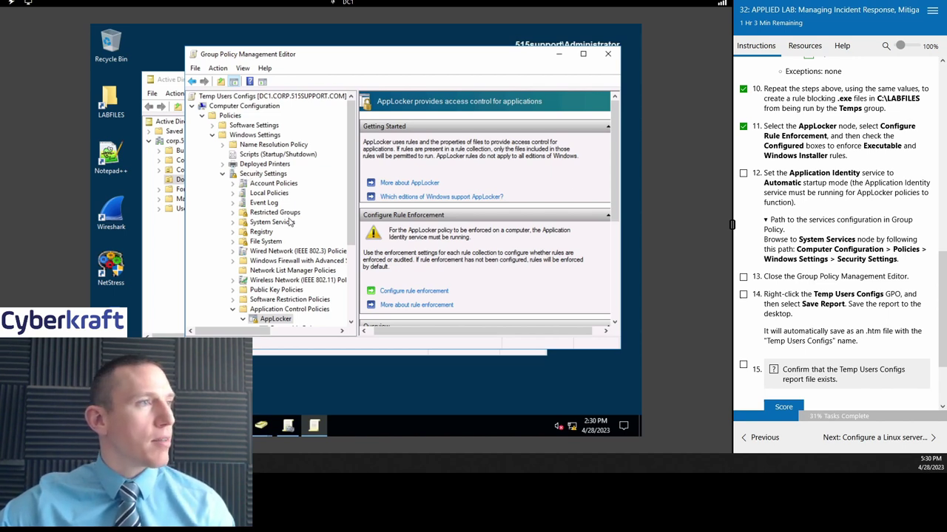
pyautogui.scroll(-4, 290, 219)
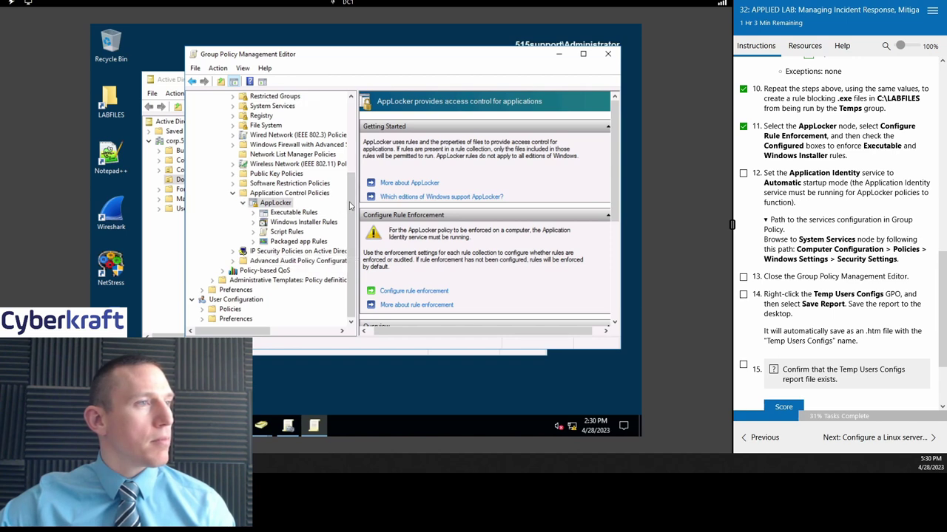
pyautogui.scroll(1, 347, 182)
pyautogui.moveTo(350, 181); pyautogui.dragTo(352, 138)
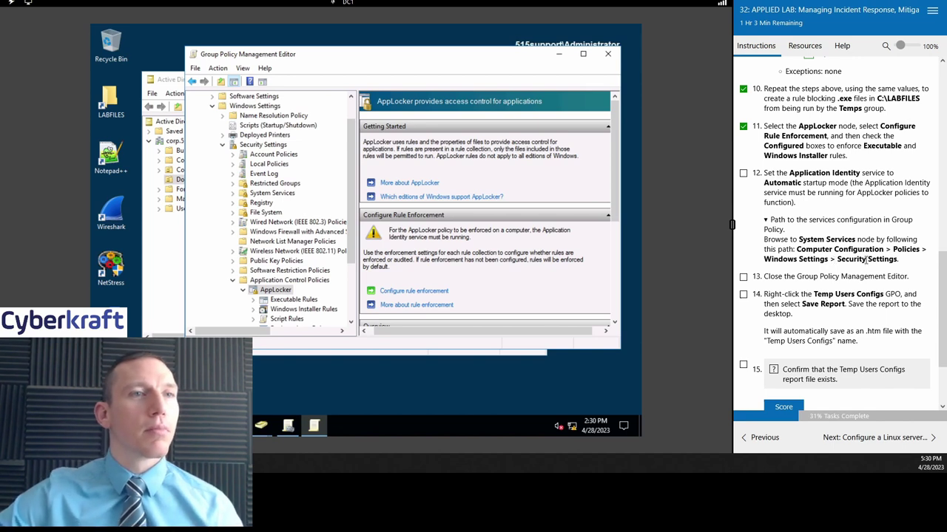
pyautogui.click(278, 145)
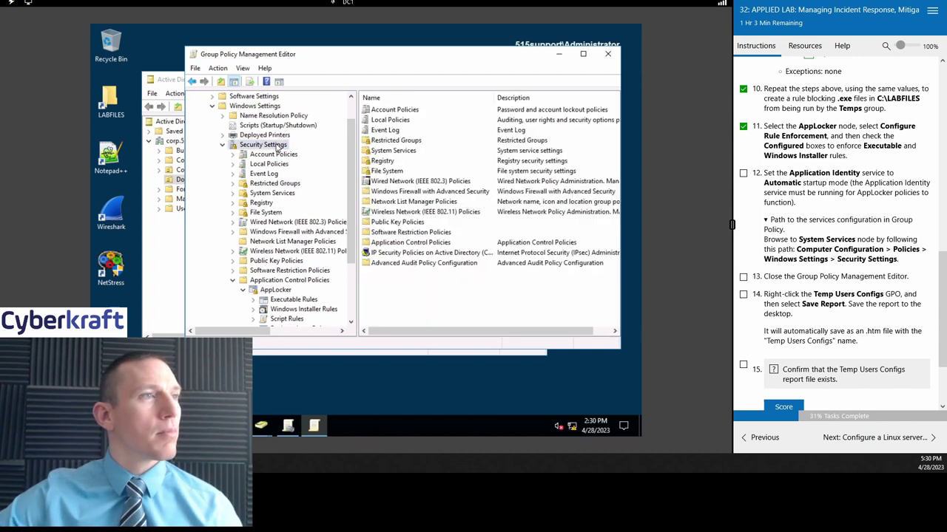
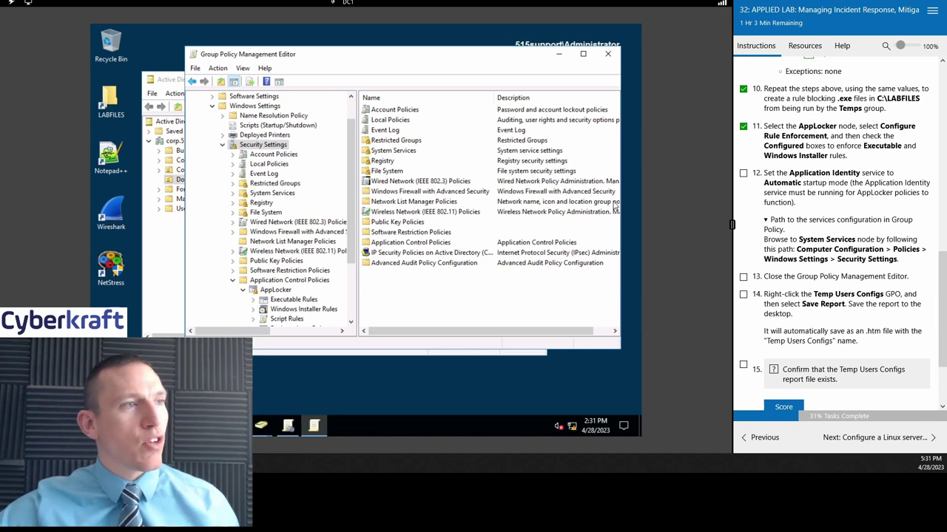
# Show the System Services list configured in the Temp Users Configs policy.
pyautogui.moveTo(351, 139); pyautogui.dragTo(348, 139)
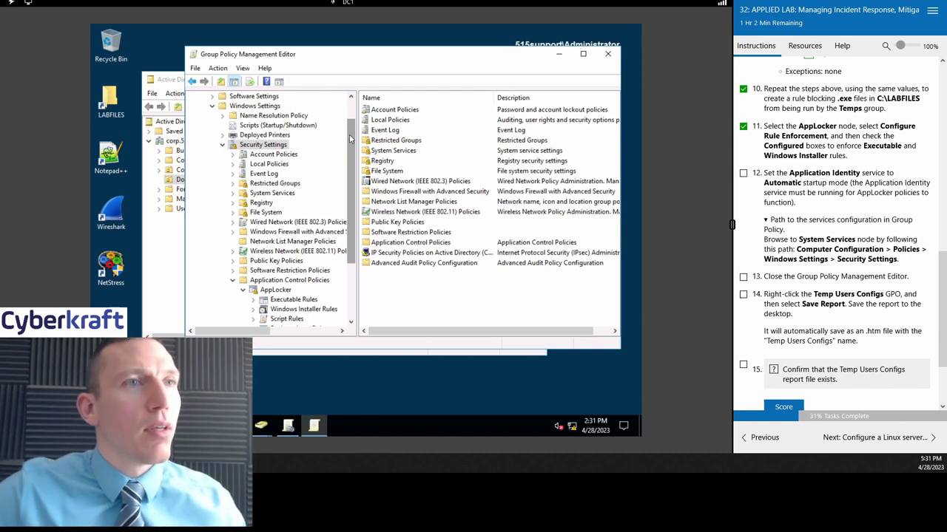
pyautogui.moveTo(349, 134); pyautogui.dragTo(348, 138)
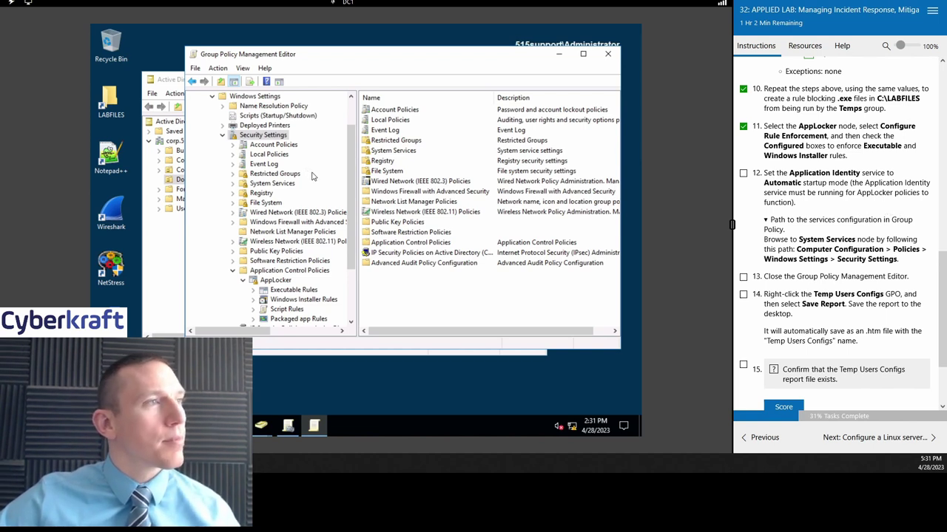
pyautogui.scroll(-1, 352, 207)
pyautogui.scroll(-2, 353, 207)
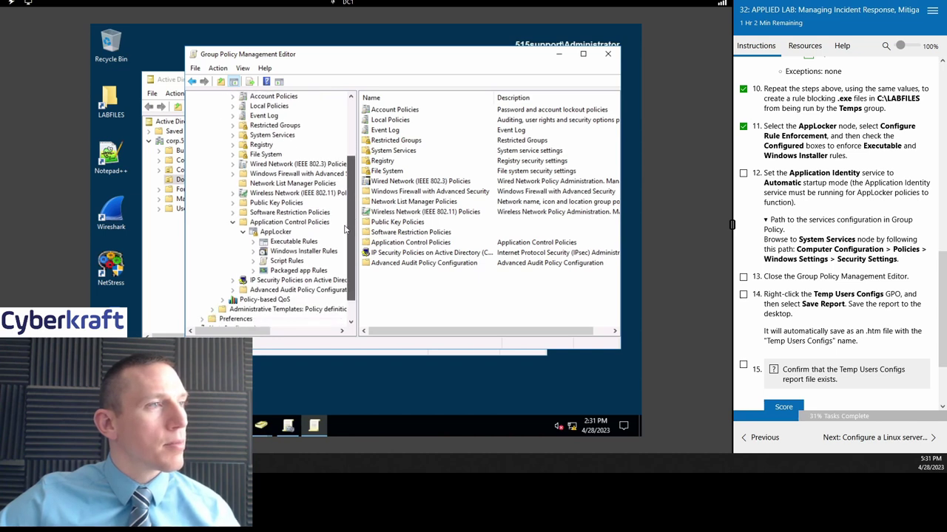
pyautogui.scroll(-1, 345, 230)
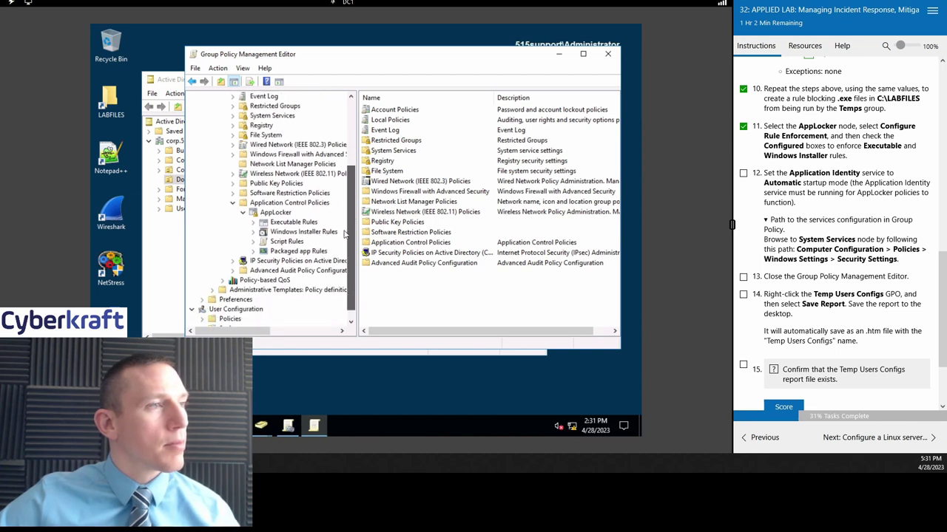
pyautogui.scroll(3, 344, 233)
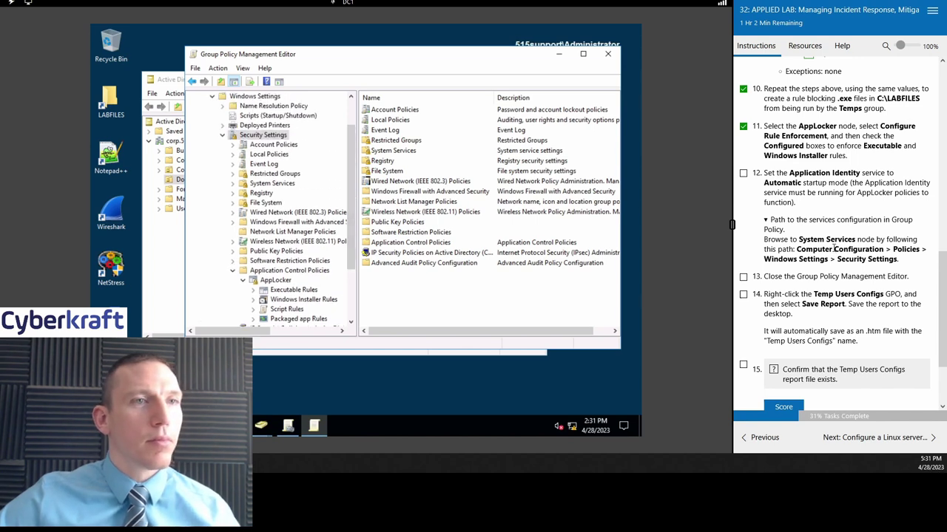
pyautogui.scroll(2, 353, 130)
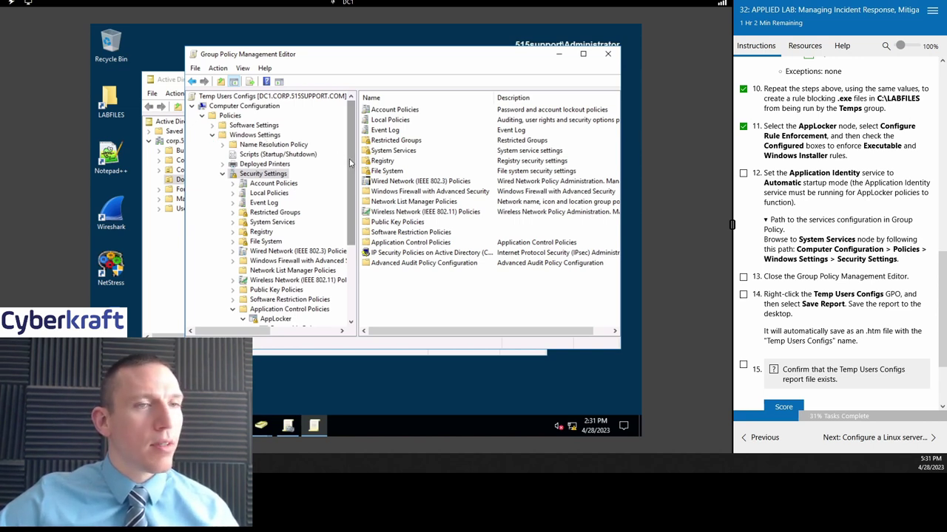
pyautogui.moveTo(351, 161); pyautogui.dragTo(352, 211)
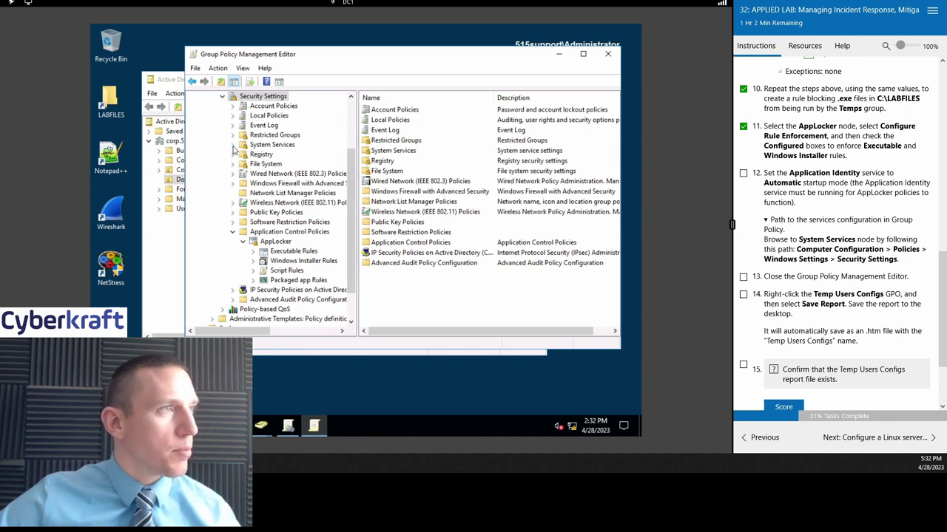
pyautogui.click(266, 145)
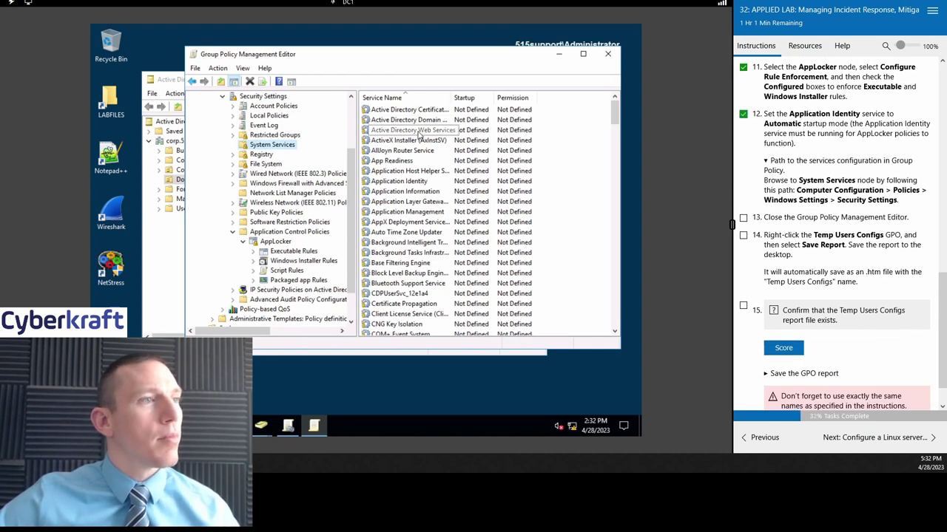
# Define the Application Identity service policy with Automatic startup and apply it.
pyautogui.click(404, 184)
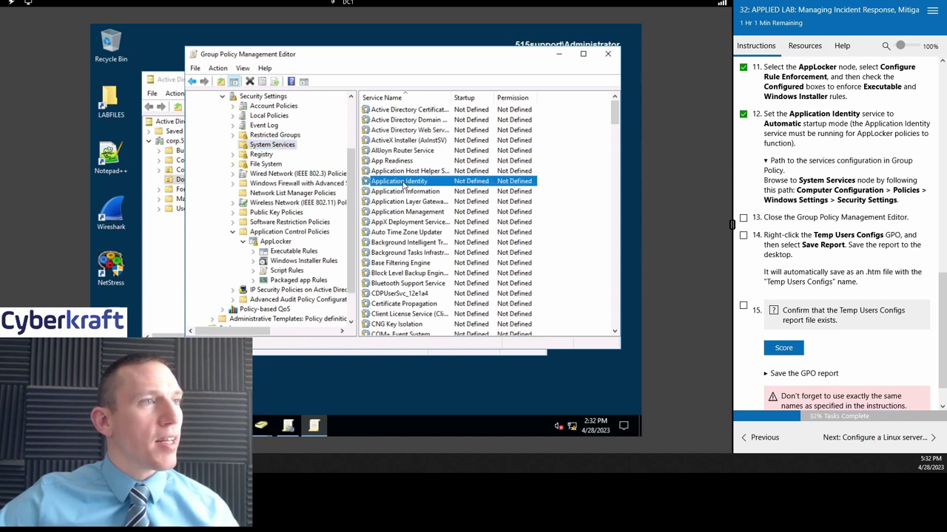
pyautogui.rightClick(404, 184)
pyautogui.click(448, 191)
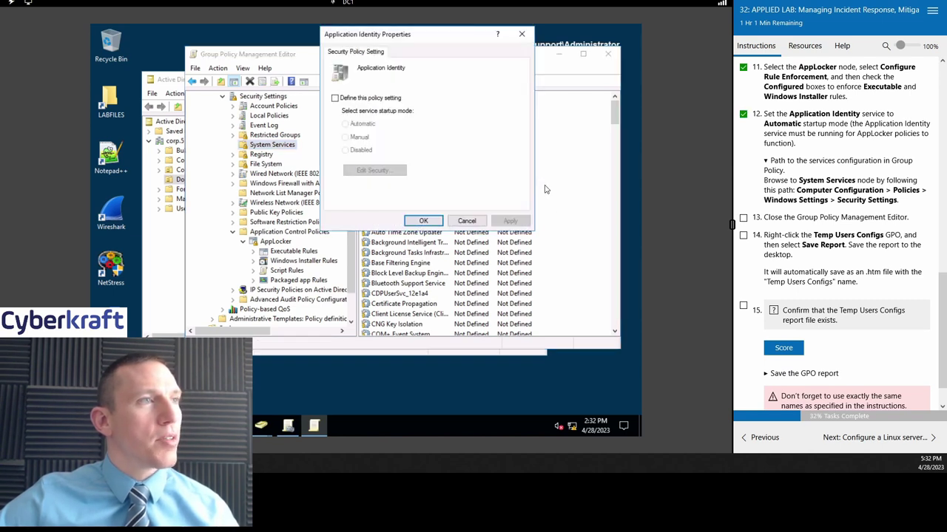
pyautogui.click(352, 98)
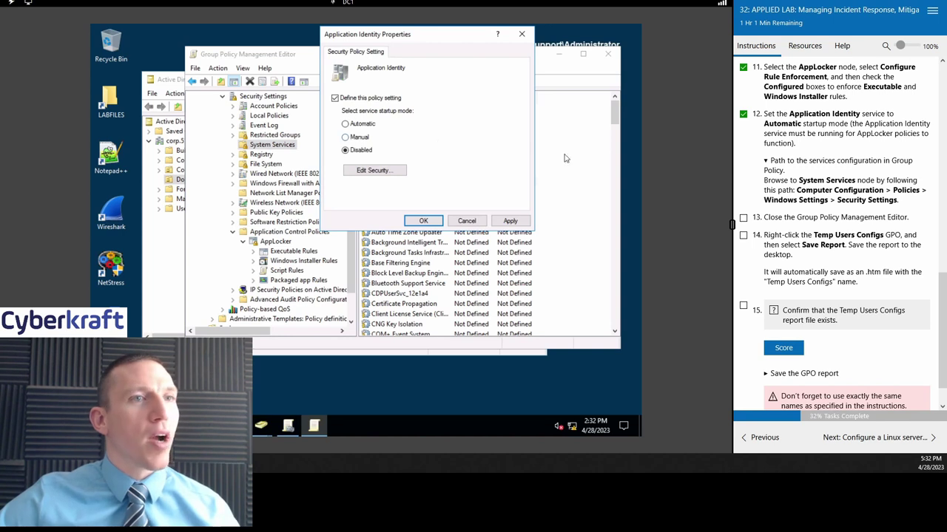
pyautogui.scroll(-1, 841, 202)
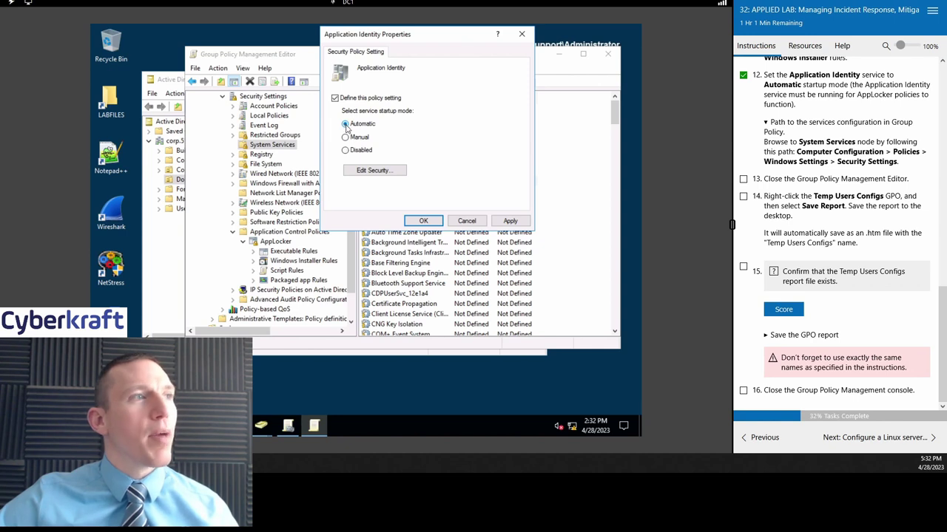
pyautogui.click(511, 221)
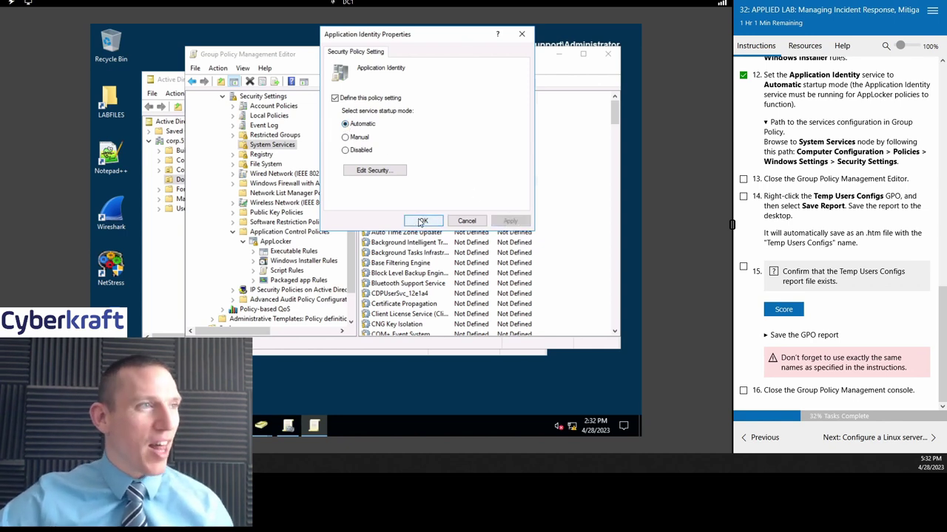
pyautogui.click(422, 221)
pyautogui.scroll(1, 880, 176)
pyautogui.scroll(-1, 880, 175)
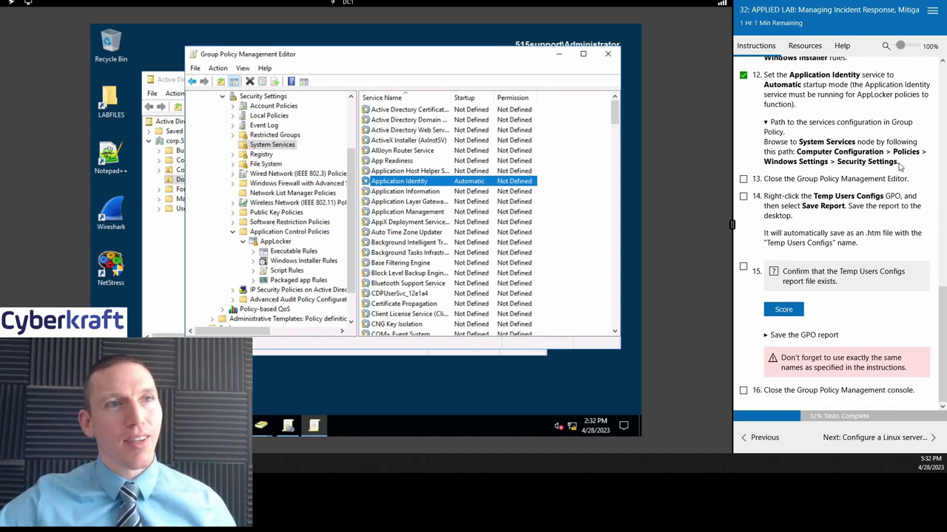
# Tick lab step 13 as done and close the Group Policy Management Editor.
pyautogui.moveTo(899, 163); pyautogui.dragTo(854, 162)
pyautogui.click(851, 162)
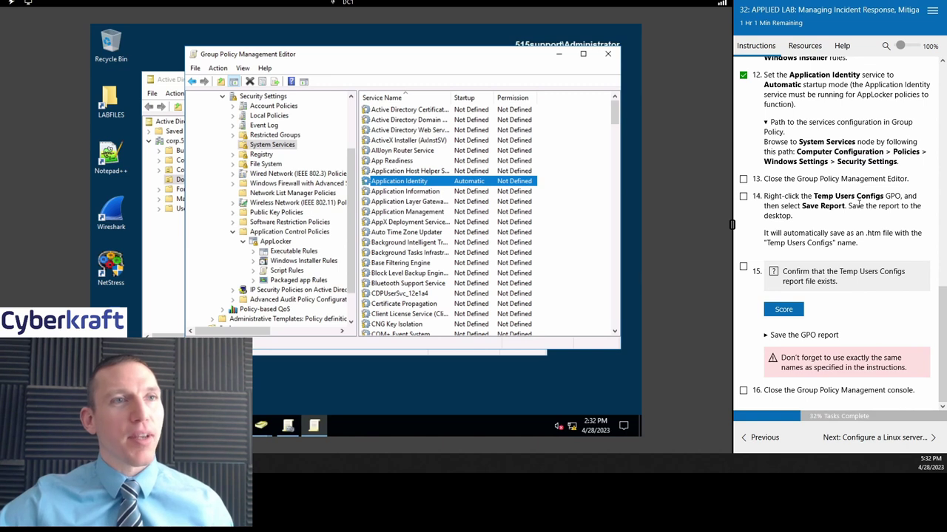
pyautogui.scroll(3, 846, 183)
pyautogui.scroll(-3, 824, 180)
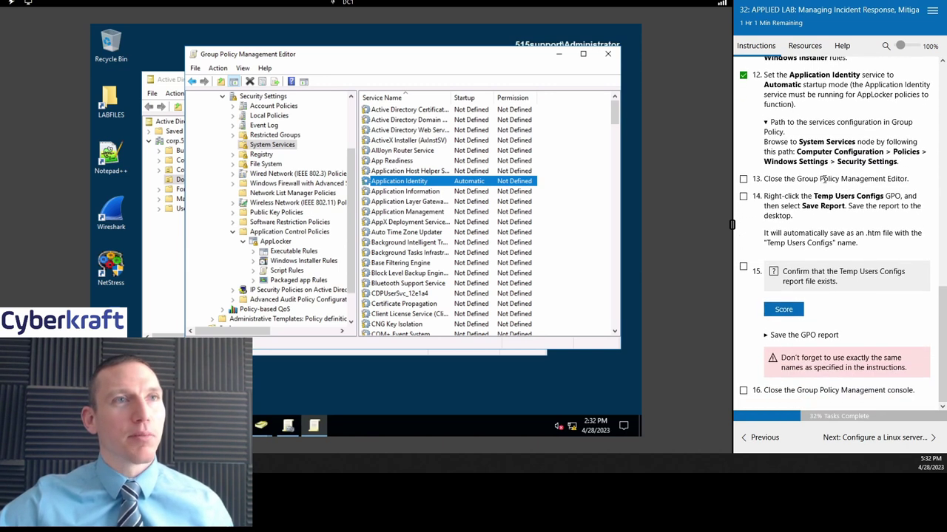
pyautogui.click(743, 179)
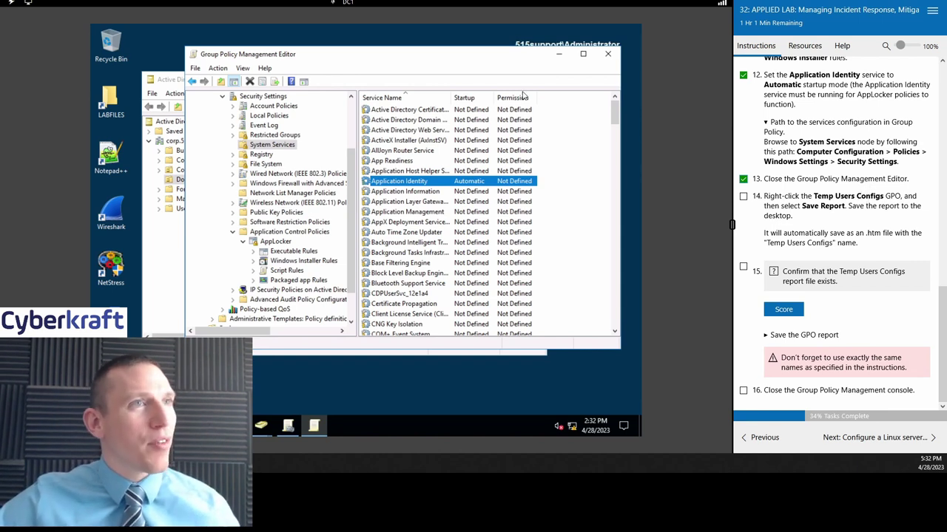
pyautogui.click(609, 56)
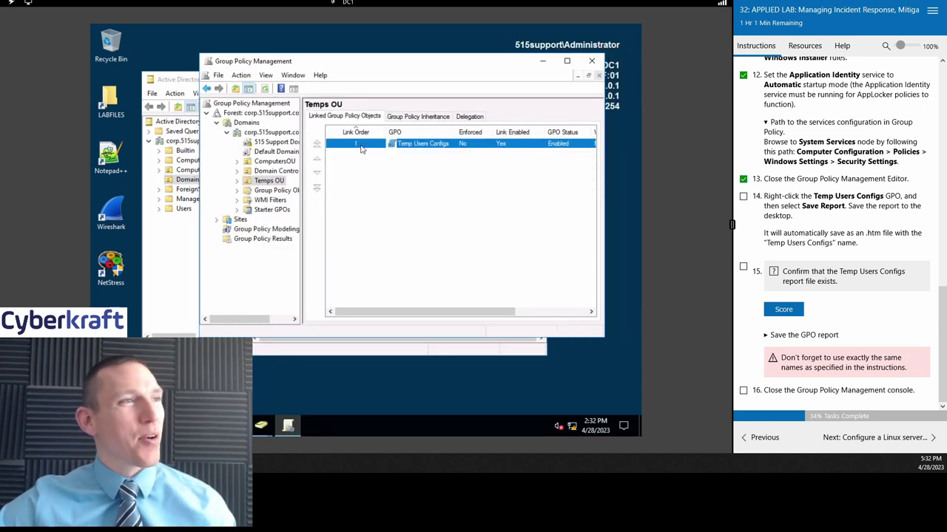
# Save the Temp Users Configs report as HTML to the Desktop and tick lab step 14.
pyautogui.click(265, 182)
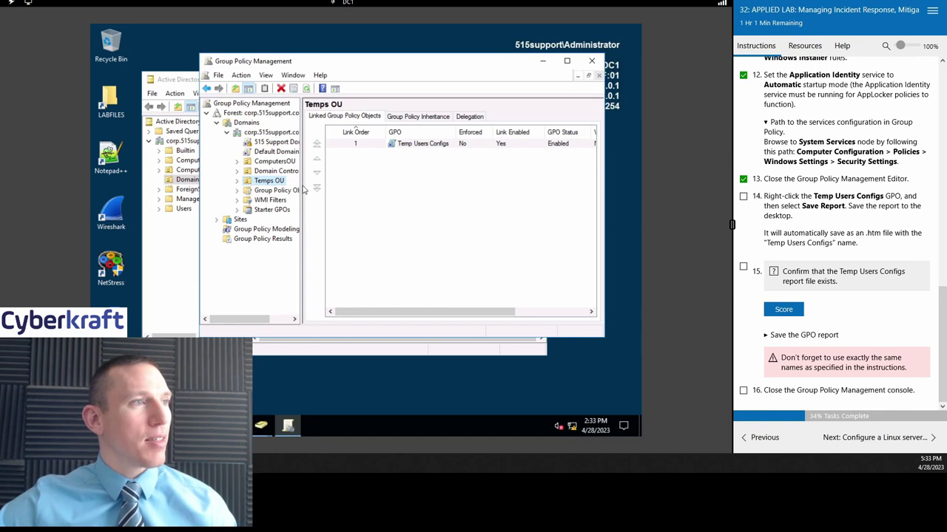
pyautogui.moveTo(301, 189); pyautogui.dragTo(347, 186)
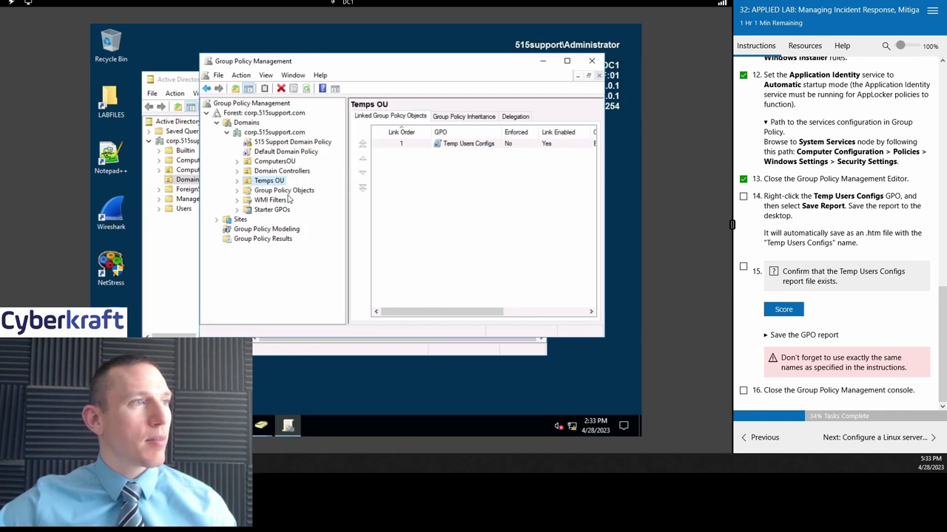
pyautogui.click(269, 191)
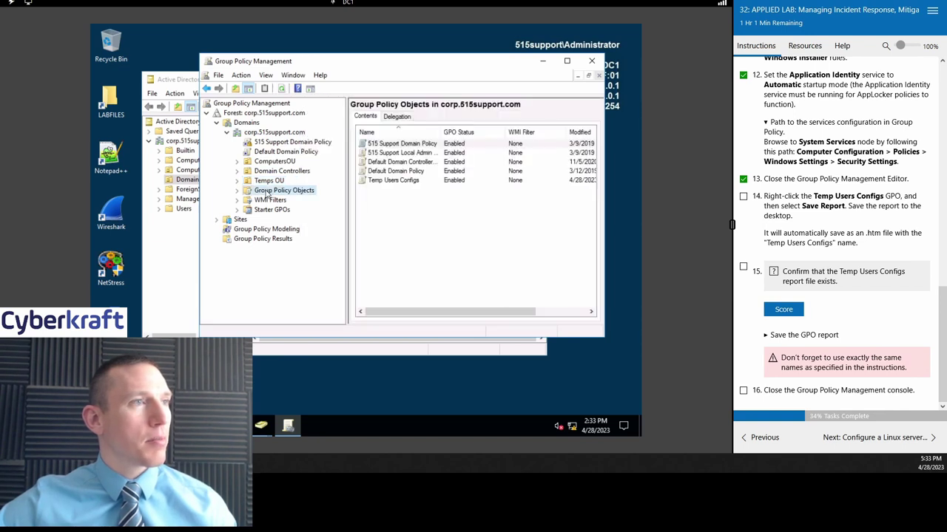
pyautogui.click(411, 182)
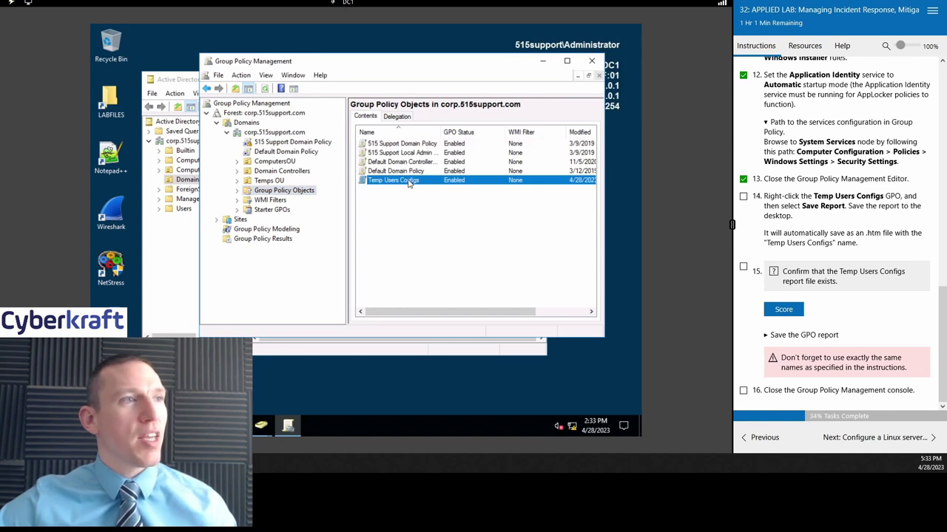
pyautogui.rightClick(409, 184)
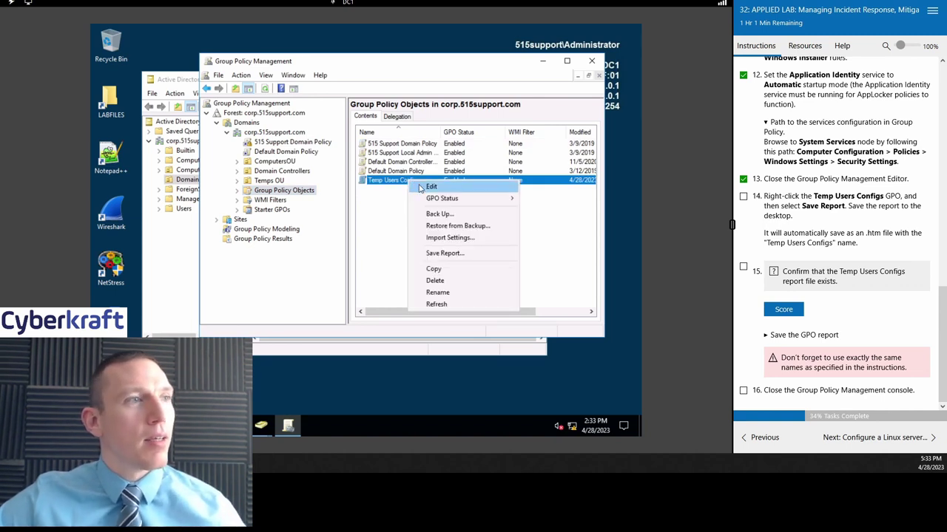
pyautogui.click(444, 253)
pyautogui.click(151, 327)
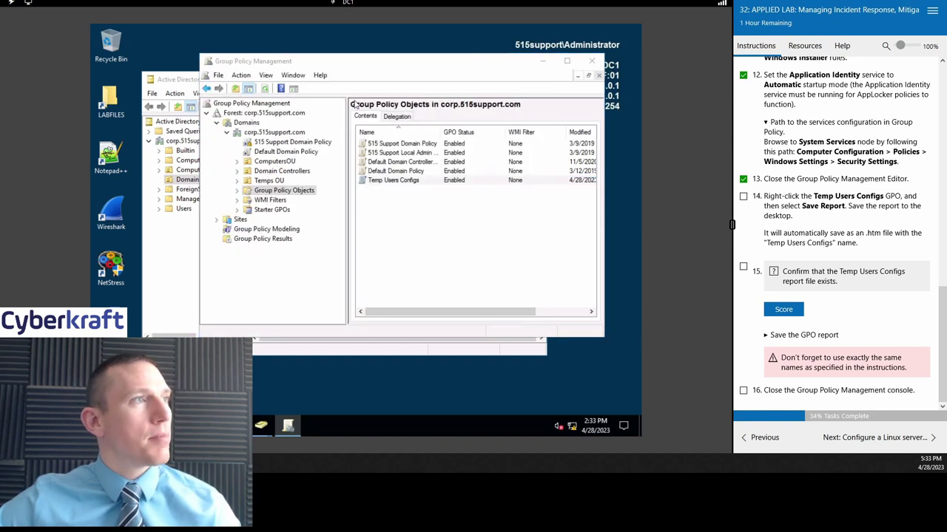
pyautogui.click(266, 161)
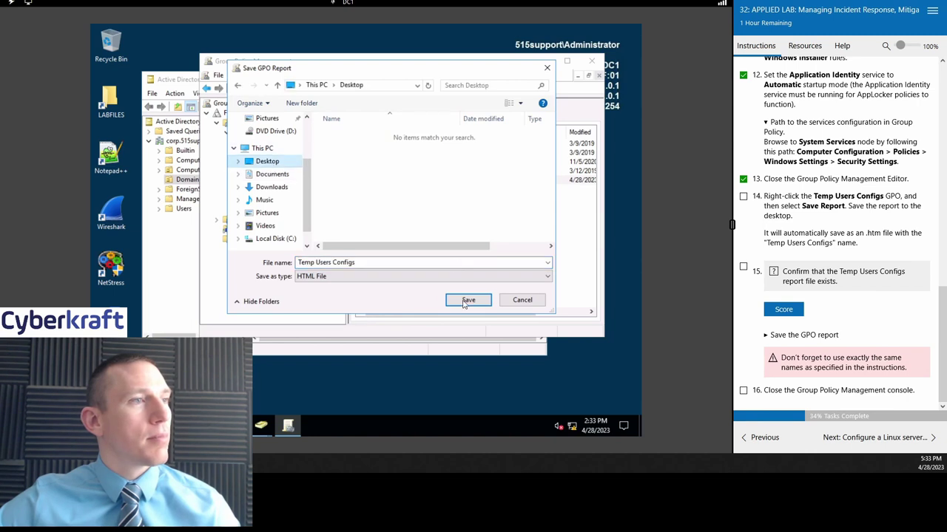
pyautogui.click(467, 302)
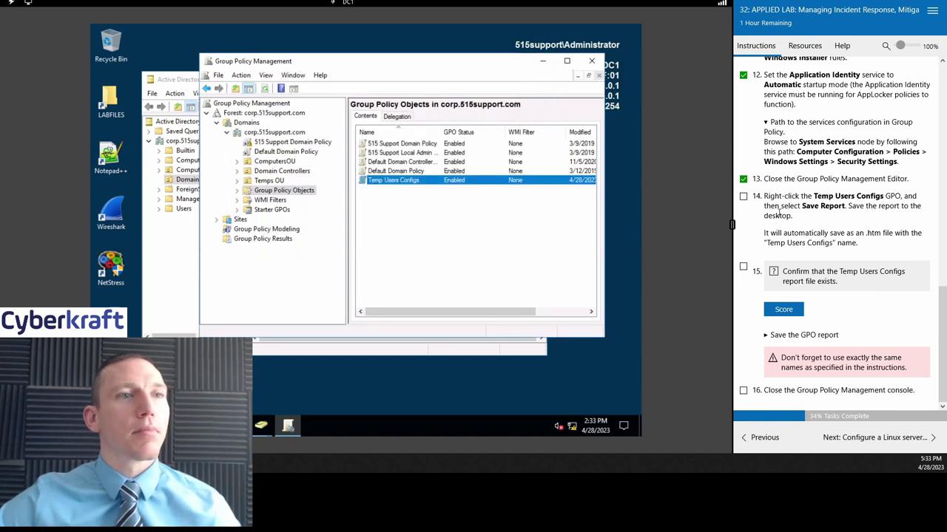
pyautogui.click(743, 197)
# Scroll through Temp Users Configs.htm, including its AppLocker rules, then close Internet Explorer.
pyautogui.click(789, 312)
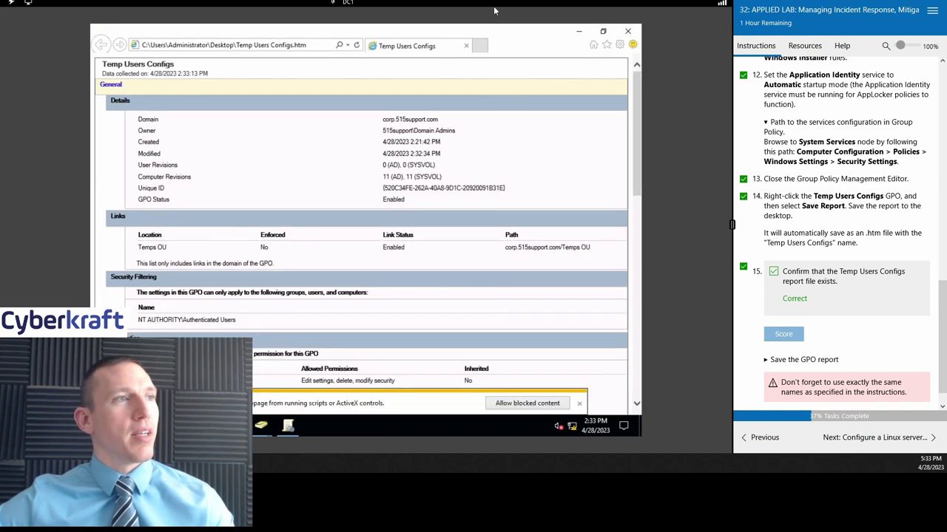
pyautogui.scroll(-15, 548, 199)
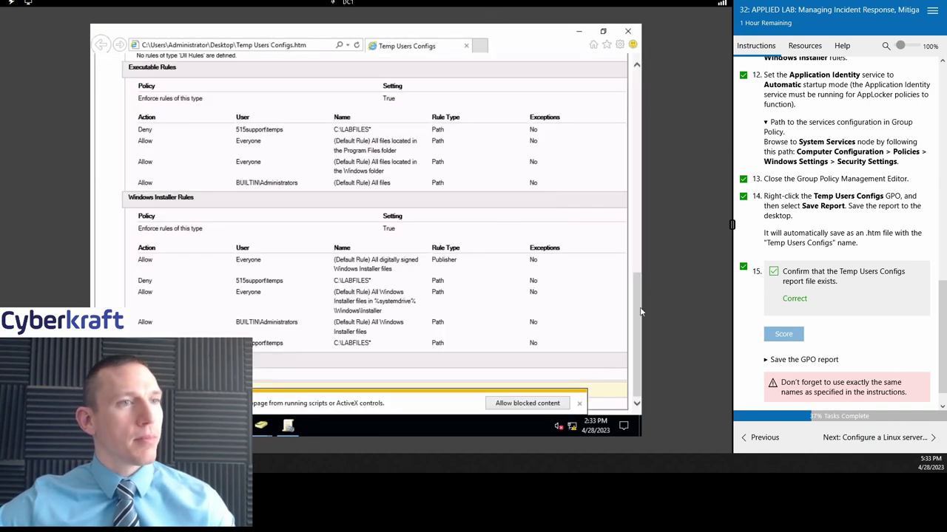
pyautogui.moveTo(635, 310); pyautogui.dragTo(633, 70)
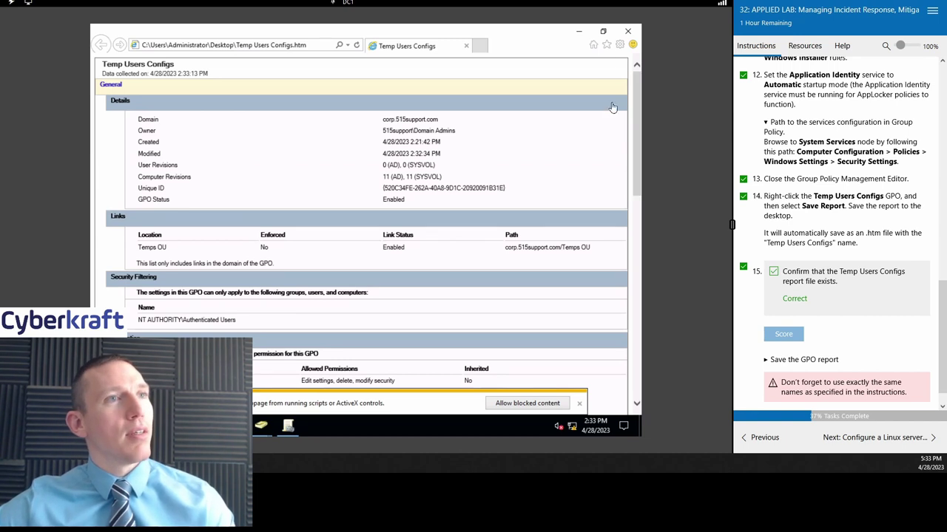
pyautogui.scroll(-1, 638, 148)
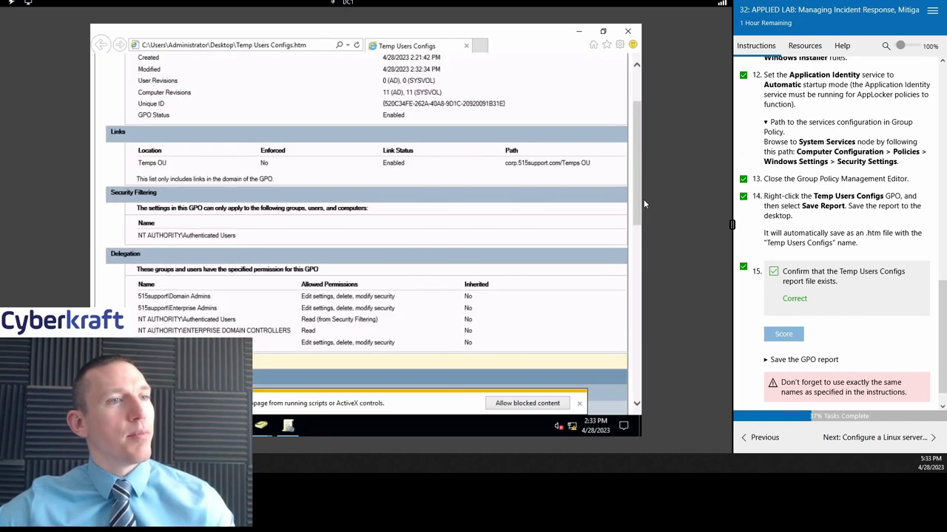
pyautogui.click(628, 31)
pyautogui.scroll(-1, 876, 249)
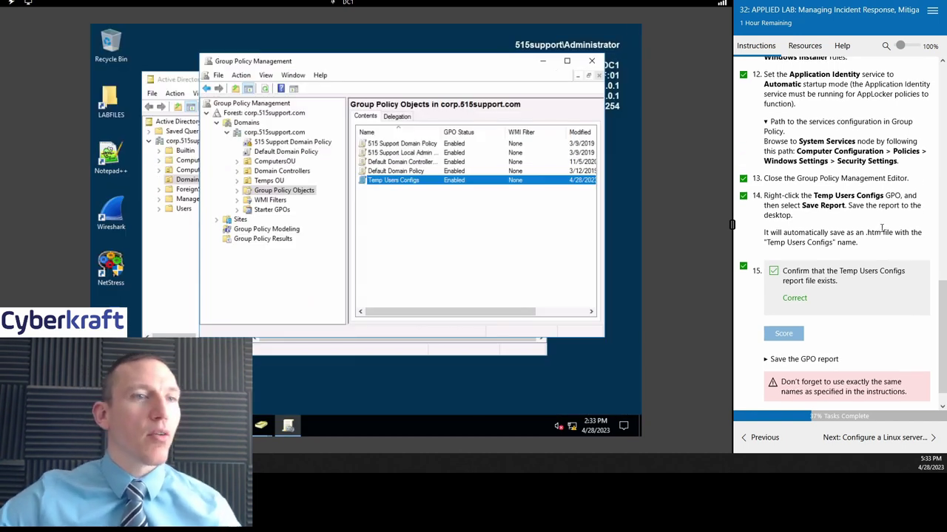
# Tick lab step 16 and briefly inspect the LABFILES folder.
pyautogui.click(744, 391)
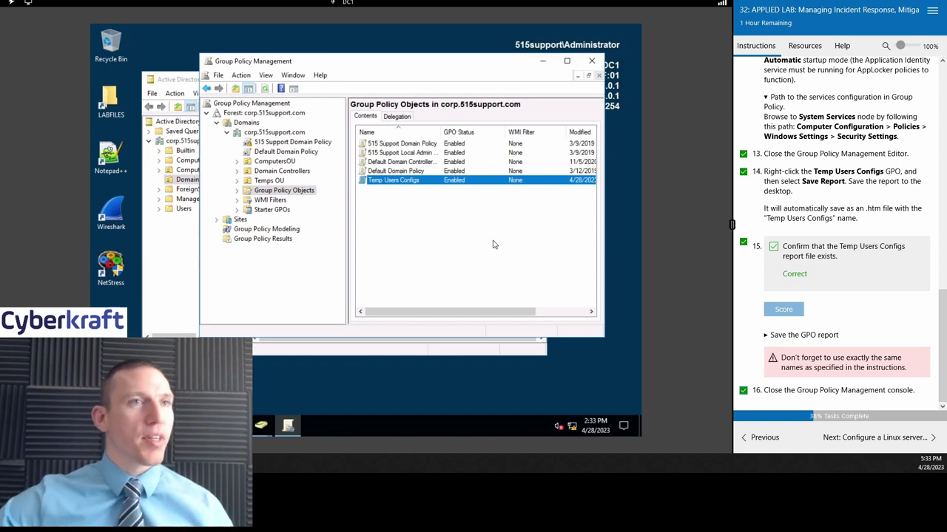
pyautogui.click(909, 438)
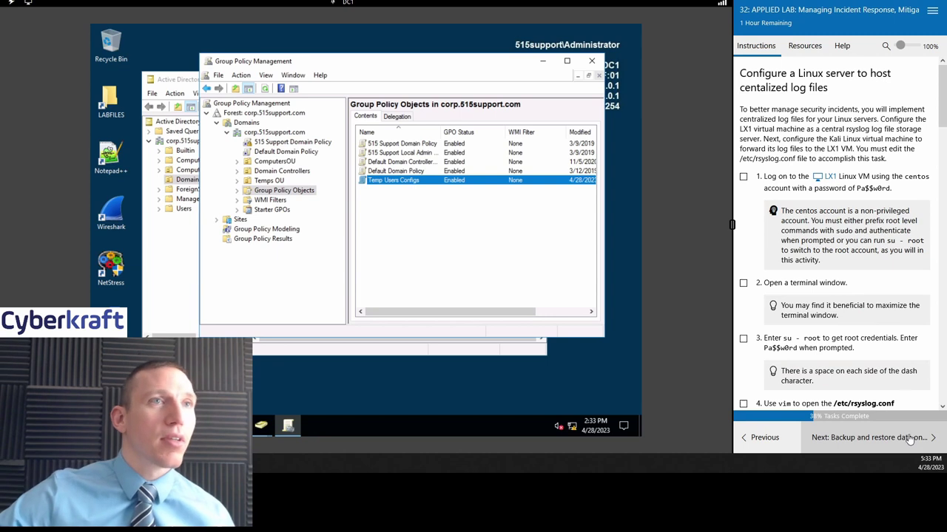
pyautogui.click(760, 438)
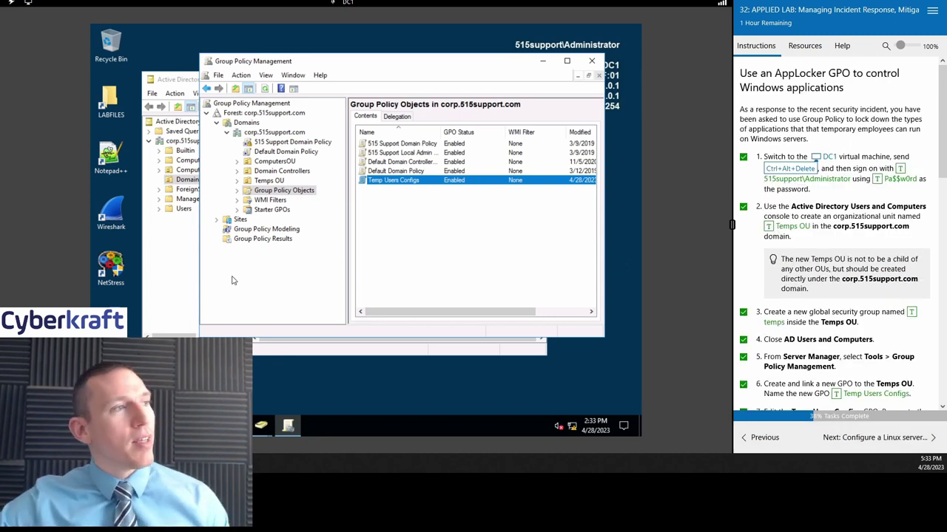
pyautogui.doubleClick(113, 100)
pyautogui.scroll(-3, 352, 319)
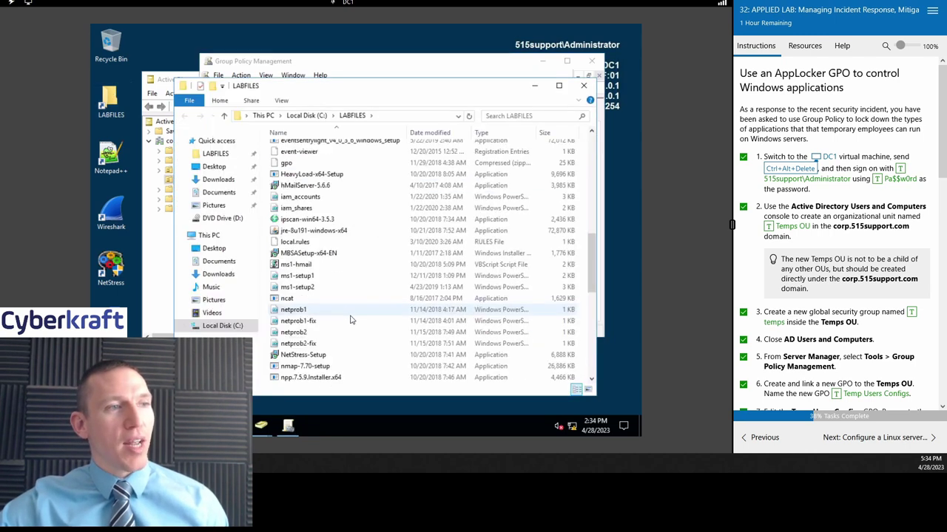
pyautogui.scroll(5, 375, 249)
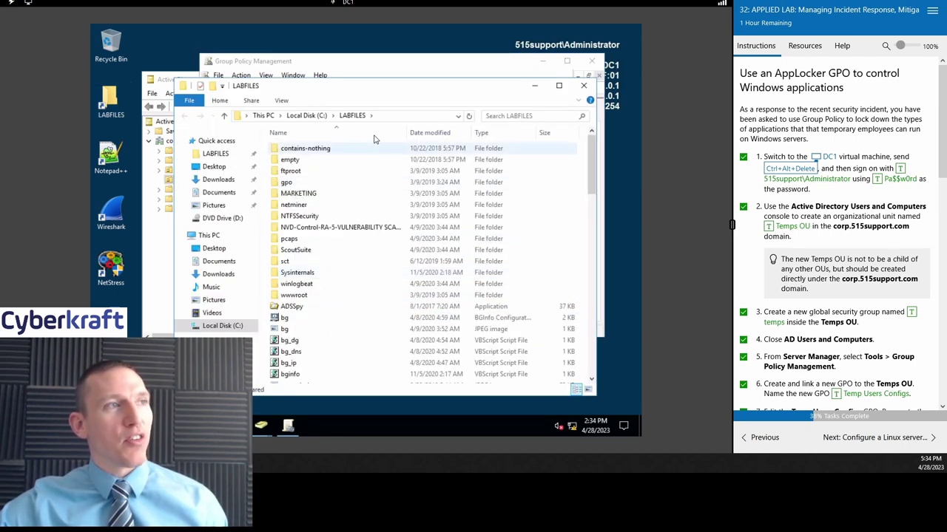
pyautogui.click(583, 86)
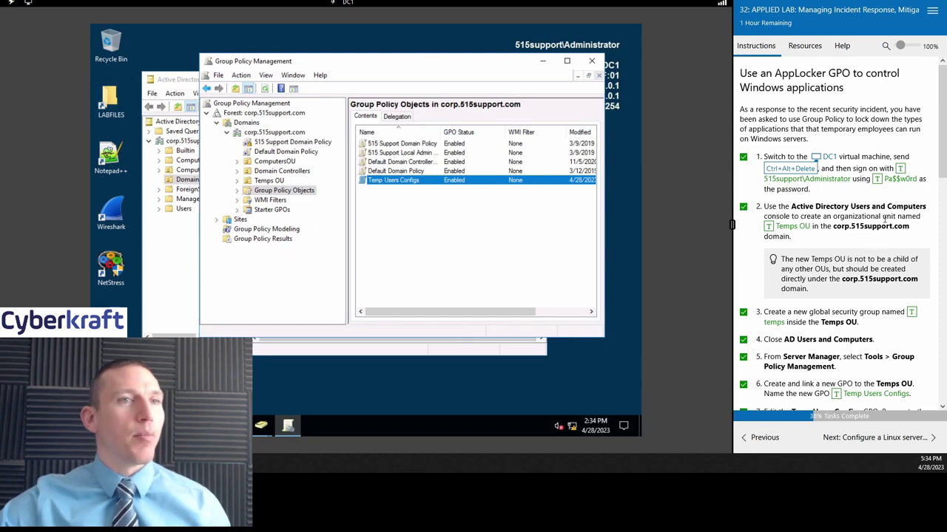
# Scroll the instructions and advance to the Linux log server task.
pyautogui.scroll(-3, 886, 278)
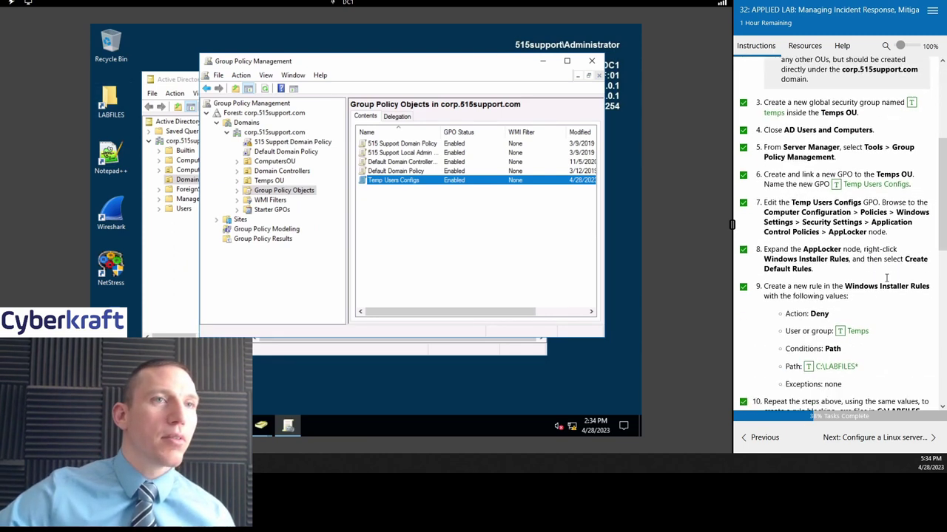
pyautogui.scroll(-1, 886, 278)
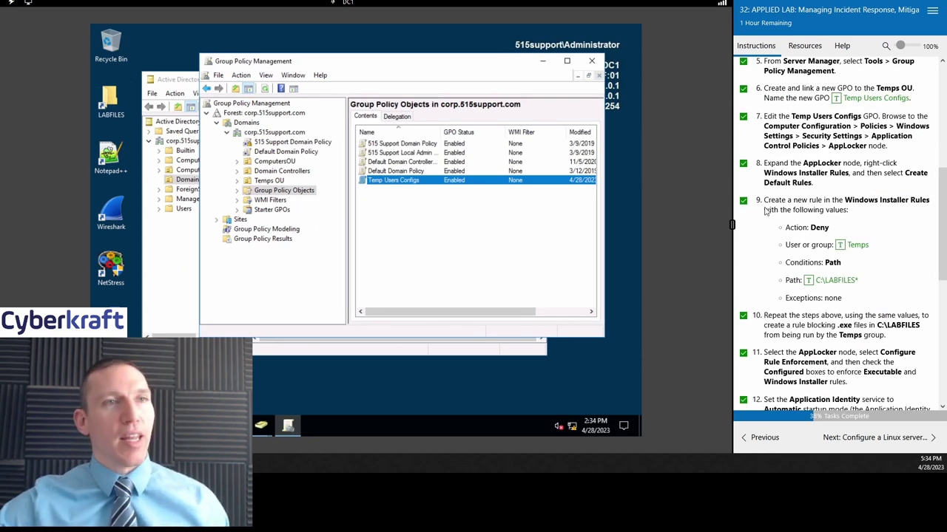
pyautogui.scroll(-4, 851, 284)
pyautogui.scroll(-1, 848, 437)
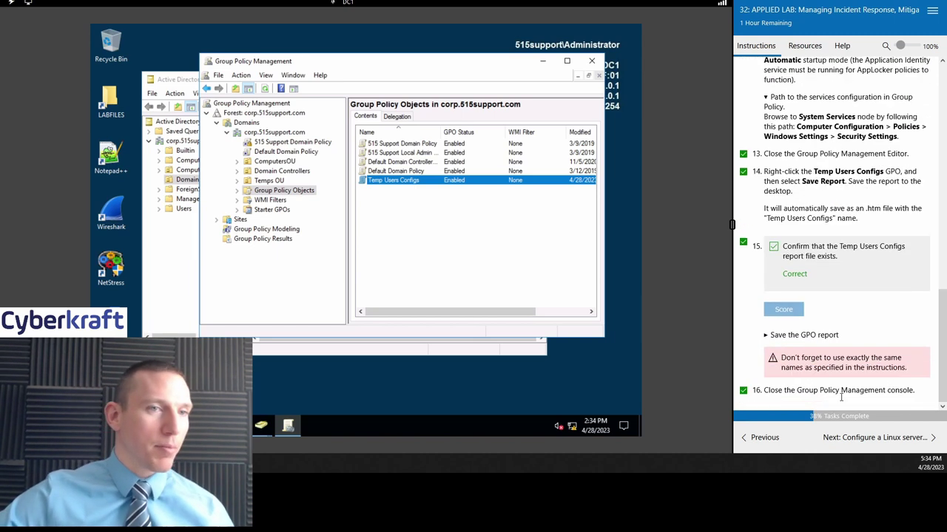
pyautogui.click(848, 437)
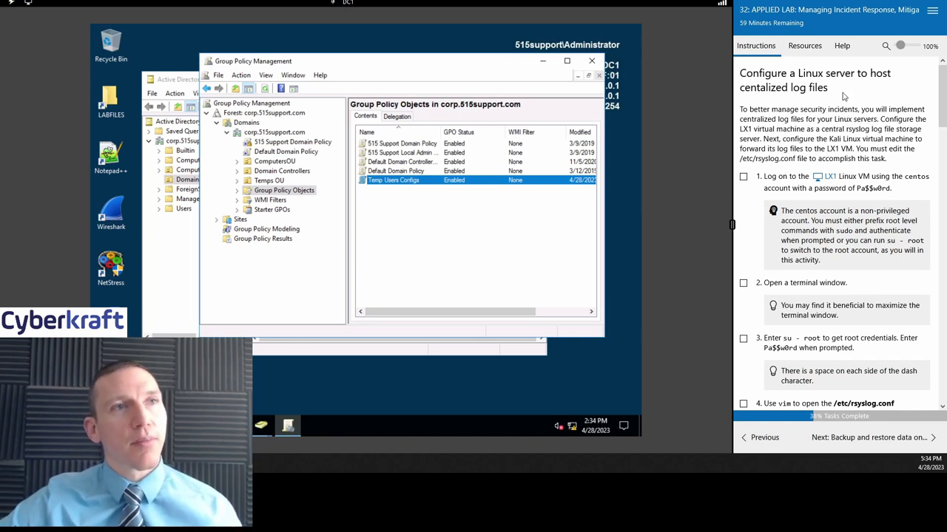
# Sign in to the LX1 VM as the centos user with the lab account password.
pyautogui.click(884, 442)
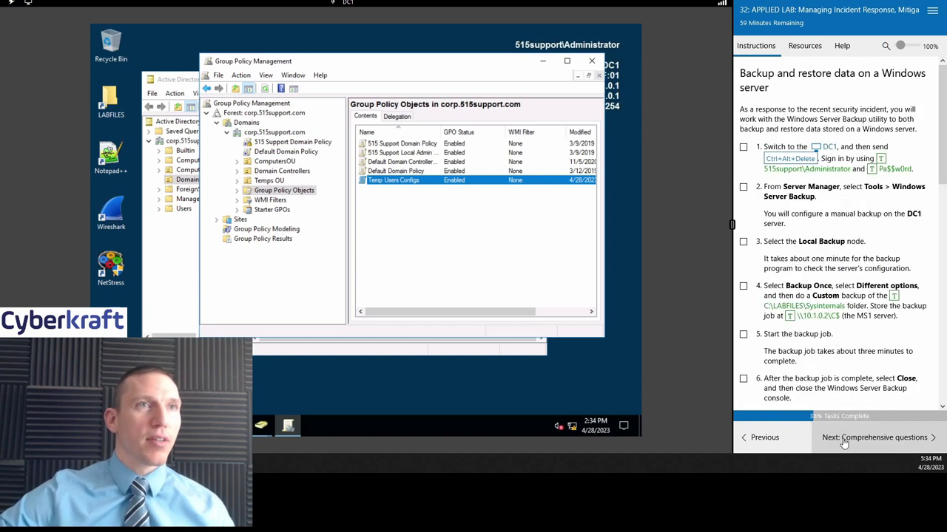
pyautogui.click(775, 442)
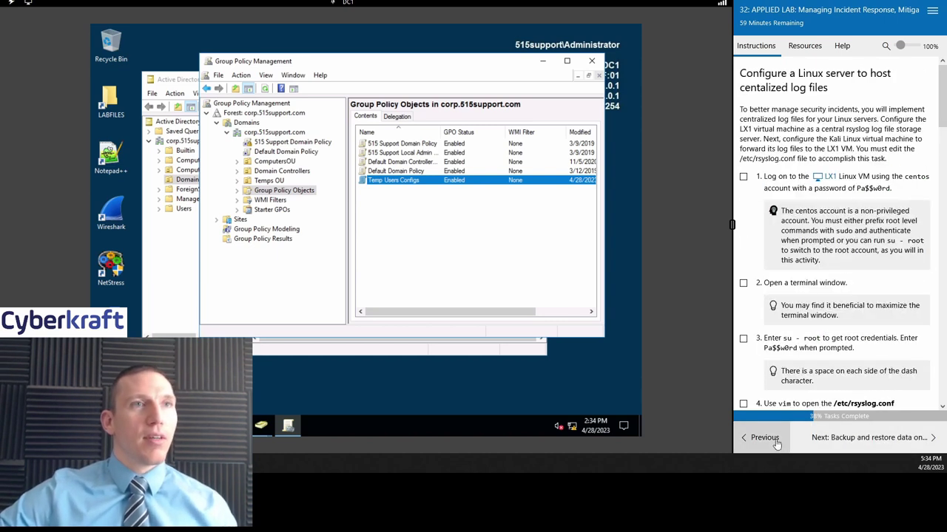
pyautogui.click(830, 177)
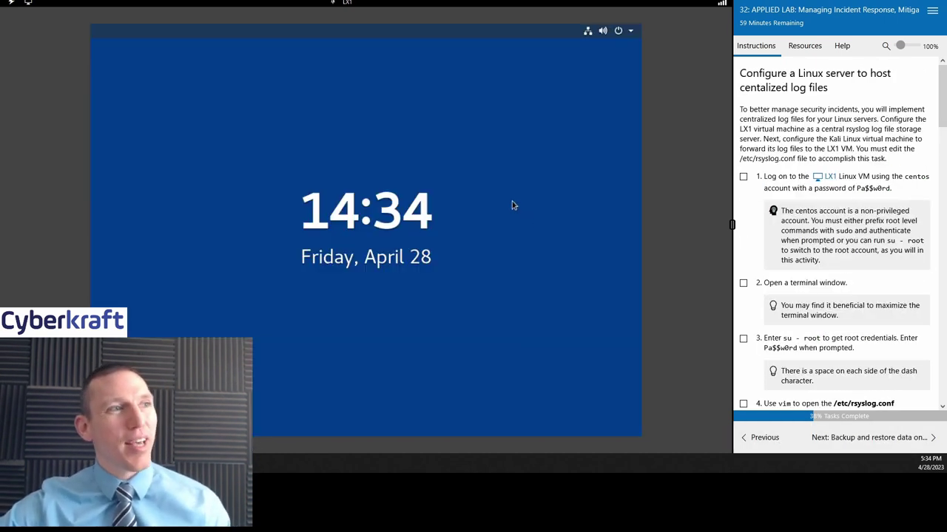
pyautogui.moveTo(436, 307); pyautogui.dragTo(418, 195)
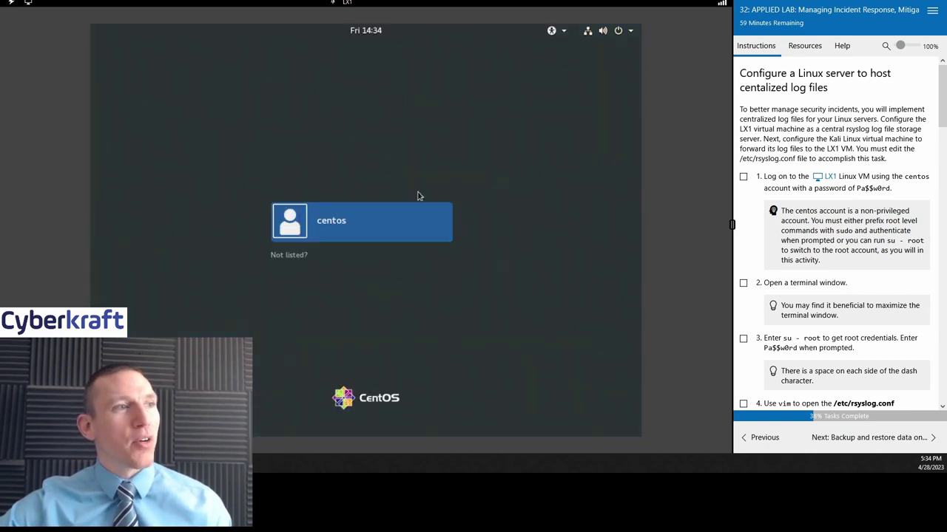
pyautogui.click(405, 231)
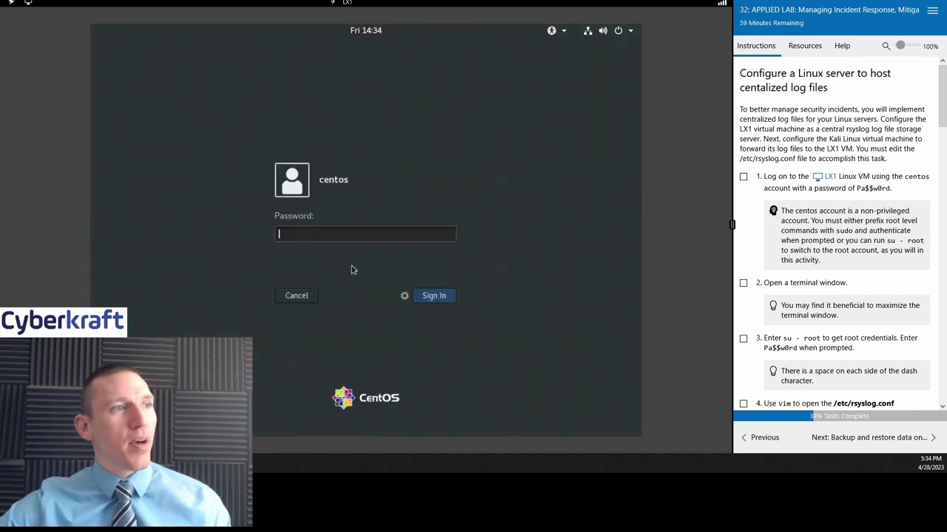
pyautogui.write('a')
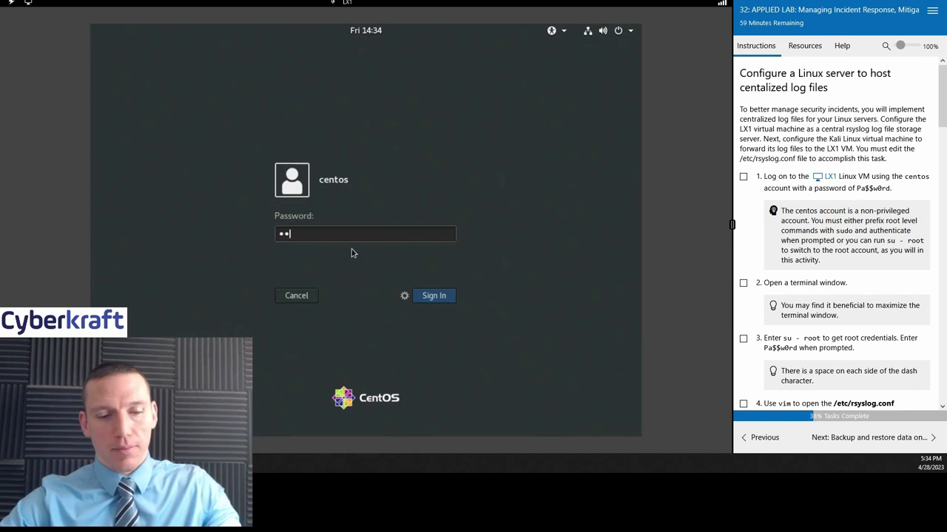
pyautogui.write('$$w0rd')
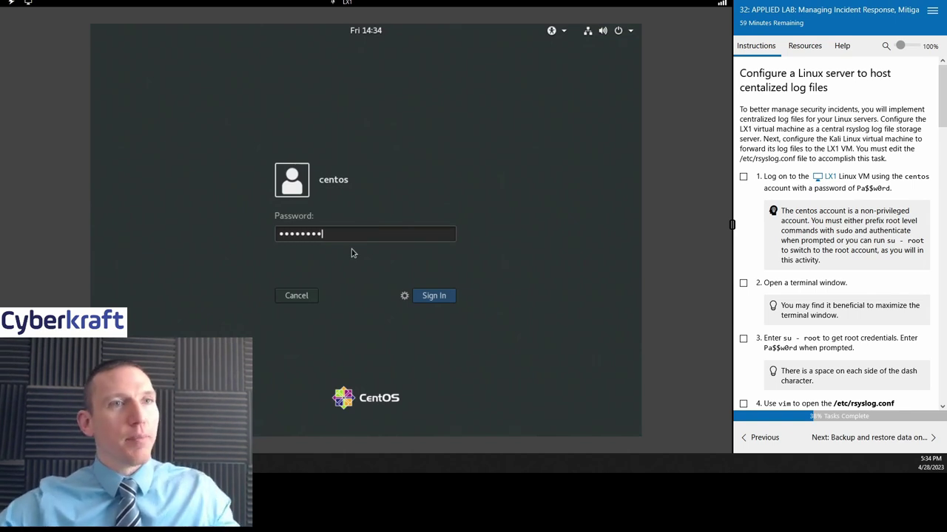
pyautogui.click(429, 296)
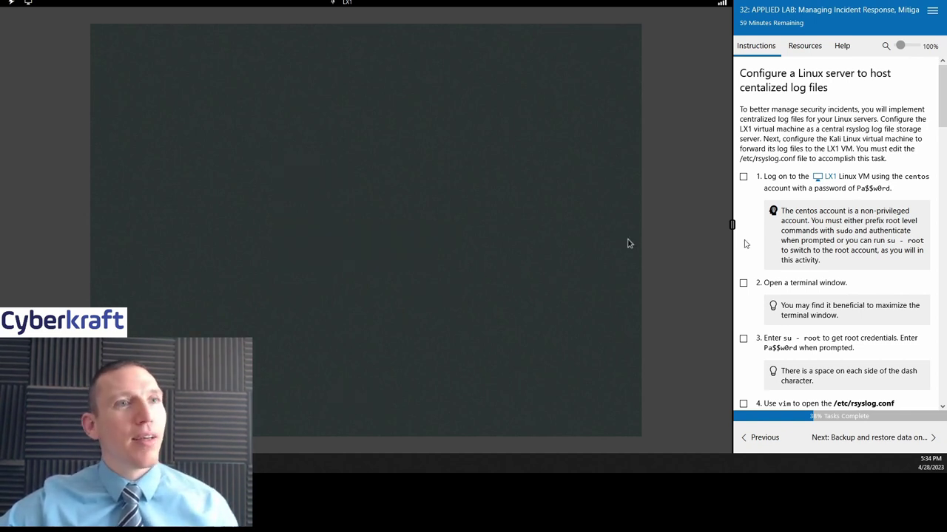
# Tick lab steps 1–3: LX1 logon, open a terminal, and root credentials.
pyautogui.click(743, 178)
pyautogui.scroll(-3, 872, 246)
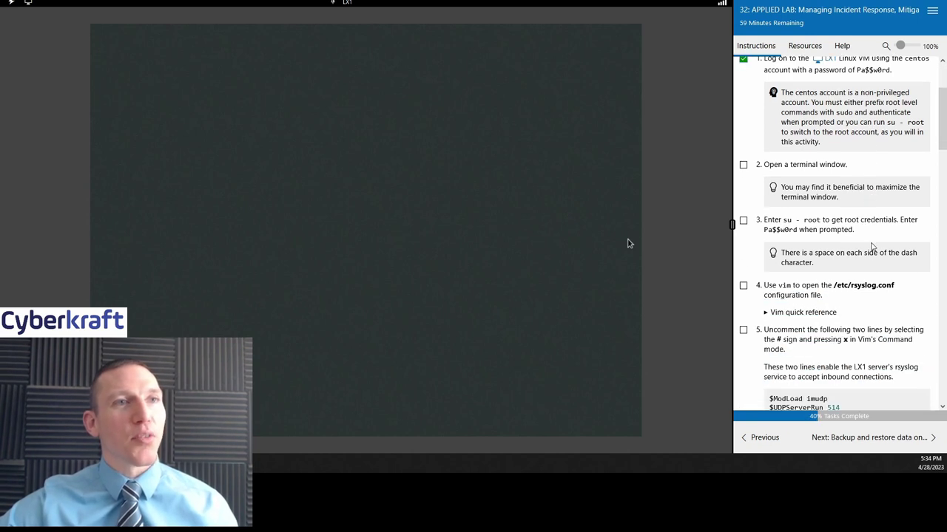
pyautogui.scroll(2, 892, 185)
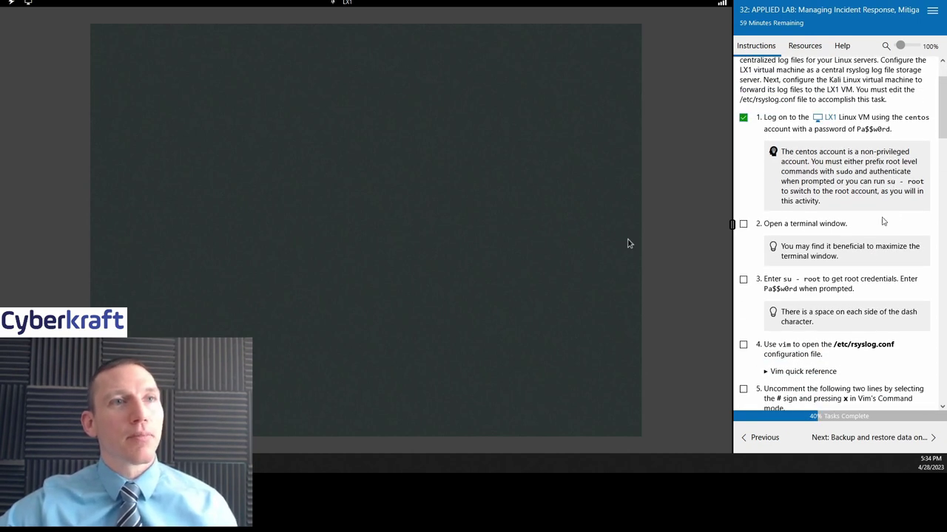
pyautogui.scroll(-2, 879, 214)
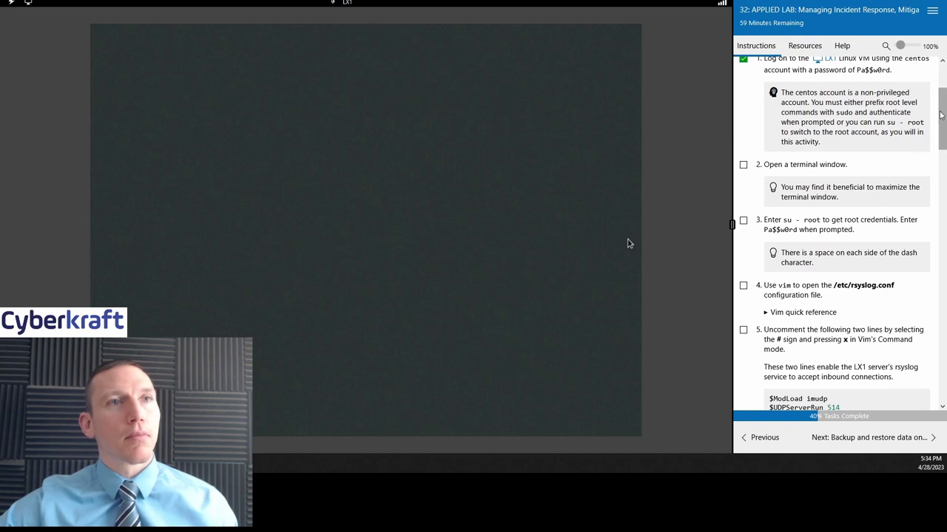
pyautogui.moveTo(940, 114); pyautogui.dragTo(940, 124)
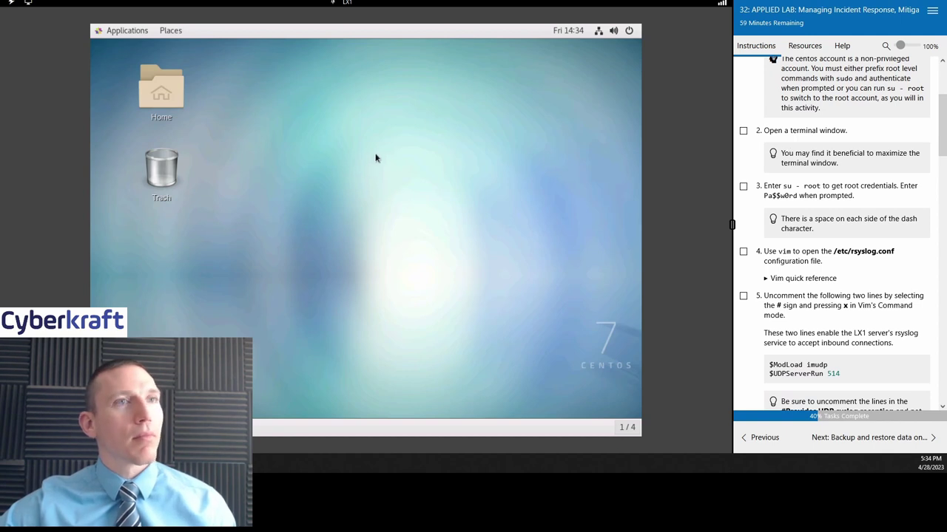
pyautogui.click(744, 131)
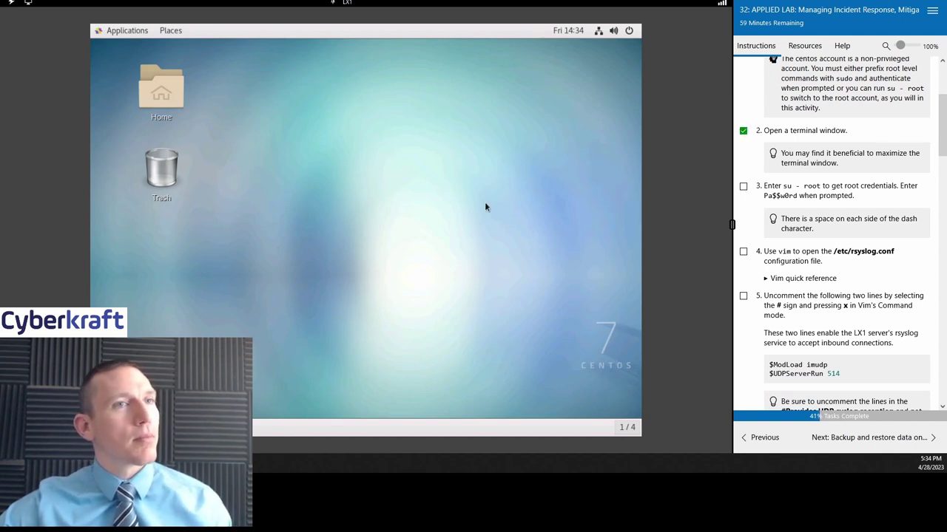
pyautogui.click(743, 186)
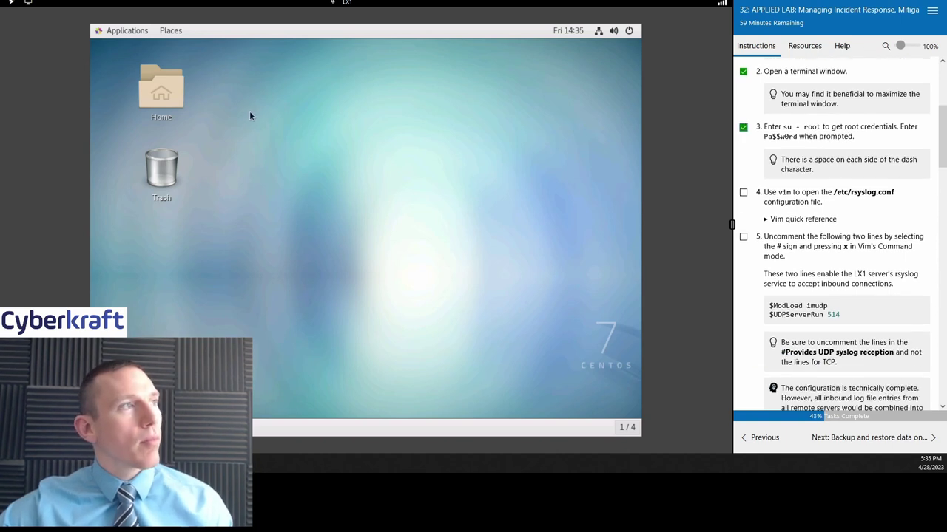
# Open a terminal from the LX1 desktop menu and become root with su - root.
pyautogui.rightClick(337, 141)
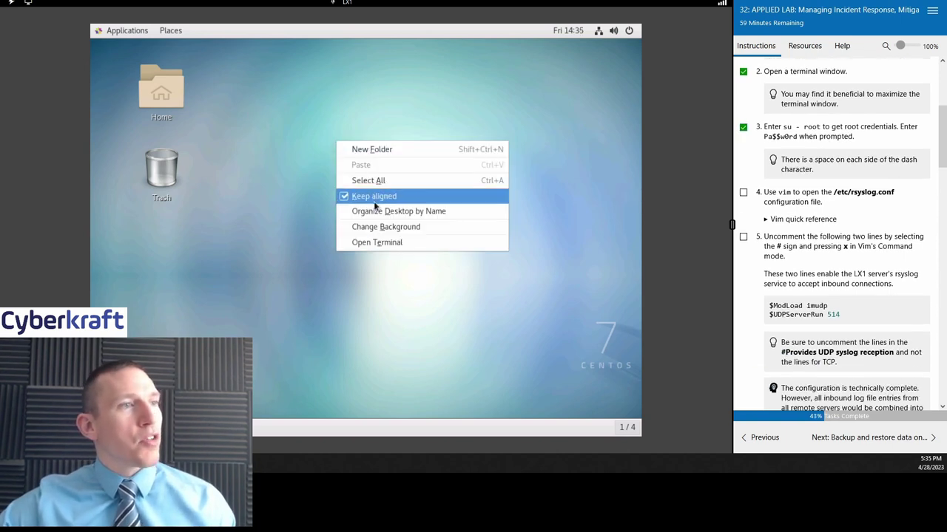
pyautogui.click(372, 244)
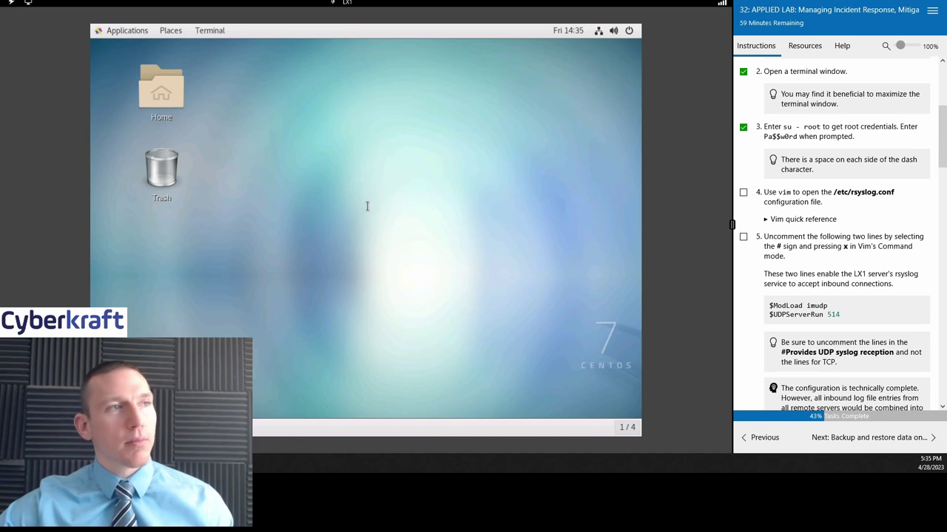
pyautogui.moveTo(361, 93); pyautogui.dragTo(431, 85)
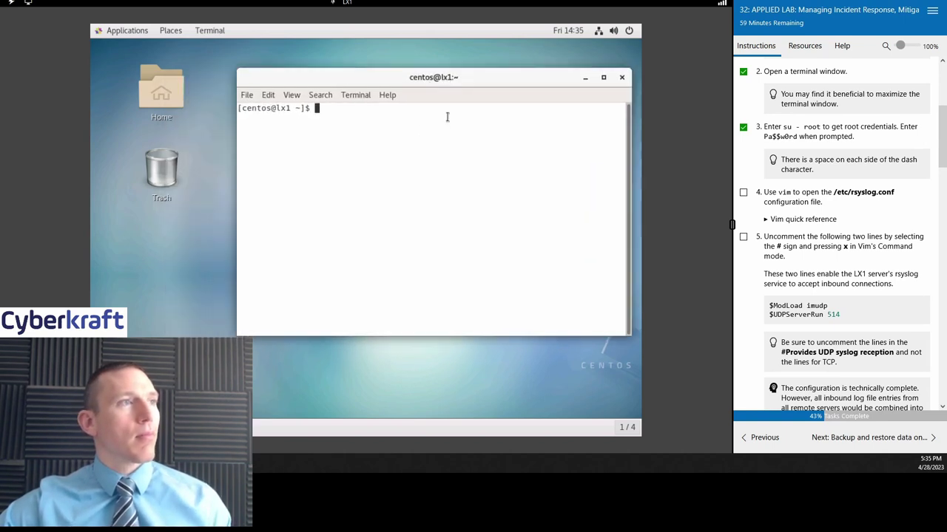
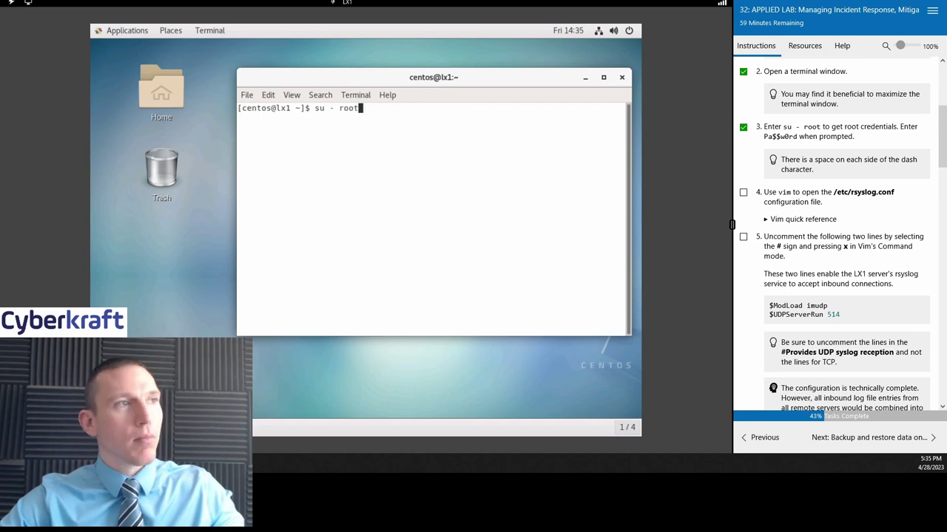
pyautogui.press('Return')
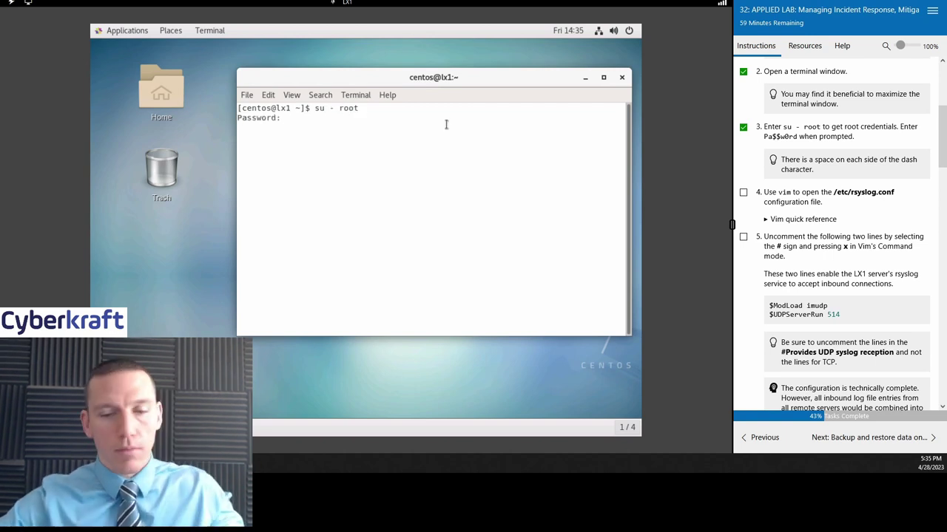
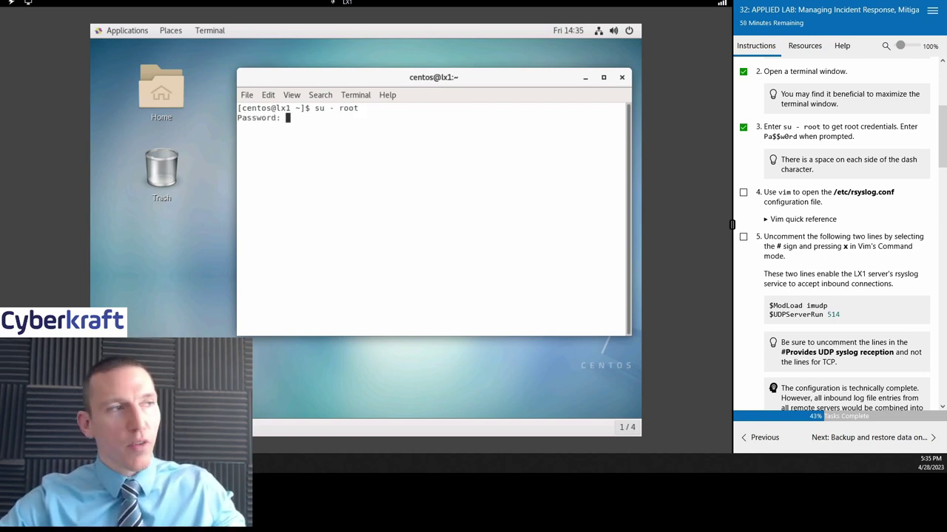
pyautogui.press('Return')
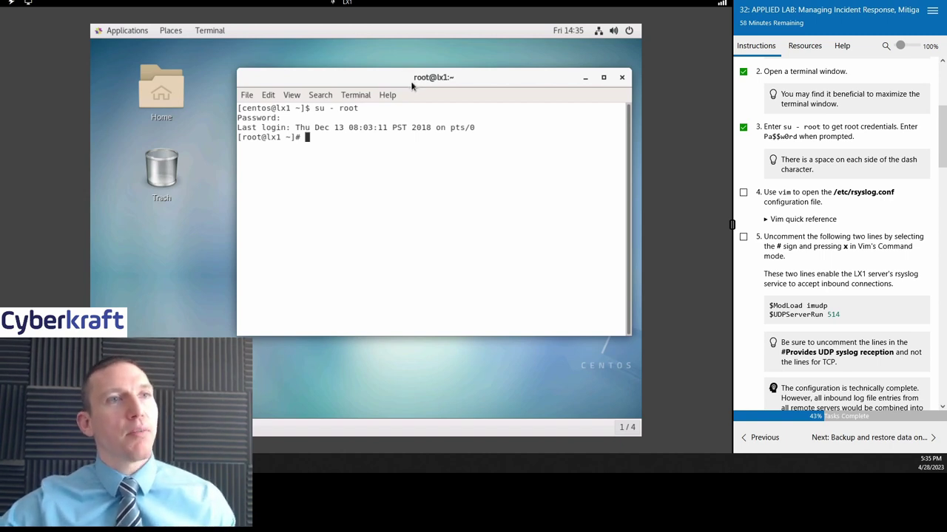
# Tick the open-rsyslog.conf step and run vim /etc/rsyslog/conf as root.
pyautogui.click(743, 193)
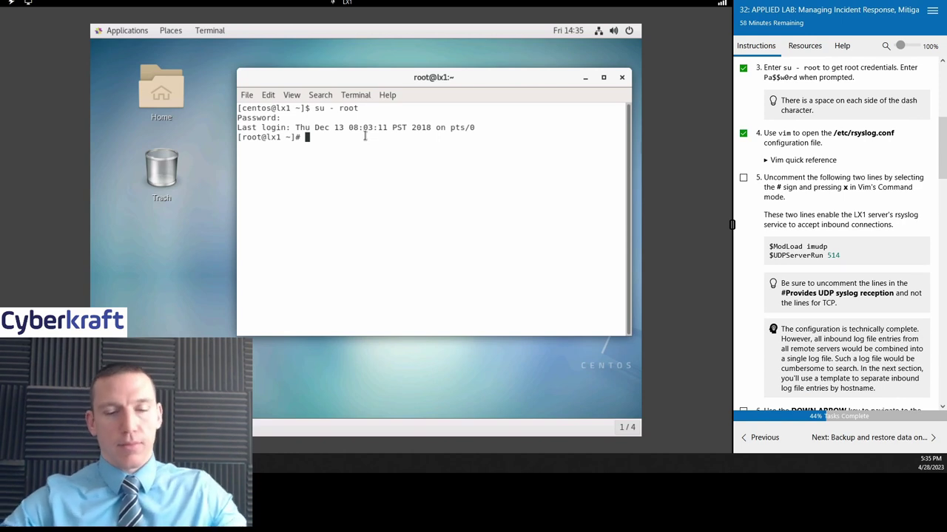
pyautogui.write('vim ')
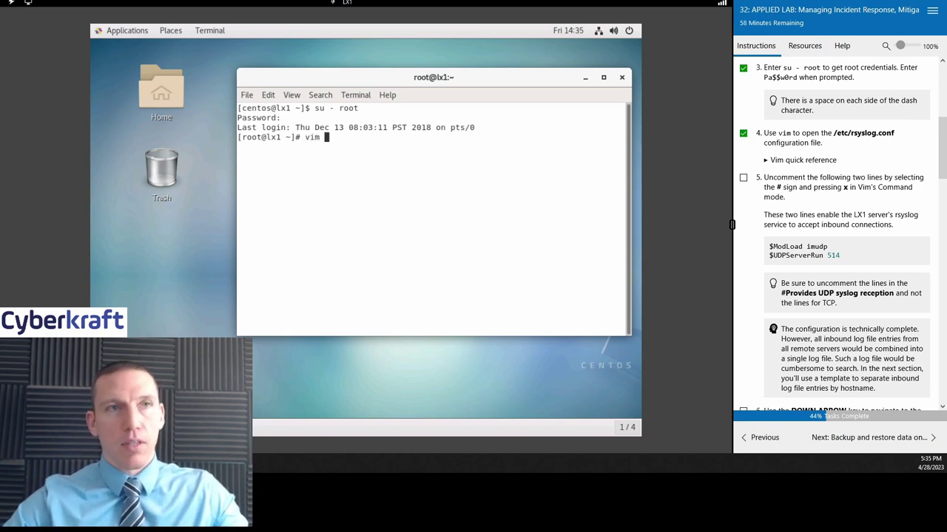
pyautogui.write('/etc')
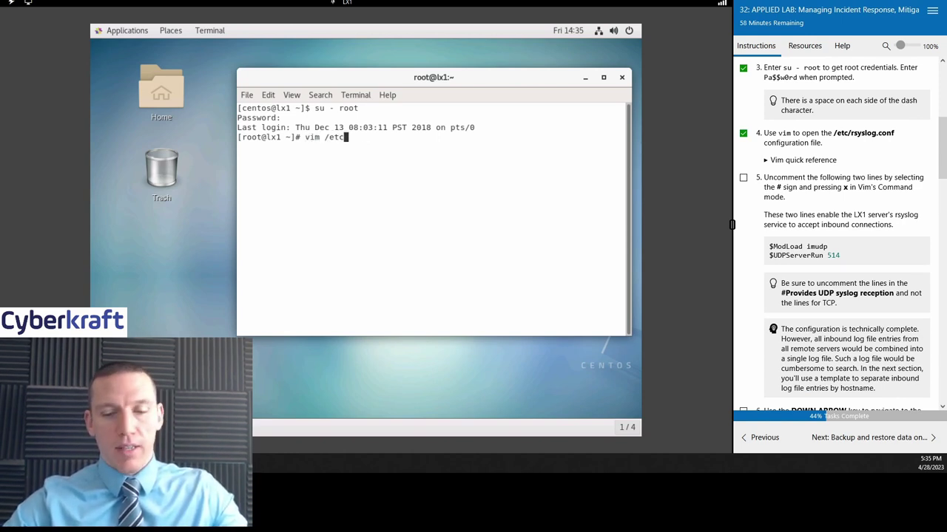
pyautogui.write('/r')
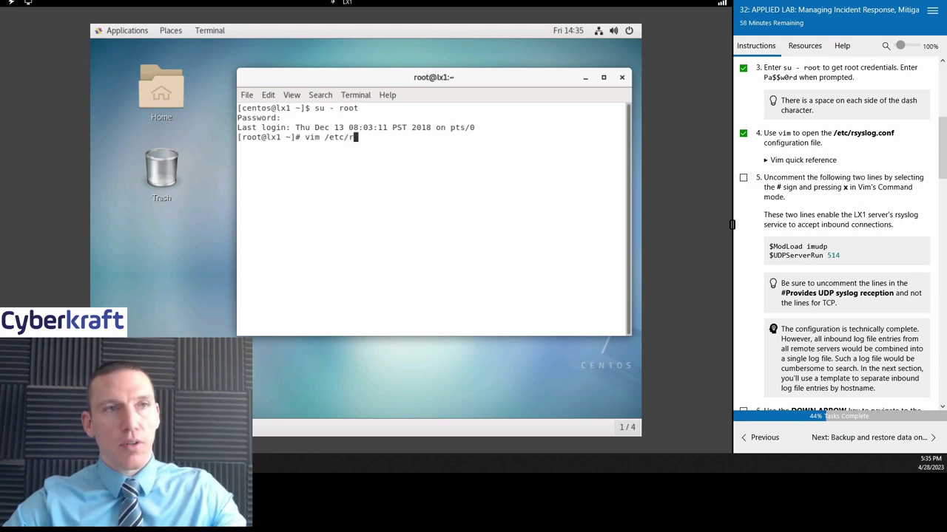
pyautogui.write('syslog')
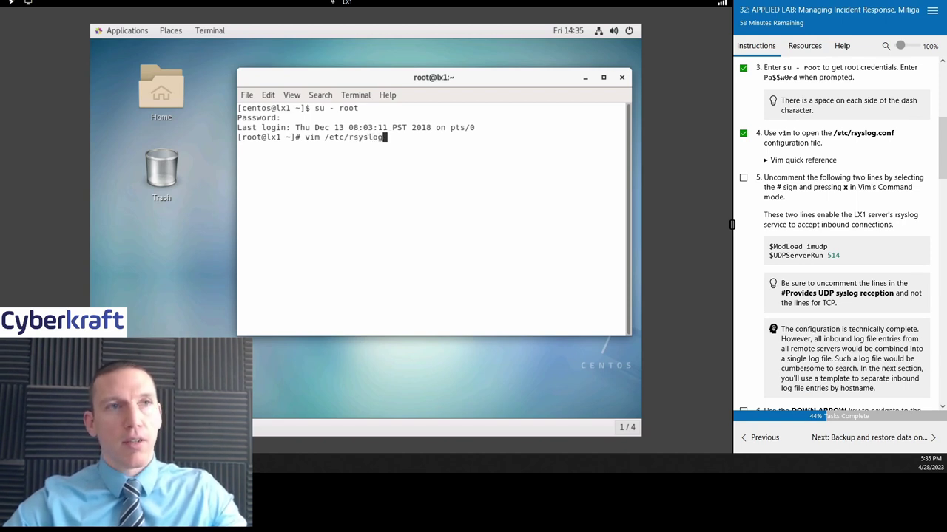
pyautogui.write('/conf')
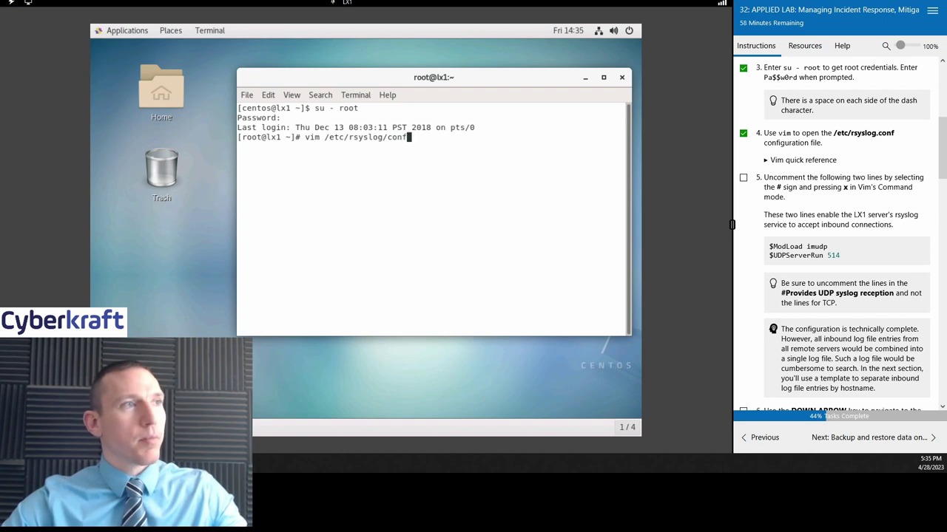
pyautogui.press('Return')
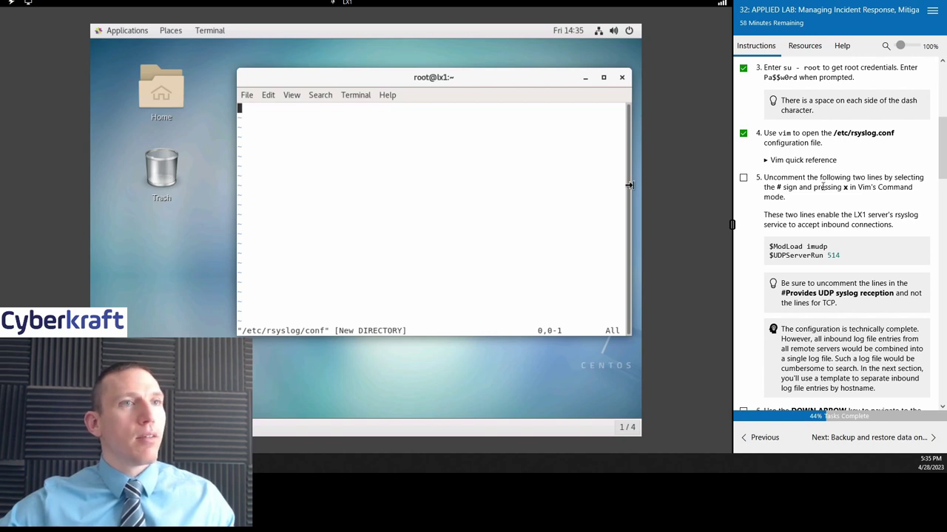
# Expand the Vim quick reference and scroll through lab steps 4–7.
pyautogui.click(767, 161)
pyautogui.scroll(-3, 841, 214)
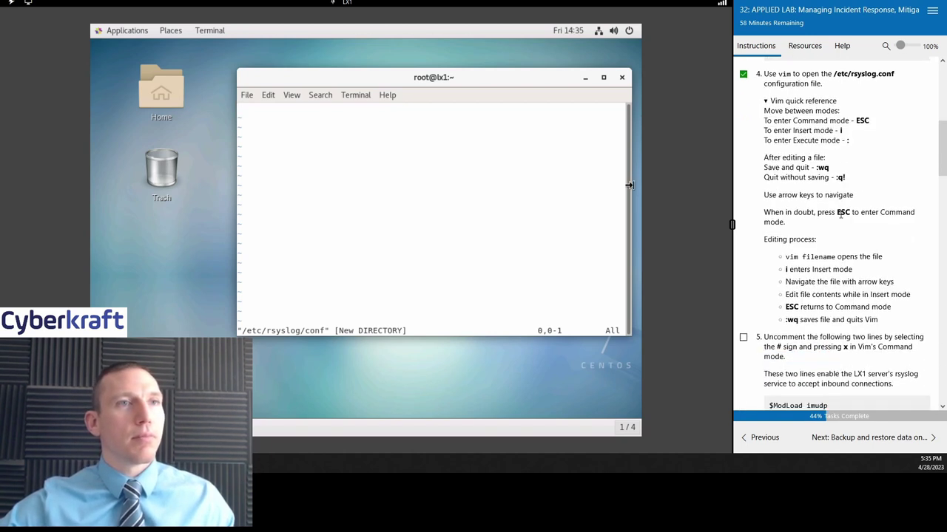
pyautogui.scroll(2, 841, 214)
pyautogui.scroll(-5, 841, 214)
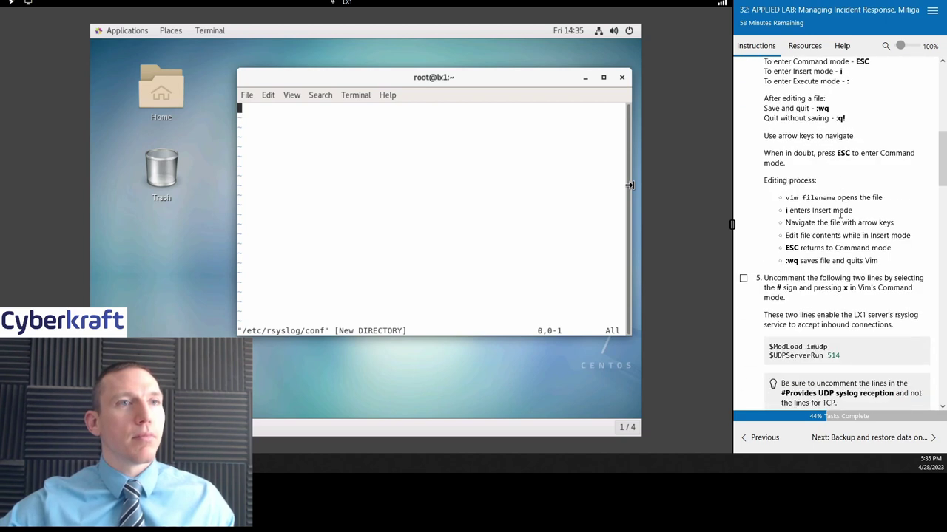
pyautogui.scroll(8, 841, 214)
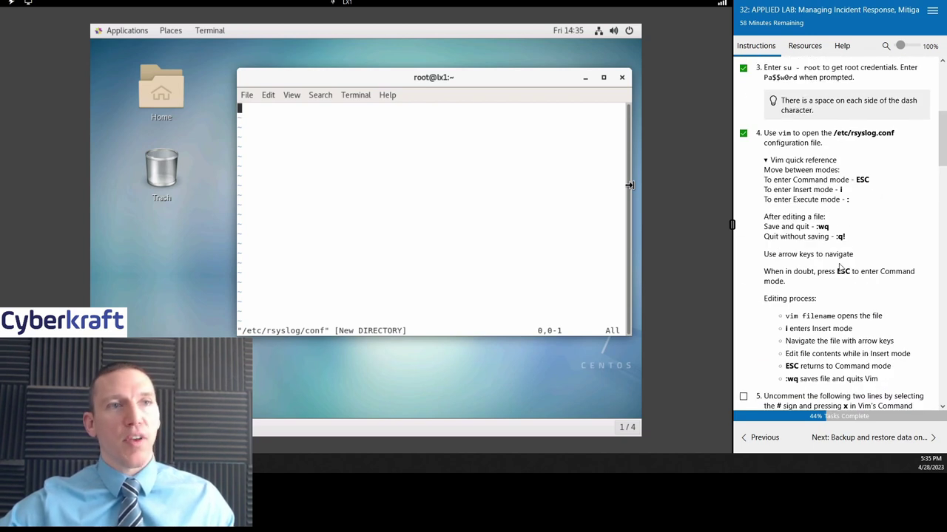
pyautogui.scroll(-2, 847, 238)
pyautogui.scroll(-5, 847, 239)
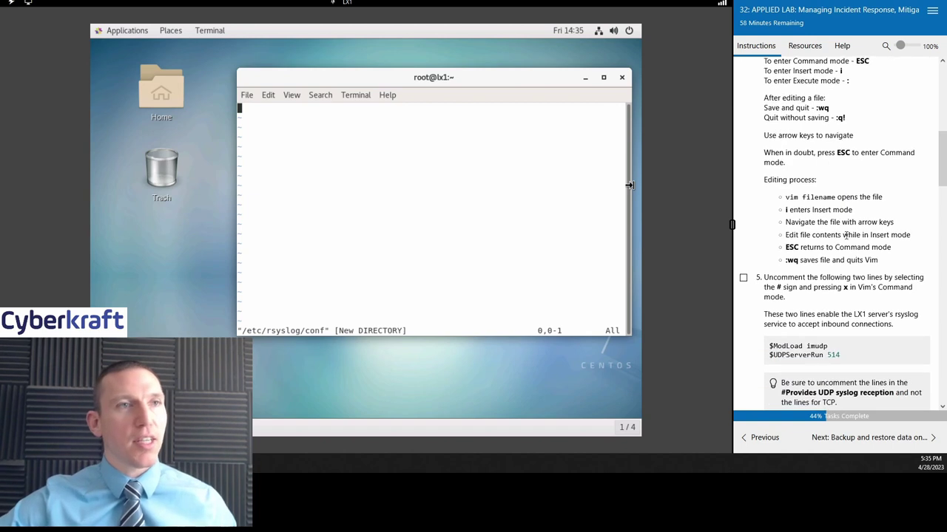
pyautogui.scroll(-2, 846, 236)
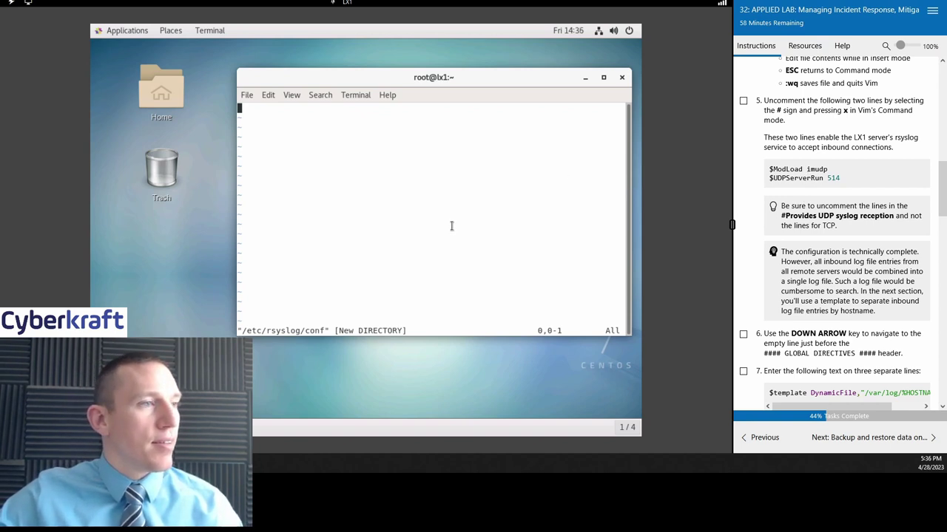
pyautogui.scroll(6, 863, 242)
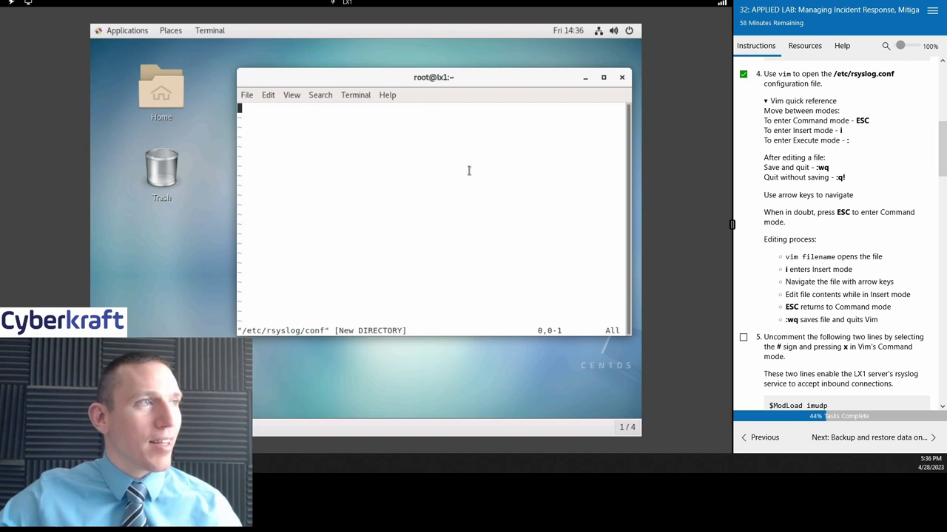
# Close the terminal holding the stray Vim session and open a new terminal window.
pyautogui.click(622, 77)
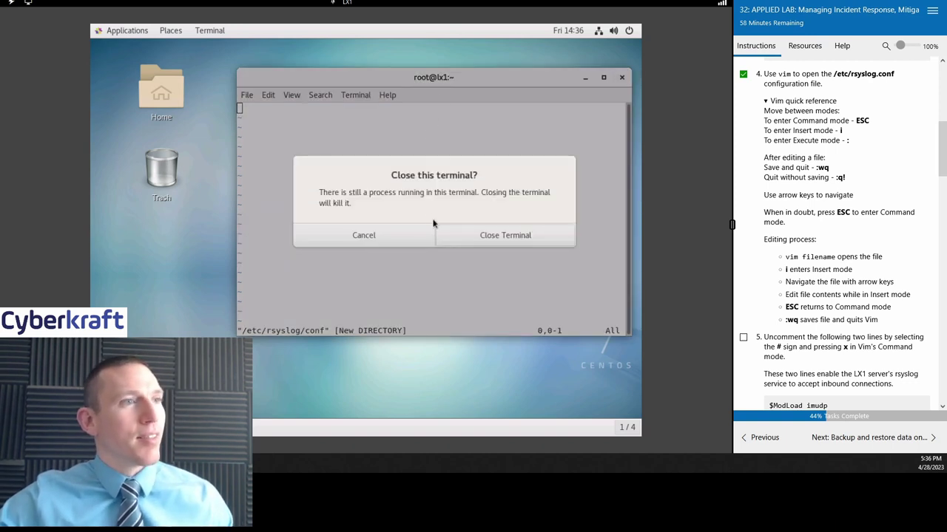
pyautogui.click(482, 235)
pyautogui.rightClick(443, 123)
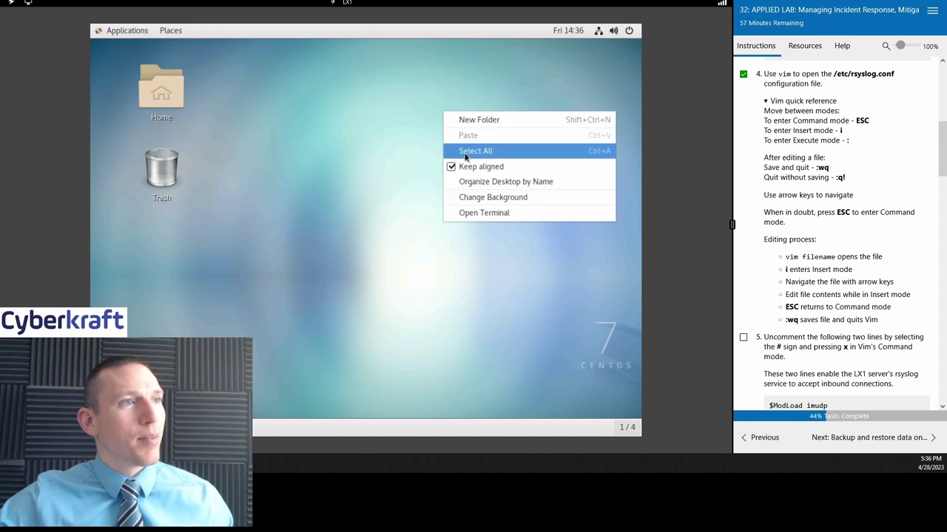
pyautogui.click(491, 220)
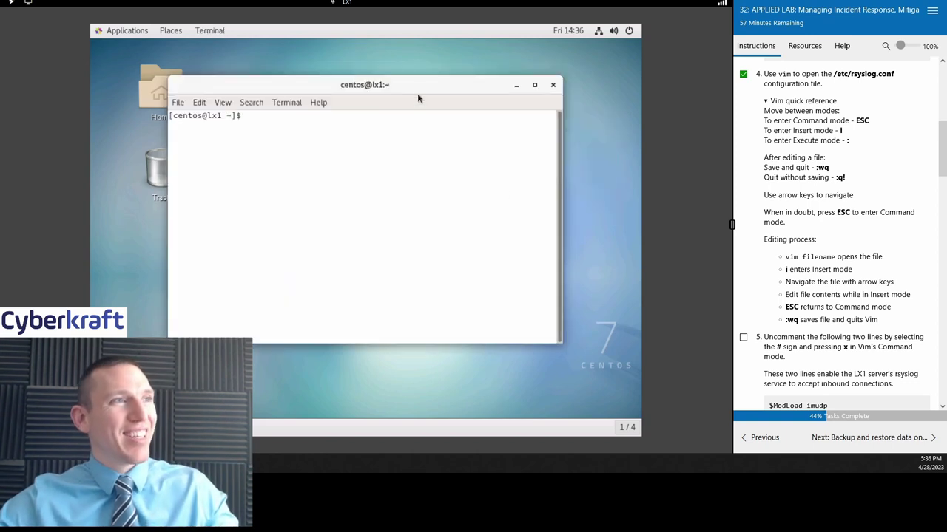
pyautogui.moveTo(417, 90); pyautogui.dragTo(482, 69)
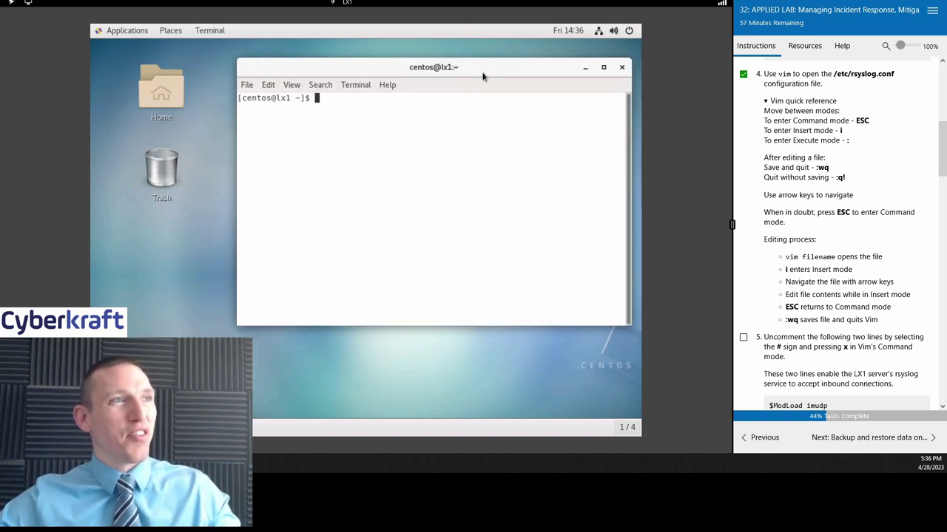
# Become root with su - root, then enter vim /etc/rsyslog.conf after the bare path fails.
pyautogui.write('su - root')
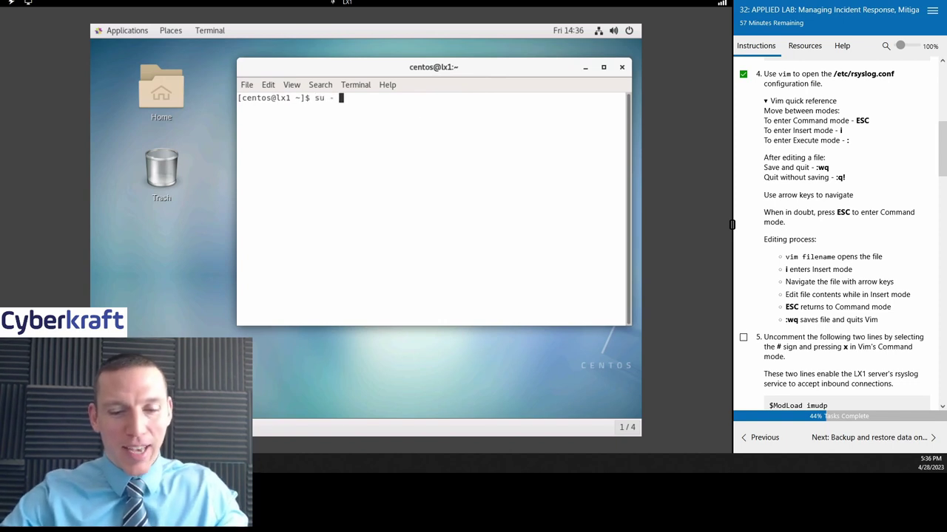
pyautogui.press('Return')
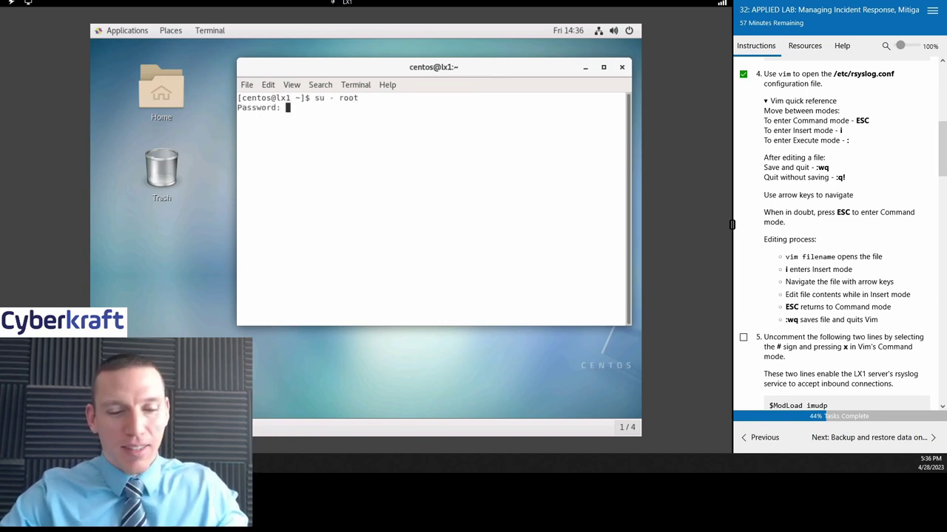
pyautogui.press('Return')
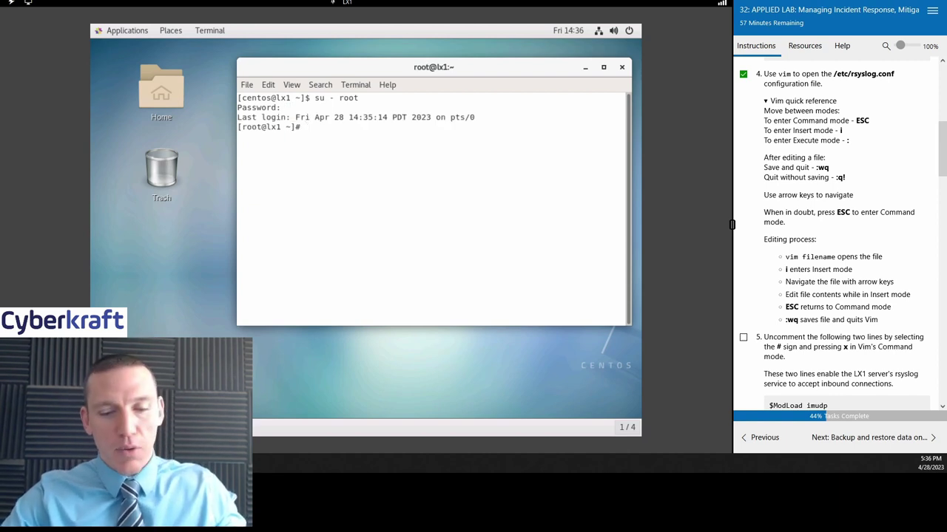
pyautogui.write('/etc')
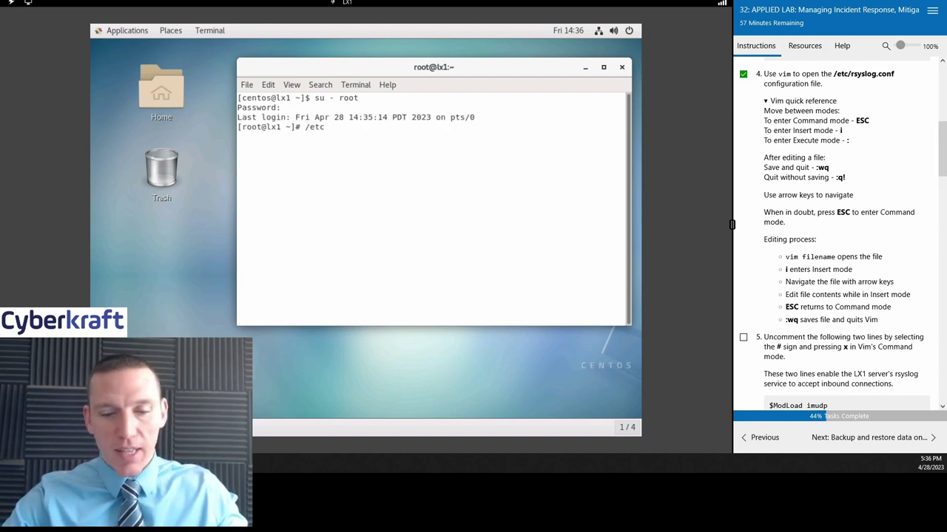
pyautogui.write('/rsys')
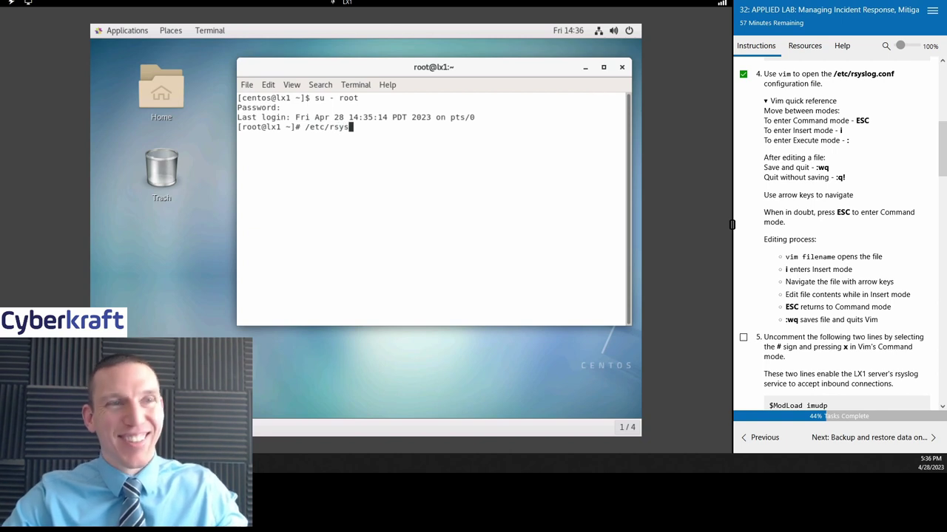
pyautogui.write('log.')
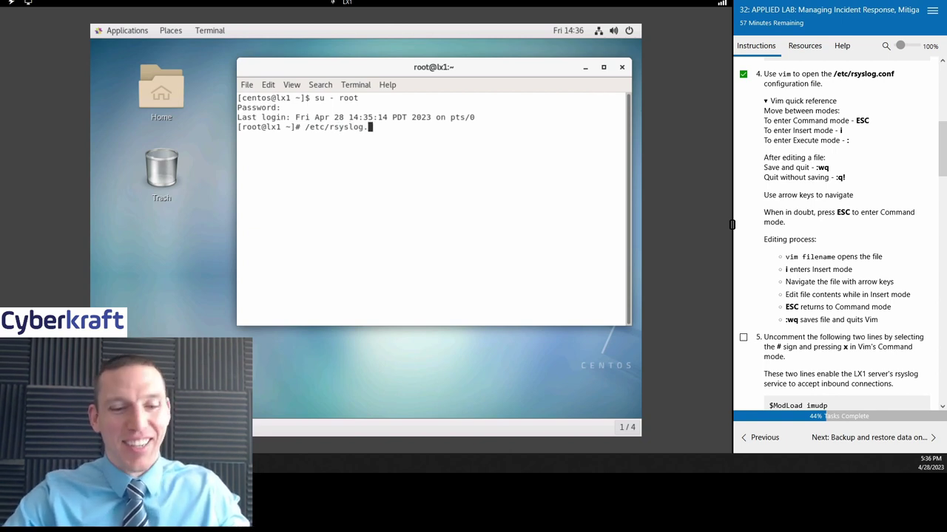
pyautogui.write('conf')
pyautogui.press('Return')
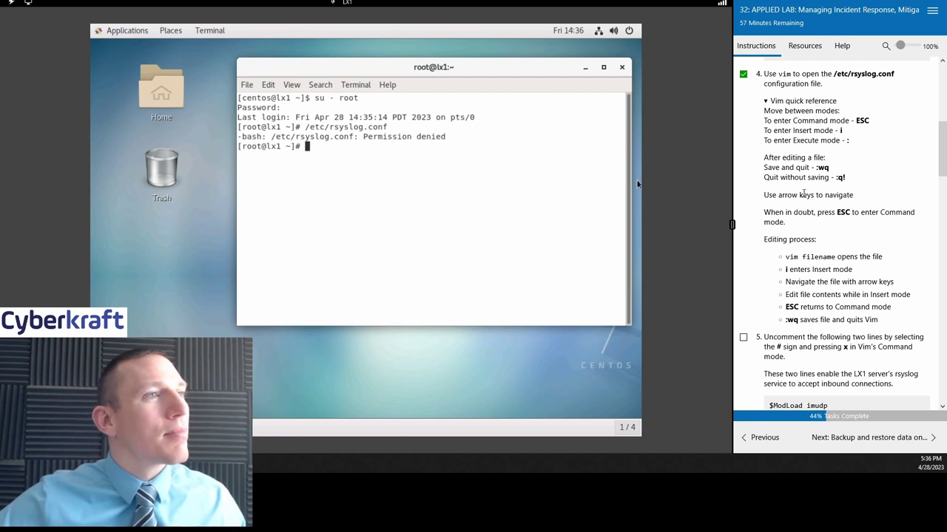
pyautogui.scroll(2, 824, 213)
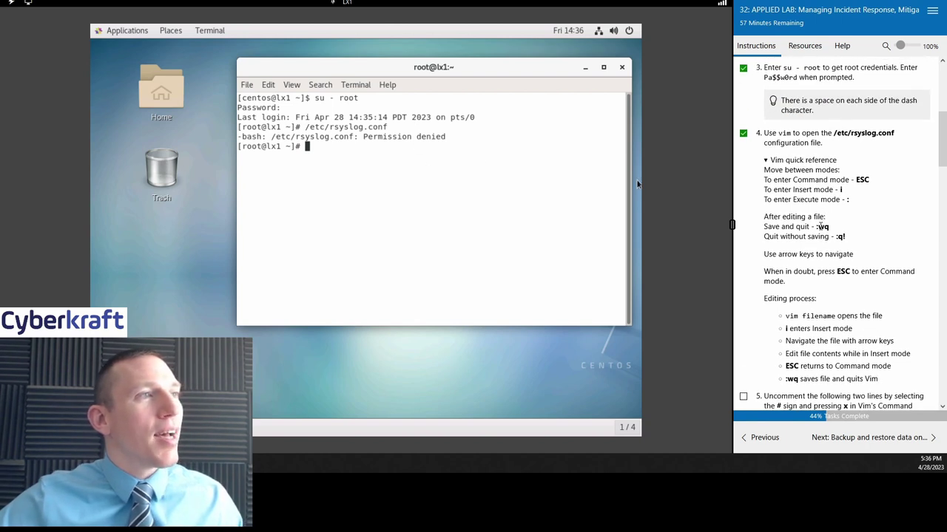
pyautogui.write('v')
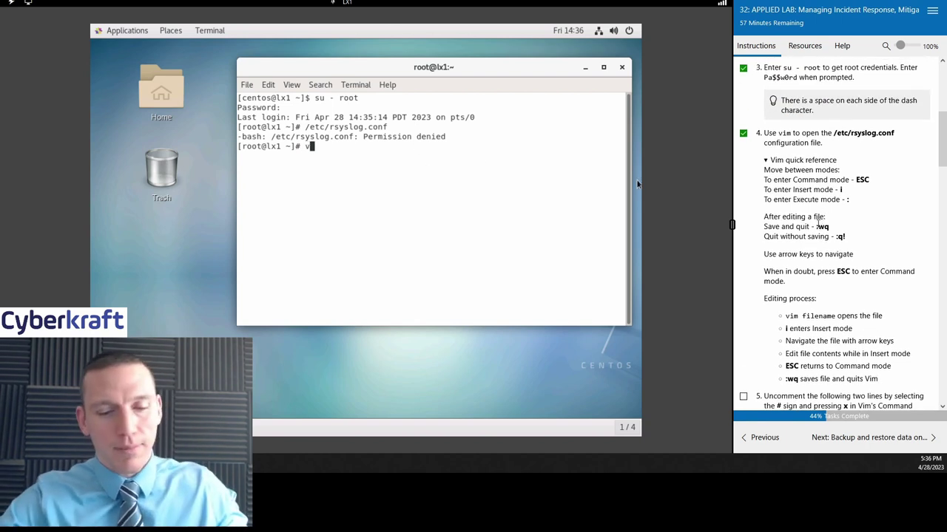
pyautogui.write('im /')
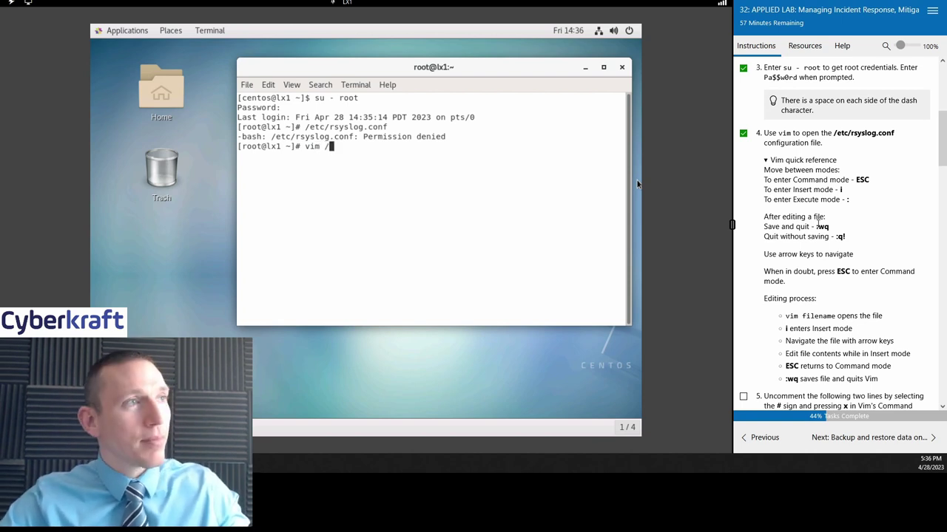
pyautogui.write('etc/r')
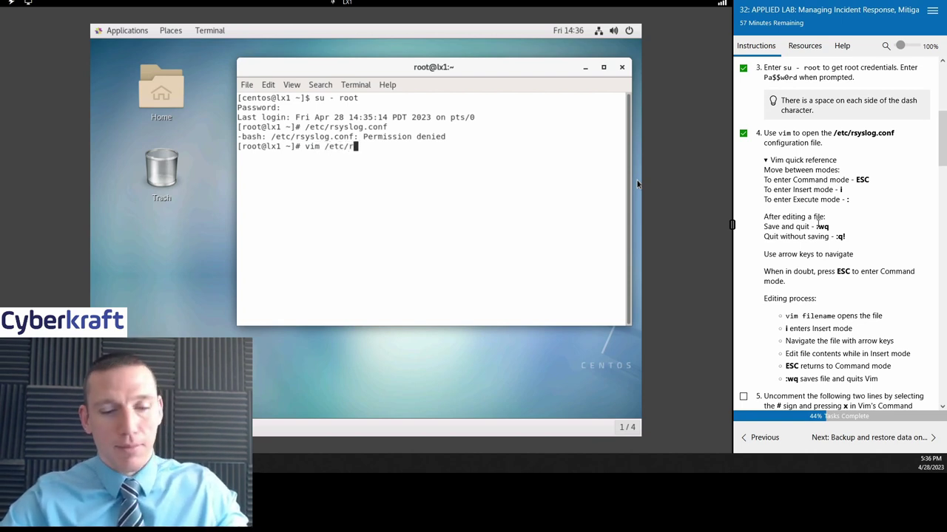
pyautogui.write('syslog')
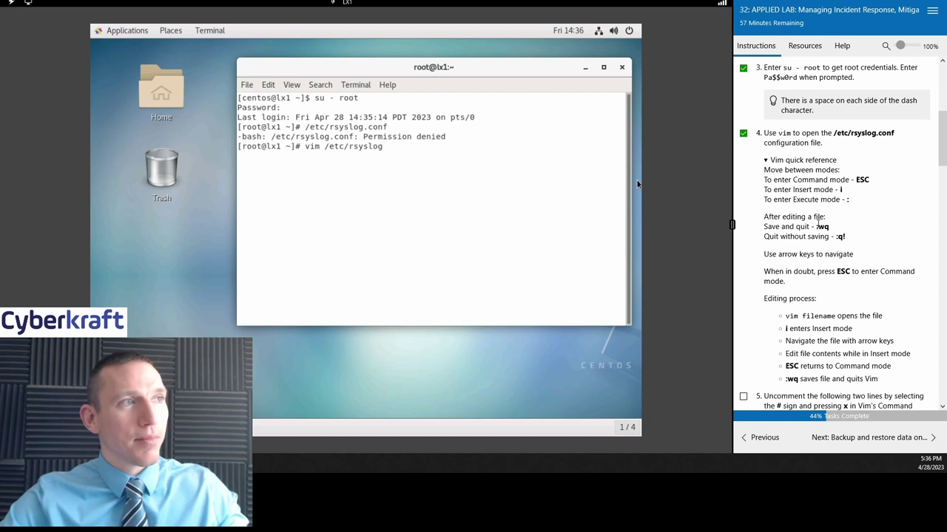
pyautogui.write('.conf')
pyautogui.press('Return')
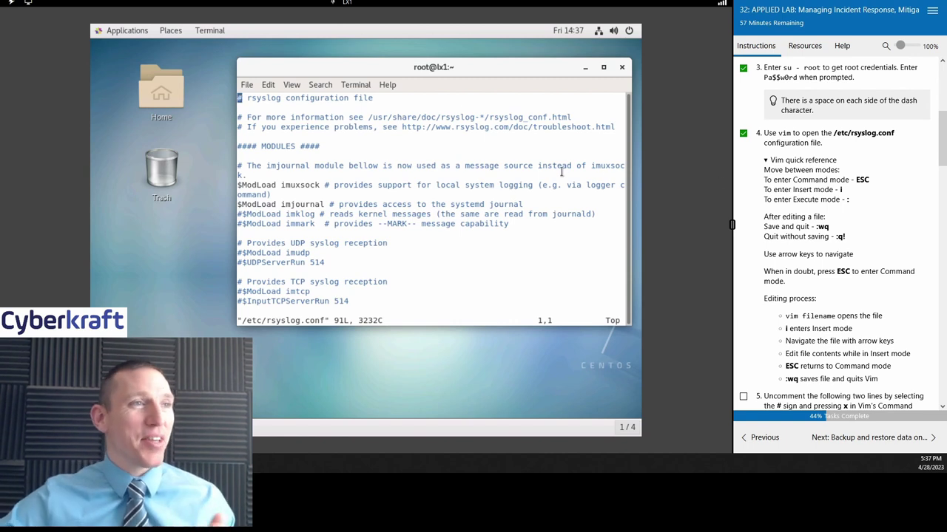
pyautogui.press('Down')
pyautogui.press('Down')
pyautogui.press('Down')
pyautogui.press('Down')
pyautogui.press('Down')
pyautogui.press('Down')
pyautogui.press('Down')
pyautogui.press('Down')
pyautogui.press('Down')
pyautogui.press('Down')
pyautogui.press('Down')
pyautogui.press('Down')
pyautogui.press('Down')
pyautogui.press('Down')
pyautogui.press('Down')
pyautogui.press('Up')
pyautogui.press('Up')
pyautogui.press('Up')
pyautogui.press('Up')
pyautogui.press('Up')
pyautogui.press('Up')
pyautogui.press('Up')
pyautogui.press('Up')
pyautogui.press('Up')
pyautogui.press('Up')
pyautogui.press('Up')
pyautogui.press('Up')
pyautogui.press('Up')
pyautogui.press('Up')
pyautogui.press('Up')
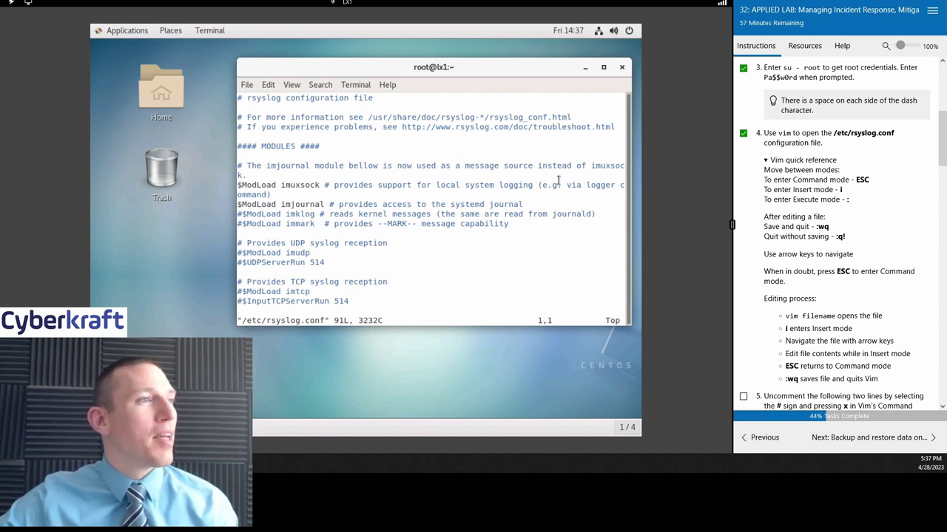
pyautogui.press('Down')
pyautogui.press('Down')
pyautogui.press('Down')
pyautogui.press('Down')
pyautogui.press('Down')
pyautogui.press('Down')
pyautogui.press('Down')
pyautogui.press('Down')
pyautogui.press('Down')
pyautogui.press('Down')
pyautogui.press('Down')
pyautogui.press('Down')
pyautogui.press('Down')
pyautogui.press('Down')
pyautogui.press('Down')
pyautogui.press('Down')
pyautogui.press('Down')
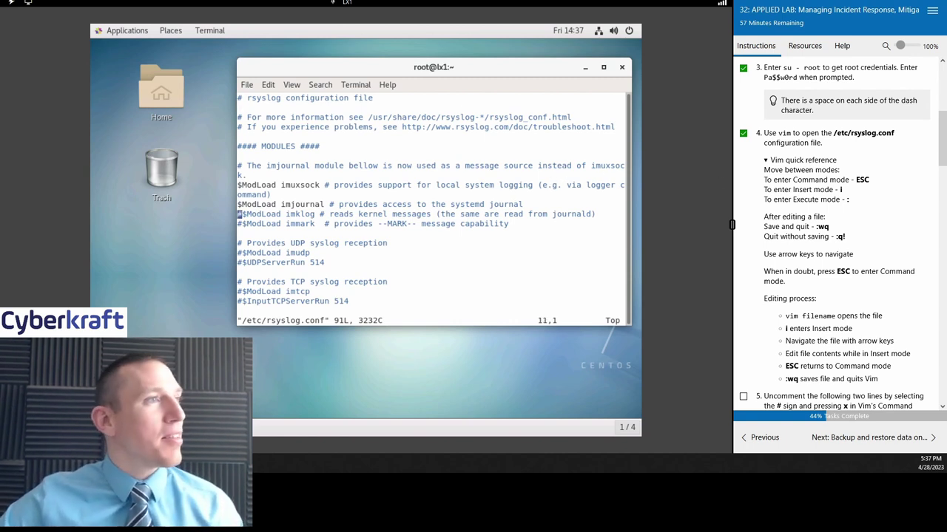
pyautogui.press('Down')
pyautogui.press('Down')
pyautogui.press('Down')
pyautogui.press('Down')
pyautogui.press('Down')
pyautogui.press('Down')
pyautogui.press('Down')
pyautogui.press('Down')
pyautogui.press('Down')
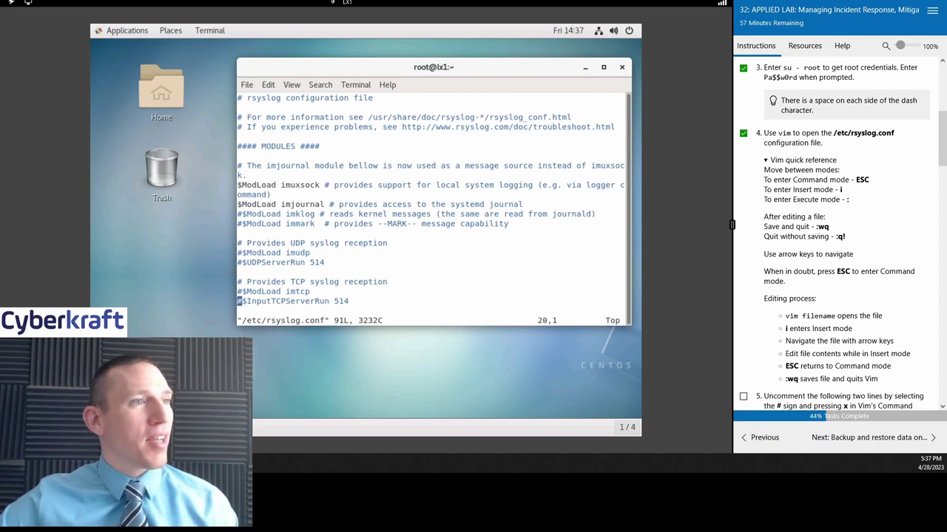
pyautogui.press('Down')
pyautogui.press('Down')
pyautogui.press('Down')
pyautogui.press('Down')
pyautogui.press('Down')
pyautogui.press('Down')
pyautogui.press('Down')
pyautogui.press('Down')
pyautogui.press('Down')
pyautogui.press('Down')
pyautogui.press('Down')
pyautogui.press('Down')
pyautogui.press('Down')
pyautogui.press('Down')
pyautogui.press('Down')
pyautogui.press('Down')
pyautogui.press('Down')
pyautogui.press('Down')
pyautogui.press('Down')
pyautogui.press('Down')
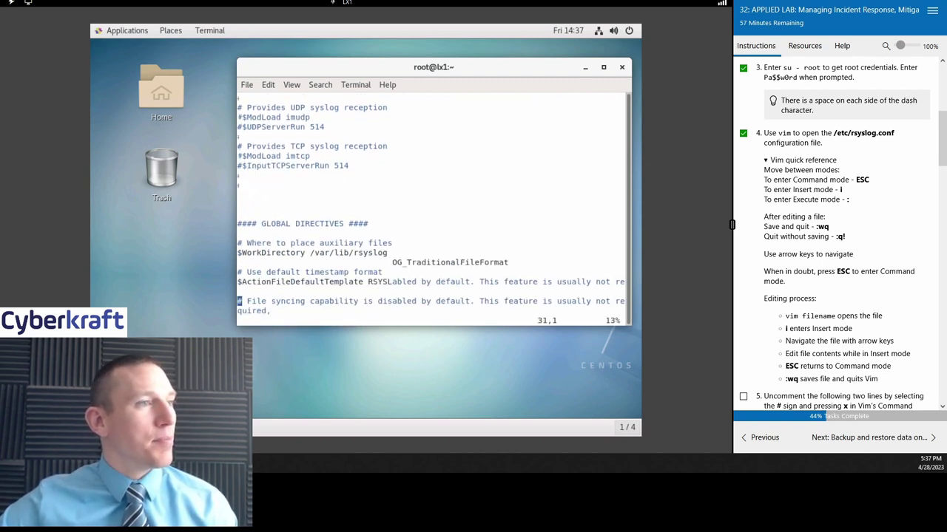
pyautogui.press('Down')
pyautogui.press('Down')
pyautogui.press('Down')
pyautogui.press('Down')
pyautogui.press('Down')
pyautogui.press('Down')
pyautogui.press('Down')
pyautogui.press('Down')
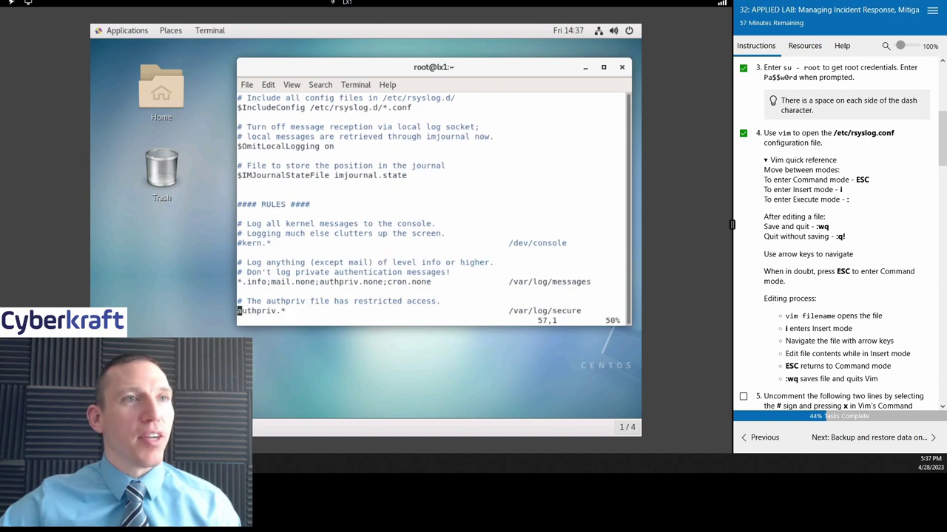
pyautogui.scroll(-1, 854, 178)
pyautogui.scroll(-2, 854, 177)
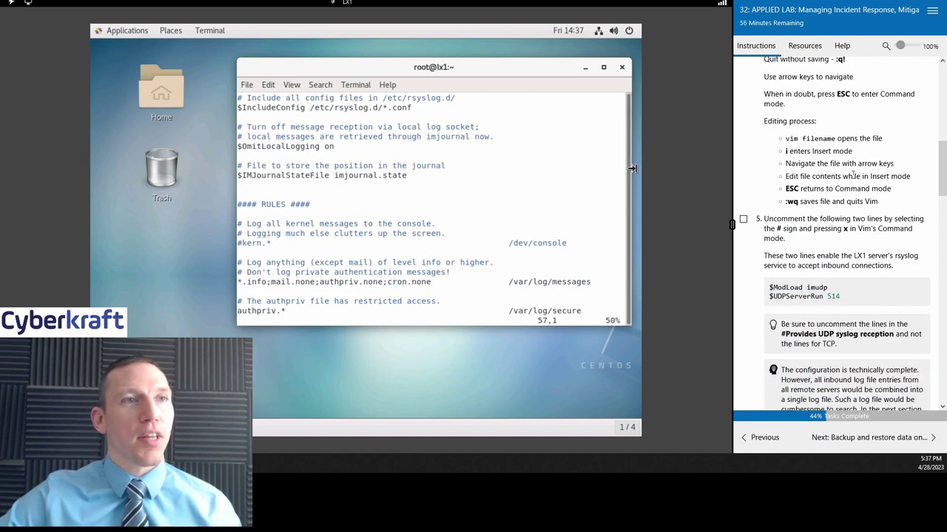
pyautogui.scroll(2, 856, 194)
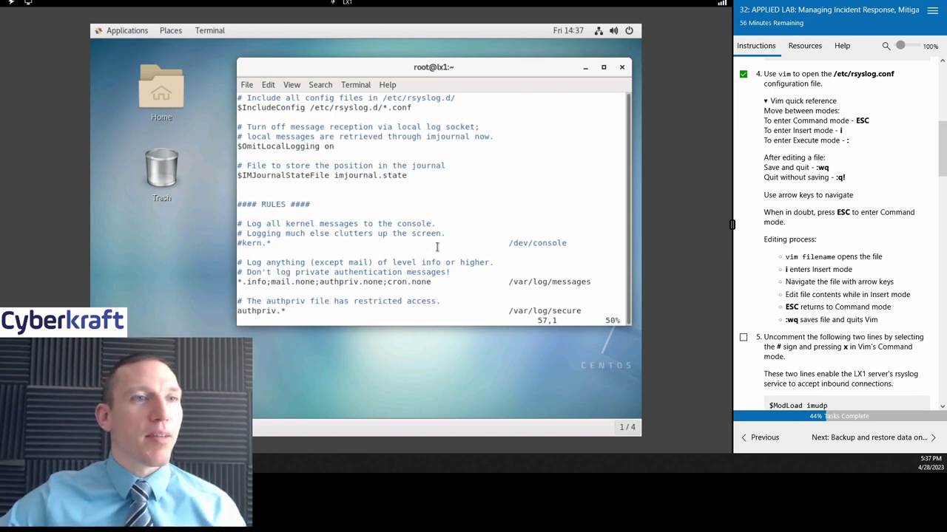
pyautogui.scroll(-5, 612, 222)
pyautogui.scroll(-1, 843, 204)
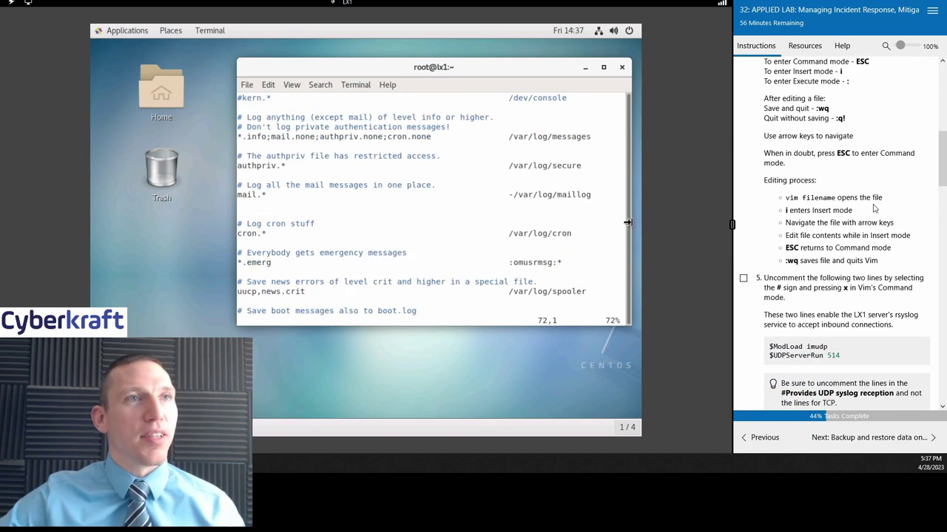
pyautogui.scroll(-1, 877, 222)
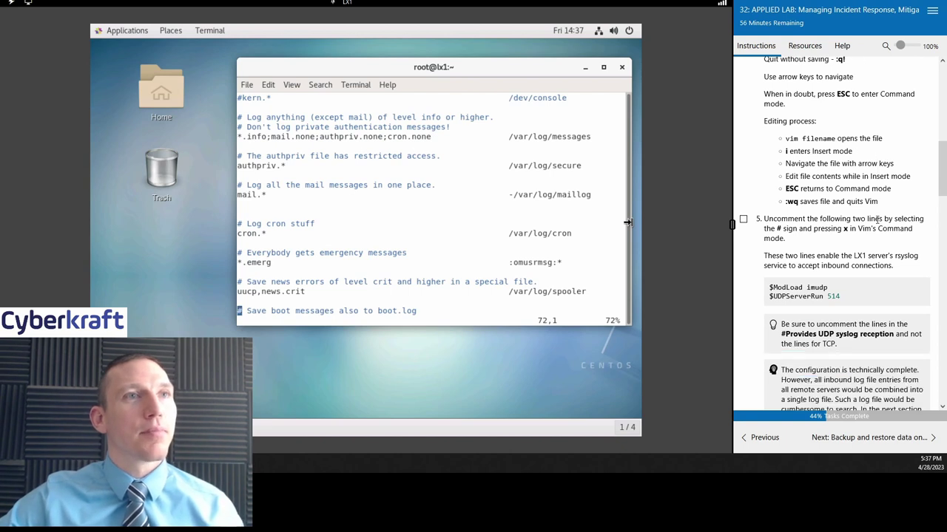
pyautogui.scroll(1, 877, 220)
pyautogui.scroll(1, 877, 222)
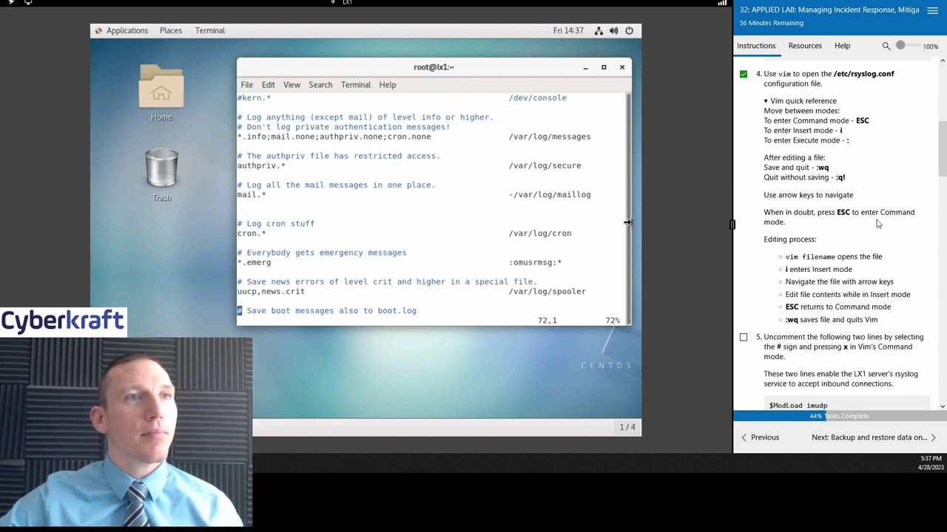
pyautogui.scroll(-1, 878, 222)
pyautogui.scroll(-2, 877, 221)
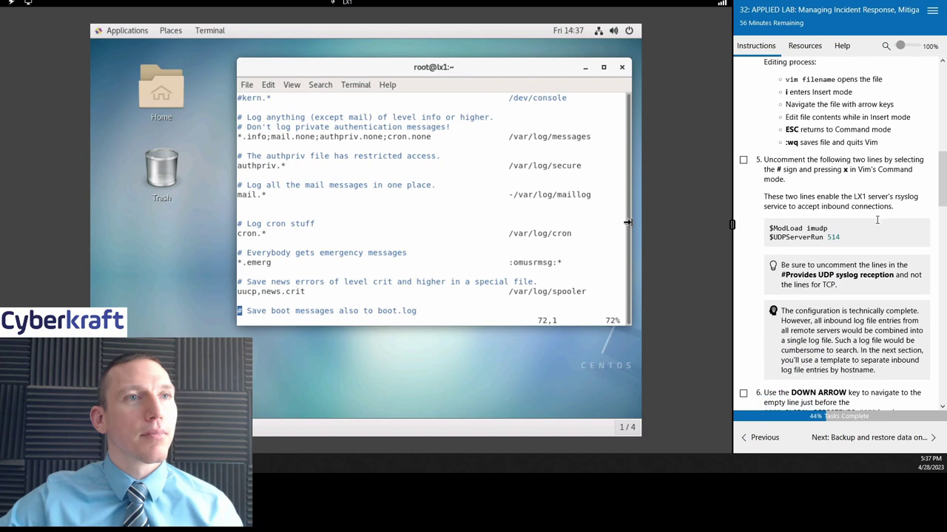
pyautogui.scroll(-1, 878, 220)
pyautogui.scroll(1, 877, 219)
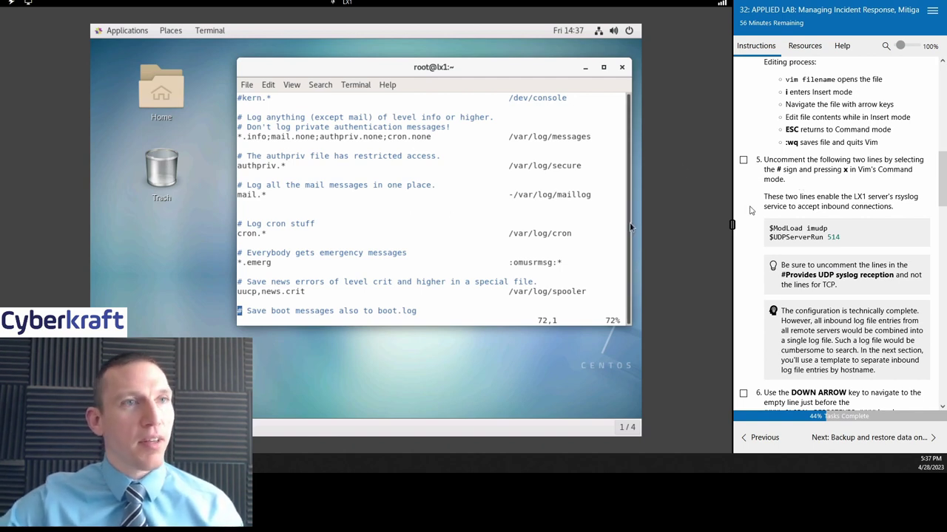
pyautogui.scroll(-2, 848, 189)
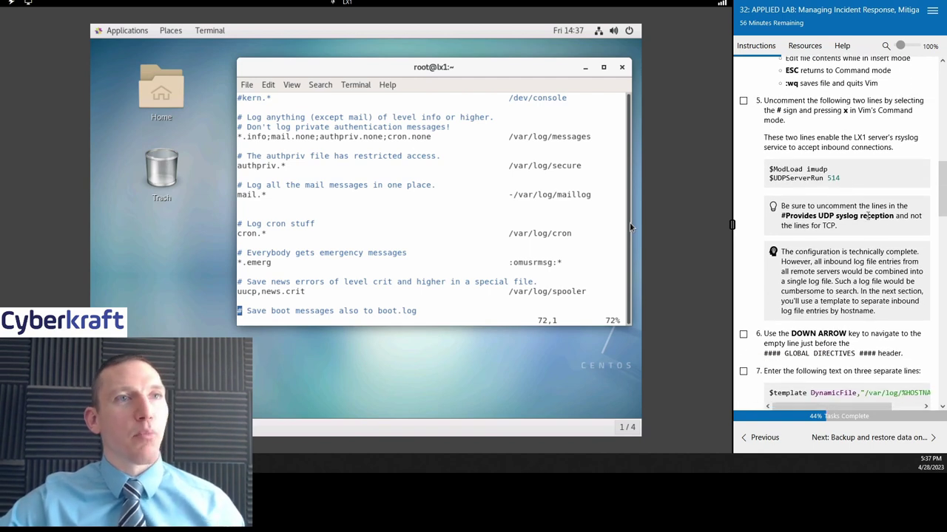
pyautogui.scroll(1, 867, 213)
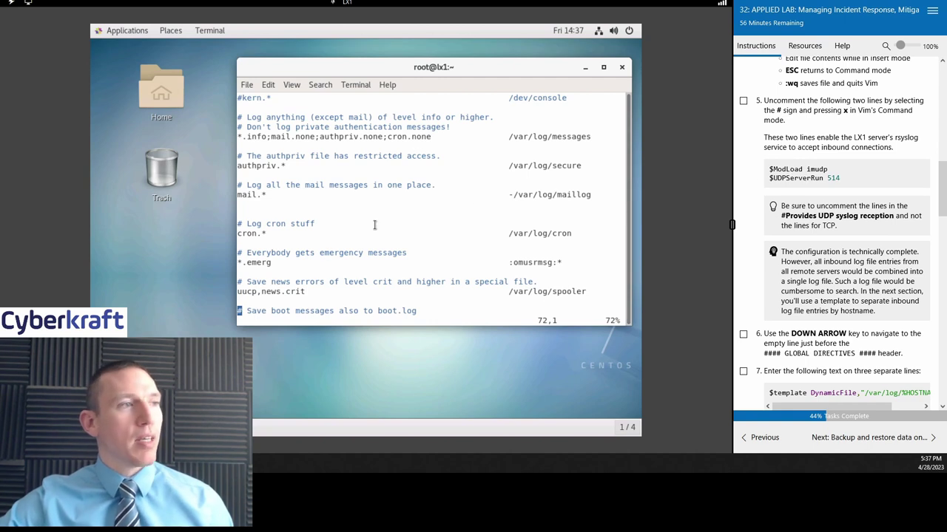
# Delete the leading # from the $ModLoad imudp and $UDPServerRun 514 lines, leaving TCP lines commented.
pyautogui.press('Up')
pyautogui.press('Up')
pyautogui.press('Up')
pyautogui.press('Up')
pyautogui.press('Up')
pyautogui.press('Up')
pyautogui.press('Up')
pyautogui.press('Up')
pyautogui.press('Up')
pyautogui.press('Up')
pyautogui.press('Up')
pyautogui.press('Up')
pyautogui.press('Up')
pyautogui.press('Up')
pyautogui.press('Up')
pyautogui.press('Up')
pyautogui.press('Up')
pyautogui.press('Up')
pyautogui.press('Up')
pyautogui.press('Up')
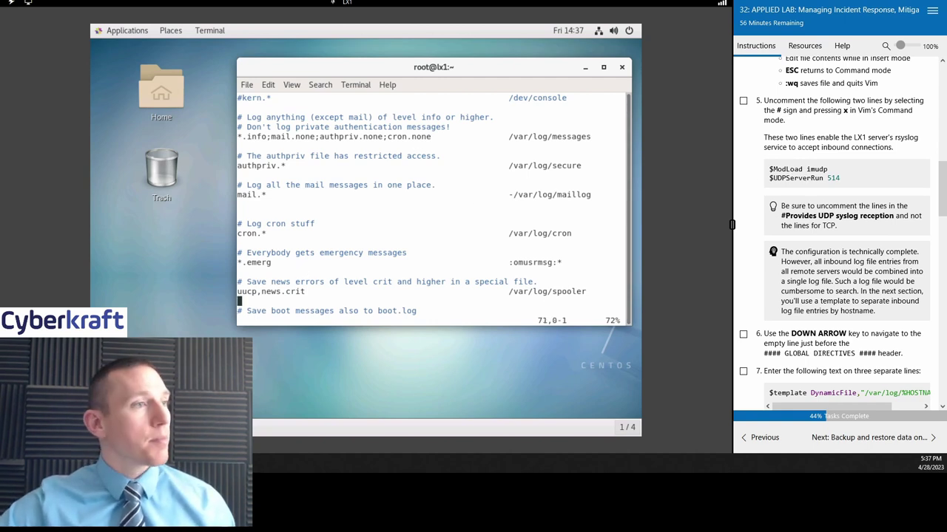
pyautogui.press('Up')
pyautogui.press('Up')
pyautogui.press('Up')
pyautogui.press('Up')
pyautogui.press('Up')
pyautogui.press('Up')
pyautogui.press('Up')
pyautogui.press('Up')
pyautogui.press('Up')
pyautogui.press('Up')
pyautogui.press('Up')
pyautogui.press('Up')
pyautogui.press('Up')
pyautogui.press('Up')
pyautogui.press('Up')
pyautogui.press('Up')
pyautogui.press('Up')
pyautogui.press('Up')
pyautogui.press('Up')
pyautogui.press('Up')
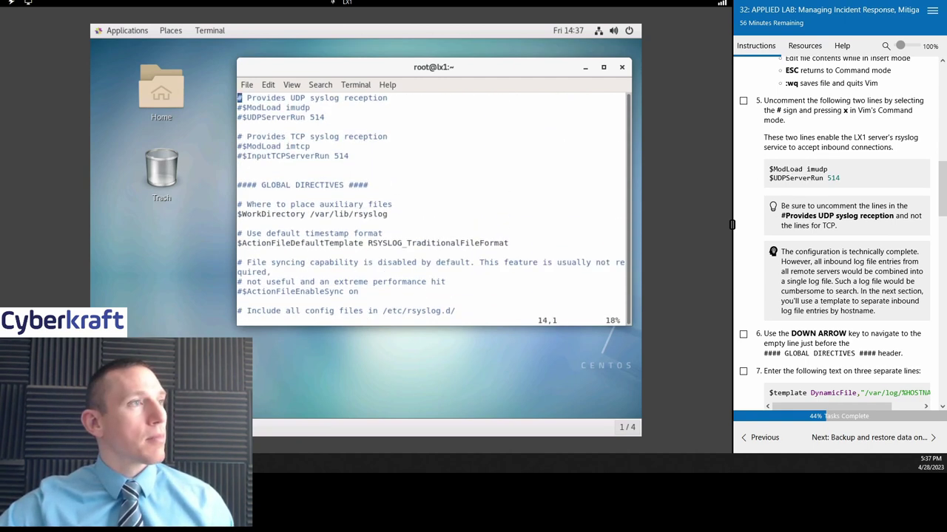
pyautogui.press('Down')
pyautogui.press('Down')
pyautogui.press('Down')
pyautogui.press('Down')
pyautogui.press('Down')
pyautogui.press('Down')
pyautogui.press('Down')
pyautogui.press('Down')
pyautogui.press('Down')
pyautogui.press('Down')
pyautogui.press('Down')
pyautogui.press('Down')
pyautogui.press('Down')
pyautogui.press('Down')
pyautogui.press('Down')
pyautogui.press('Down')
pyautogui.press('Down')
pyautogui.press('Down')
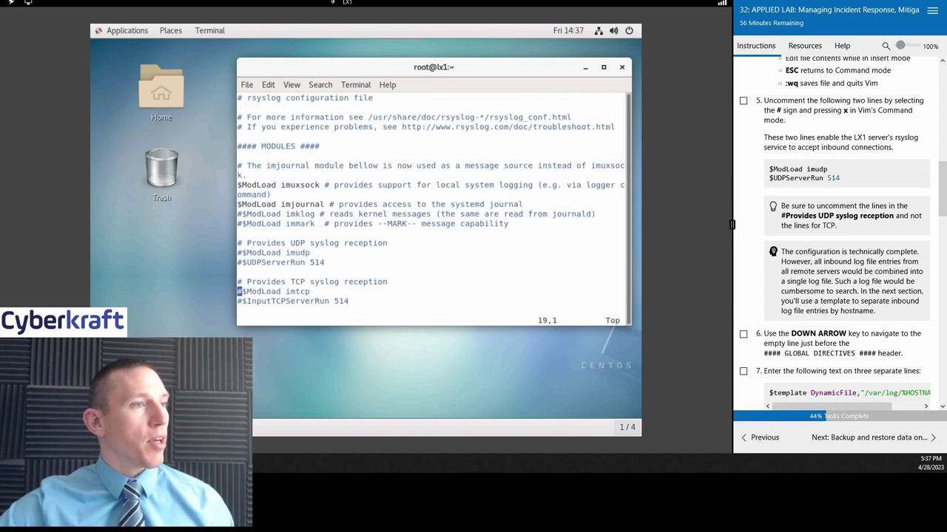
pyautogui.press('Up')
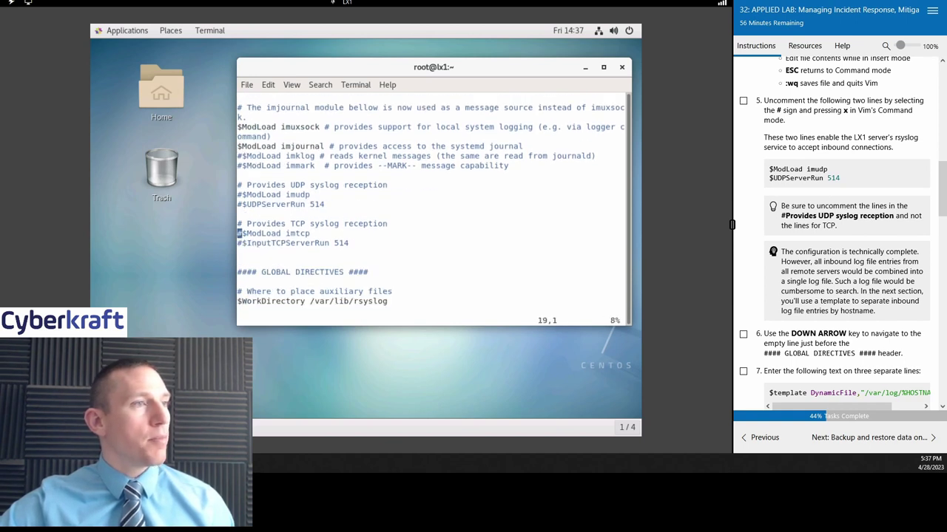
pyautogui.press('Right')
pyautogui.press('Left')
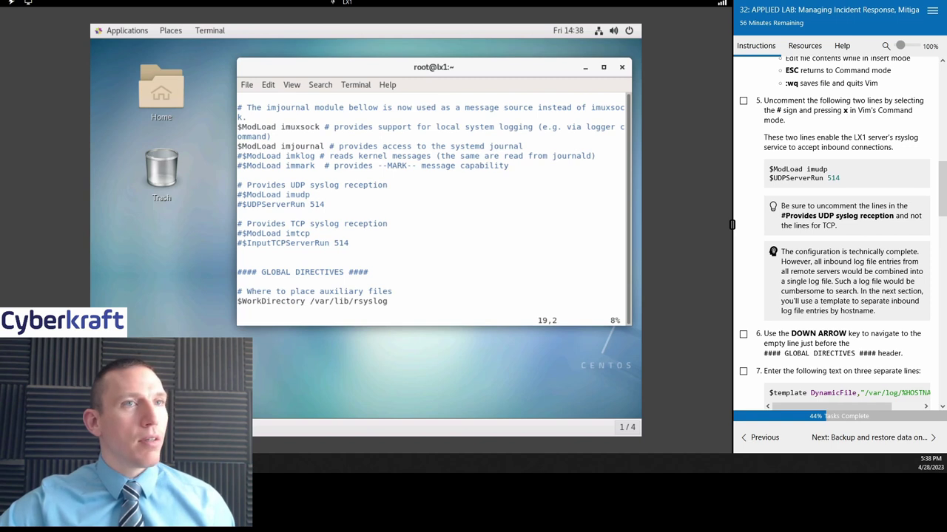
pyautogui.press('Up')
pyautogui.press('Up')
pyautogui.press('Up')
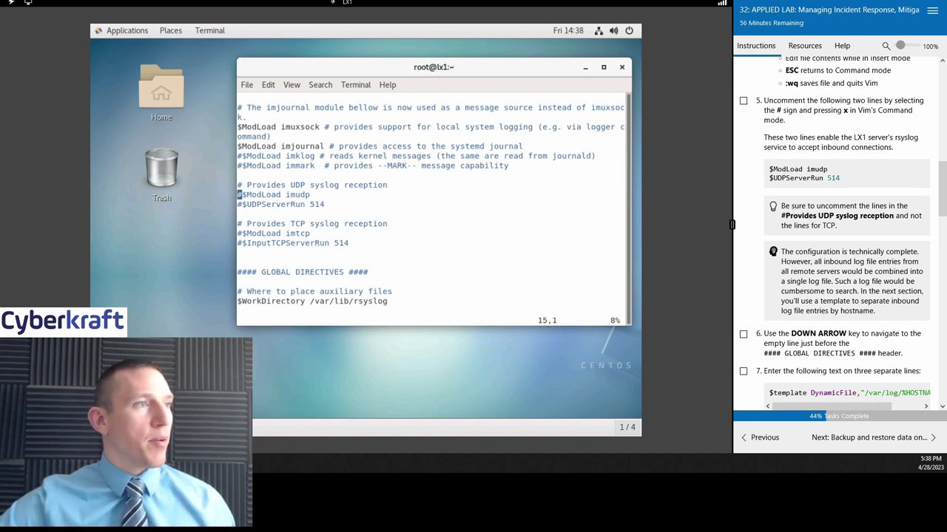
pyautogui.press('x')
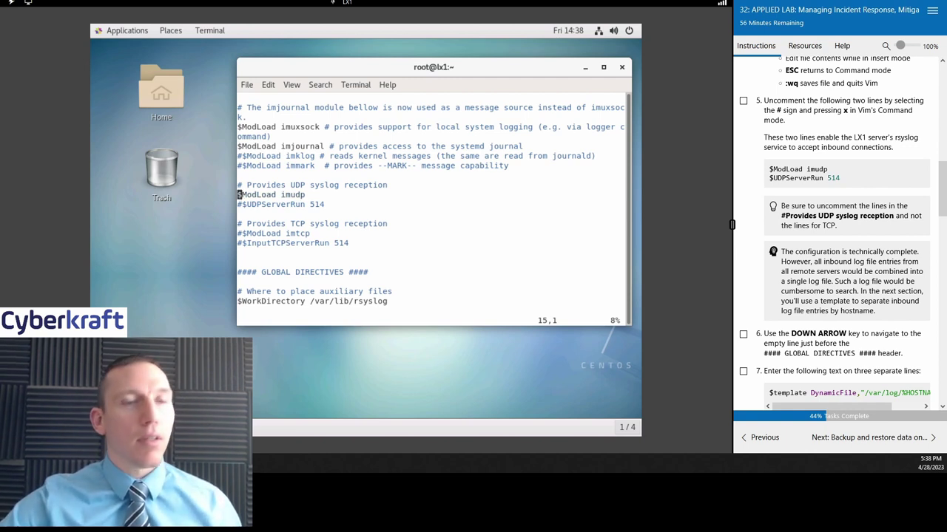
pyautogui.press('Down')
pyautogui.press('x')
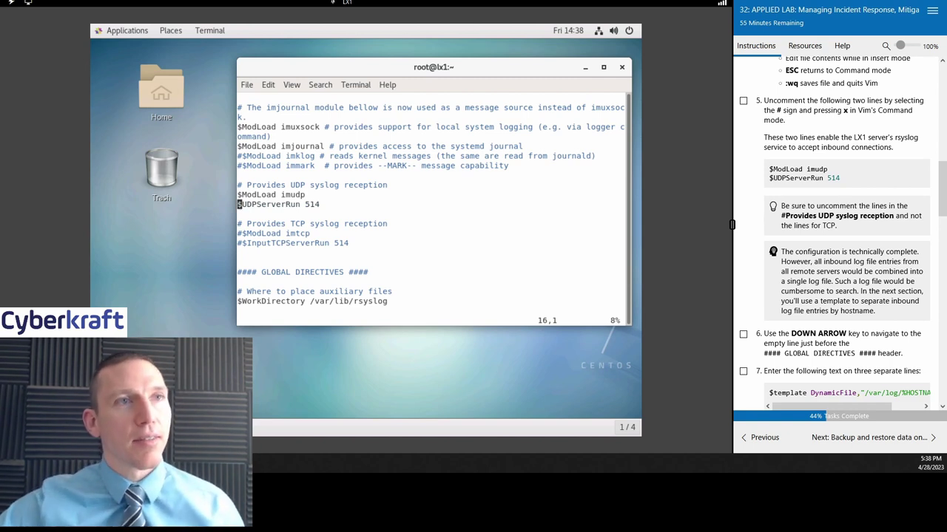
pyautogui.scroll(-3, 842, 229)
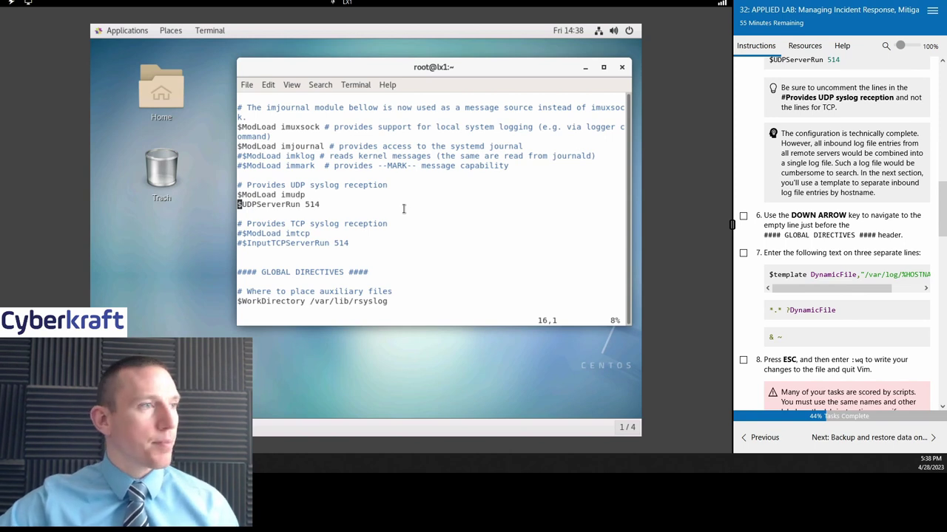
# Insert $template DynamicFile,"/var/log/%HOSTNAME%.log" above GLOBAL DIRECTIVES, followed by a new blank line.
pyautogui.press('Down')
pyautogui.press('Down')
pyautogui.press('Down')
pyautogui.press('Down')
pyautogui.press('Down')
pyautogui.press('Down')
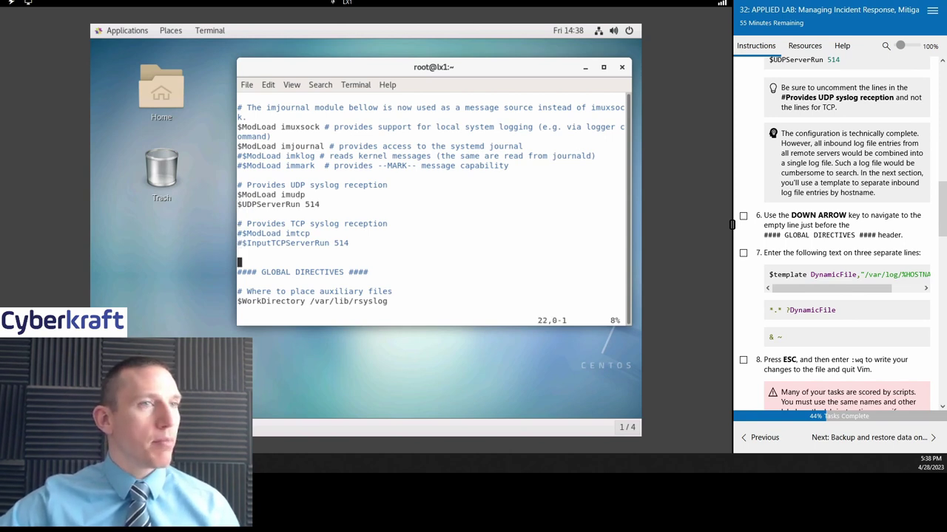
pyautogui.scroll(-3, 889, 220)
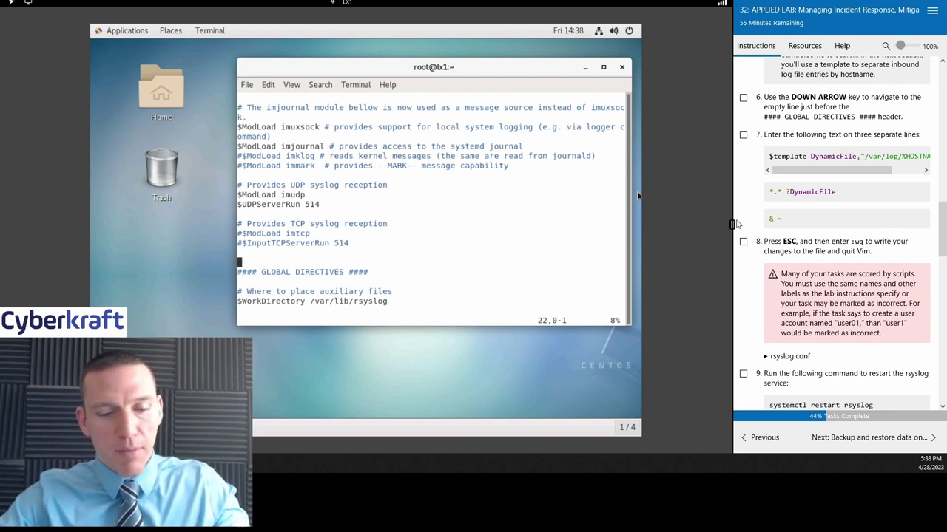
pyautogui.press('i')
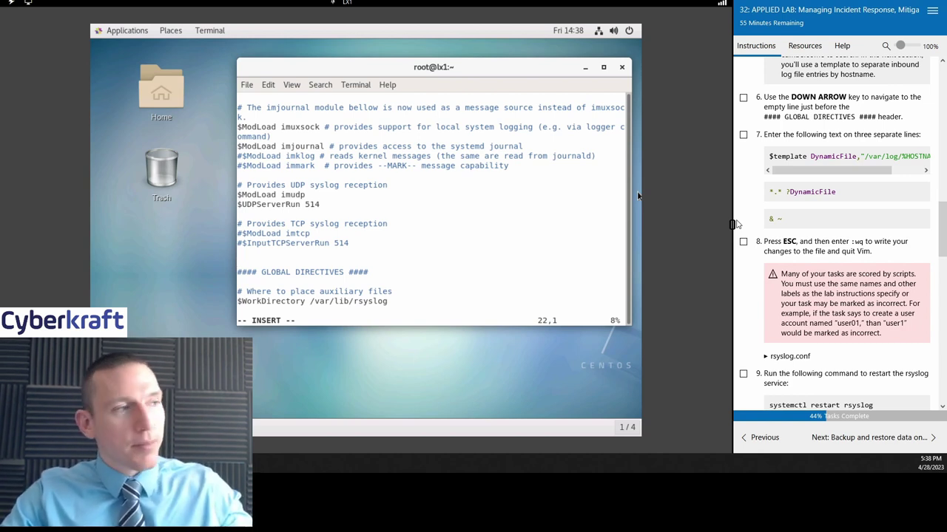
pyautogui.write('$template')
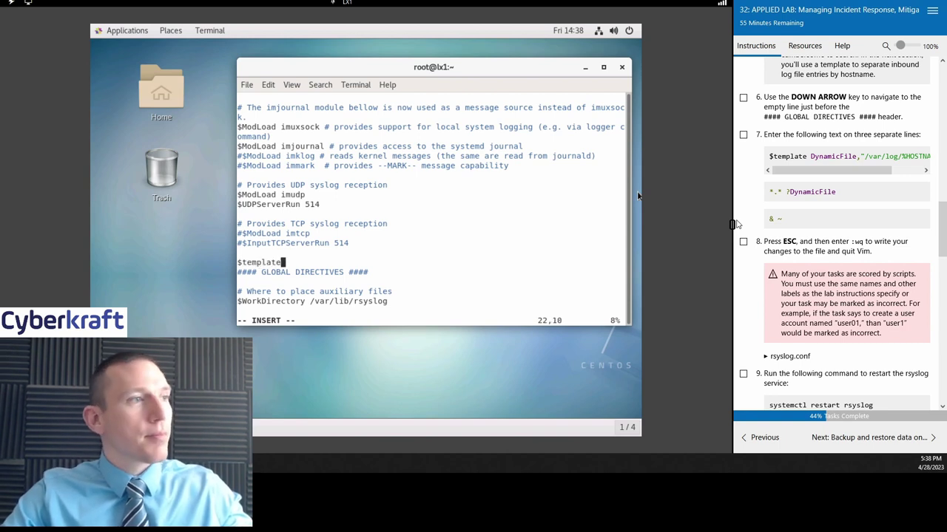
pyautogui.write(' D')
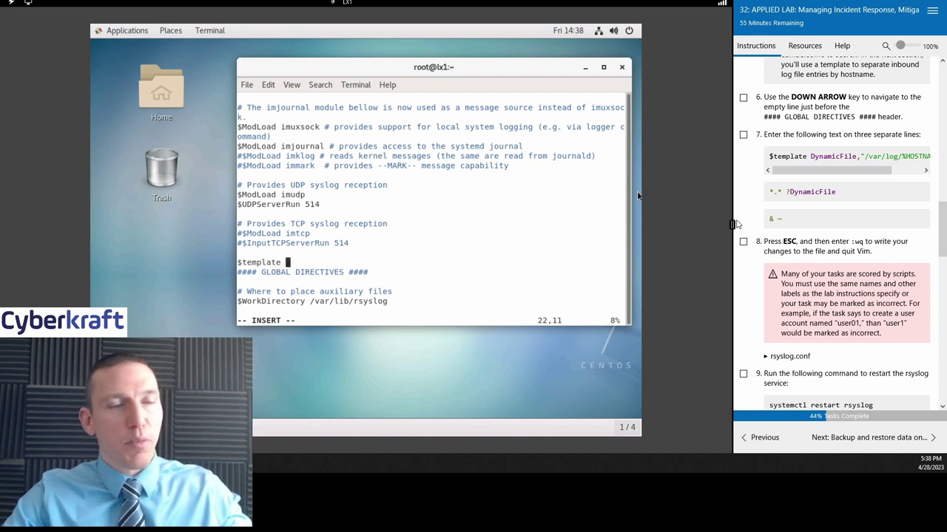
pyautogui.write('yname')
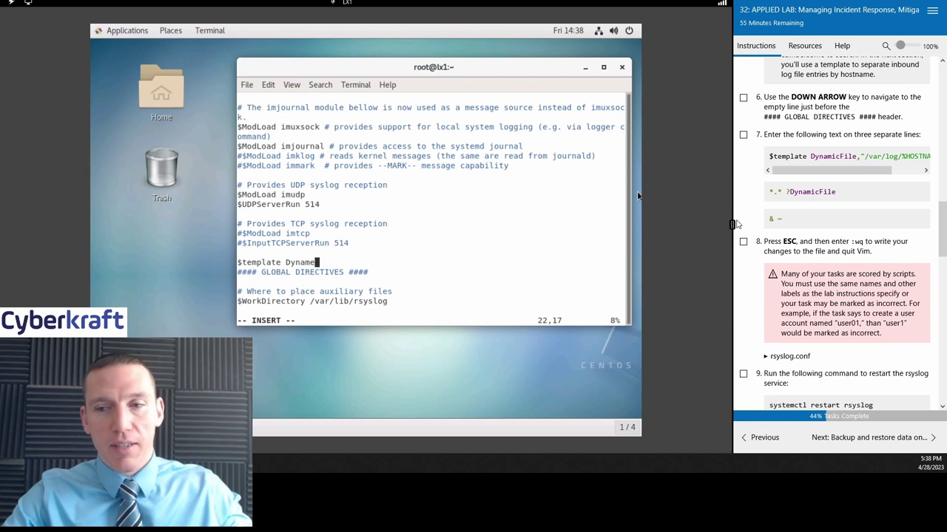
pyautogui.write('ic')
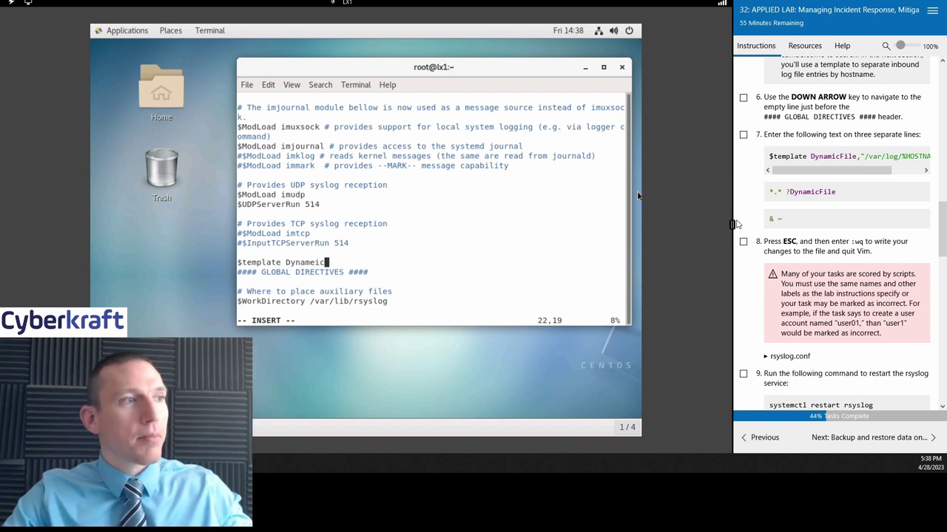
pyautogui.press('BackSpace')
pyautogui.press('BackSpace')
pyautogui.press('BackSpace')
pyautogui.write('ic')
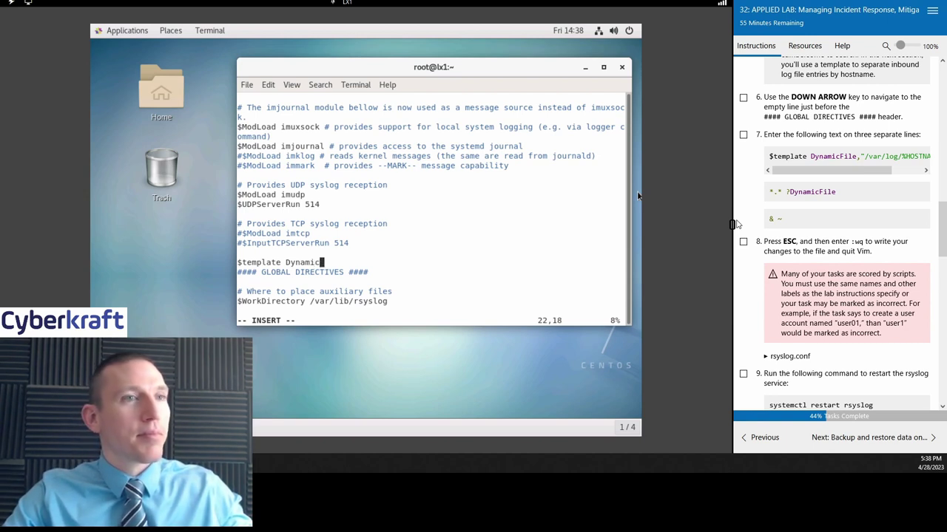
pyautogui.write('File')
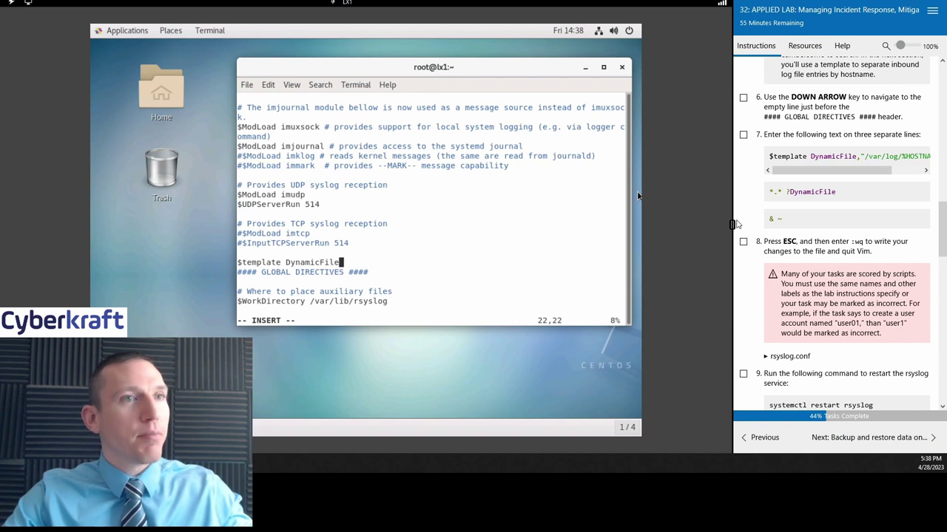
pyautogui.write(',')
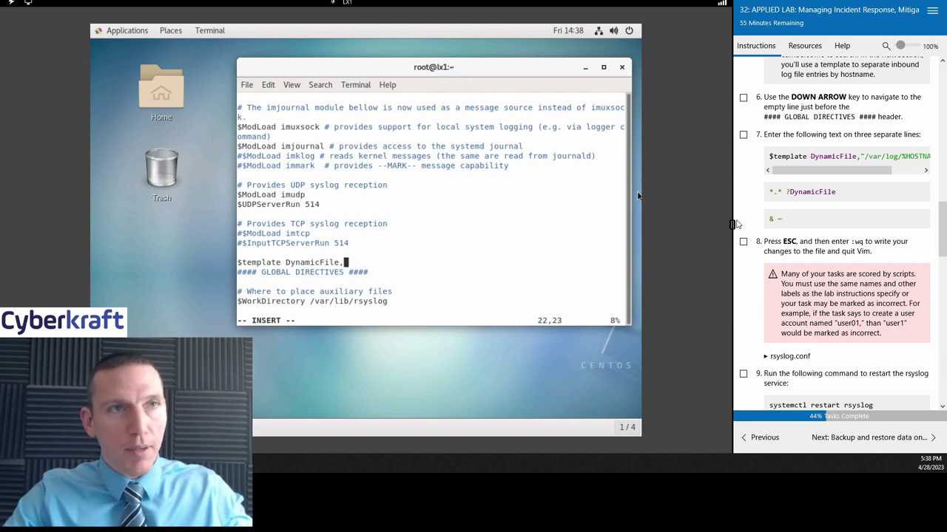
pyautogui.write('"')
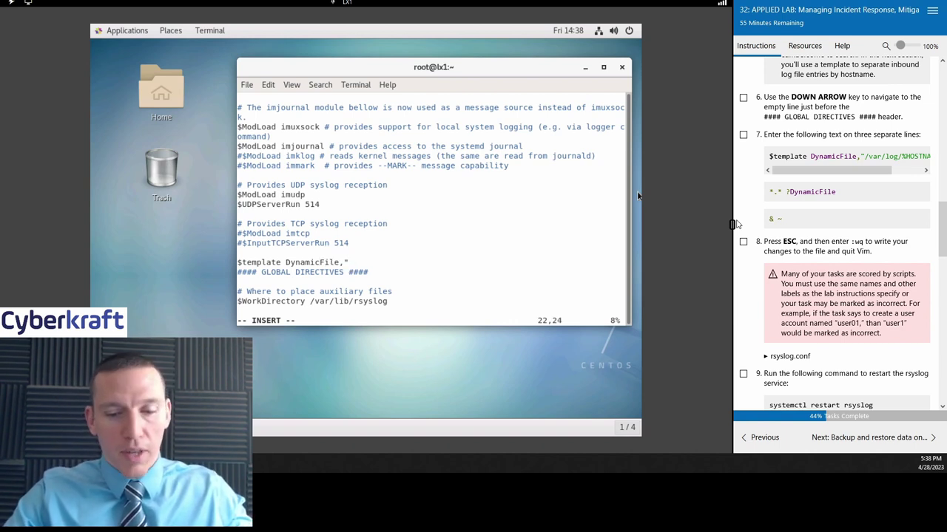
pyautogui.write('/var')
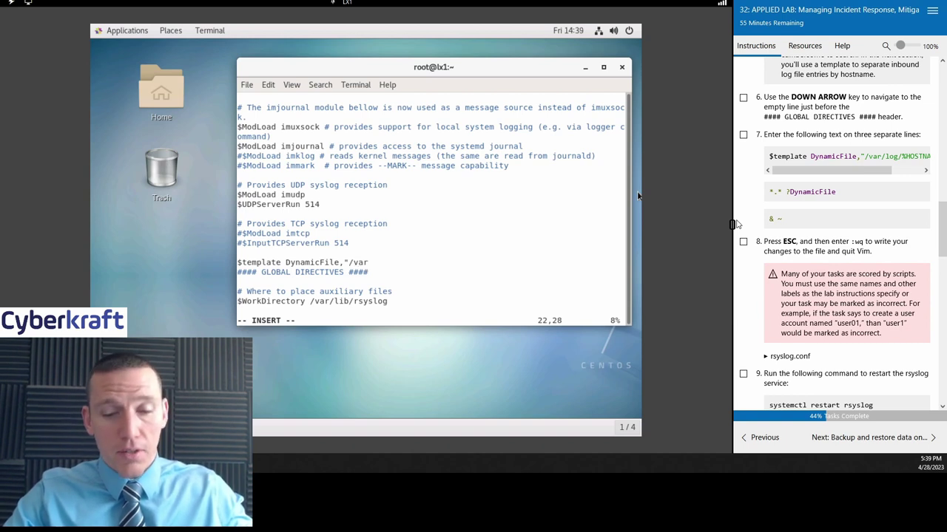
pyautogui.write('/log/')
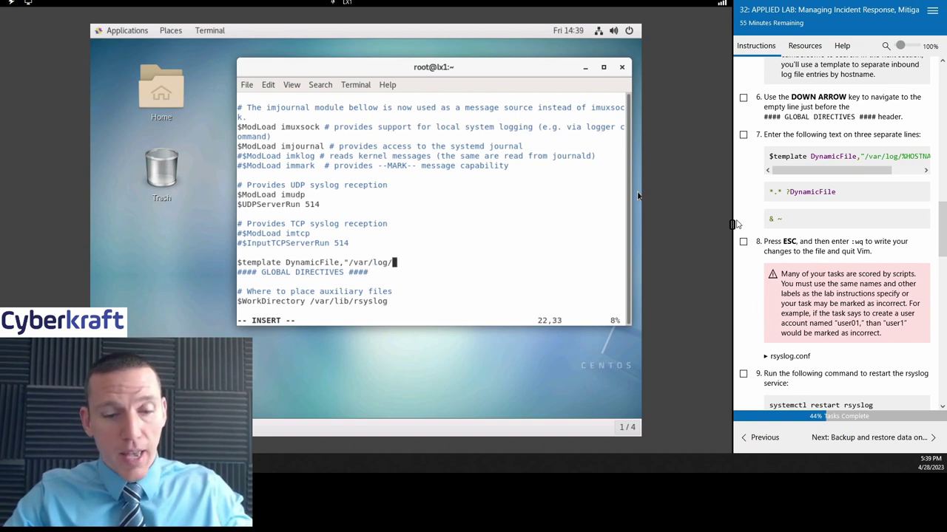
pyautogui.write('%HOS')
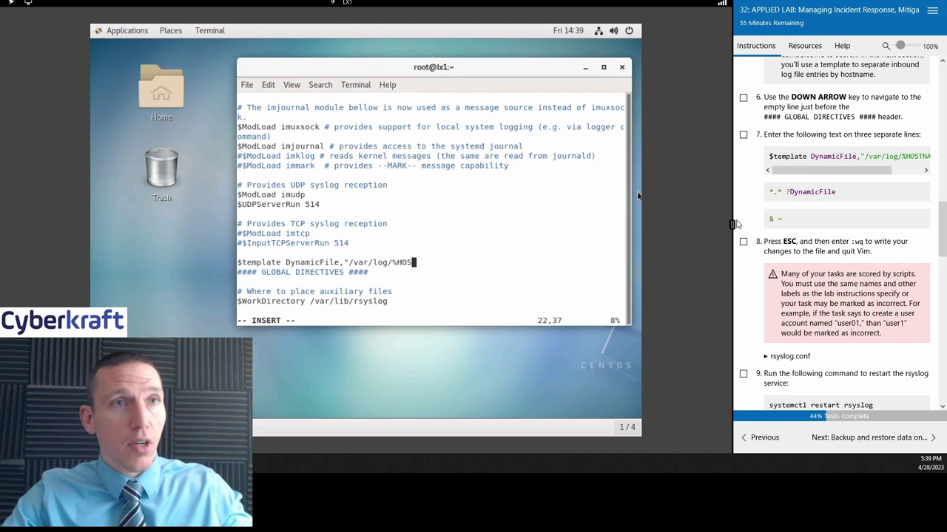
pyautogui.write('TNAT')
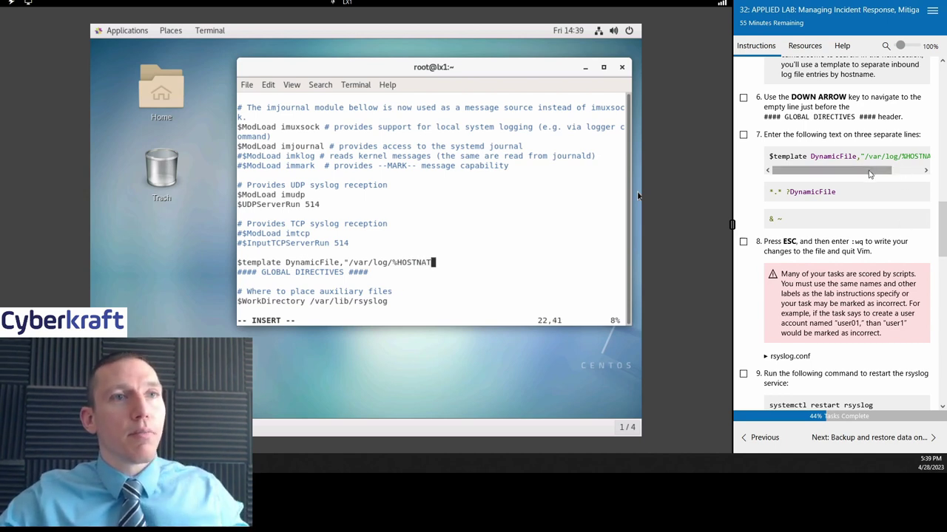
pyautogui.moveTo(883, 171); pyautogui.dragTo(914, 171)
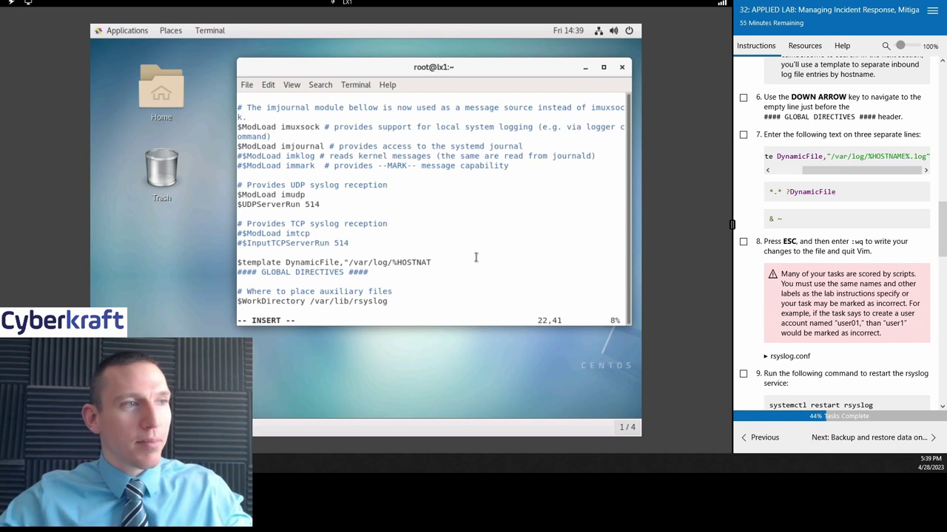
pyautogui.press('BackSpace')
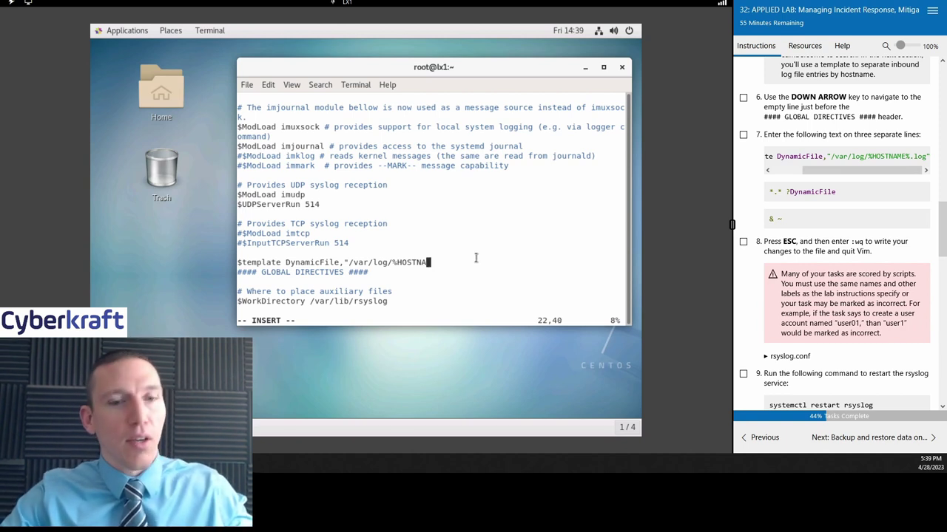
pyautogui.write('ME')
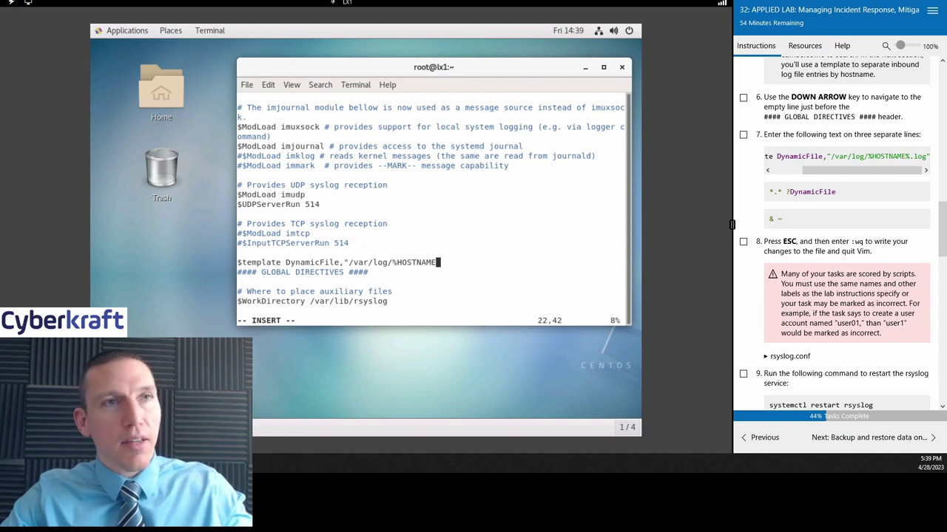
pyautogui.write('%.lo')
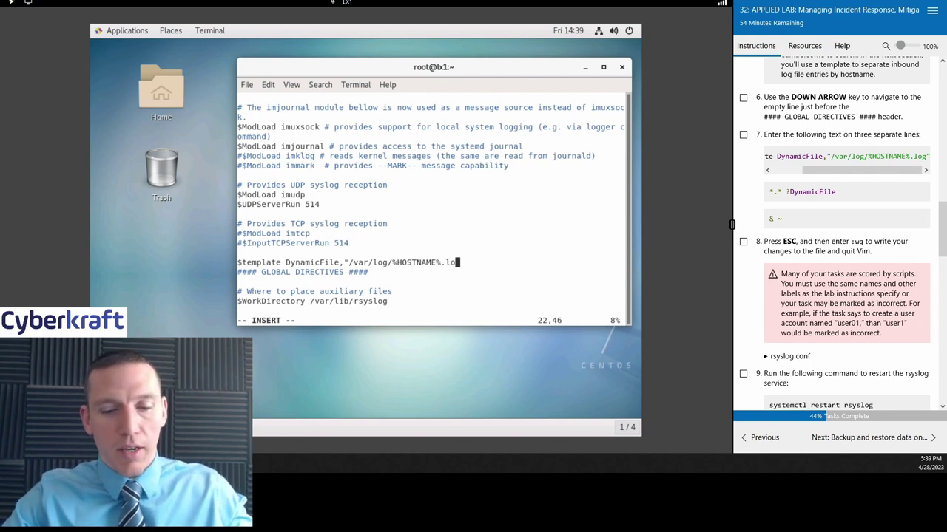
pyautogui.write('g"')
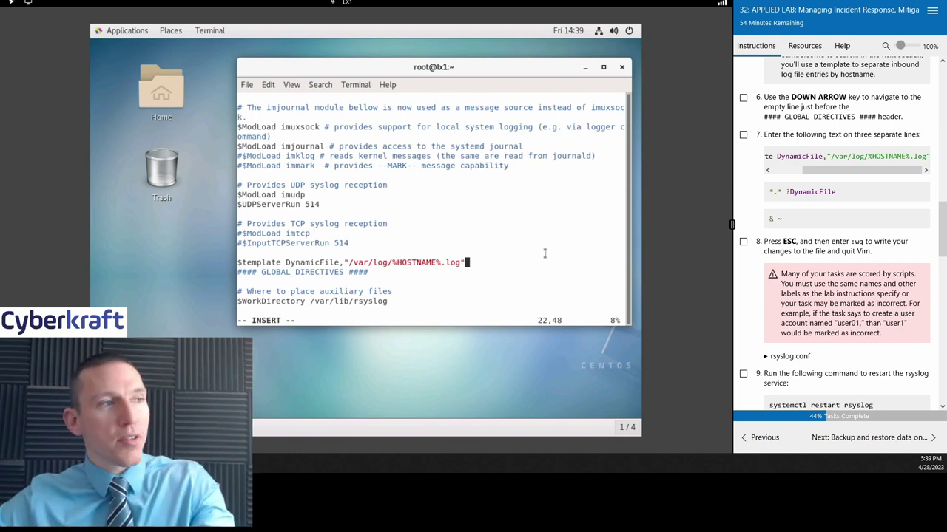
pyautogui.press('Return')
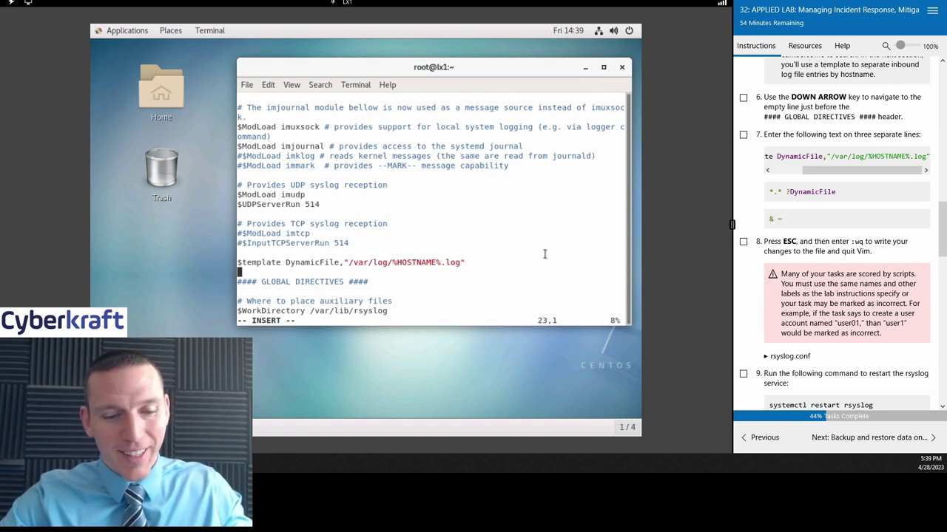
# Add the rule lines *.* ?DynamicFile and & ~ below the template line.
pyautogui.write('*.')
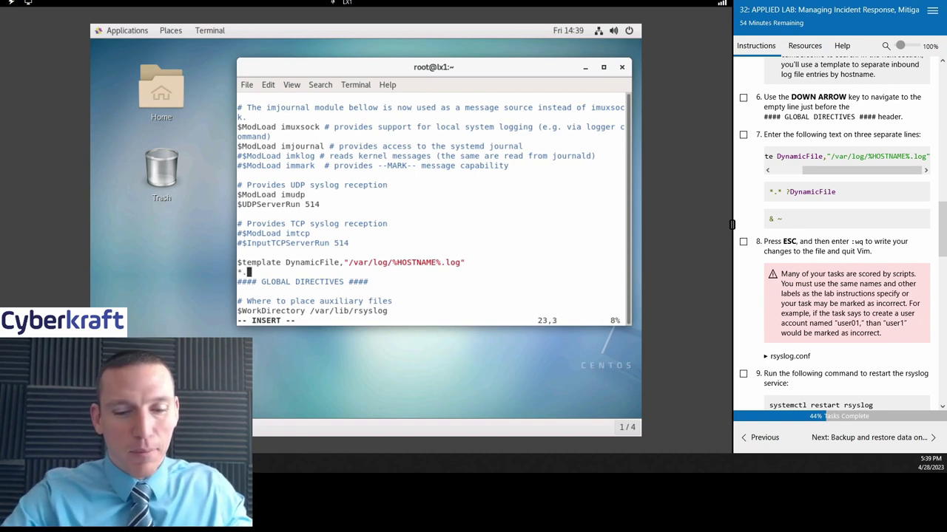
pyautogui.write('*')
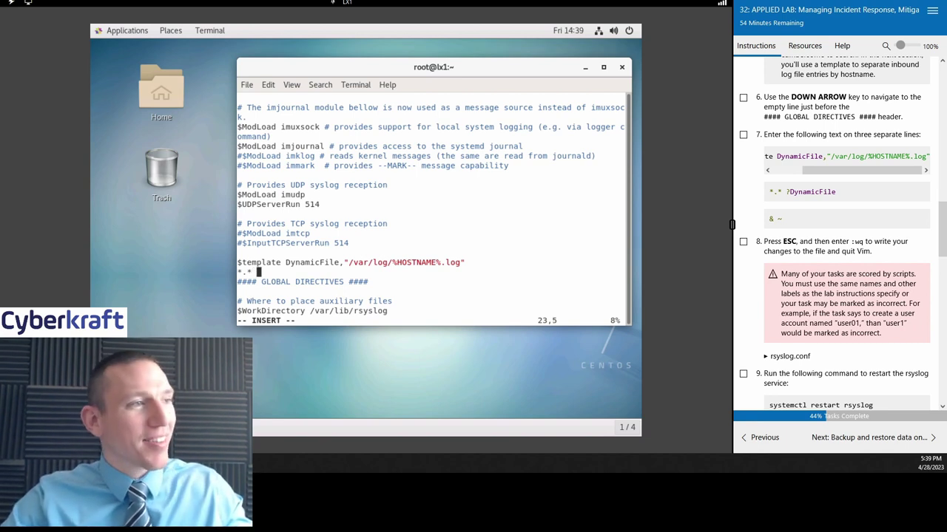
pyautogui.write(' ?')
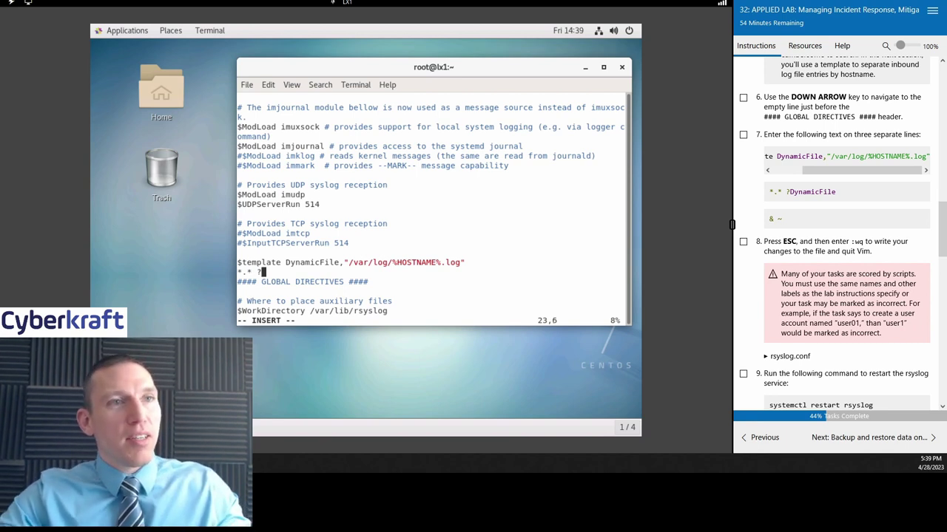
pyautogui.write('D')
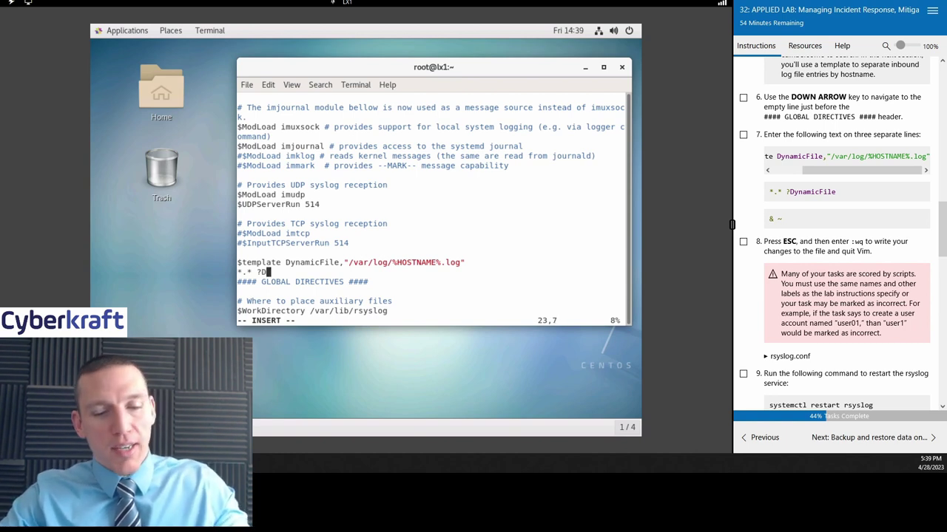
pyautogui.write('ynamicFile')
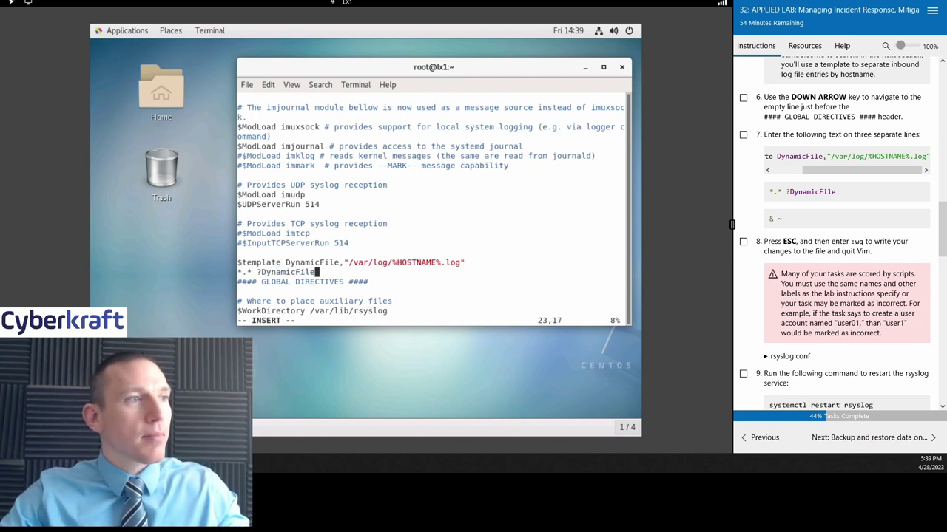
pyautogui.press('Return')
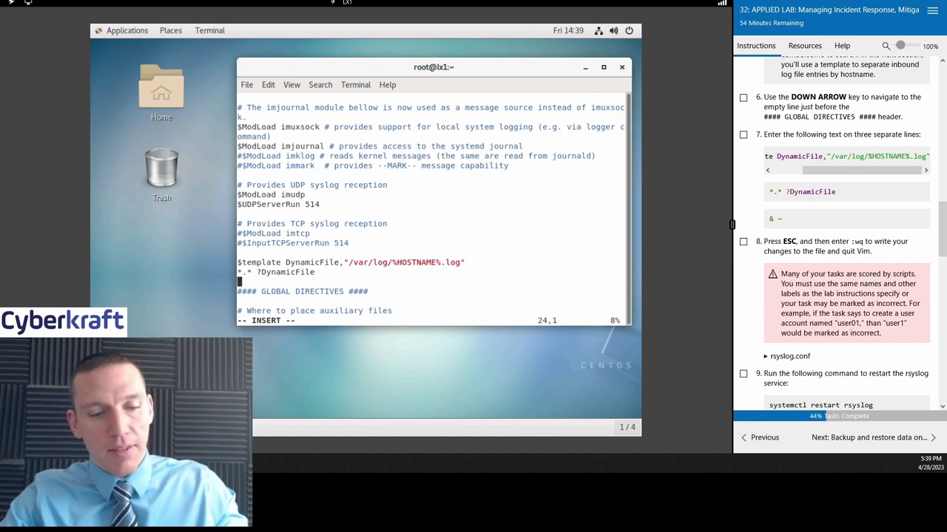
pyautogui.write('&')
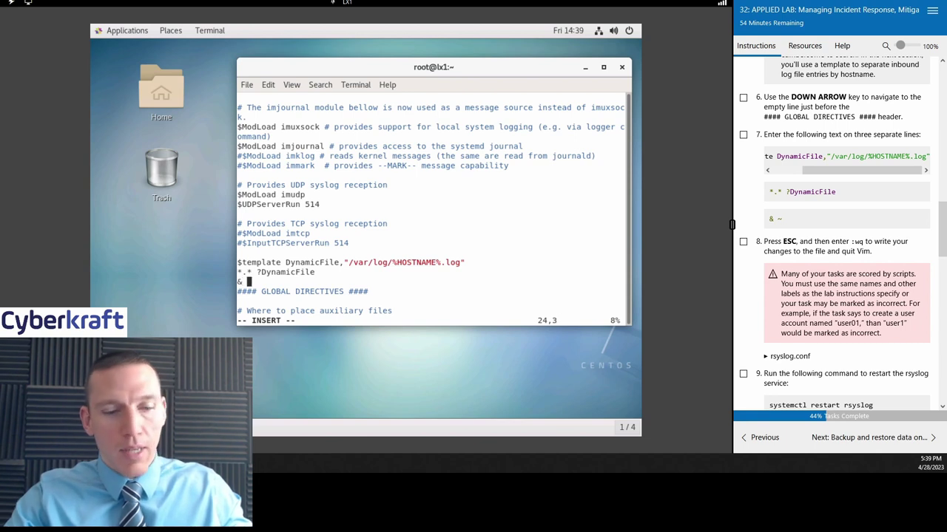
pyautogui.write(' ~')
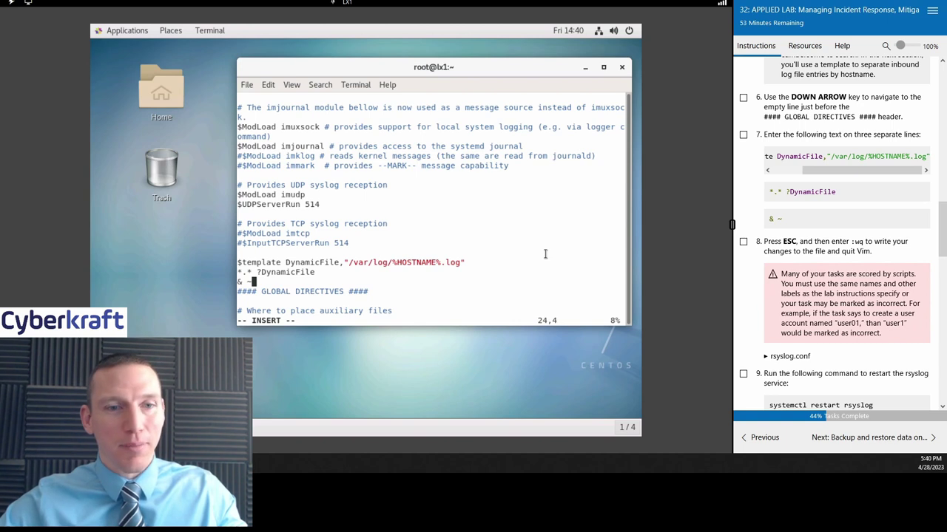
# Save rsyslog.conf and quit Vim with :wq.
pyautogui.press('Escape')
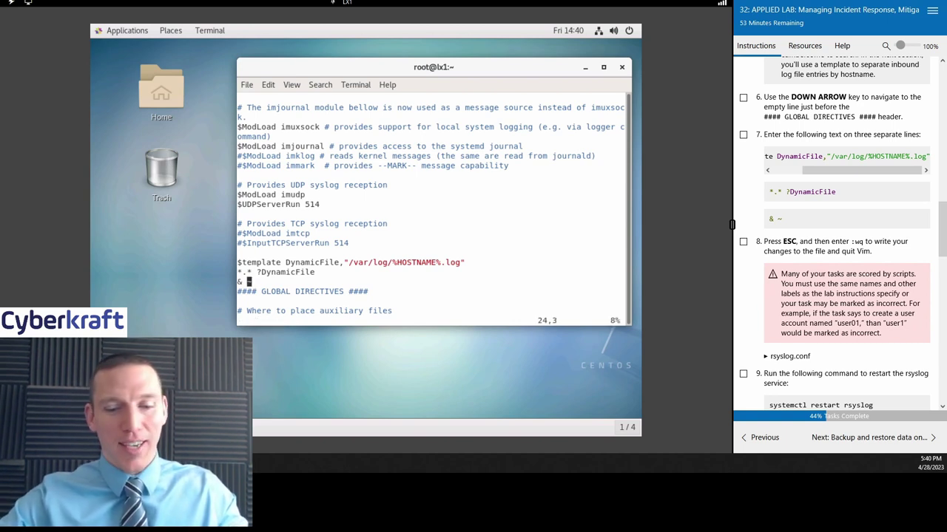
pyautogui.write(':wq')
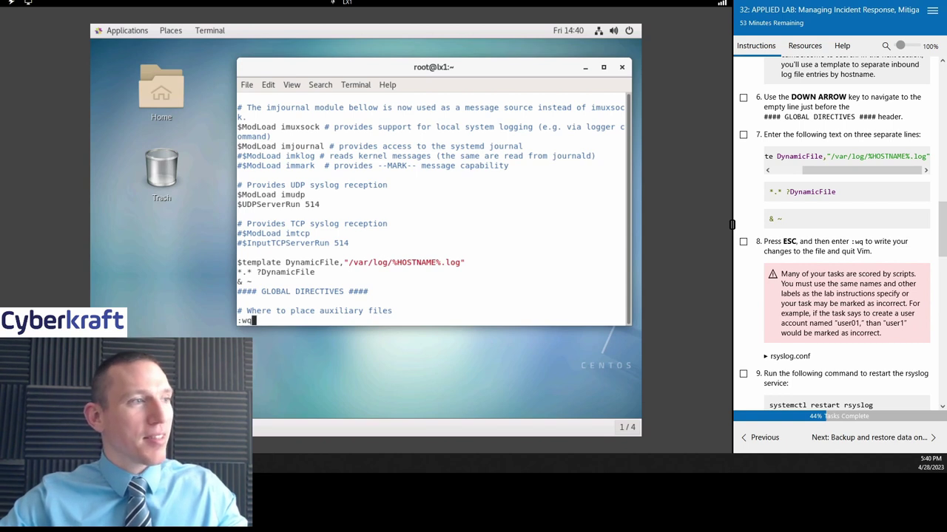
pyautogui.press('Return')
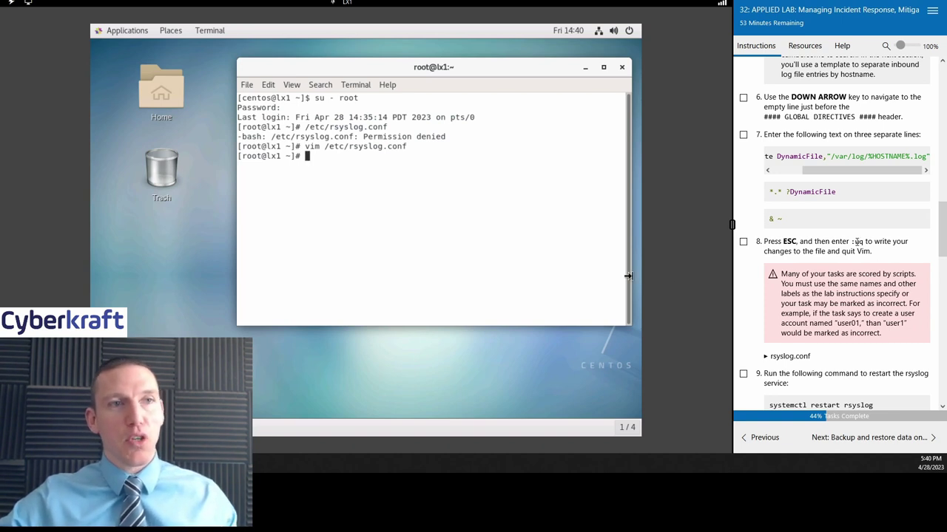
# Tick lab tasks 7 and 8 and briefly review the reference rsyslog.conf listing.
pyautogui.click(743, 135)
pyautogui.press('Return')
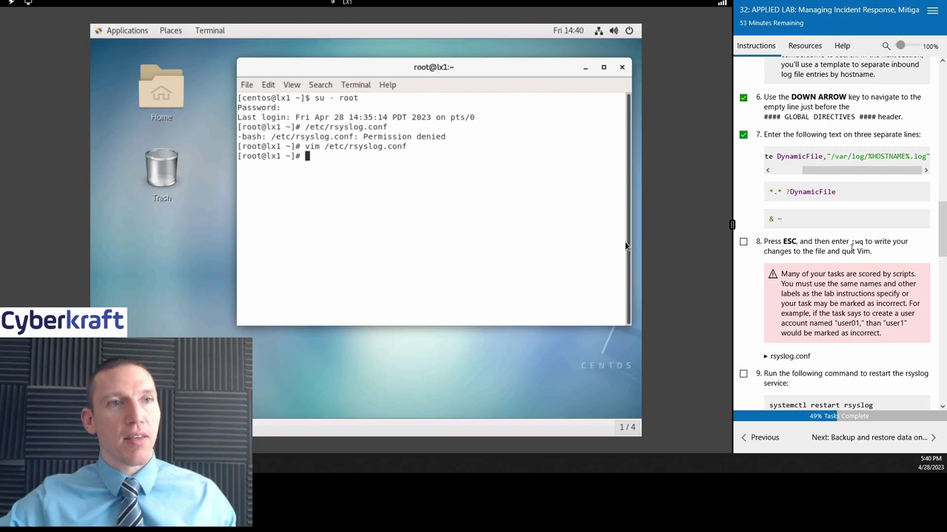
pyautogui.scroll(-3, 758, 151)
pyautogui.click(743, 123)
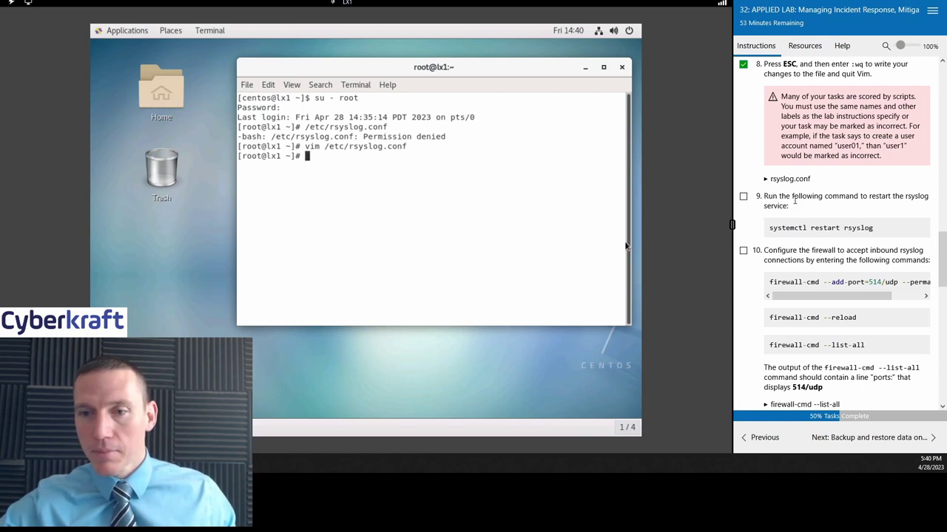
pyautogui.click(766, 180)
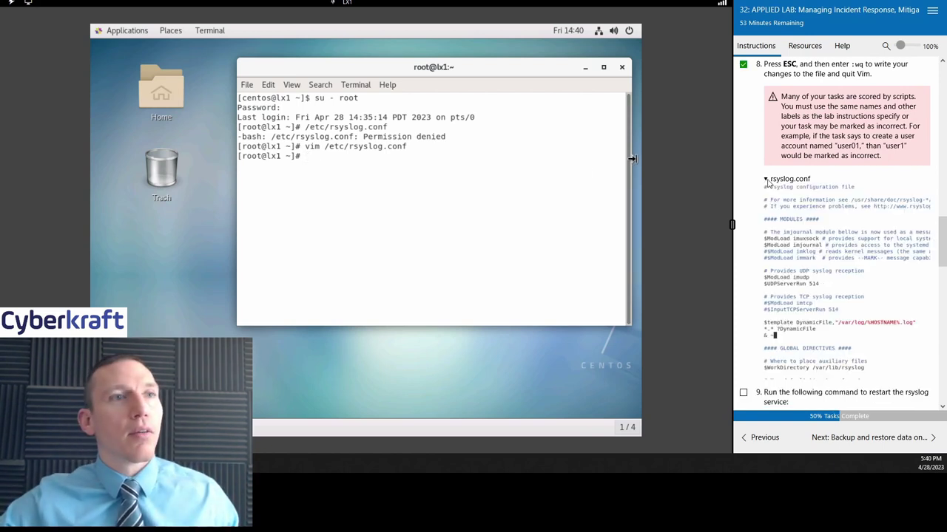
pyautogui.scroll(-2, 858, 227)
pyautogui.scroll(1, 846, 201)
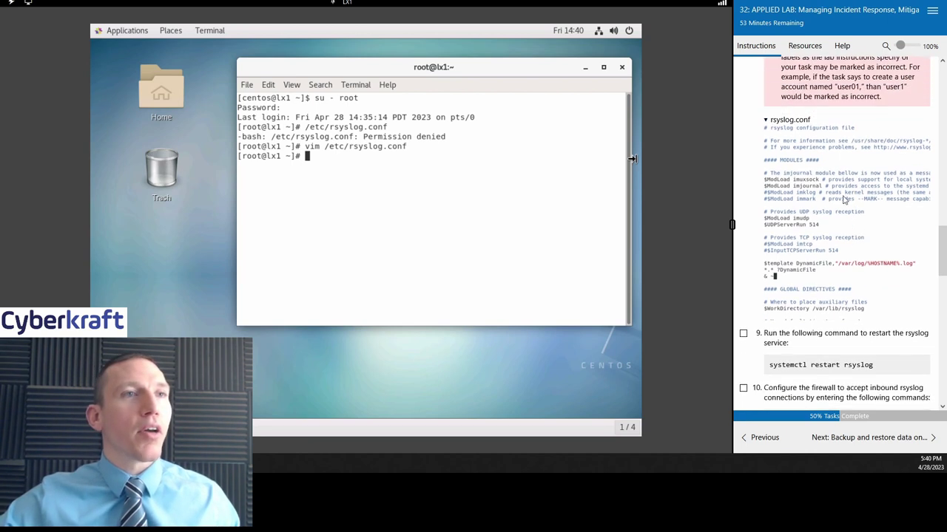
pyautogui.click(767, 119)
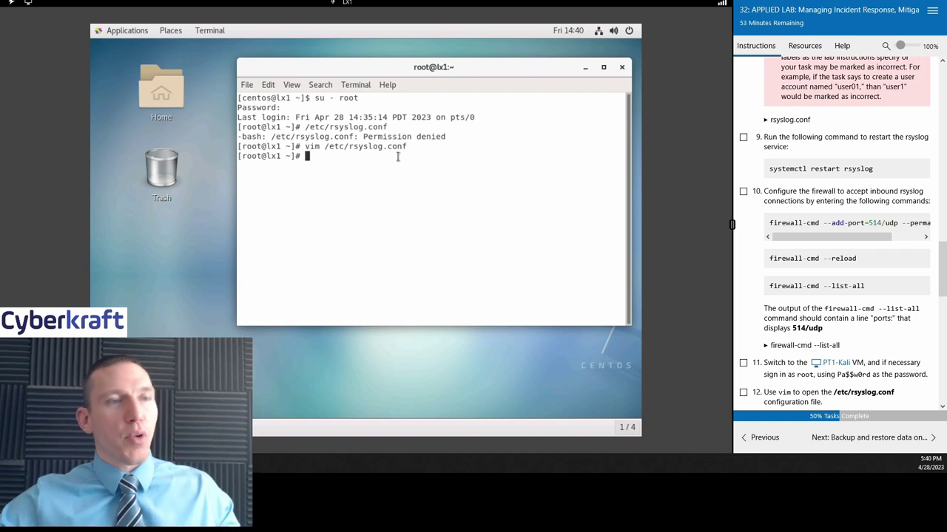
# Restart the rsyslog service as root with systemctl restart rsyslog.
pyautogui.write('system')
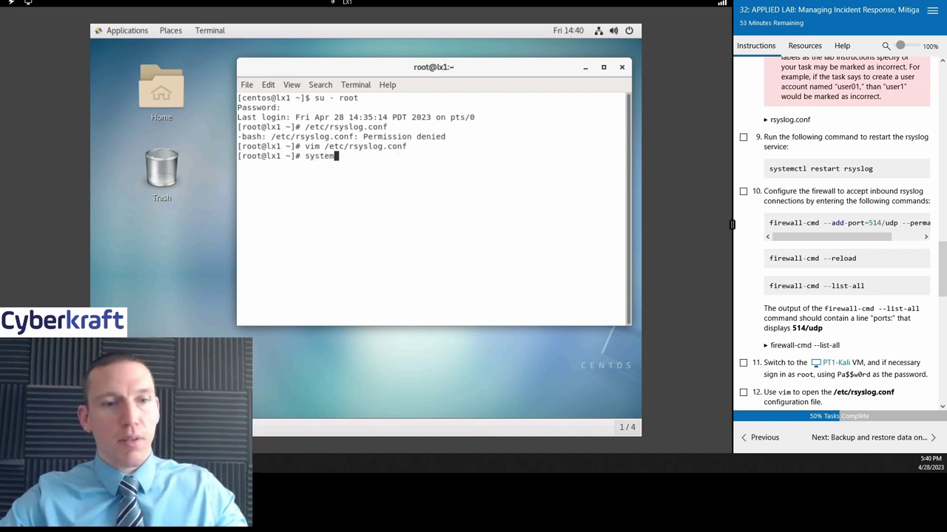
pyautogui.write('ctl')
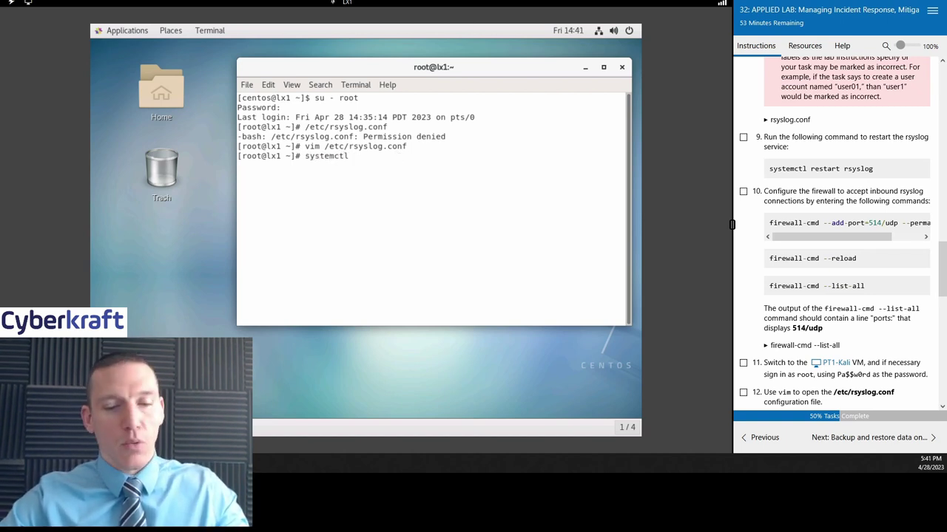
pyautogui.write(' restart ')
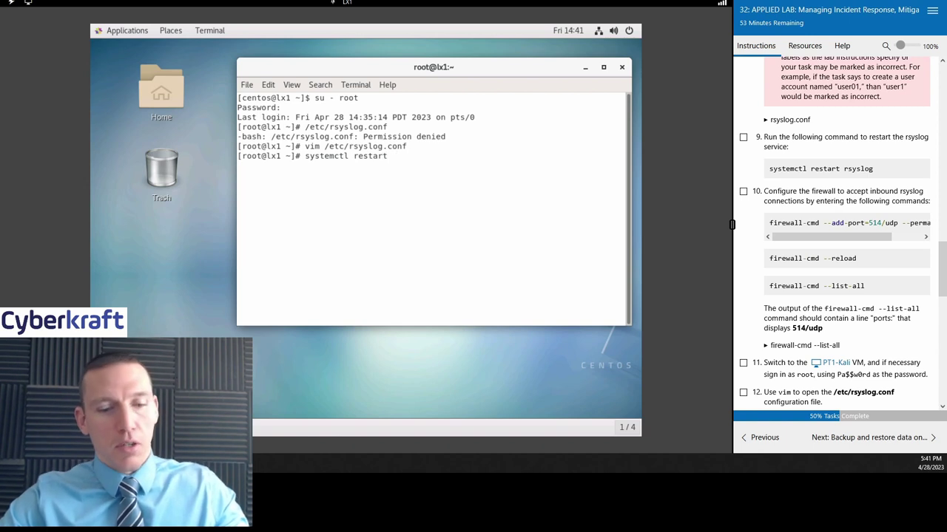
pyautogui.write('rsyslog')
pyautogui.press('Return')
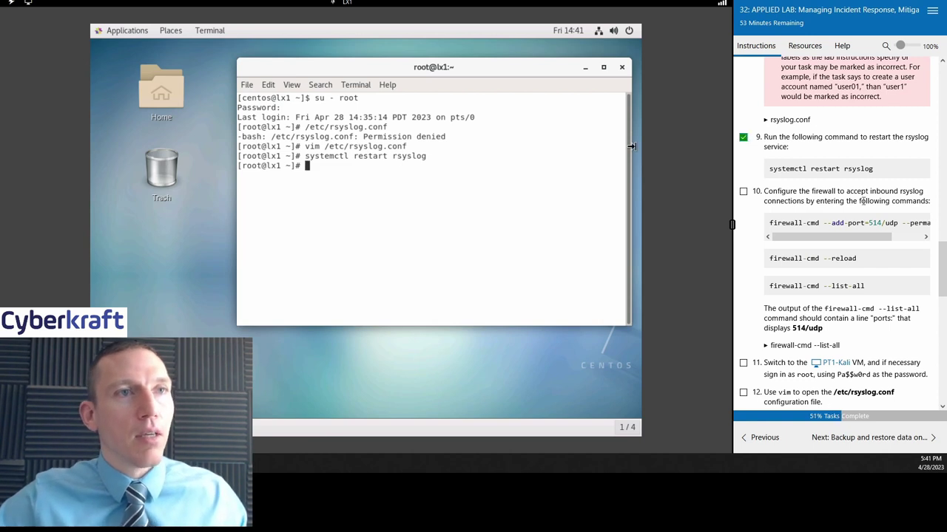
pyautogui.scroll(-2, 863, 200)
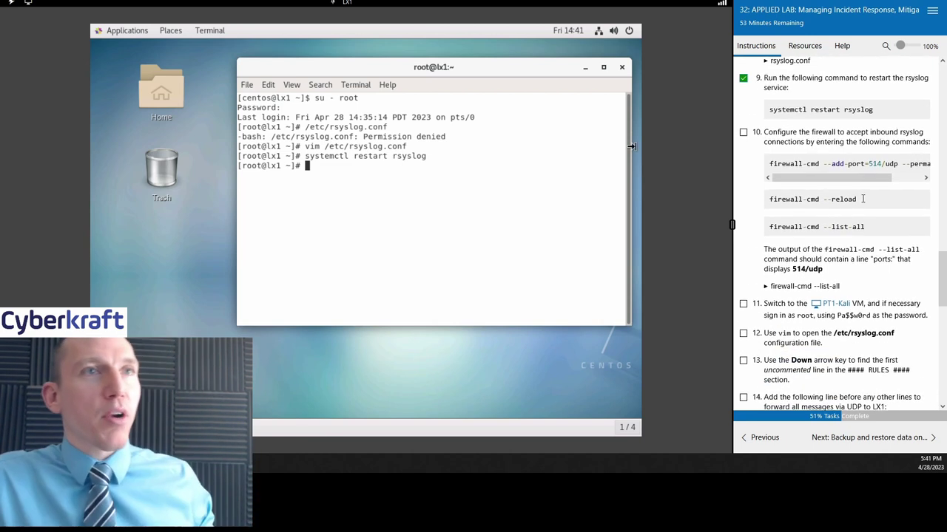
# Permanently open UDP port 514 with firewall-cmd --add-port=514/udp --permanent.
pyautogui.scroll(-2, 862, 198)
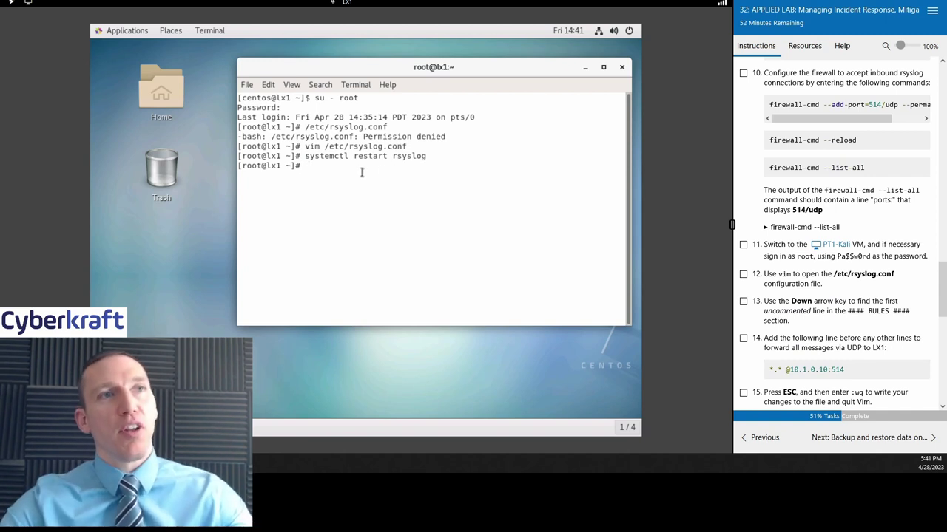
pyautogui.write('firewall')
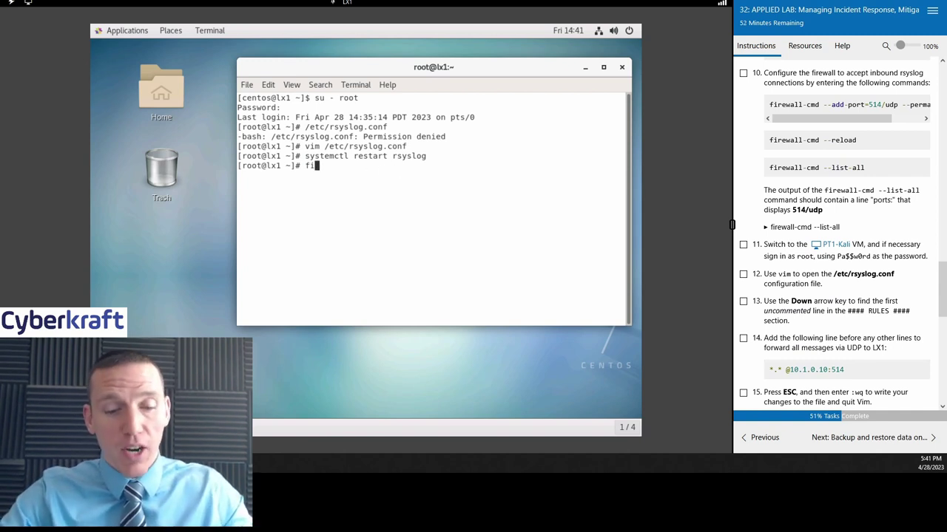
pyautogui.write('-')
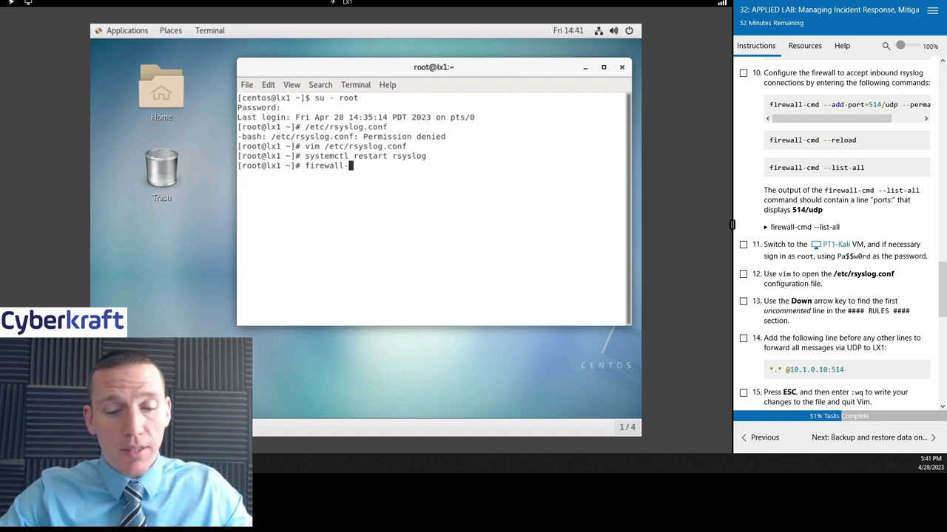
pyautogui.write('cmd --add')
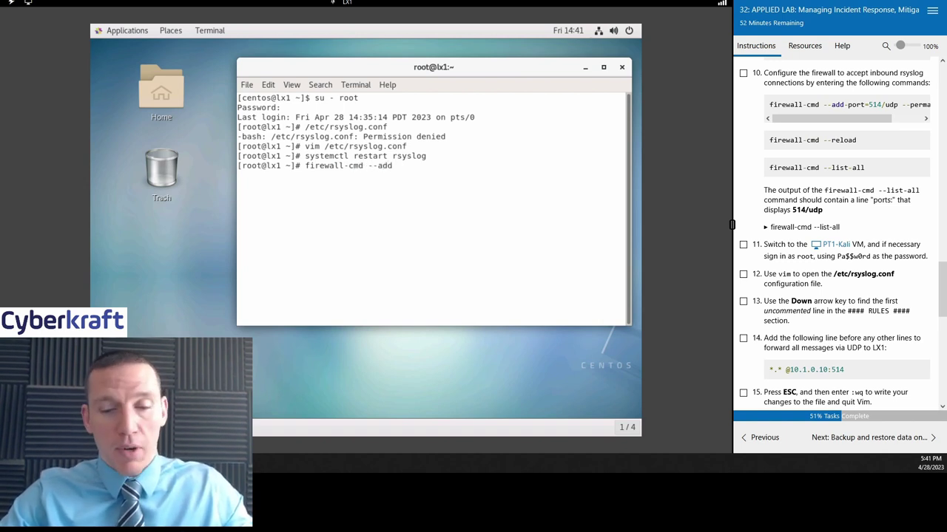
pyautogui.write('-port')
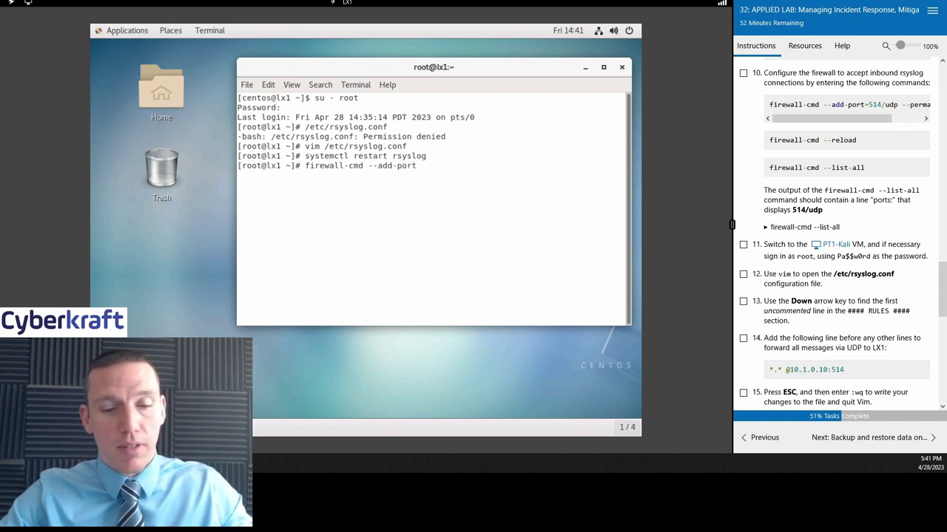
pyautogui.write('=514')
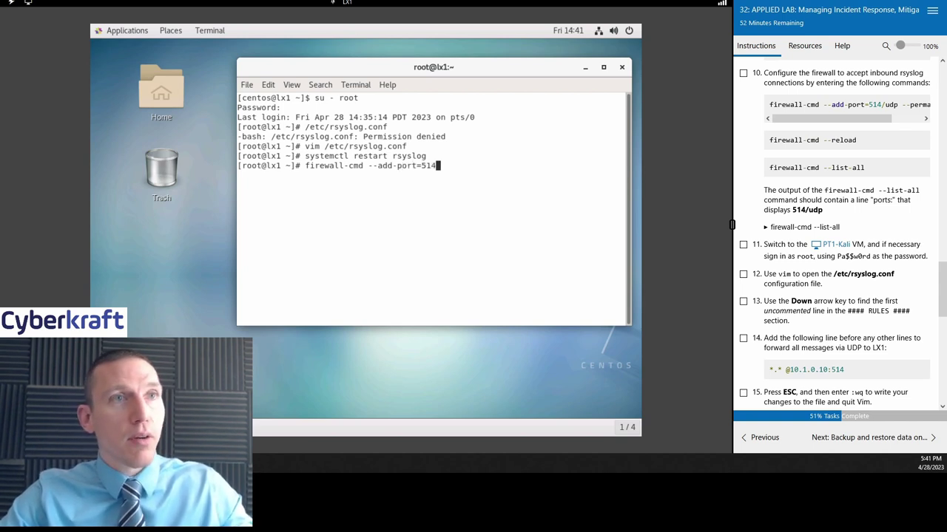
pyautogui.write('/udp')
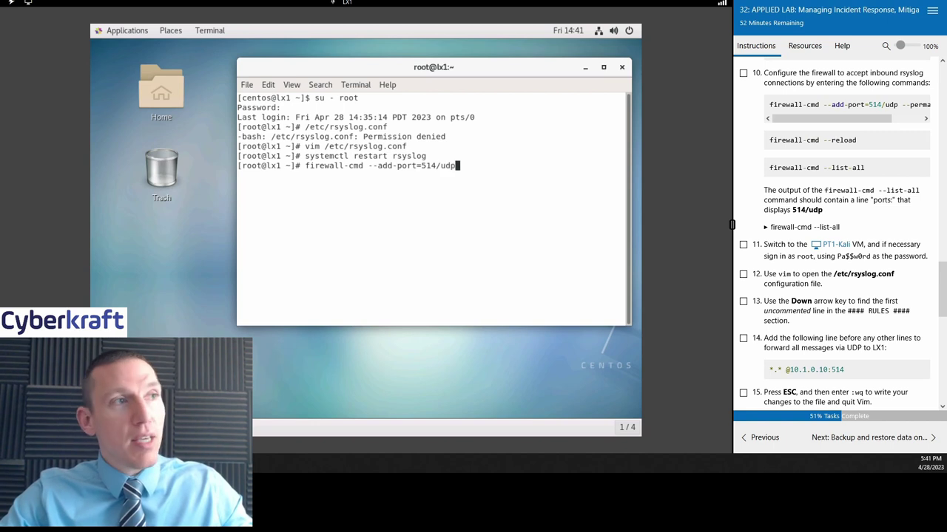
pyautogui.write(' --')
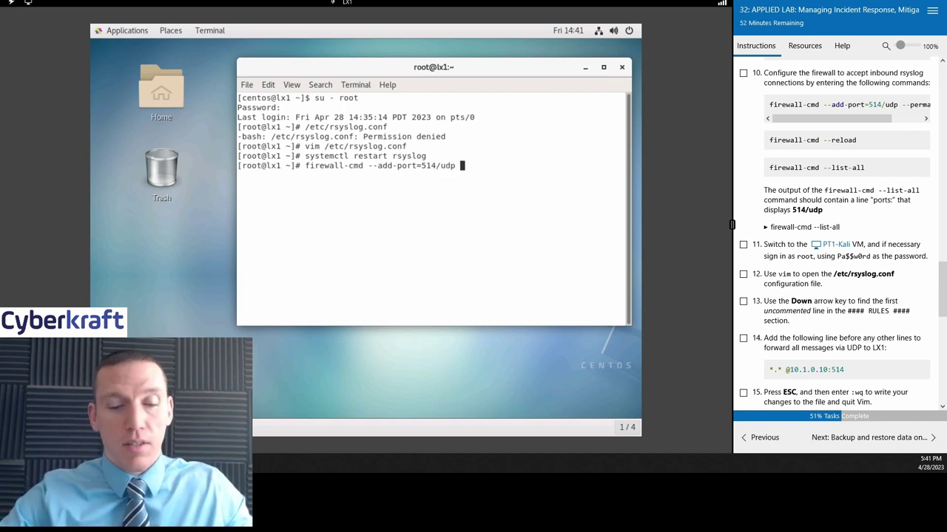
pyautogui.write('permissi')
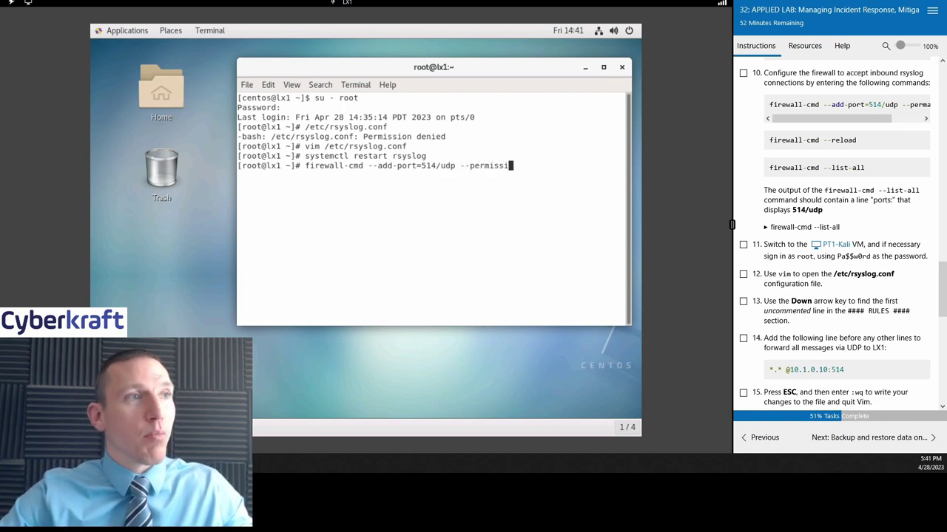
pyautogui.press('BackSpace')
pyautogui.press('BackSpace')
pyautogui.press('BackSpace')
pyautogui.press('BackSpace')
pyautogui.write('anent')
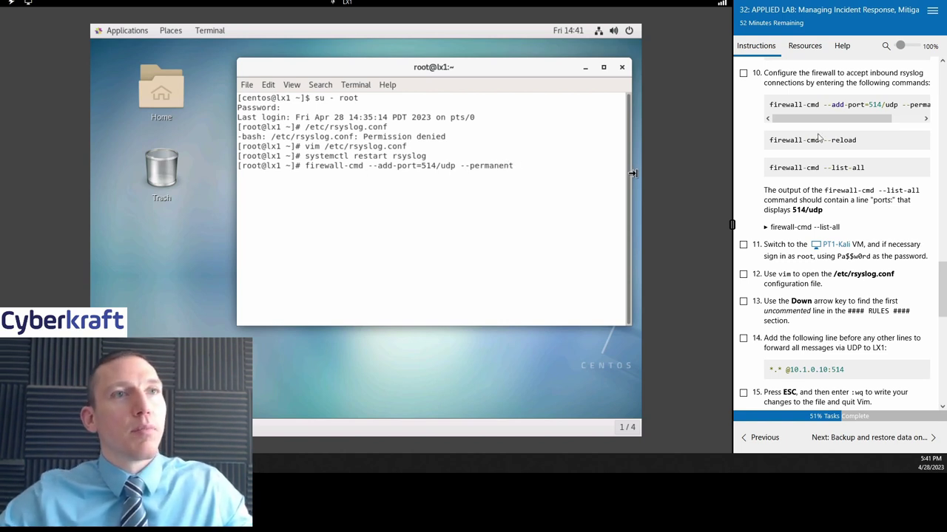
pyautogui.moveTo(837, 124); pyautogui.dragTo(866, 124)
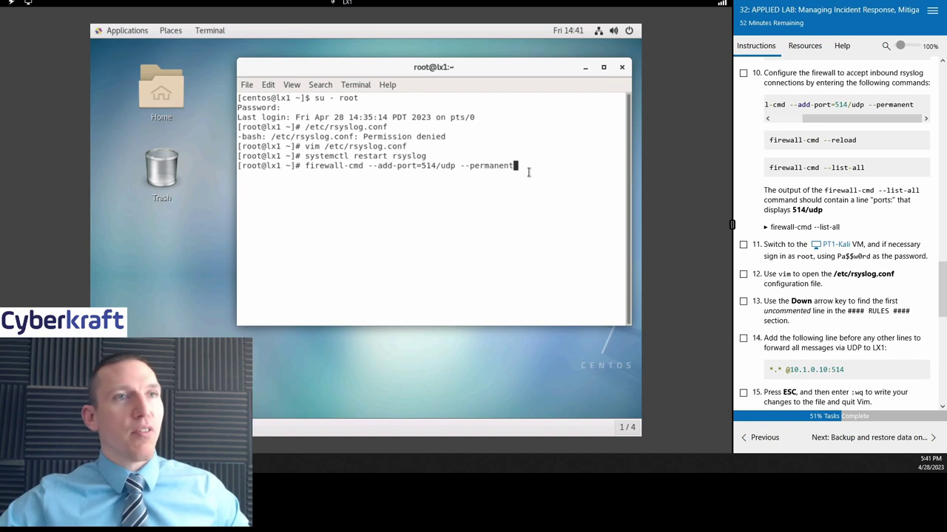
pyautogui.press('Return')
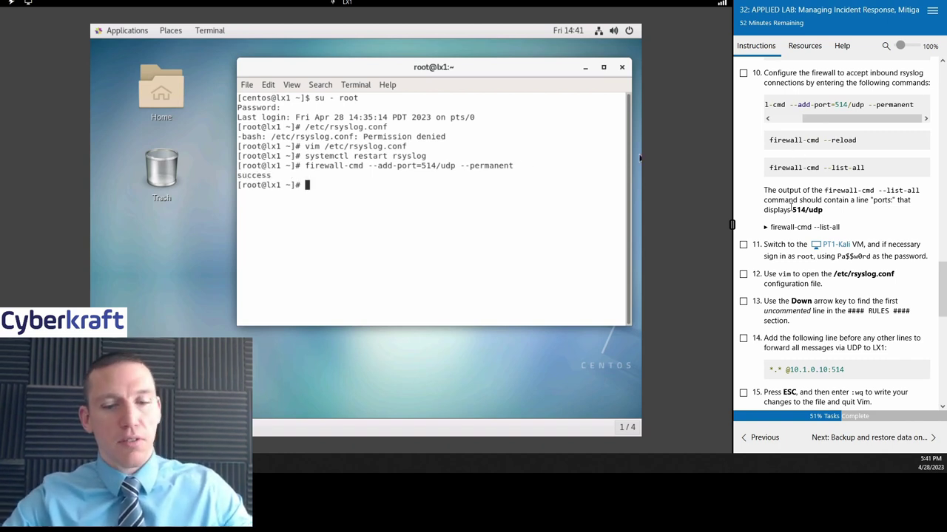
# Reload the firewall and list all settings, confirming ports shows 514/udp.
pyautogui.write('firewall-')
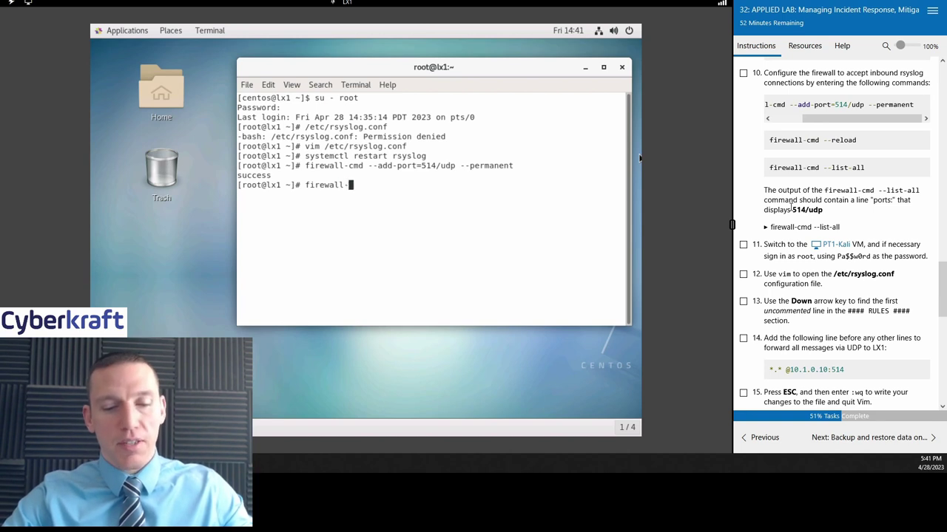
pyautogui.write('cmd --')
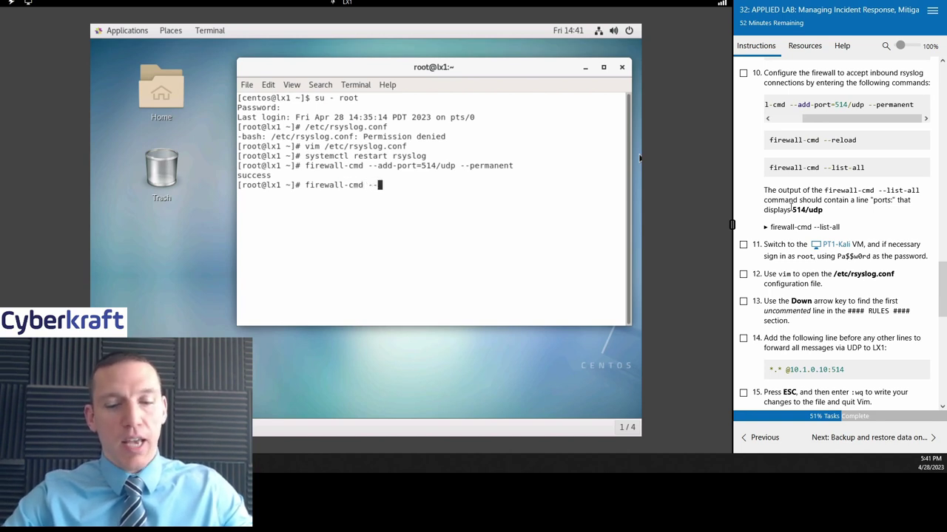
pyautogui.write('reload')
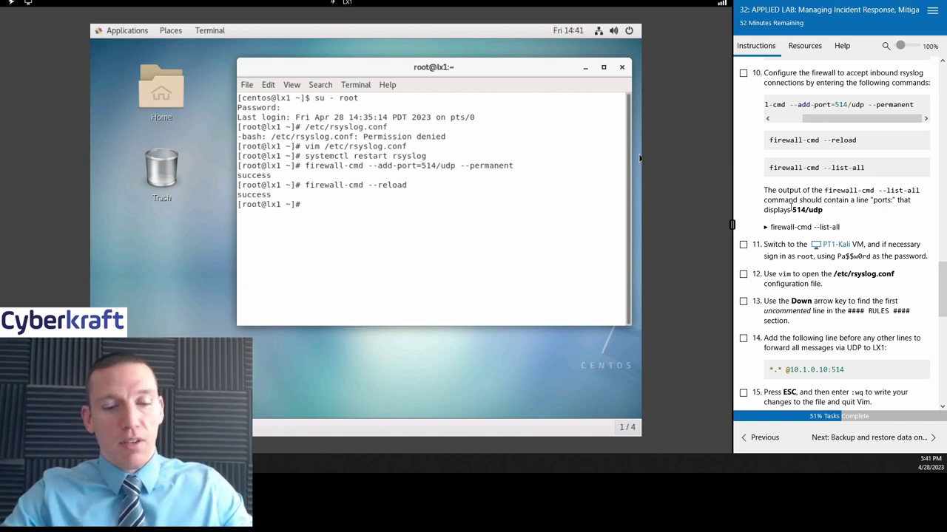
pyautogui.write('fire')
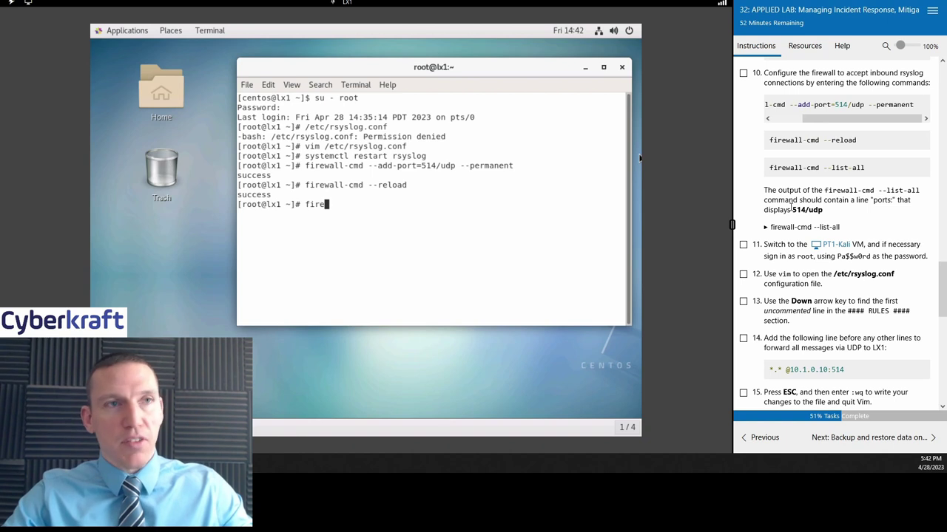
pyautogui.write('wall-')
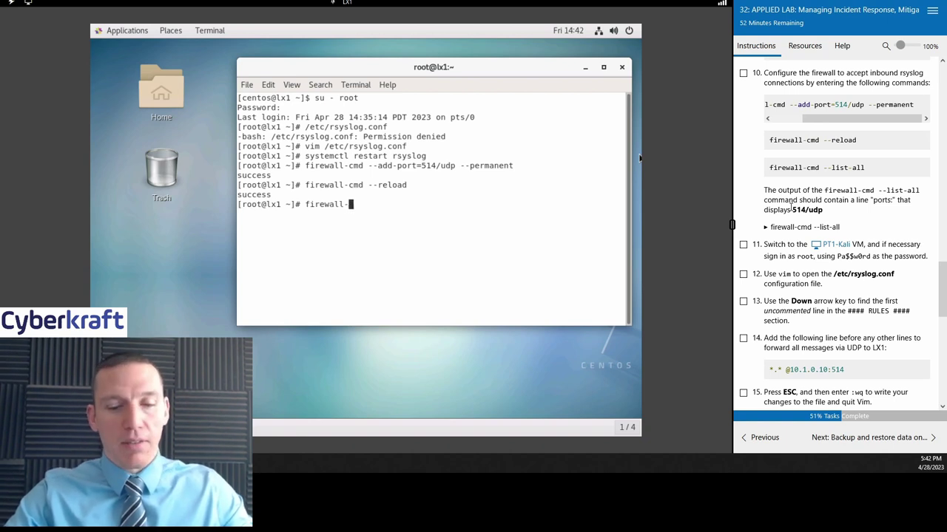
pyautogui.write('cmd')
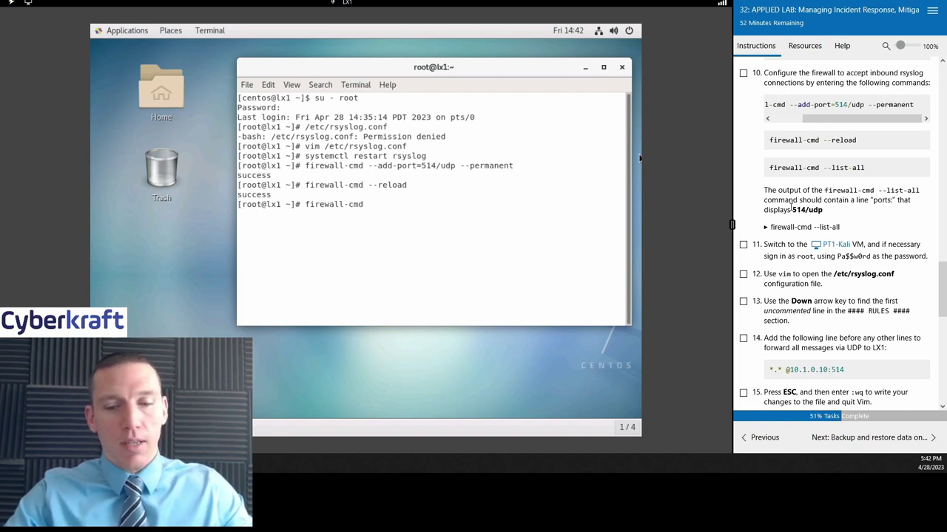
pyautogui.write(' --list-all')
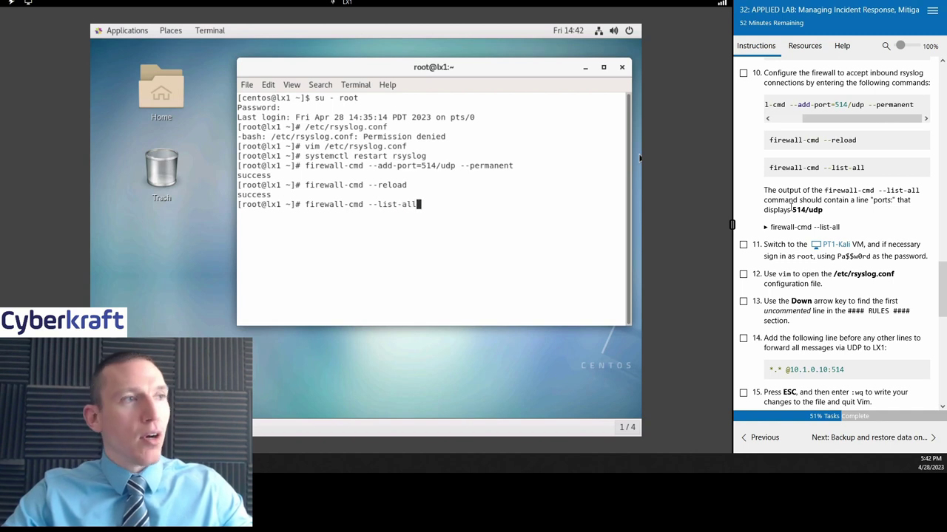
pyautogui.press('Return')
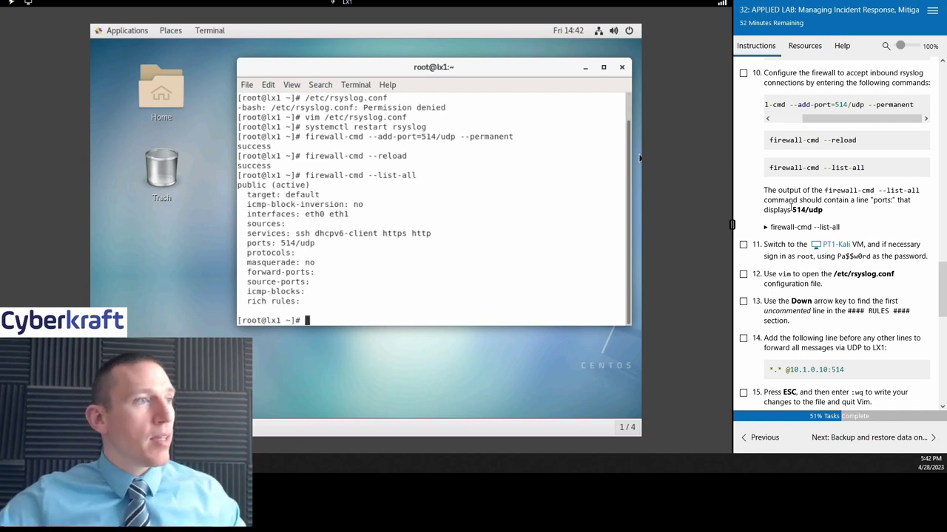
pyautogui.moveTo(276, 243); pyautogui.dragTo(335, 245)
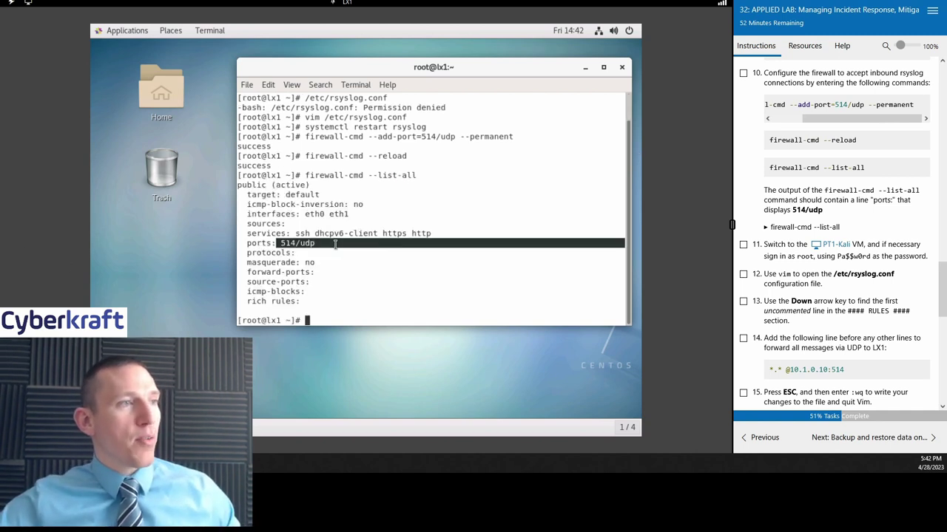
pyautogui.click(331, 248)
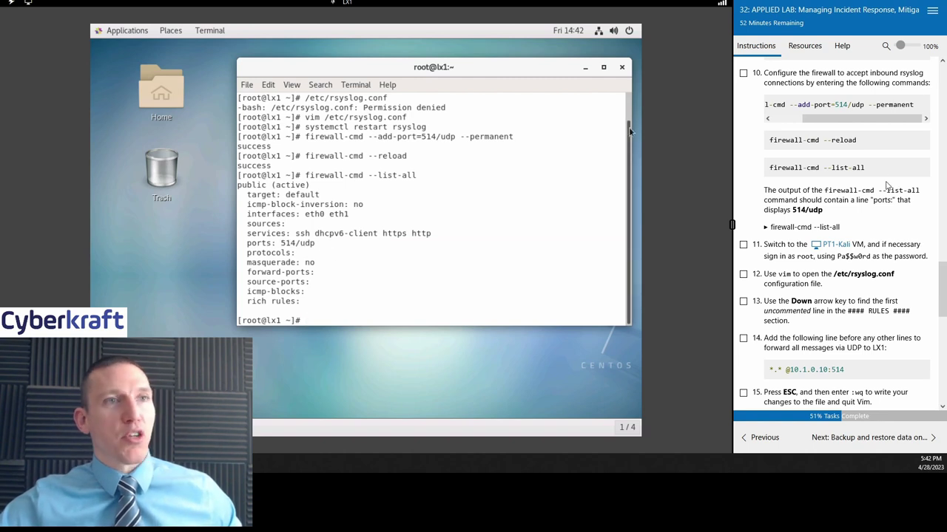
pyautogui.scroll(-2, 869, 198)
# Switch to PT1-Kali, tick that lab step, and open a new terminal window.
pyautogui.scroll(-2, 869, 199)
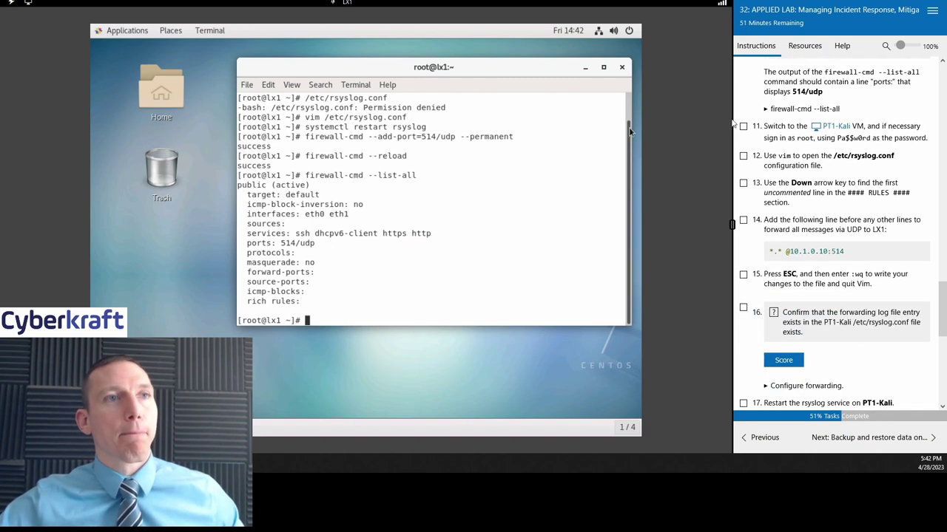
pyautogui.click(835, 128)
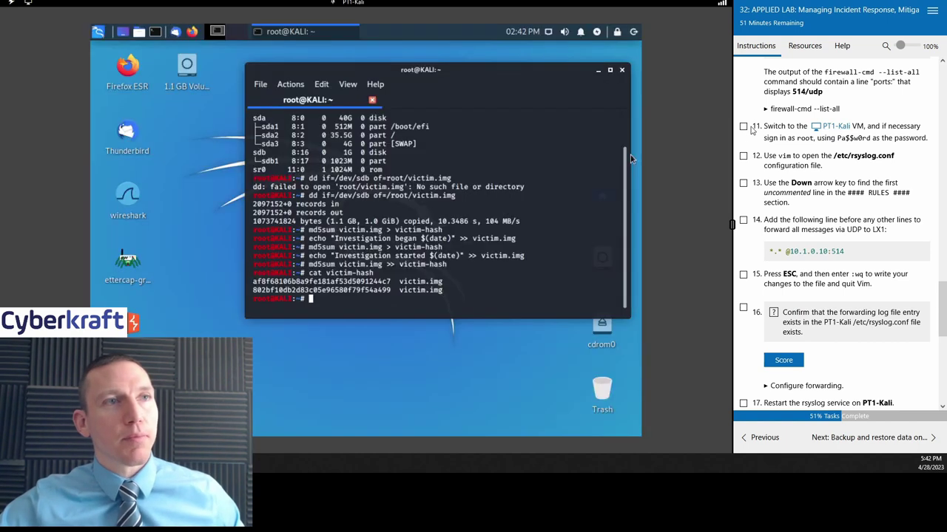
pyautogui.click(744, 127)
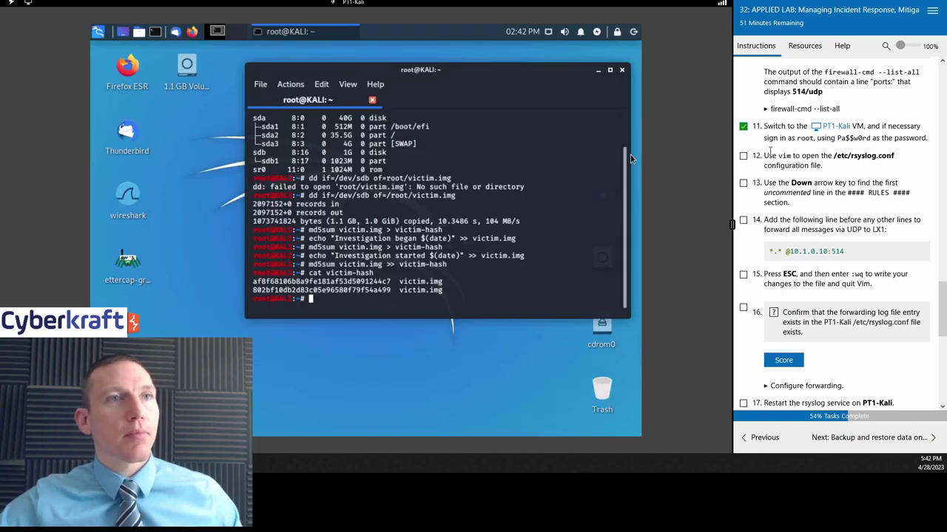
pyautogui.scroll(-2, 769, 151)
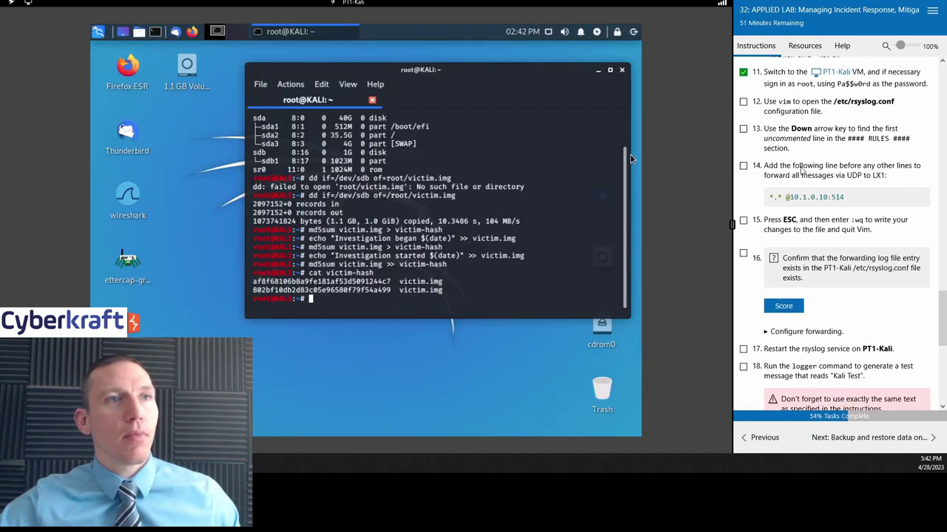
pyautogui.click(156, 32)
pyautogui.moveTo(448, 70); pyautogui.dragTo(509, 81)
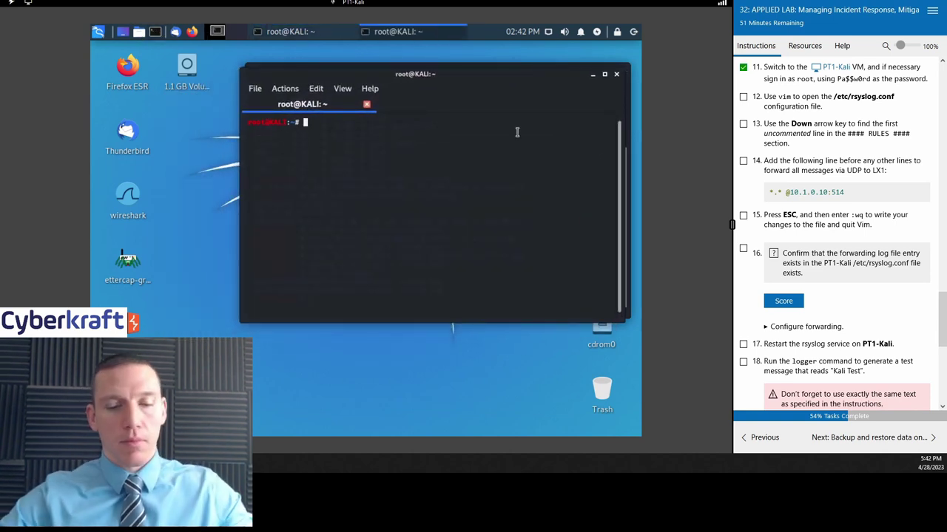
# Open /etc/rsyslog.conf in vim from the root prompt.
pyautogui.write('vim /')
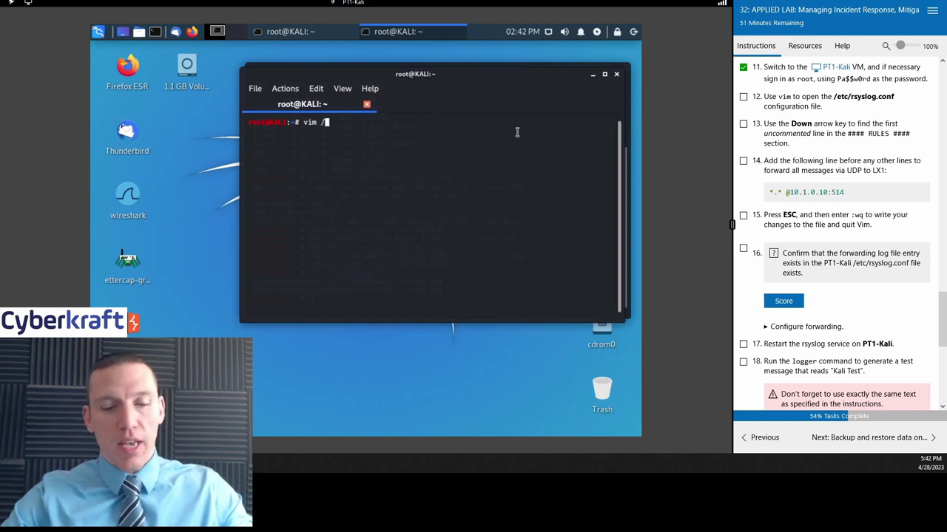
pyautogui.write('etc/rs')
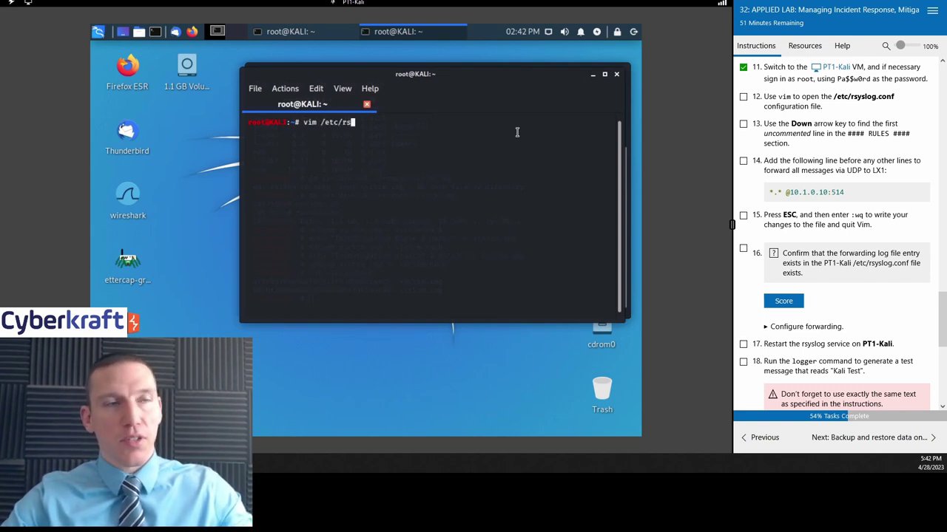
pyautogui.write('yslo')
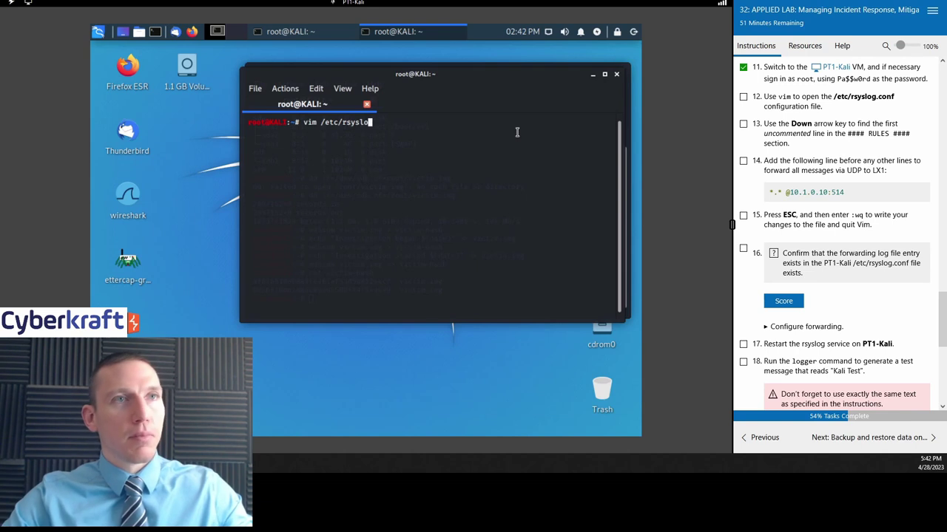
pyautogui.write('g.con')
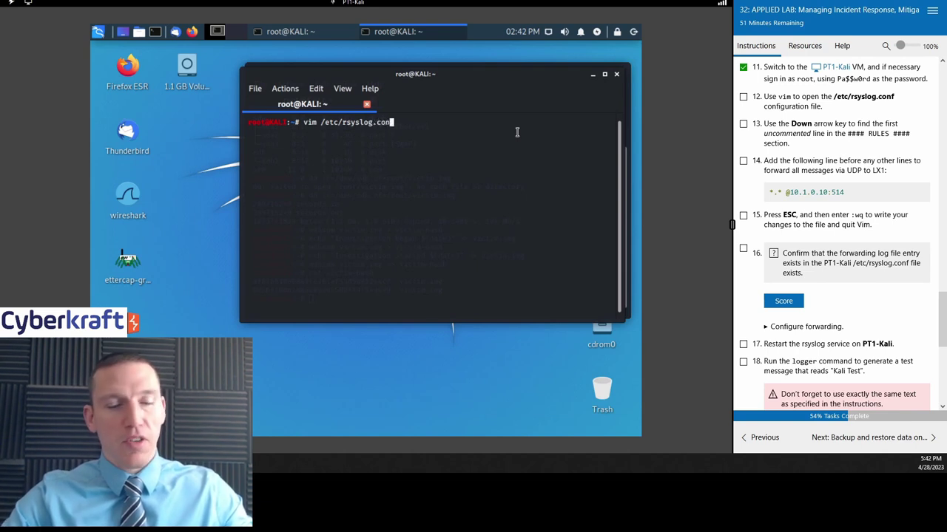
pyautogui.write('fig')
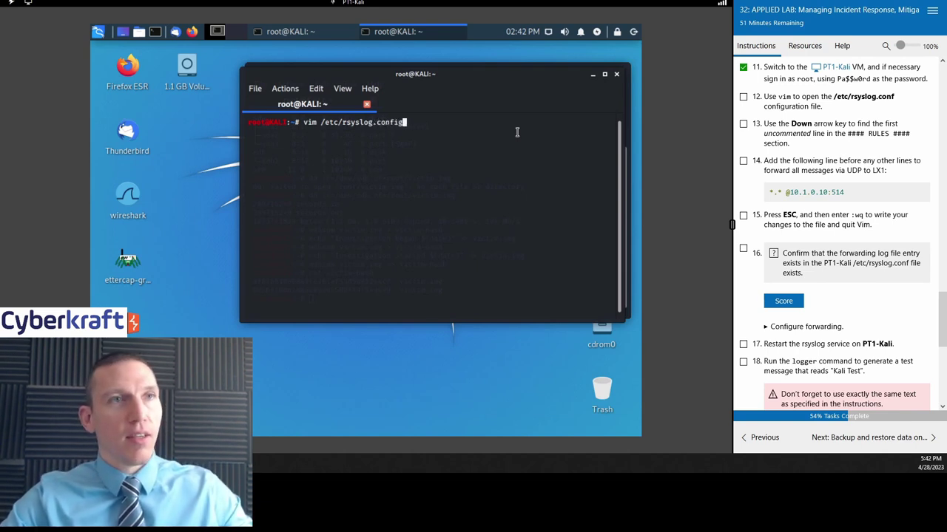
pyautogui.press('BackSpace')
pyautogui.press('BackSpace')
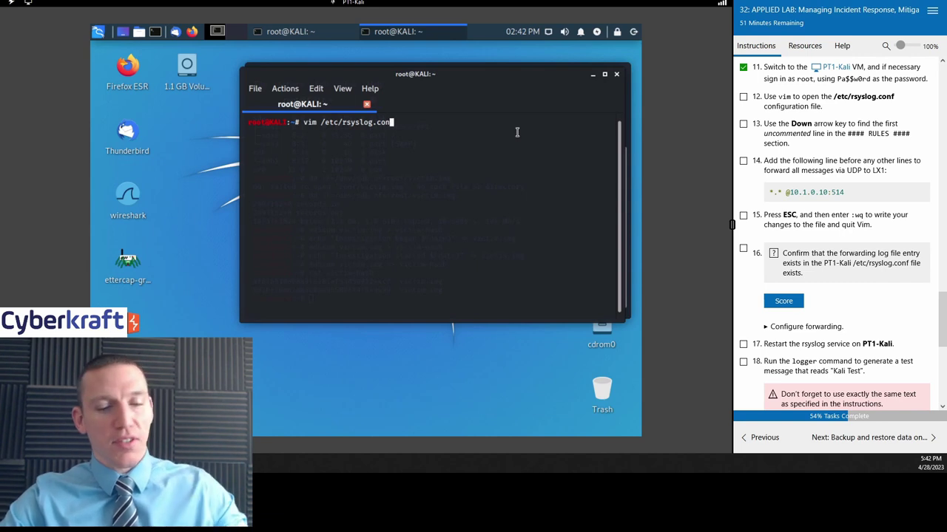
pyautogui.write('f')
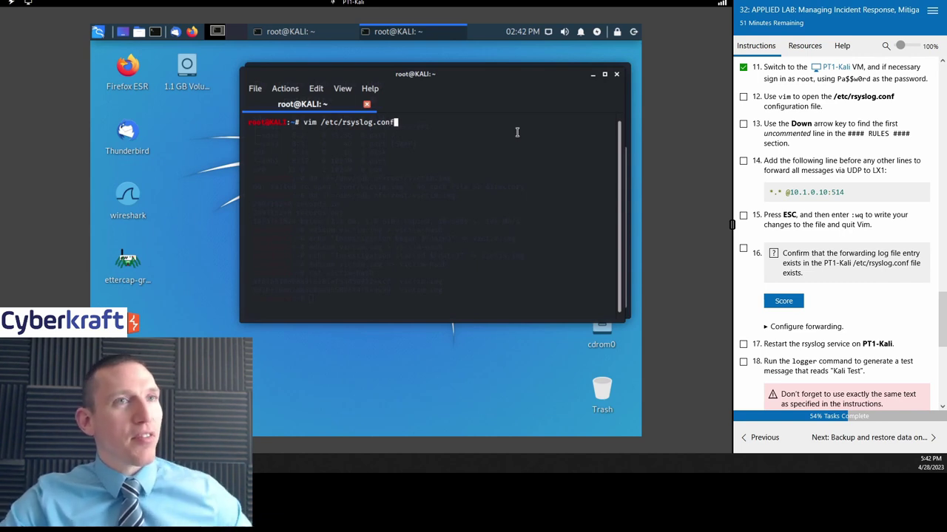
pyautogui.press('Return')
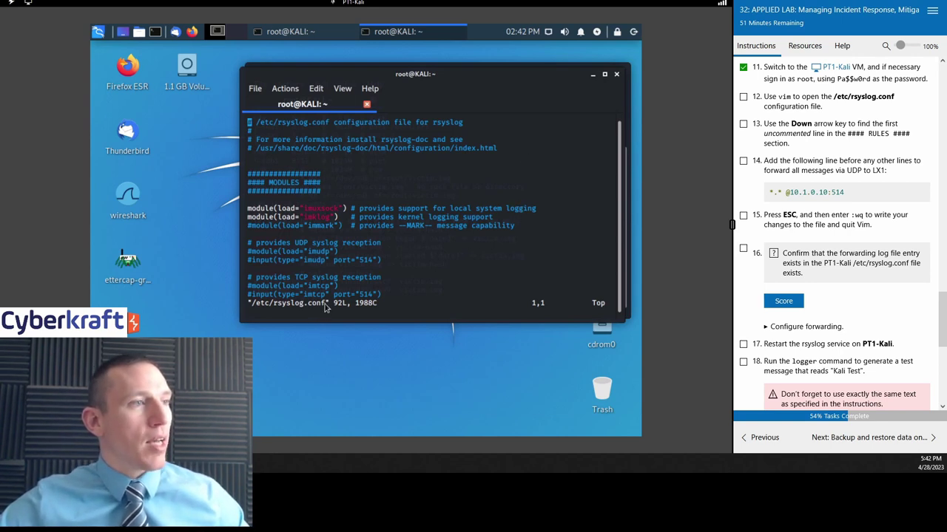
# Tick the open-config lab step and move to the blank line under the RULES header.
pyautogui.click(744, 97)
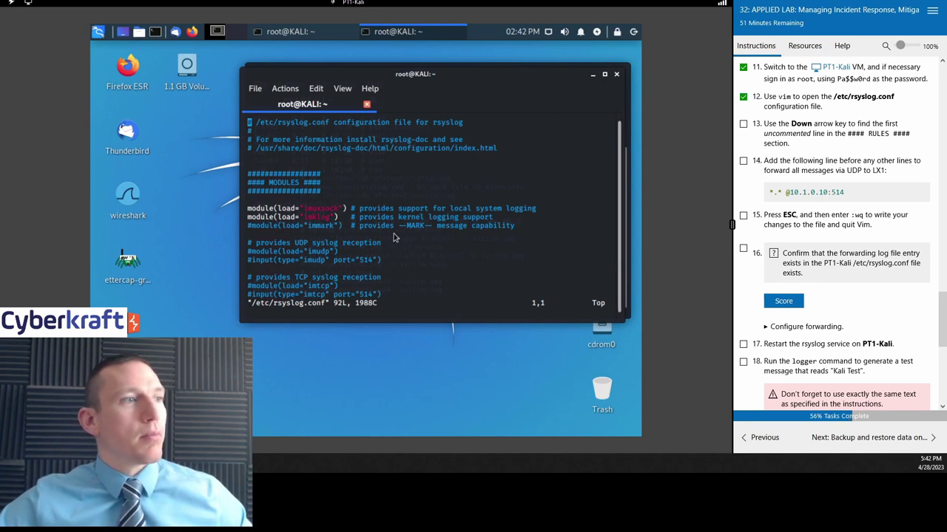
pyautogui.click(394, 237)
pyautogui.press('Up')
pyautogui.press('Up')
pyautogui.press('Up')
pyautogui.press('Up')
pyautogui.press('Up')
pyautogui.press('Up')
pyautogui.press('Up')
pyautogui.press('Up')
pyautogui.press('Up')
pyautogui.press('Up')
pyautogui.press('Up')
pyautogui.press('Up')
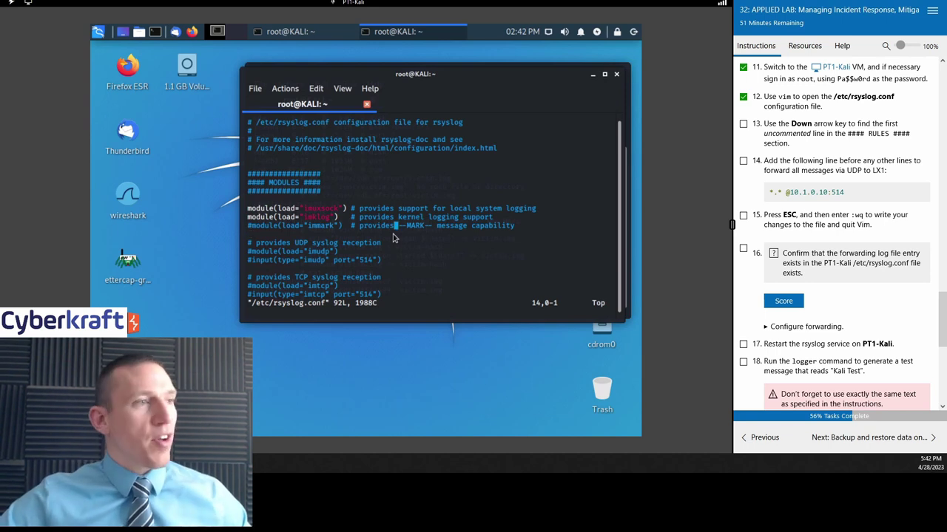
pyautogui.press('Up')
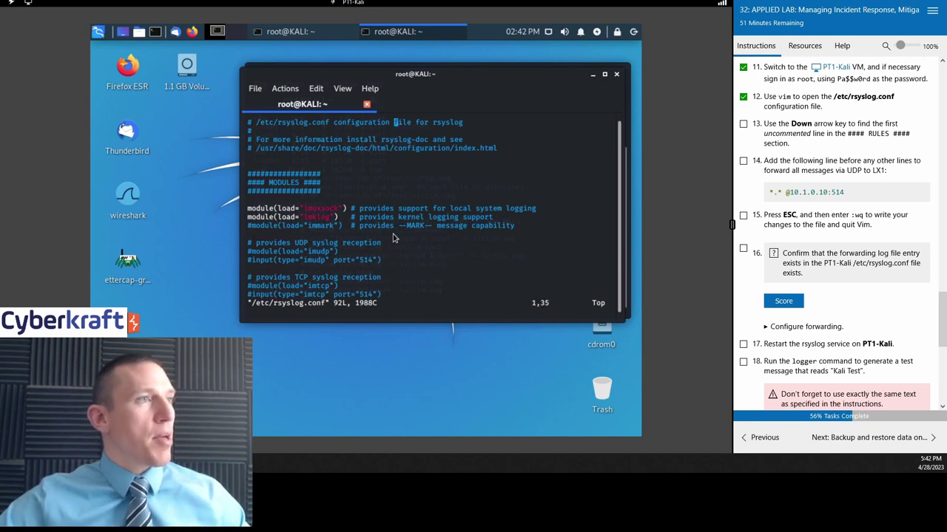
pyautogui.press('Down')
pyautogui.press('Down')
pyautogui.press('Down')
pyautogui.press('Down')
pyautogui.press('Down')
pyautogui.press('Down')
pyautogui.press('Down')
pyautogui.press('Down')
pyautogui.press('Down')
pyautogui.press('Down')
pyautogui.press('Down')
pyautogui.press('Down')
pyautogui.press('Down')
pyautogui.press('Down')
pyautogui.press('Down')
pyautogui.press('Down')
pyautogui.press('Down')
pyautogui.press('Down')
pyautogui.press('Down')
pyautogui.press('Down')
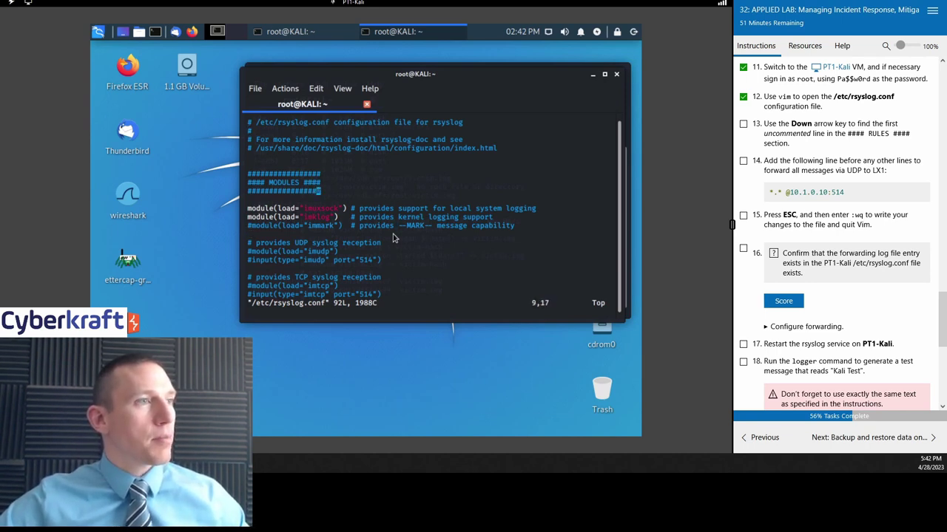
pyautogui.press('Down')
pyautogui.press('Down')
pyautogui.press('Down')
pyautogui.press('Down')
pyautogui.press('Down')
pyautogui.press('Down')
pyautogui.press('Down')
pyautogui.press('Down')
pyautogui.press('Down')
pyautogui.press('Down')
pyautogui.press('Down')
pyautogui.press('Down')
pyautogui.press('Down')
pyautogui.press('Down')
pyautogui.press('Down')
pyautogui.press('Down')
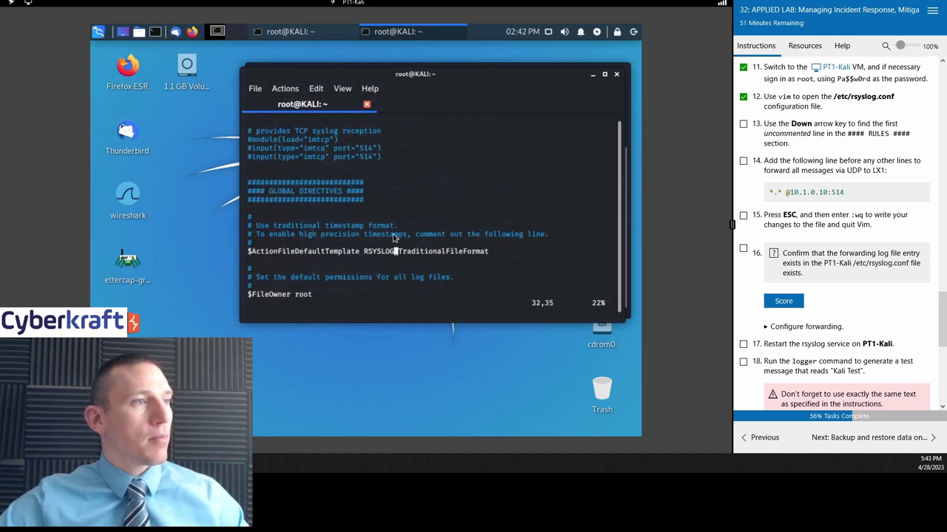
pyautogui.press('Down')
pyautogui.press('Down')
pyautogui.press('Down')
pyautogui.press('Down')
pyautogui.press('Down')
pyautogui.press('Down')
pyautogui.press('Down')
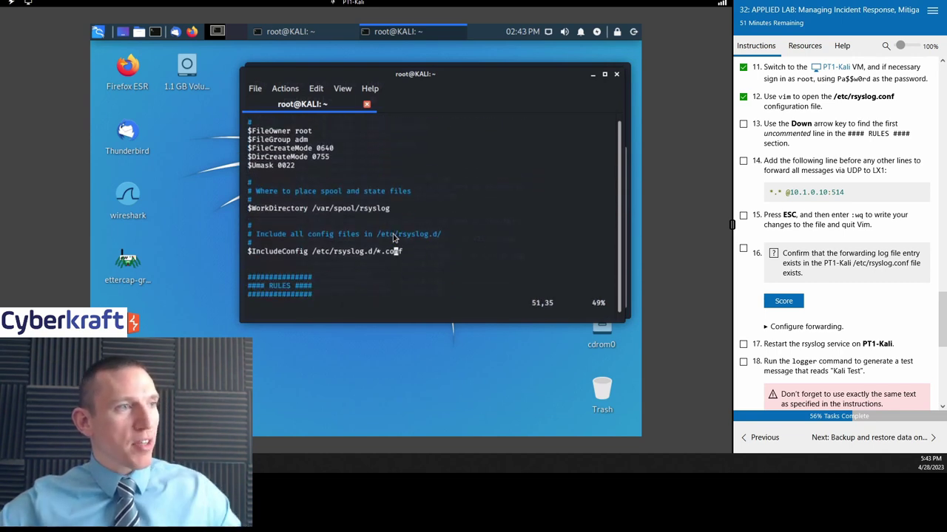
pyautogui.press('Up')
pyautogui.press('Up')
pyautogui.press('Up')
pyautogui.press('Up')
pyautogui.press('Up')
pyautogui.press('Up')
pyautogui.press('Up')
pyautogui.press('Up')
pyautogui.press('Up')
pyautogui.press('End')
pyautogui.press('Up')
pyautogui.press('Up')
pyautogui.press('Up')
pyautogui.press('Up')
pyautogui.press('Up')
pyautogui.press('Up')
pyautogui.press('Up')
pyautogui.press('Up')
pyautogui.press('Up')
pyautogui.press('Up')
pyautogui.press('Up')
pyautogui.press('Up')
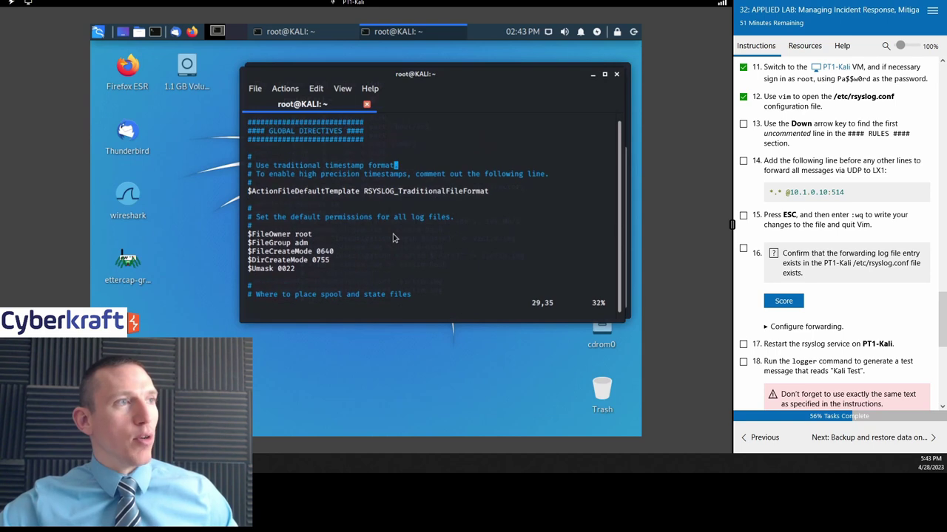
pyautogui.press('Down')
pyautogui.press('Down')
pyautogui.press('Down')
pyautogui.press('Down')
pyautogui.press('Down')
pyautogui.press('Down')
pyautogui.press('Down')
pyautogui.press('Down')
pyautogui.press('Down')
pyautogui.press('Down')
pyautogui.press('Down')
pyautogui.press('Down')
pyautogui.press('Down')
pyautogui.press('Down')
pyautogui.press('Down')
pyautogui.press('Down')
pyautogui.press('Down')
pyautogui.press('Down')
pyautogui.press('Down')
pyautogui.press('Down')
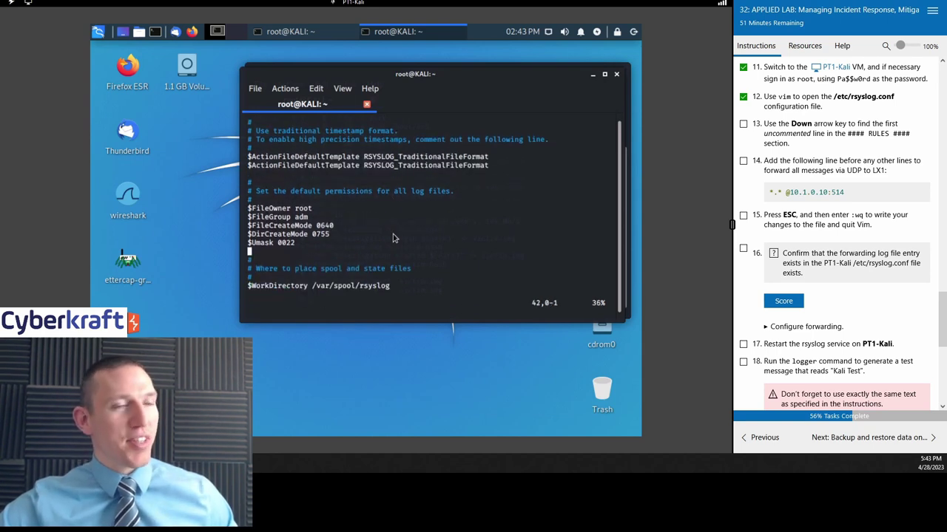
pyautogui.press('Down')
pyautogui.press('Down')
pyautogui.press('Down')
pyautogui.press('Down')
pyautogui.press('Down')
pyautogui.press('Down')
pyautogui.press('Down')
pyautogui.press('Down')
pyautogui.press('Down')
pyautogui.press('Down')
pyautogui.press('Down')
pyautogui.press('Down')
pyautogui.press('Down')
pyautogui.press('Down')
pyautogui.press('Down')
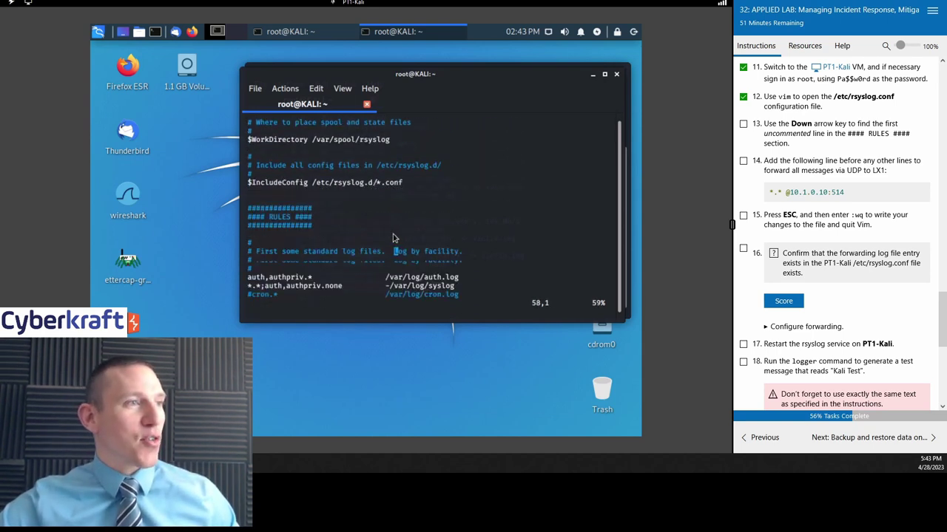
pyautogui.press('Down')
pyautogui.press('Down')
pyautogui.press('Down')
pyautogui.press('Down')
pyautogui.press('Down')
pyautogui.press('Down')
pyautogui.press('Down')
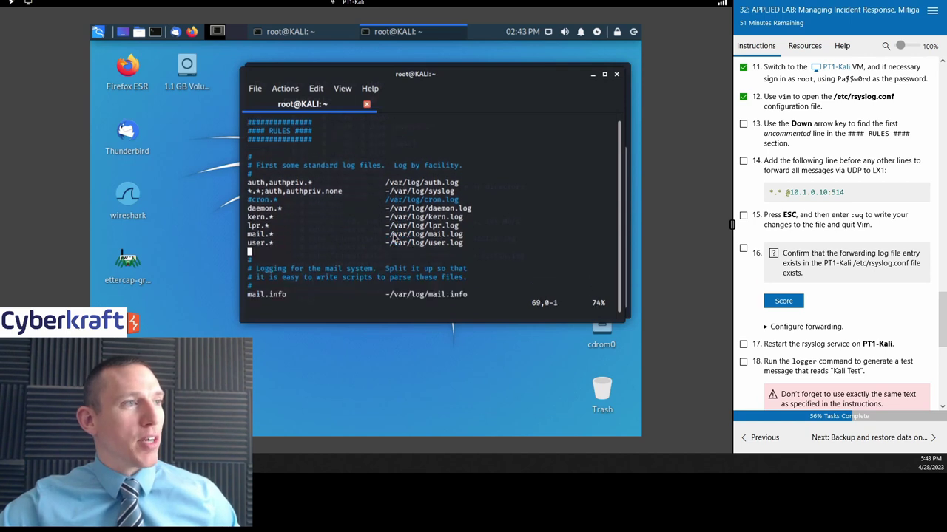
pyautogui.press('Up')
pyautogui.press('Up')
pyautogui.press('Up')
pyautogui.press('Up')
pyautogui.press('Up')
pyautogui.press('Up')
pyautogui.press('Up')
pyautogui.press('Up')
pyautogui.press('Up')
pyautogui.press('Up')
pyautogui.press('Up')
pyautogui.press('Up')
pyautogui.press('Up')
pyautogui.press('Up')
pyautogui.press('Up')
pyautogui.press('Up')
pyautogui.press('Up')
pyautogui.press('Up')
pyautogui.press('Up')
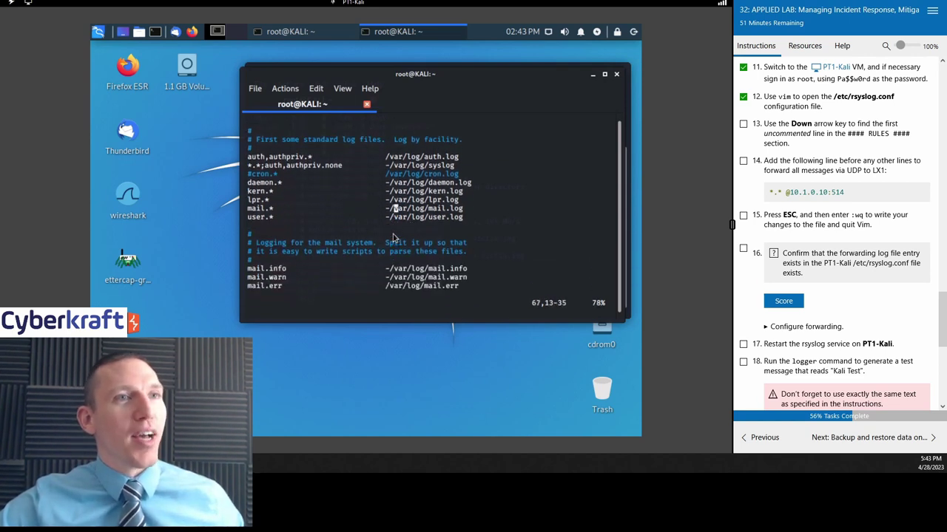
pyautogui.press('Down')
pyautogui.press('Down')
pyautogui.press('Down')
pyautogui.press('Down')
pyautogui.press('Down')
pyautogui.press('Down')
pyautogui.press('Down')
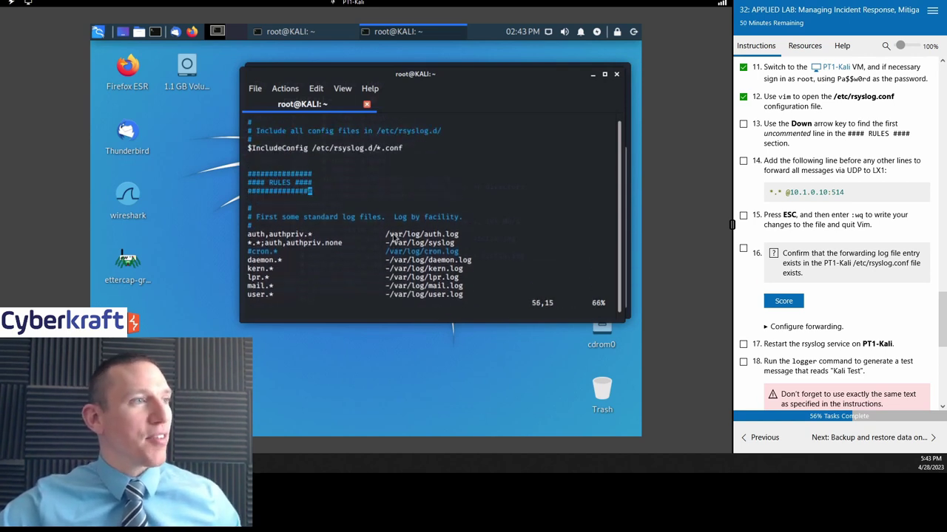
pyautogui.press('Down')
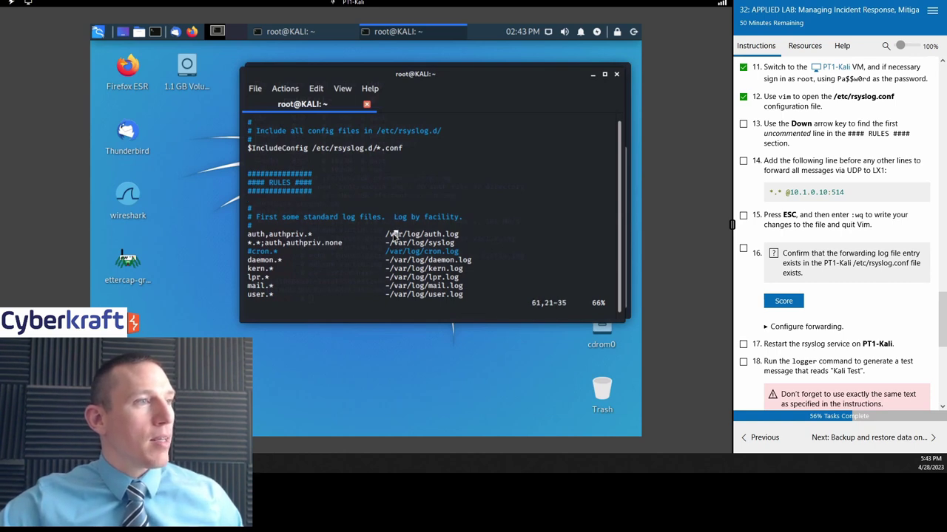
pyautogui.press('Up')
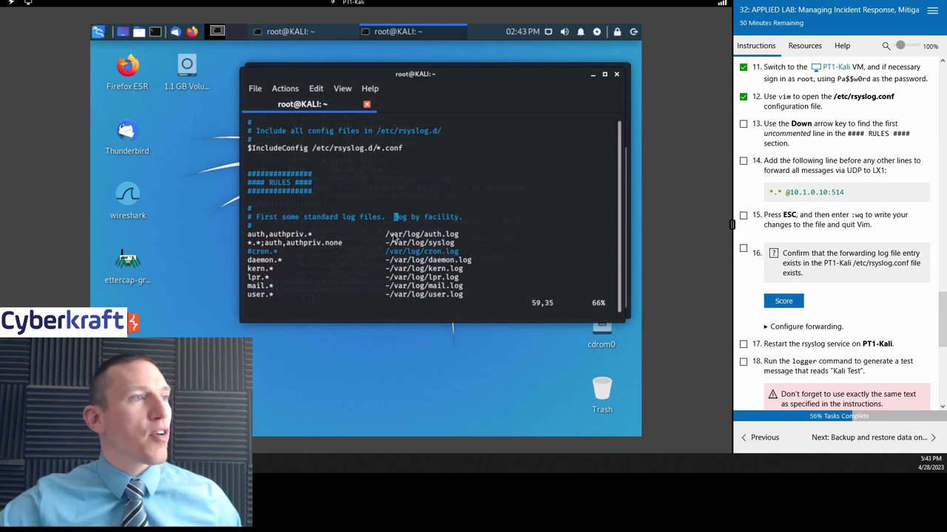
pyautogui.press('Down')
pyautogui.press('Down')
pyautogui.press('Down')
pyautogui.press('Down')
pyautogui.scroll(-3, 393, 238)
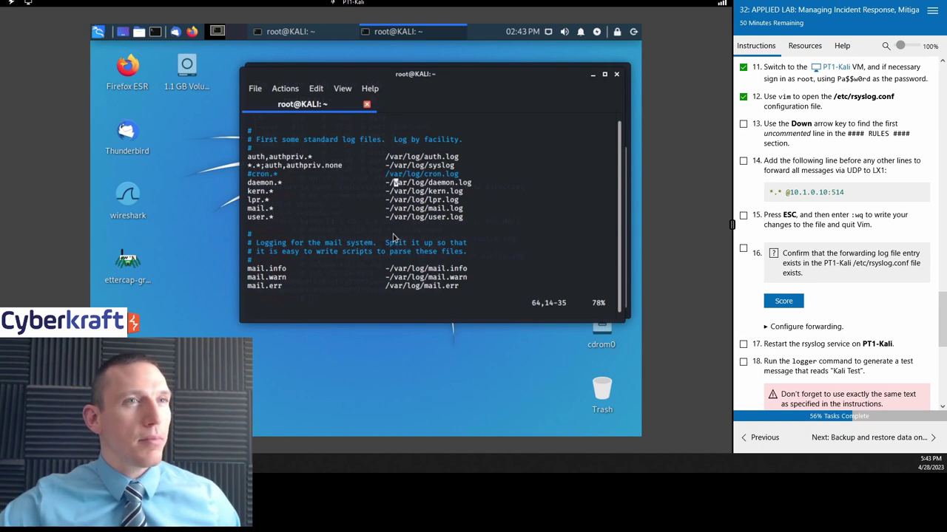
pyautogui.press('Up')
pyautogui.press('Up')
pyautogui.press('Up')
pyautogui.press('Up')
pyautogui.press('Up')
pyautogui.press('Up')
pyautogui.press('Up')
pyautogui.press('Up')
pyautogui.press('Up')
pyautogui.press('Up')
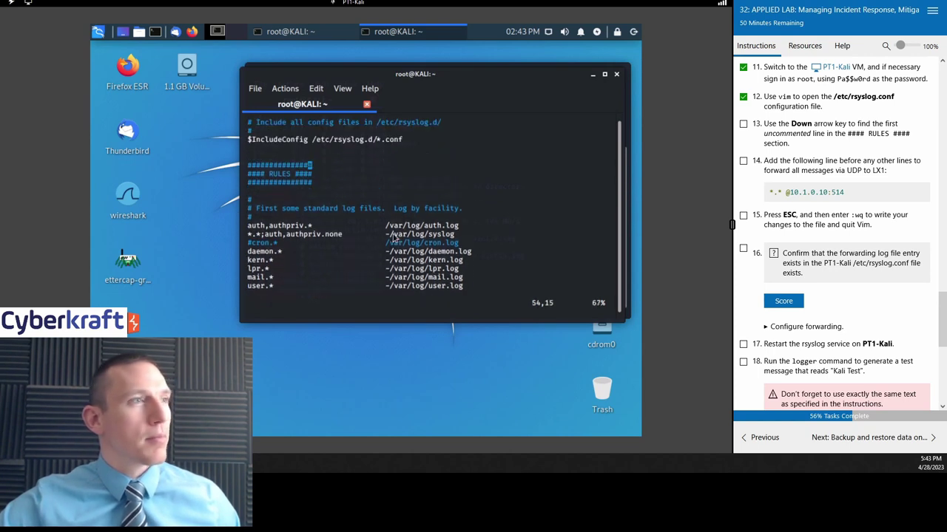
pyautogui.press('Up')
pyautogui.press('Down')
pyautogui.press('Down')
pyautogui.press('Down')
pyautogui.press('Down')
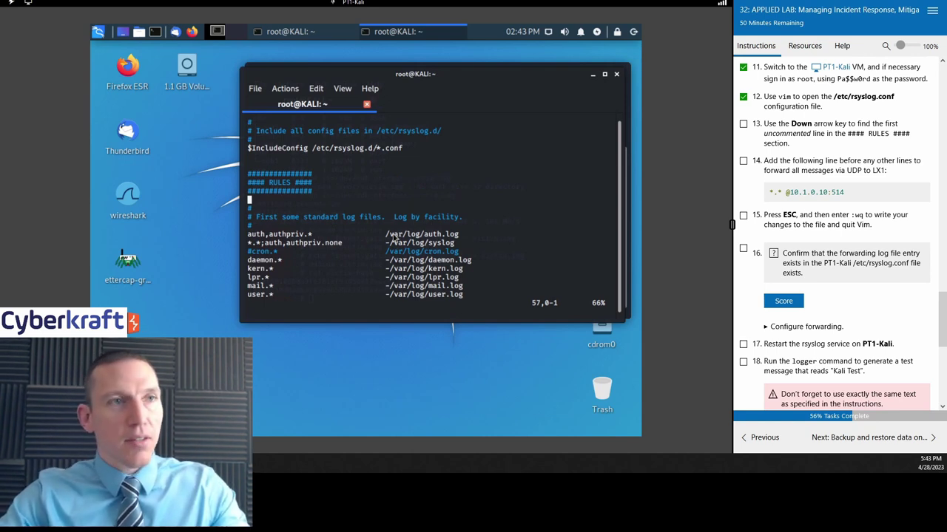
pyautogui.press('*')
pyautogui.press('8')
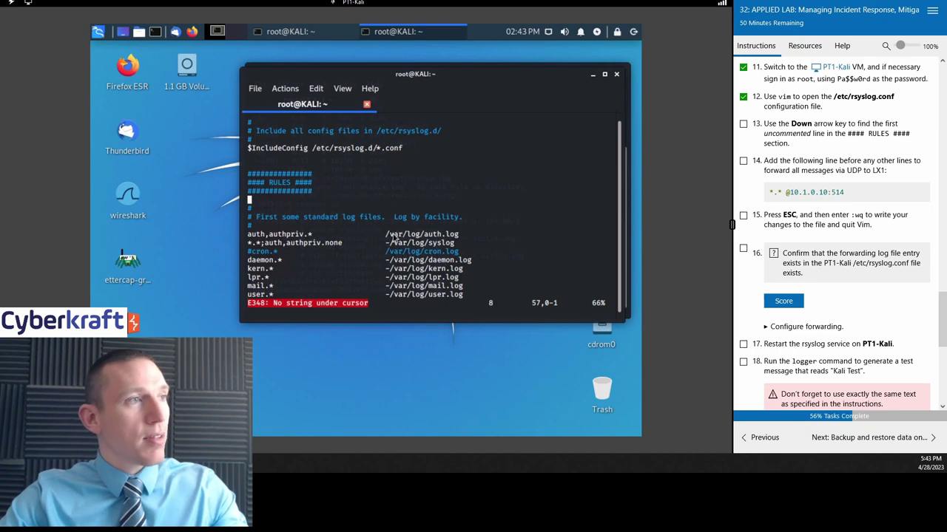
pyautogui.write('i')
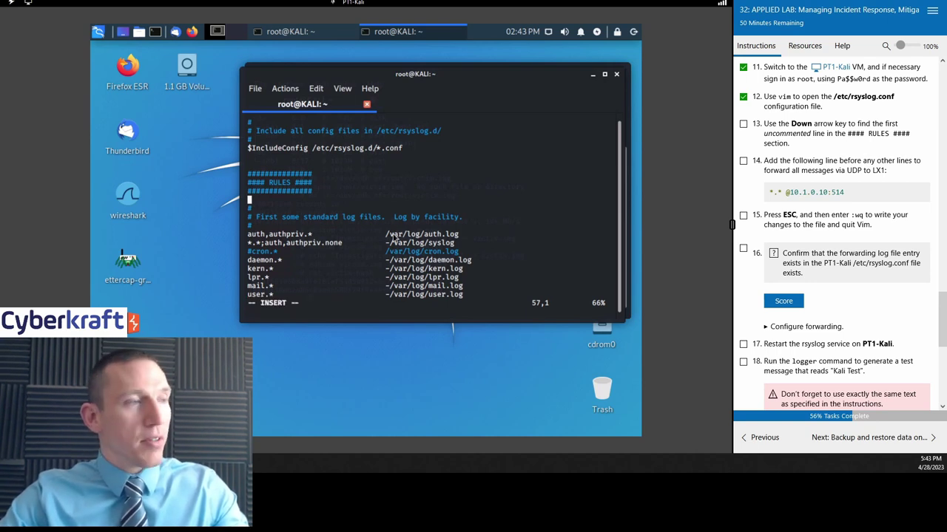
pyautogui.write('*')
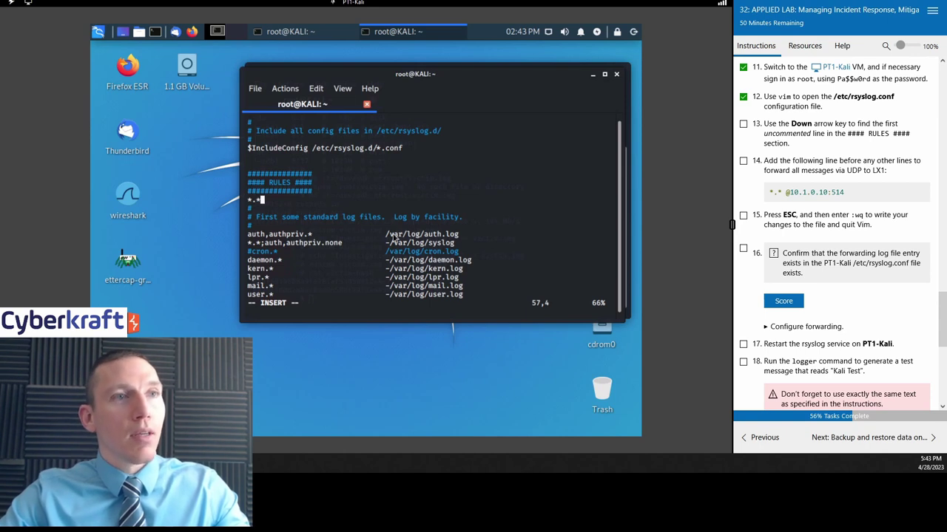
pyautogui.write('.* @10')
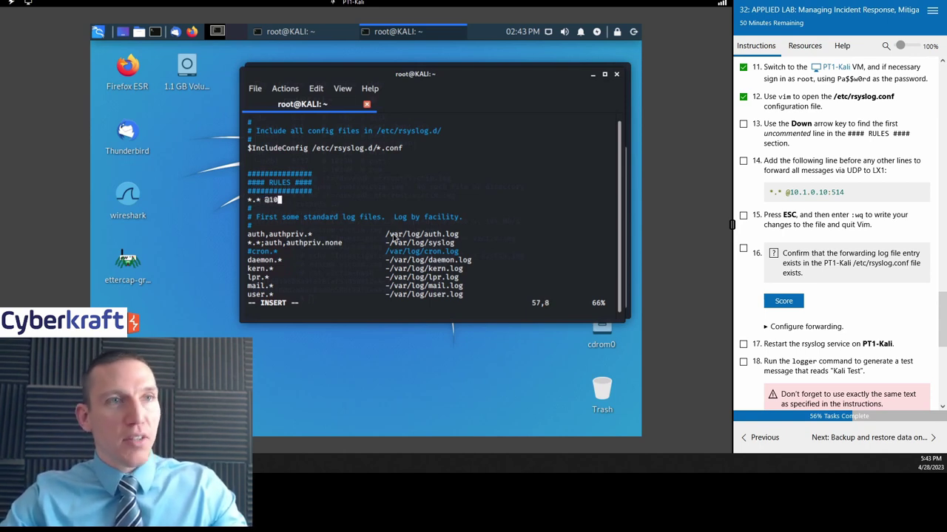
pyautogui.write('.')
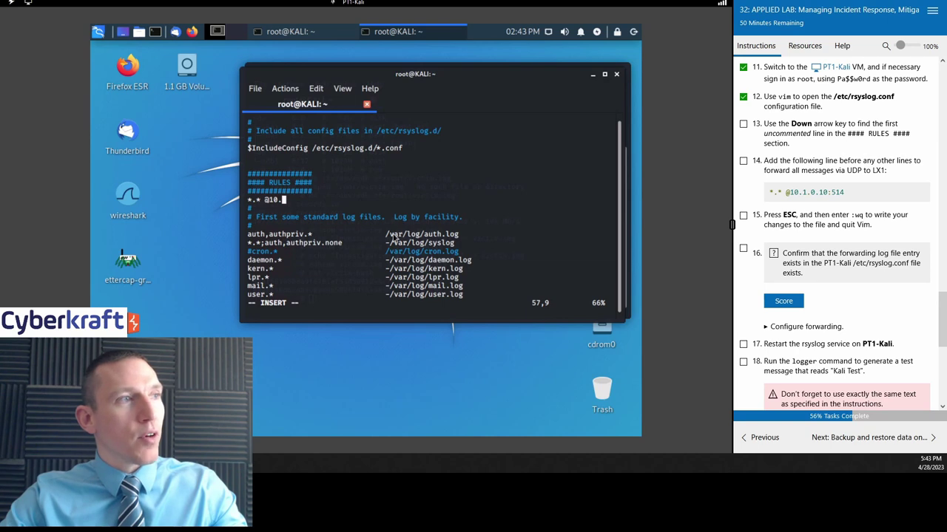
pyautogui.write('1')
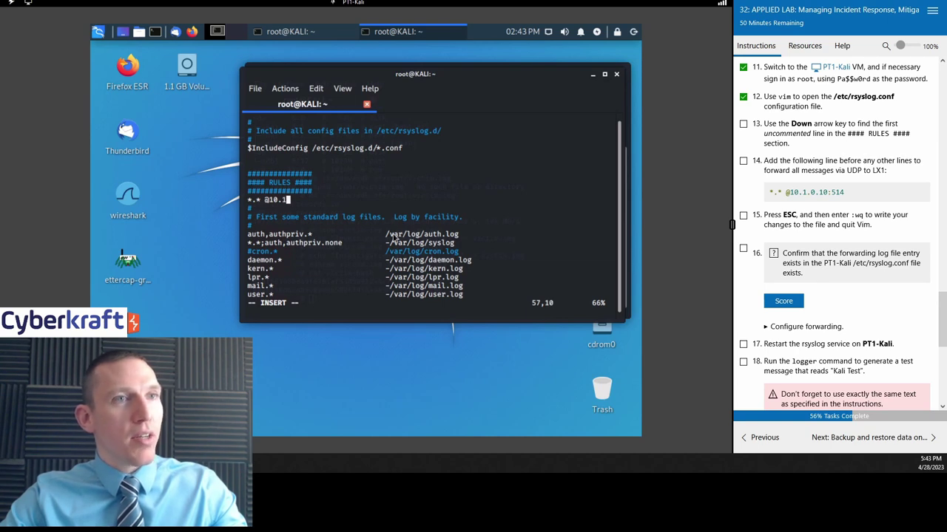
pyautogui.write('.0.1')
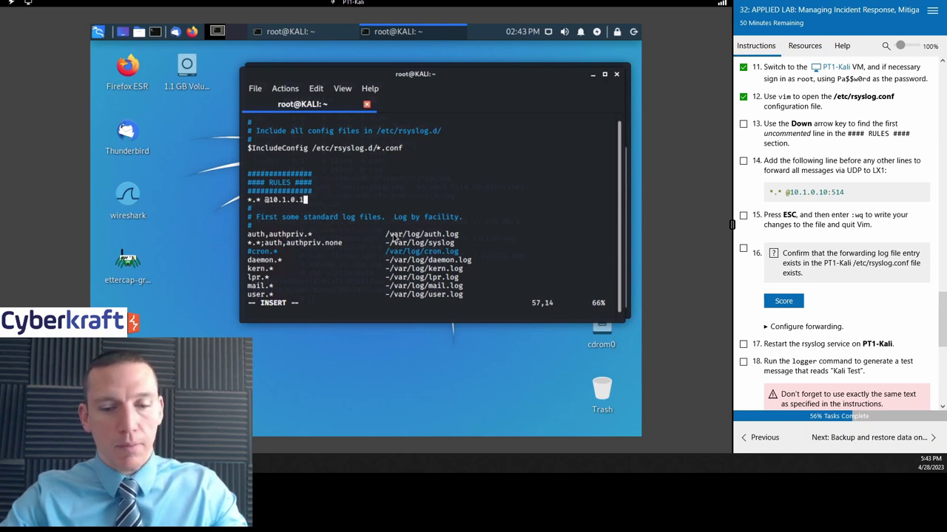
pyautogui.write('0:514')
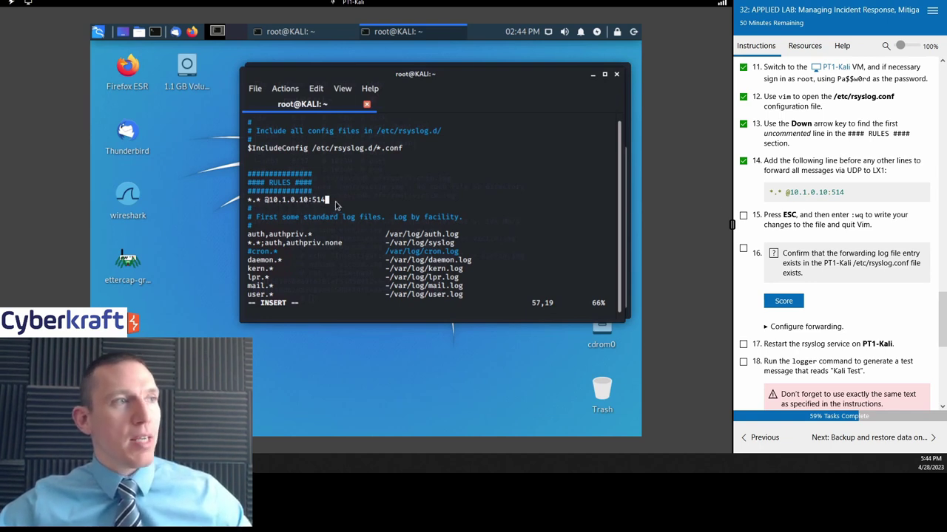
pyautogui.scroll(-1, 840, 237)
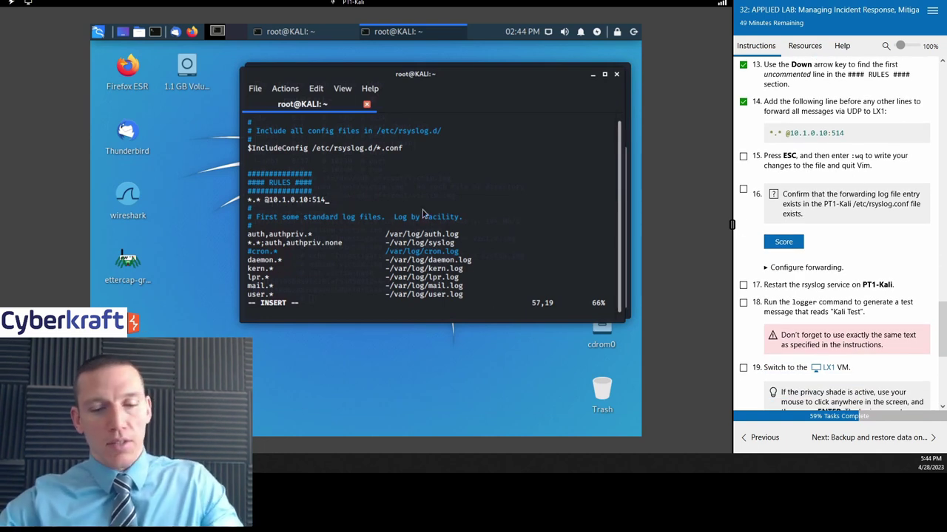
pyautogui.write('*.* @10.1.0.10:514*.* @10.1.0.10:514*.* @10.1.0.10:514*.* @10.1.0.10:514*.* @10.1.0.10:514*.* @10.1.0.10:514')
pyautogui.press('Escape')
pyautogui.write(':wq')
pyautogui.press('Return')
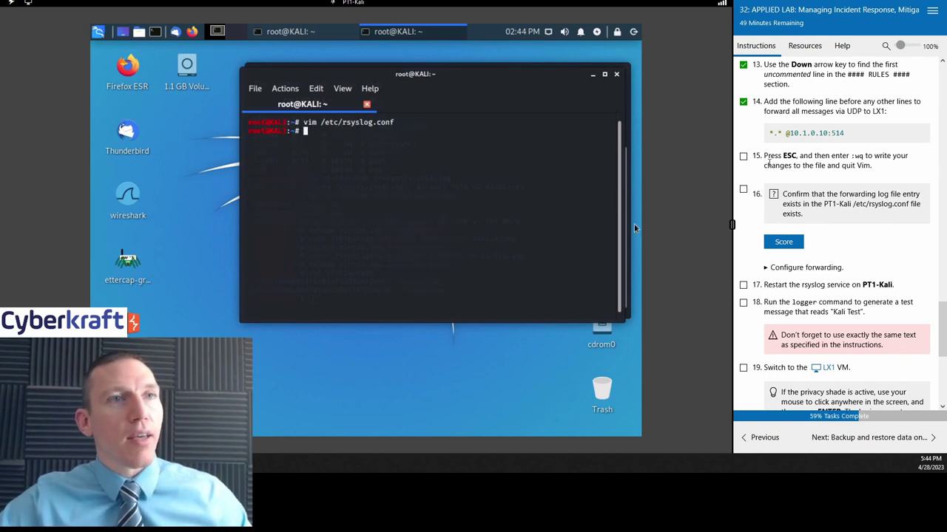
pyautogui.click(743, 156)
pyautogui.scroll(-1, 749, 171)
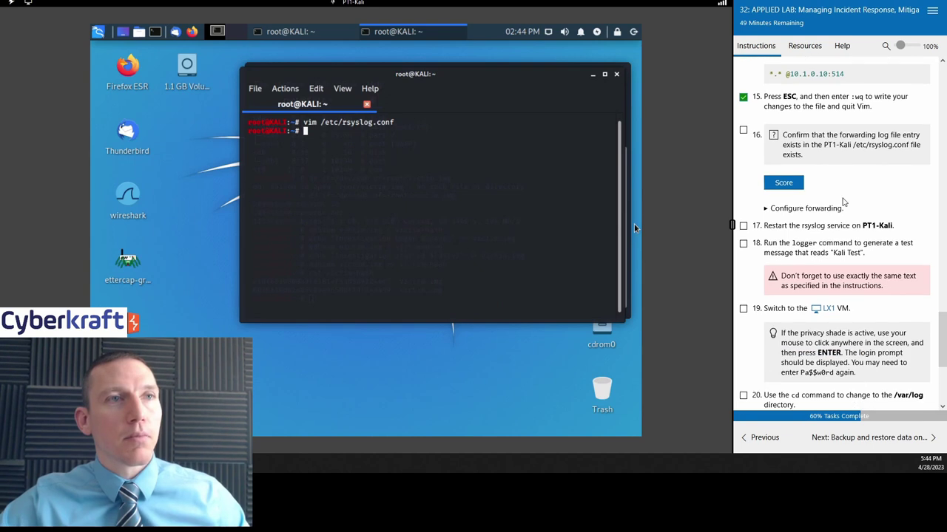
pyautogui.click(780, 187)
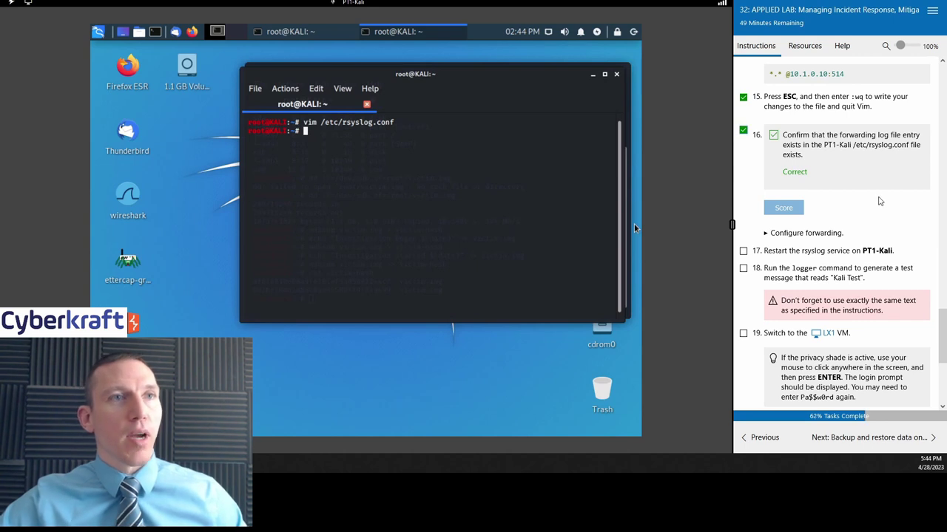
pyautogui.scroll(-1, 879, 199)
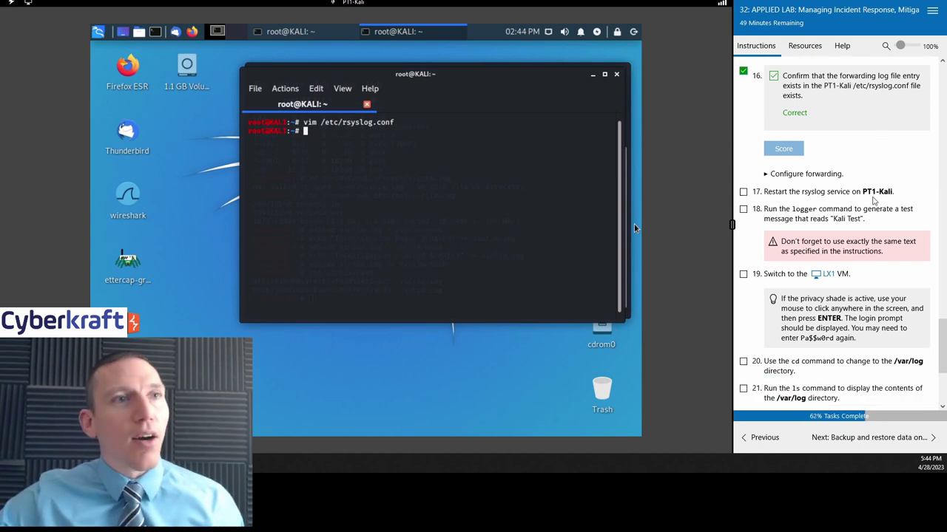
pyautogui.click(767, 175)
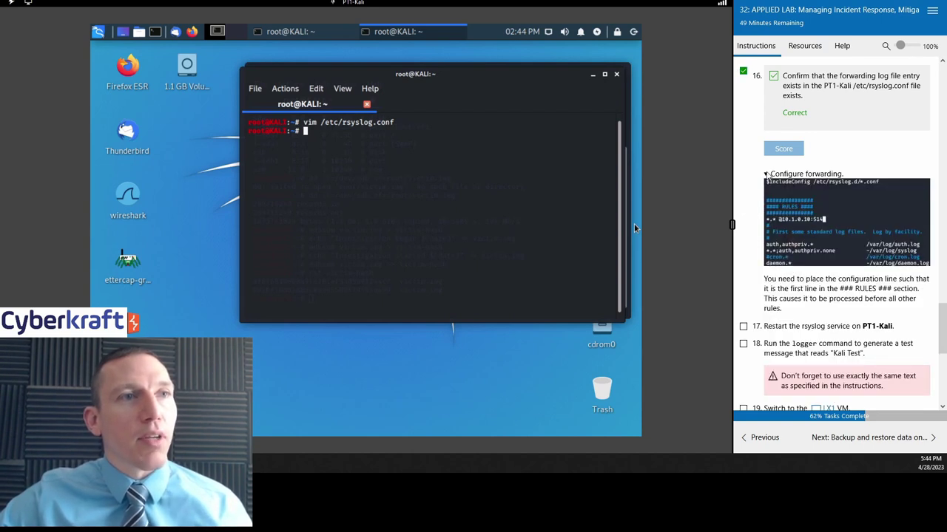
pyautogui.click(767, 174)
pyautogui.scroll(-1, 779, 129)
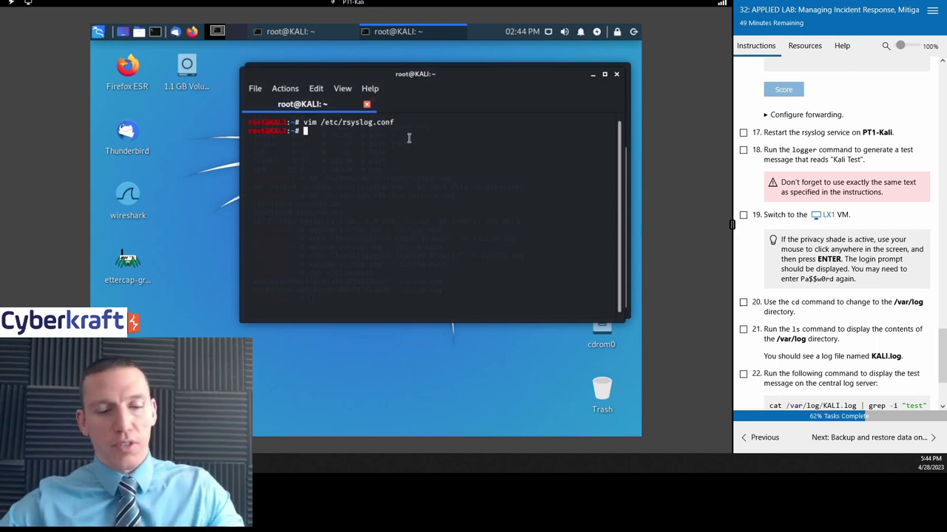
# Run systemctl restart rsyslog as root on the Kali machine.
pyautogui.write('sys')
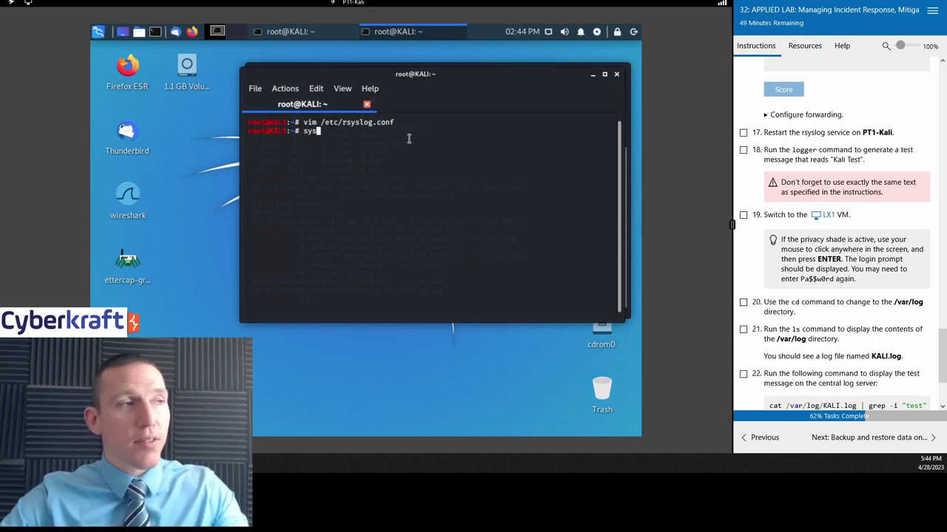
pyautogui.scroll(10, 876, 164)
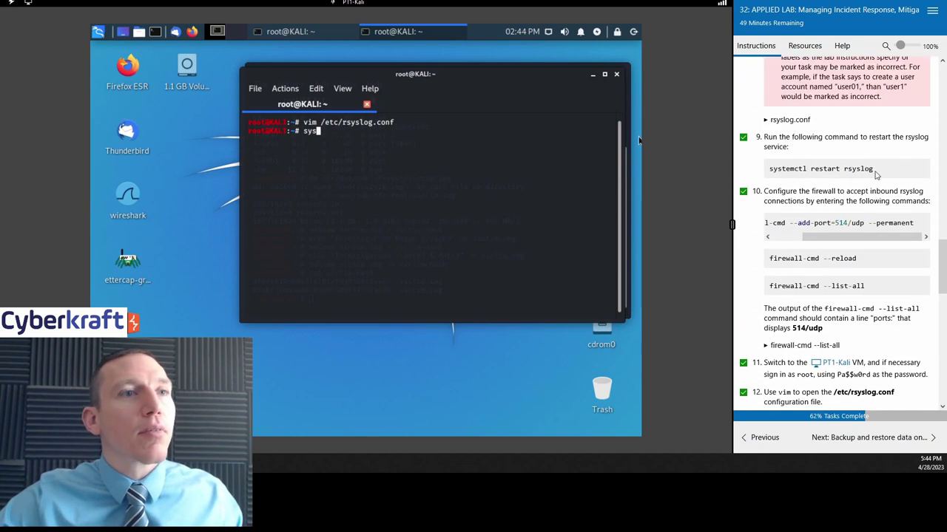
pyautogui.scroll(4, 877, 170)
pyautogui.scroll(2, 876, 174)
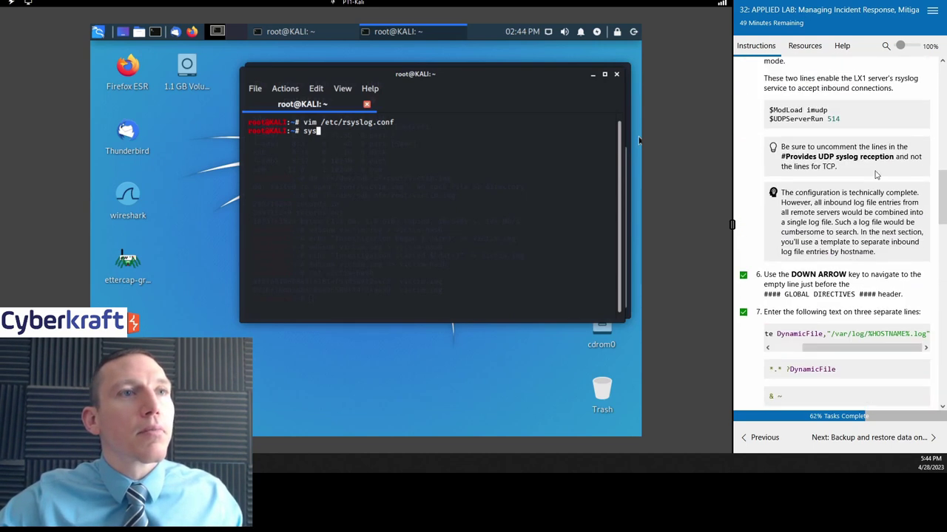
pyautogui.scroll(-8, 876, 174)
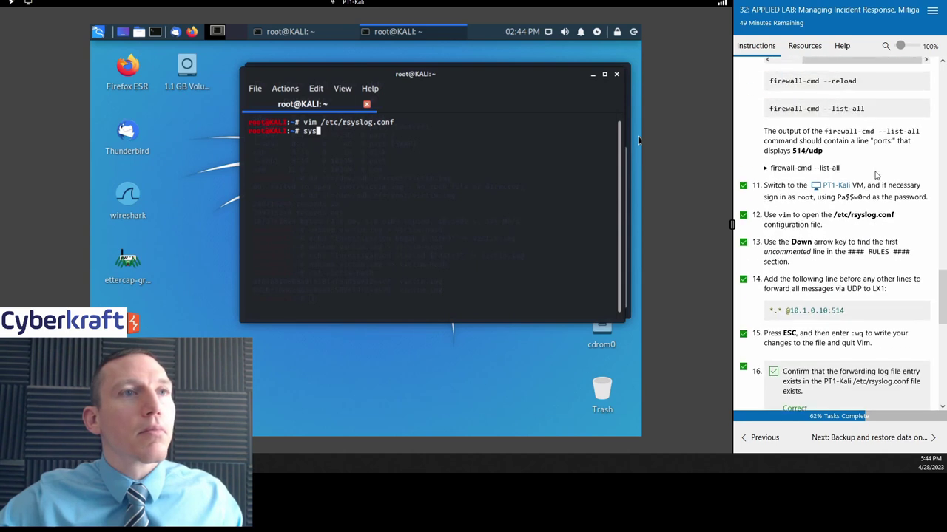
pyautogui.scroll(-5, 876, 173)
pyautogui.scroll(5, 876, 175)
pyautogui.scroll(3, 876, 175)
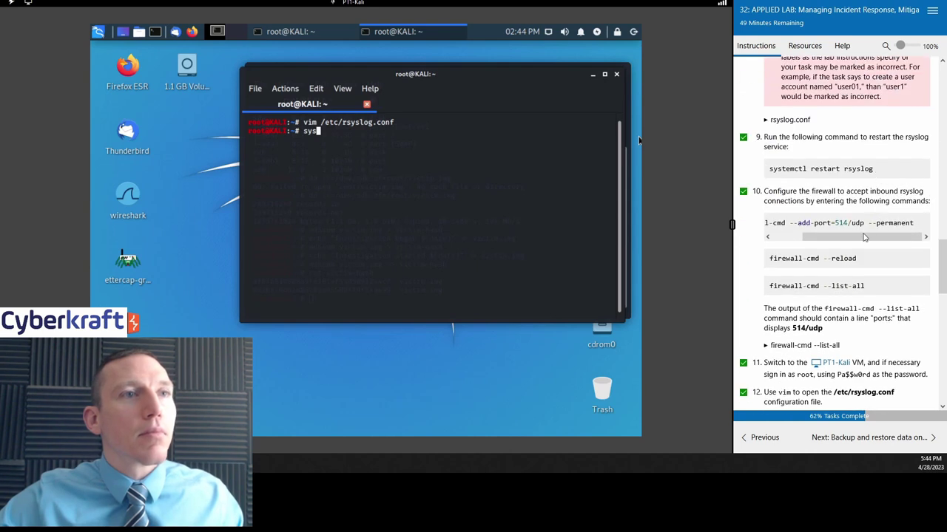
pyautogui.scroll(-12, 858, 244)
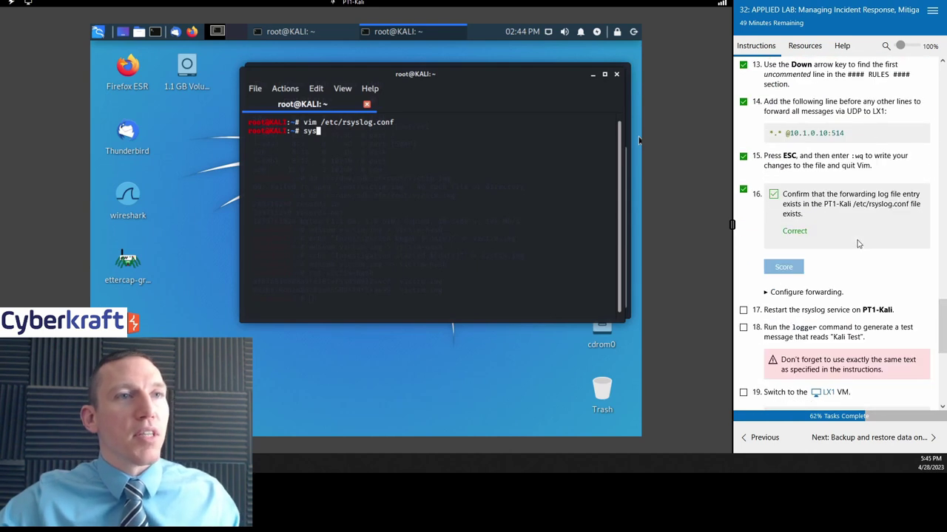
pyautogui.scroll(2, 826, 232)
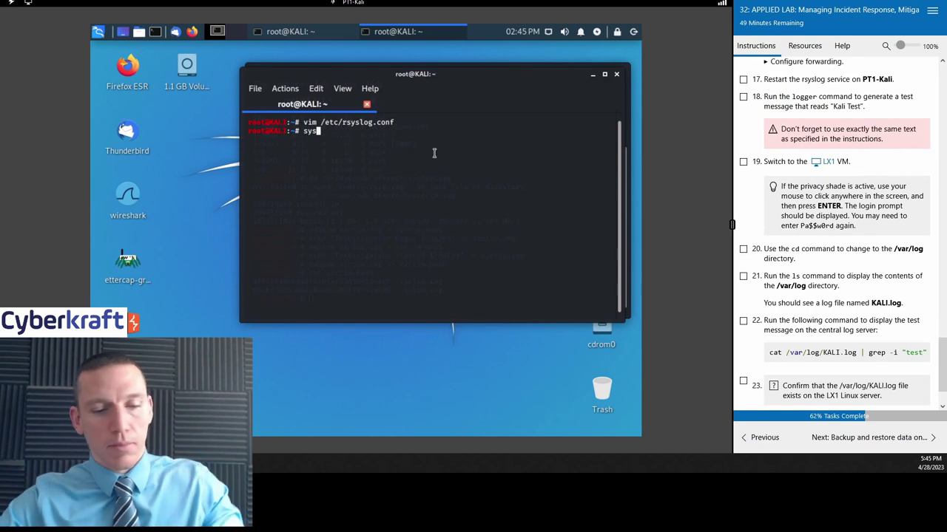
pyautogui.write('temctl')
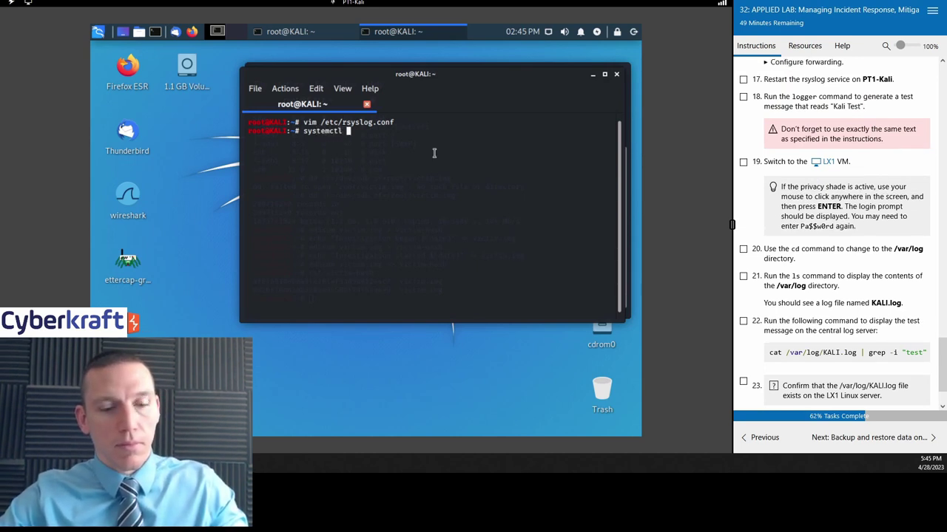
pyautogui.scroll(5, 855, 184)
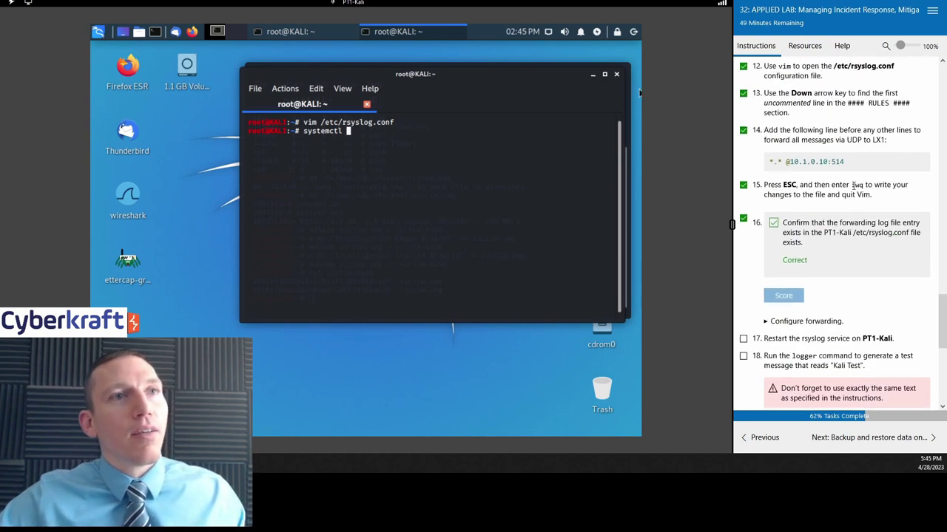
pyautogui.scroll(6, 855, 185)
pyautogui.scroll(-2, 856, 191)
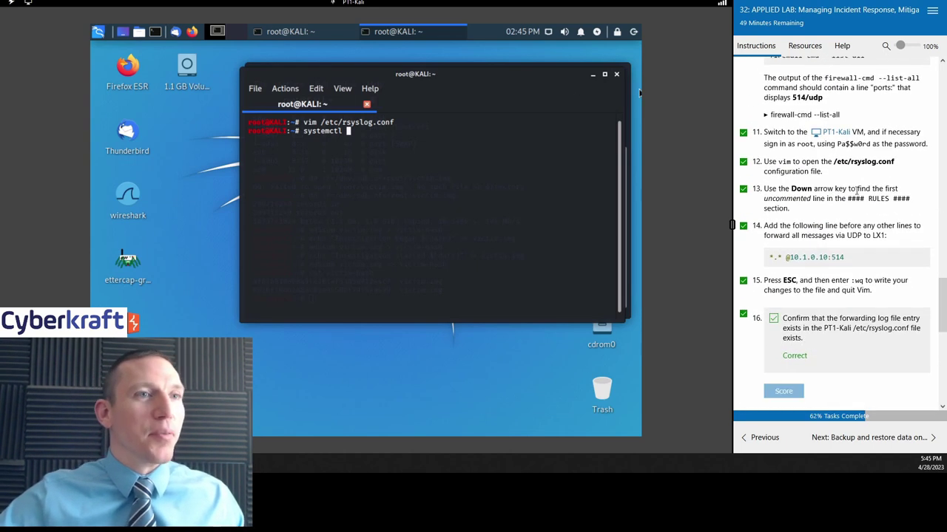
pyautogui.scroll(-2, 856, 191)
pyautogui.scroll(5, 855, 191)
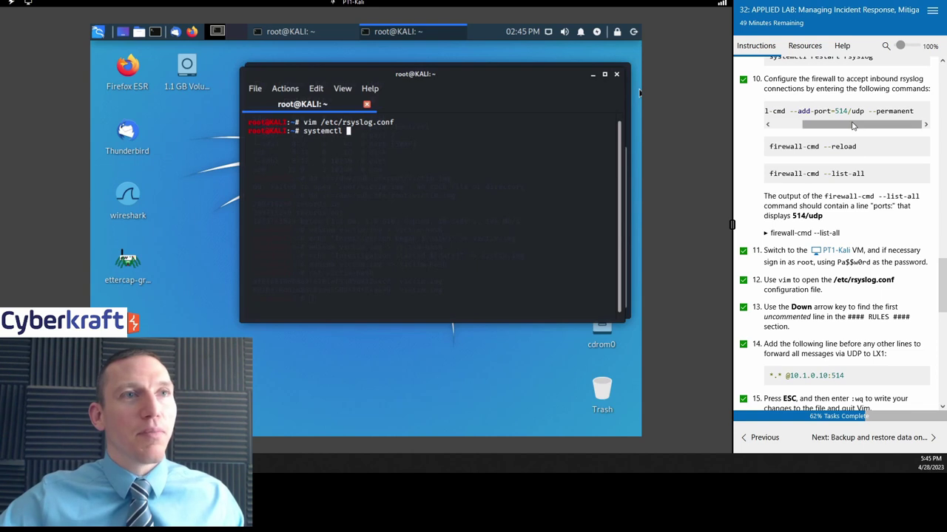
pyautogui.moveTo(852, 125); pyautogui.dragTo(822, 126)
pyautogui.scroll(5, 884, 233)
pyautogui.scroll(-3, 880, 236)
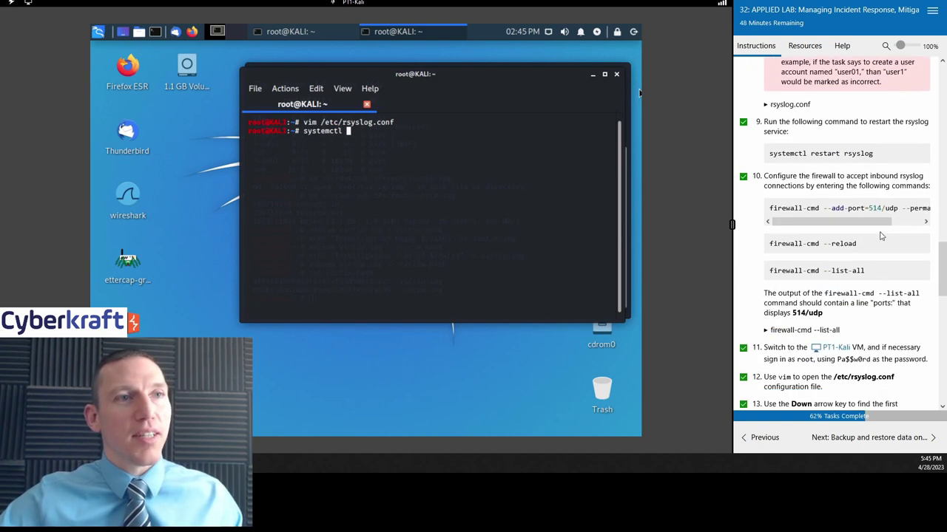
pyautogui.scroll(-1, 880, 235)
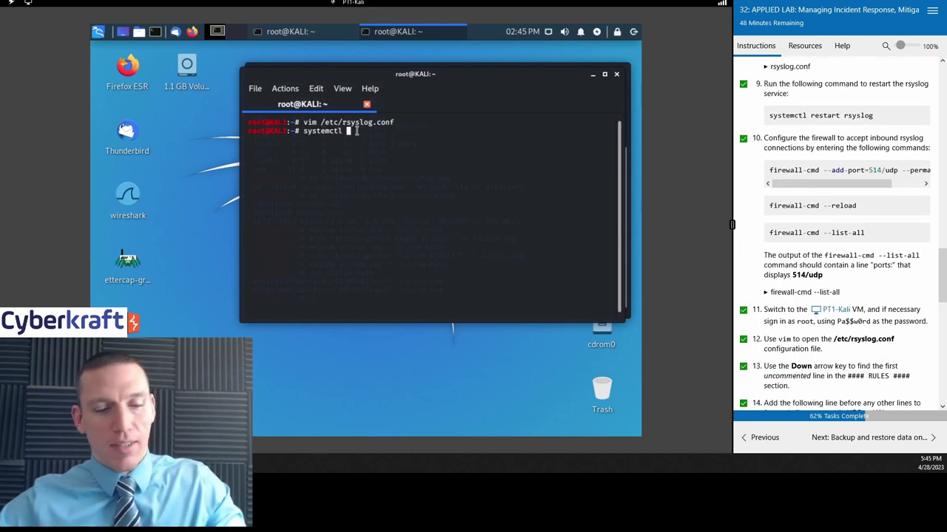
pyautogui.write('restart ')
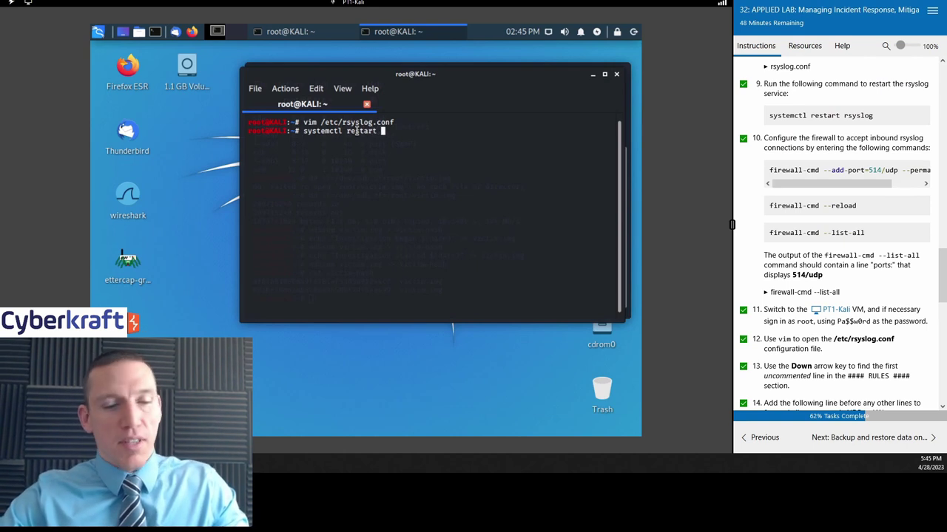
pyautogui.write('rs')
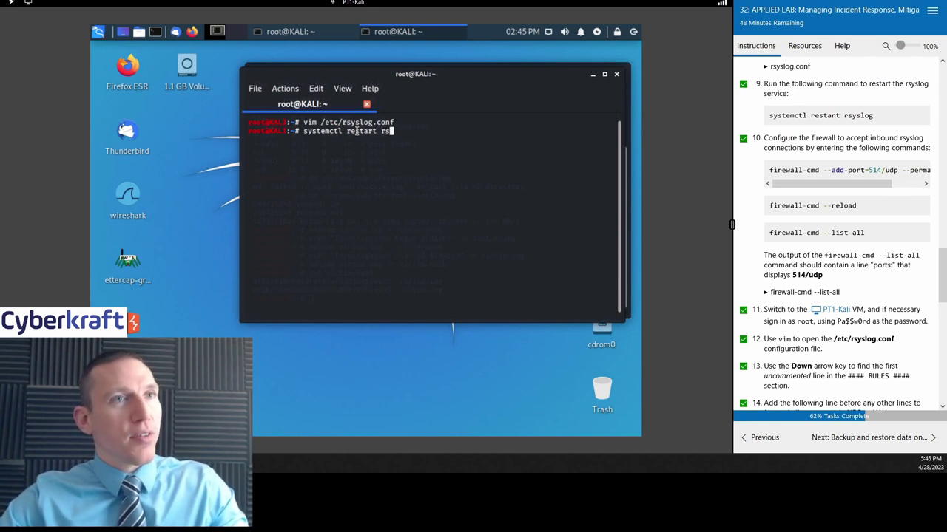
pyautogui.press('BackSpace')
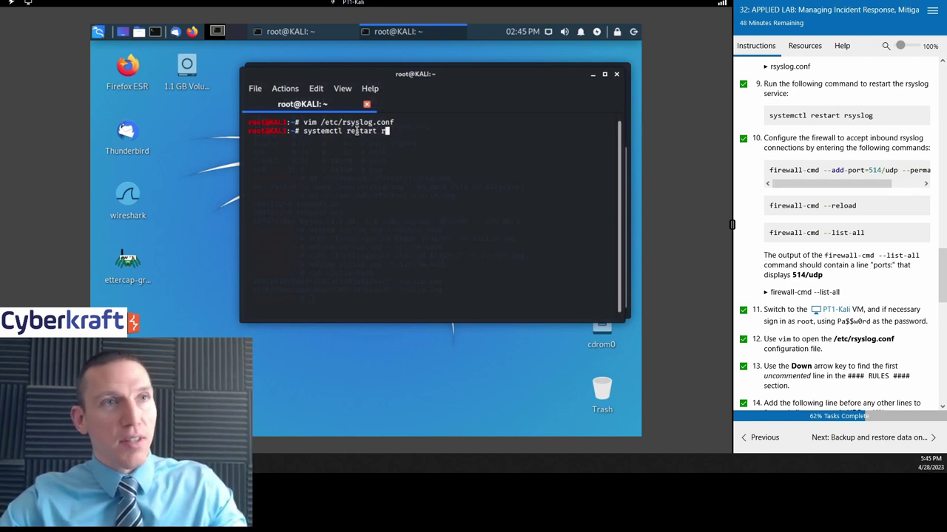
pyautogui.write('sys')
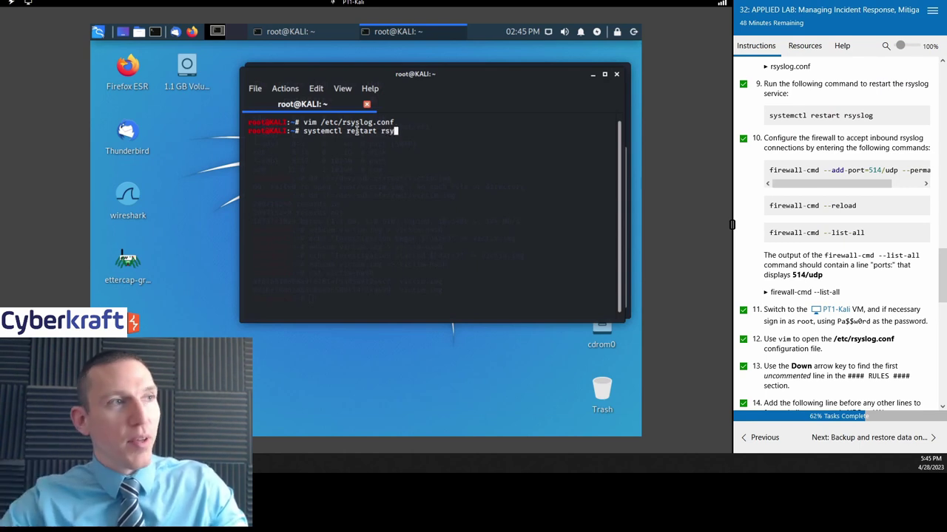
pyautogui.write('log')
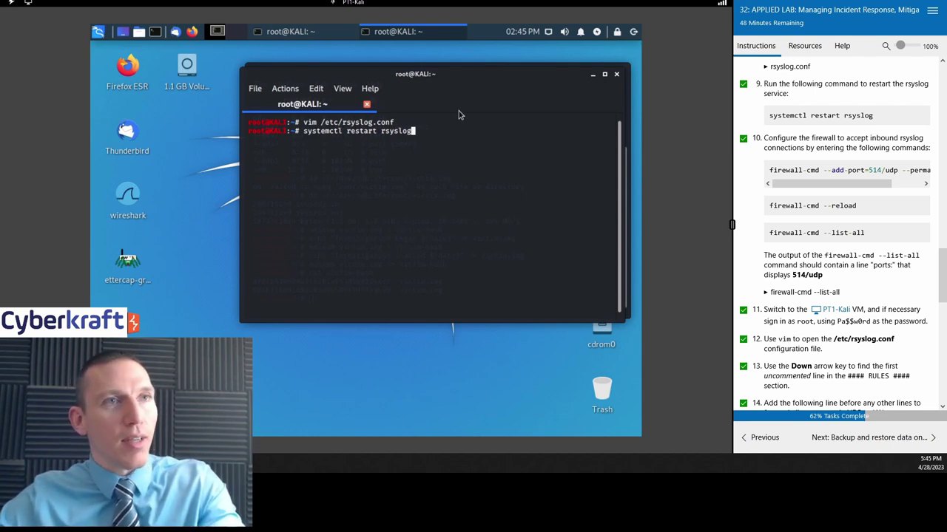
pyautogui.press('Return')
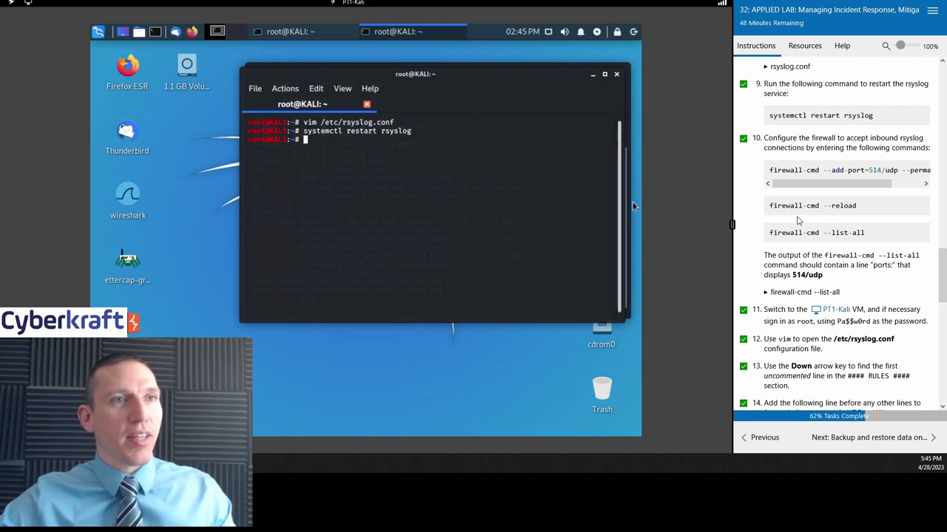
# Tick lab step 17 for the rsyslog restart, bringing progress to 63%, and nudge the terminal window.
pyautogui.scroll(-3, 838, 213)
pyautogui.scroll(-7, 837, 213)
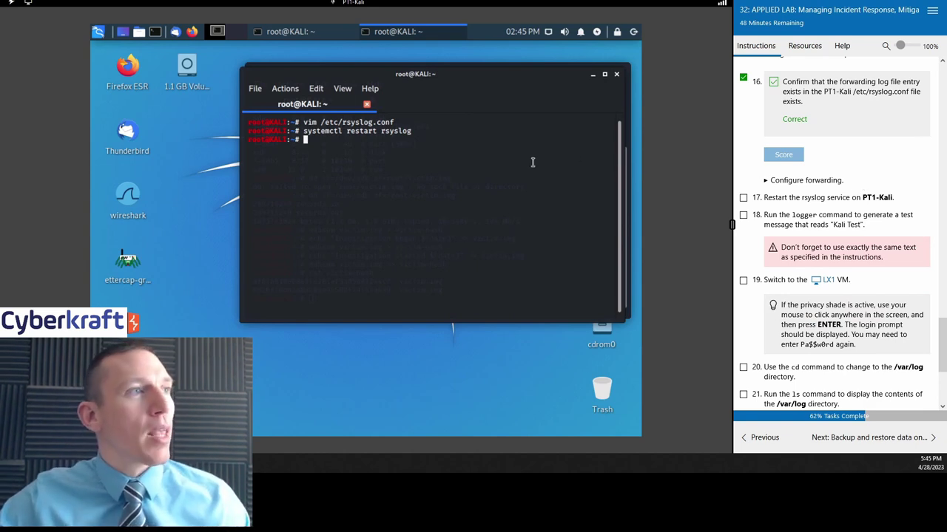
pyautogui.click(743, 197)
pyautogui.scroll(-2, 893, 232)
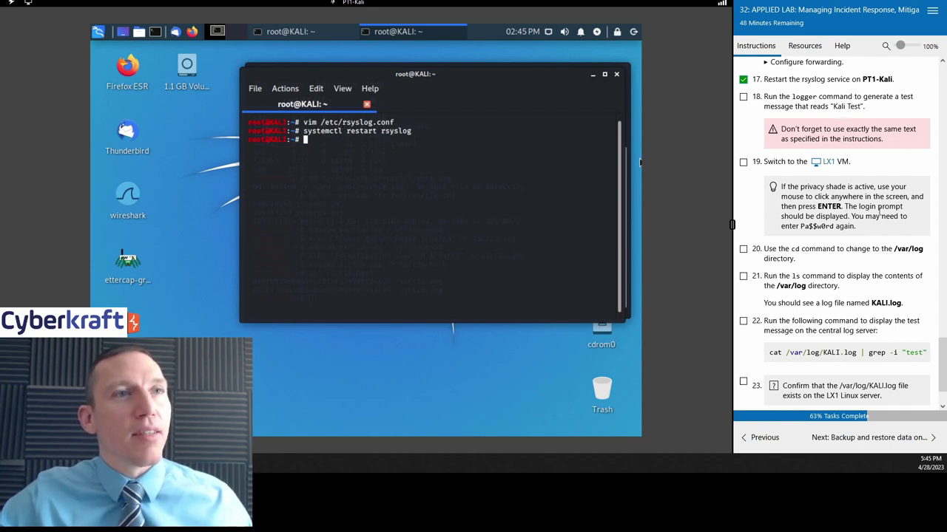
pyautogui.scroll(1, 880, 216)
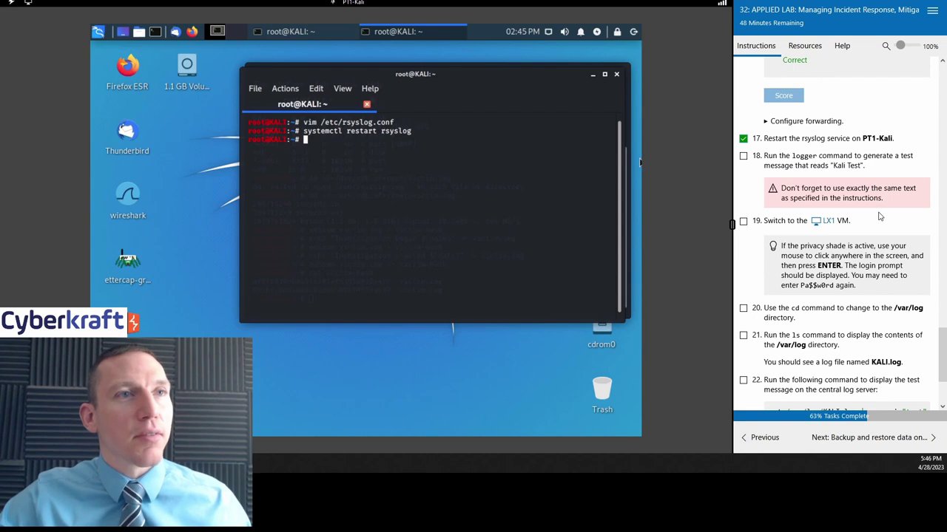
pyautogui.click(766, 123)
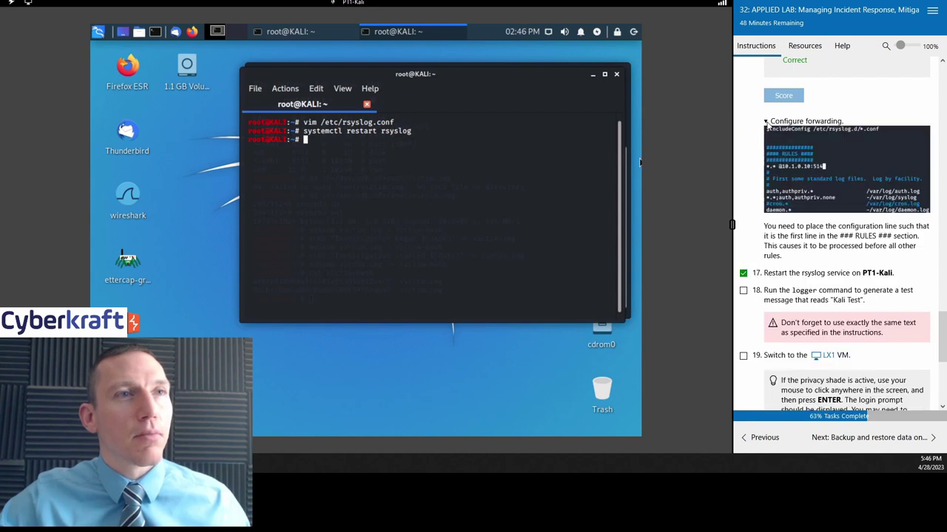
pyautogui.click(766, 123)
pyautogui.scroll(-1, 891, 198)
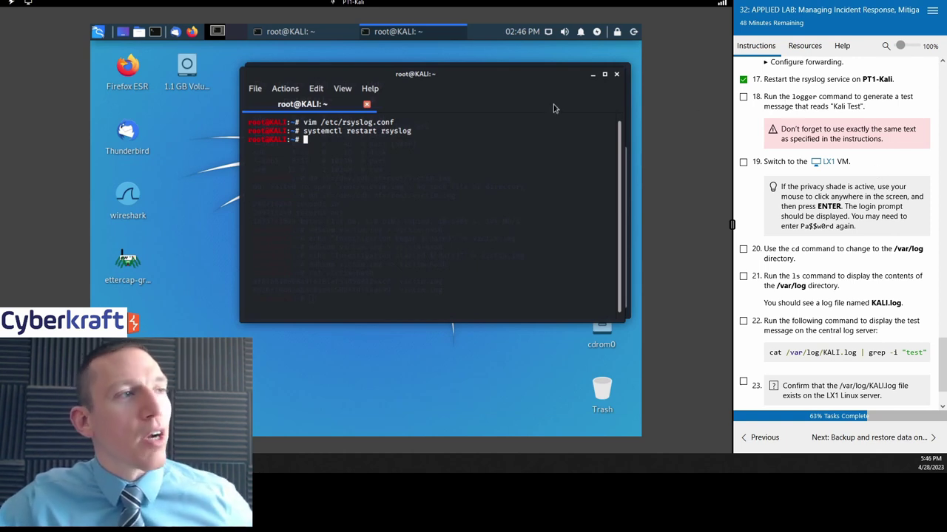
pyautogui.moveTo(445, 84); pyautogui.dragTo(448, 78)
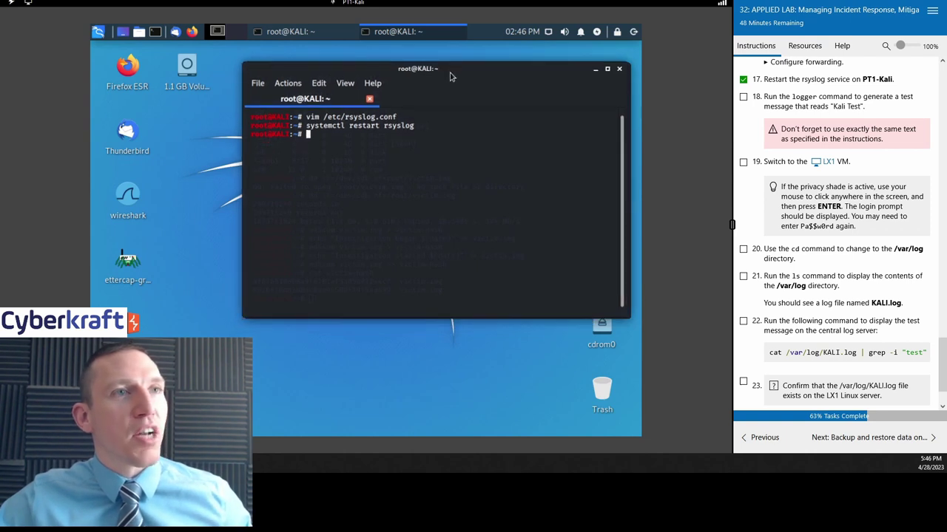
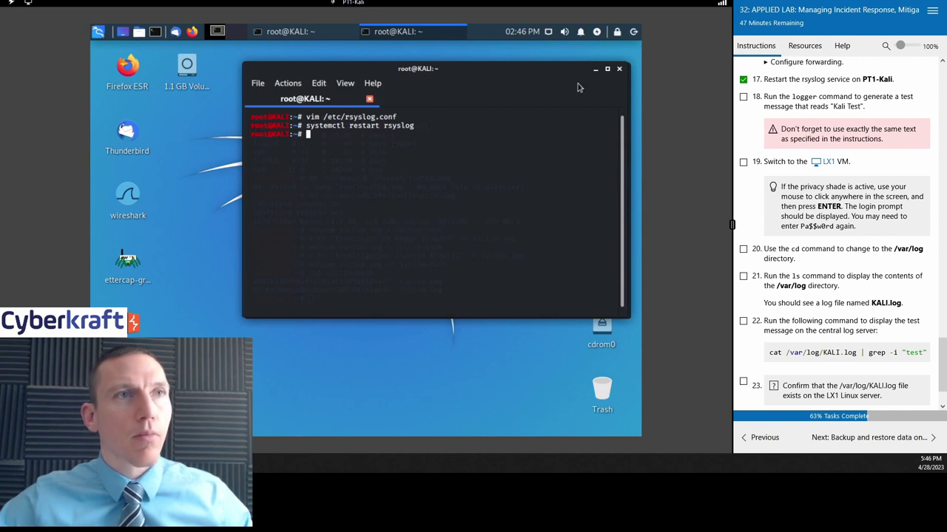
# In the Kali terminal, send the syslog message 'Kali Test' with logger.
pyautogui.scroll(1, 869, 129)
pyautogui.scroll(1, 865, 151)
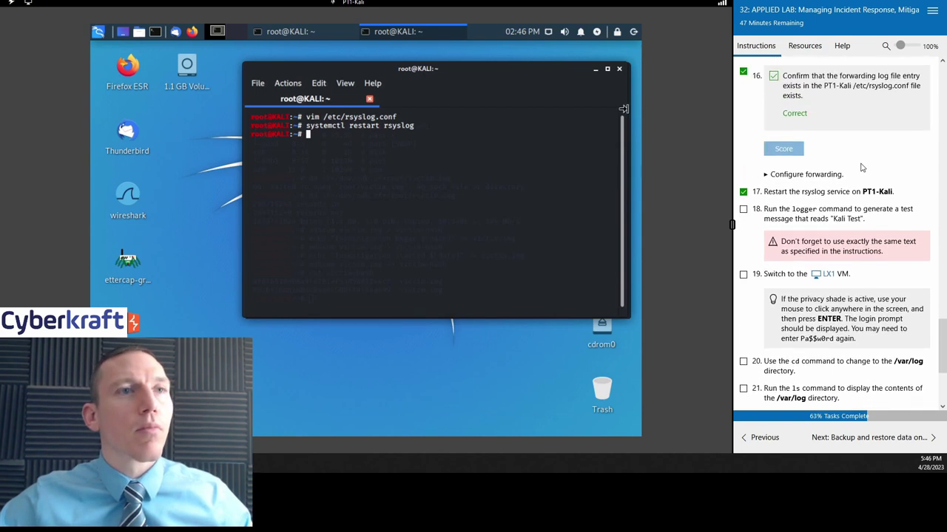
pyautogui.scroll(-1, 865, 152)
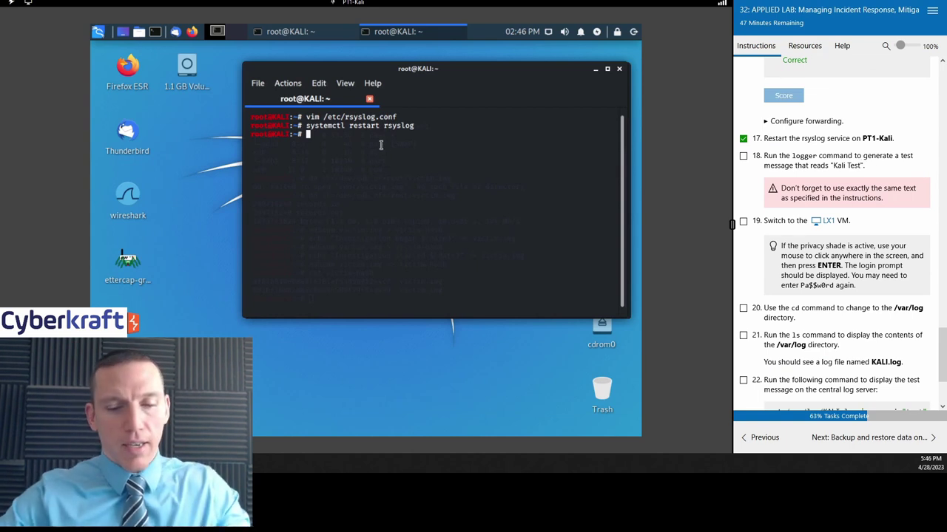
pyautogui.write('logger')
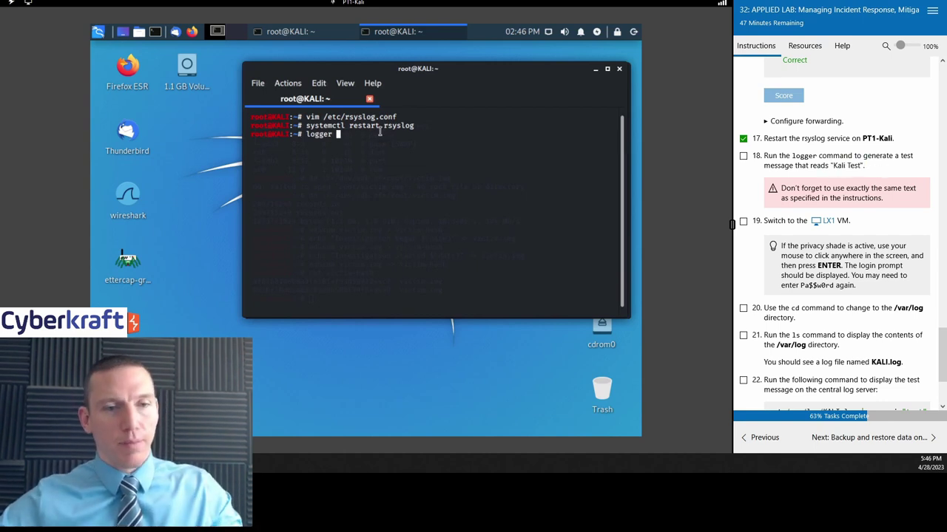
pyautogui.write('Kali')
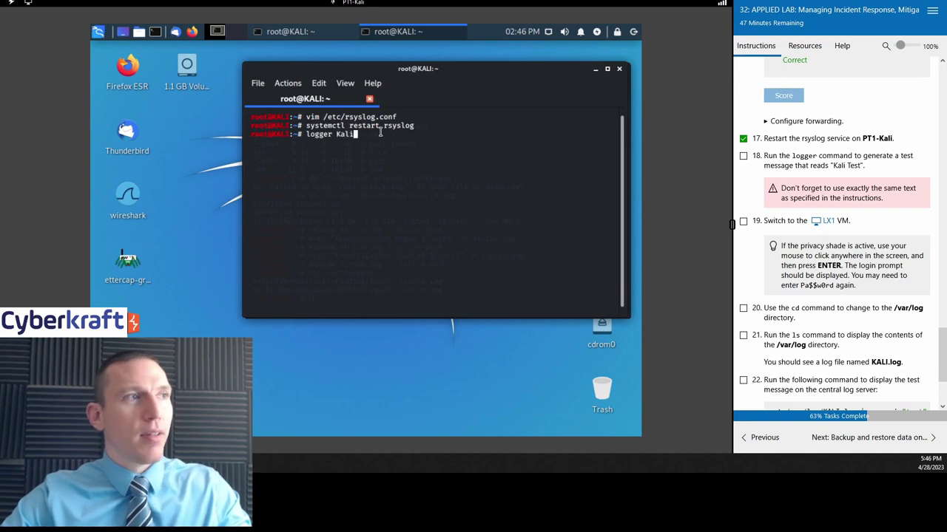
pyautogui.write(' Test')
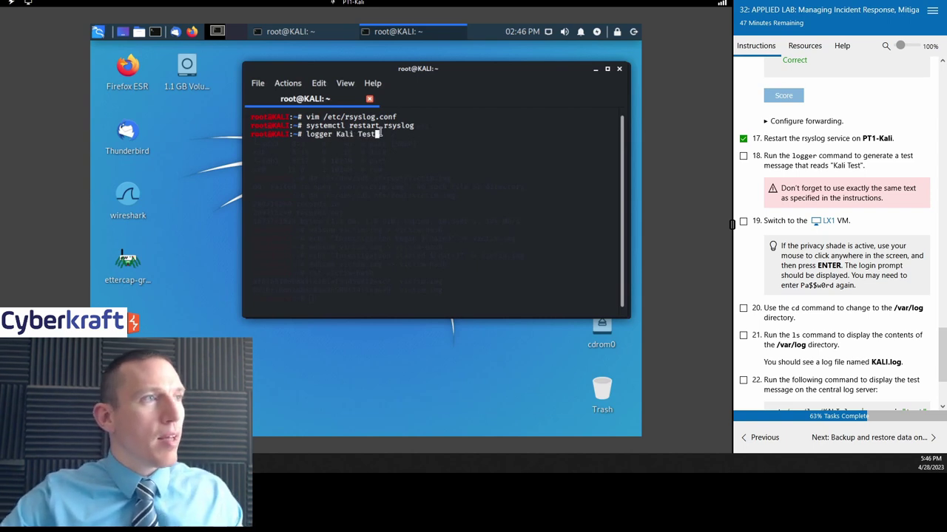
pyautogui.press('Return')
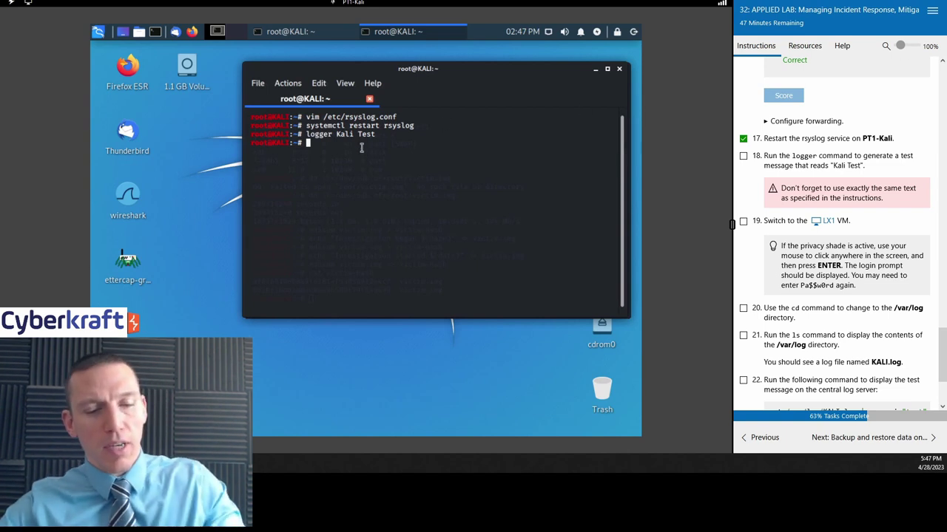
# Erase the stray '$' at the prompt and mark task 18 as done.
pyautogui.write('$')
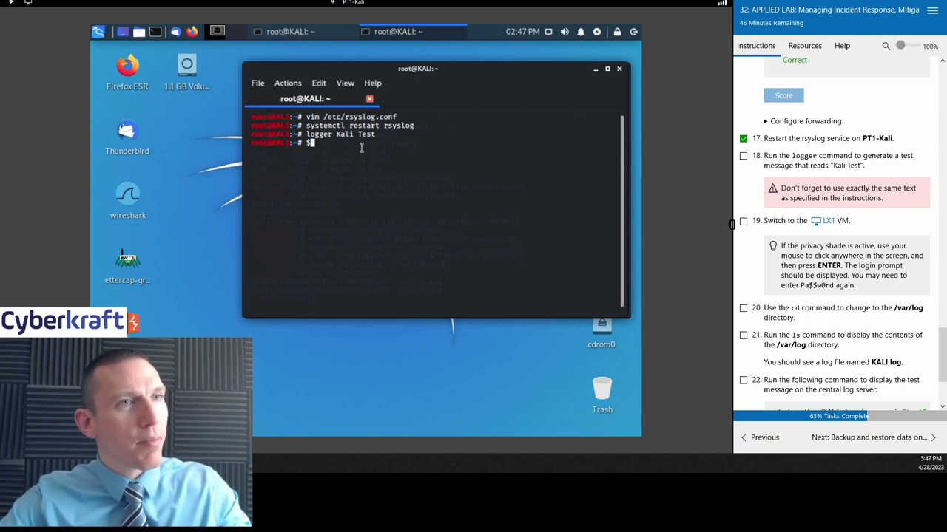
pyautogui.press('BackSpace')
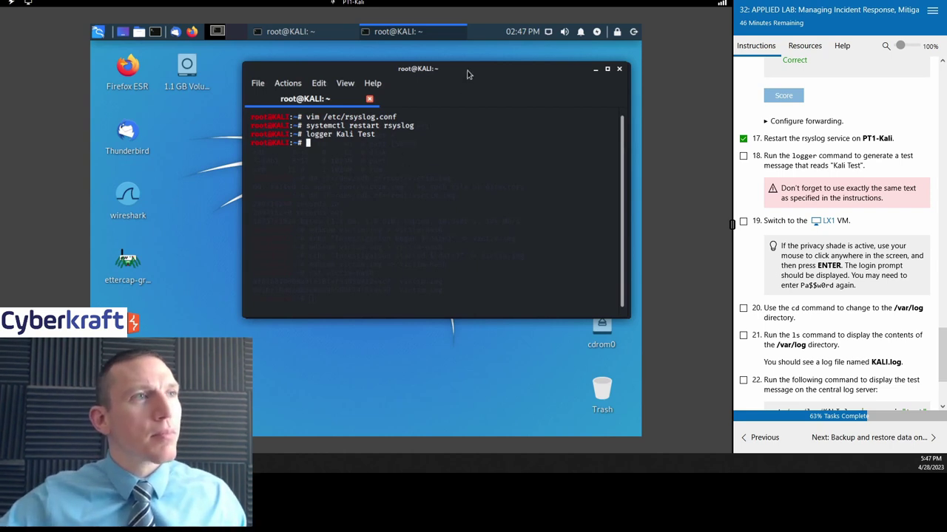
pyautogui.click(743, 156)
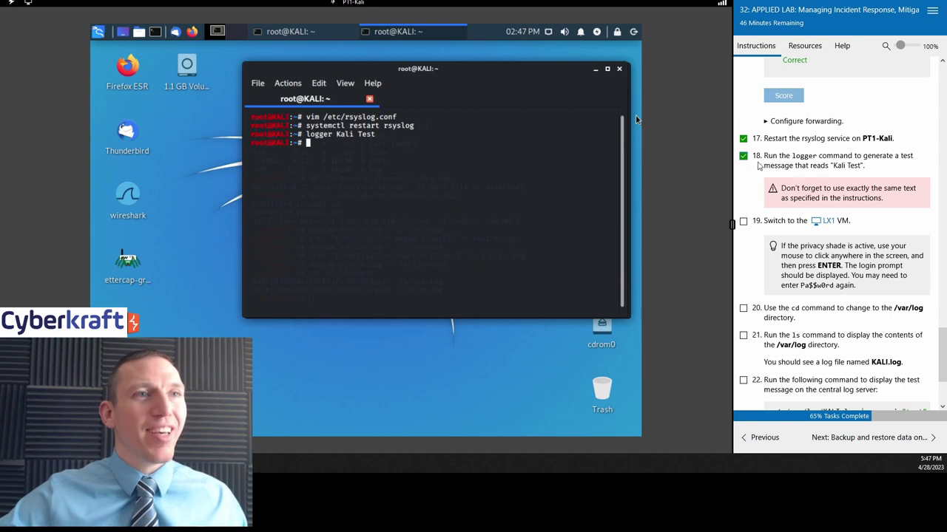
pyautogui.scroll(-2, 843, 211)
pyautogui.scroll(1, 846, 214)
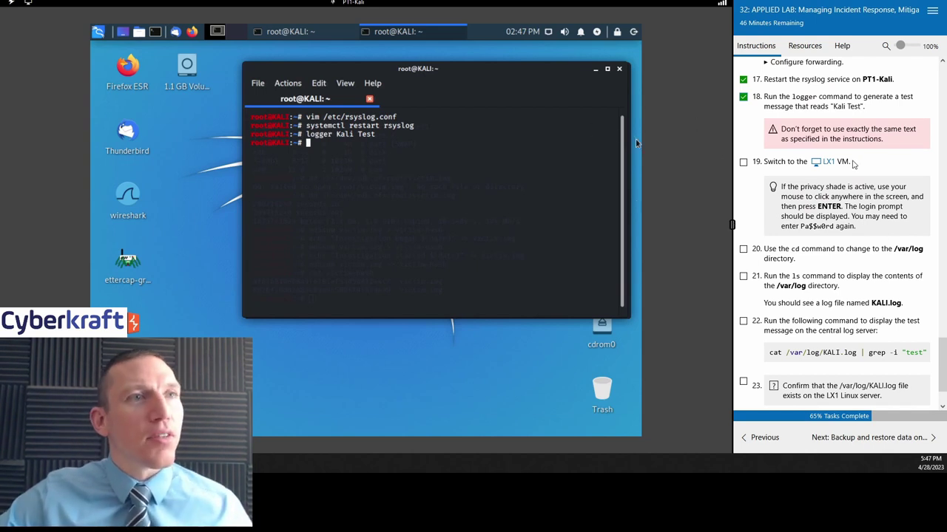
pyautogui.scroll(-1, 817, 164)
# Switch to the LX1 VM and unlock the centos session with its account password.
pyautogui.click(826, 104)
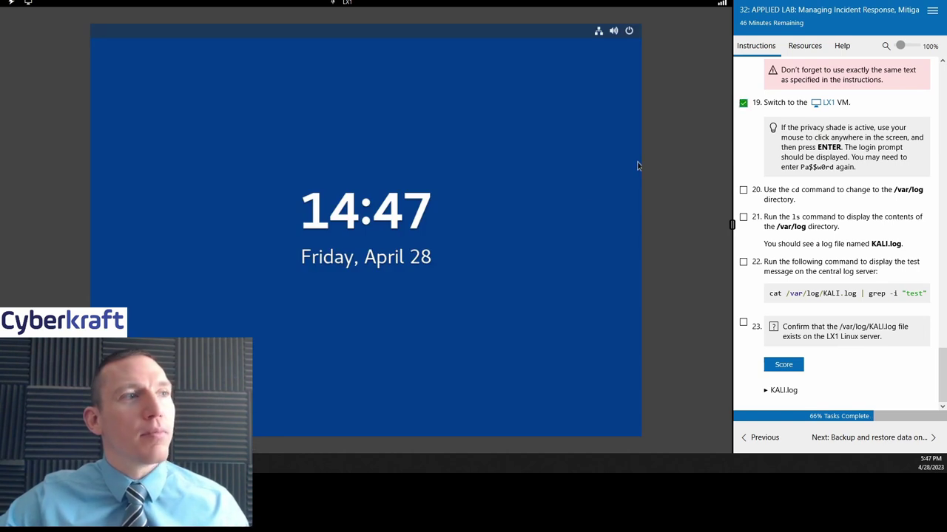
pyautogui.click(374, 212)
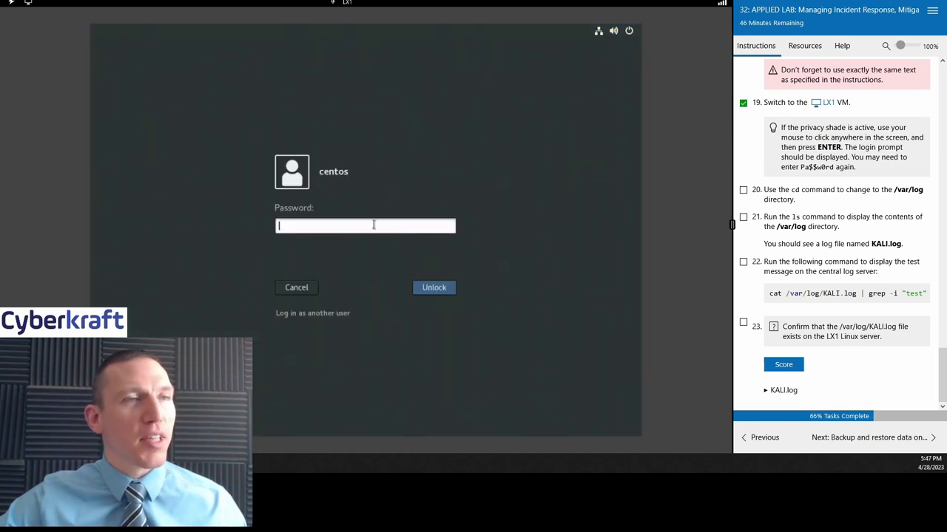
pyautogui.scroll(2, 831, 213)
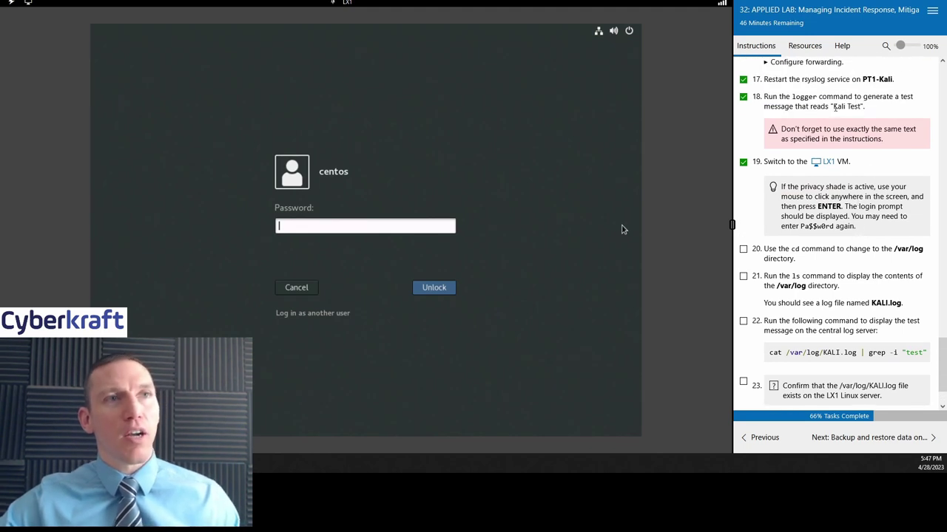
pyautogui.scroll(-2, 866, 191)
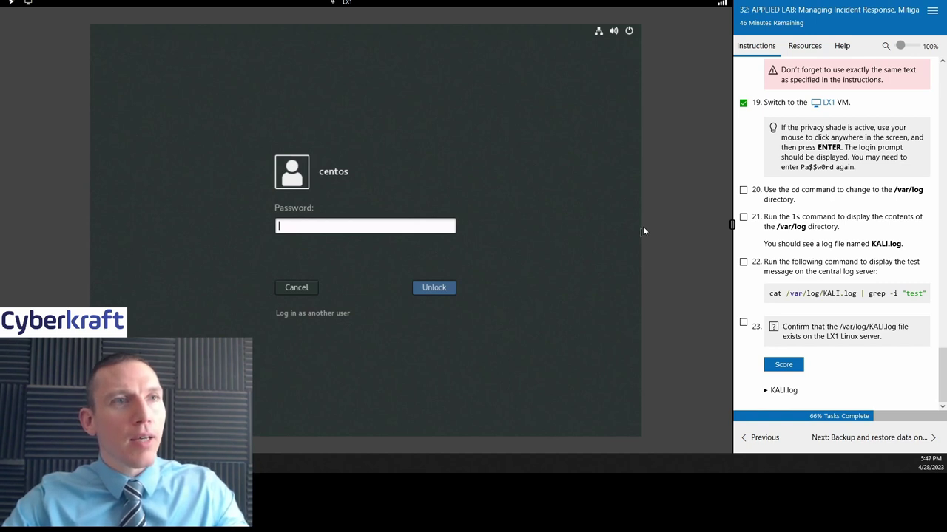
pyautogui.write('Pa')
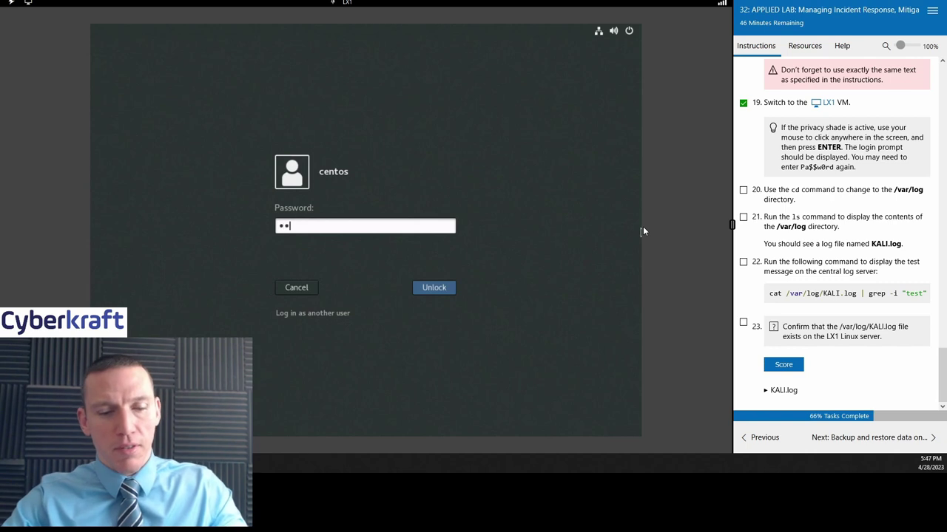
pyautogui.write('$$w0rd')
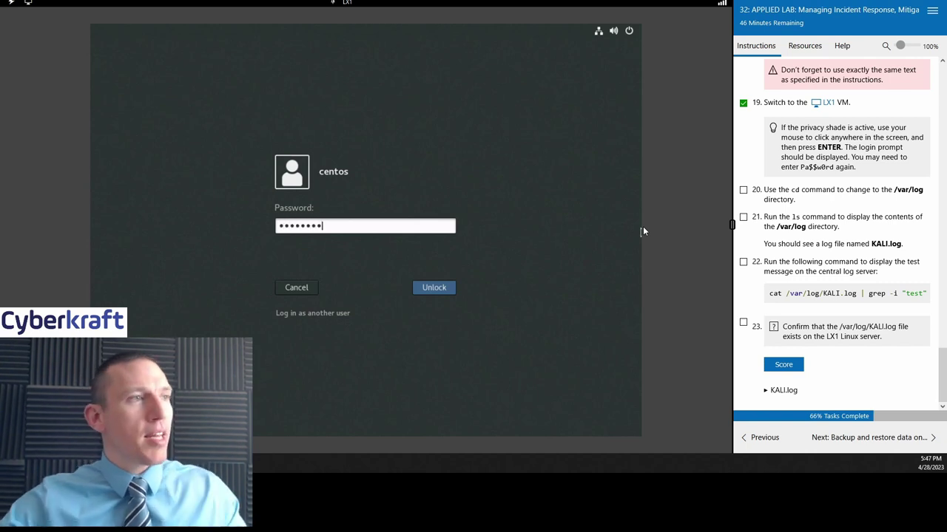
pyautogui.click(439, 288)
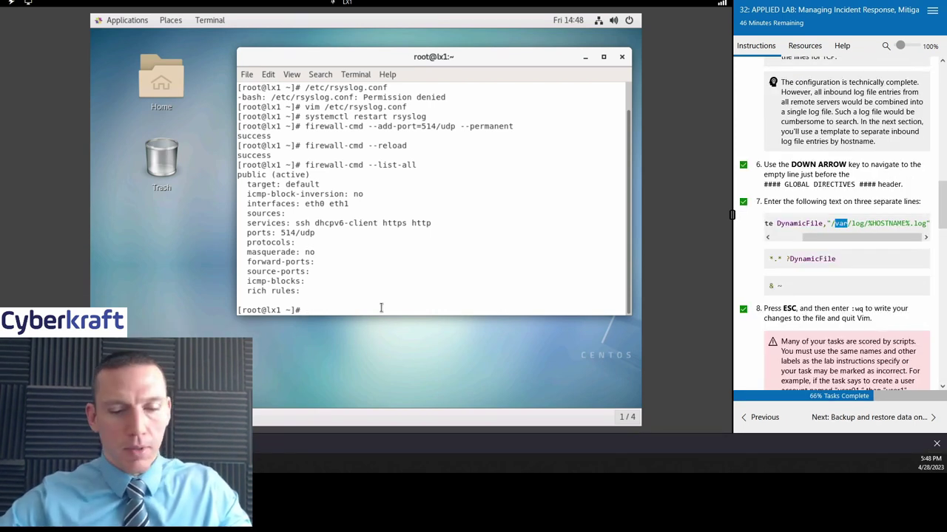
# Change into /var/log with cd /var/log and mark task 20 done.
pyautogui.write('cd/var')
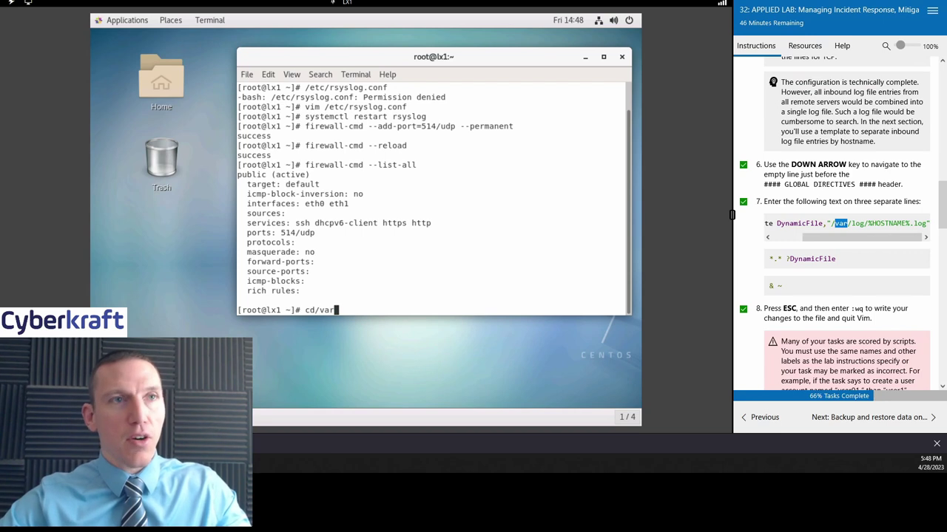
pyautogui.write('/log')
pyautogui.press('Return')
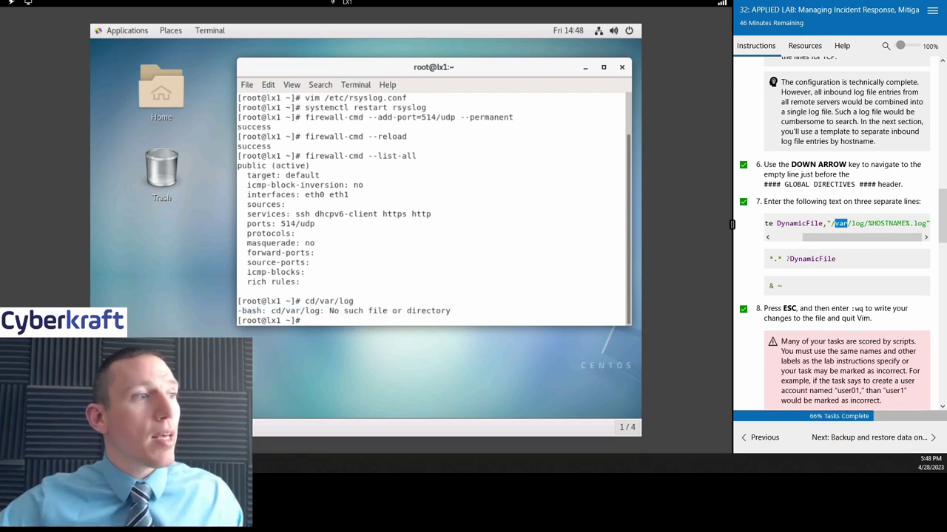
pyautogui.write('cd')
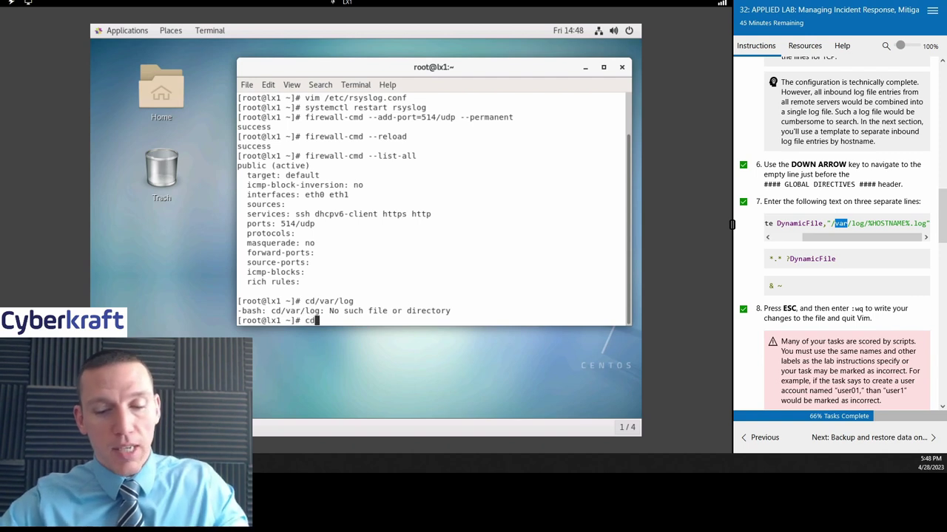
pyautogui.write(' /var/log')
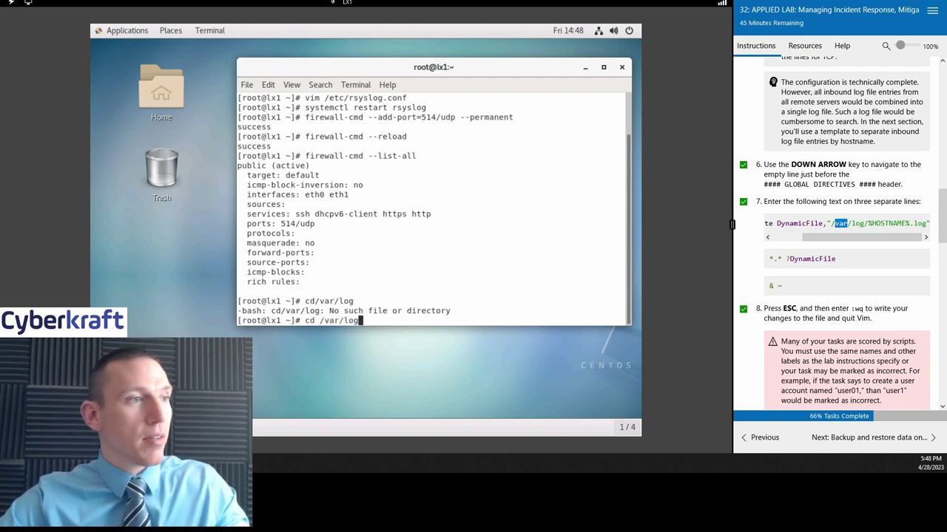
pyautogui.press('Return')
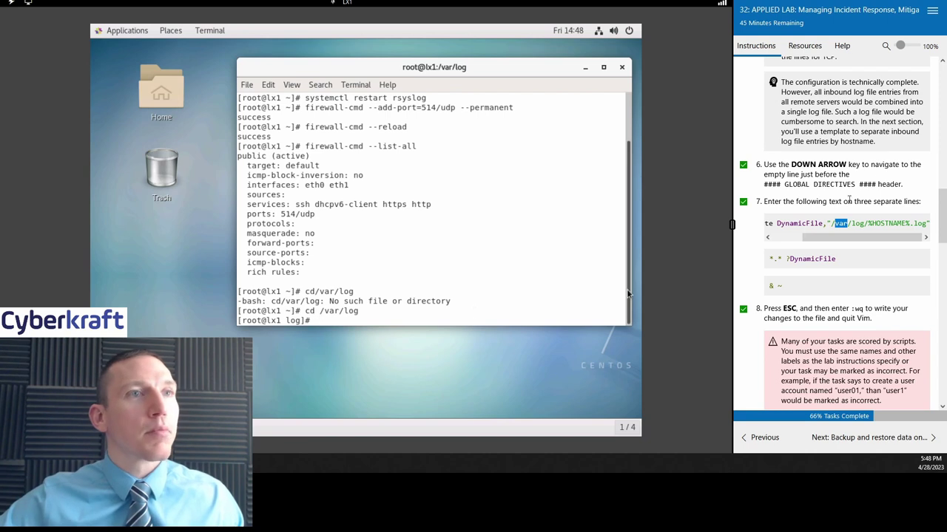
pyautogui.scroll(-1, 849, 201)
pyautogui.scroll(-3, 857, 216)
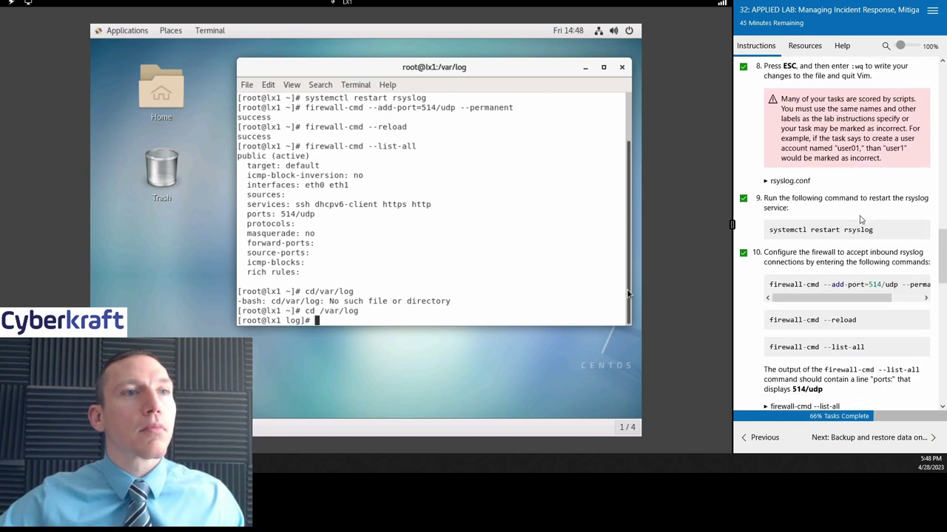
pyautogui.scroll(-6, 860, 219)
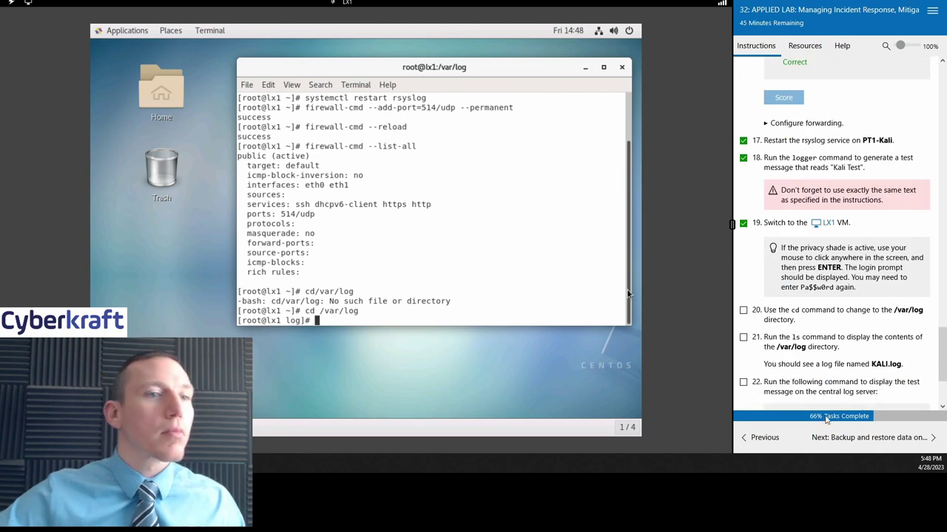
pyautogui.scroll(-2, 793, 196)
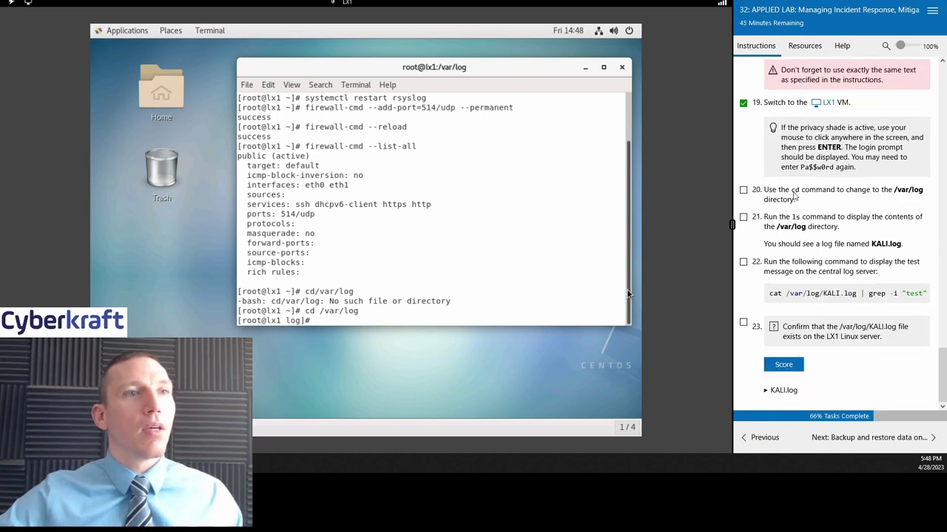
pyautogui.click(743, 189)
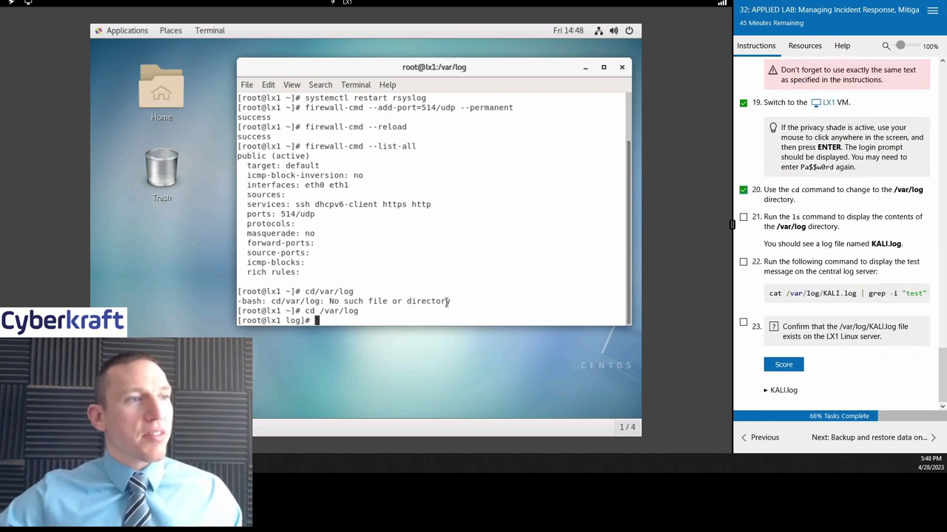
# List the /var/log files with ls and mark task 21 done.
pyautogui.write('ls')
pyautogui.press('Return')
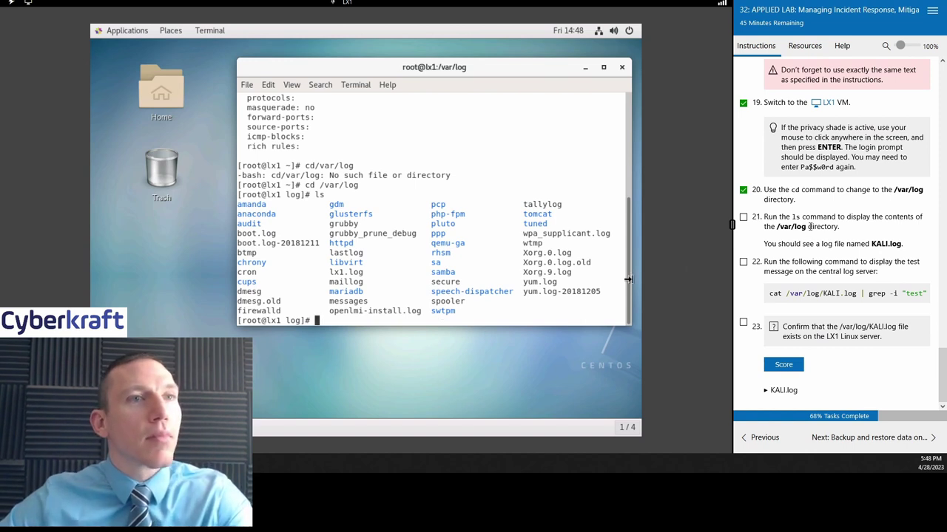
pyautogui.click(743, 216)
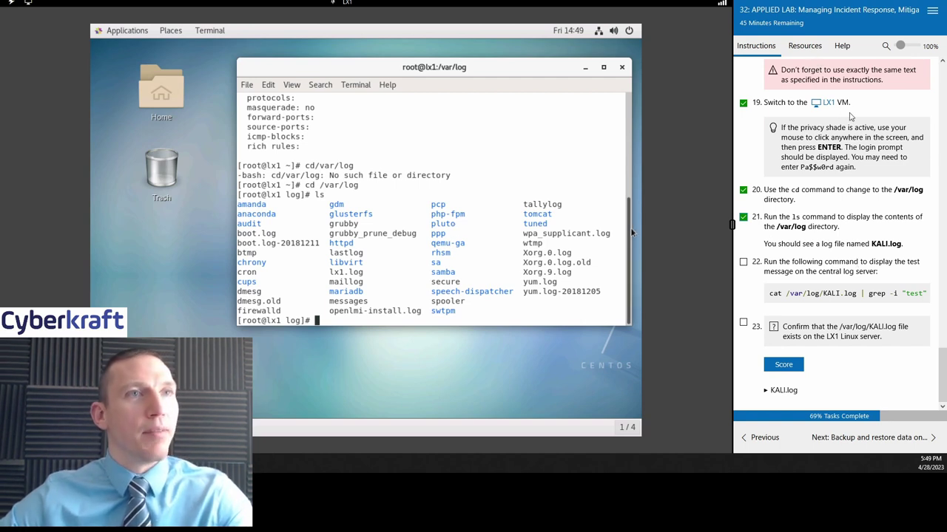
pyautogui.scroll(3, 849, 188)
pyautogui.scroll(8, 849, 187)
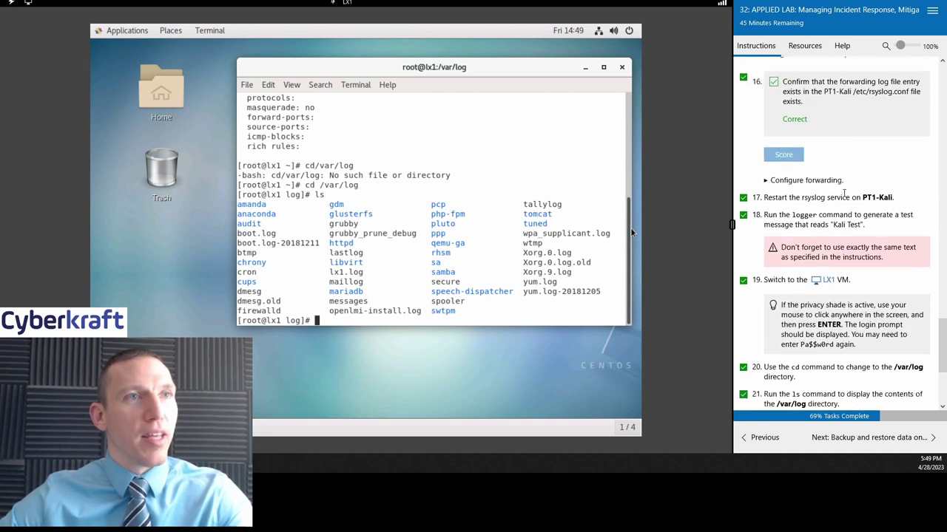
# Back on PT1-Kali, resend the 'Kali Test' message with the logger command.
pyautogui.click(834, 133)
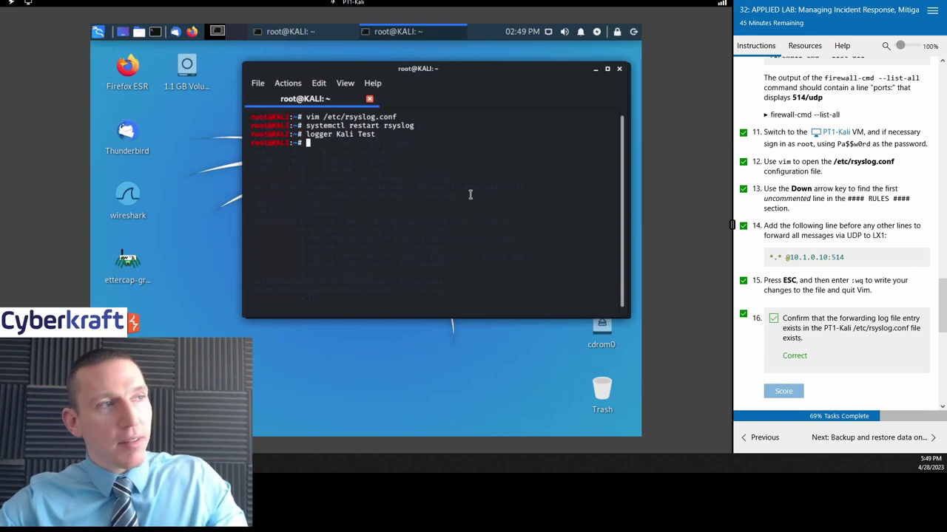
pyautogui.write('$logger ')
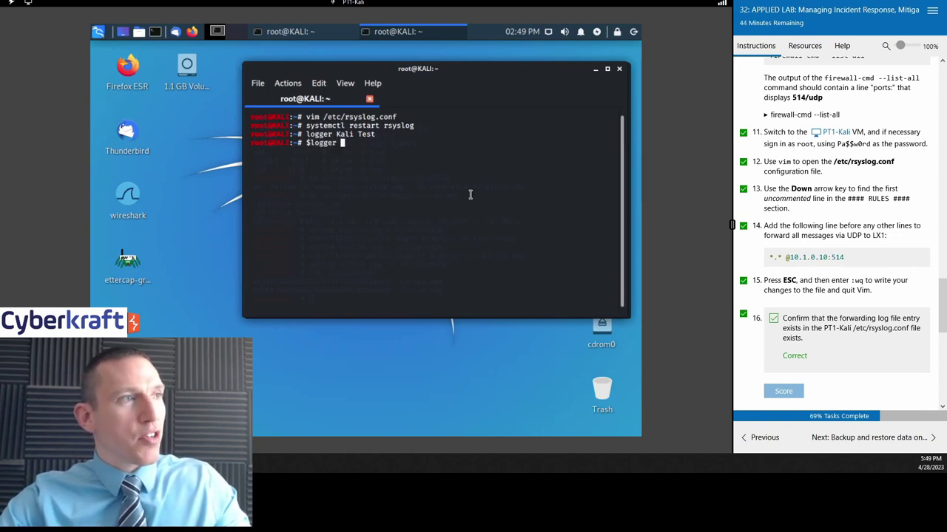
pyautogui.write('Kali Test')
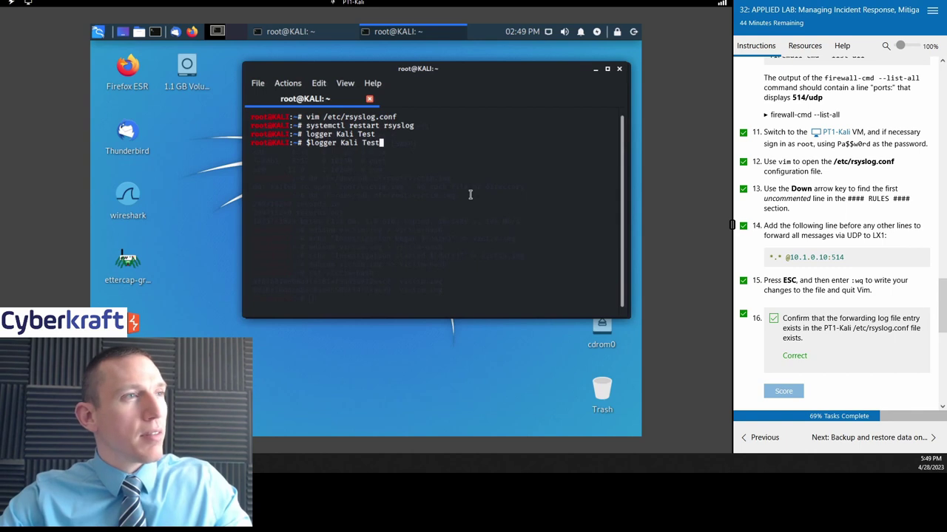
pyautogui.press('Return')
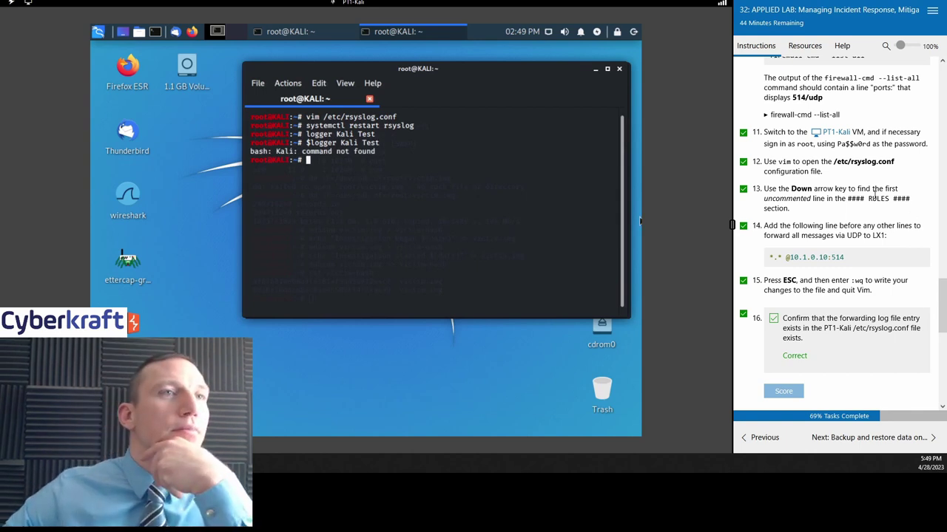
pyautogui.scroll(3, 874, 198)
pyautogui.scroll(-10, 874, 198)
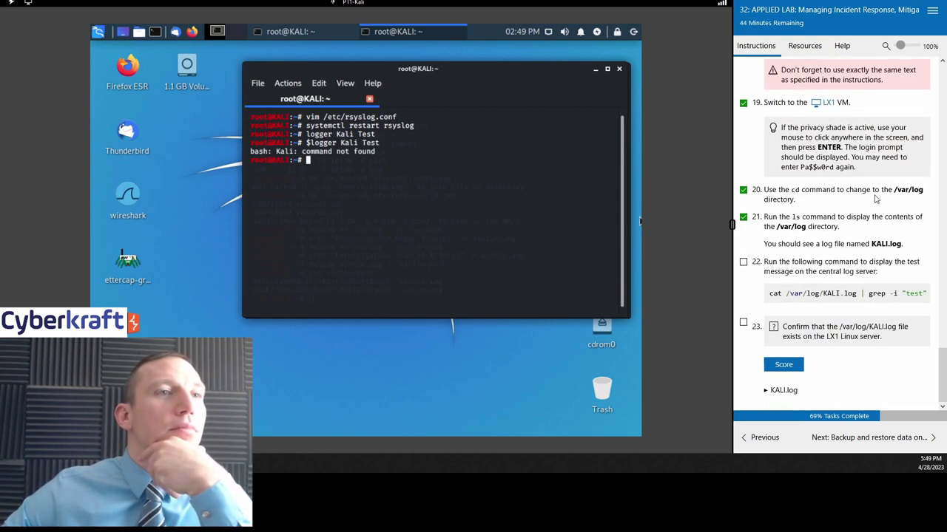
# Mark step 22 as done, bringing the lab to 71%.
pyautogui.scroll(3, 851, 227)
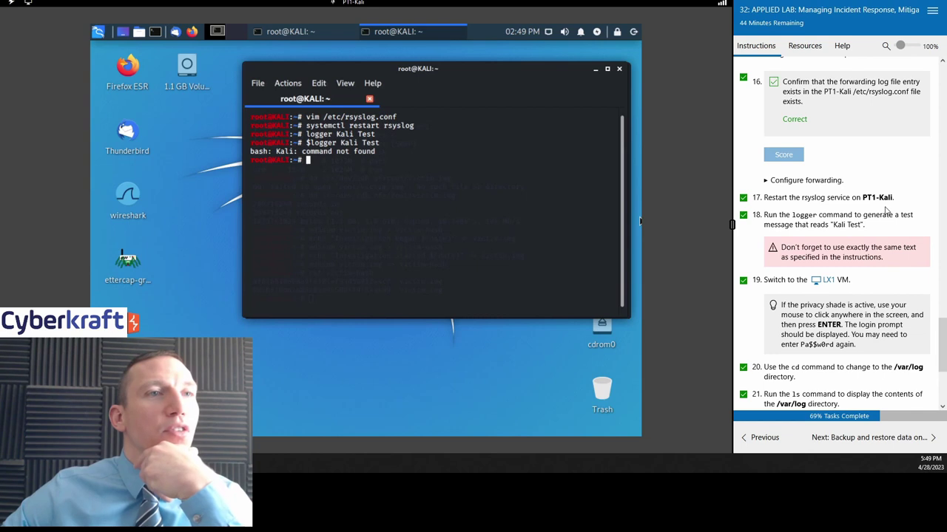
pyautogui.scroll(1, 851, 230)
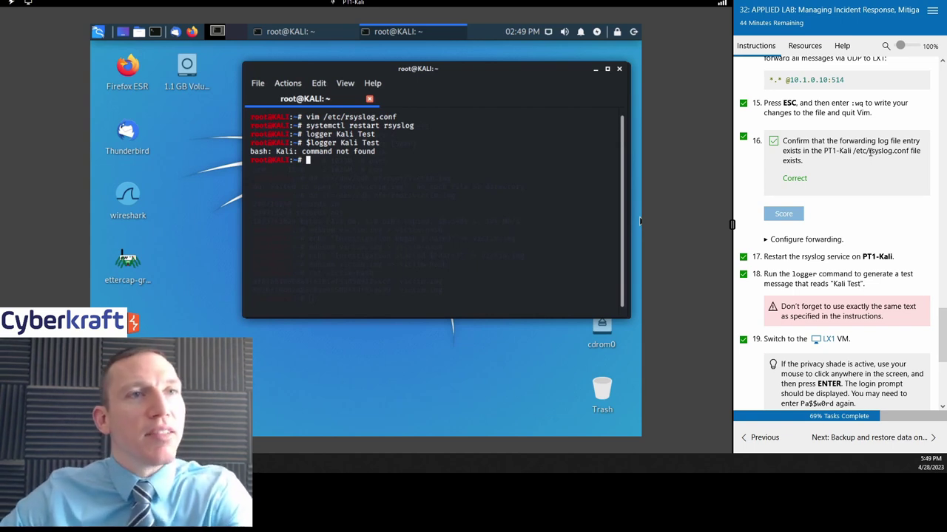
pyautogui.scroll(-1, 872, 151)
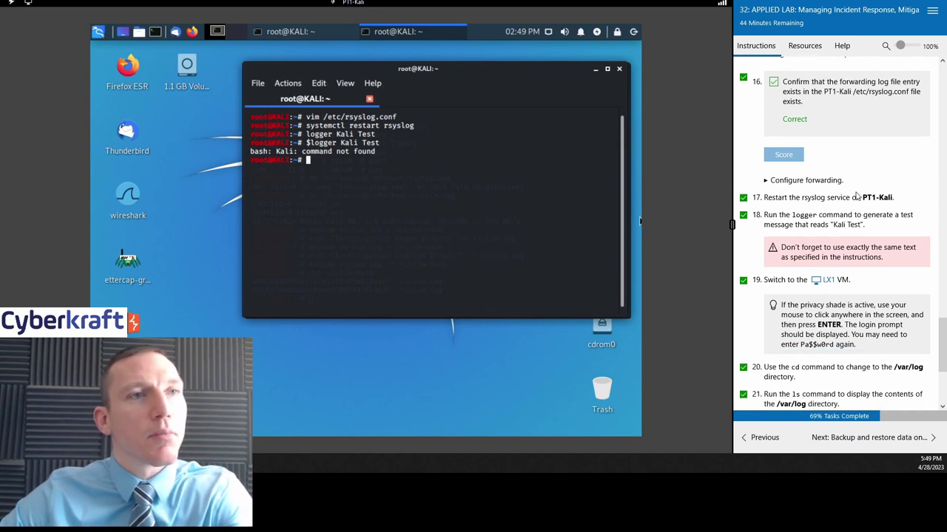
pyautogui.scroll(-1, 857, 192)
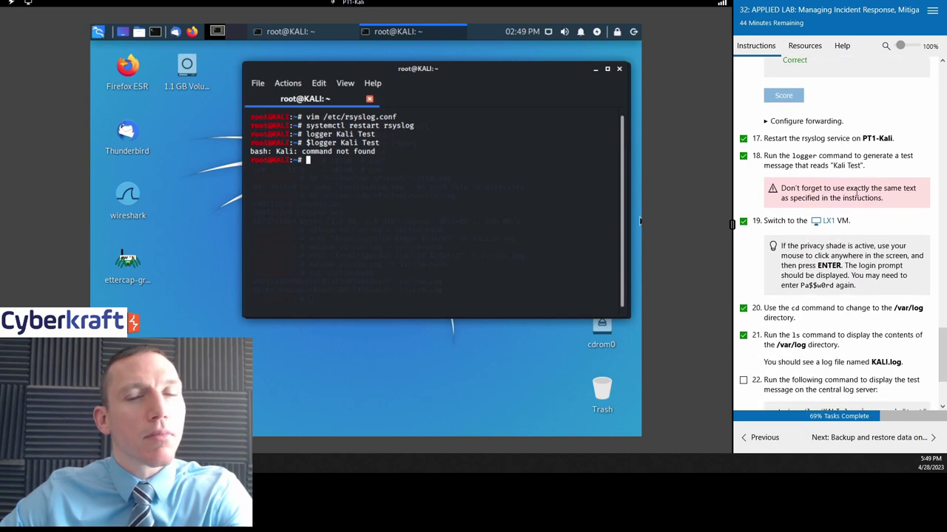
pyautogui.scroll(-1, 857, 191)
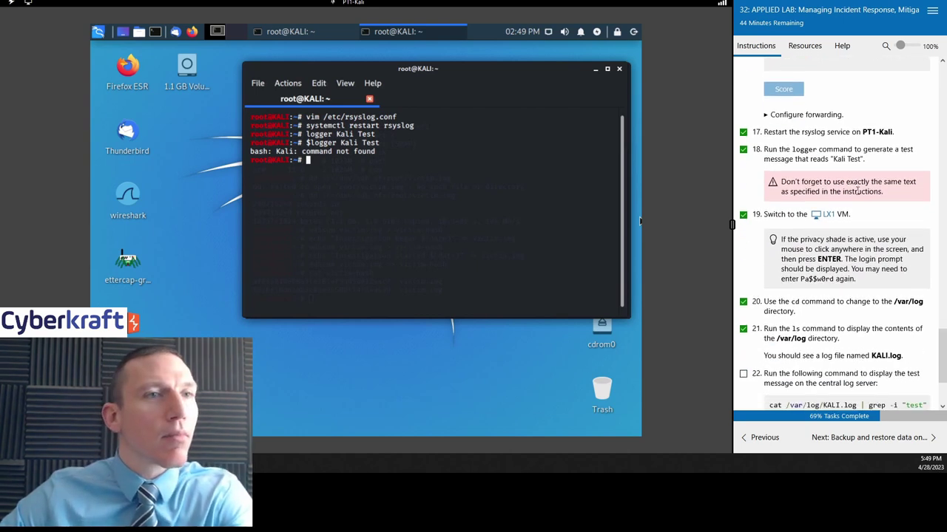
pyautogui.scroll(-1, 858, 193)
pyautogui.scroll(1, 858, 194)
pyautogui.scroll(1, 858, 194)
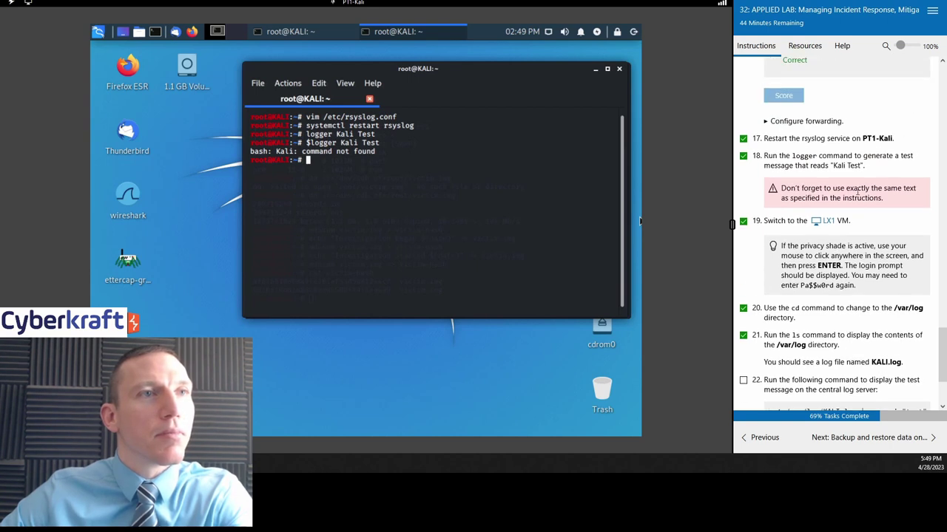
pyautogui.scroll(-2, 857, 191)
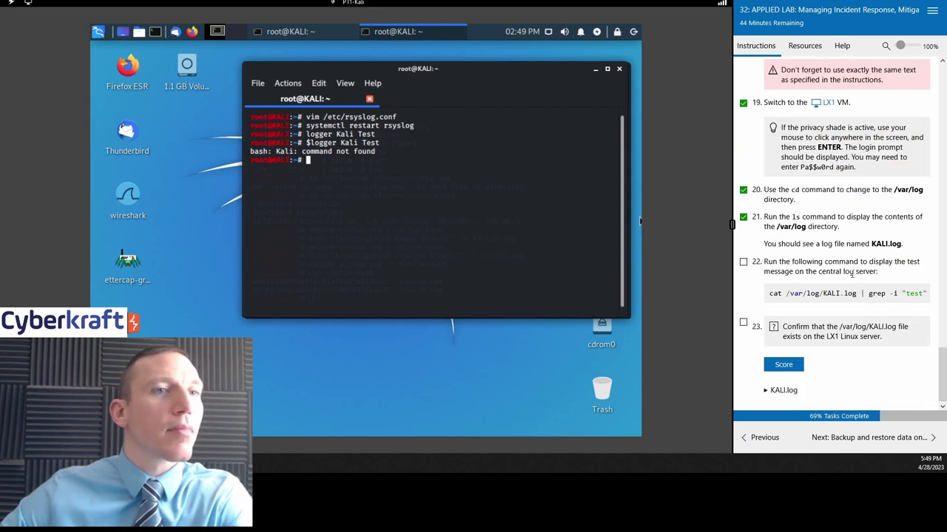
pyautogui.click(744, 264)
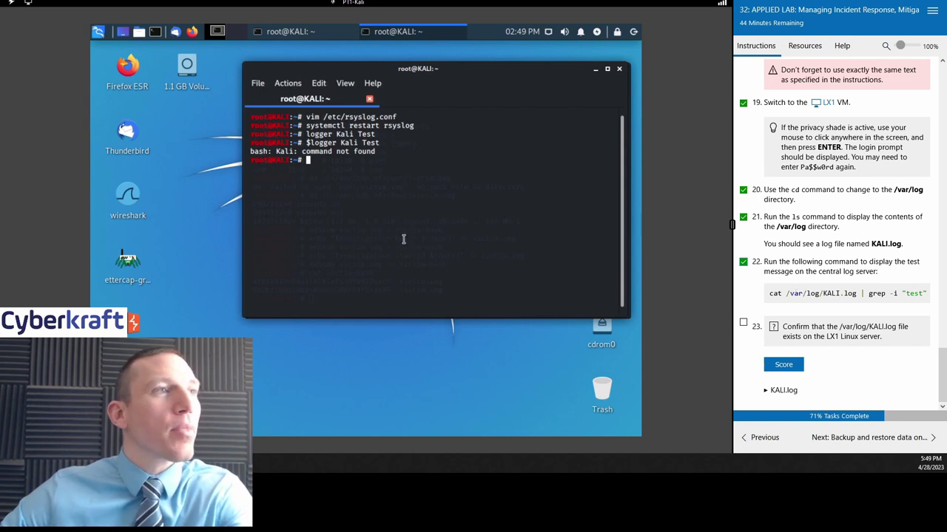
# On LX1, score the /var/log/KALI.log existence check and open its Incorrect-result hints.
pyautogui.click(827, 103)
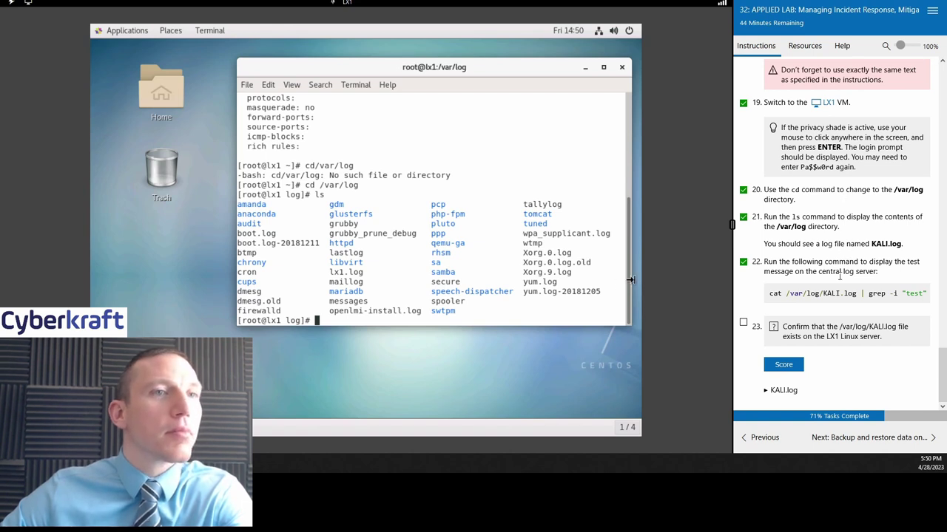
pyautogui.click(794, 365)
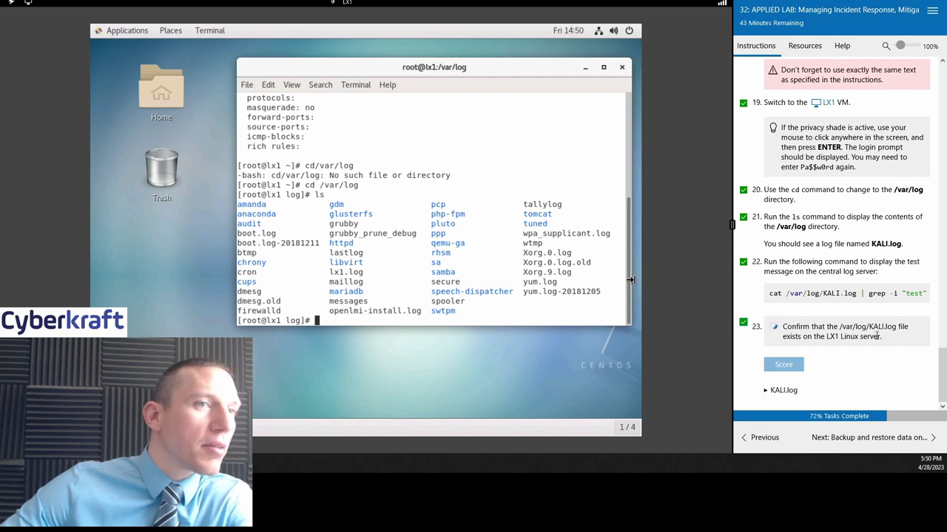
pyautogui.click(766, 391)
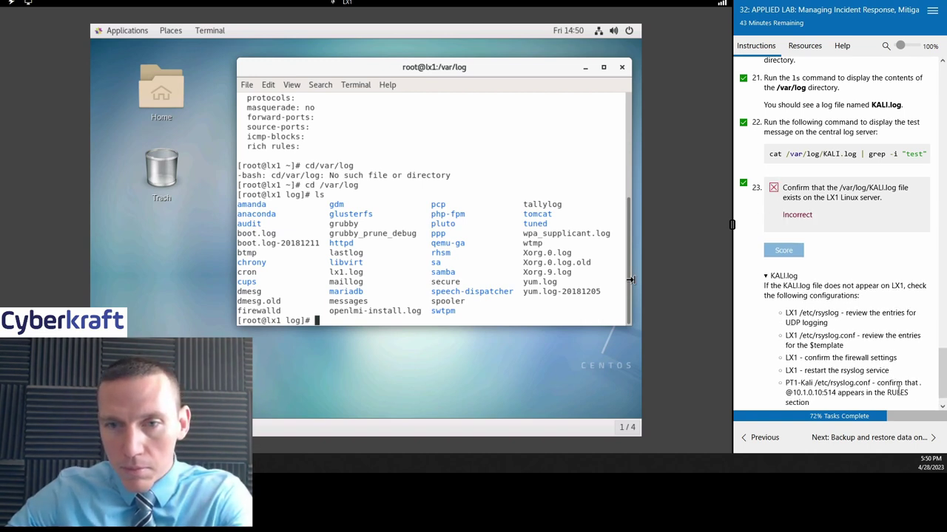
# Read through the missing-KALI.log troubleshooting hints in the instructions panel.
pyautogui.scroll(-1, 896, 356)
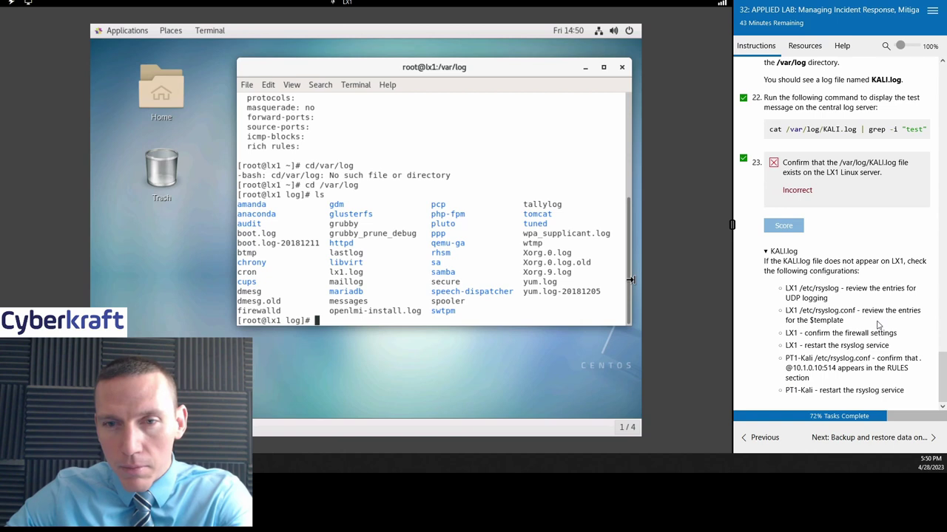
pyautogui.scroll(5, 878, 325)
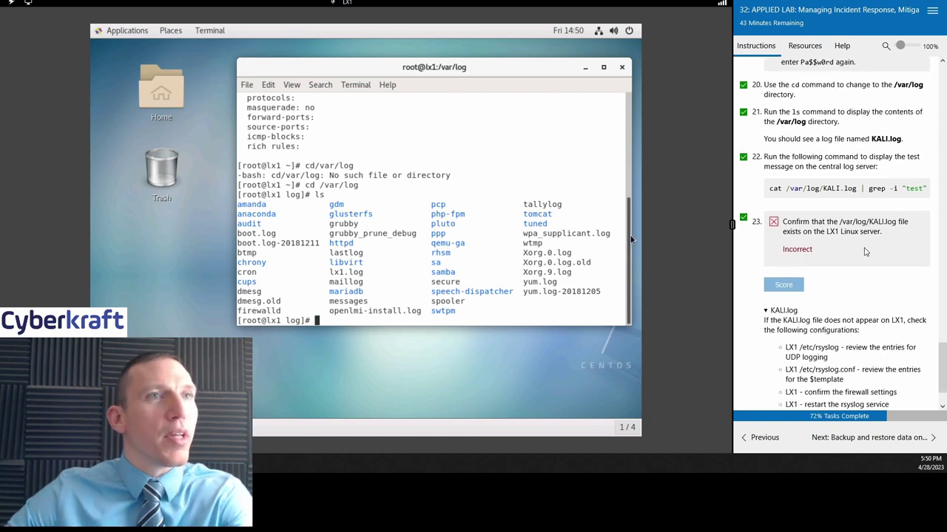
pyautogui.scroll(8, 863, 254)
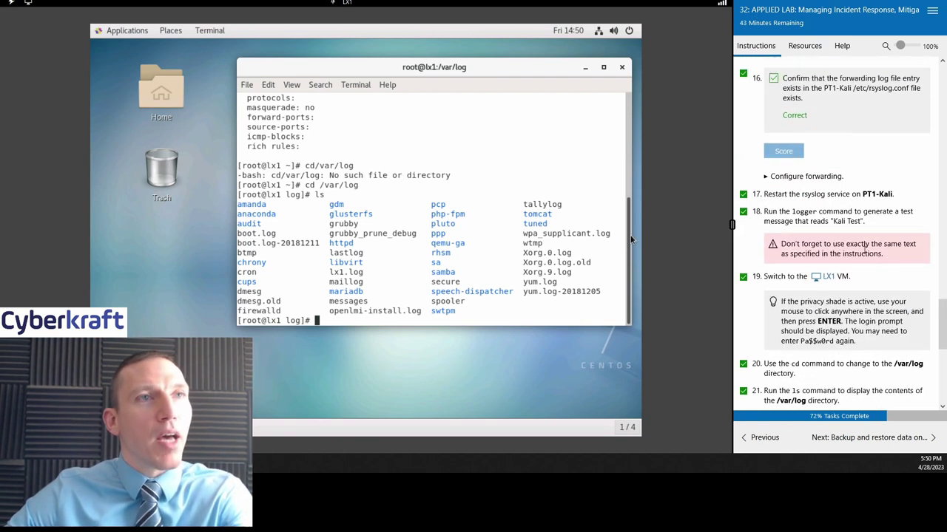
pyautogui.scroll(2, 866, 254)
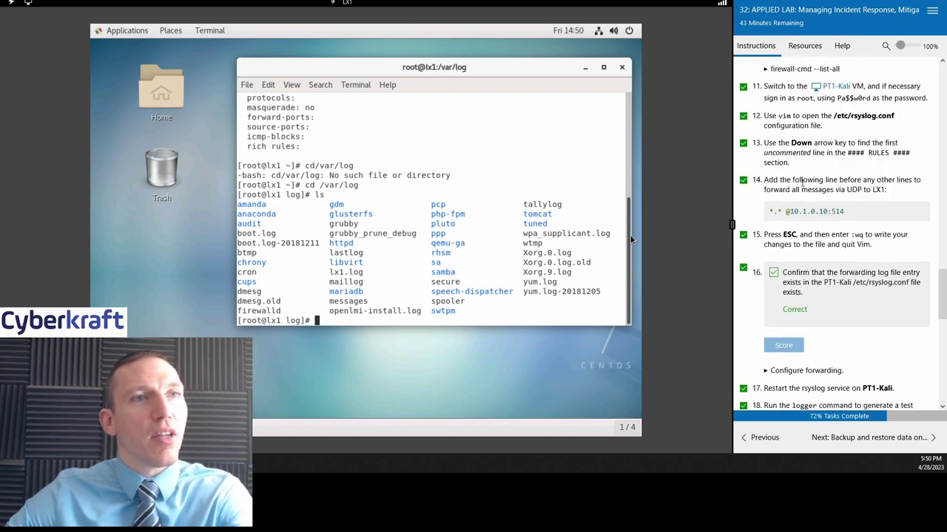
pyautogui.scroll(5, 806, 170)
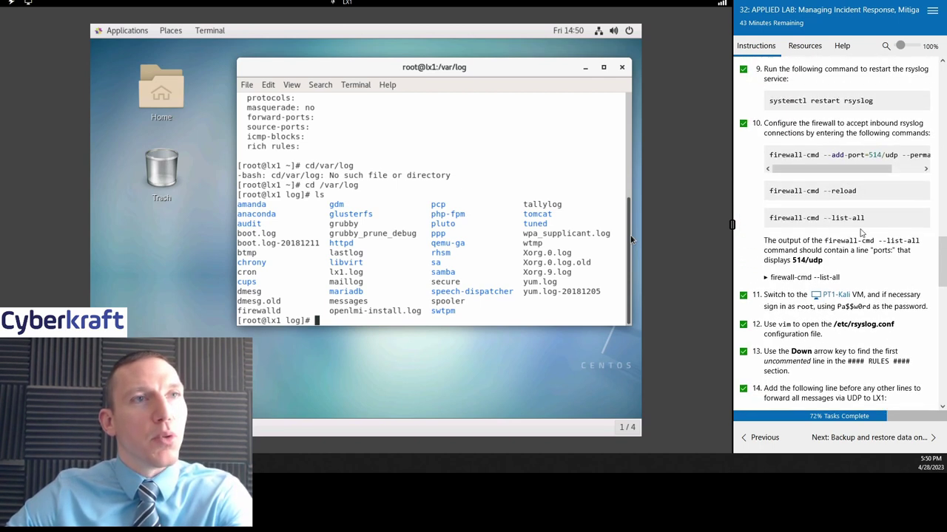
pyautogui.scroll(-6, 860, 228)
pyautogui.scroll(-3, 860, 228)
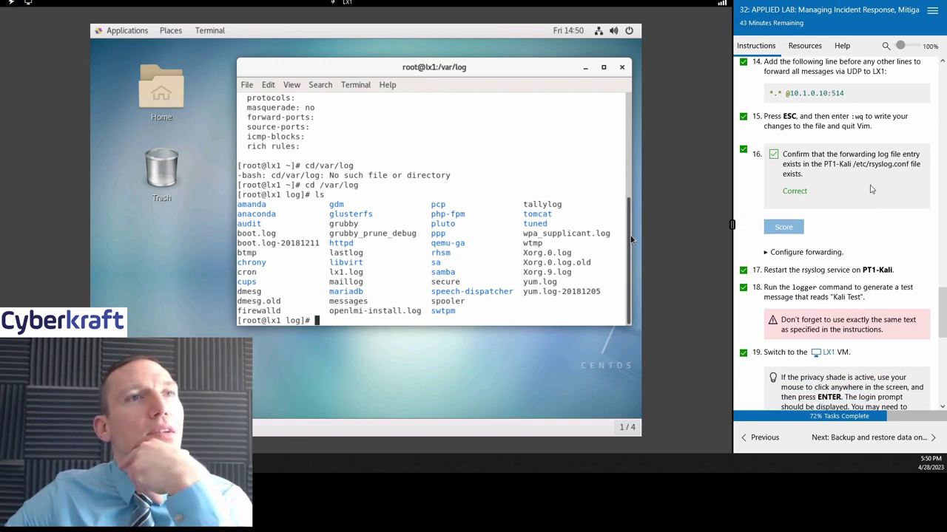
pyautogui.scroll(-3, 871, 189)
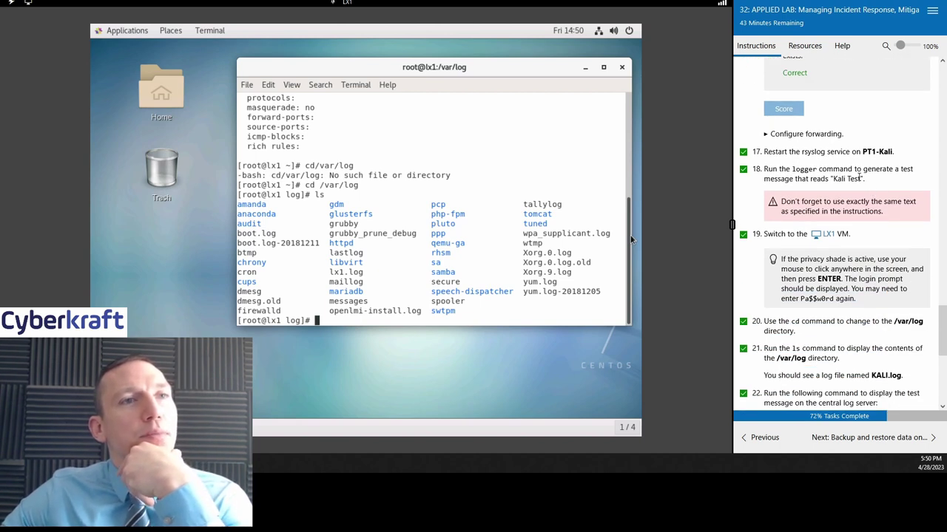
pyautogui.scroll(-2, 833, 179)
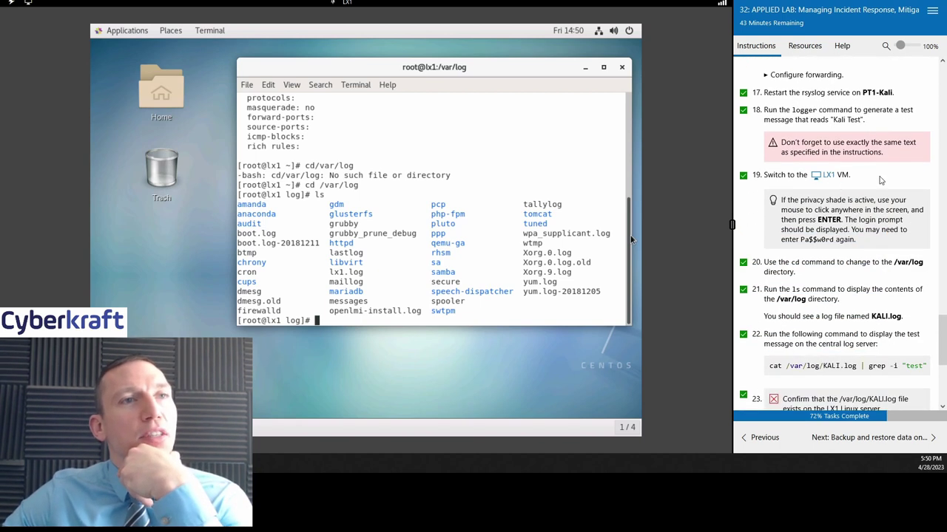
pyautogui.scroll(-2, 880, 180)
pyautogui.scroll(2, 880, 180)
pyautogui.scroll(-3, 880, 181)
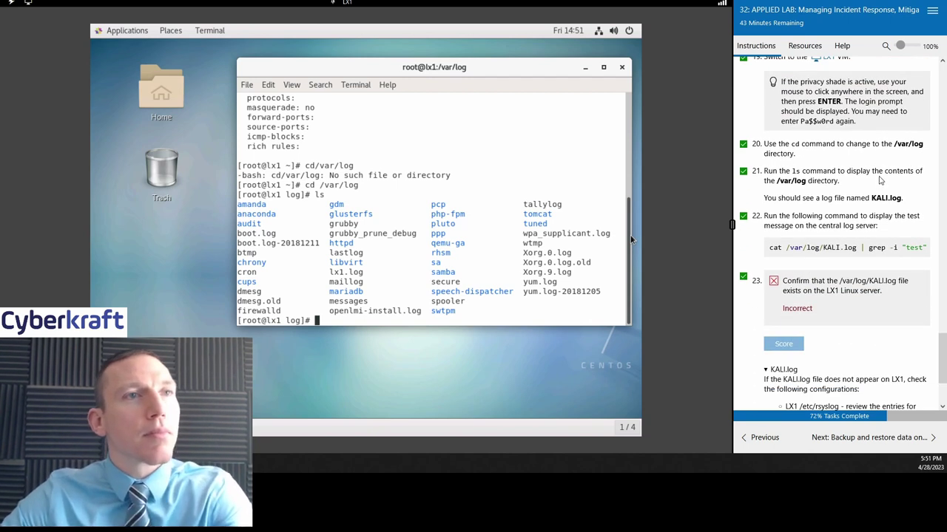
pyautogui.scroll(2, 880, 181)
pyautogui.scroll(-2, 880, 181)
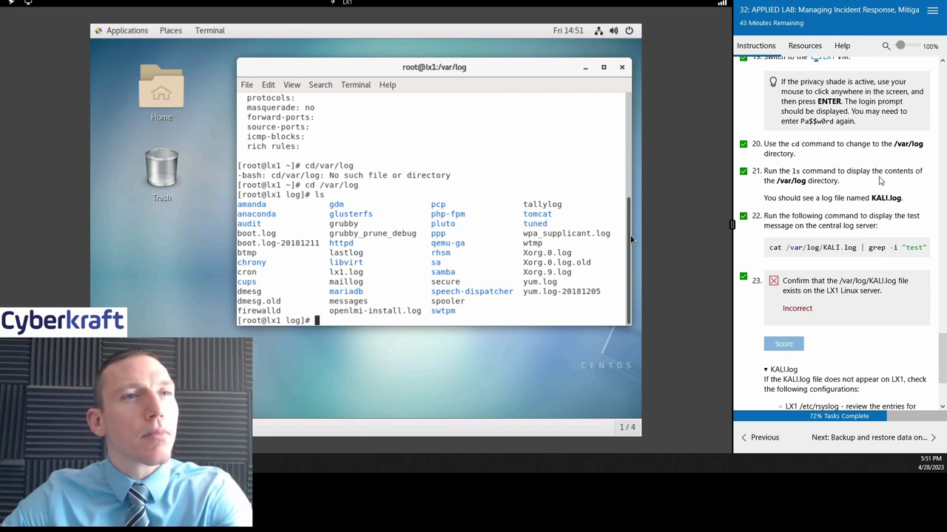
pyautogui.scroll(4, 881, 181)
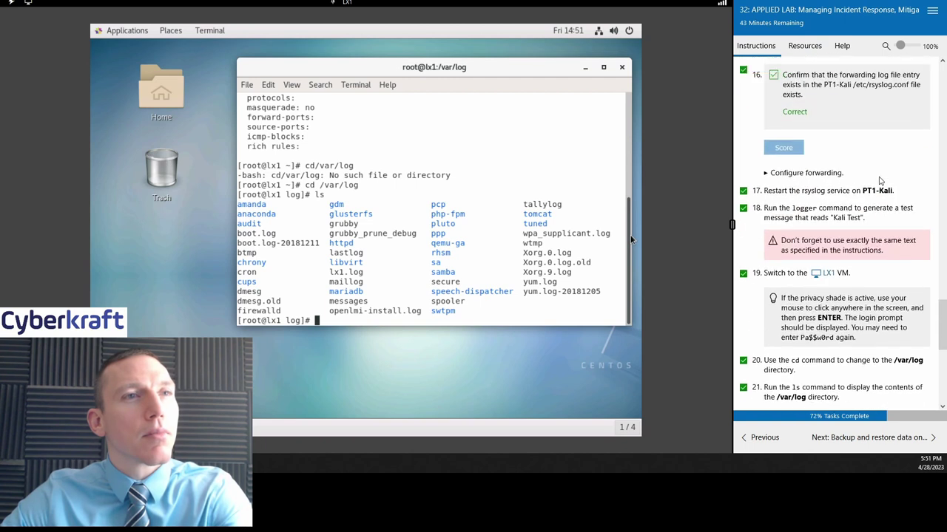
pyautogui.scroll(-4, 880, 180)
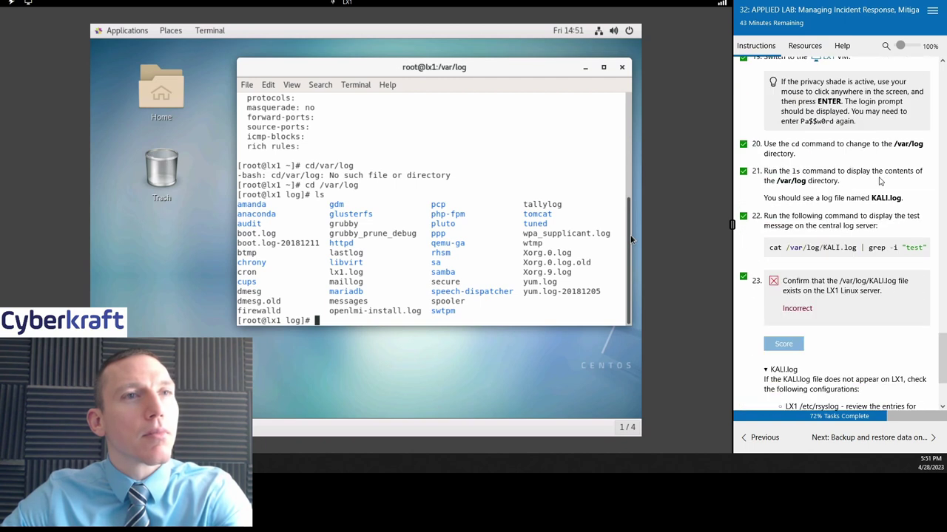
pyautogui.scroll(-3, 880, 181)
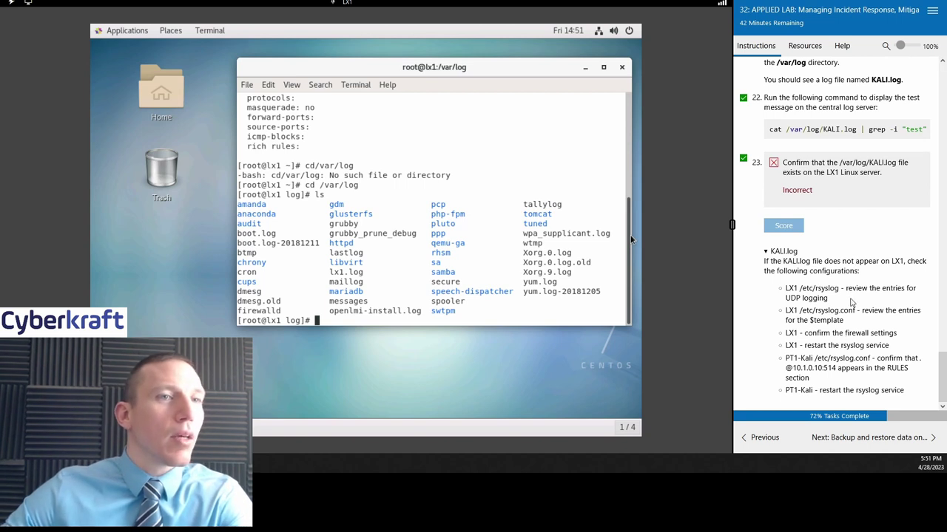
# Peek at the backup and restore section, then return to the Linux server configuration instructions.
pyautogui.click(830, 438)
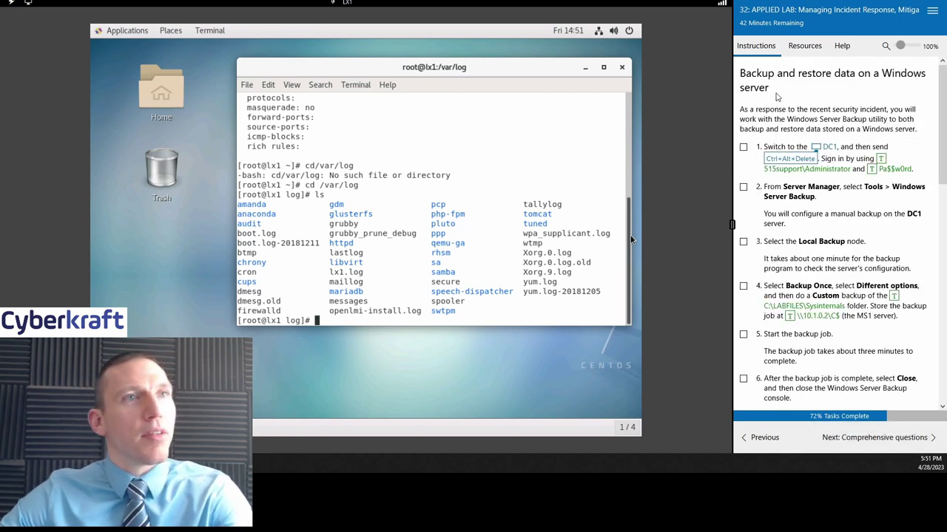
pyautogui.scroll(-3, 813, 337)
pyautogui.scroll(3, 814, 337)
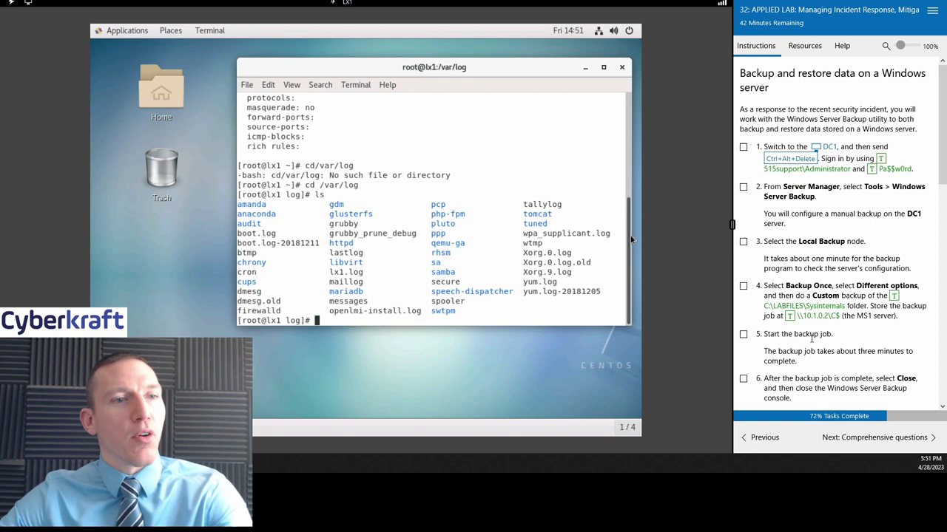
pyautogui.click(764, 438)
pyautogui.scroll(-5, 872, 242)
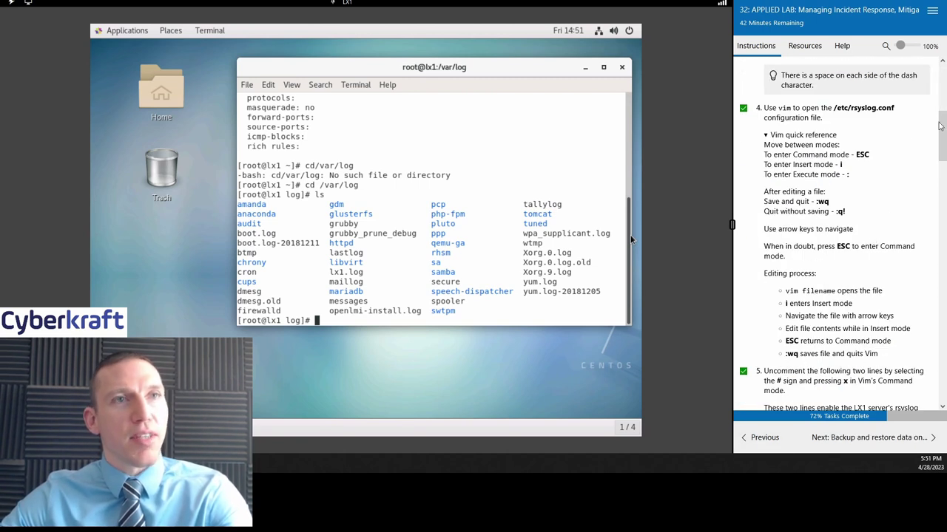
pyautogui.scroll(5, 939, 126)
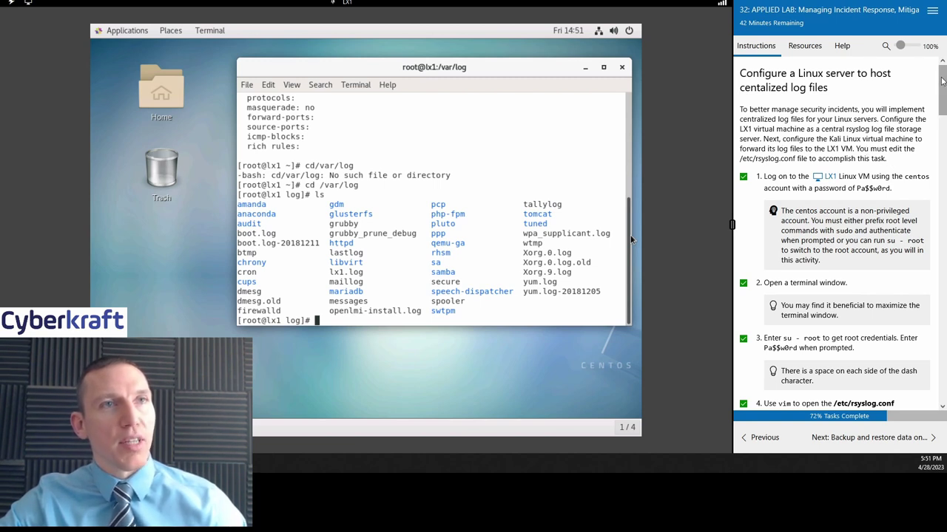
pyautogui.moveTo(942, 81); pyautogui.dragTo(914, 290)
pyautogui.scroll(-8, 914, 291)
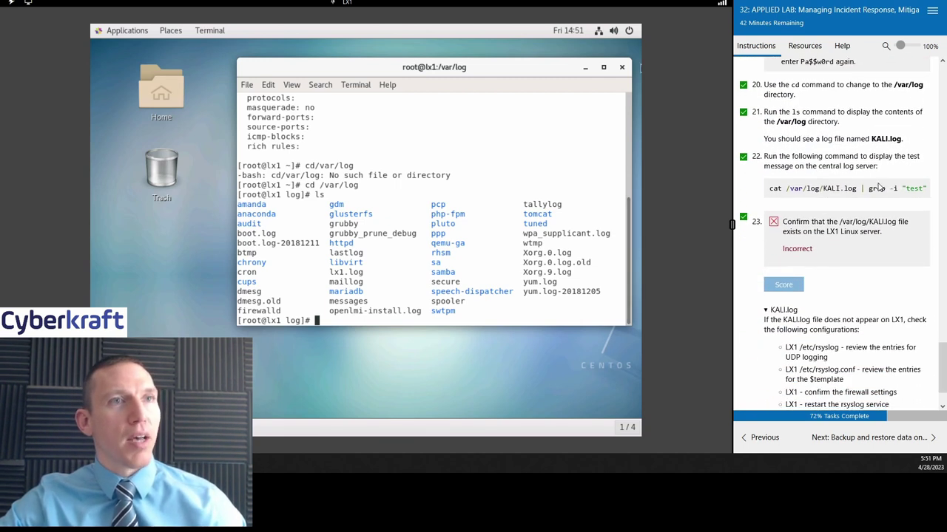
pyautogui.scroll(4, 872, 281)
pyautogui.scroll(6, 855, 203)
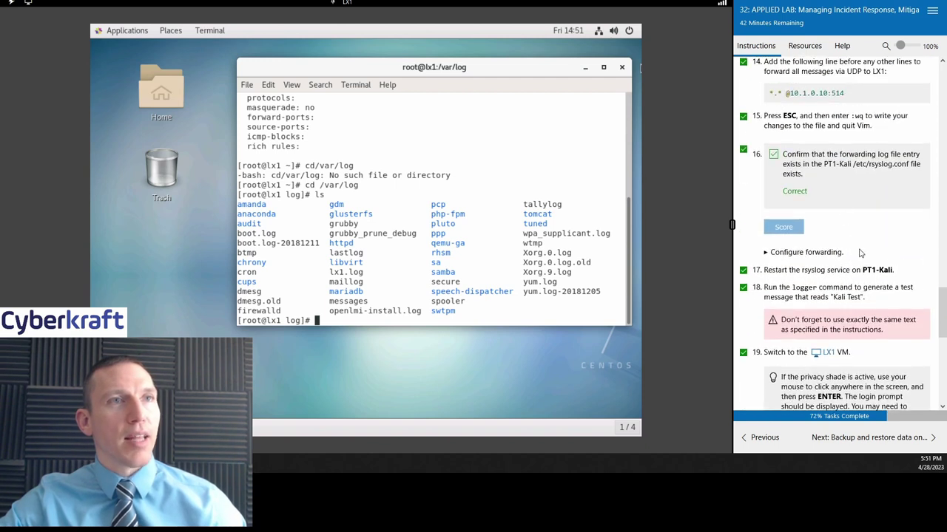
# Switch the VM view to PT1-Kali and review the scored step results.
pyautogui.click(834, 205)
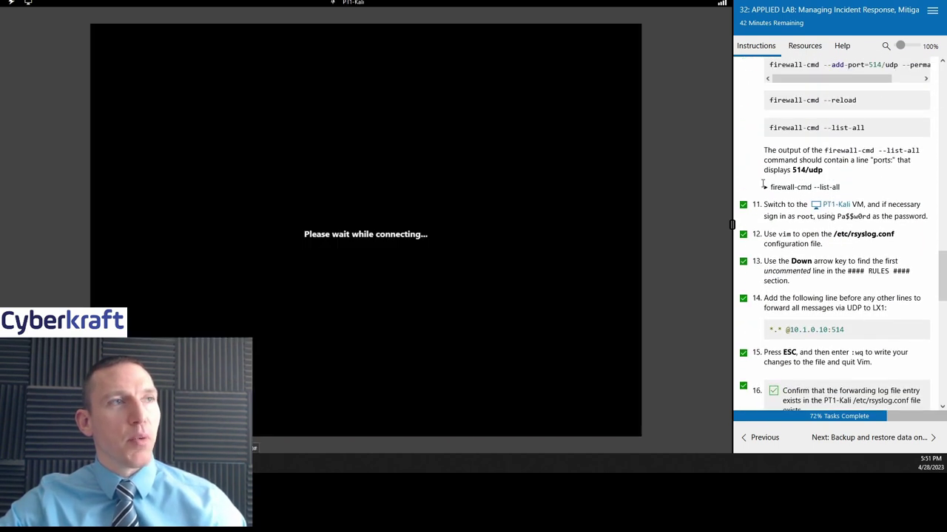
pyautogui.scroll(-3, 814, 265)
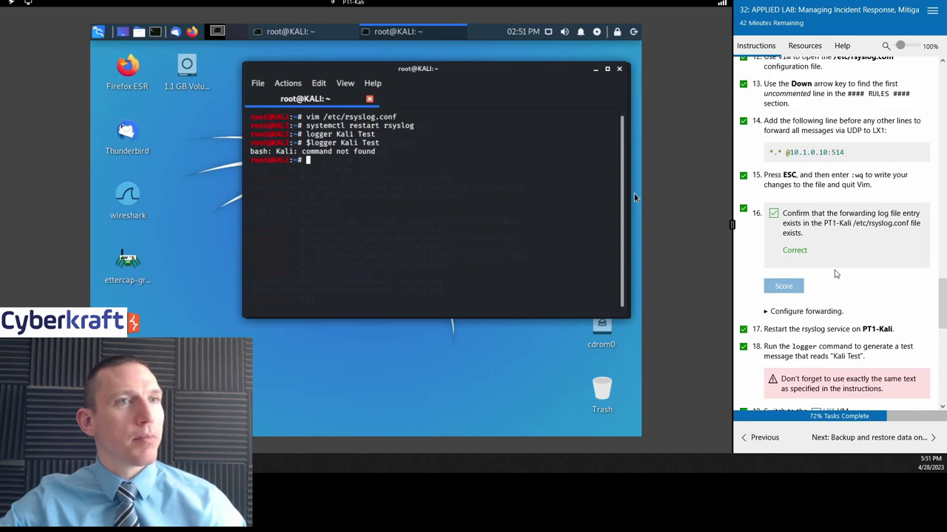
pyautogui.scroll(1, 855, 269)
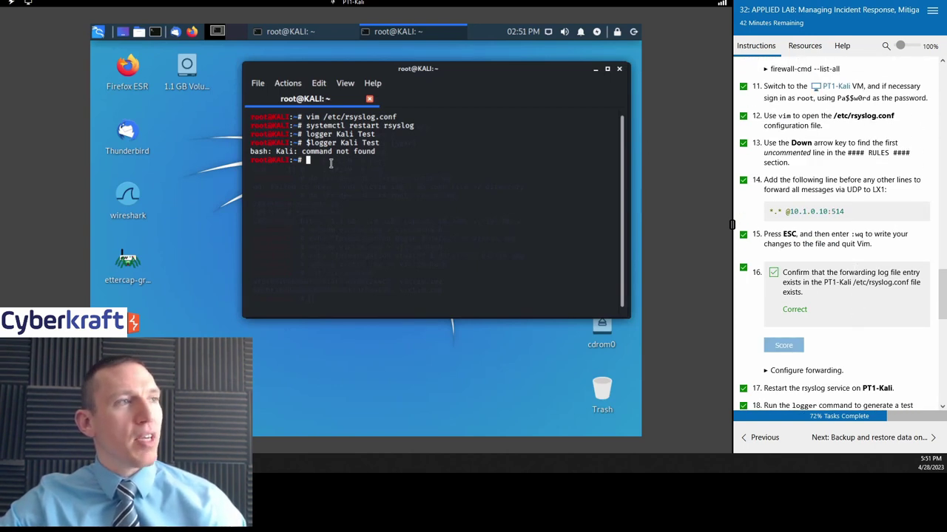
pyautogui.scroll(-10, 887, 235)
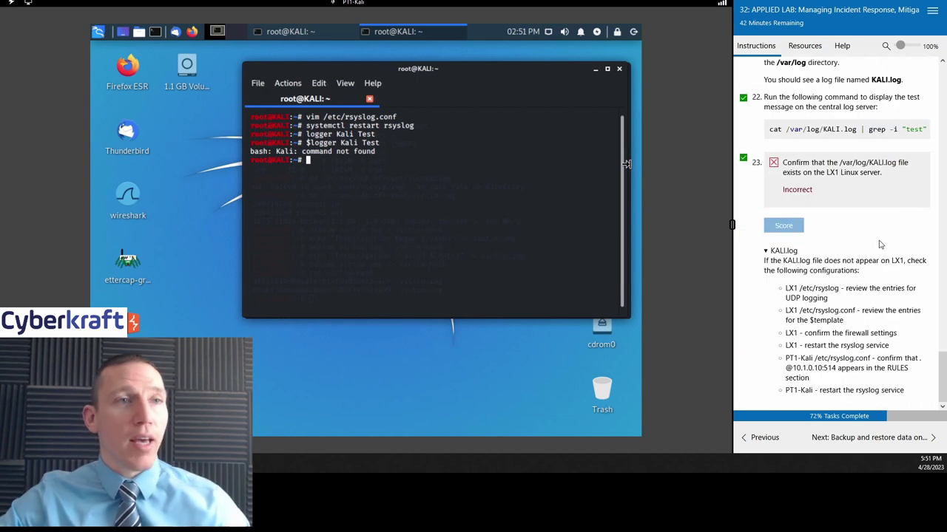
pyautogui.scroll(2, 822, 218)
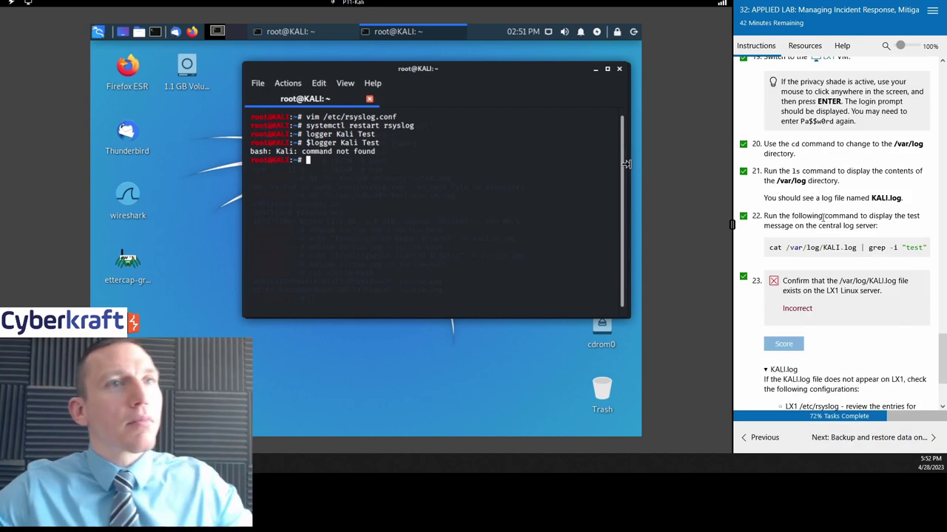
pyautogui.scroll(-2, 825, 207)
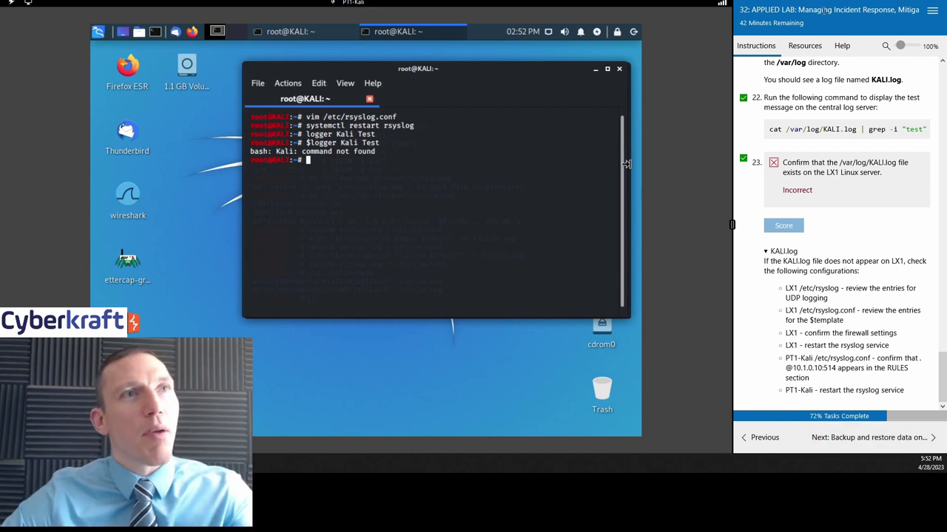
pyautogui.moveTo(823, 11); pyautogui.dragTo(883, 14)
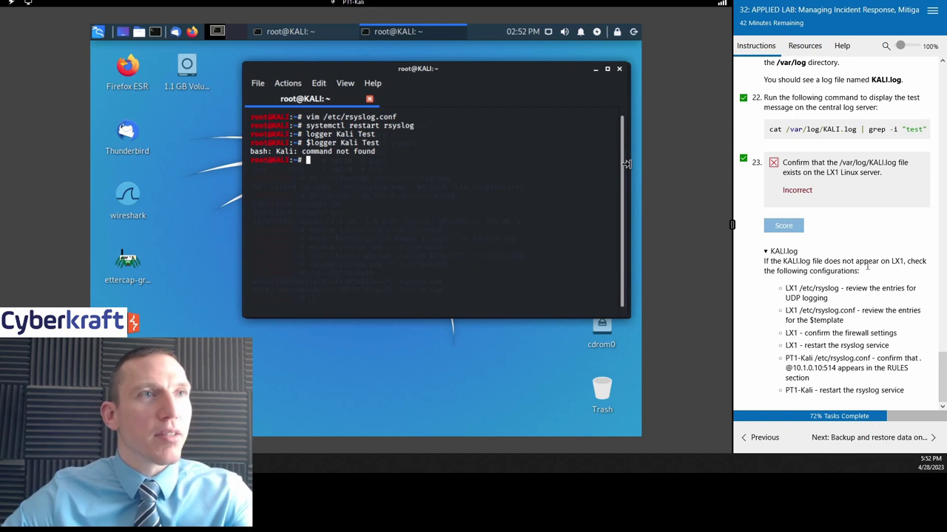
# Advance to the 'Backup and restore data on a Windows server' section.
pyautogui.click(912, 437)
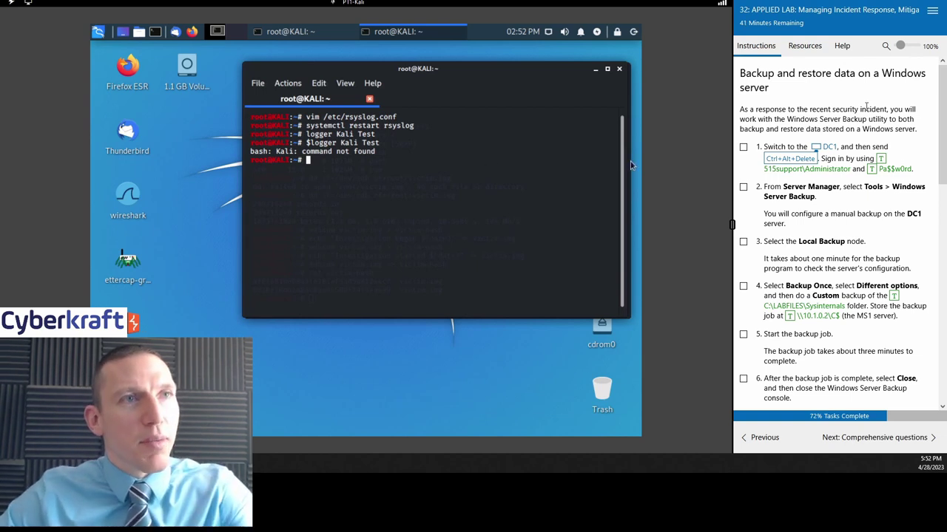
pyautogui.scroll(-1, 866, 105)
pyautogui.scroll(1, 836, 177)
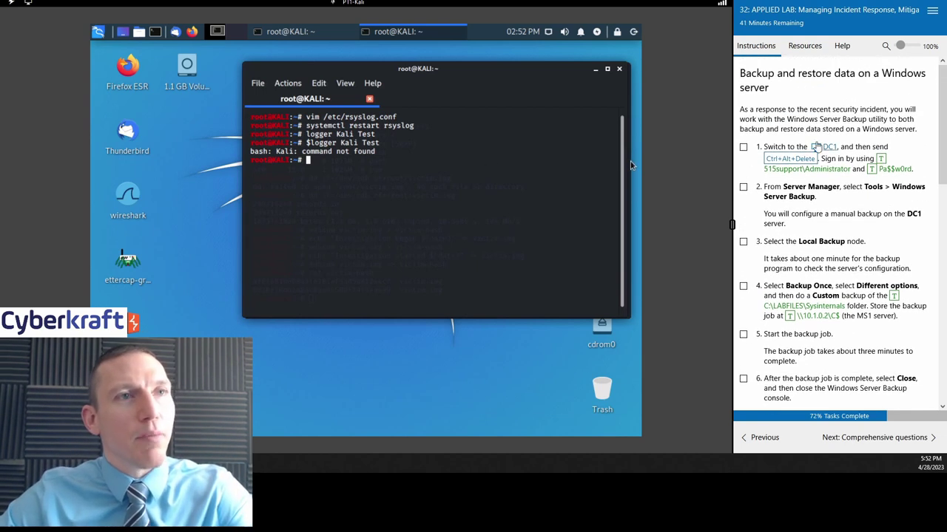
# Sign in to DC1 as the domain administrator and tick backup steps 1 and 2.
pyautogui.click(820, 146)
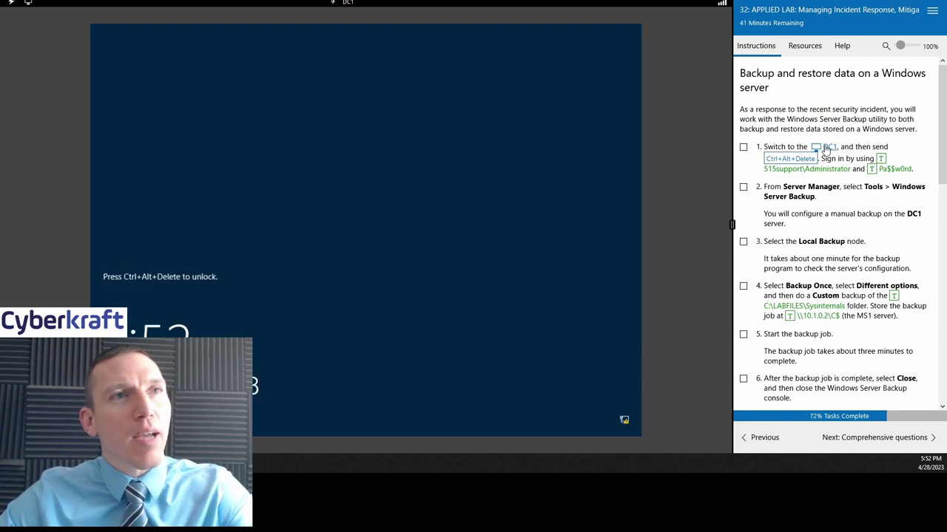
pyautogui.click(743, 146)
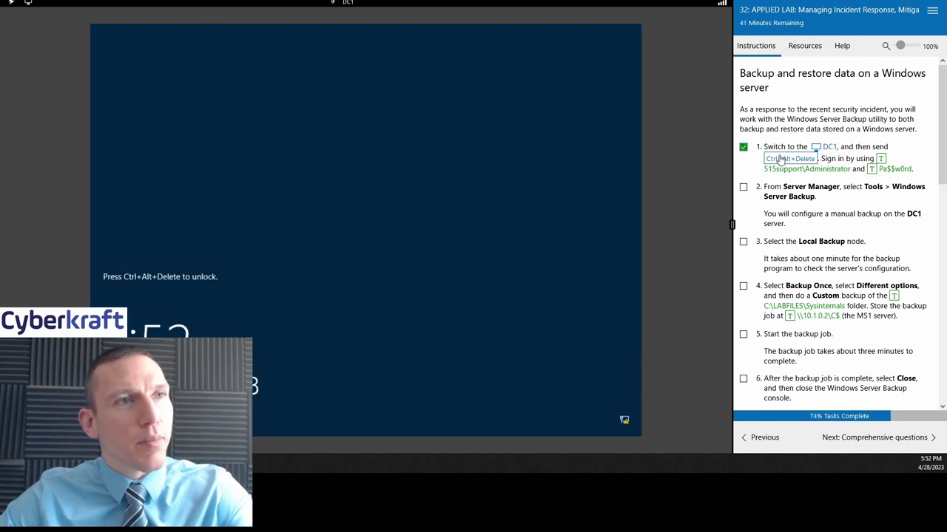
pyautogui.click(780, 160)
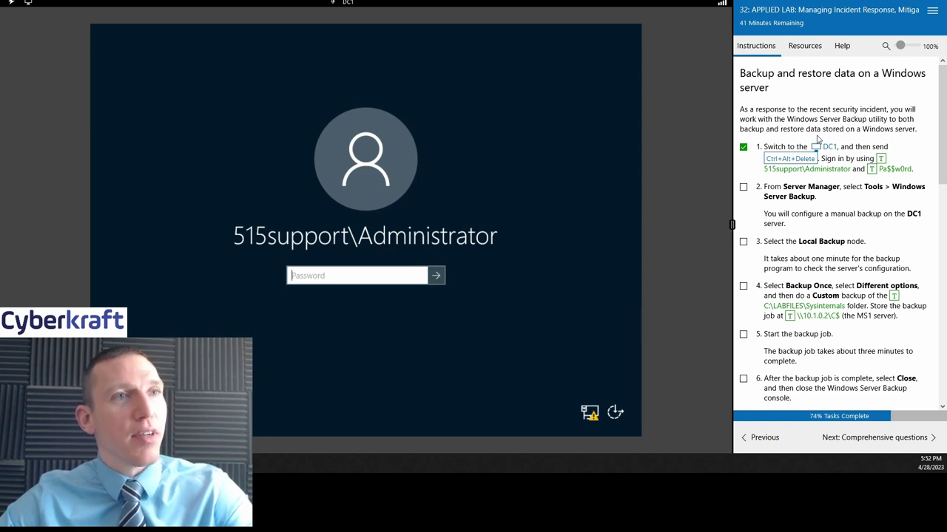
pyautogui.click(901, 170)
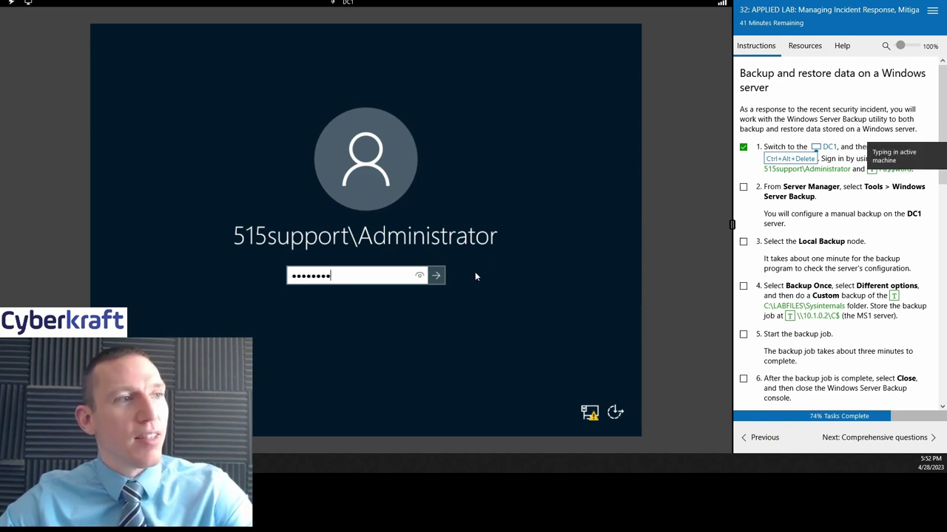
pyautogui.click(436, 275)
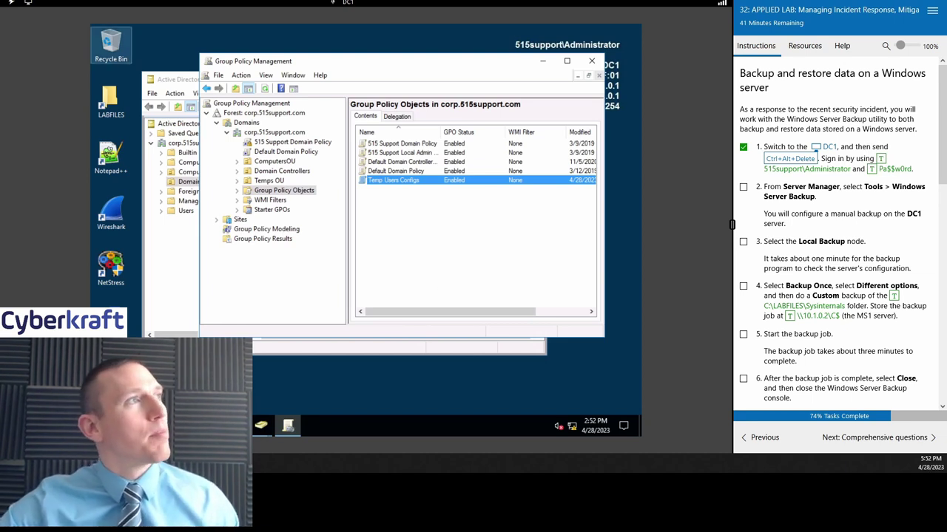
pyautogui.scroll(-1, 882, 213)
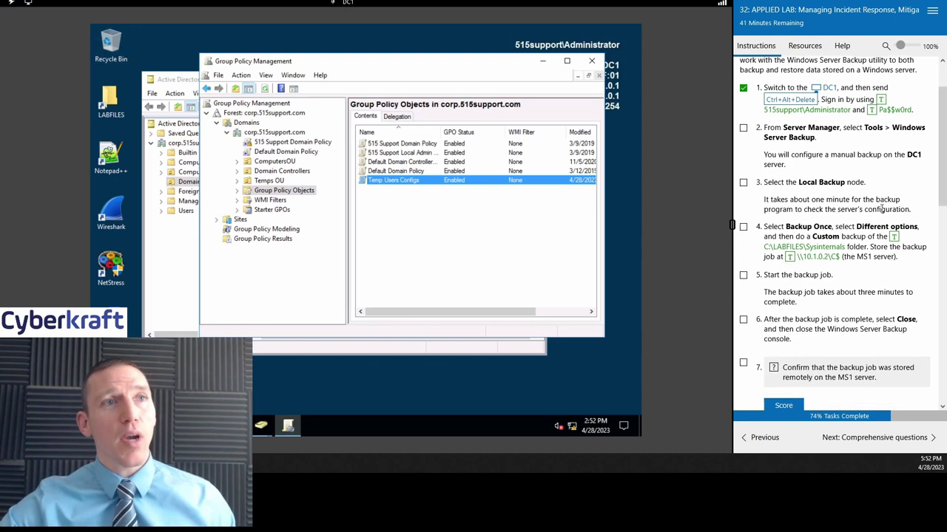
pyautogui.scroll(1, 876, 225)
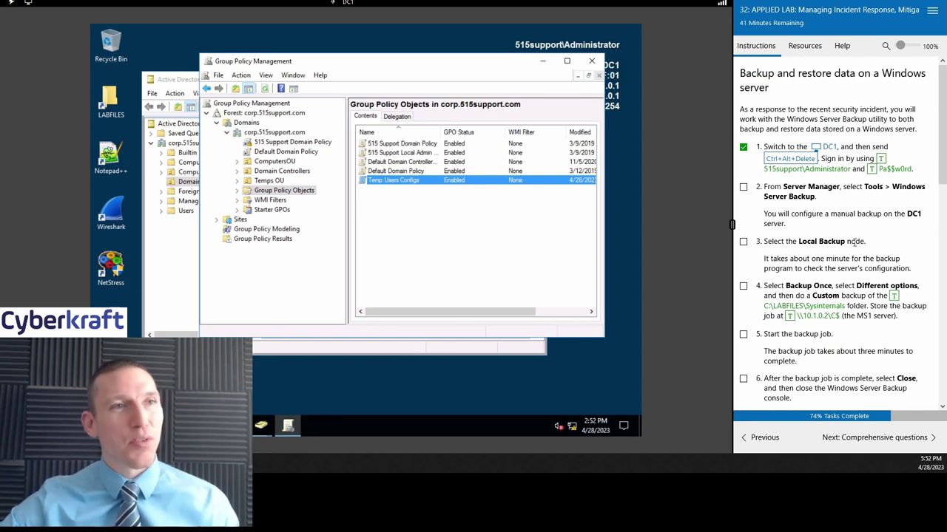
pyautogui.scroll(-2, 858, 240)
pyautogui.scroll(1, 851, 233)
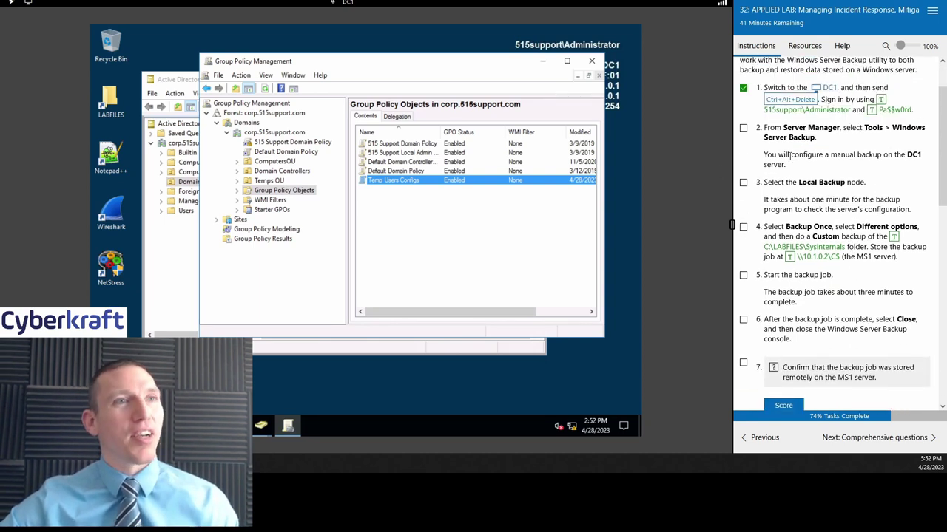
pyautogui.click(743, 128)
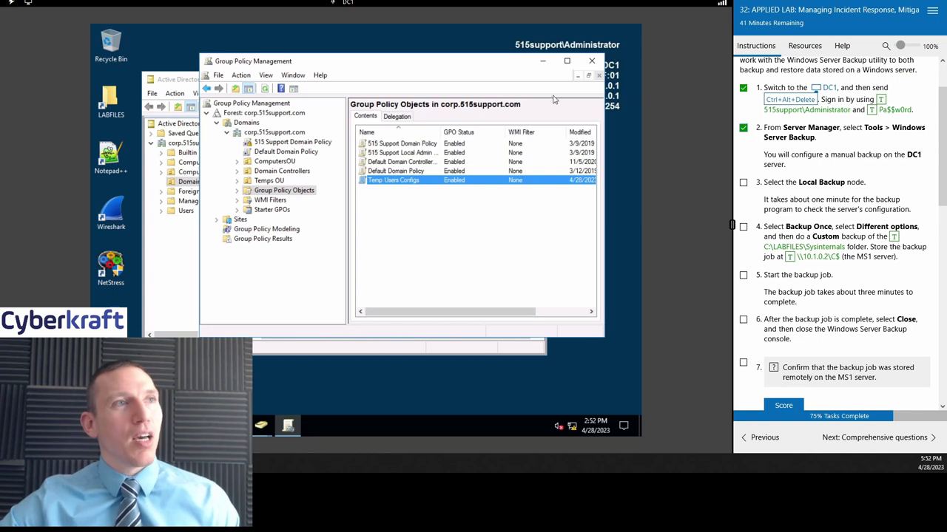
# Move Group Policy Management aside and close the Active Directory Users and Computers window.
pyautogui.click(542, 63)
pyautogui.moveTo(414, 83); pyautogui.dragTo(480, 46)
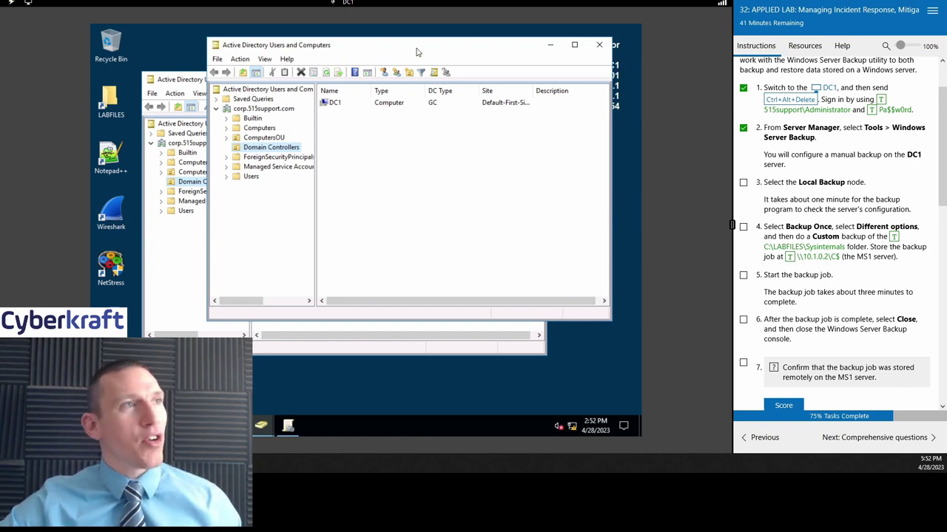
pyautogui.moveTo(417, 52); pyautogui.dragTo(410, 55)
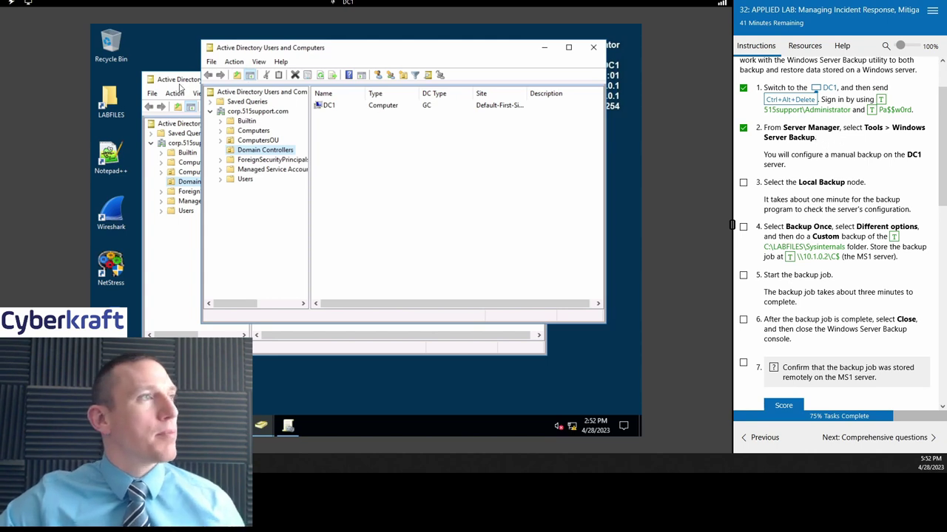
pyautogui.click(593, 49)
# Launch Windows Server Backup from Server Manager Tools and select the Local Backup node.
pyautogui.click(261, 425)
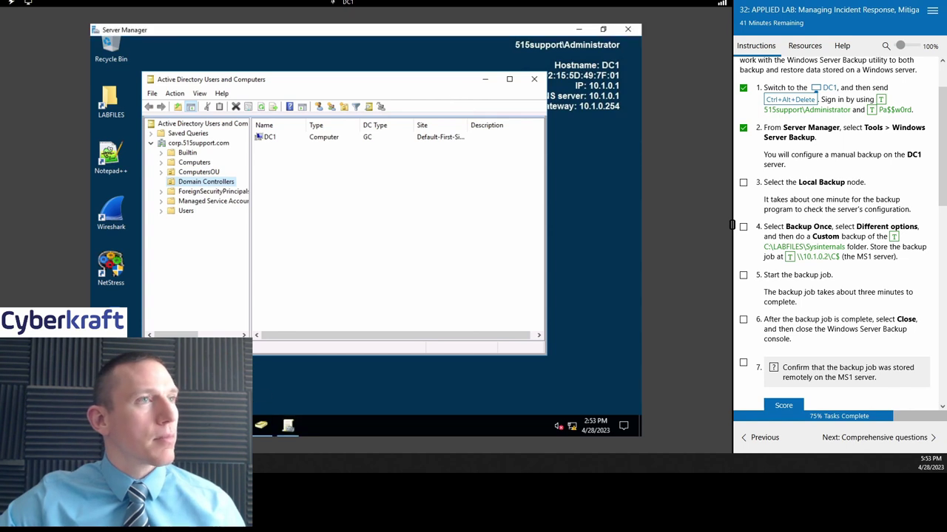
pyautogui.click(569, 52)
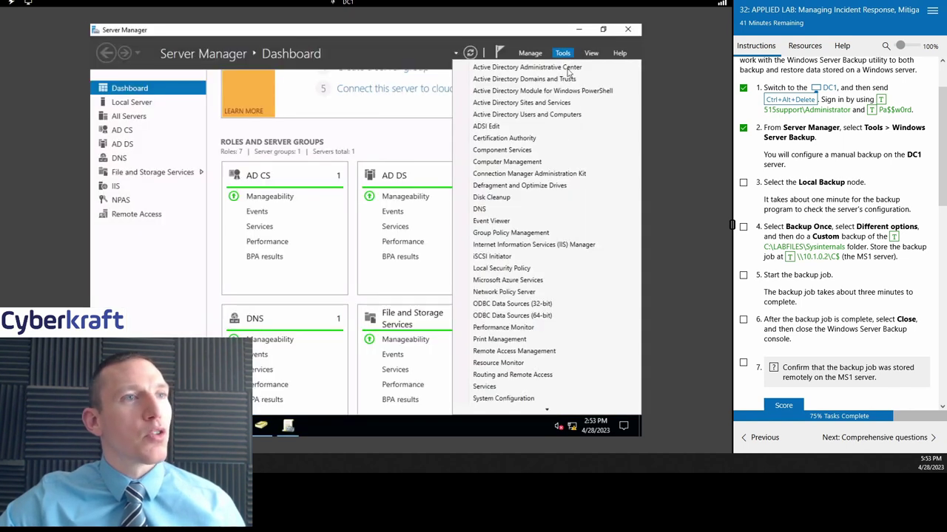
pyautogui.scroll(-3, 542, 377)
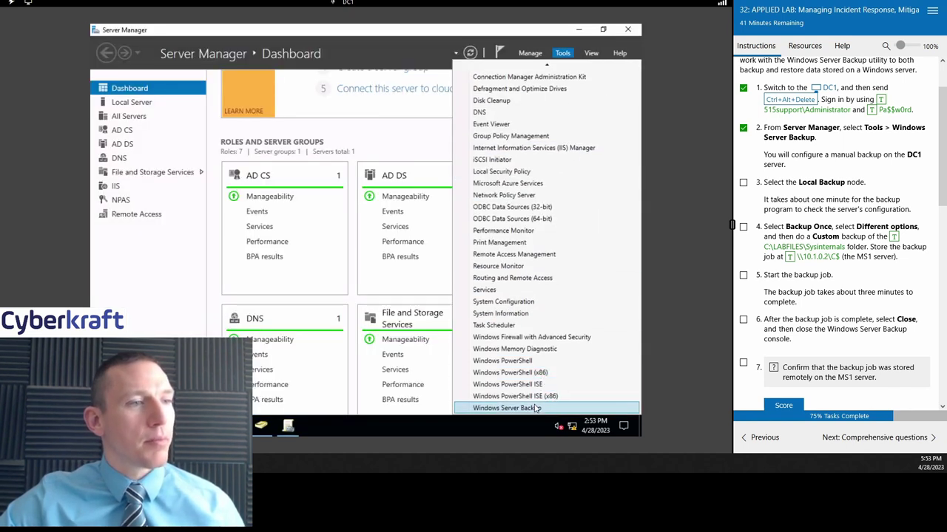
pyautogui.click(542, 408)
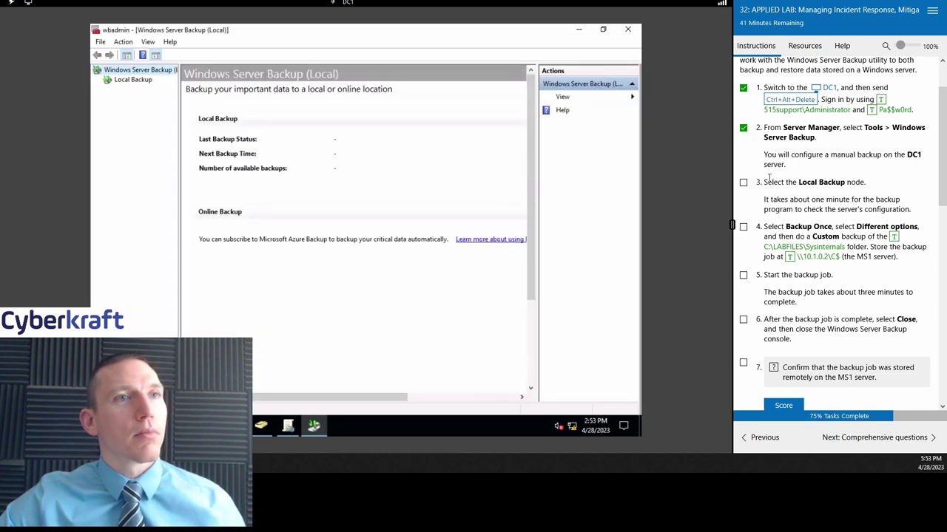
pyautogui.scroll(-3, 807, 199)
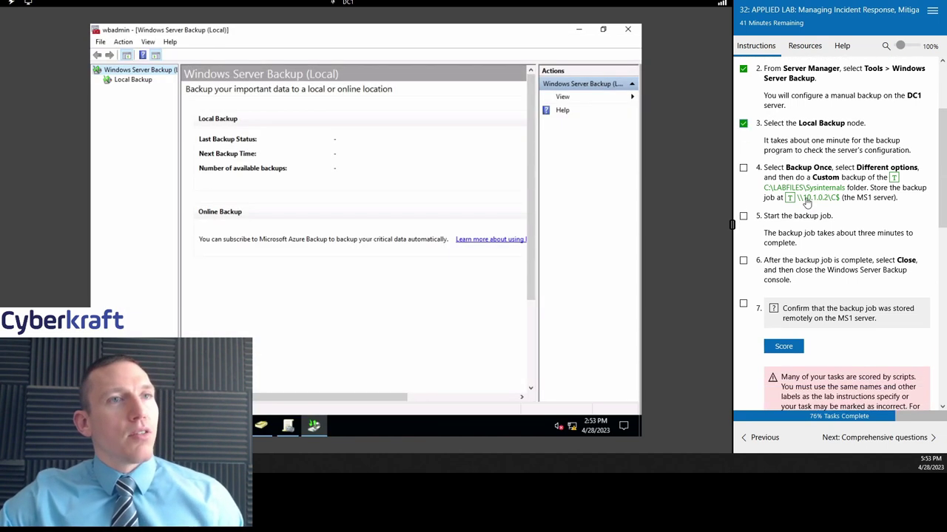
pyautogui.scroll(1, 807, 199)
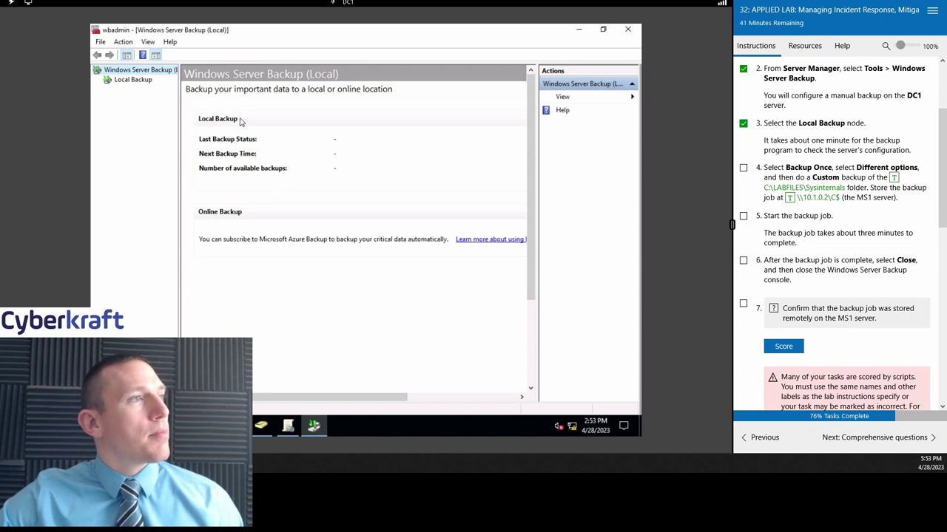
pyautogui.click(143, 83)
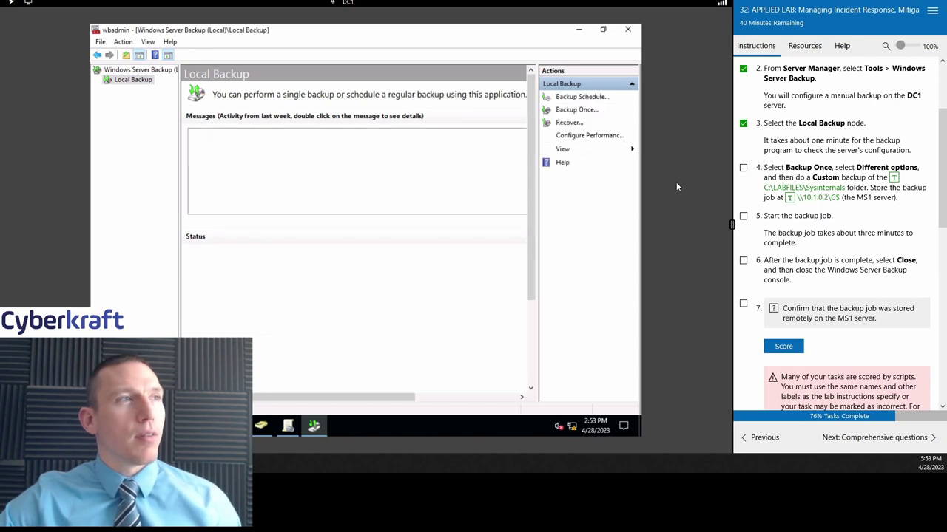
# Set up a Backup Once custom backup of C:\LABFILES and tick task 4.
pyautogui.click(584, 110)
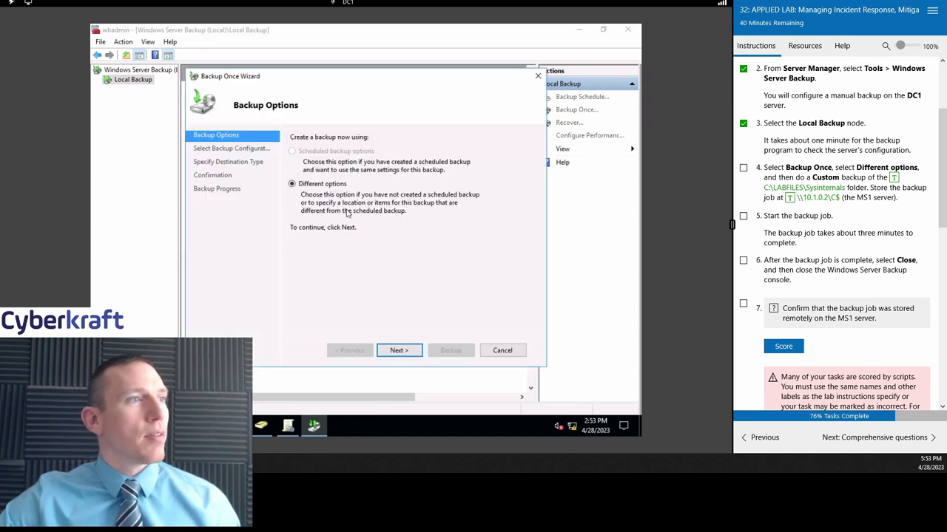
pyautogui.click(403, 350)
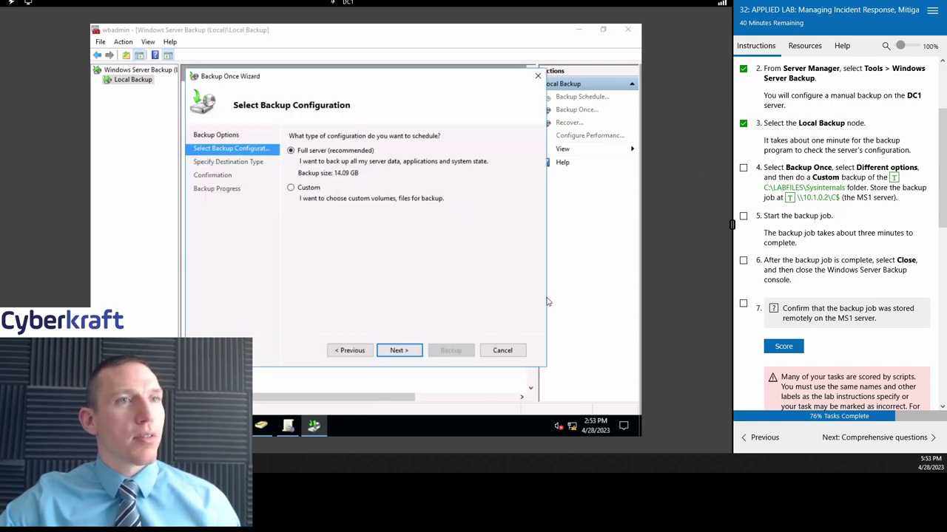
pyautogui.click(304, 189)
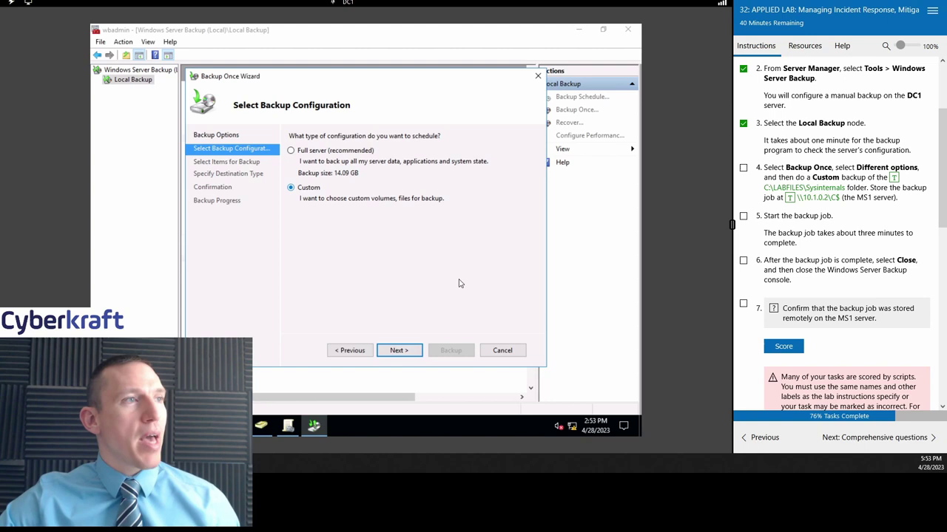
pyautogui.click(403, 353)
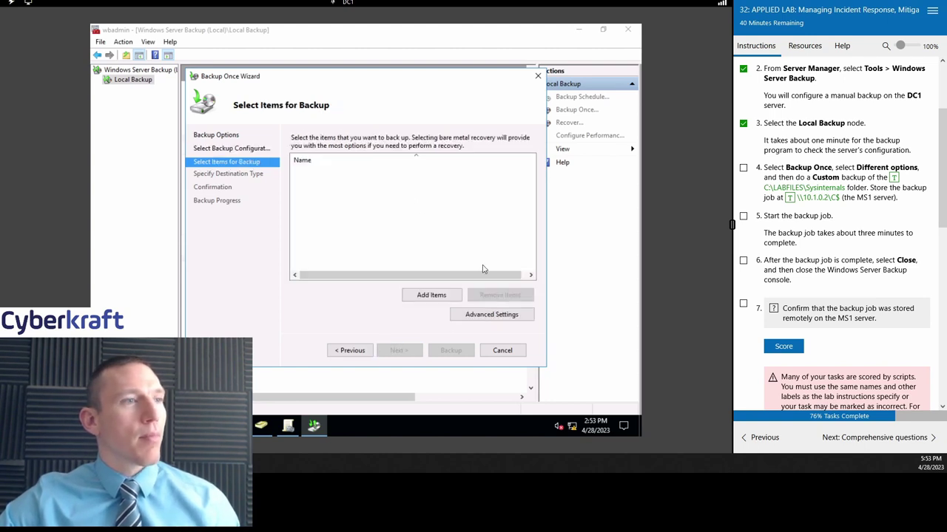
pyautogui.click(448, 297)
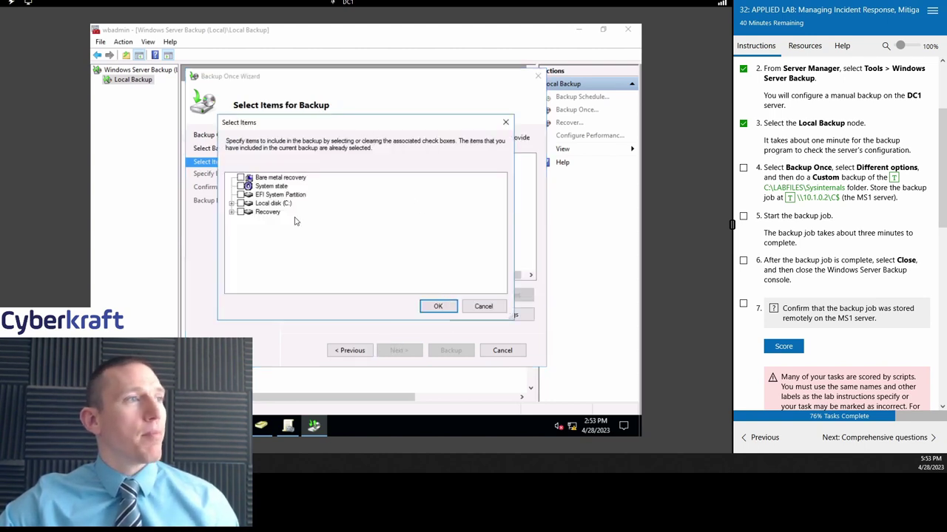
pyautogui.click(232, 204)
pyautogui.click(275, 205)
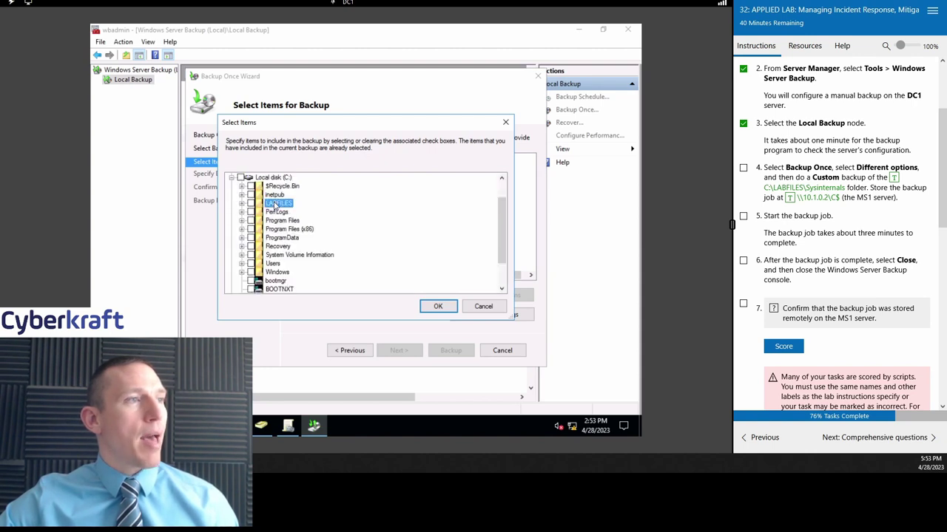
pyautogui.click(438, 307)
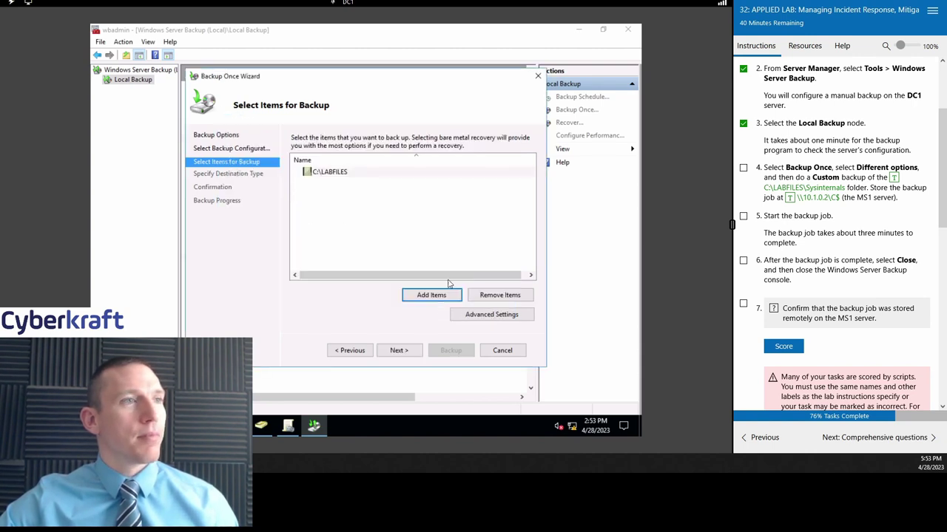
pyautogui.click(399, 351)
pyautogui.click(742, 168)
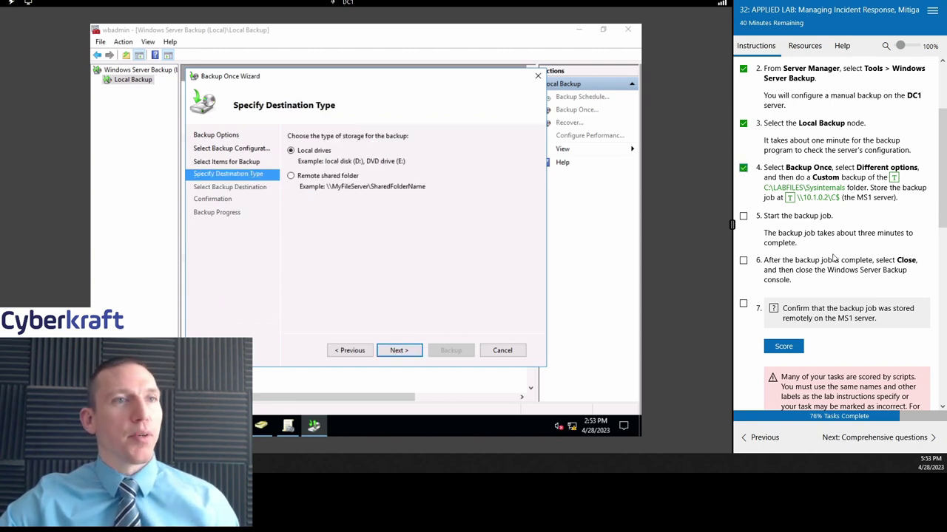
# Try local drives as the destination, check the Recovery volume, then go back.
pyautogui.scroll(-2, 833, 257)
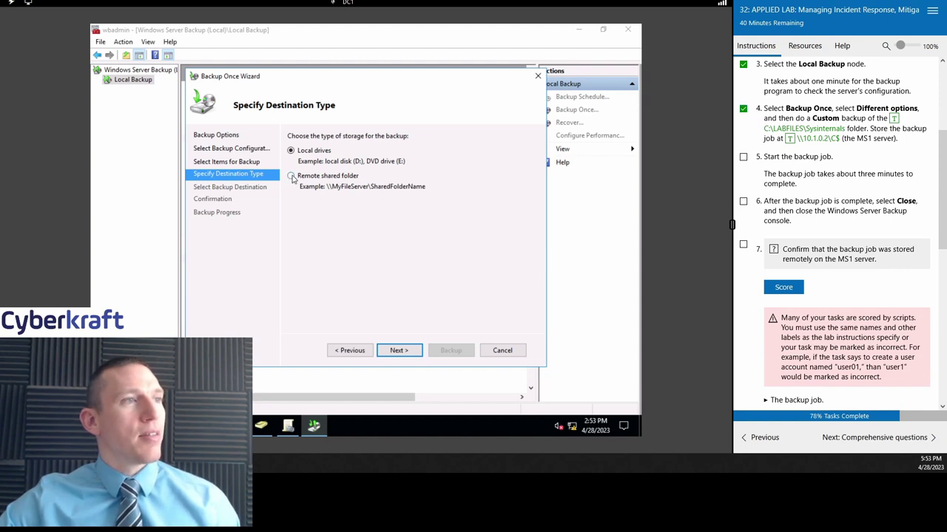
pyautogui.click(292, 177)
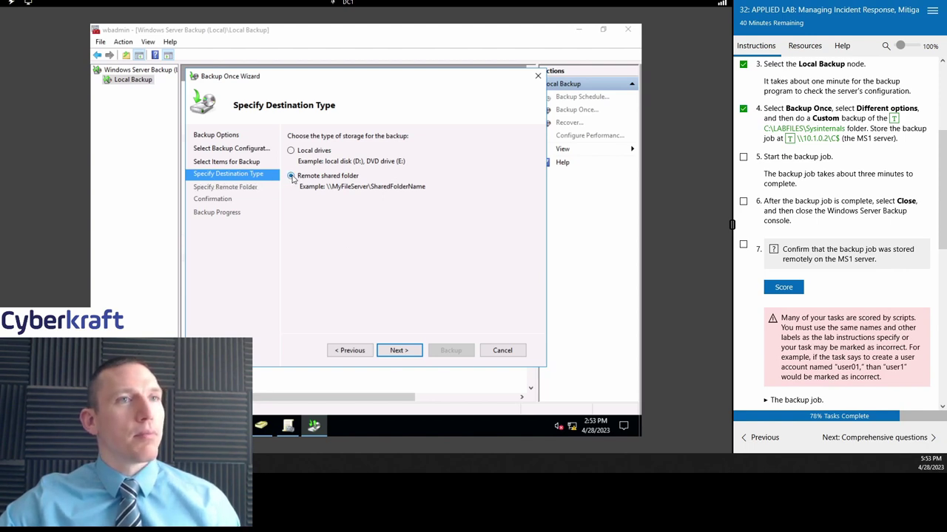
pyautogui.click(290, 151)
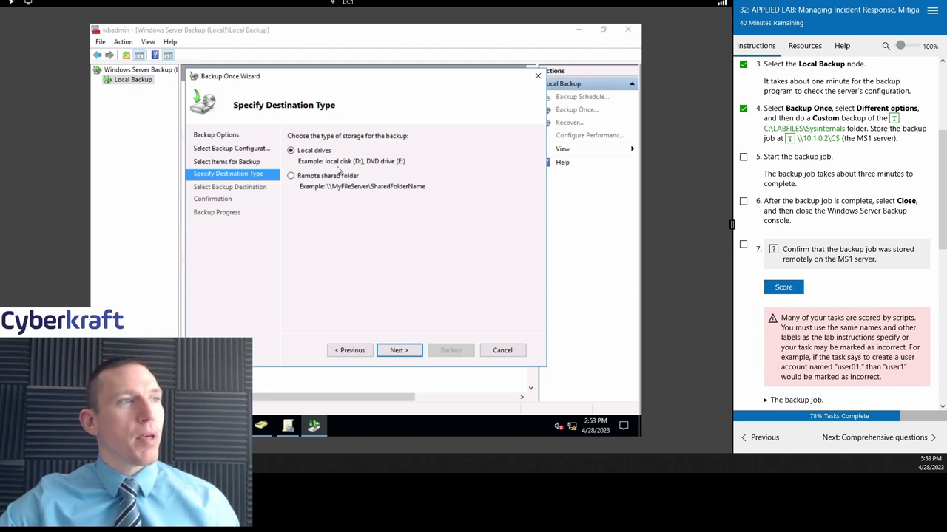
pyautogui.click(406, 351)
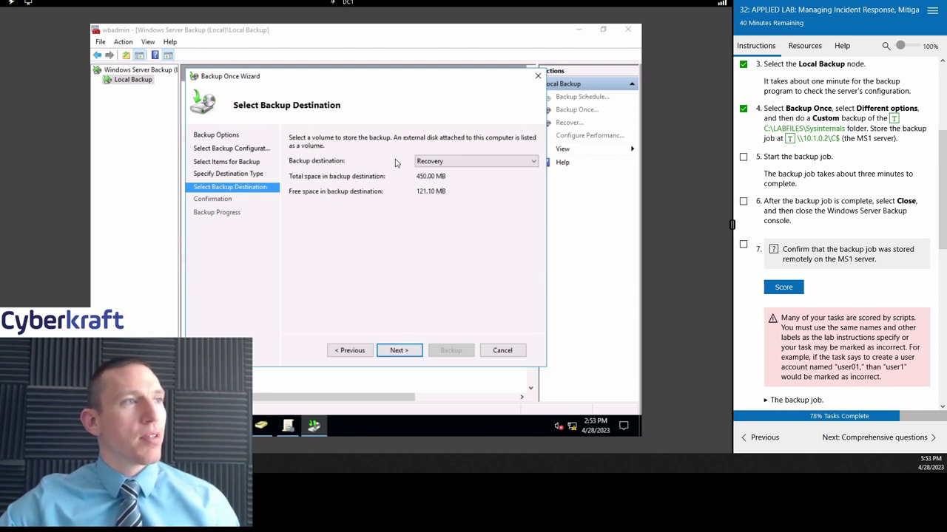
pyautogui.click(454, 161)
pyautogui.click(388, 164)
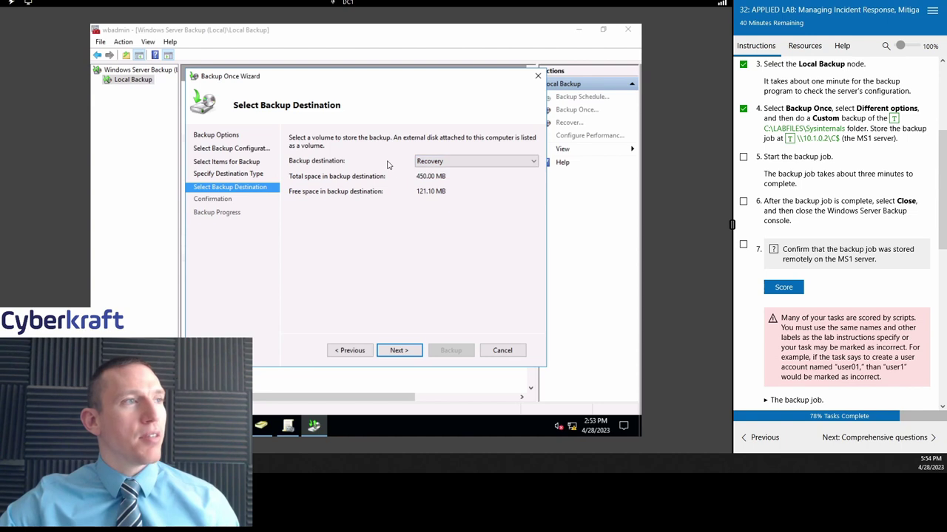
pyautogui.click(347, 350)
# Set the destination to remote shared folder \\10.1.0.2\C$ and reach the confirmation page.
pyautogui.click(291, 176)
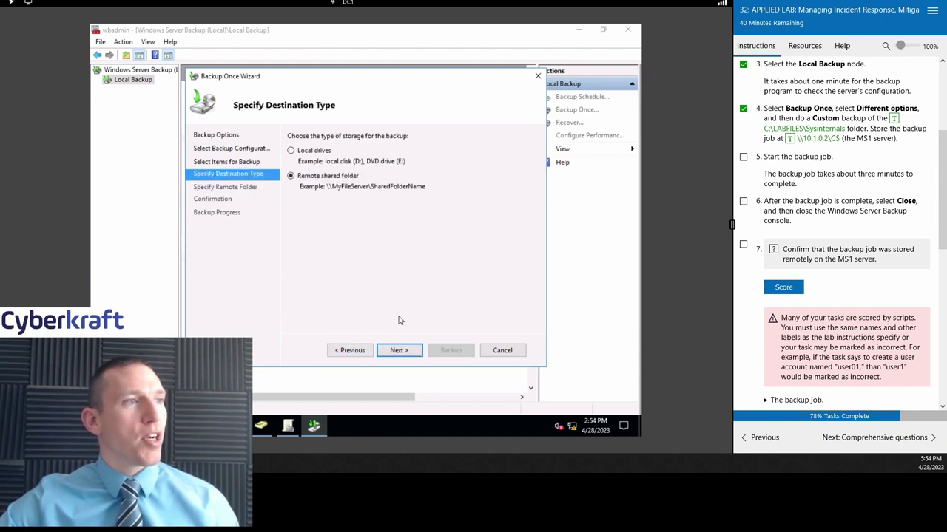
pyautogui.click(397, 353)
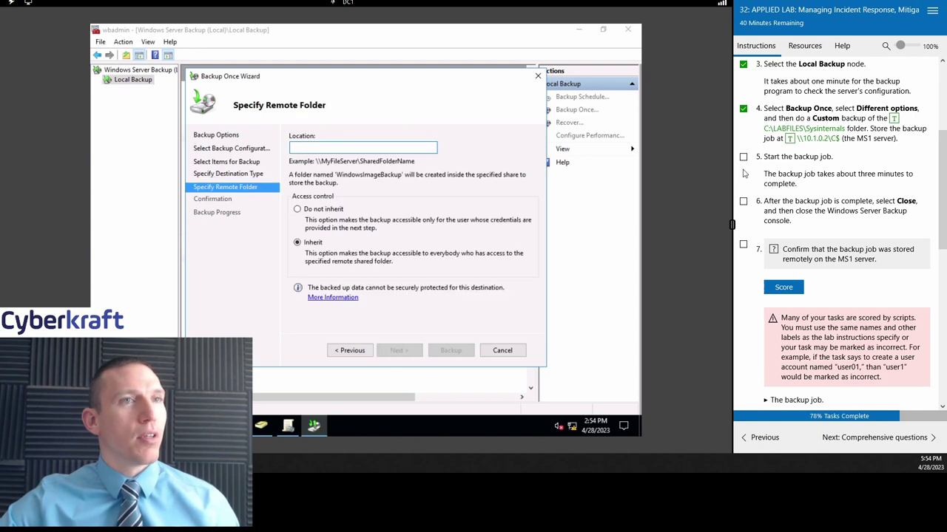
pyautogui.click(820, 145)
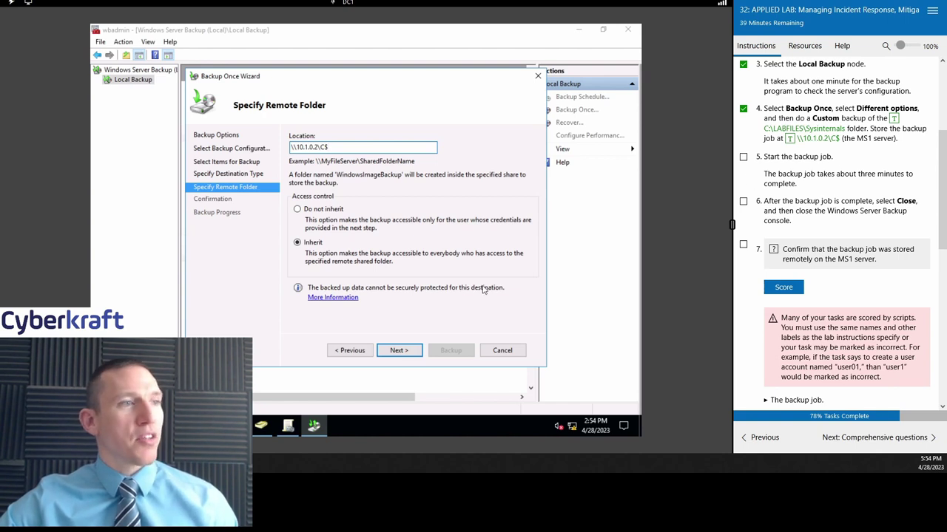
pyautogui.scroll(3, 887, 133)
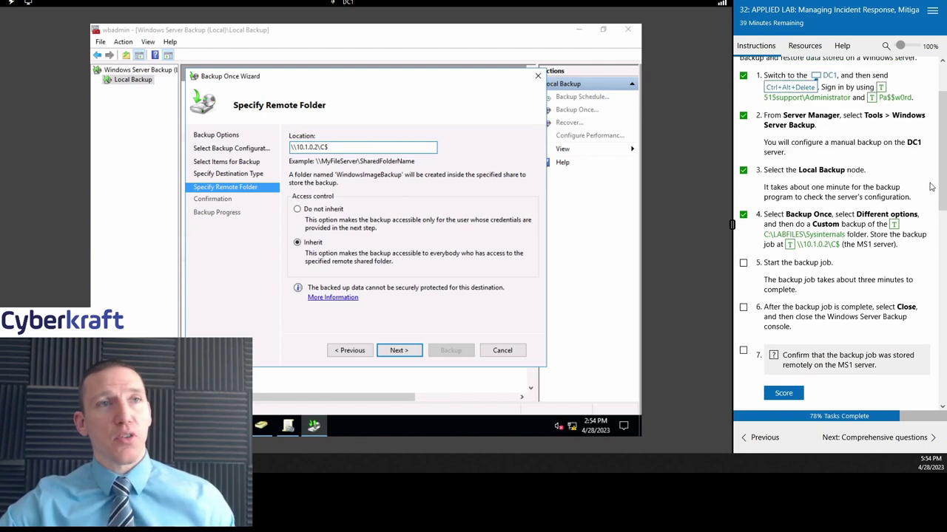
pyautogui.scroll(-5, 917, 185)
pyautogui.scroll(3, 919, 193)
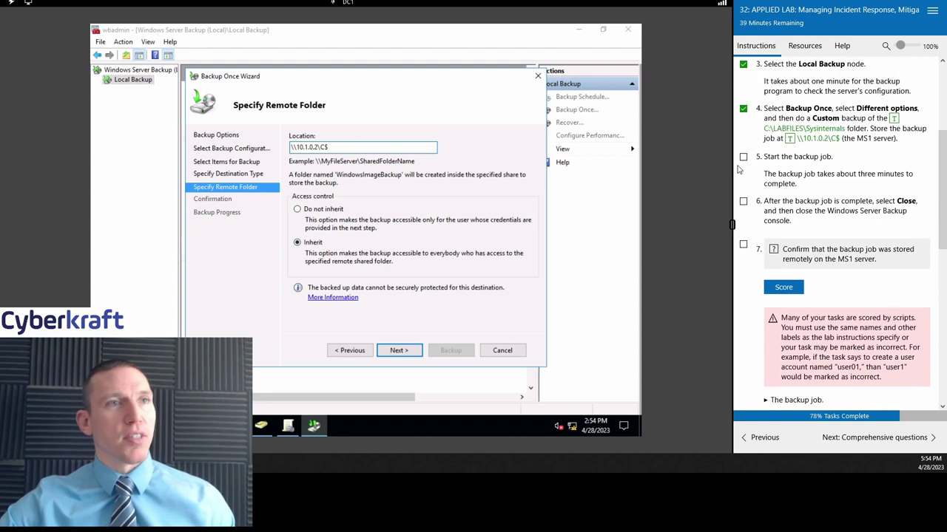
pyautogui.click(393, 353)
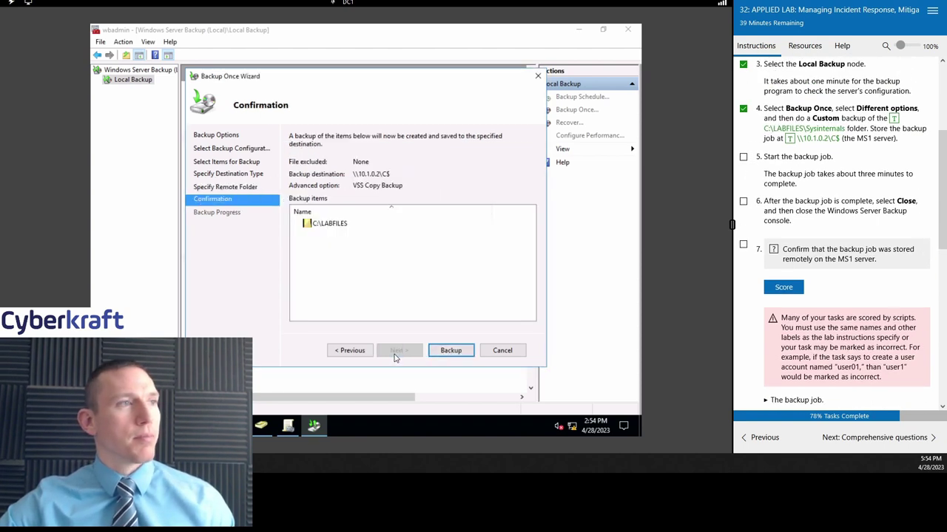
# Start the backup to \\10.1.0.2\C$ and tick tasks 5 and 6 in the lab instructions.
pyautogui.click(449, 351)
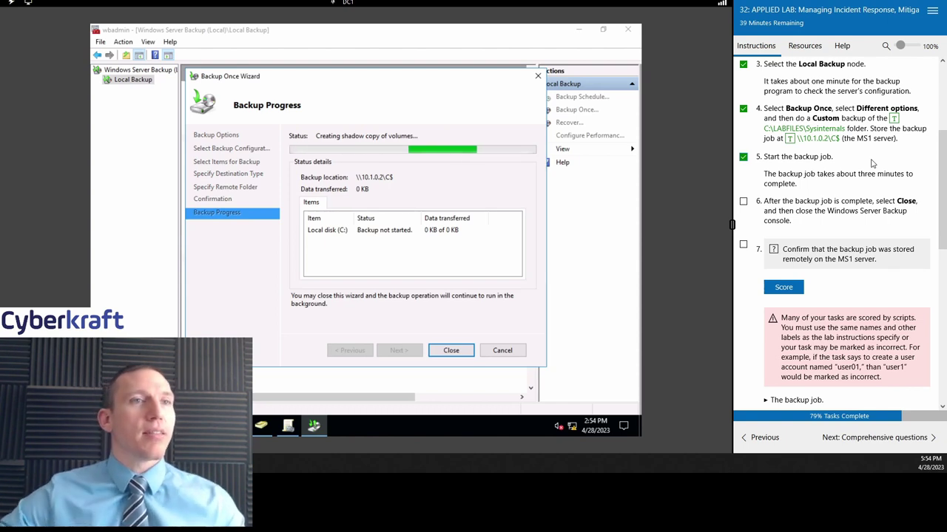
pyautogui.click(743, 202)
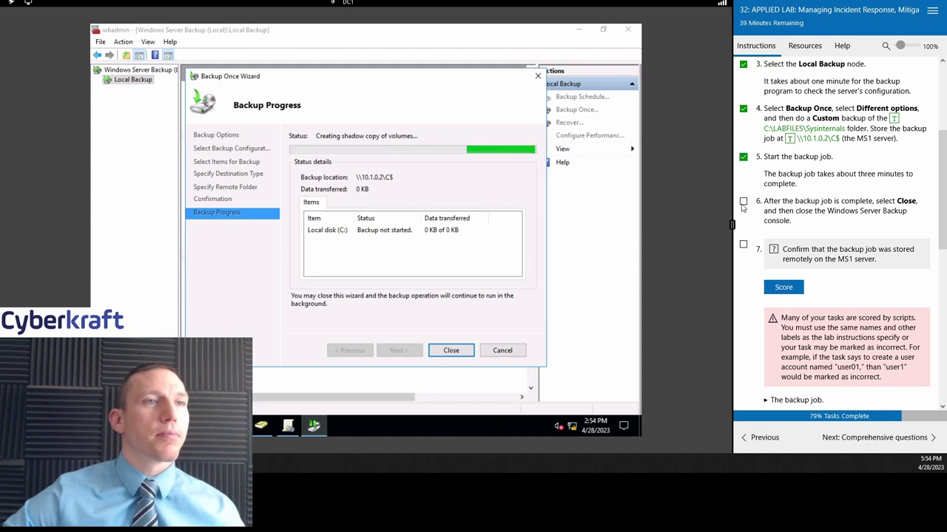
pyautogui.scroll(-3, 859, 273)
pyautogui.scroll(-3, 858, 274)
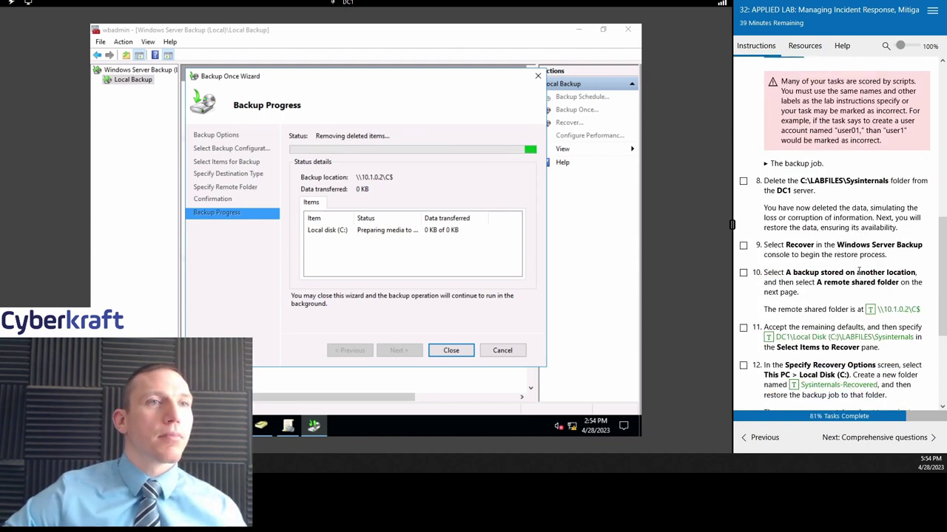
pyautogui.scroll(3, 854, 296)
pyautogui.scroll(-2, 847, 325)
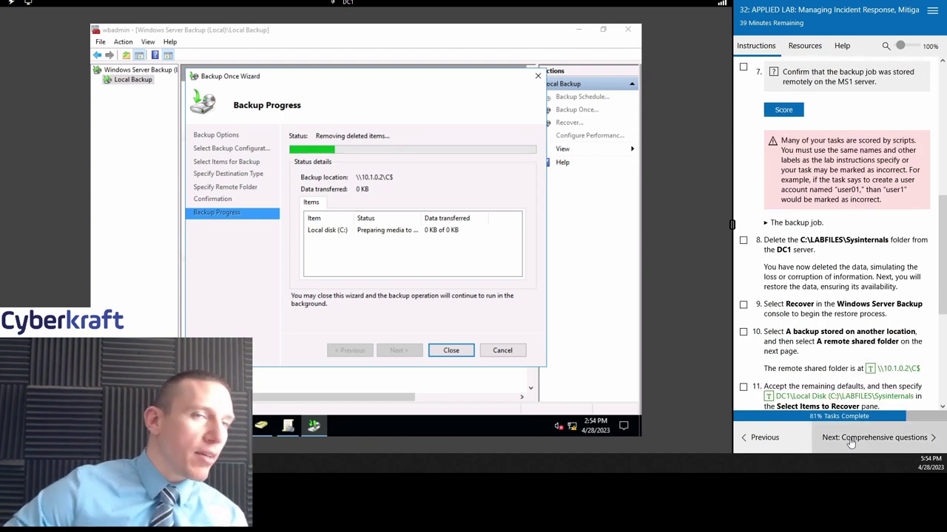
pyautogui.scroll(3, 860, 253)
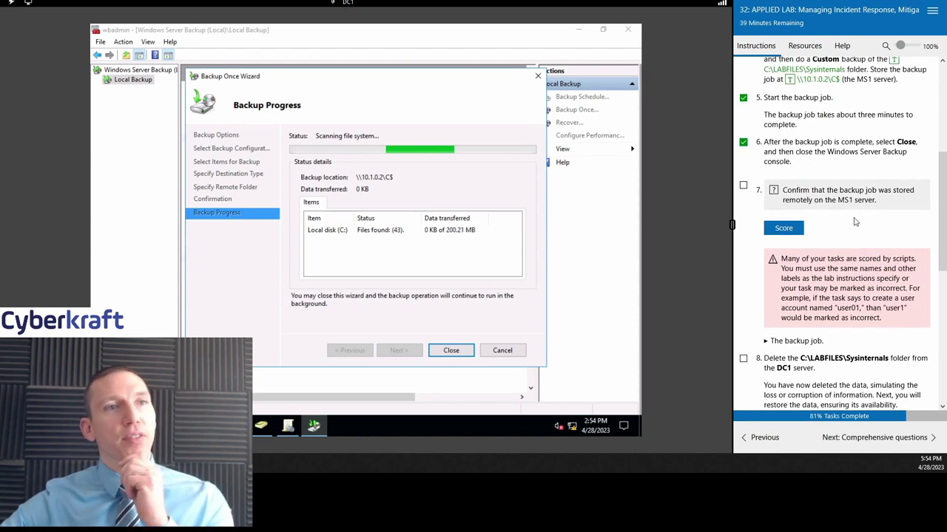
pyautogui.scroll(-3, 861, 237)
pyautogui.scroll(-2, 854, 222)
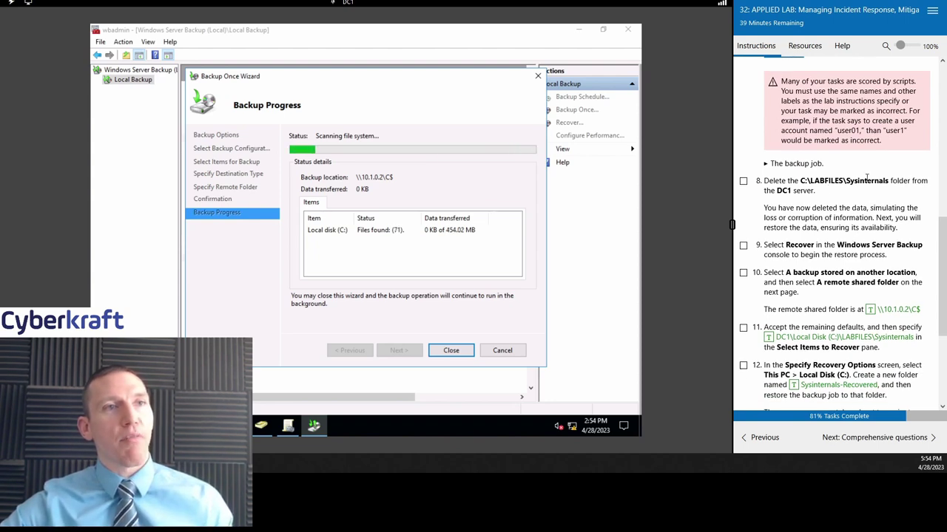
pyautogui.click(807, 47)
pyautogui.click(756, 46)
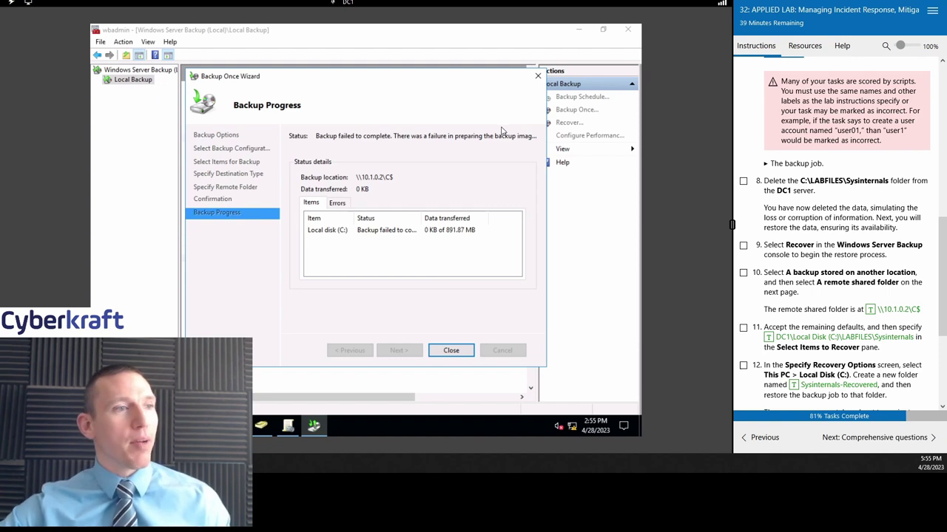
# Close the finished backup wizard and tick task 8 in the instructions.
pyautogui.click(451, 351)
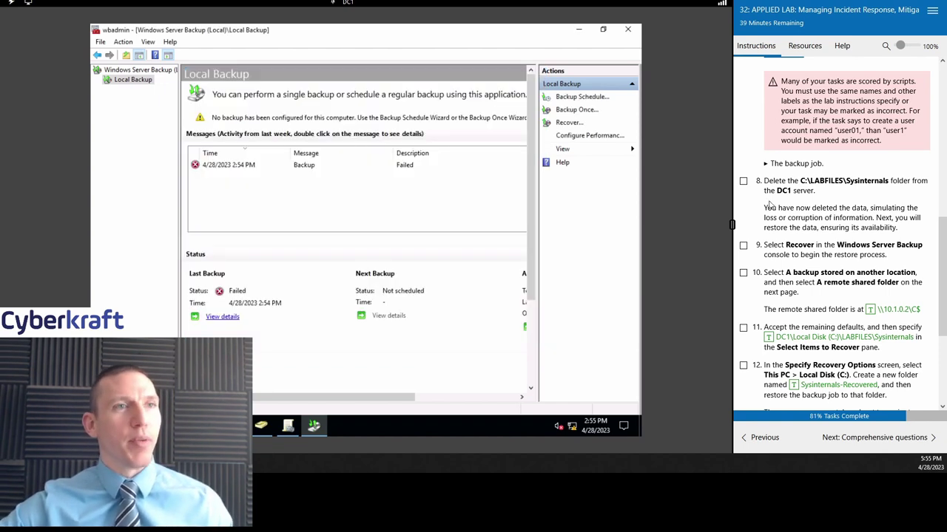
pyautogui.scroll(2, 780, 191)
pyautogui.scroll(-2, 841, 220)
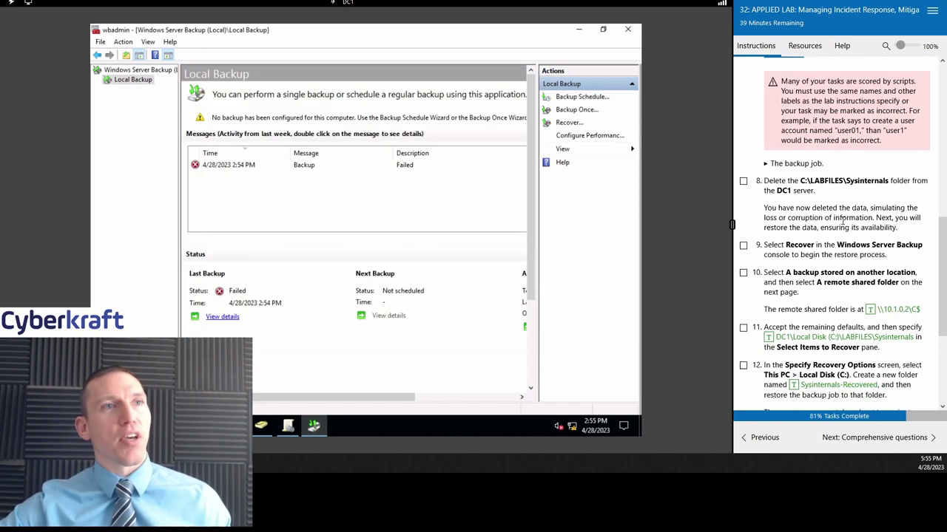
pyautogui.click(744, 181)
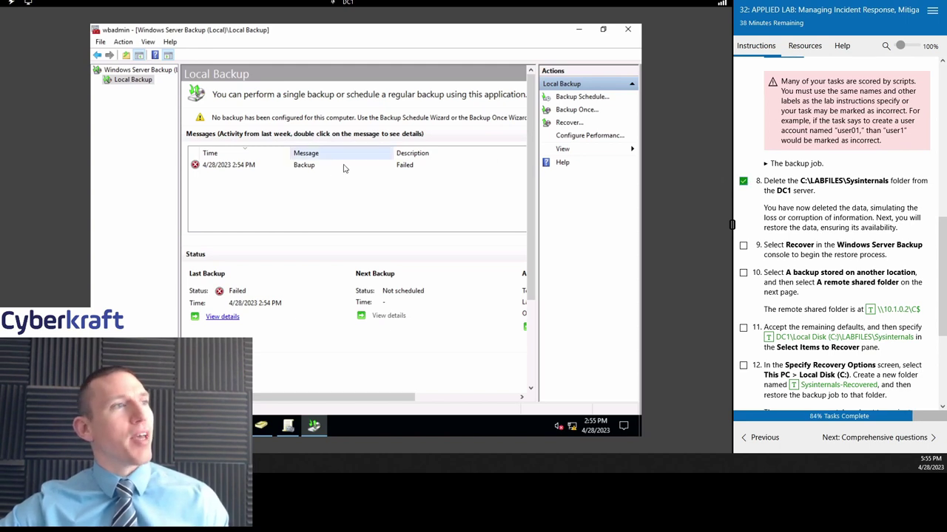
# Open the details of the failed last backup in the backup console.
pyautogui.click(579, 31)
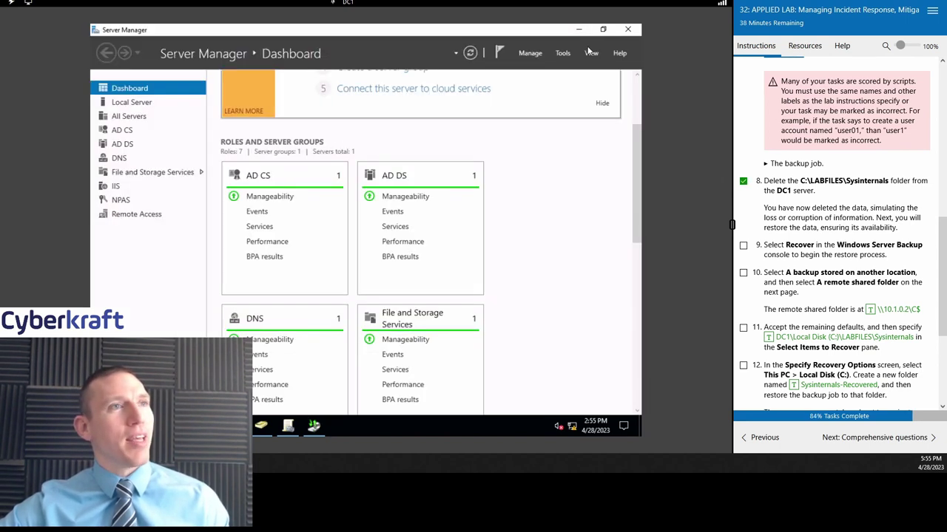
pyautogui.click(313, 426)
pyautogui.click(343, 166)
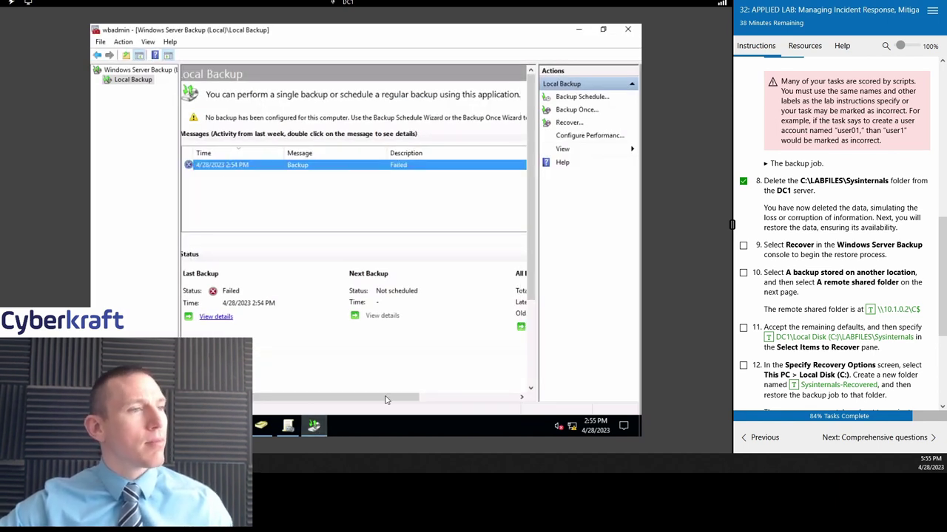
pyautogui.moveTo(387, 397)
pyautogui.mouseDown()
pyautogui.moveTo(485, 396)
pyautogui.moveTo(396, 397)
pyautogui.mouseUp()
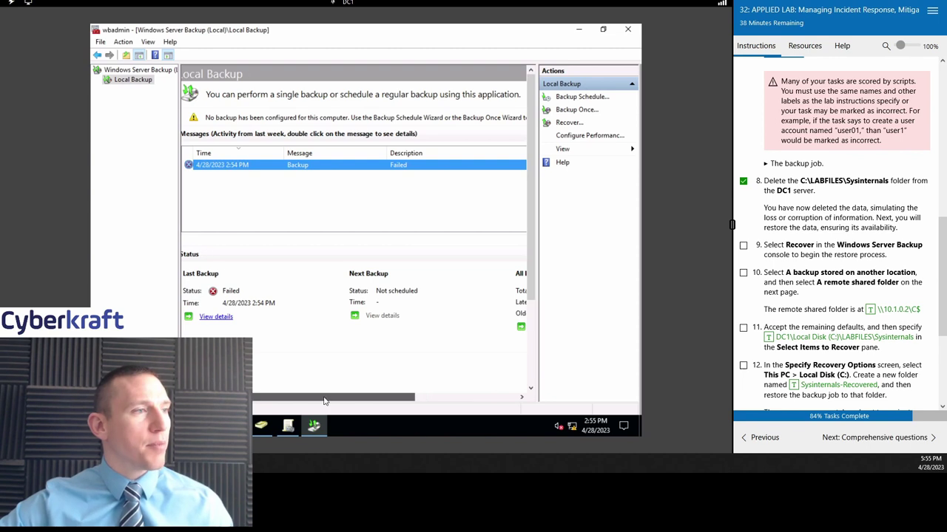
pyautogui.click(224, 317)
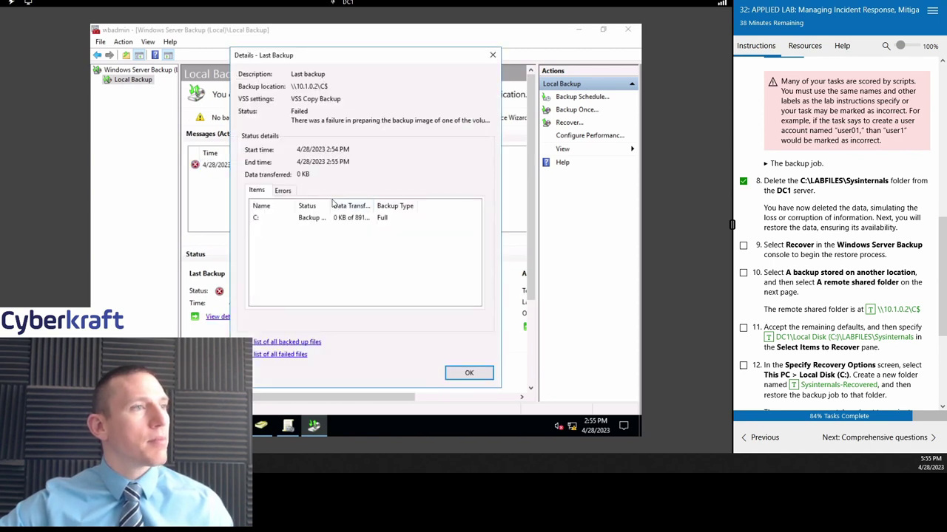
pyautogui.moveTo(374, 205)
pyautogui.mouseDown()
pyautogui.moveTo(437, 205)
pyautogui.moveTo(372, 206)
pyautogui.mouseUp()
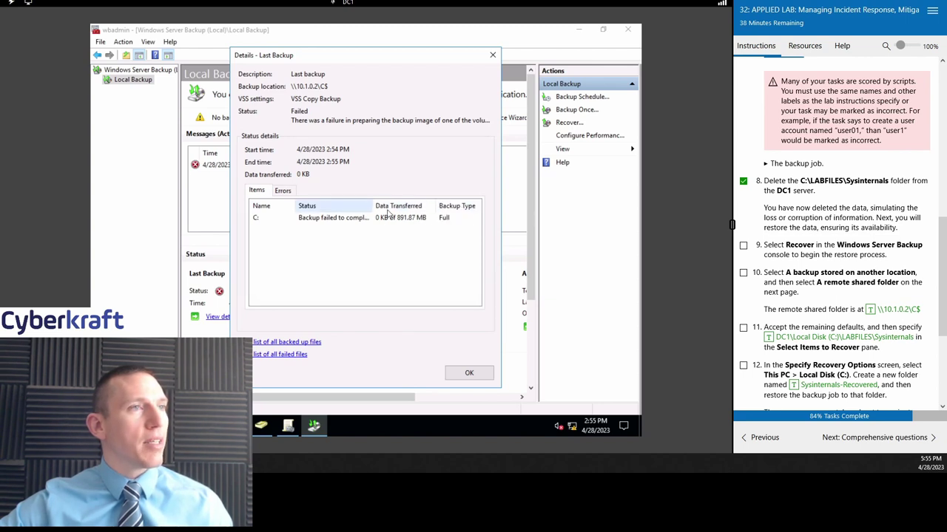
# Unlock MS1 and sign in as administrator, then switch back to DC1.
pyautogui.click(802, 47)
pyautogui.click(833, 238)
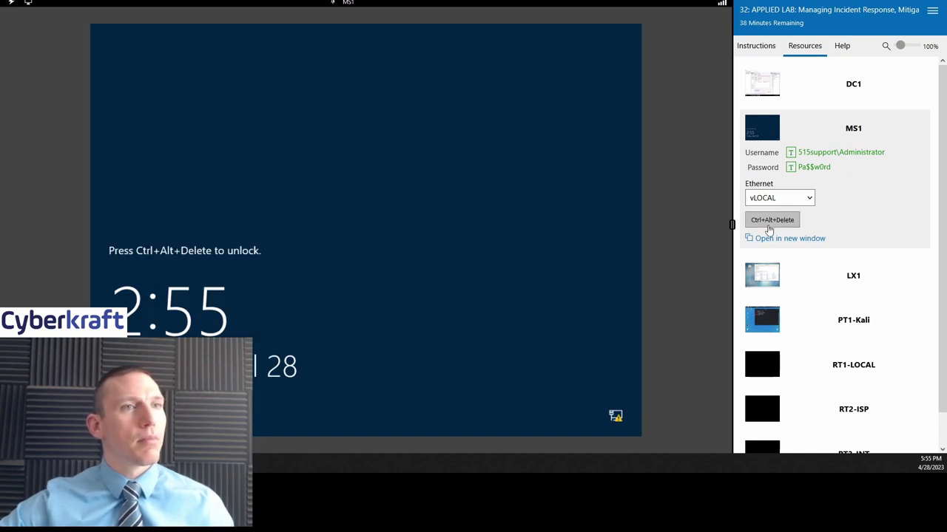
pyautogui.click(769, 221)
pyautogui.click(813, 168)
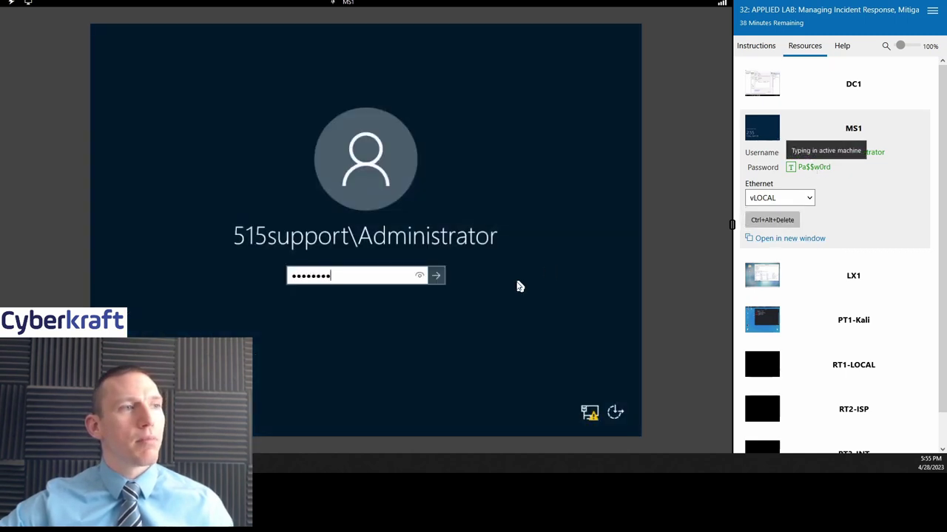
pyautogui.click(436, 276)
pyautogui.click(810, 88)
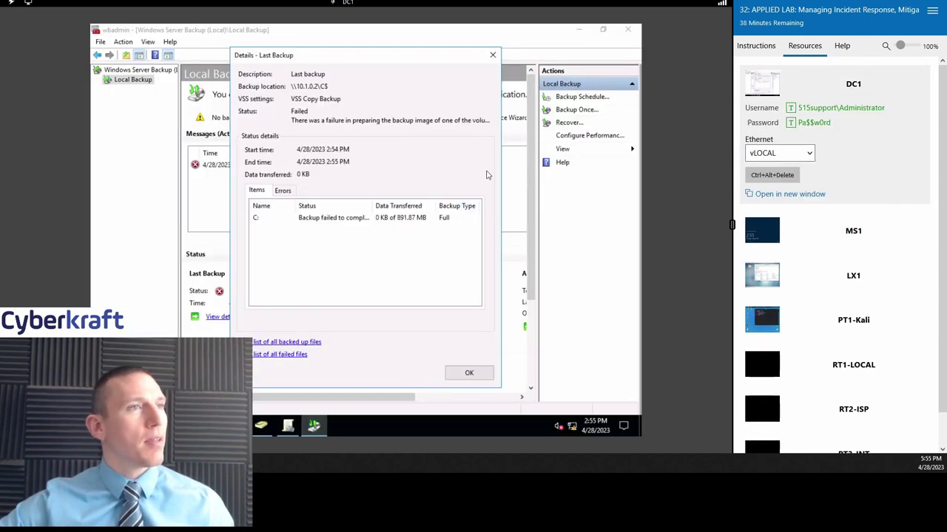
# Close the backup details and begin a custom one-time backup with different options.
pyautogui.click(466, 372)
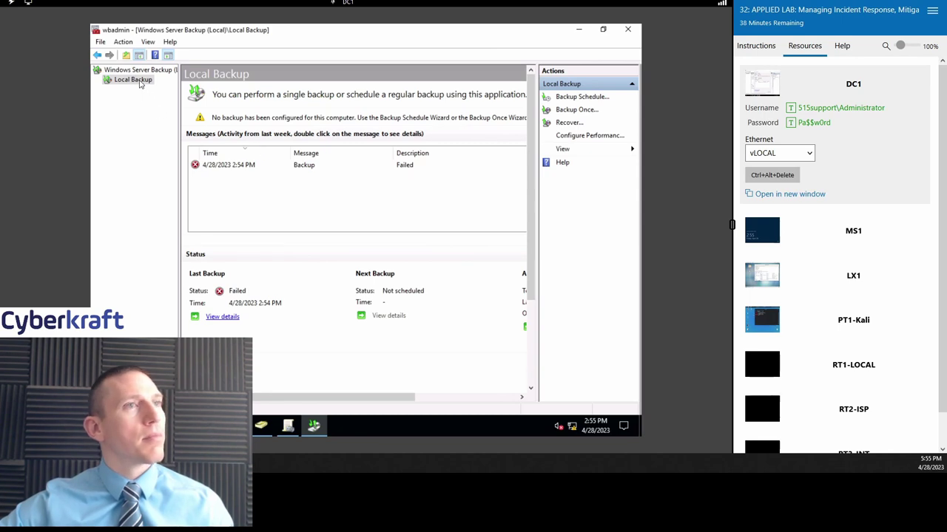
pyautogui.click(584, 109)
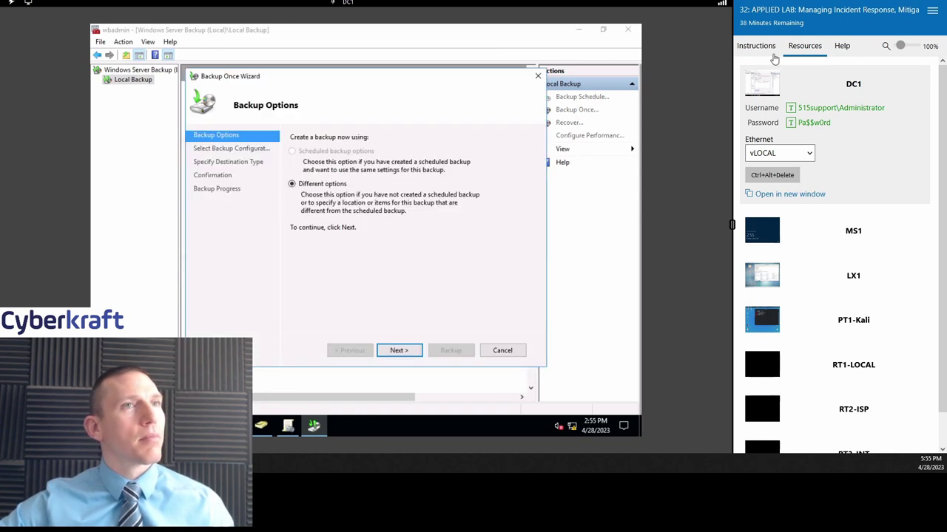
pyautogui.click(748, 50)
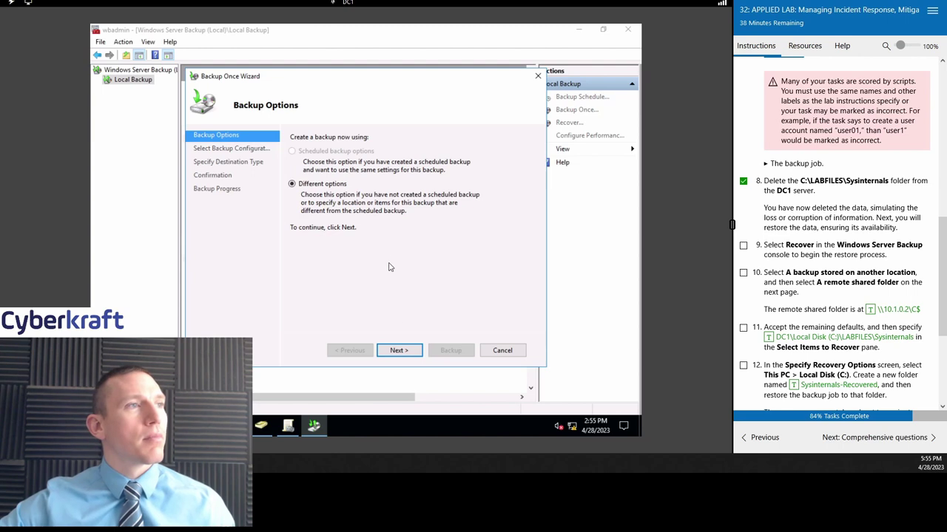
pyautogui.click(408, 350)
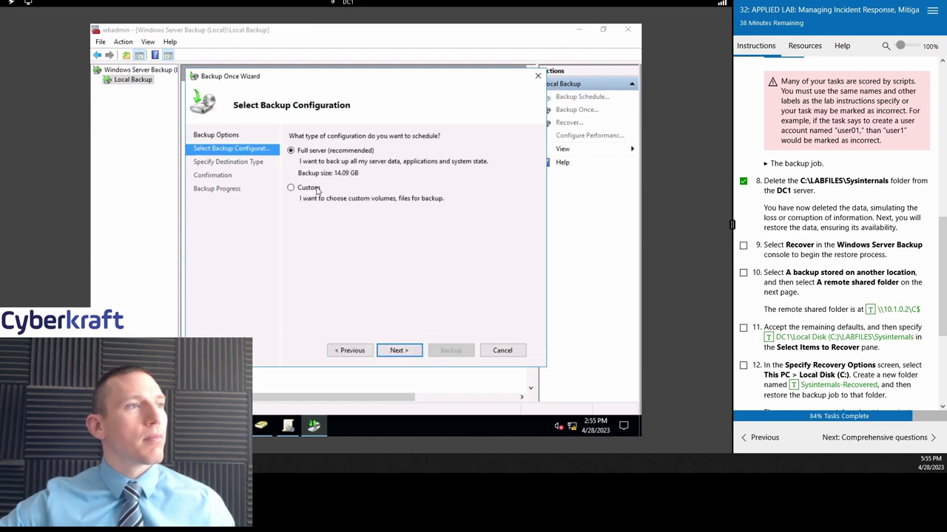
pyautogui.click(311, 189)
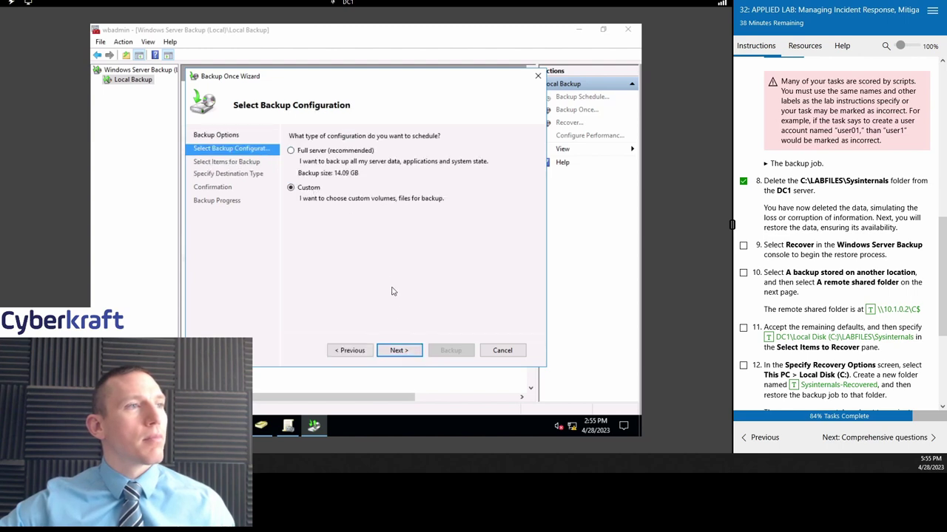
pyautogui.click(392, 352)
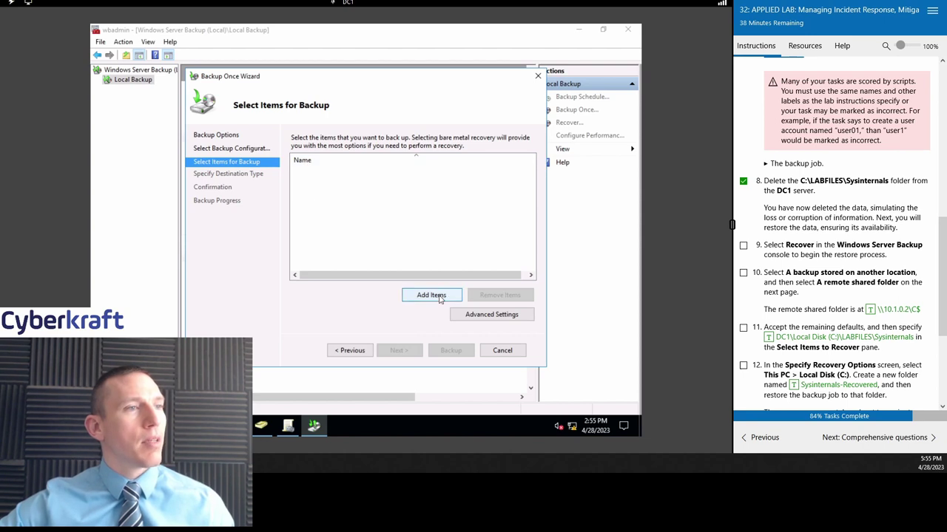
# Add C:\LABFILES as the item to back up.
pyautogui.click(442, 298)
pyautogui.click(231, 203)
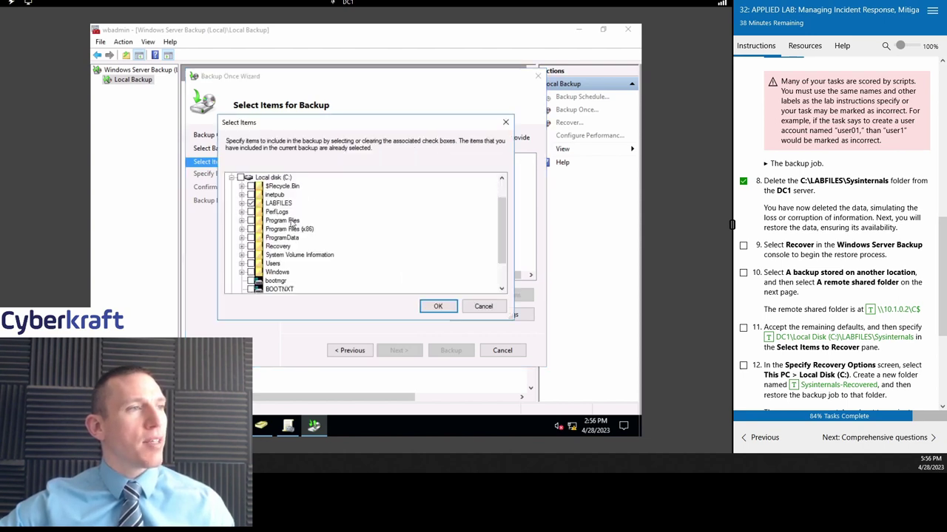
pyautogui.scroll(-2, 335, 244)
pyautogui.scroll(3, 335, 244)
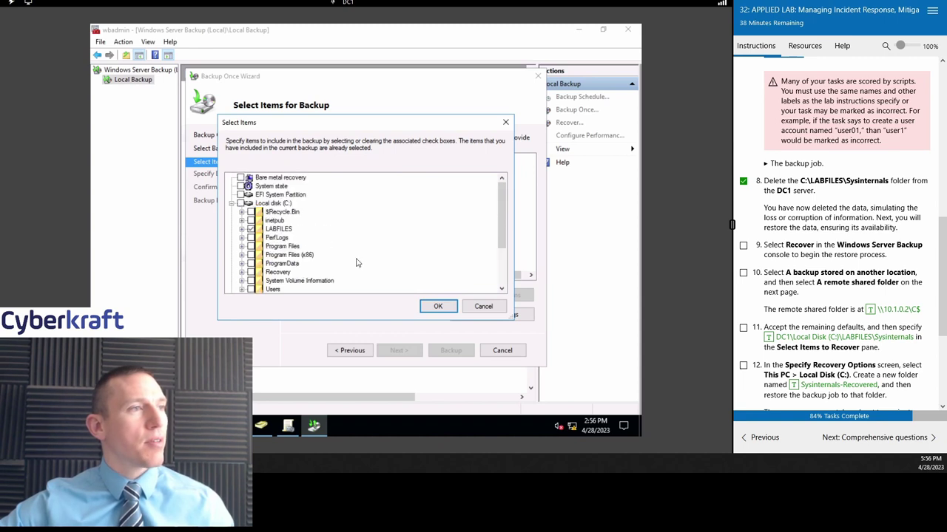
pyautogui.click(436, 306)
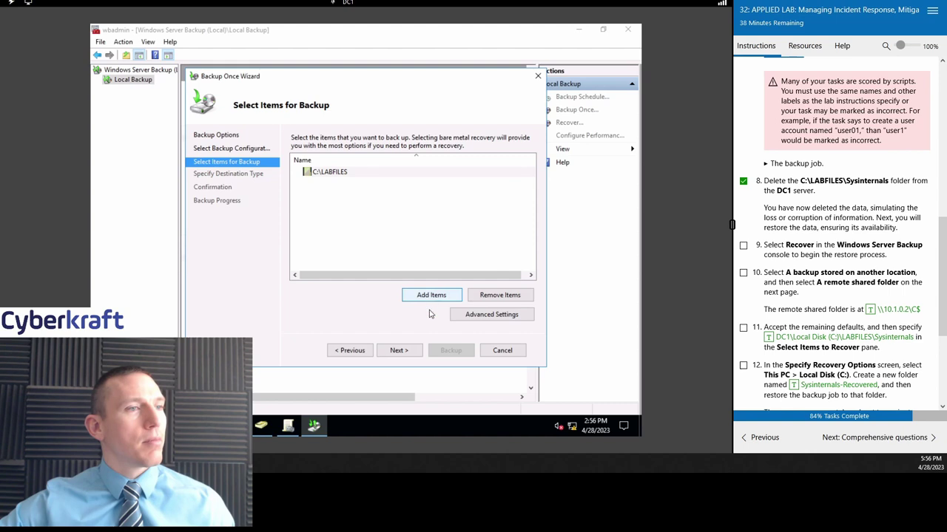
# Choose Remote shared folder as the backup destination type.
pyautogui.click(398, 351)
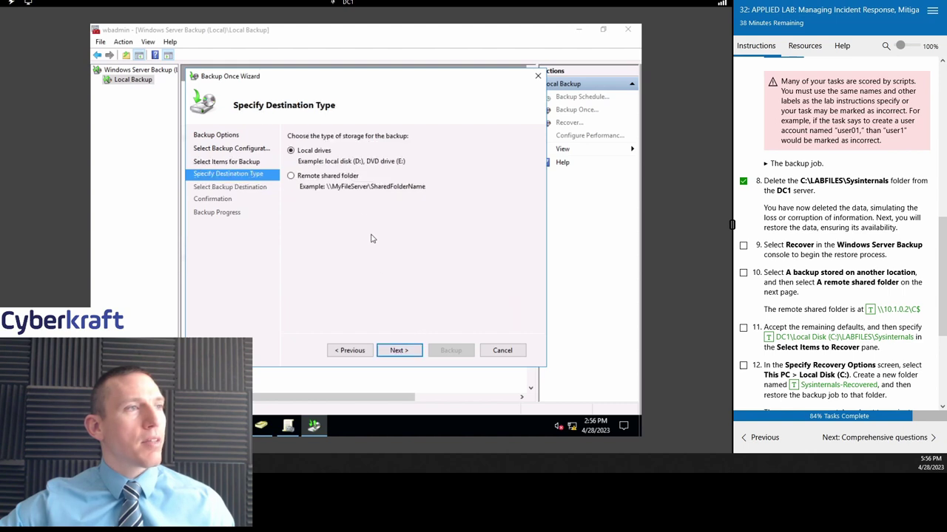
pyautogui.click(301, 178)
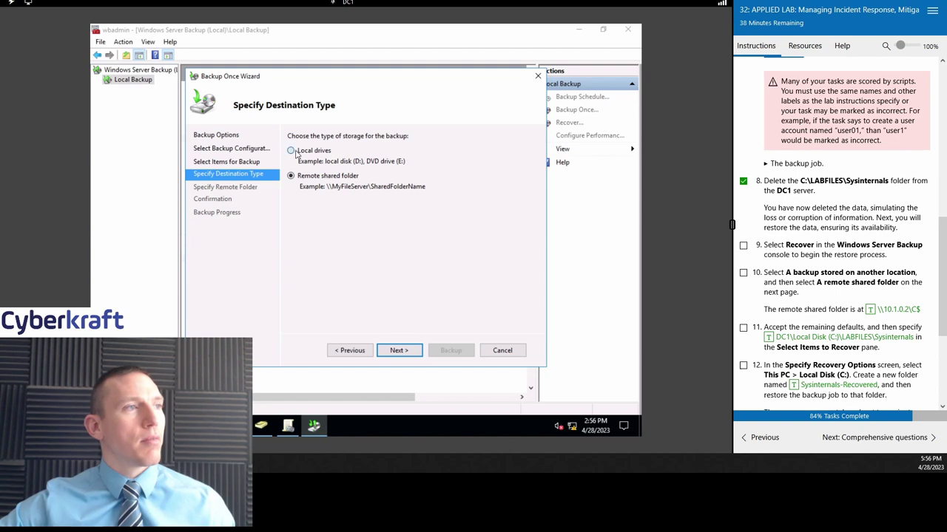
pyautogui.click(296, 153)
pyautogui.click(398, 350)
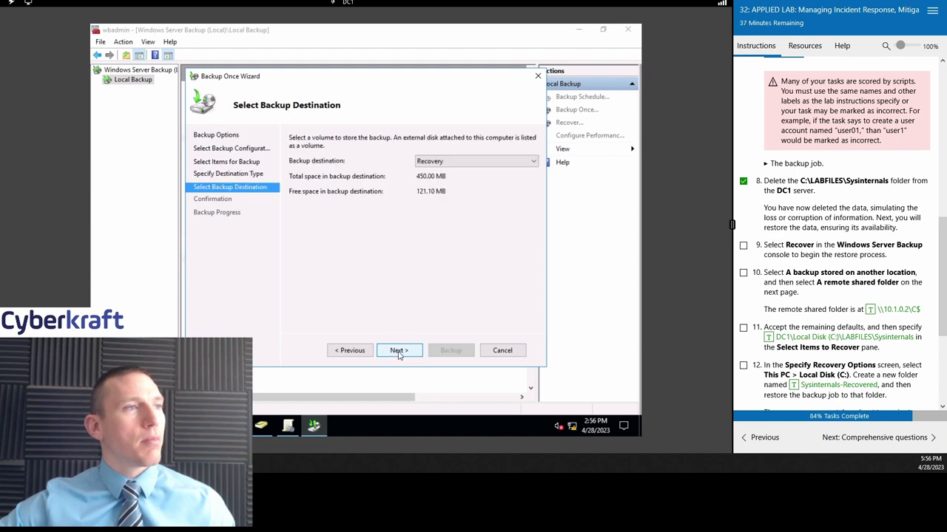
pyautogui.click(398, 351)
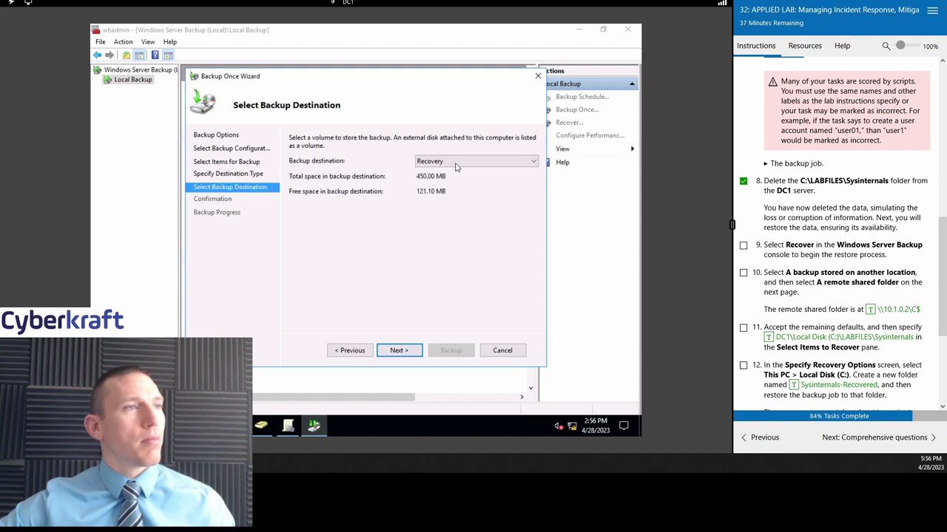
pyautogui.click(350, 351)
pyautogui.click(296, 176)
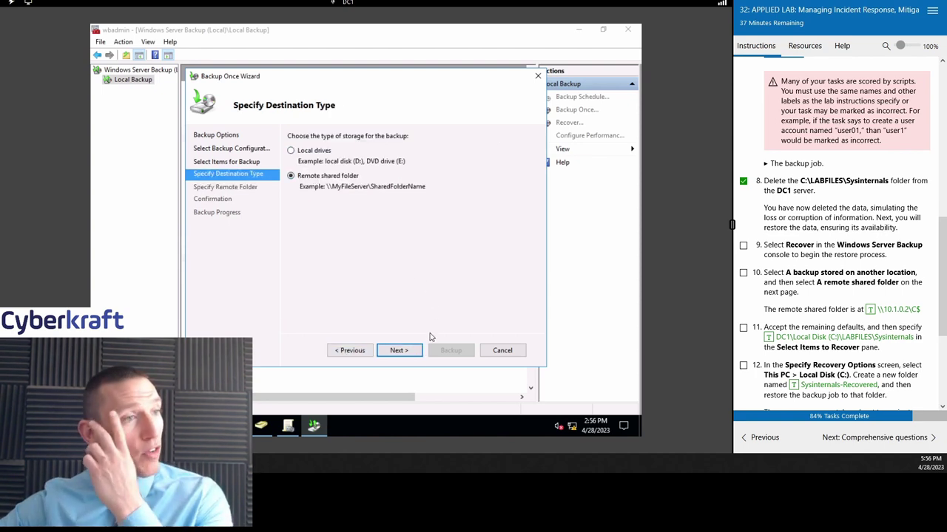
pyautogui.click(405, 351)
# Enter \\10.1.0.2\C$ as the location, then step back to the backup items page.
pyautogui.scroll(4, 808, 204)
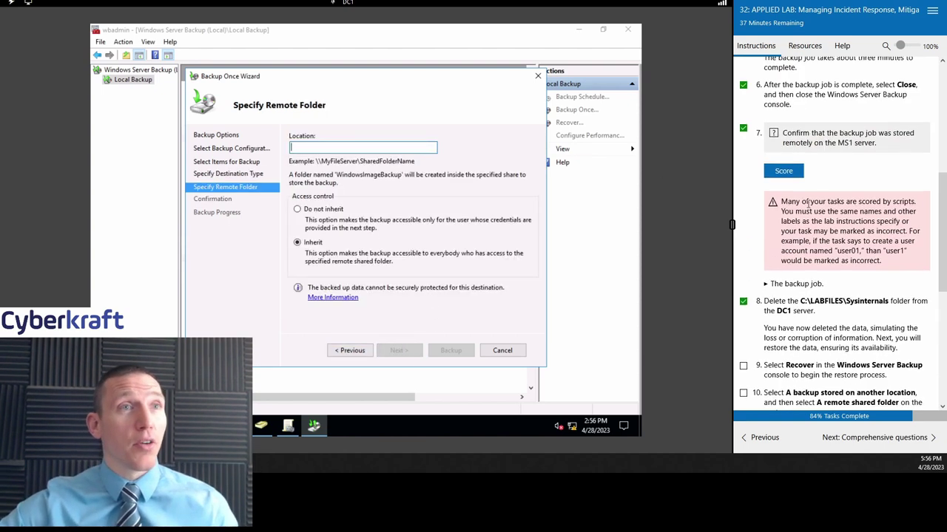
pyautogui.scroll(1, 808, 205)
pyautogui.click(812, 198)
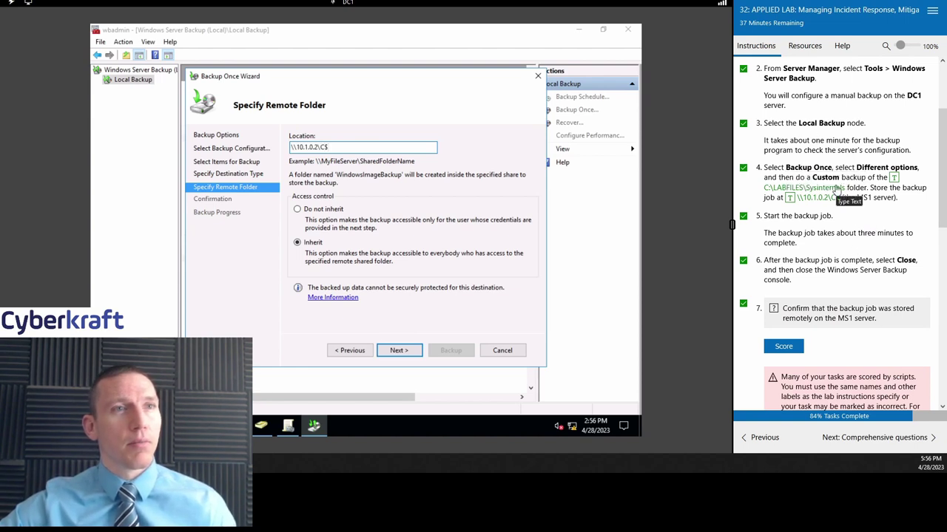
pyautogui.click(352, 350)
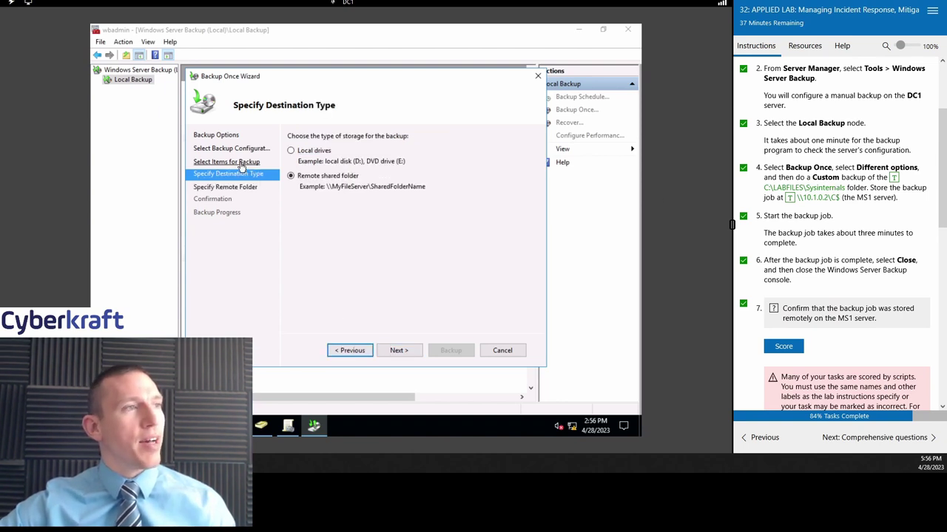
pyautogui.click(344, 350)
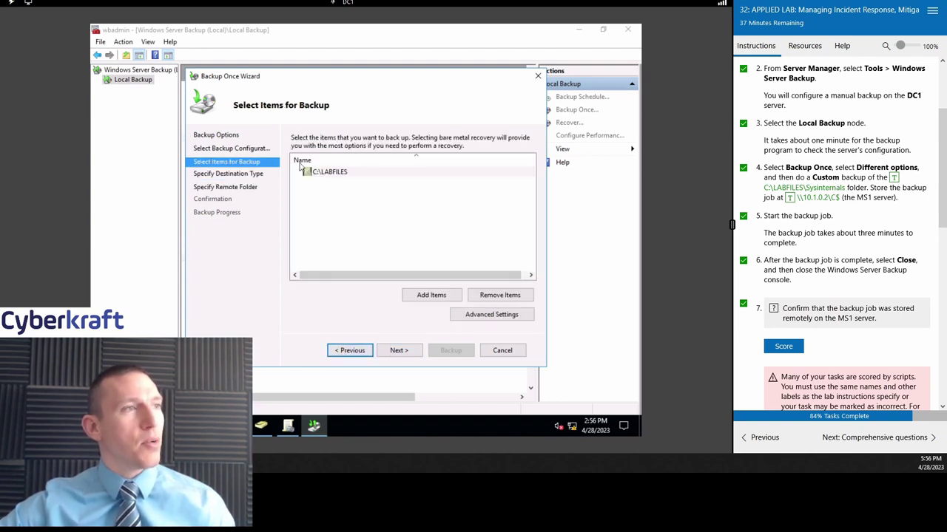
# Remove C:\LABFILES from the backup items and glance at the advanced settings.
pyautogui.click(500, 295)
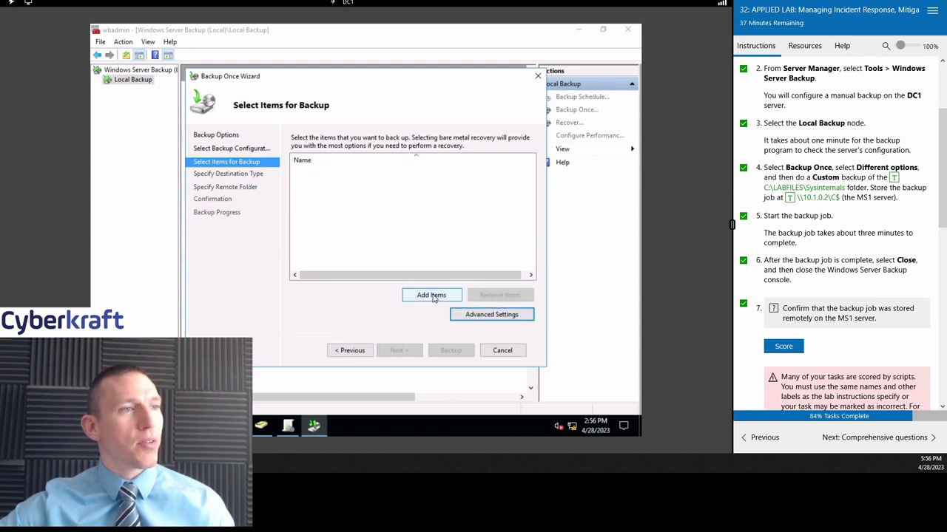
pyautogui.click(431, 295)
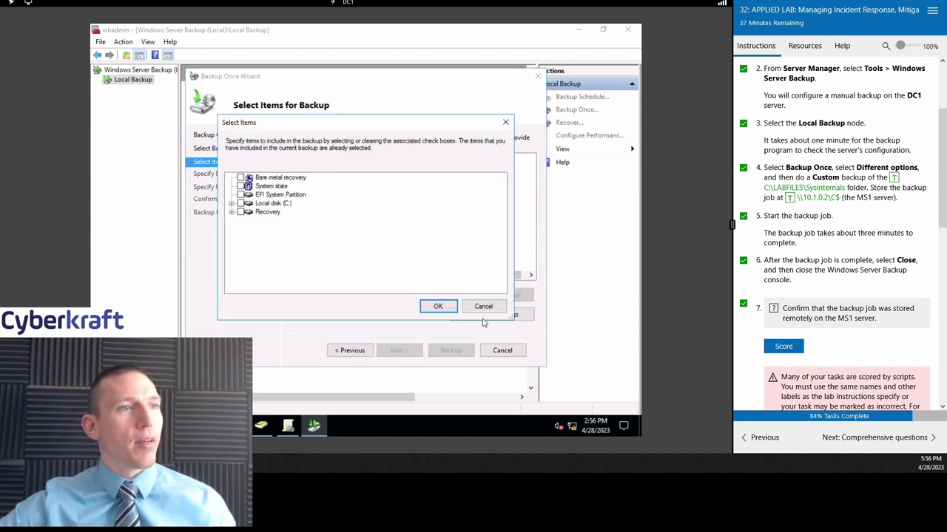
pyautogui.click(491, 306)
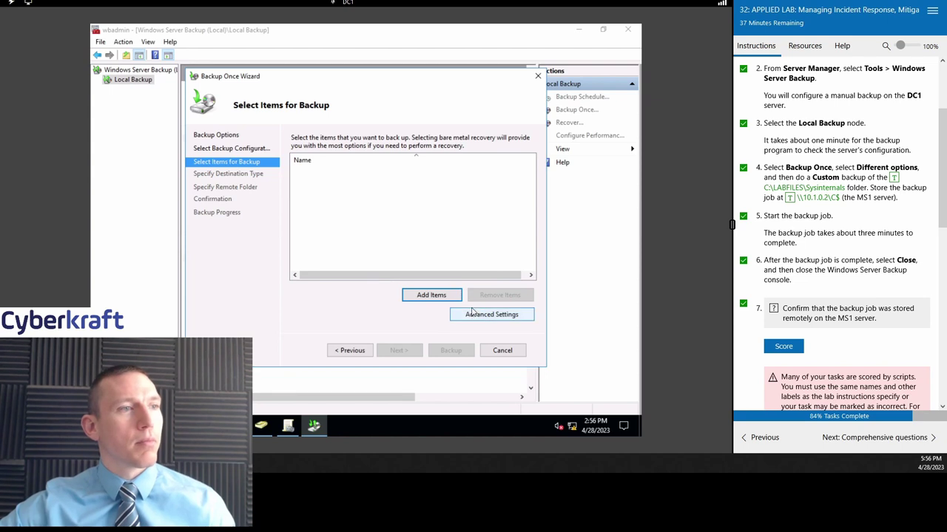
pyautogui.click(474, 315)
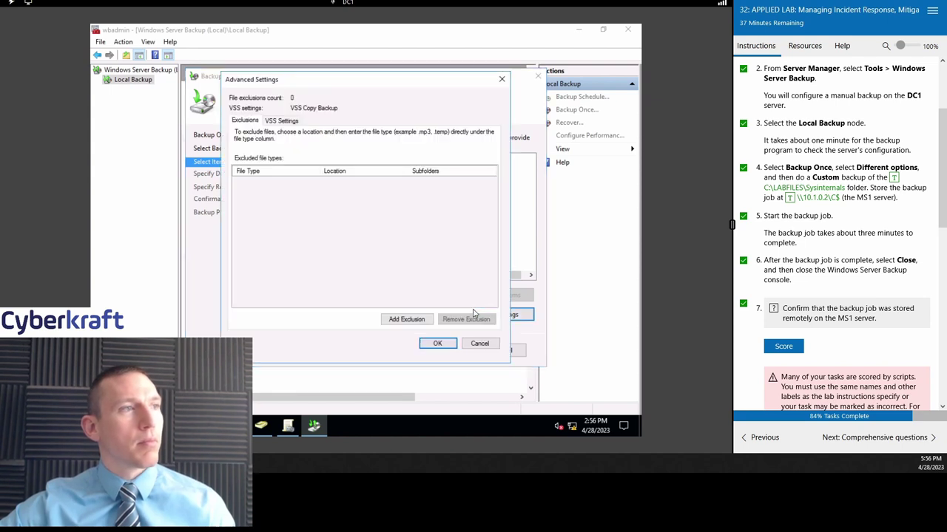
pyautogui.click(502, 79)
# Select C:\LABFILES\Sysinternals as the backup item and continue.
pyautogui.click(421, 294)
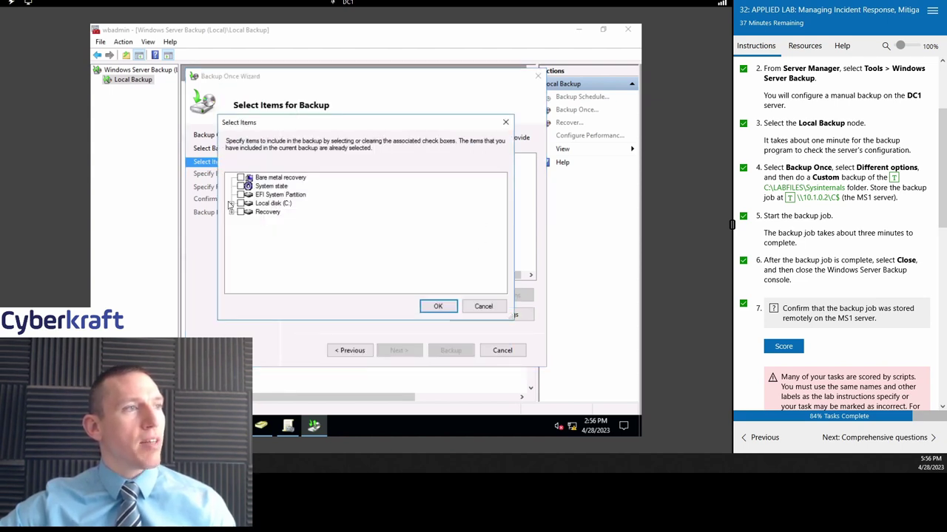
pyautogui.click(230, 203)
pyautogui.click(241, 204)
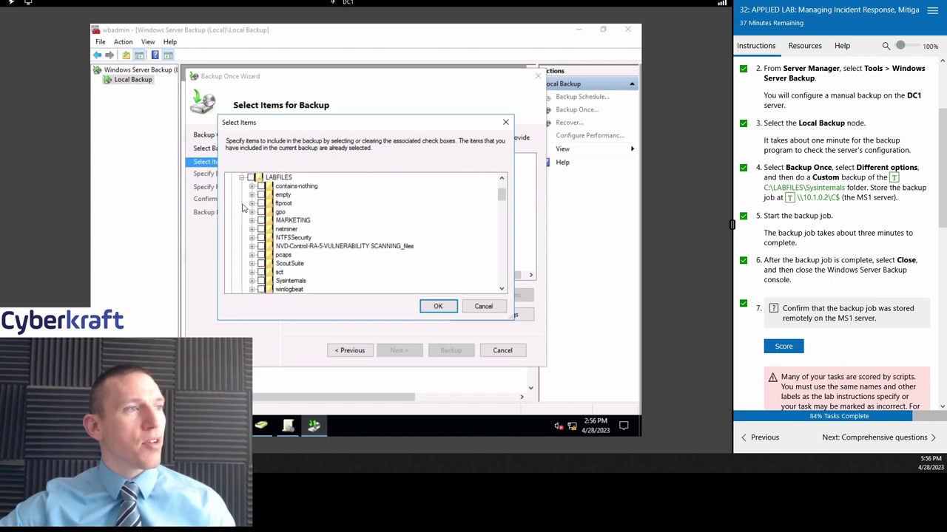
pyautogui.scroll(-5, 323, 242)
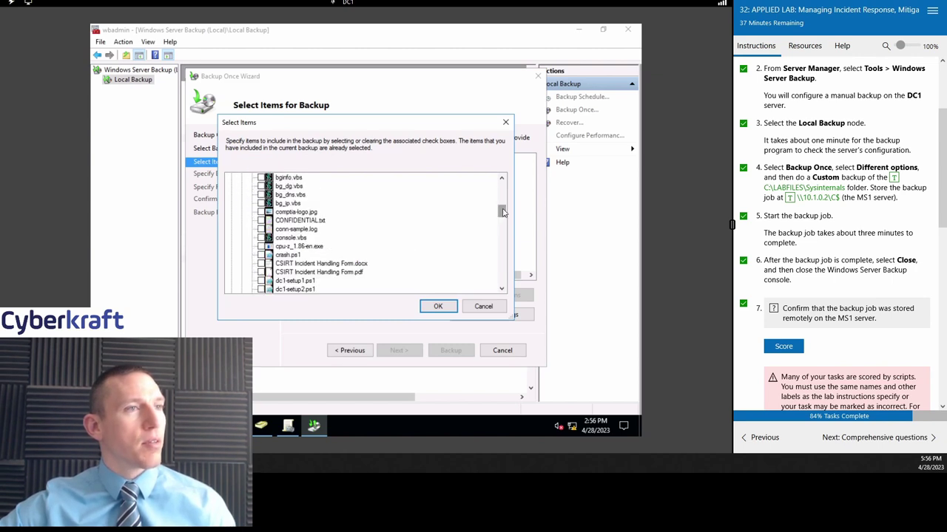
pyautogui.scroll(4, 283, 236)
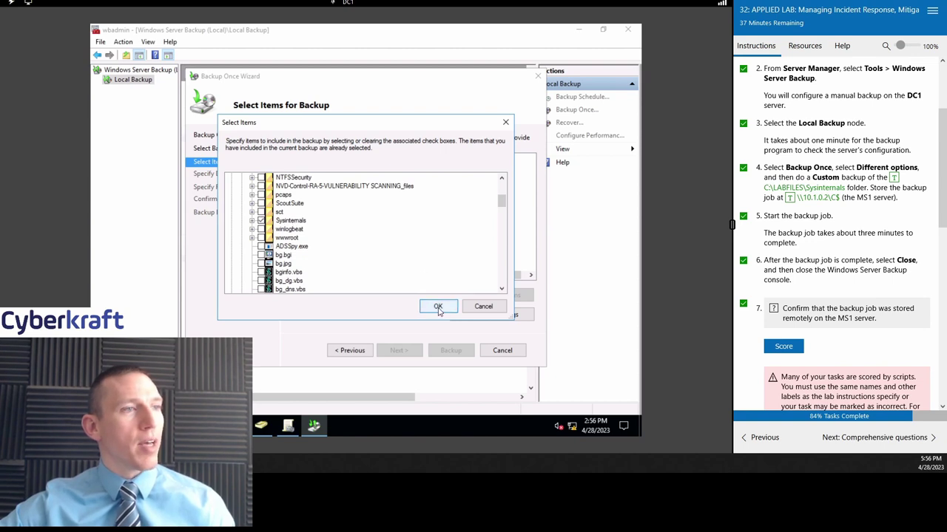
pyautogui.click(438, 307)
pyautogui.click(403, 351)
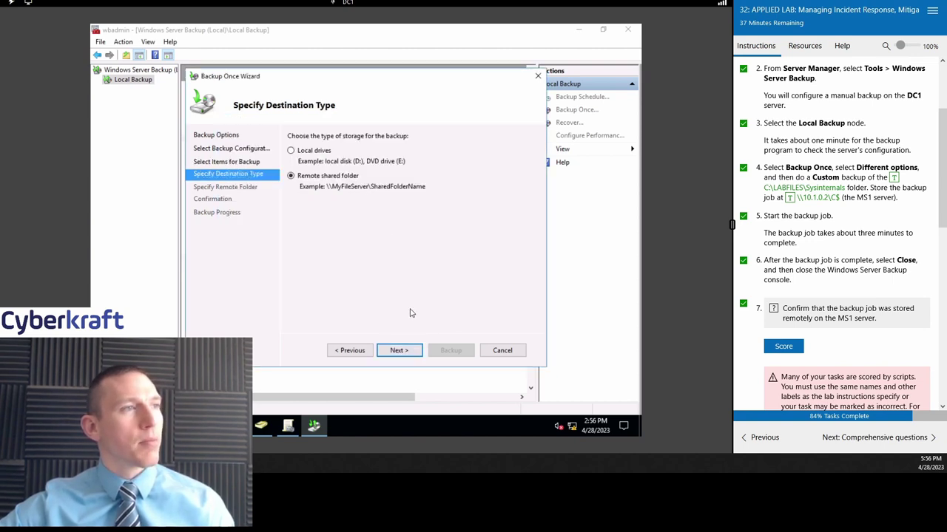
# Back up Sysinternals to \\10.1.0.2\C$, agreeing to overwrite the existing backup.
pyautogui.click(397, 350)
pyautogui.click(360, 148)
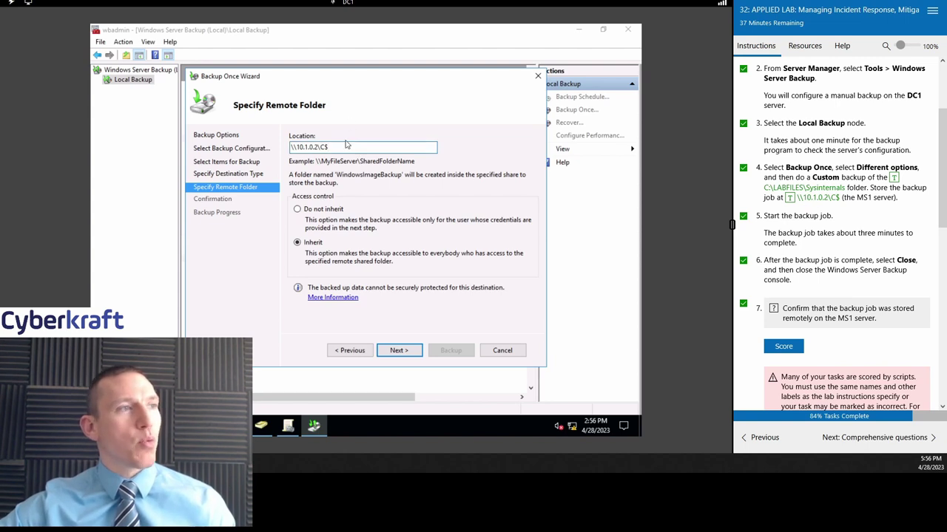
pyautogui.click(403, 352)
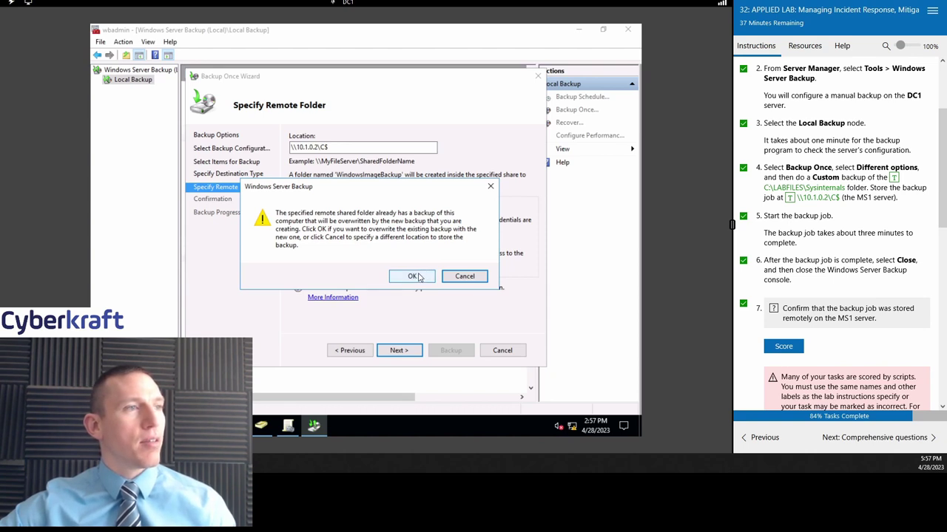
pyautogui.click(413, 276)
pyautogui.click(451, 350)
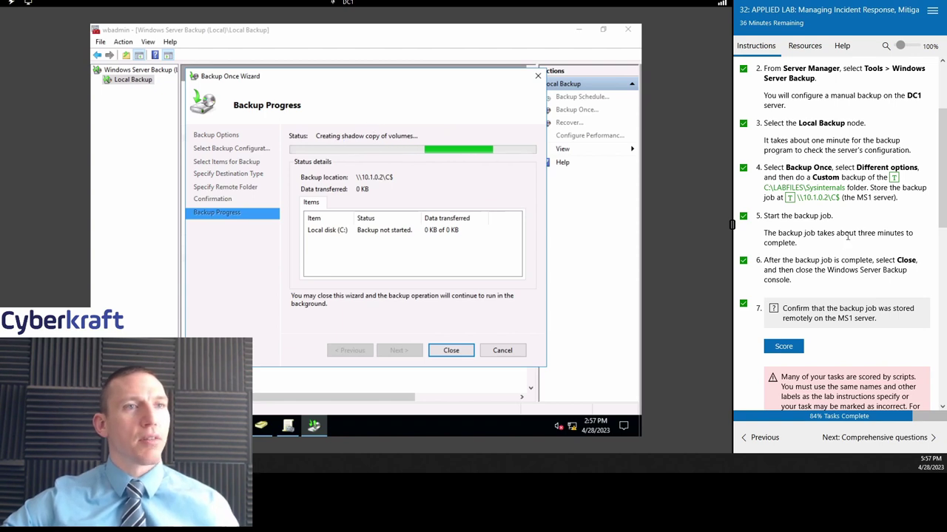
# Scroll through the lab instructions and bring up the Resources list of lab machines.
pyautogui.scroll(-3, 851, 240)
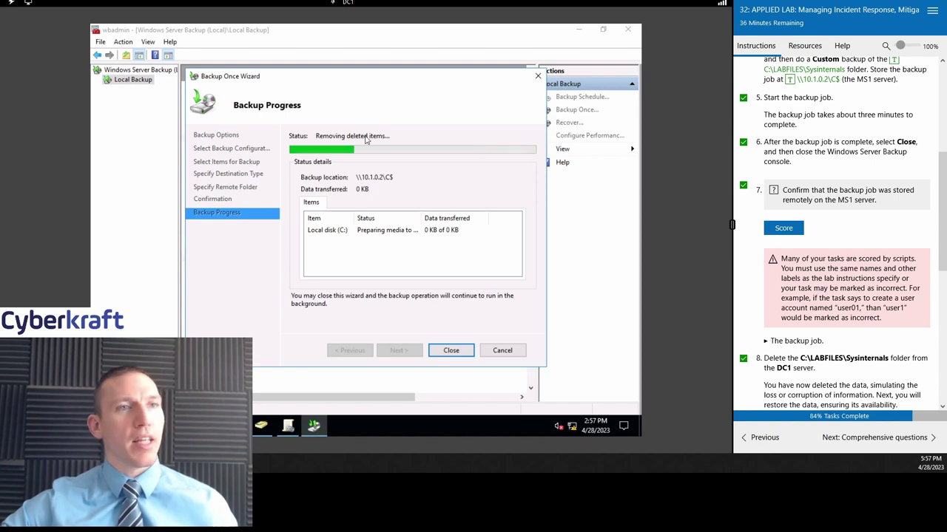
pyautogui.scroll(-2, 879, 227)
pyautogui.scroll(-2, 878, 222)
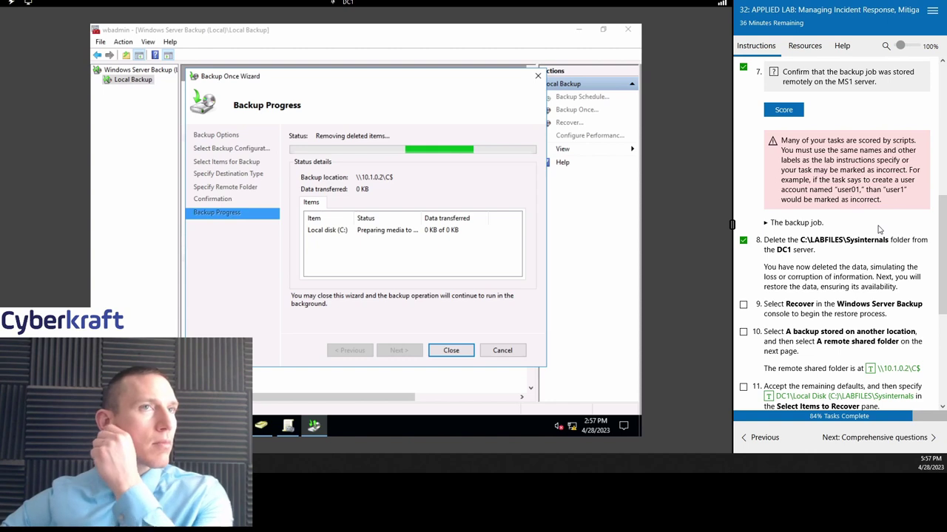
pyautogui.scroll(4, 879, 229)
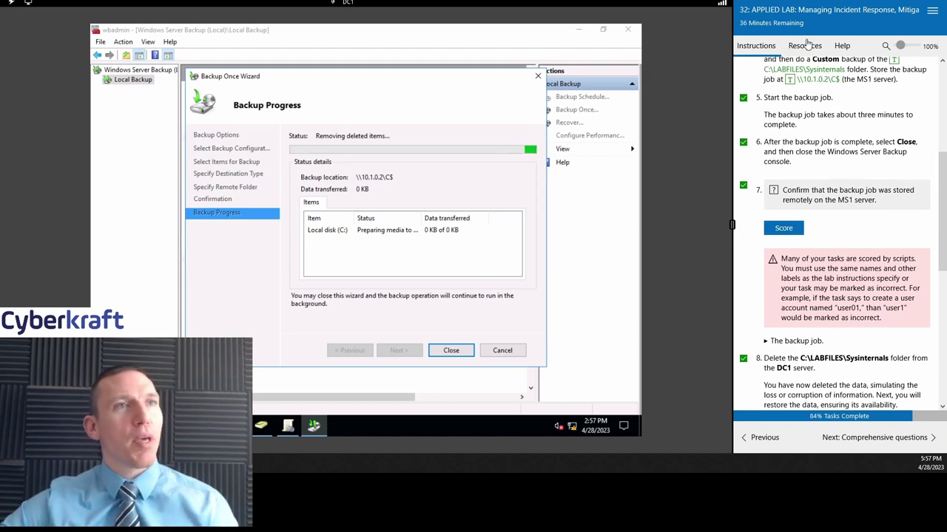
pyautogui.click(805, 45)
# On MS1, browse to C:\WindowsImageBackup\DC1 to confirm the new backup folder, then return to DC1.
pyautogui.click(823, 238)
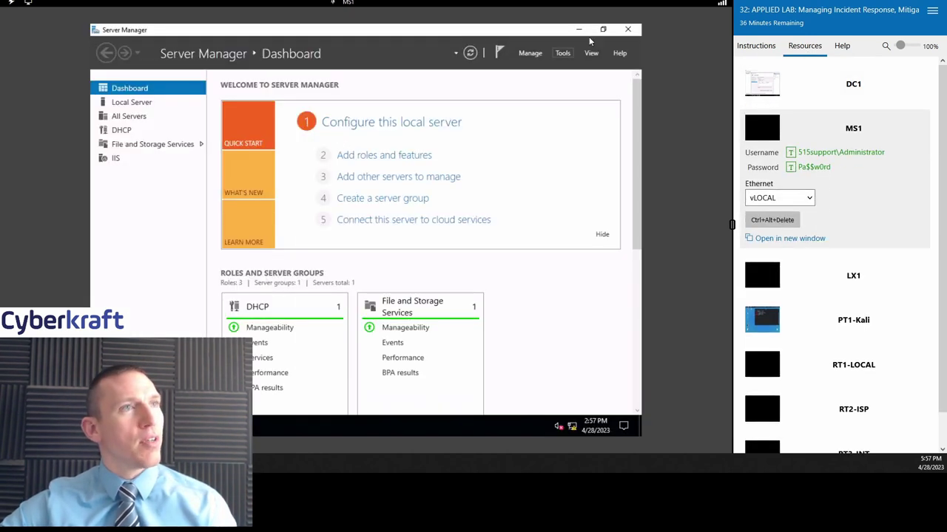
pyautogui.click(578, 30)
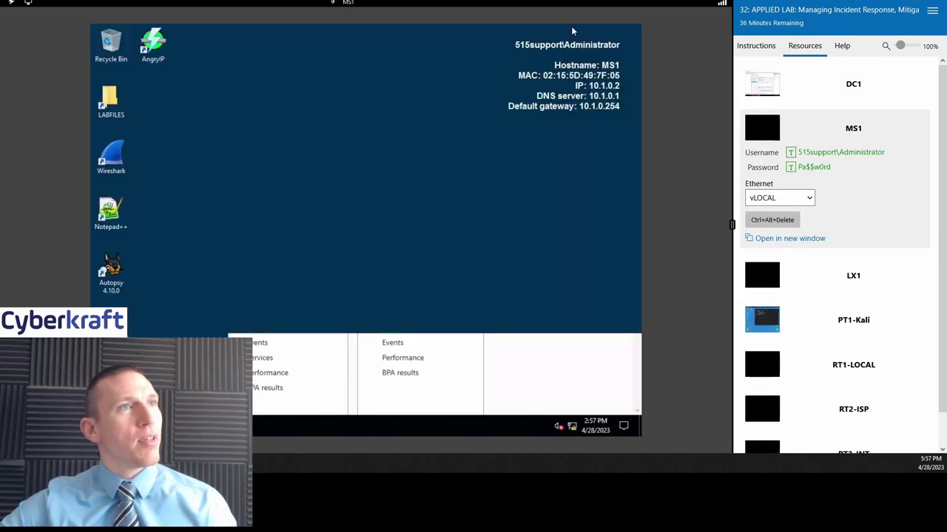
pyautogui.doubleClick(110, 100)
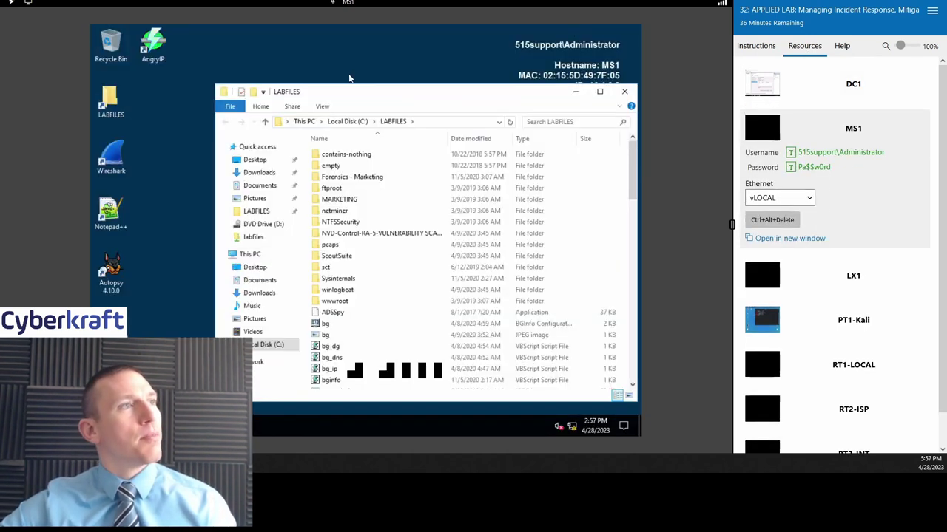
pyautogui.click(347, 121)
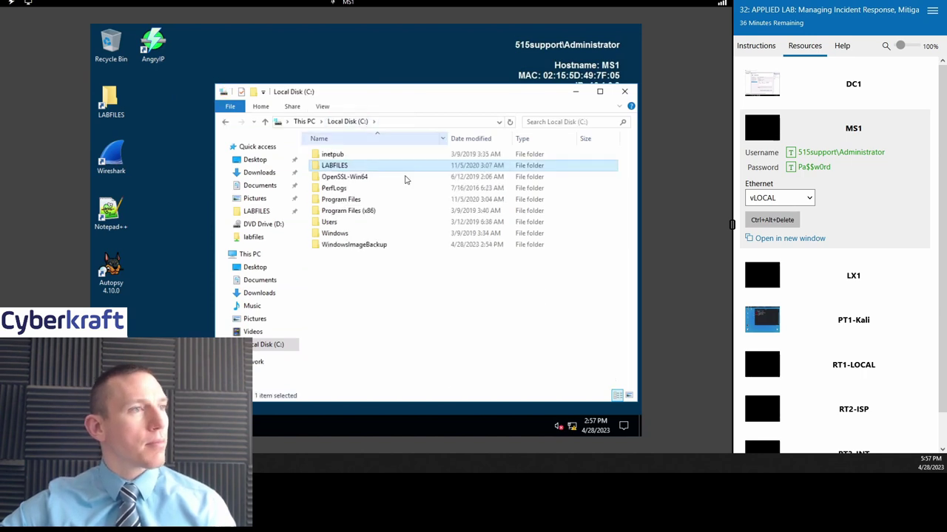
pyautogui.click(381, 281)
pyautogui.doubleClick(363, 245)
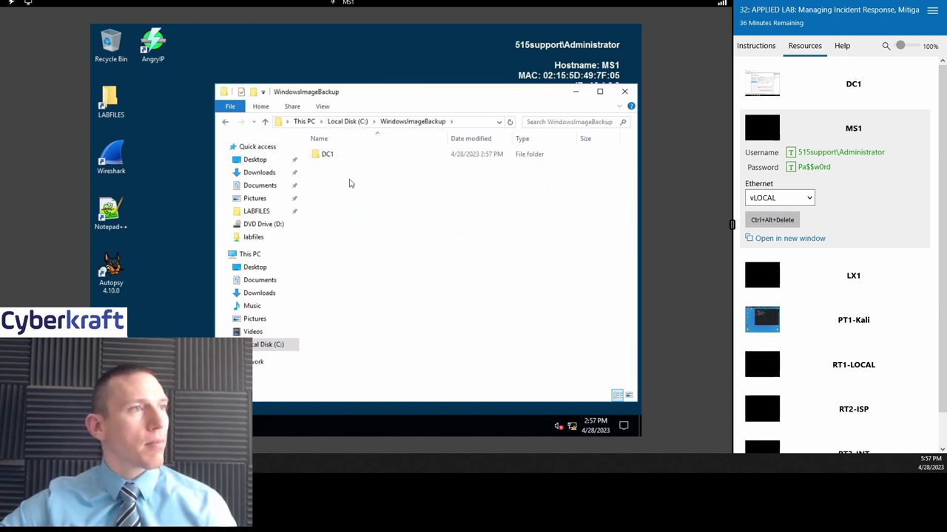
pyautogui.doubleClick(334, 157)
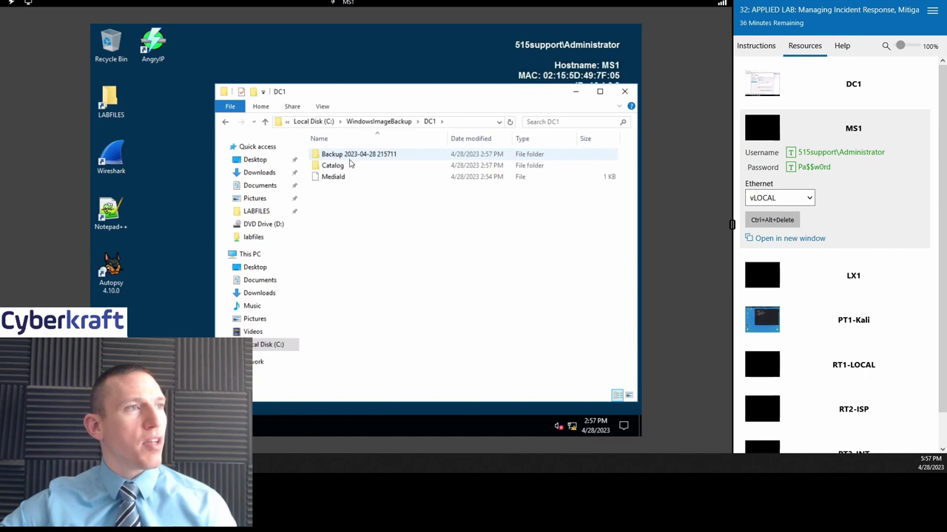
pyautogui.click(362, 121)
pyautogui.click(345, 123)
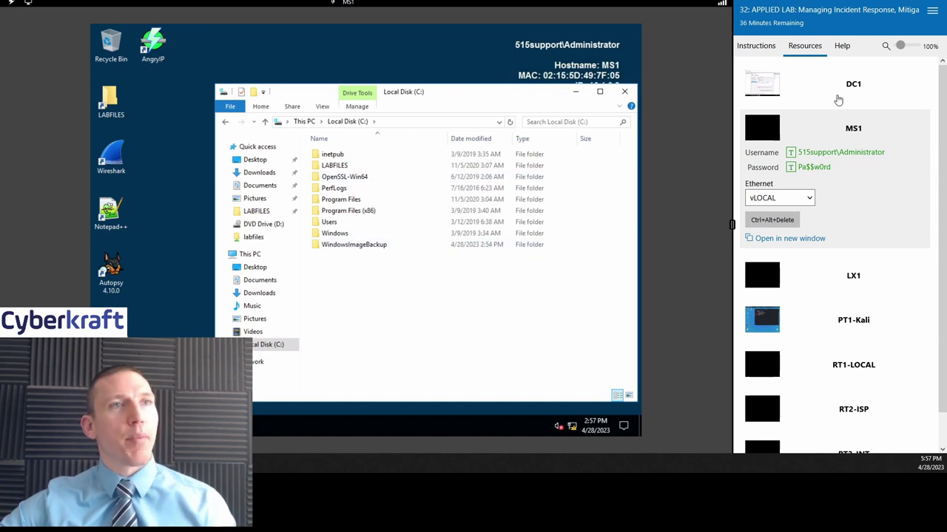
pyautogui.click(843, 92)
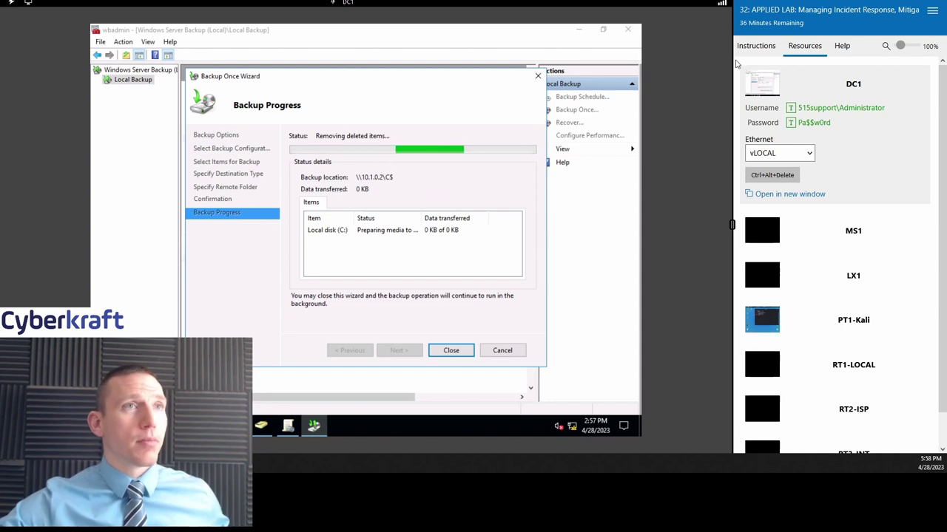
# Bring the Instructions back and read through restore steps 9 to 15.
pyautogui.click(756, 46)
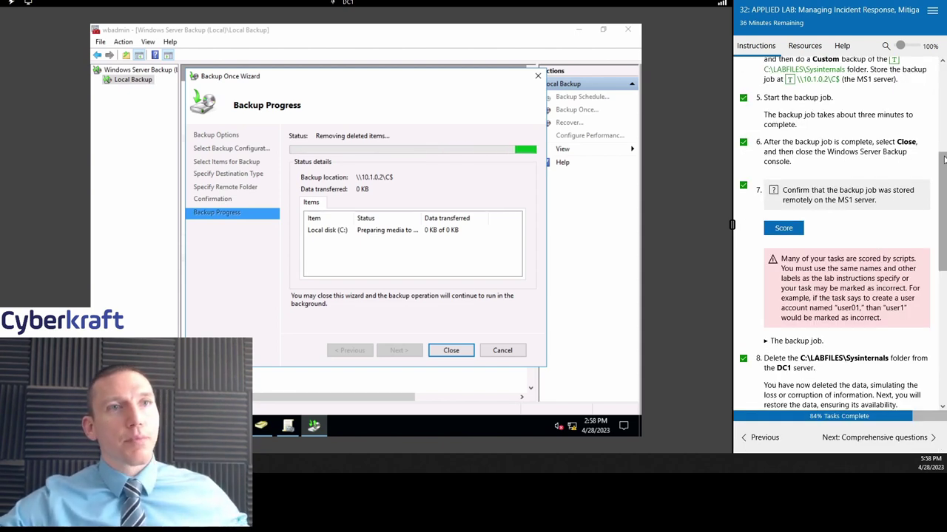
pyautogui.moveTo(941, 164); pyautogui.dragTo(941, 191)
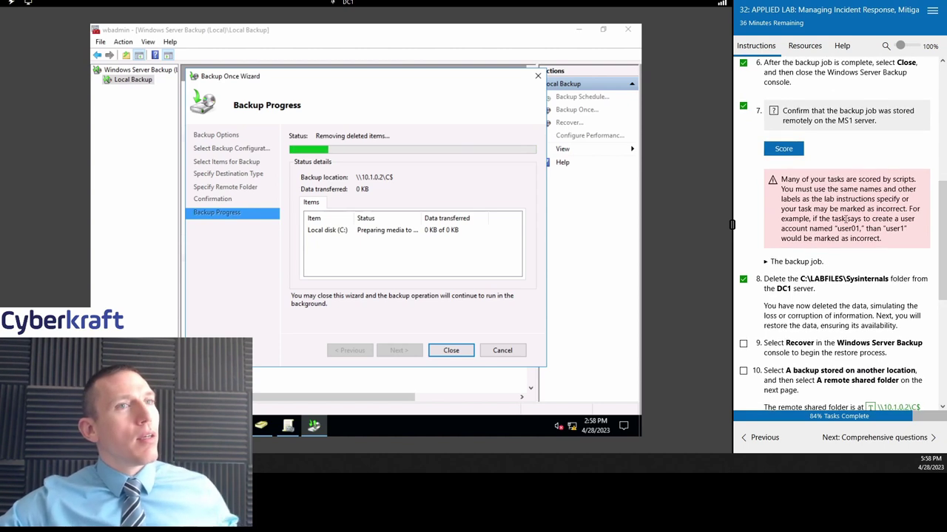
pyautogui.scroll(-3, 858, 216)
pyautogui.scroll(-4, 858, 216)
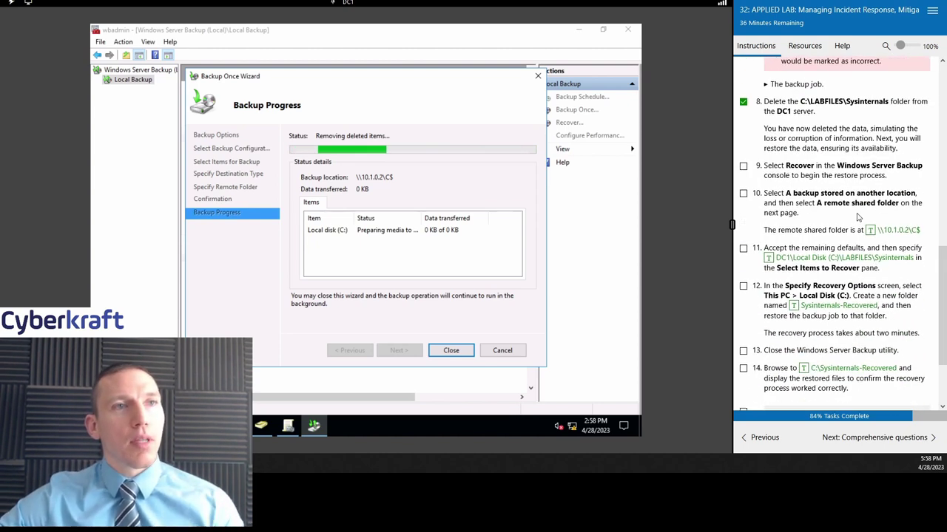
pyautogui.scroll(1, 860, 155)
pyautogui.scroll(1, 860, 155)
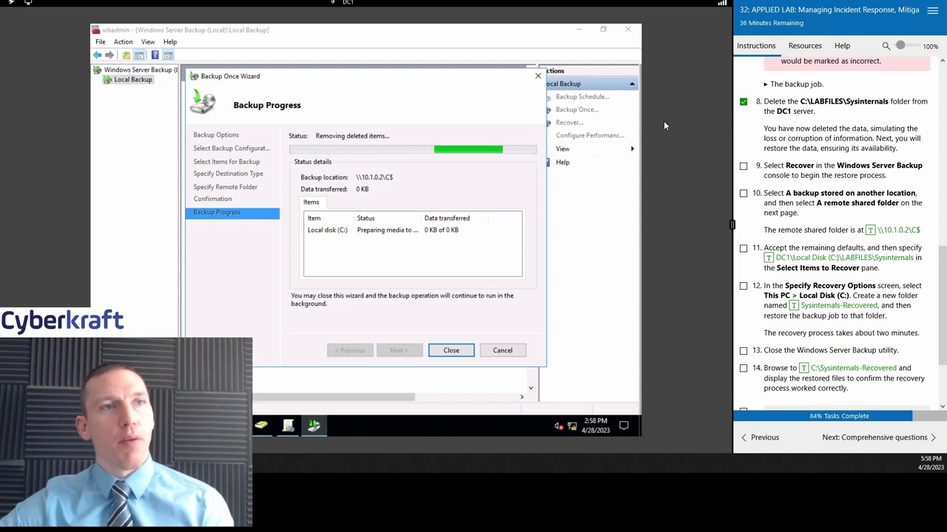
pyautogui.scroll(-2, 827, 214)
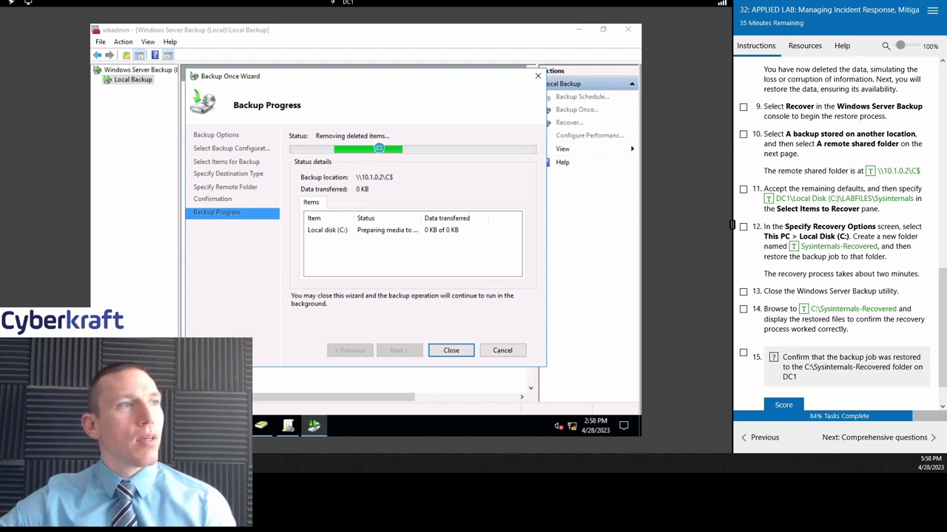
pyautogui.scroll(-1, 860, 213)
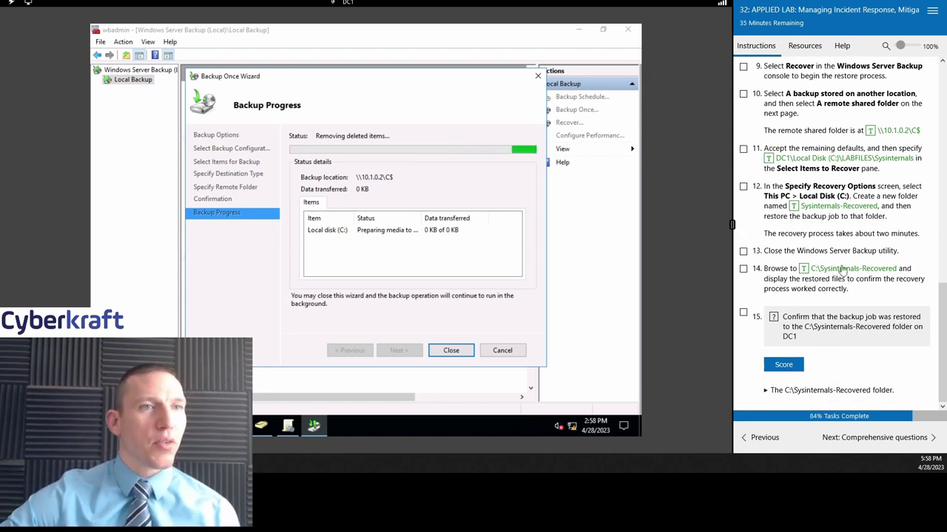
# Answer question 1 with 'To ensure there are no changes to the original data…', score it, and go back.
pyautogui.click(850, 439)
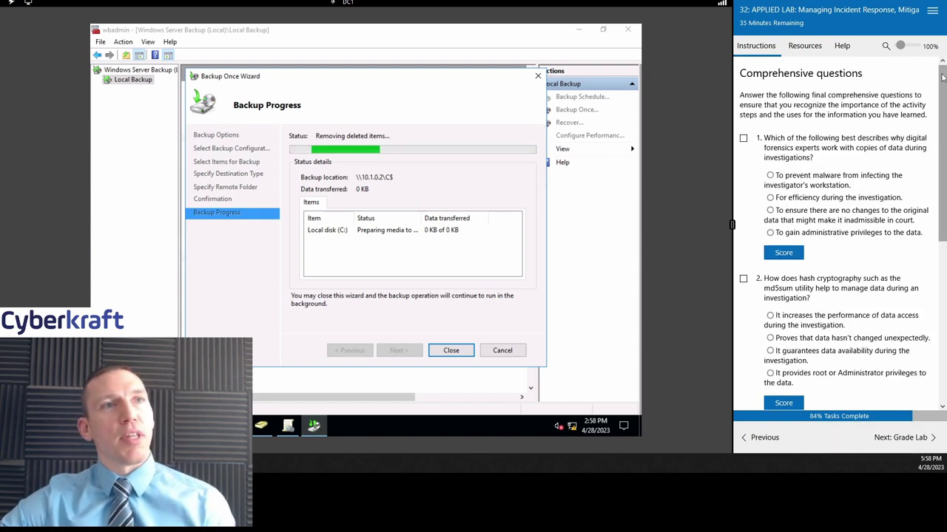
pyautogui.moveTo(943, 78); pyautogui.dragTo(943, 90)
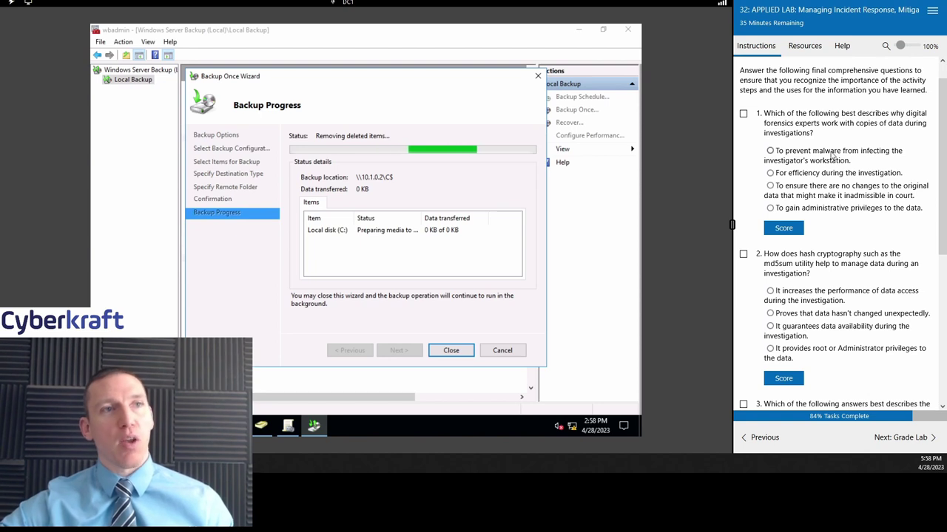
pyautogui.scroll(-2, 846, 193)
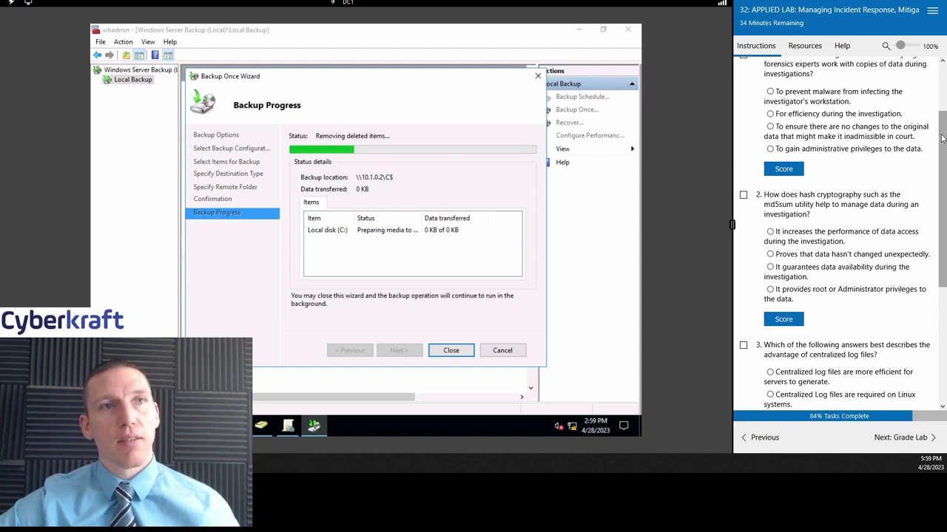
pyautogui.moveTo(942, 136); pyautogui.dragTo(937, 97)
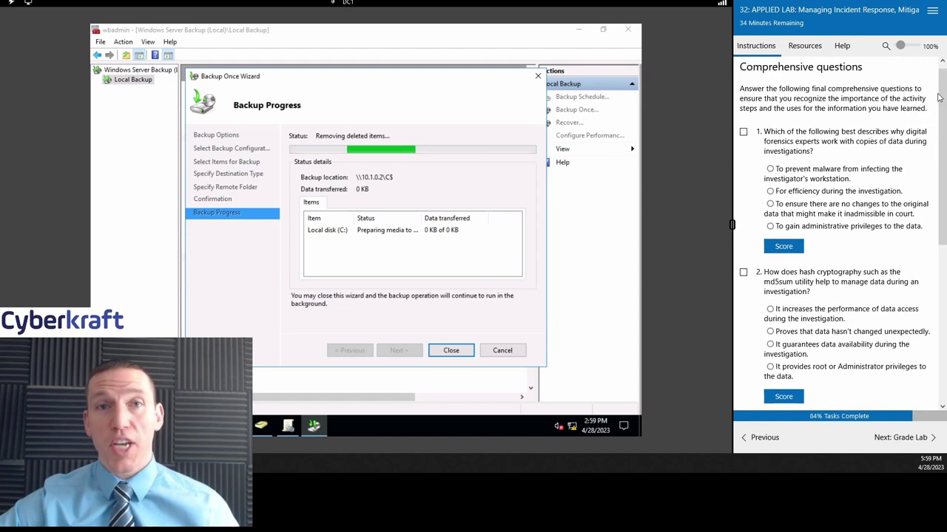
pyautogui.click(743, 131)
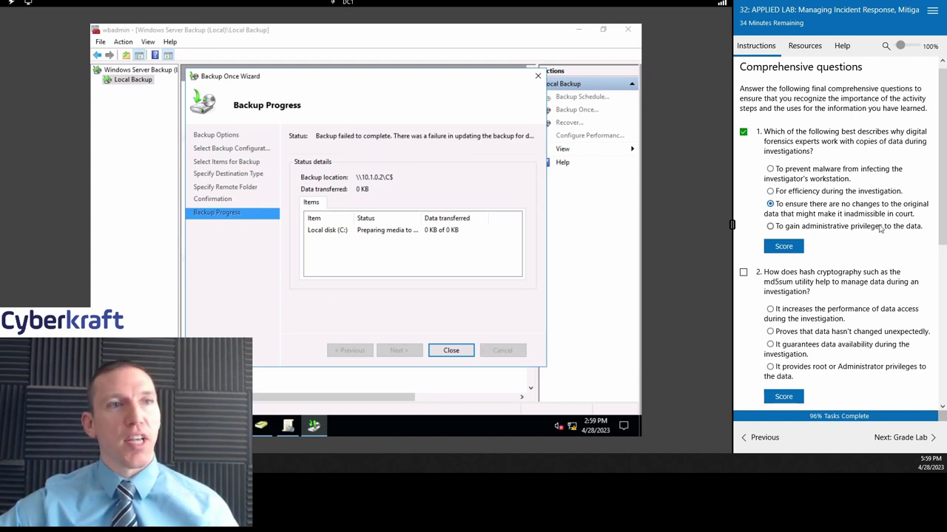
pyautogui.moveTo(941, 148); pyautogui.dragTo(941, 180)
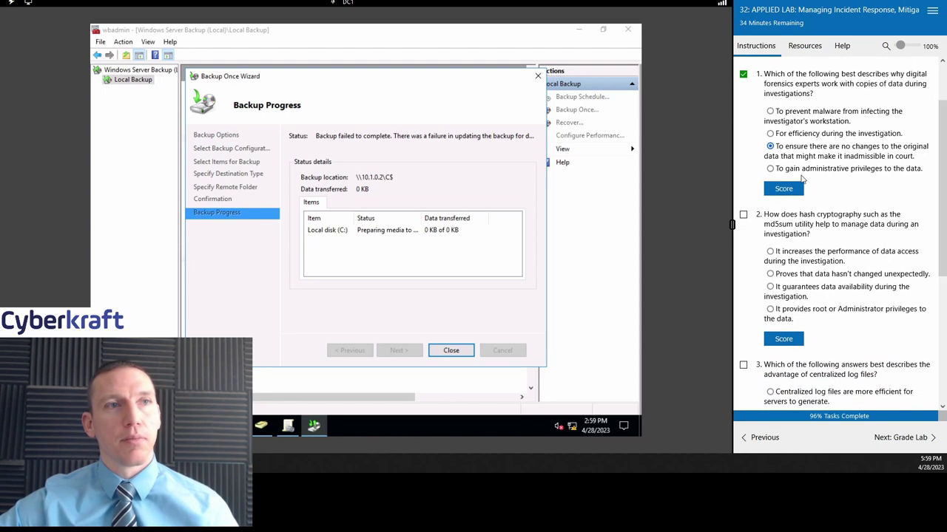
pyautogui.click(782, 186)
pyautogui.moveTo(940, 140); pyautogui.dragTo(942, 184)
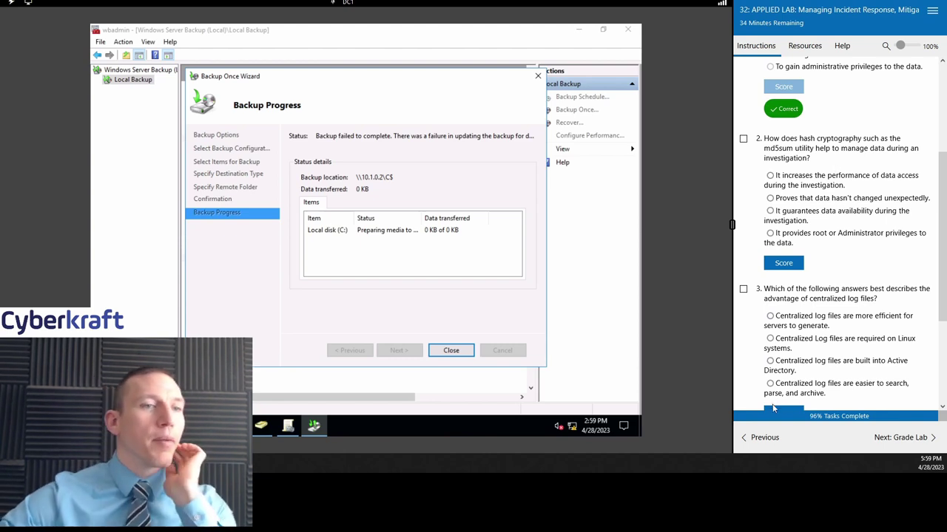
pyautogui.click(758, 437)
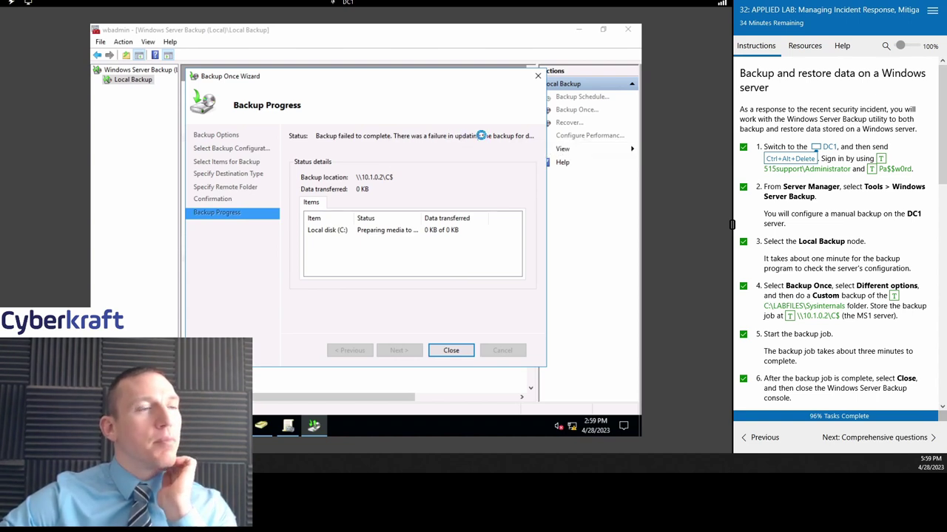
# Check the backup's error status and close the Backup Once Wizard.
pyautogui.moveTo(481, 136)
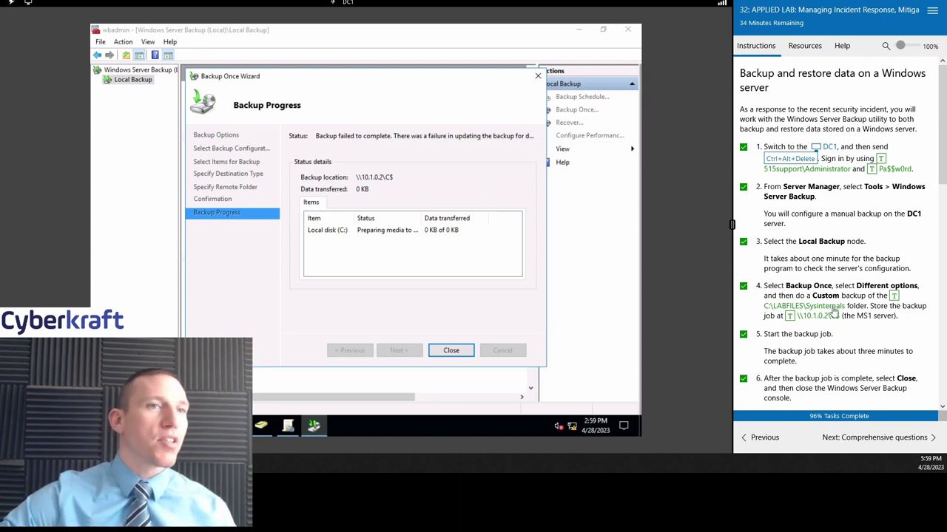
pyautogui.scroll(-3, 834, 291)
pyautogui.scroll(-2, 833, 290)
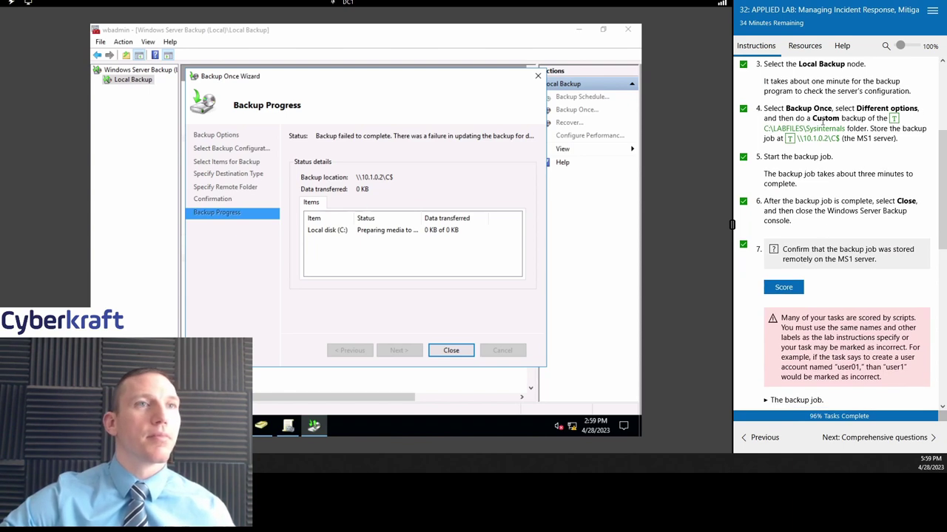
pyautogui.click(451, 351)
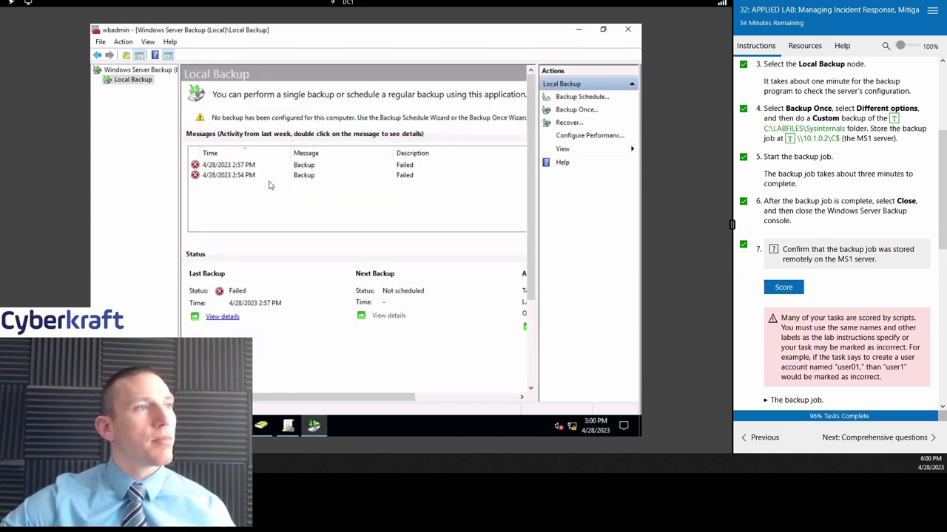
# Start a one-time backup on DC1 using different options with a custom configuration.
pyautogui.click(577, 110)
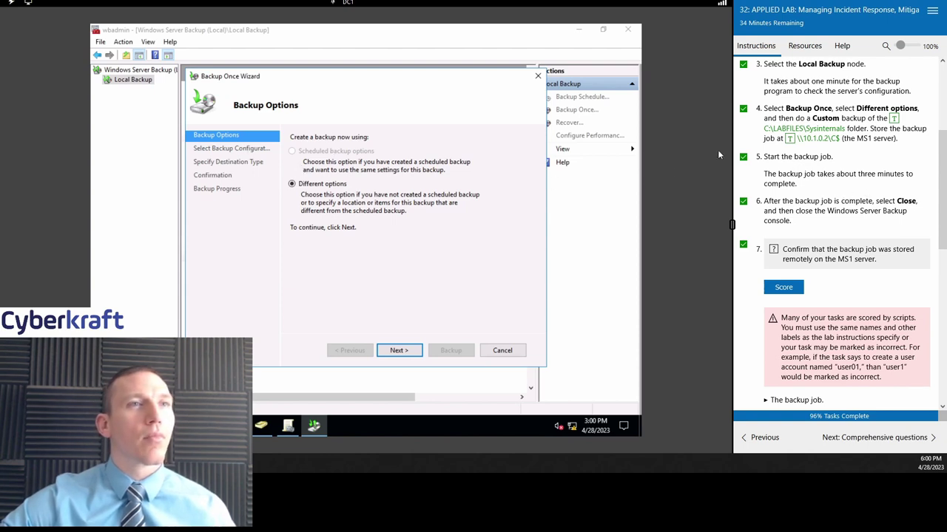
pyautogui.click(399, 350)
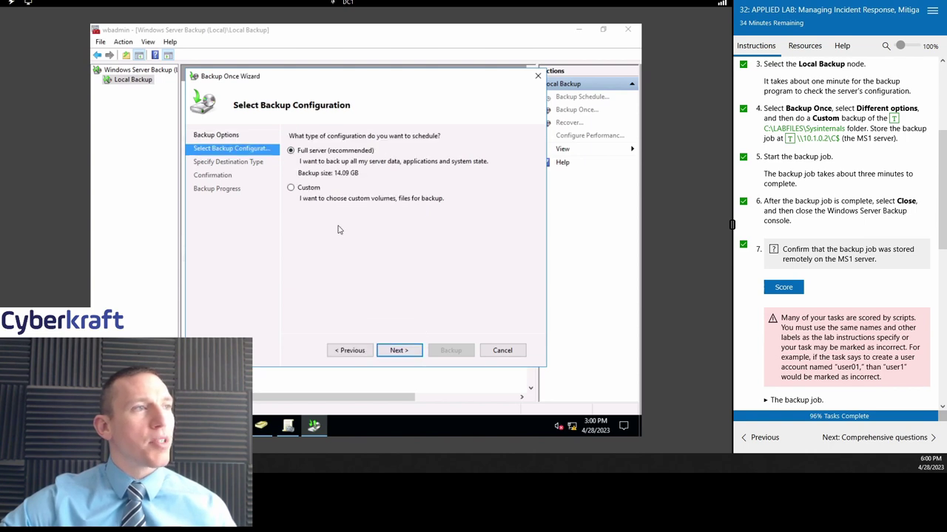
pyautogui.click(309, 193)
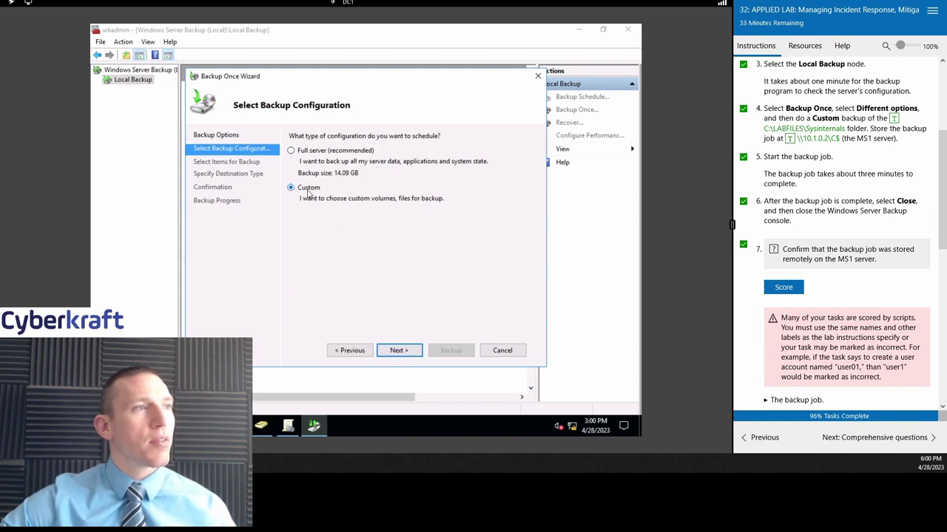
pyautogui.click(399, 351)
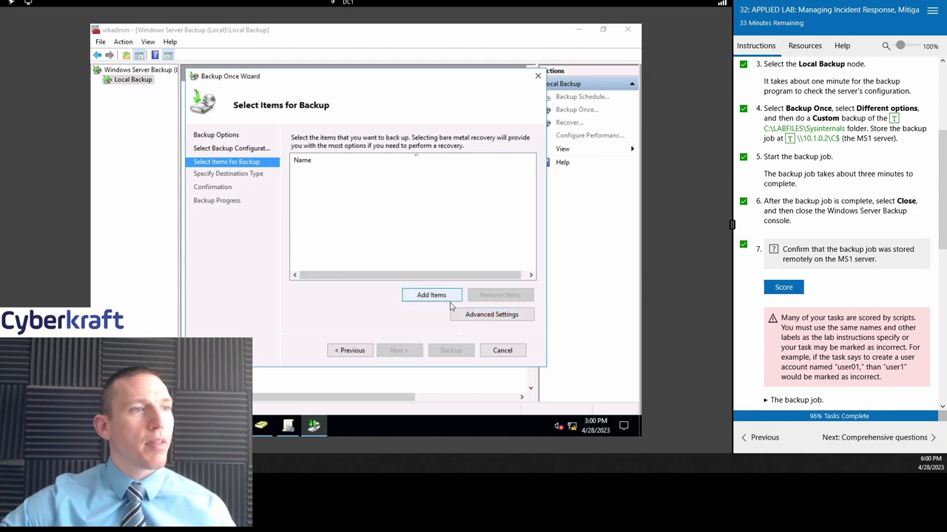
# Add C:\LABFILES\Sysinternals as the only item to back up.
pyautogui.click(433, 297)
pyautogui.click(231, 204)
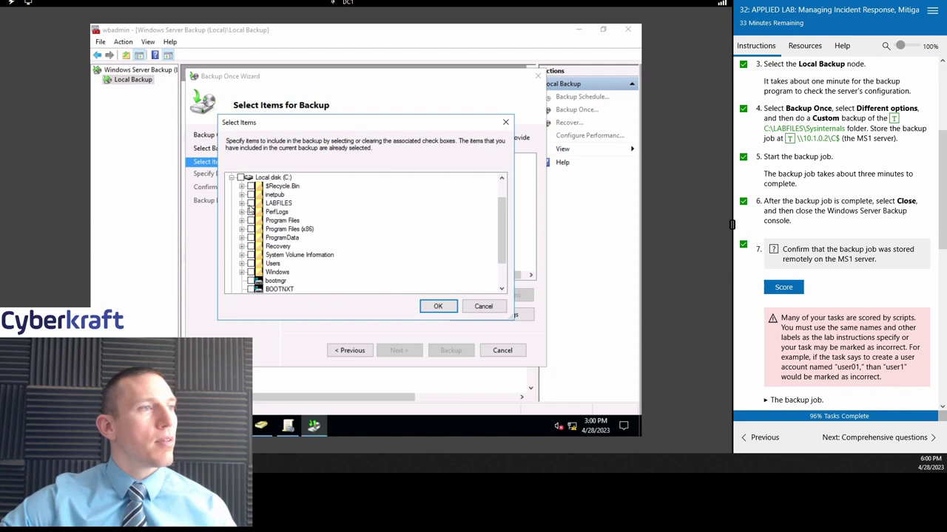
pyautogui.click(242, 203)
pyautogui.scroll(-5, 269, 263)
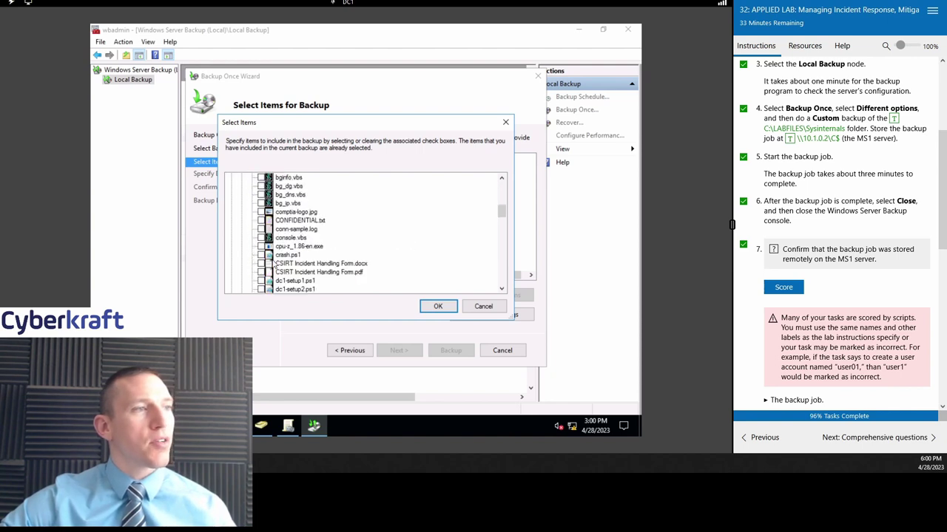
pyautogui.scroll(5, 298, 238)
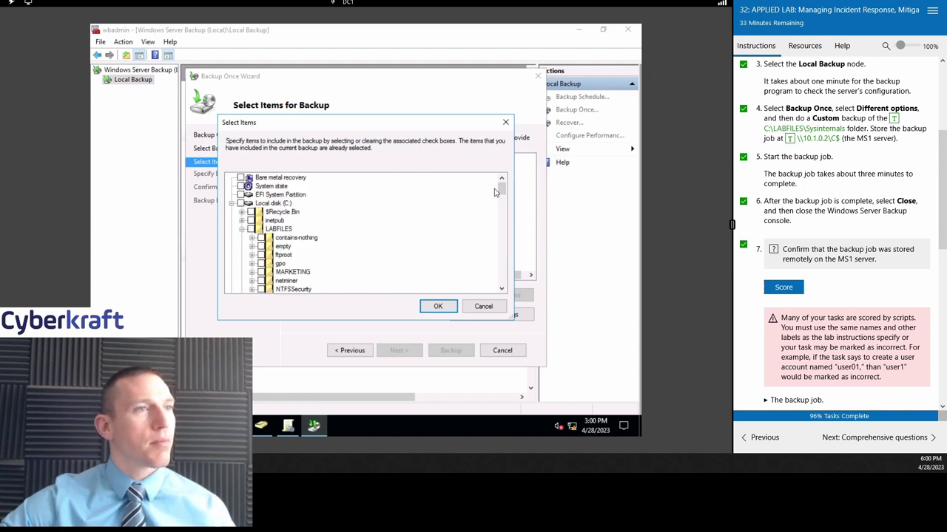
pyautogui.scroll(-5, 496, 192)
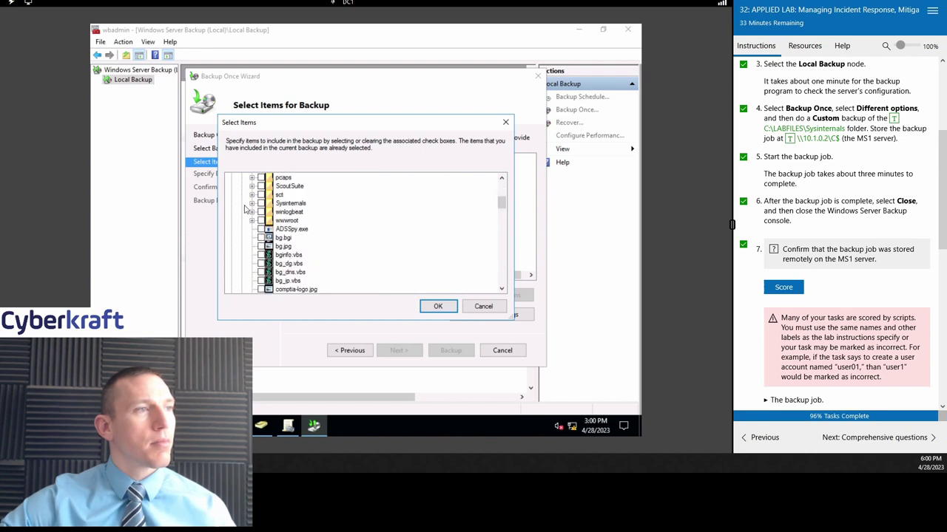
pyautogui.click(435, 306)
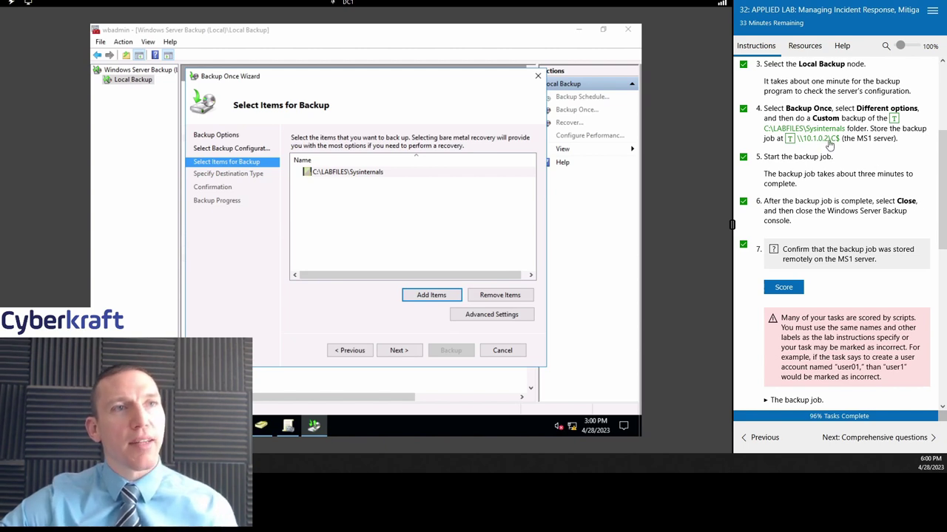
# Choose the remote shared folder \\10.1.0.2\C$ as the backup destination.
pyautogui.click(397, 350)
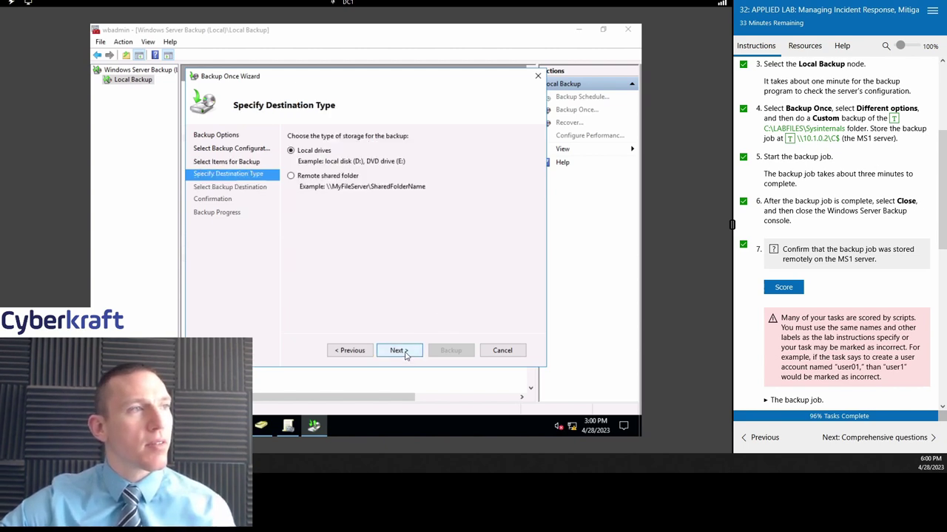
pyautogui.click(313, 178)
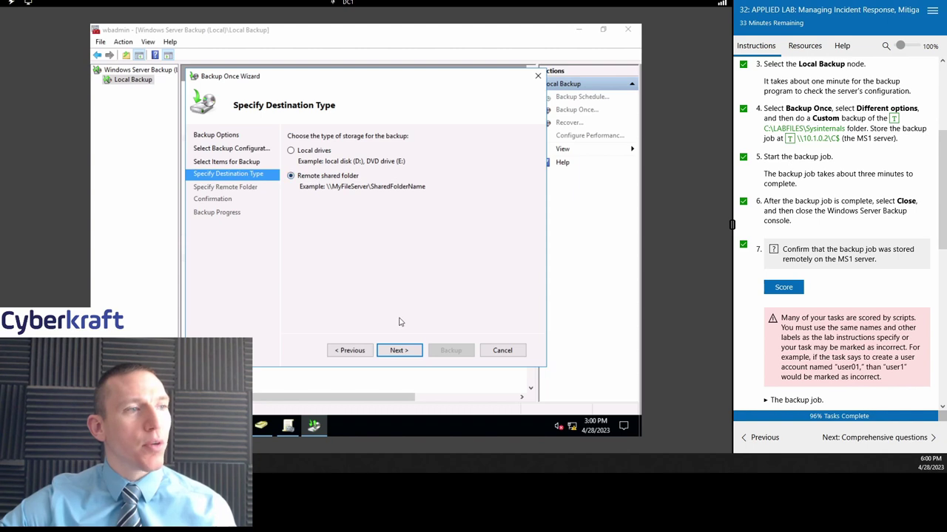
pyautogui.click(403, 354)
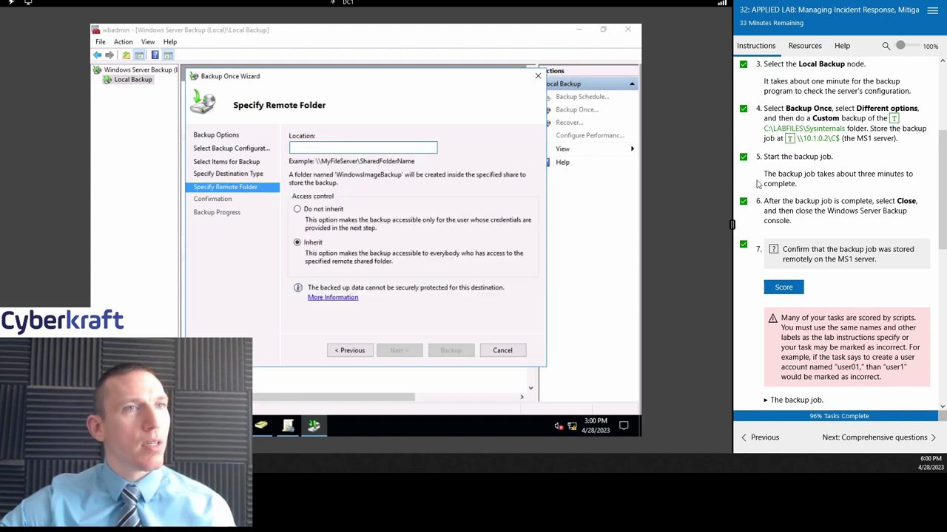
pyautogui.click(818, 139)
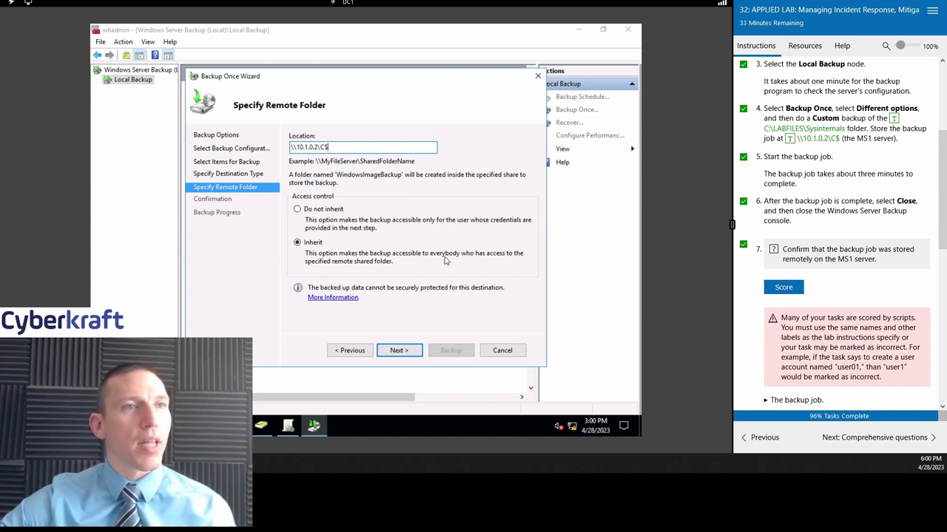
pyautogui.click(404, 349)
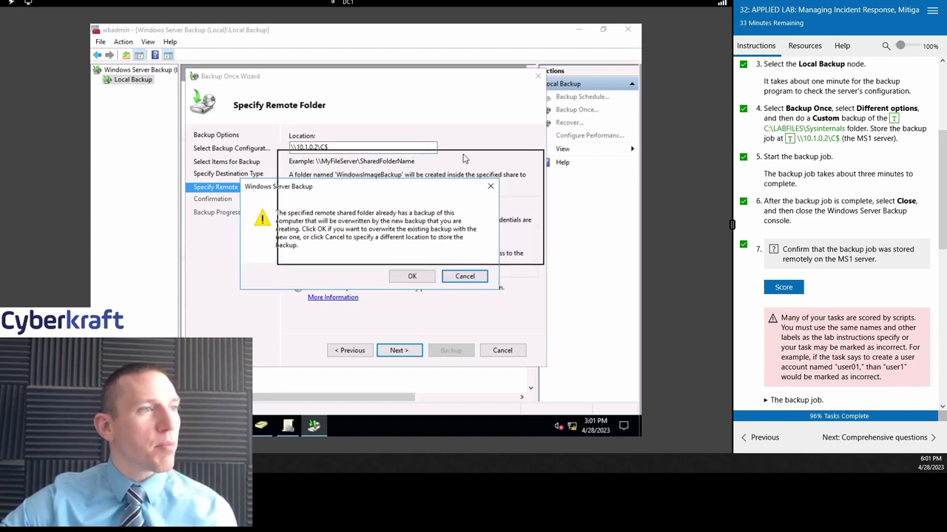
# Decline overwriting the existing backup stored on the share.
pyautogui.moveTo(427, 187); pyautogui.dragTo(474, 150)
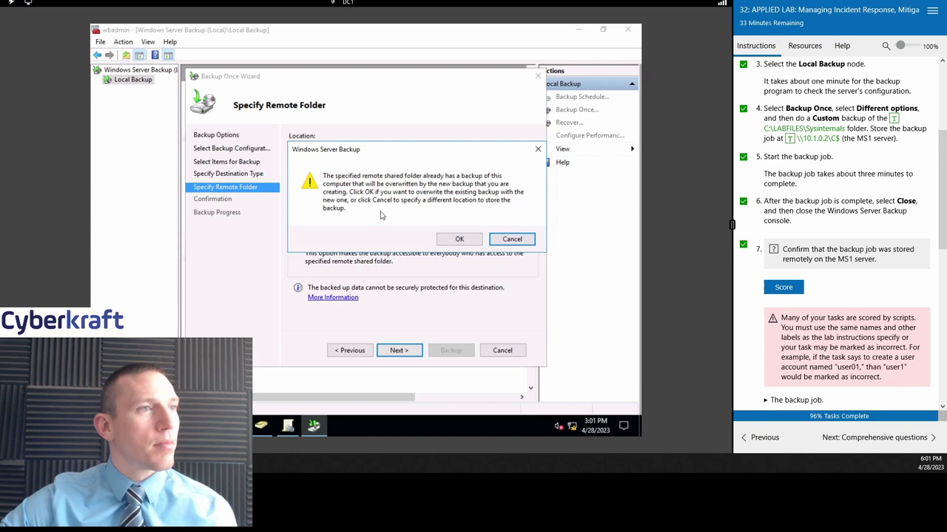
pyautogui.click(503, 237)
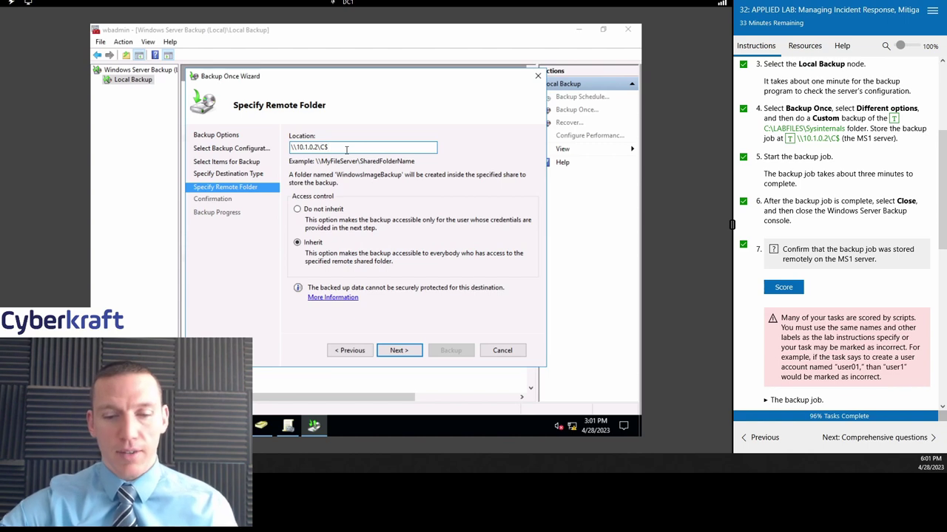
pyautogui.click(805, 46)
# On MS1, create a folder named Blue at the root of C:, then switch back to DC1.
pyautogui.click(831, 236)
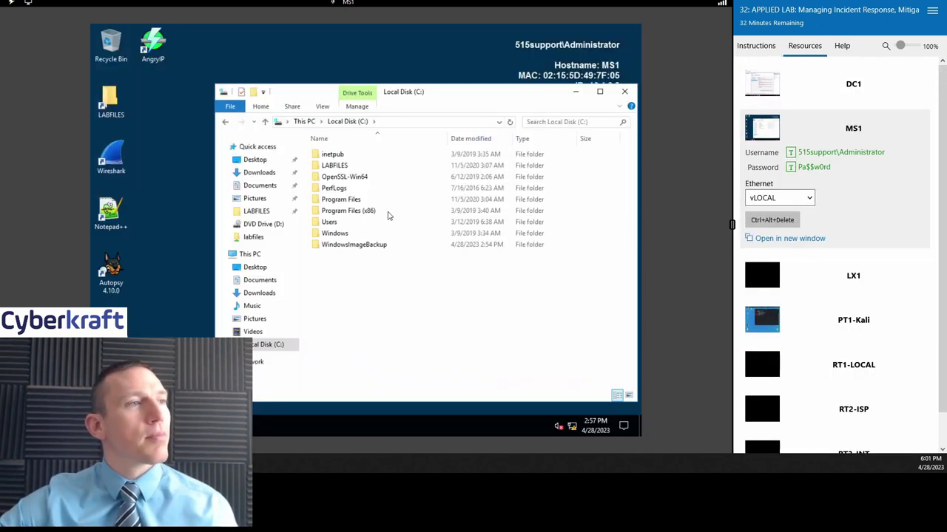
pyautogui.rightClick(375, 288)
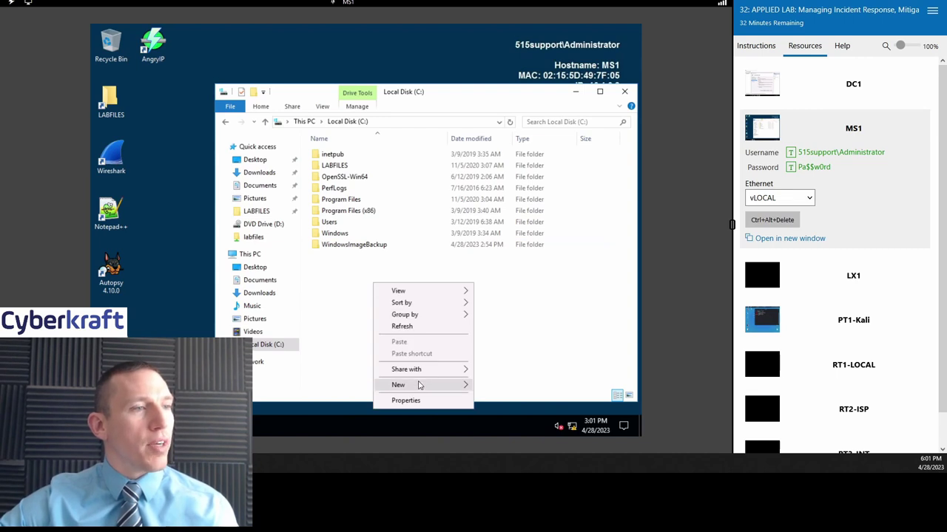
pyautogui.click(499, 389)
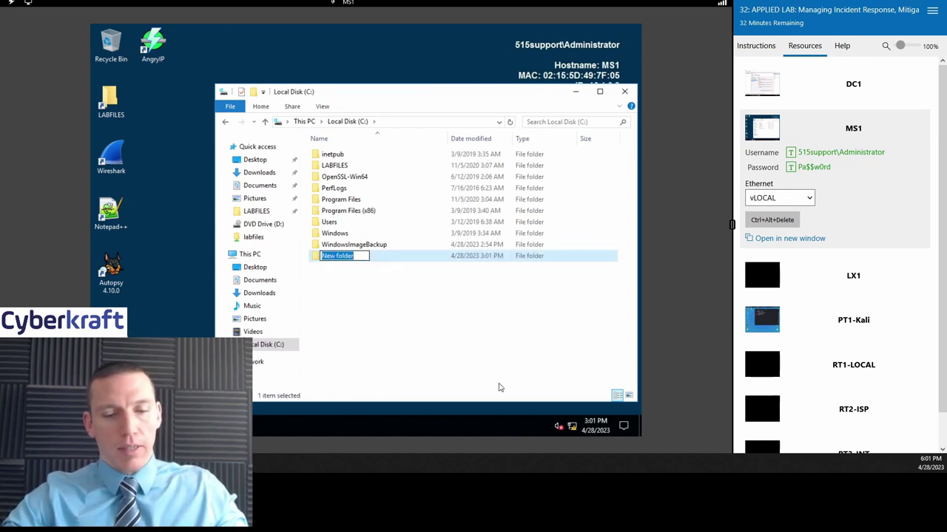
pyautogui.write('Blue')
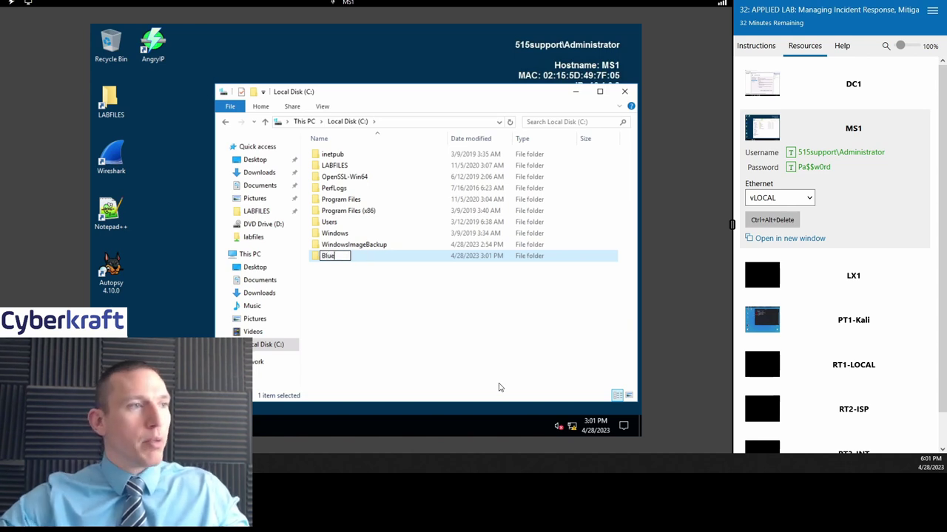
pyautogui.click(370, 293)
pyautogui.click(818, 83)
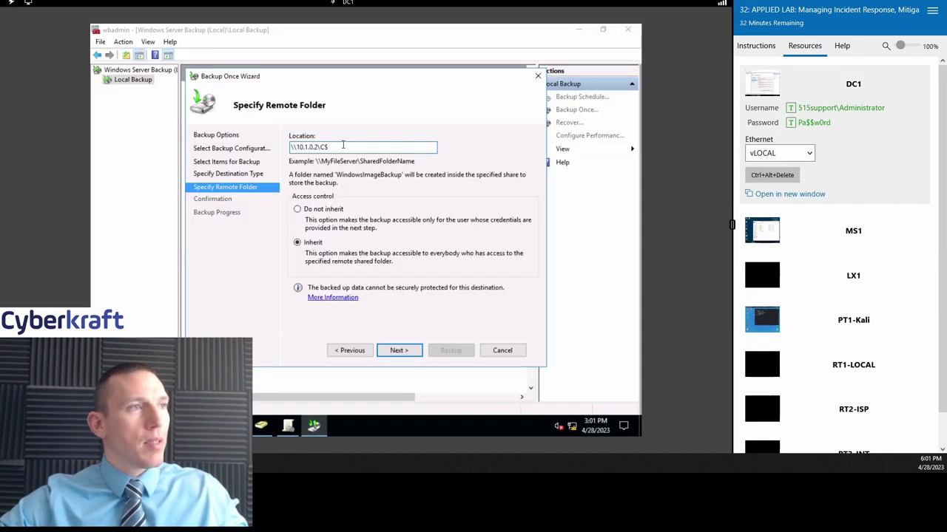
# Set the backup location to \\10.1.0.2\C$\Blue and advance to the confirmation summary.
pyautogui.write('\\')
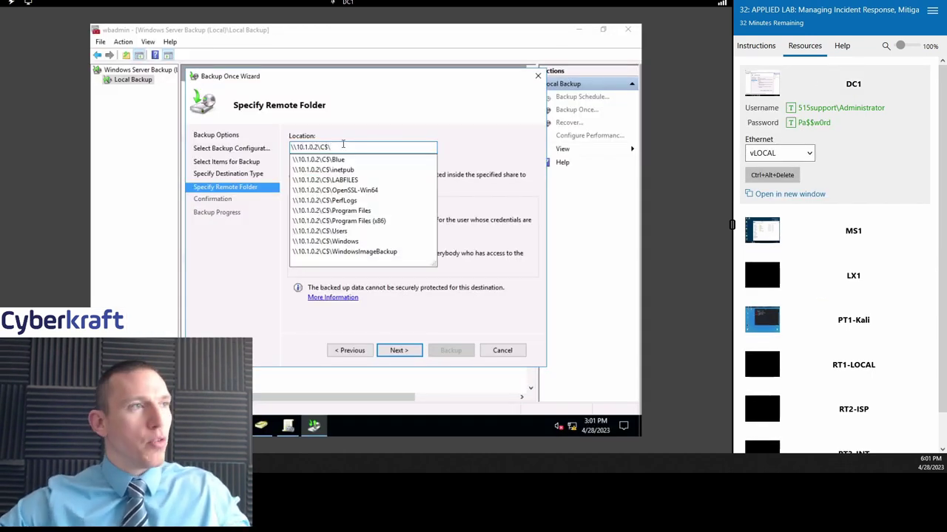
pyautogui.click(337, 160)
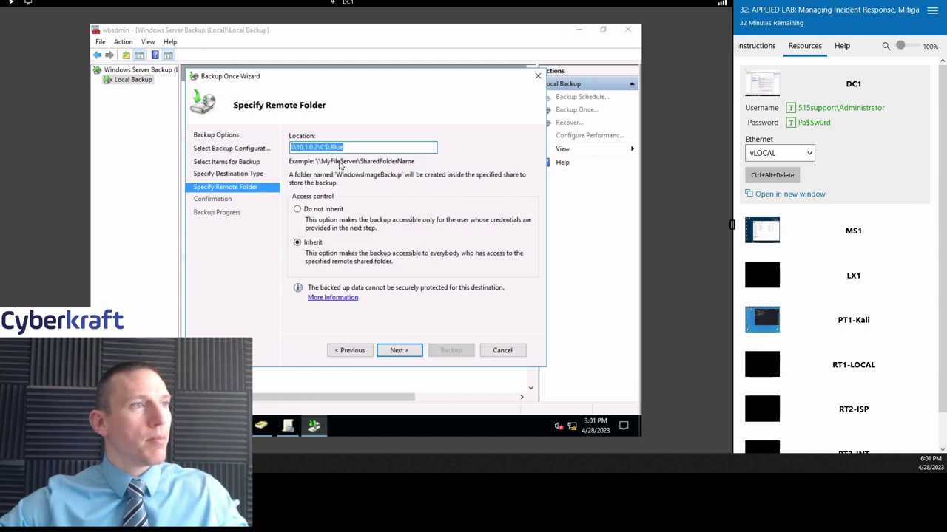
pyautogui.click(323, 147)
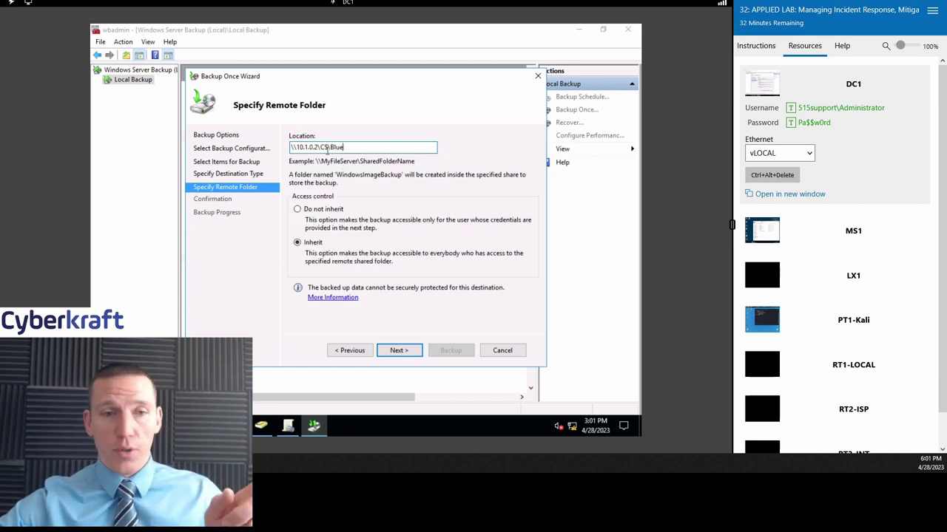
pyautogui.press('BackSpace')
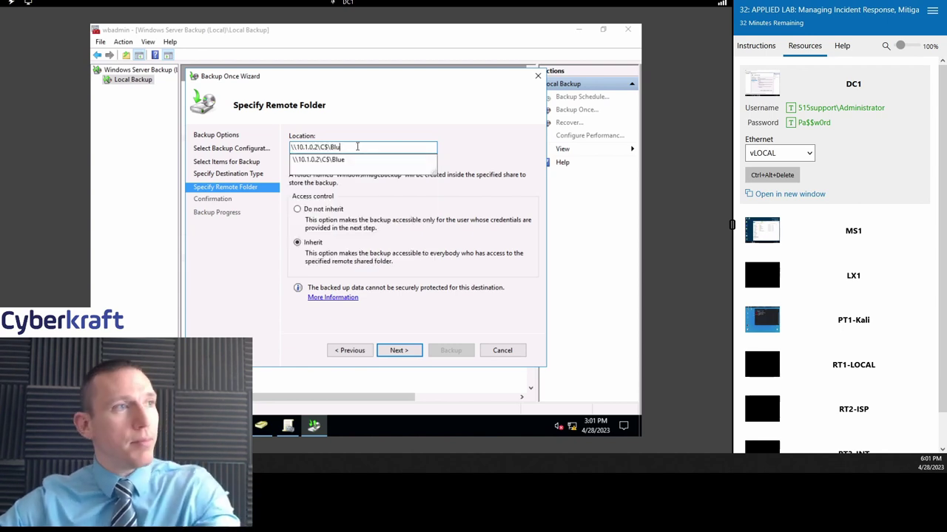
pyautogui.press('BackSpace')
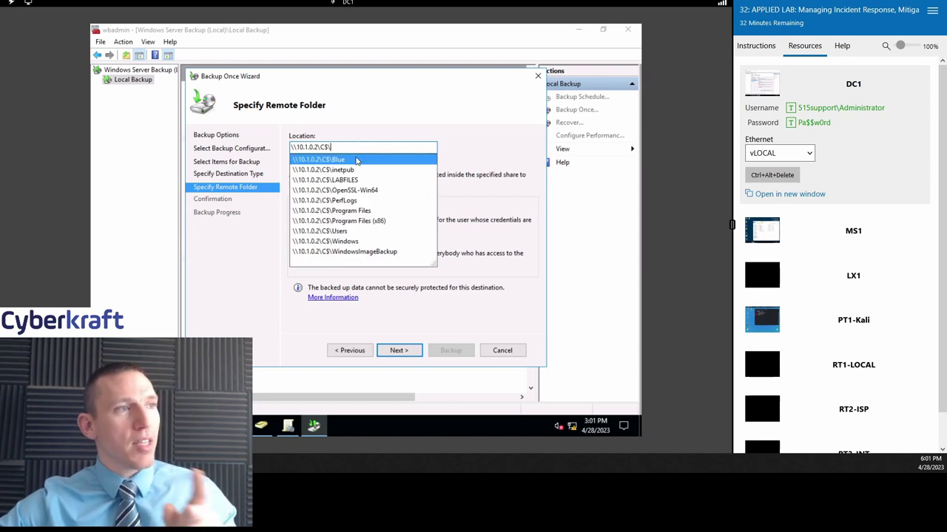
pyautogui.click(356, 160)
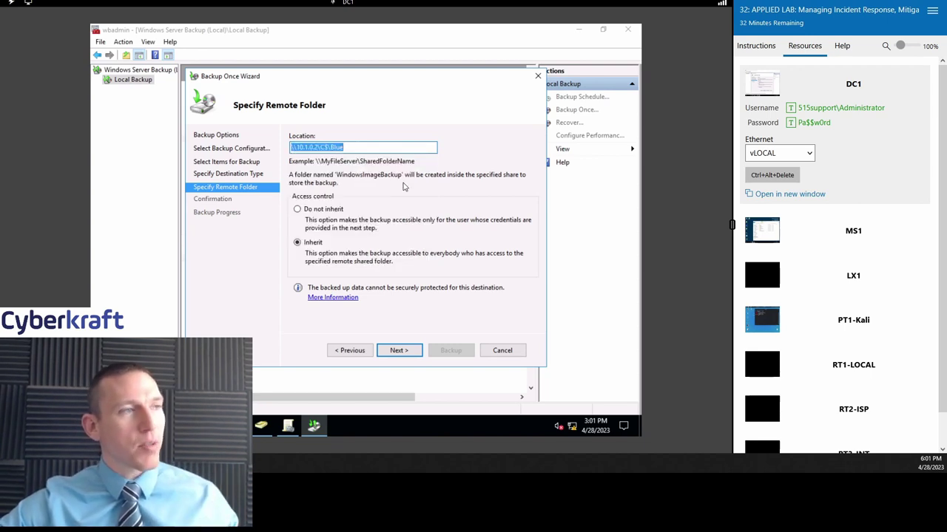
pyautogui.click(403, 352)
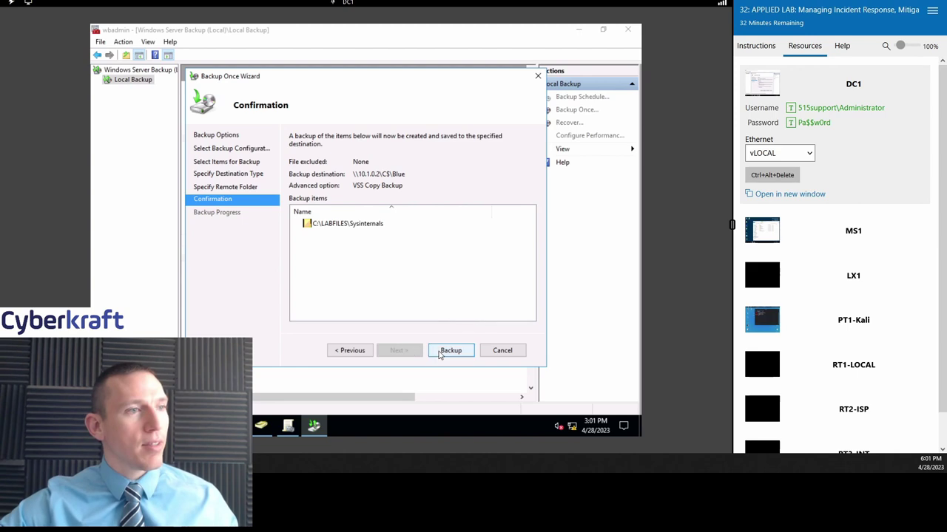
# Start the Sysinternals backup job, then open the lab's comprehensive questions page.
pyautogui.click(440, 350)
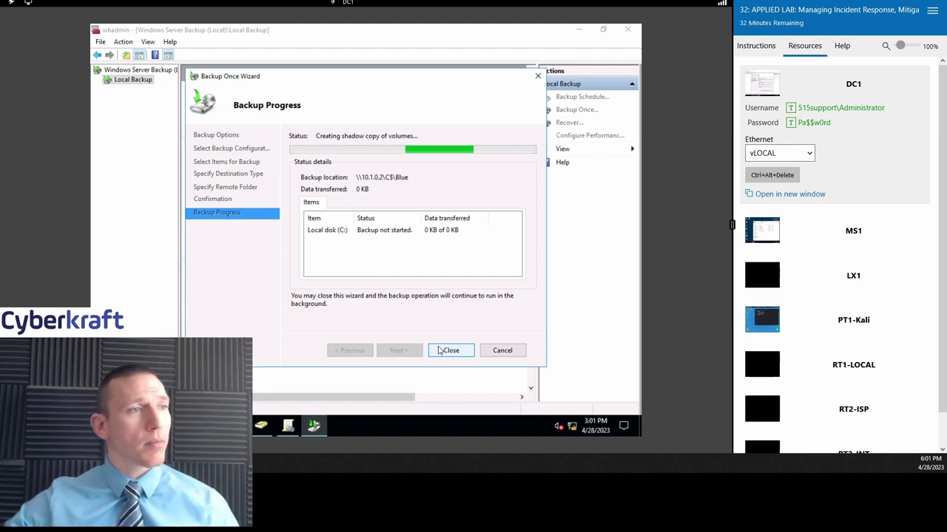
pyautogui.click(768, 53)
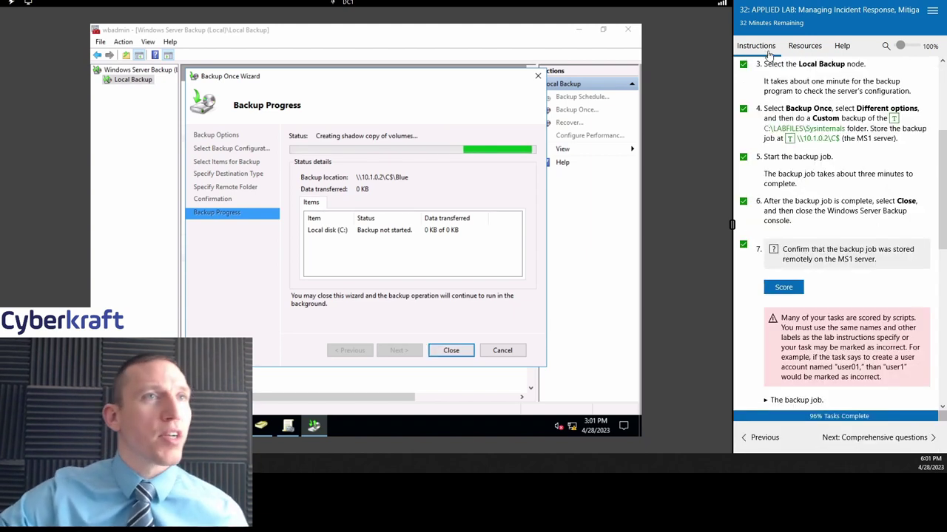
pyautogui.click(802, 49)
pyautogui.click(754, 47)
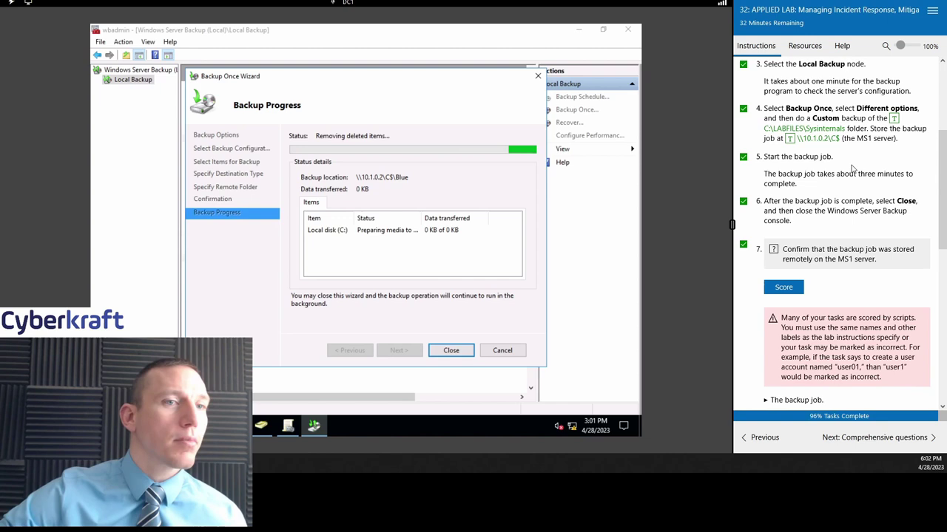
pyautogui.click(860, 438)
pyautogui.scroll(-5, 839, 237)
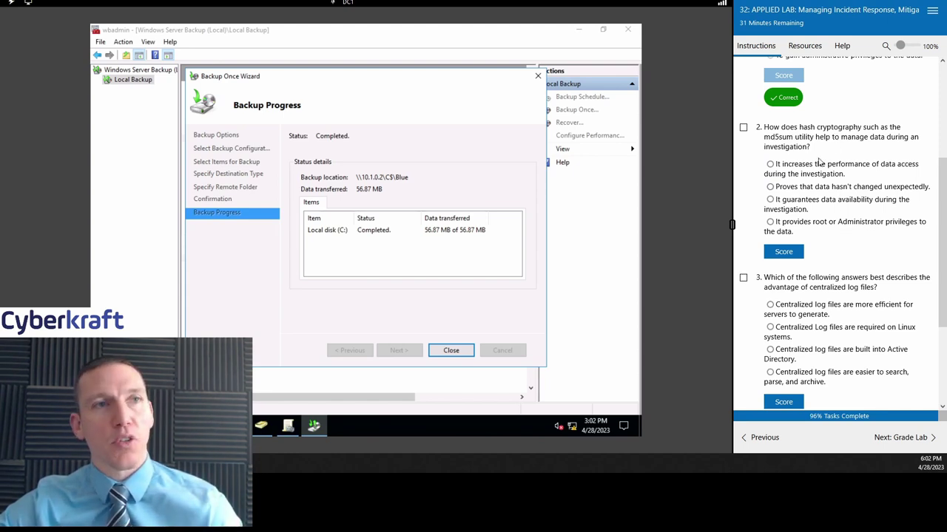
# Answer question 2 with 'Proves that data hasn't changed unexpectedly' and score it.
pyautogui.click(809, 190)
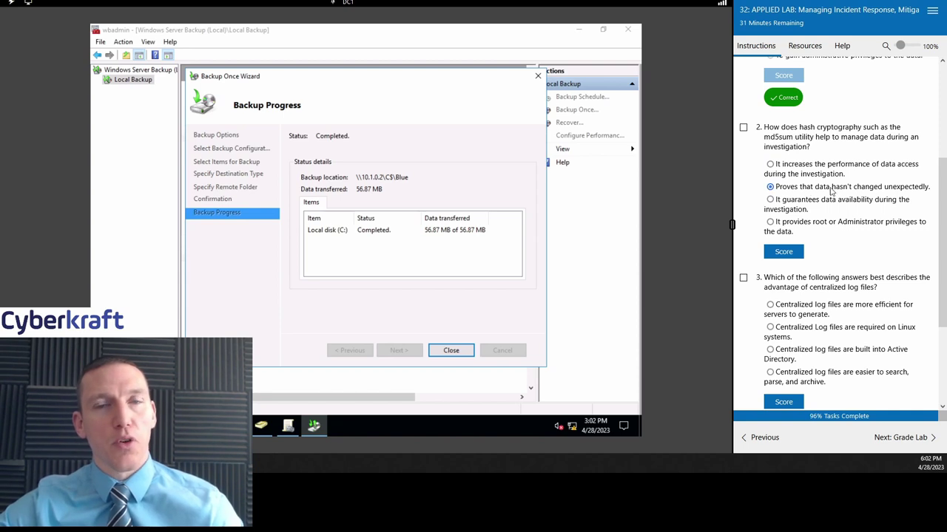
pyautogui.click(743, 128)
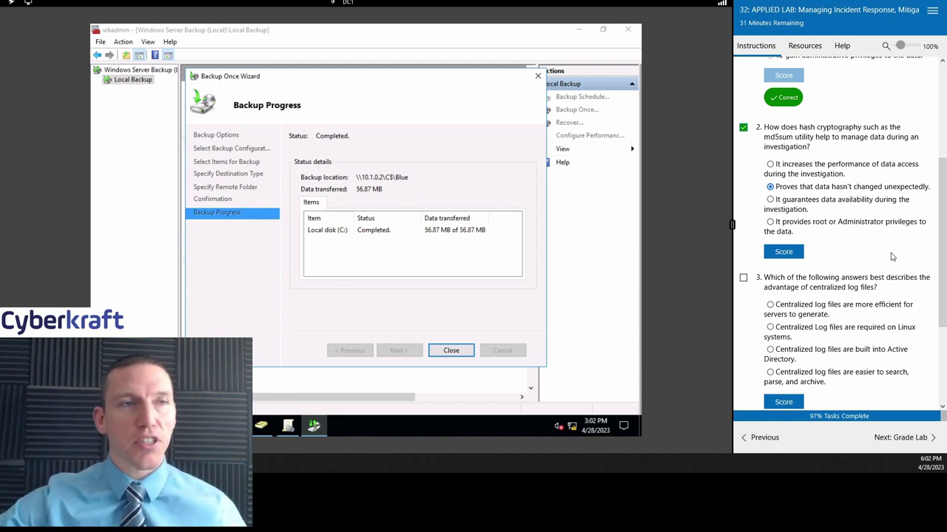
pyautogui.click(784, 252)
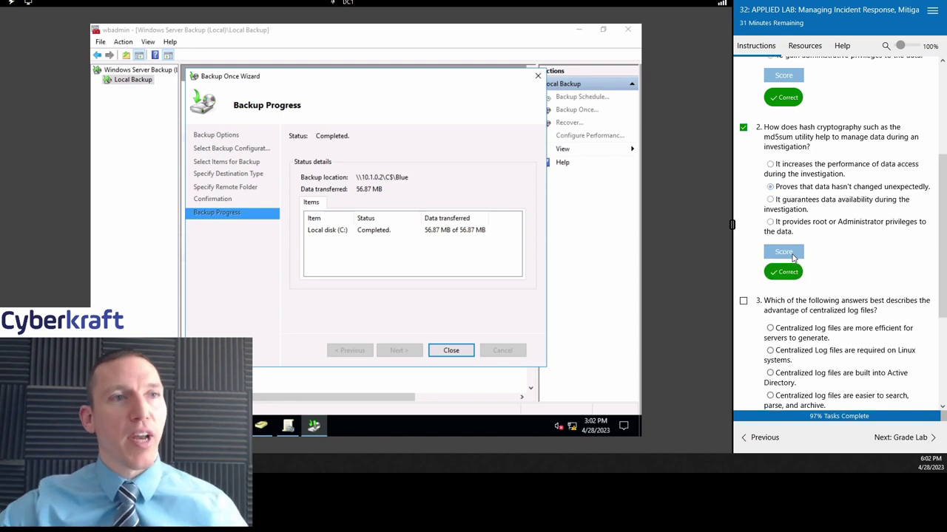
# Close the finished Backup Once wizard for the completed Local disk (C:) backup.
pyautogui.scroll(-2, 882, 247)
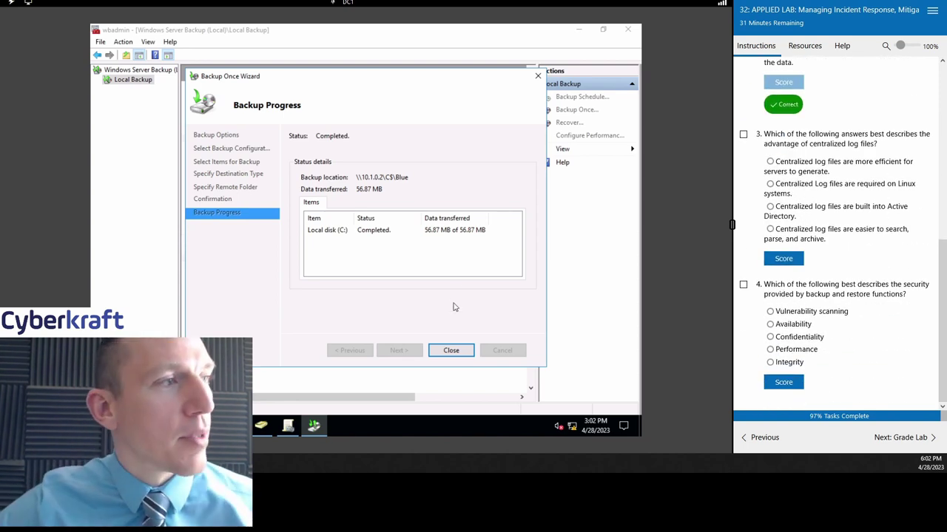
pyautogui.click(412, 235)
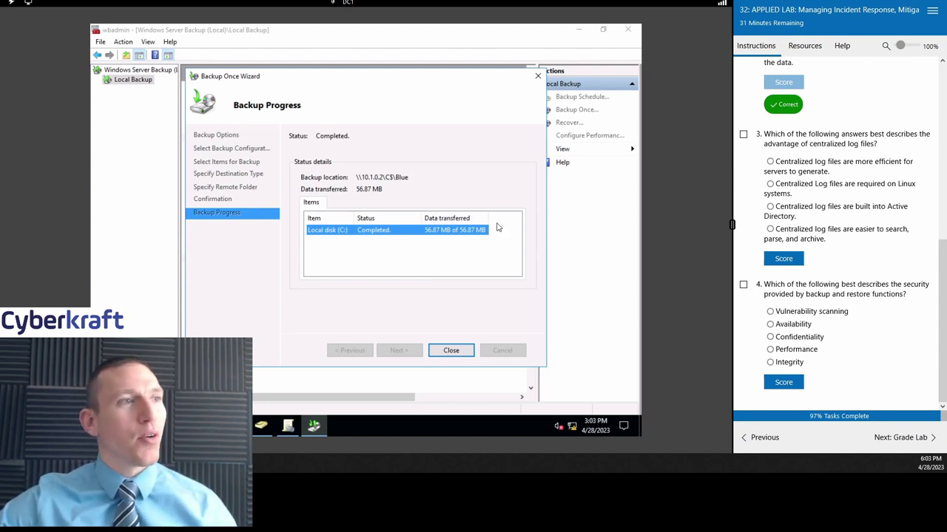
pyautogui.click(453, 352)
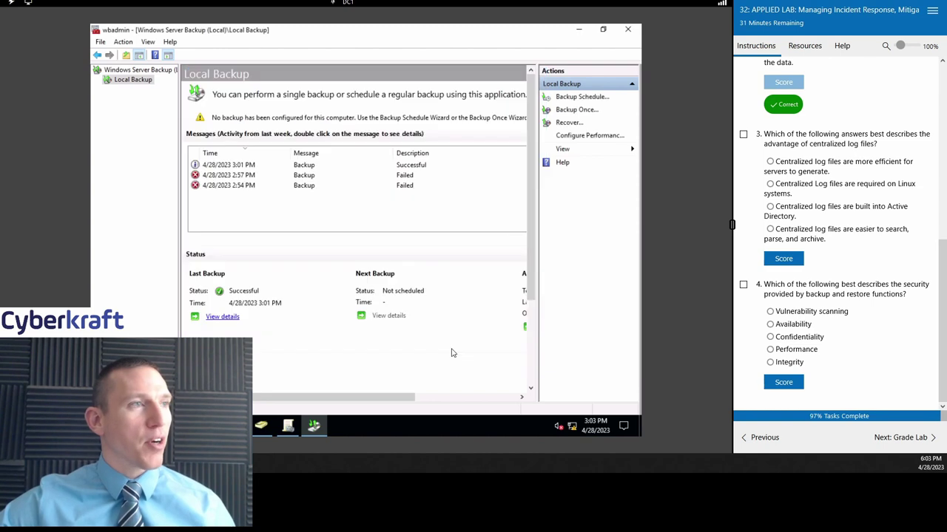
# Return to the lab's restore steps 8–15 and minimize Windows Server Backup.
pyautogui.click(756, 438)
pyautogui.scroll(-5, 845, 200)
pyautogui.scroll(-10, 844, 198)
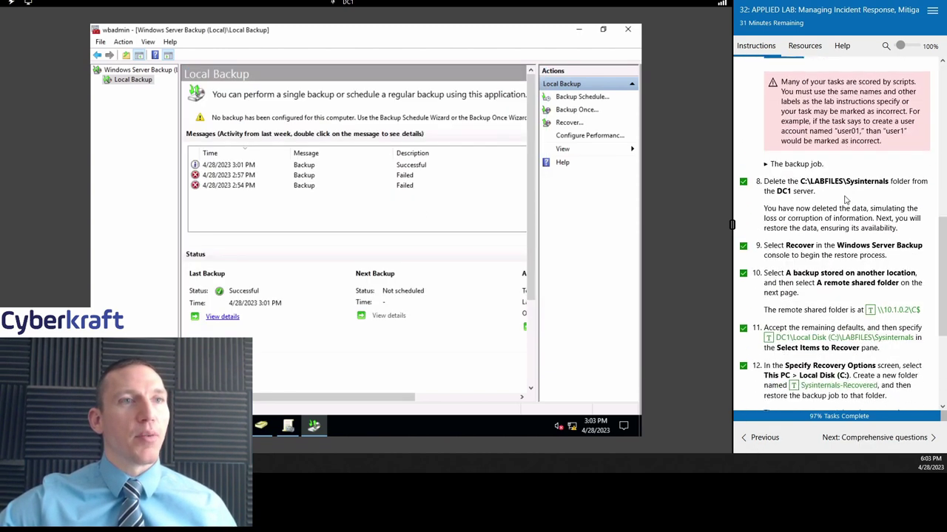
pyautogui.scroll(5, 846, 198)
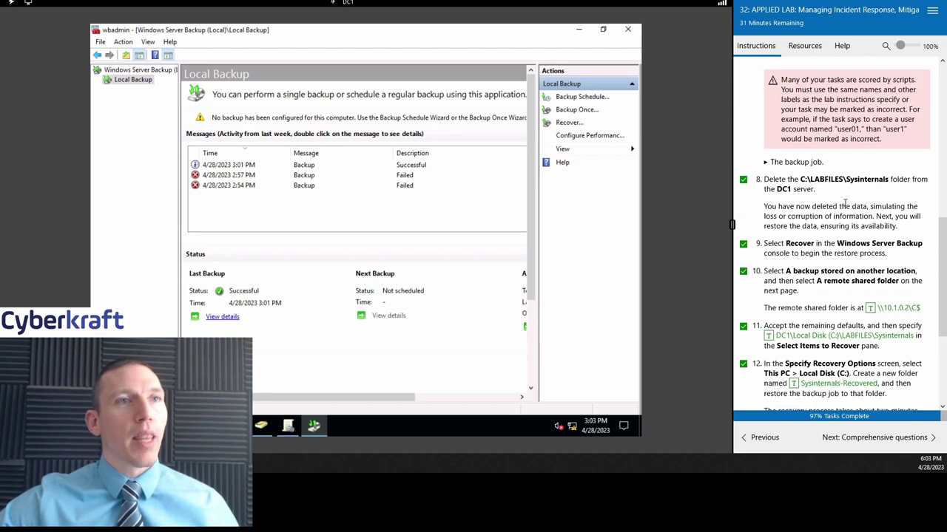
pyautogui.scroll(-3, 845, 203)
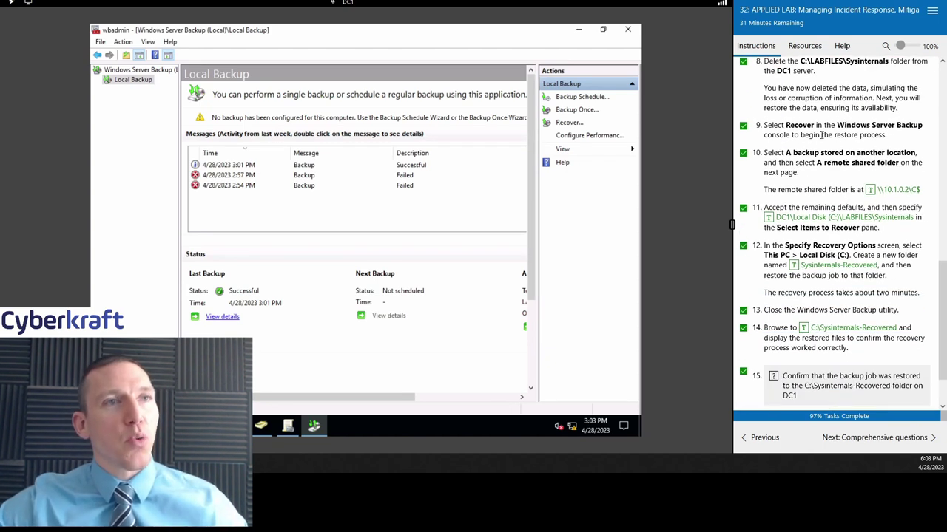
pyautogui.scroll(2, 828, 189)
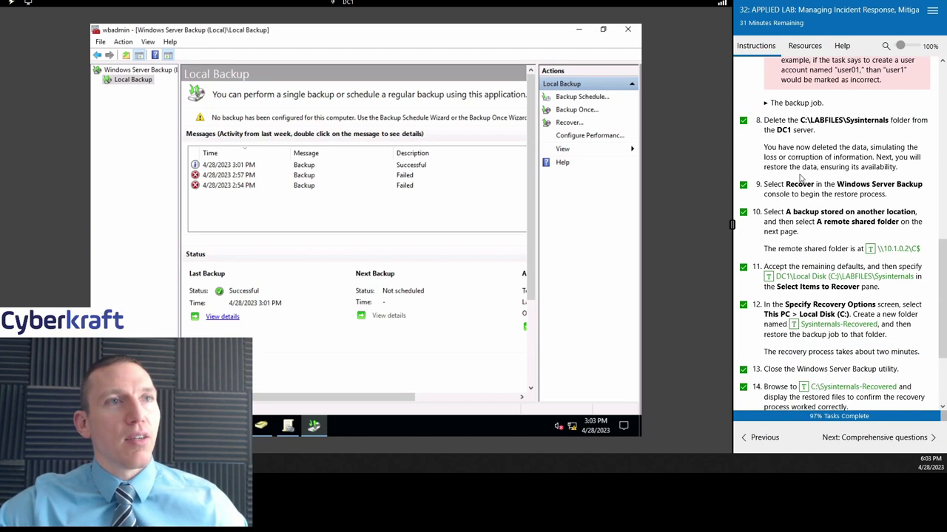
pyautogui.click(580, 30)
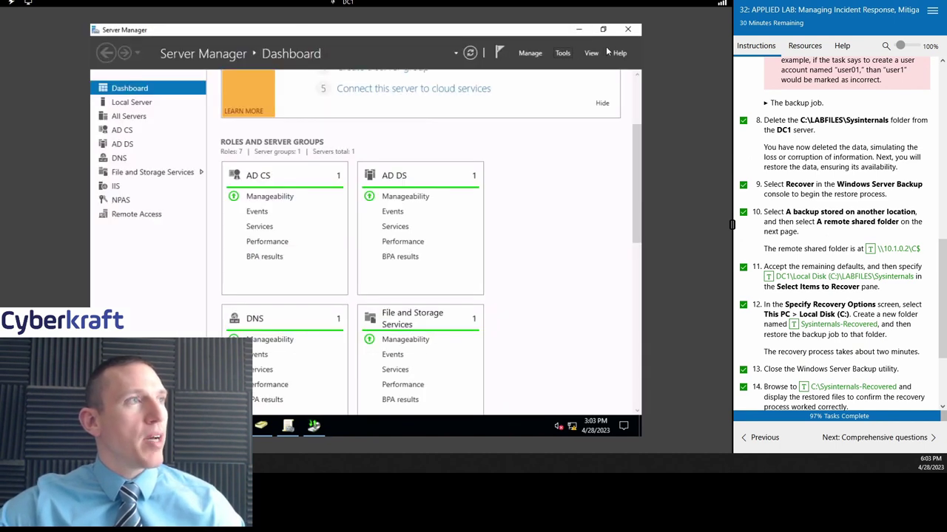
# Delete the Sysinternals folder from C:\LABFILES on DC1.
pyautogui.click(576, 31)
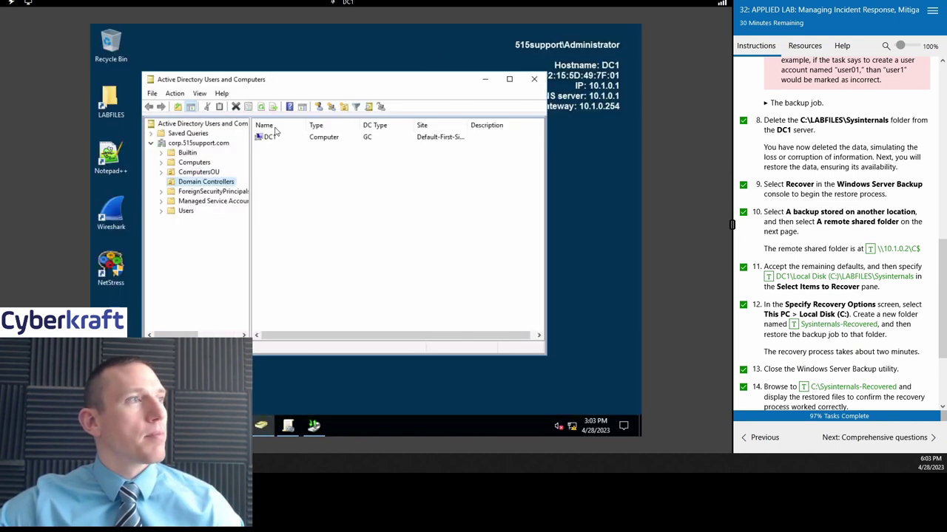
pyautogui.doubleClick(109, 102)
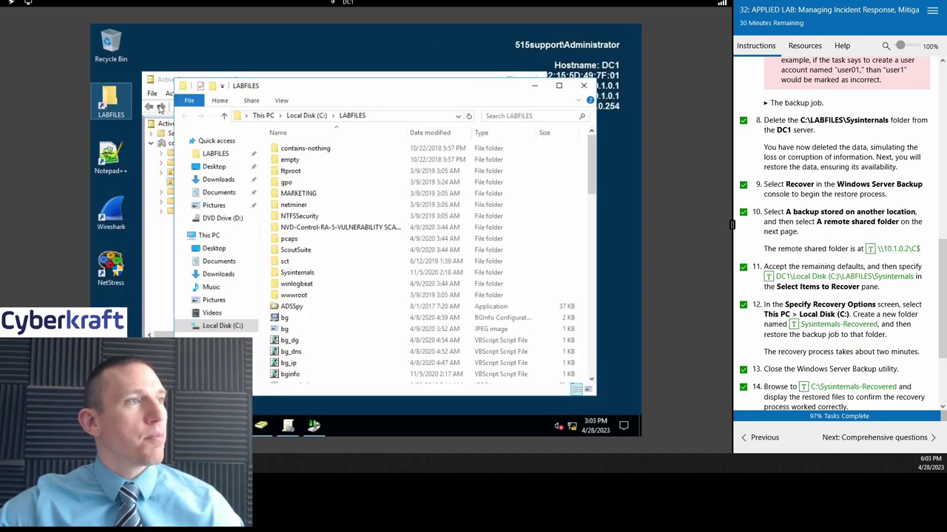
pyautogui.click(306, 115)
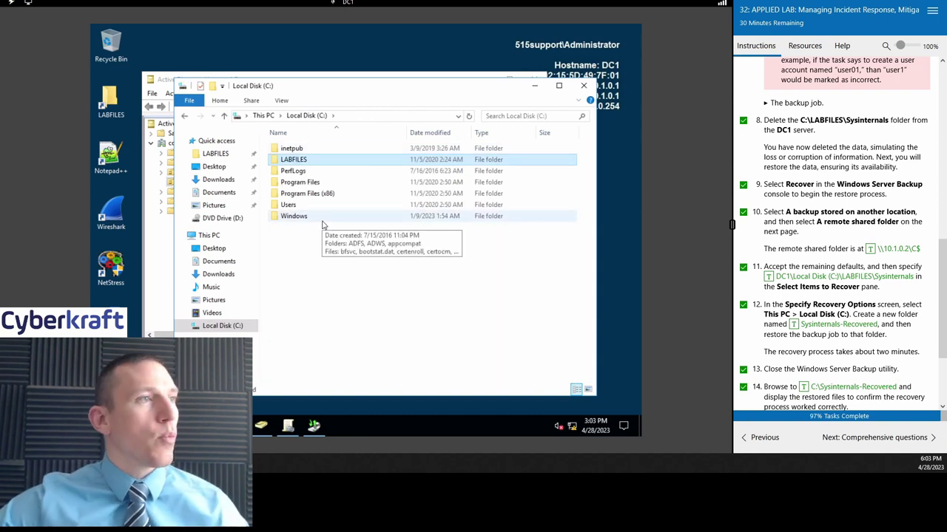
pyautogui.doubleClick(300, 160)
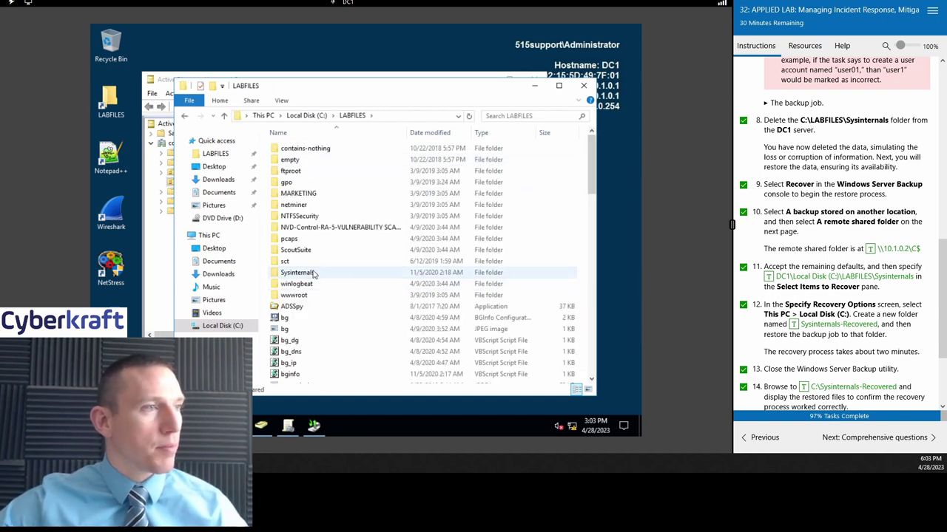
pyautogui.click(313, 274)
pyautogui.press('Delete')
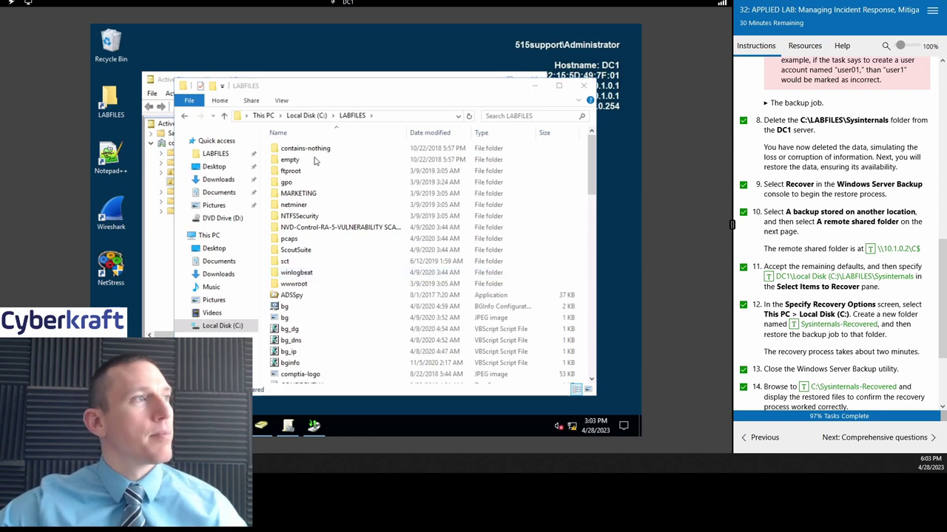
# Empty the Recycle Bin to permanently remove Sysinternals.
pyautogui.rightClick(104, 57)
pyautogui.click(141, 66)
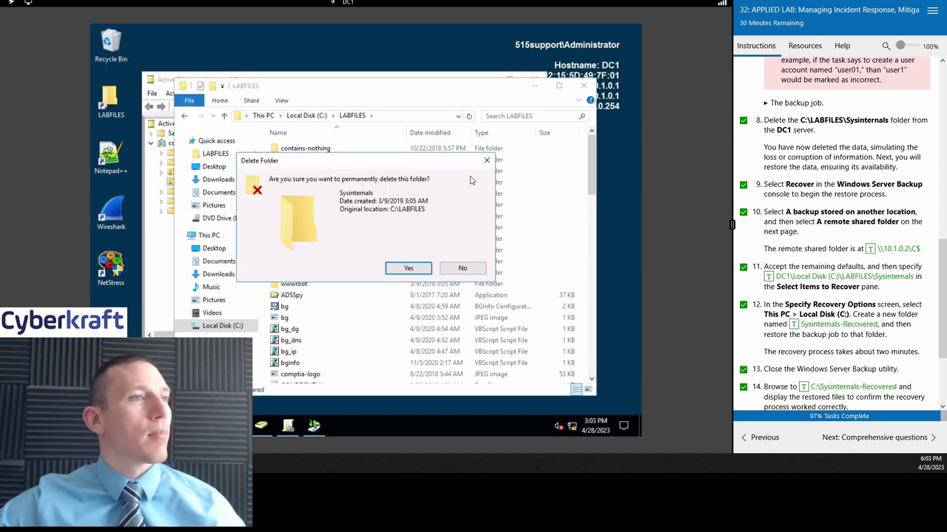
pyautogui.click(408, 269)
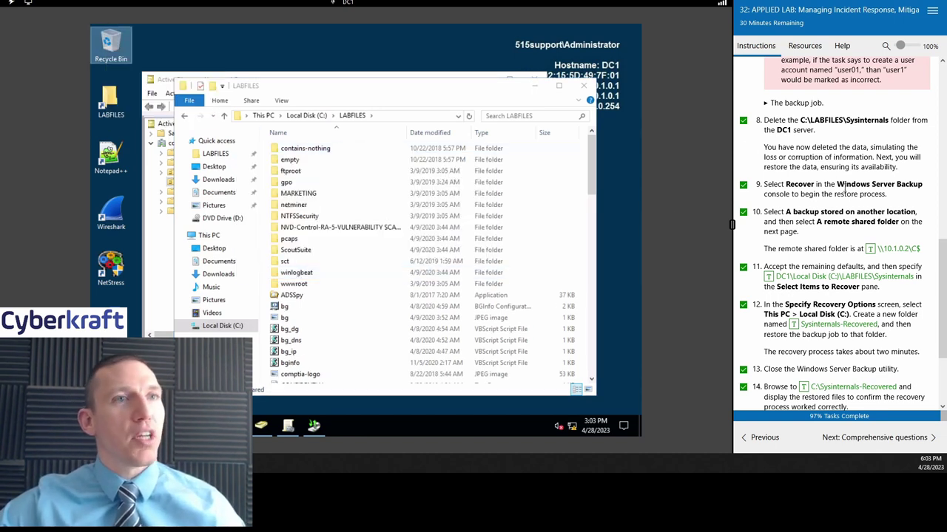
pyautogui.scroll(-1, 836, 190)
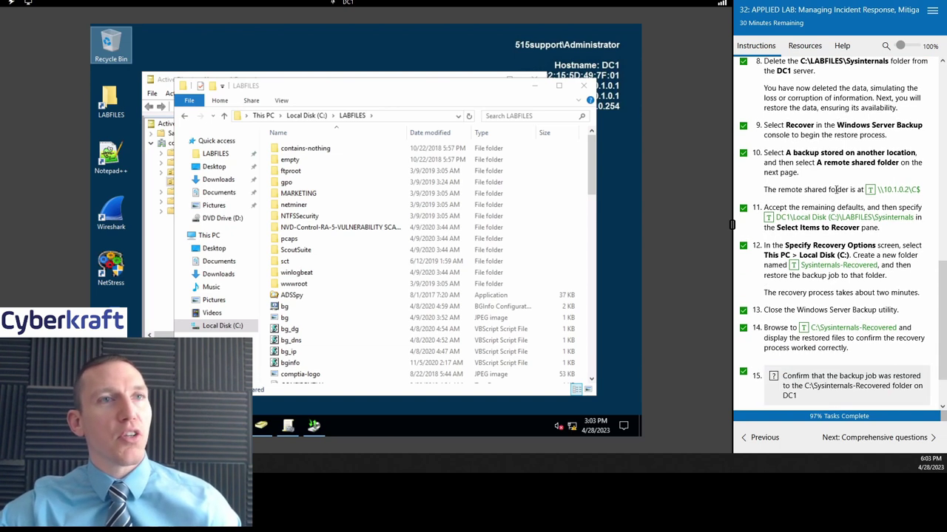
# Start a recovery from a backup stored in a remote shared folder.
pyautogui.click(313, 425)
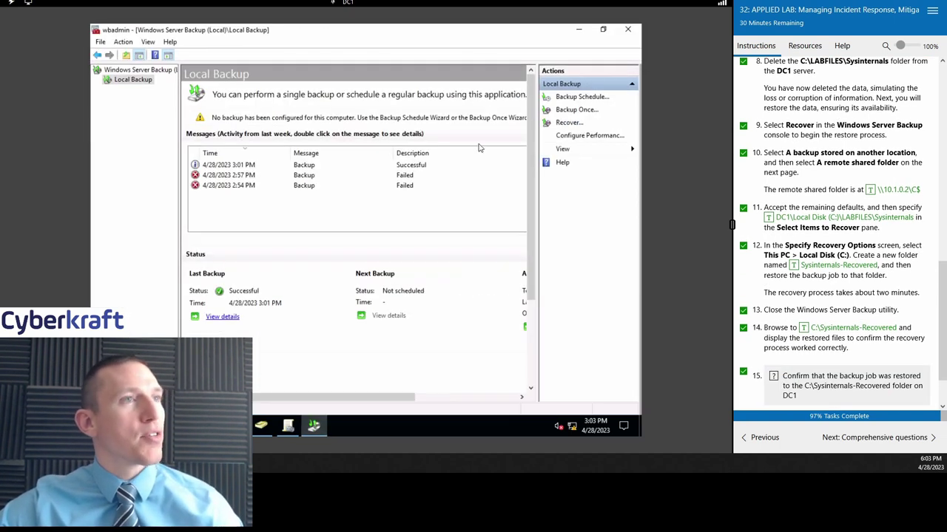
pyautogui.click(569, 123)
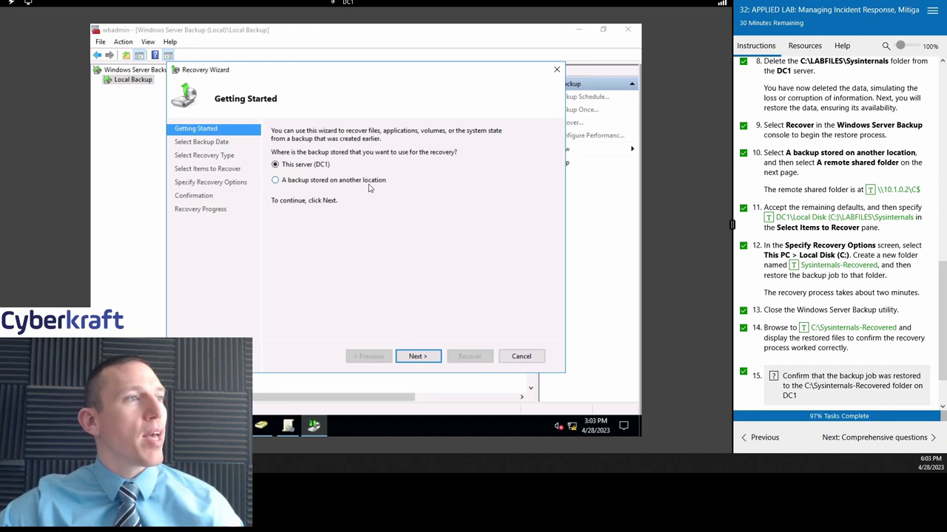
pyautogui.click(326, 181)
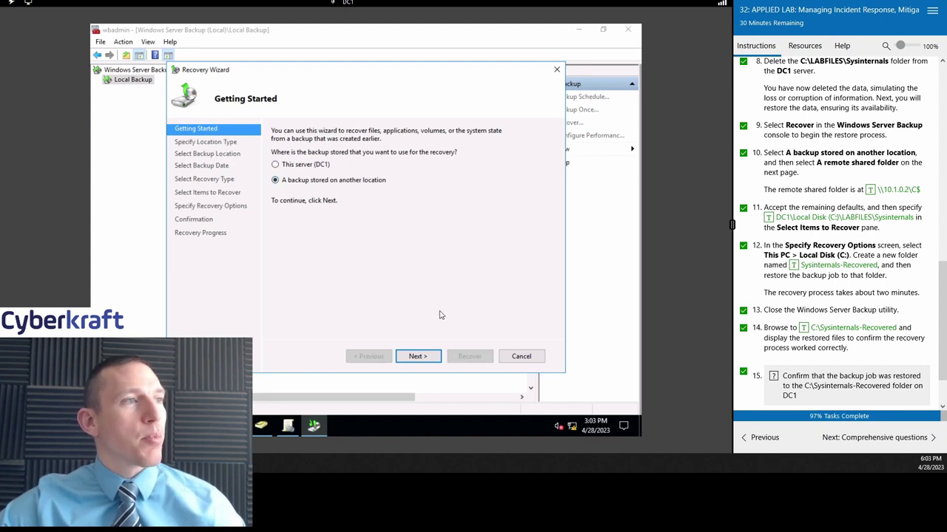
pyautogui.click(420, 357)
pyautogui.click(302, 170)
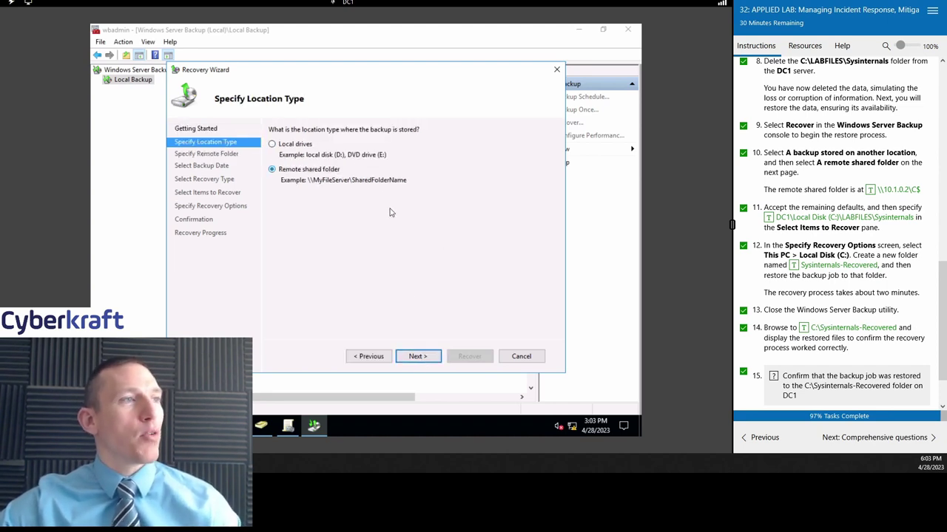
pyautogui.click(417, 356)
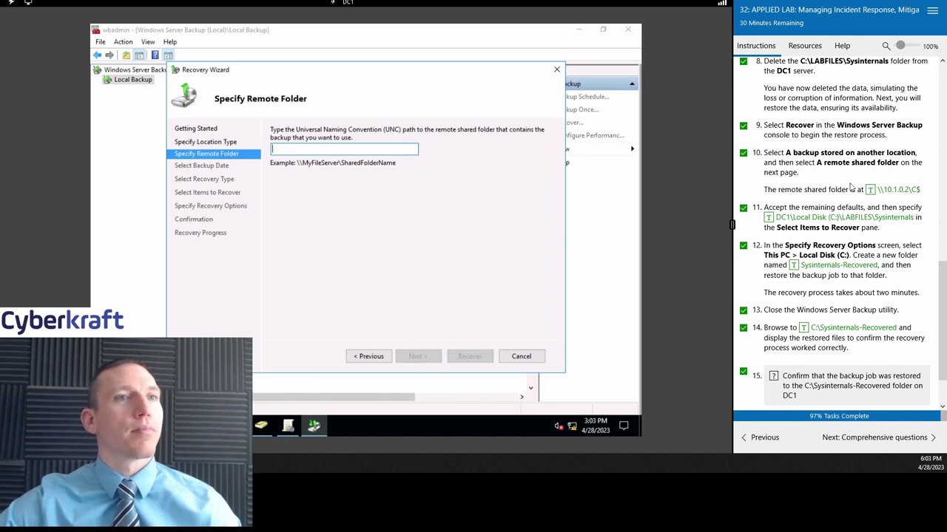
# Point recovery at \\10.1.0.2\C$\Blue, pick the 3:01 PM backup, and choose files and folders.
pyautogui.click(897, 189)
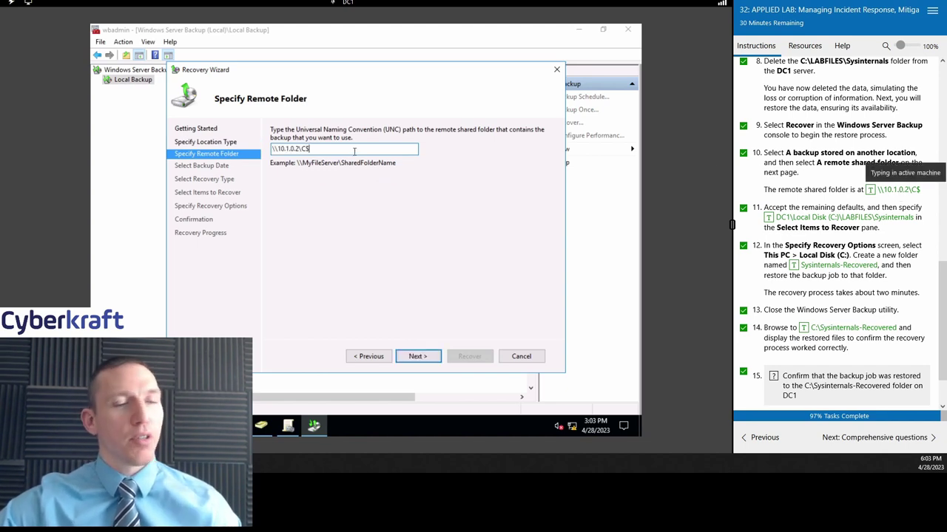
pyautogui.write('\\')
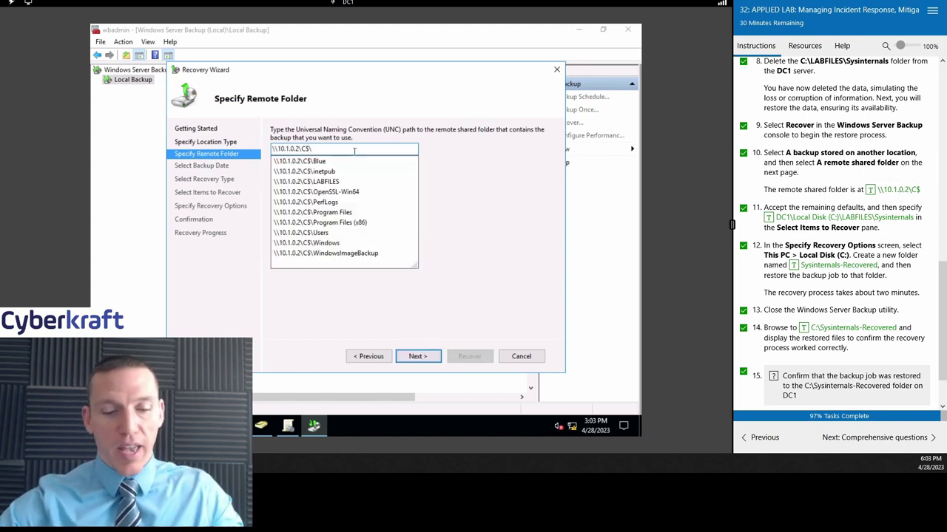
pyautogui.write('Blue')
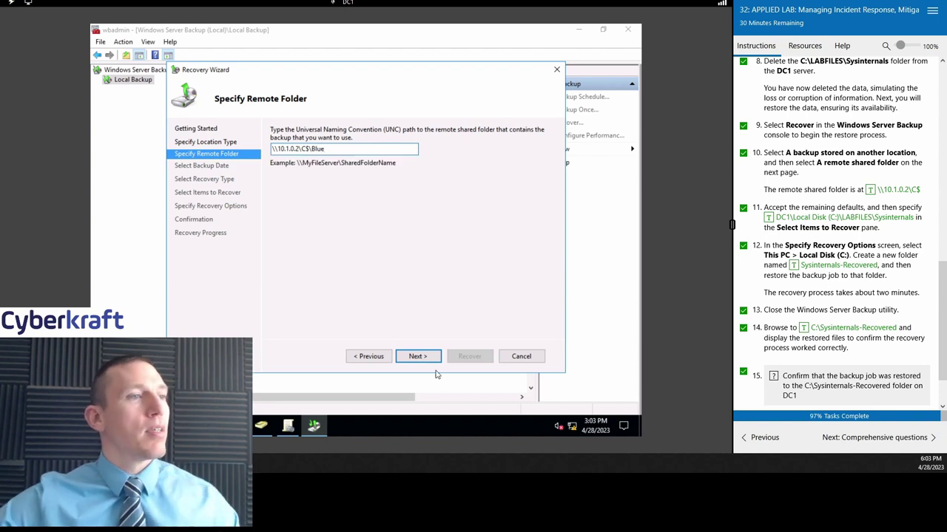
pyautogui.click(417, 356)
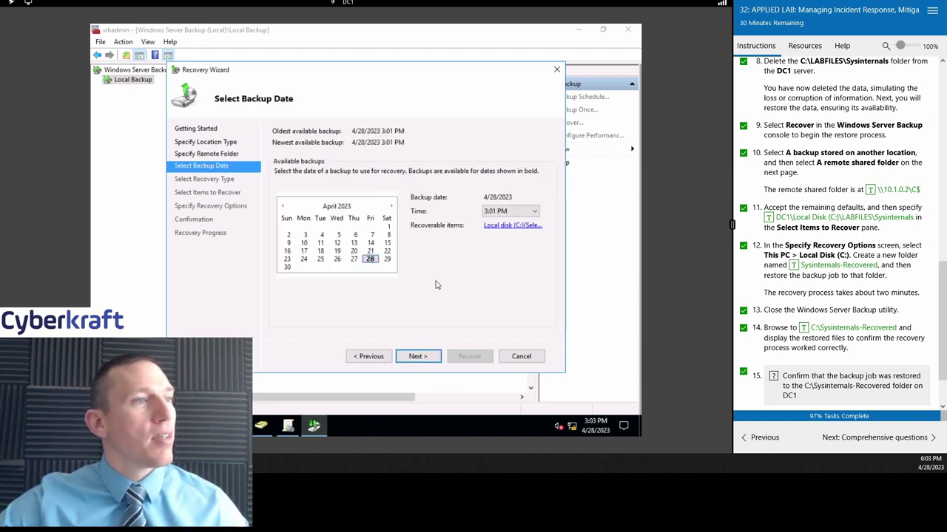
pyautogui.click(425, 358)
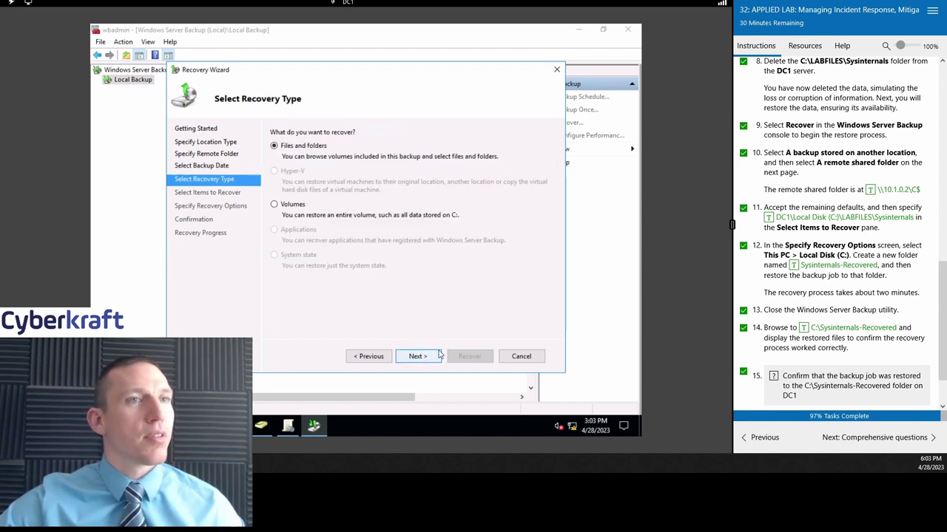
pyautogui.scroll(-1, 862, 248)
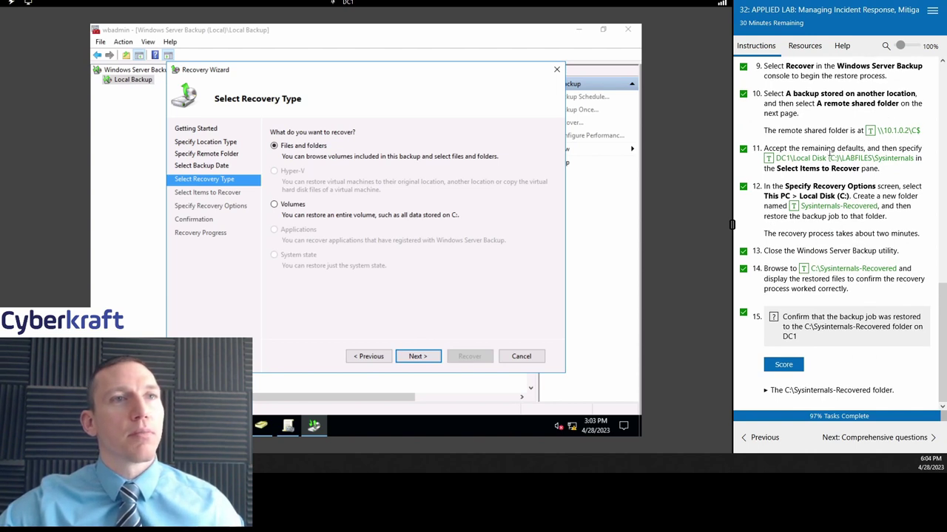
pyautogui.click(417, 356)
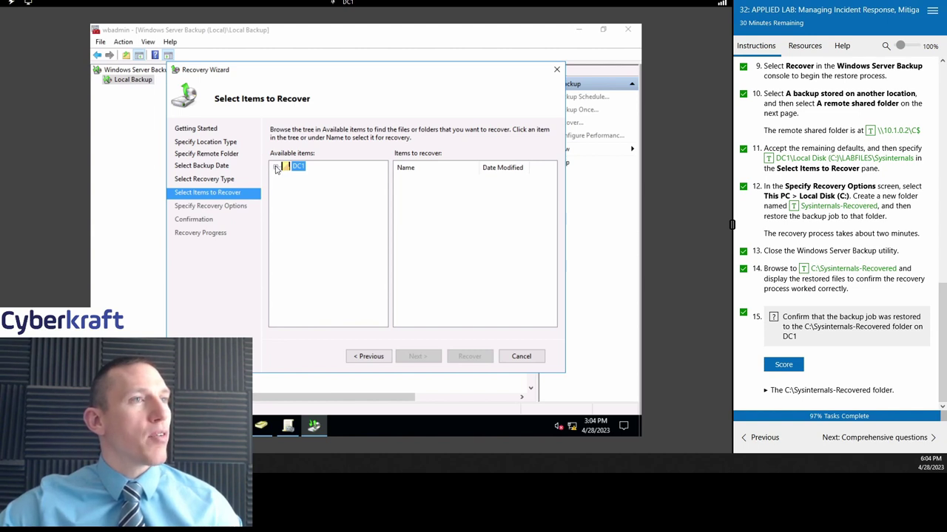
# Select DC1's C:\LABFILES\Sysinternals folder as the item to recover.
pyautogui.click(275, 167)
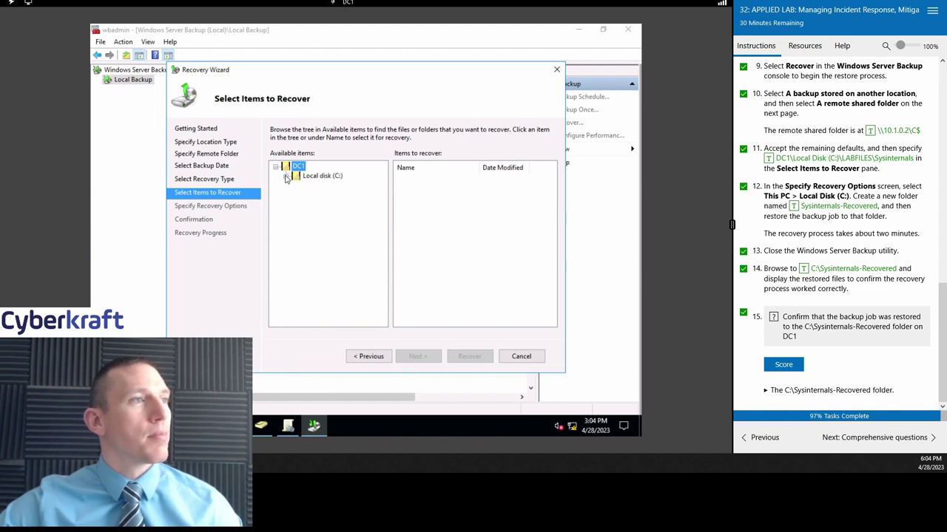
pyautogui.click(286, 177)
pyautogui.click(296, 186)
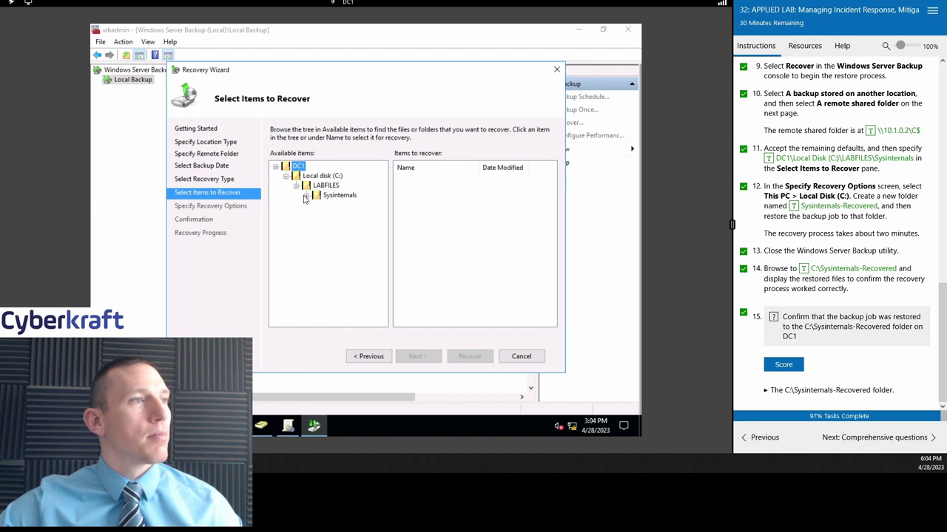
pyautogui.click(332, 196)
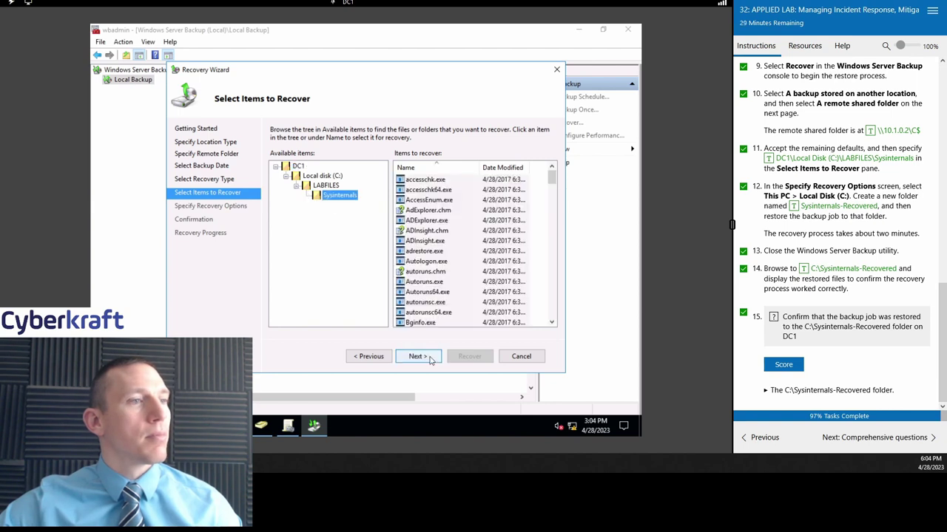
pyautogui.click(427, 360)
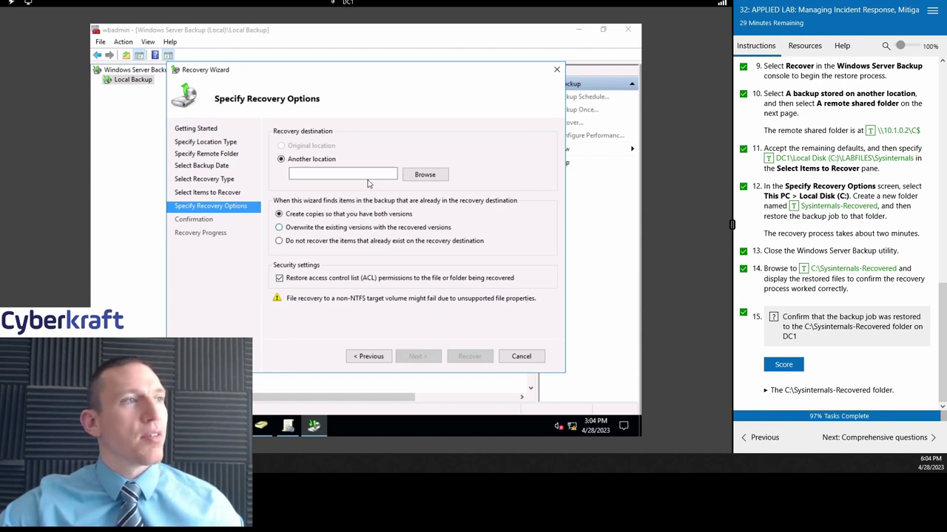
# Create C:\Sysinternals-Recovered and set it as the alternate recovery destination.
pyautogui.click(424, 176)
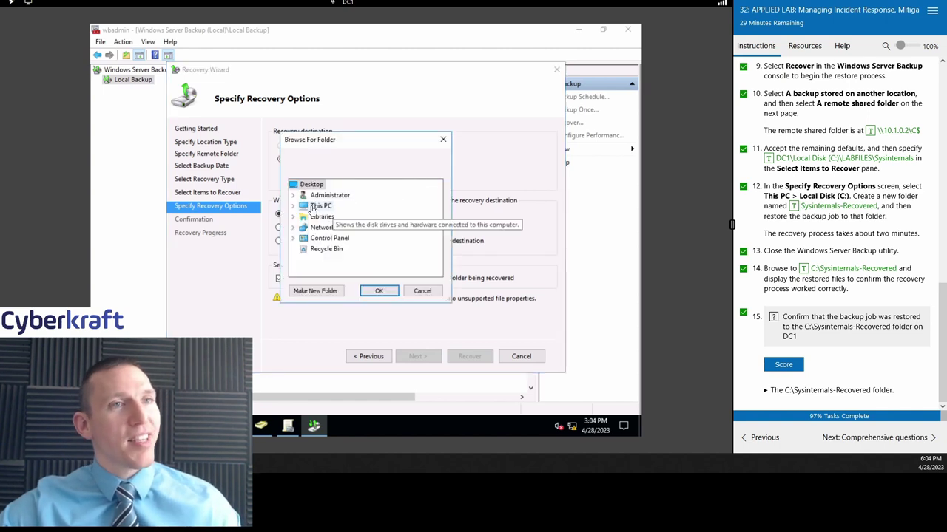
pyautogui.doubleClick(335, 208)
pyautogui.doubleClick(346, 260)
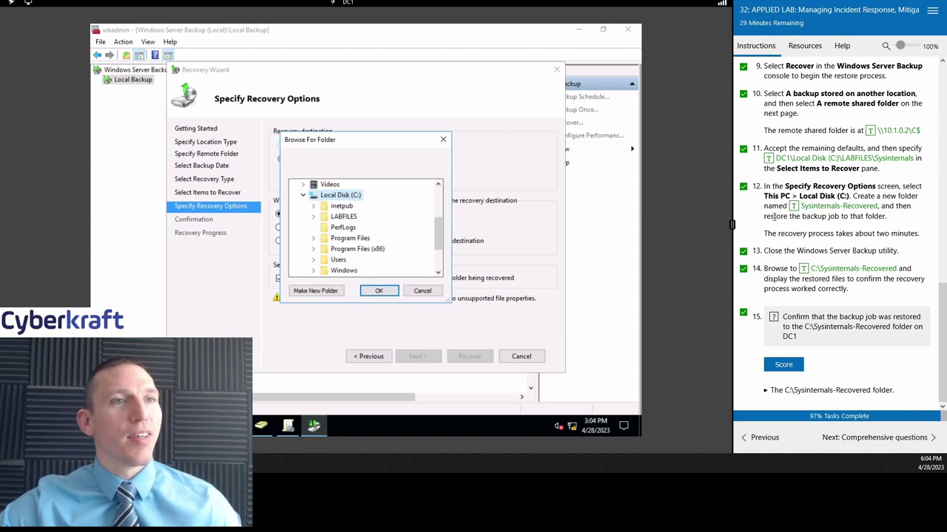
pyautogui.moveTo(436, 236)
pyautogui.mouseDown()
pyautogui.moveTo(436, 253)
pyautogui.moveTo(436, 236)
pyautogui.mouseUp()
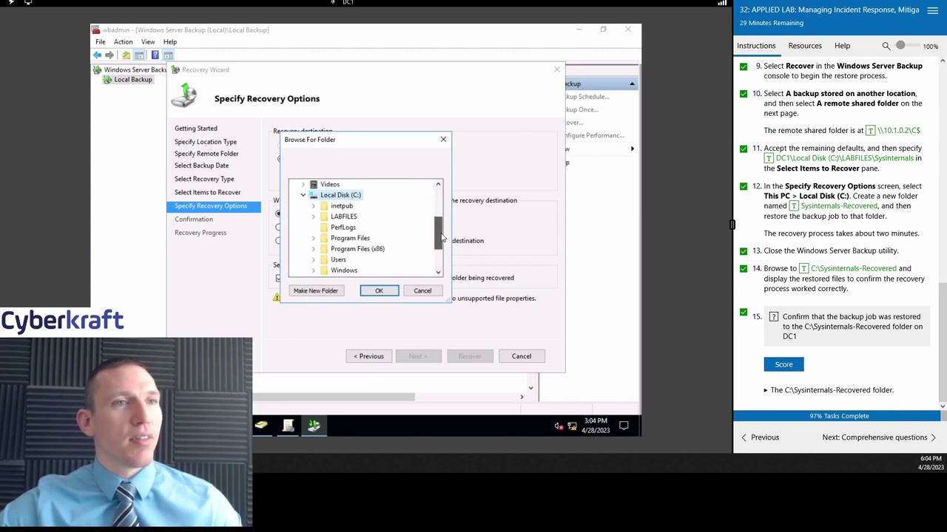
pyautogui.rightClick(338, 197)
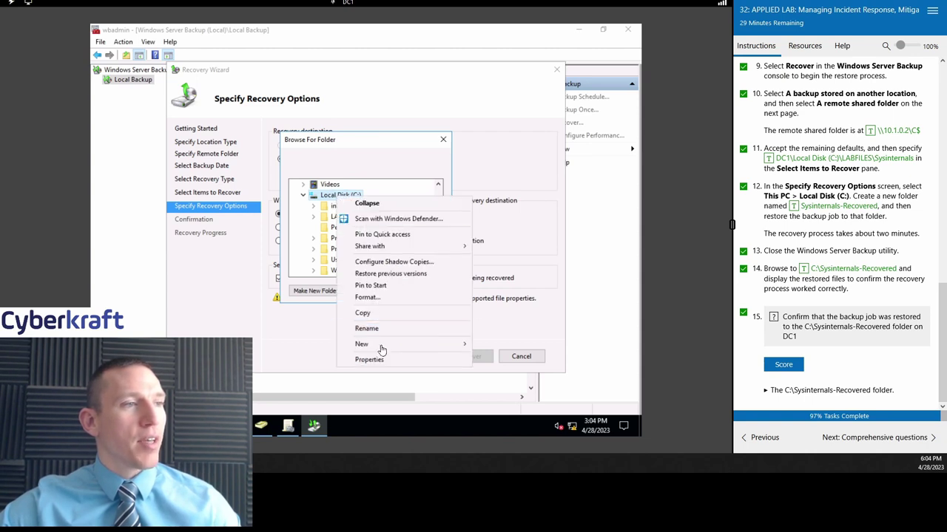
pyautogui.moveTo(363, 344)
pyautogui.click(500, 347)
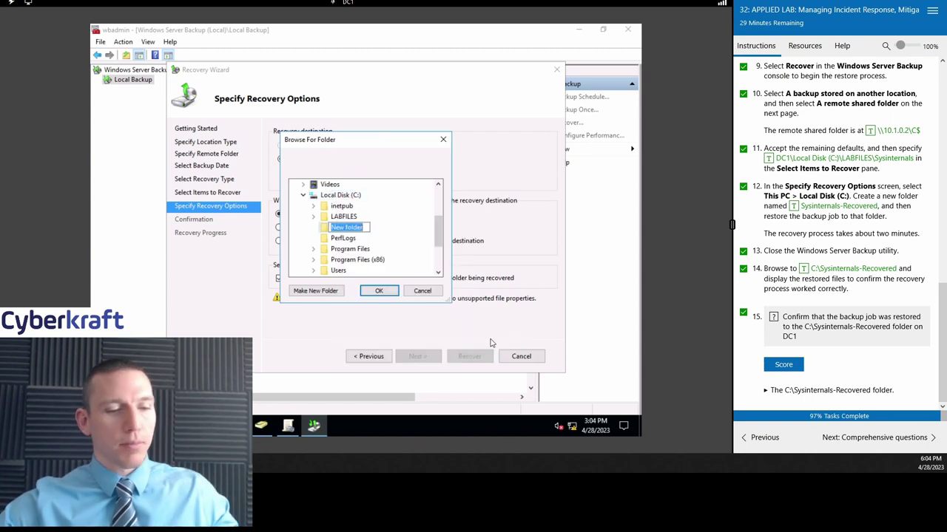
pyautogui.write('S')
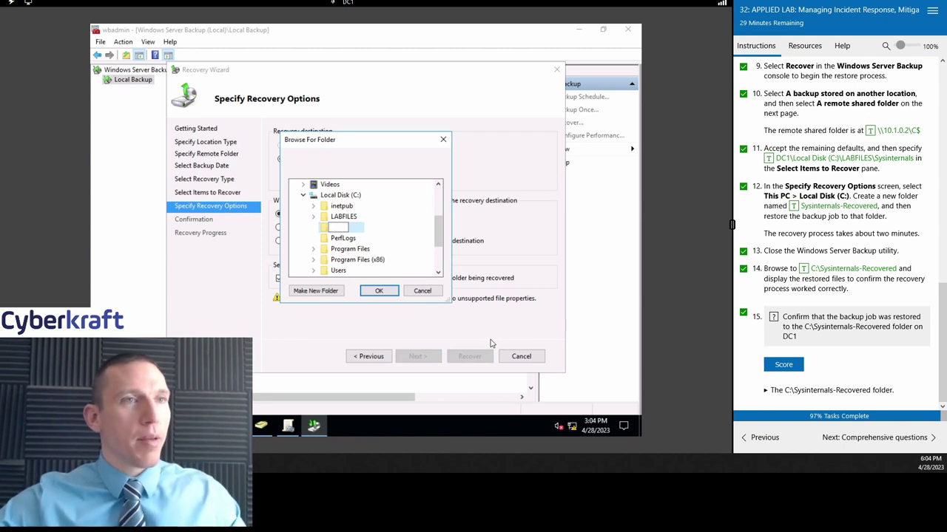
pyautogui.click(823, 209)
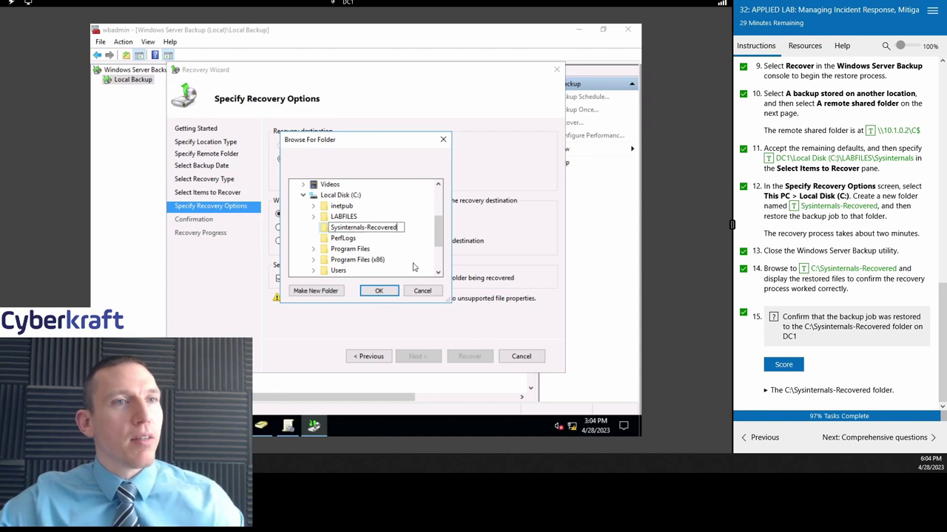
pyautogui.click(375, 292)
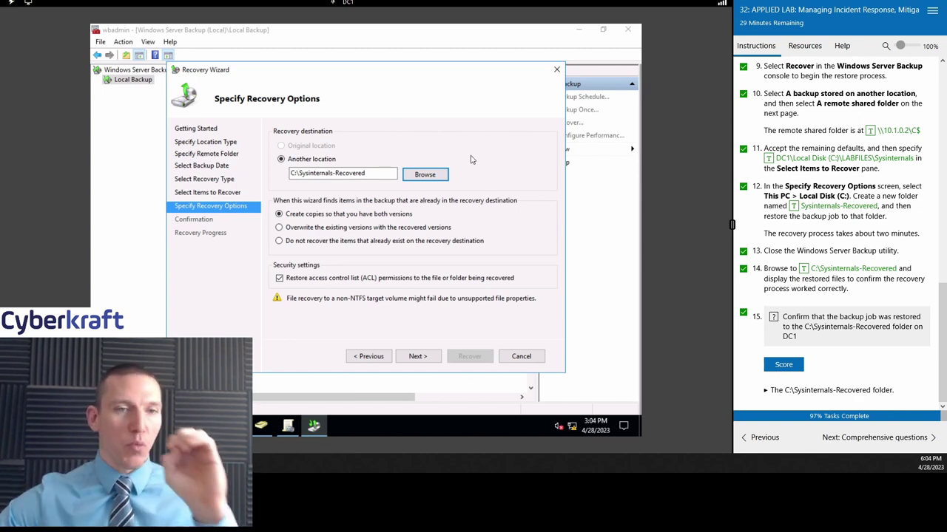
# Restore Sysinternals to C:\Sysinternals-Recovered and score question 3 with the centralized, easier-to-search logs answer.
pyautogui.click(419, 356)
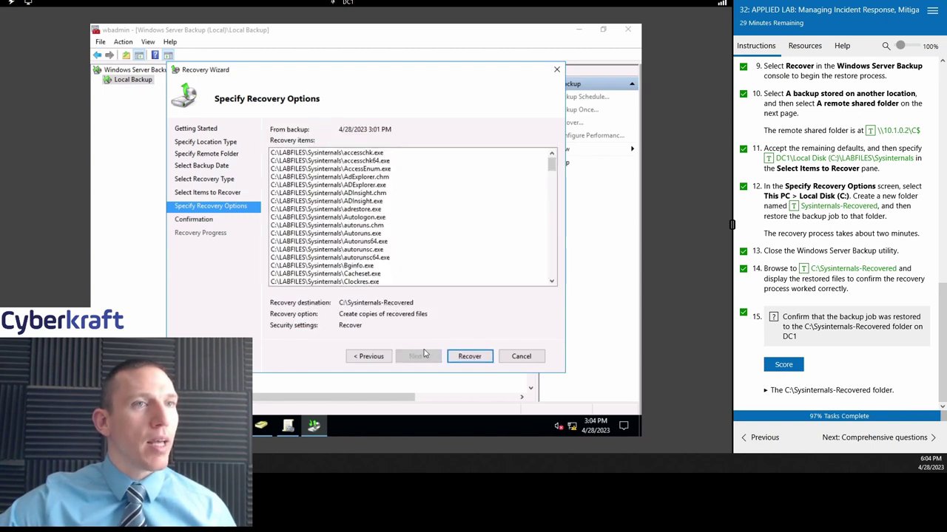
pyautogui.click(470, 358)
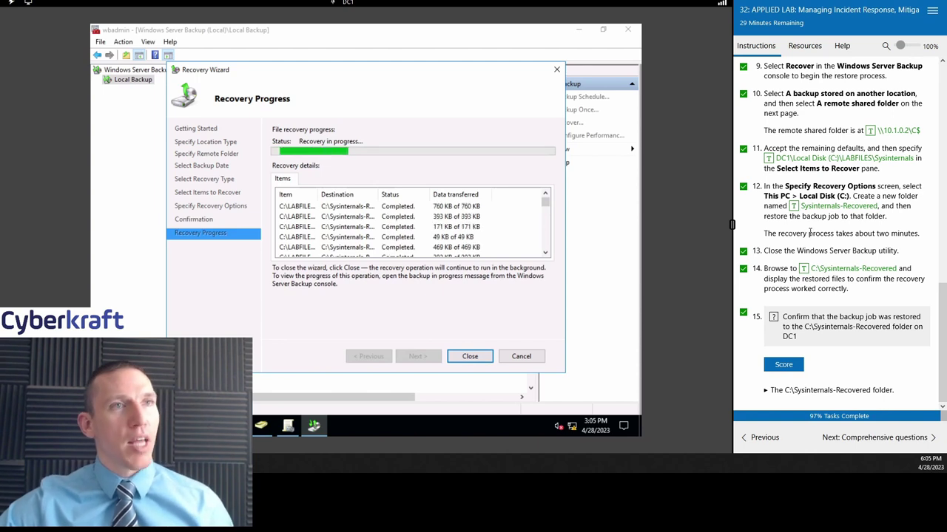
pyautogui.click(854, 439)
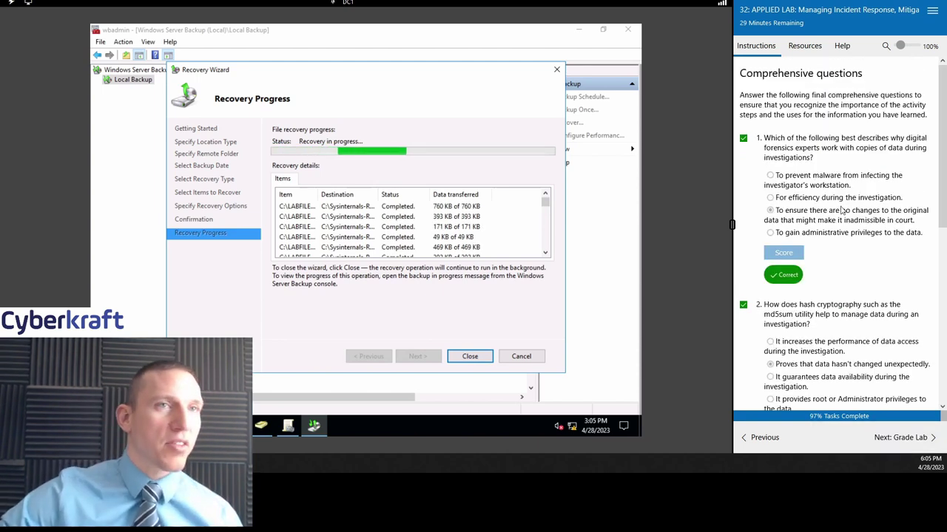
pyautogui.scroll(-5, 843, 213)
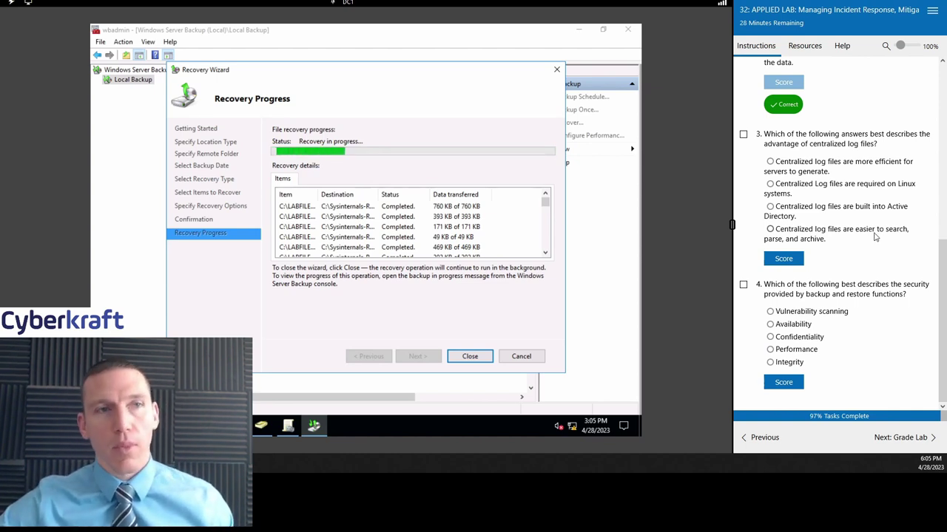
pyautogui.click(872, 233)
pyautogui.click(783, 260)
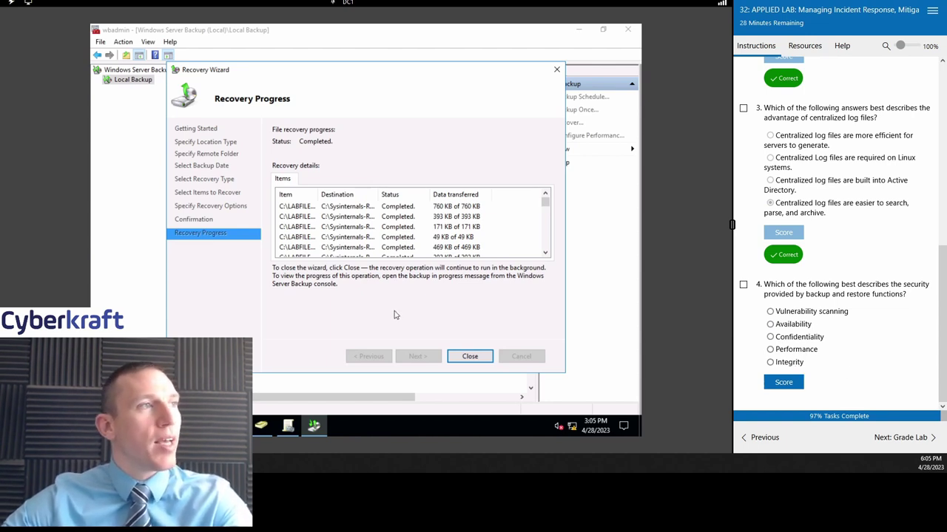
# Close the recovery wizard and verify the restored tools in C:\Sysinternals-Recovered.
pyautogui.click(460, 357)
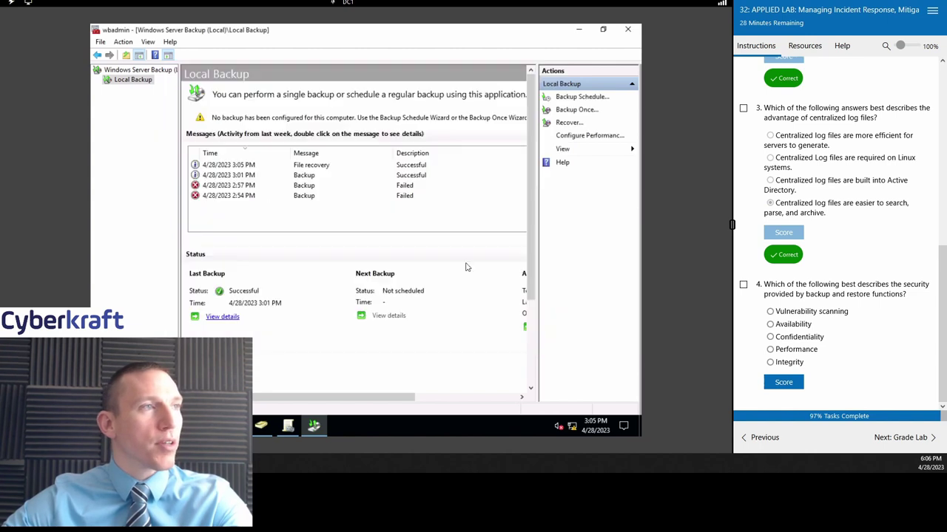
pyautogui.click(579, 29)
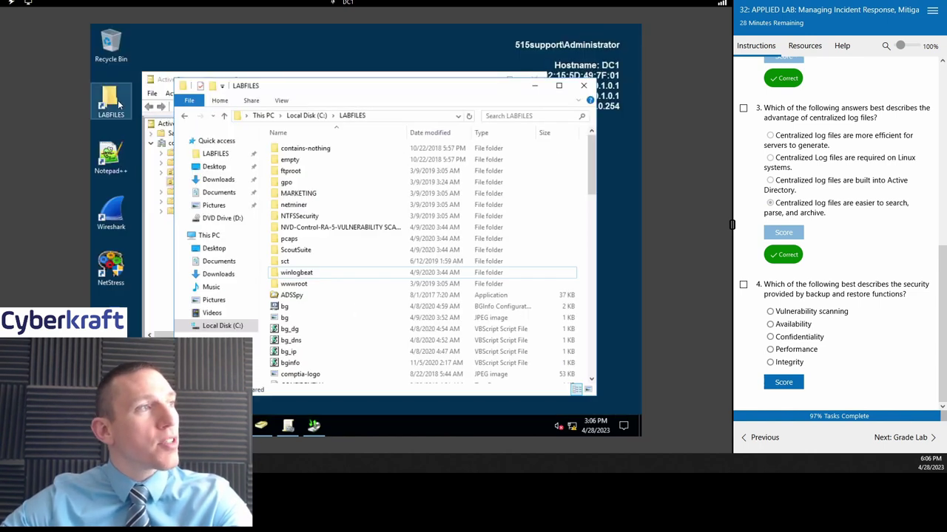
pyautogui.click(306, 115)
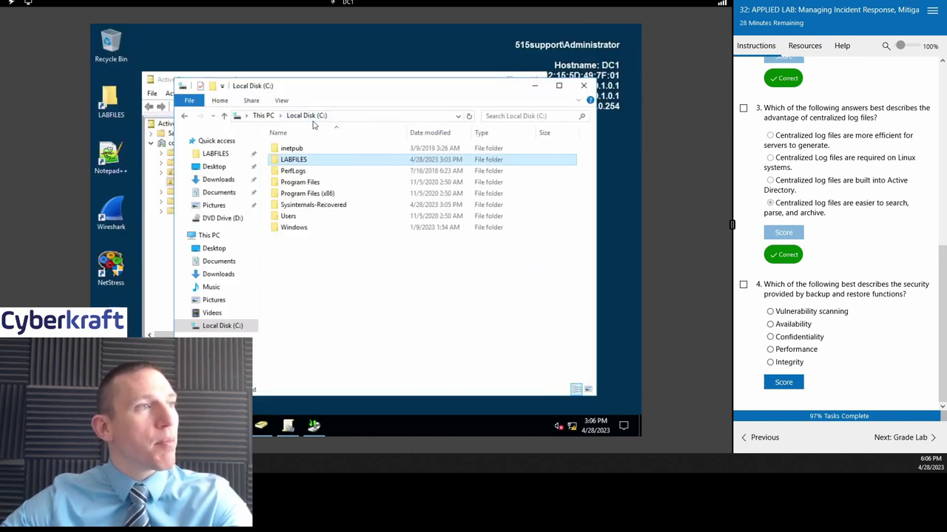
pyautogui.click(334, 211)
pyautogui.doubleClick(334, 211)
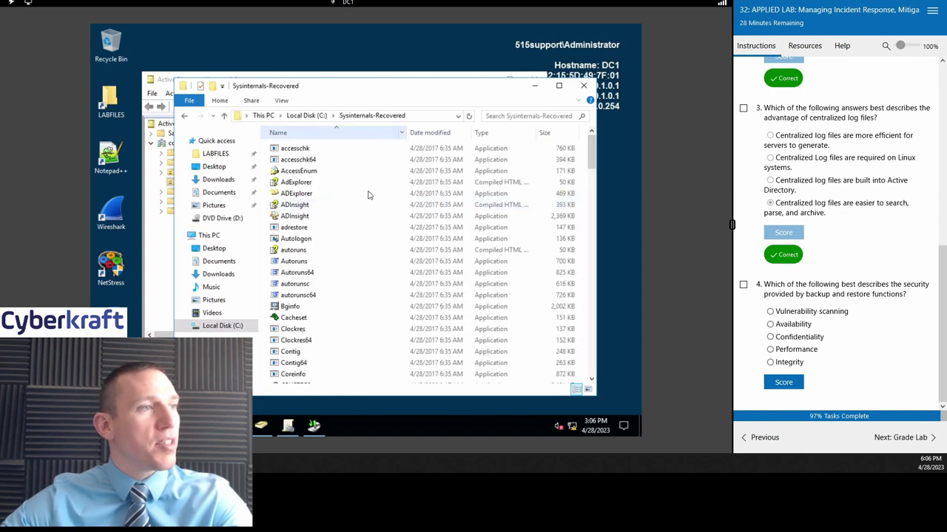
pyautogui.scroll(-15, 362, 214)
pyautogui.scroll(15, 355, 259)
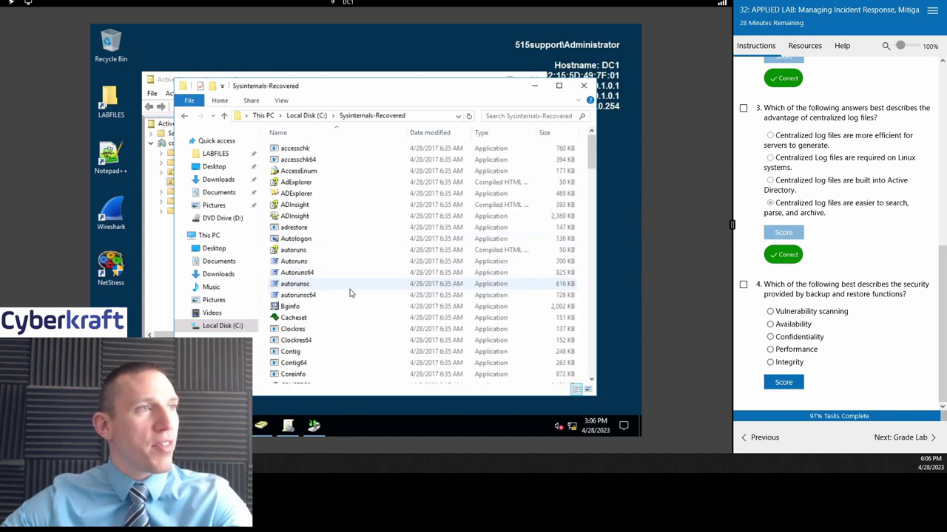
pyautogui.click(306, 115)
pyautogui.doubleClick(323, 209)
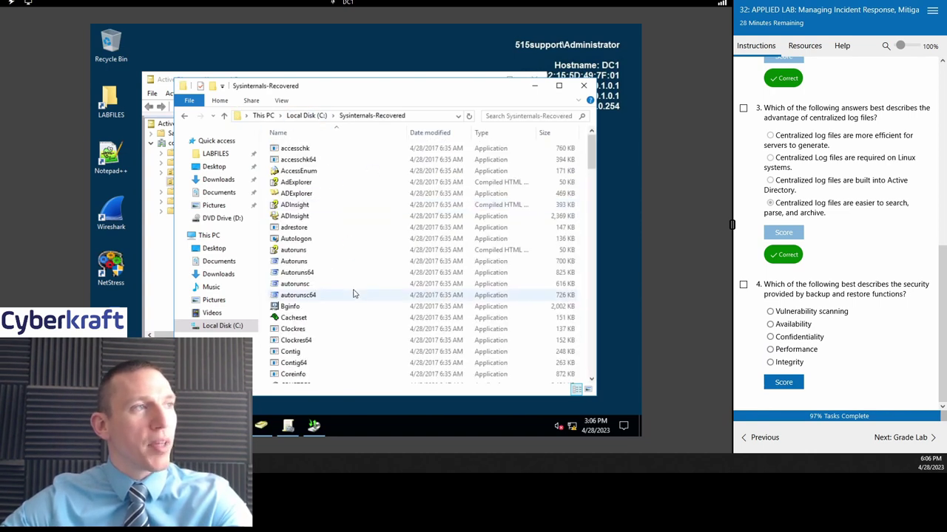
pyautogui.scroll(-8, 352, 295)
pyautogui.scroll(8, 351, 294)
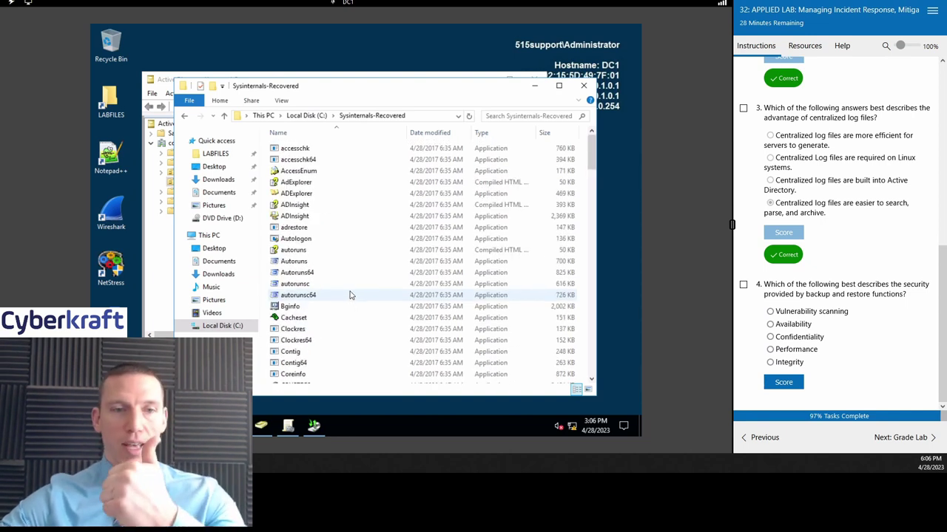
# Answer question 4 with Availability and score it.
pyautogui.moveTo(821, 275); pyautogui.dragTo(822, 275)
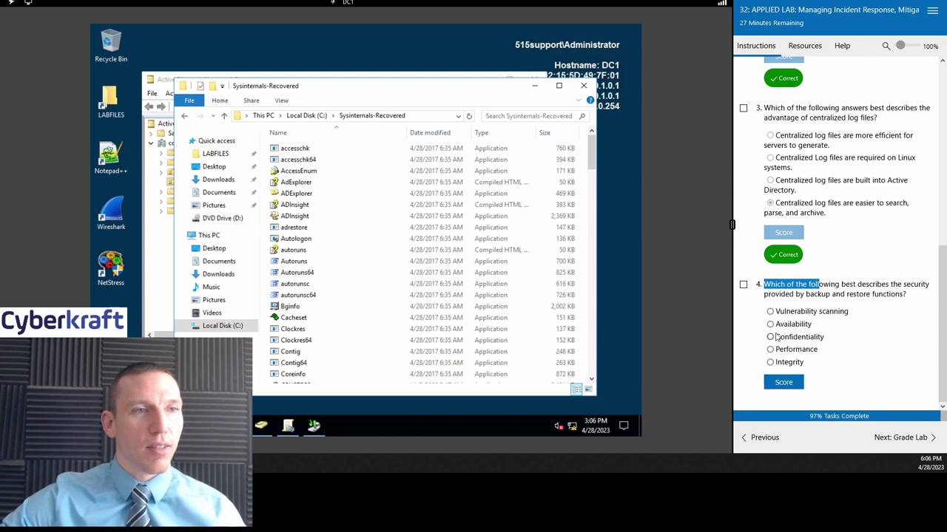
pyautogui.click(770, 325)
pyautogui.click(789, 386)
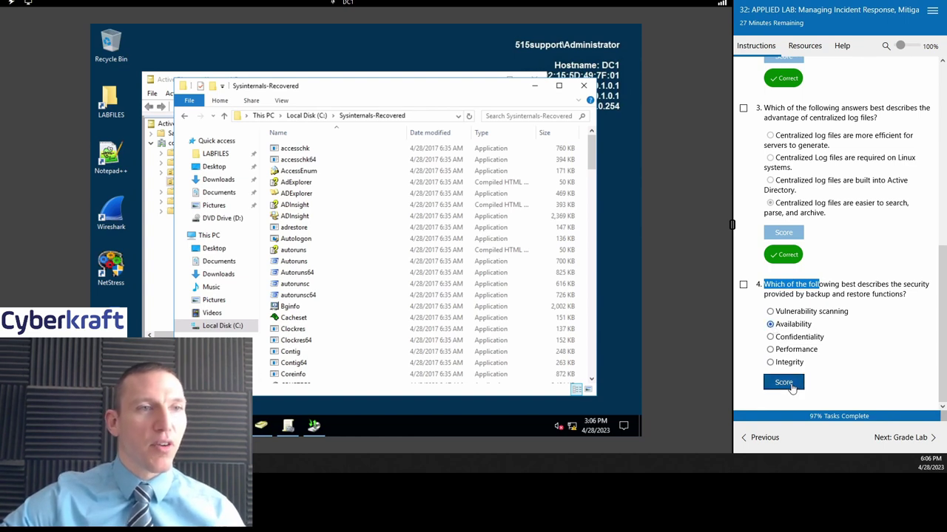
pyautogui.click(743, 285)
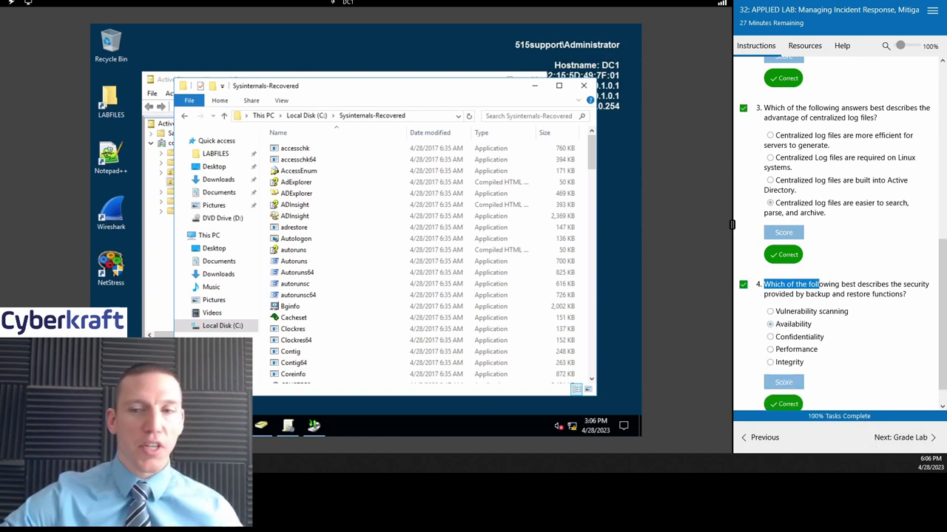